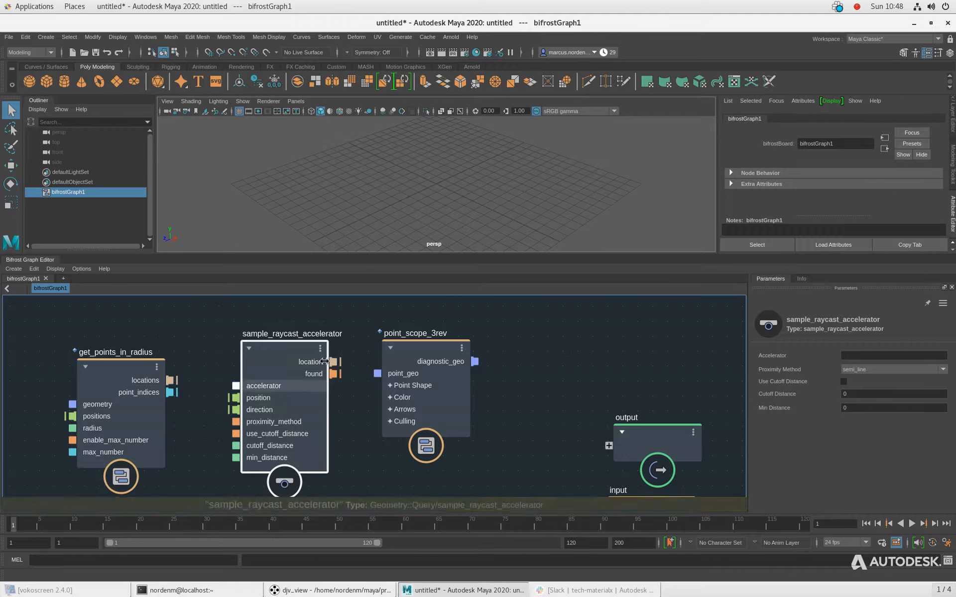
Space out the get_points_in_radius, sample_raycast_accelerator and point_scope_3rev nodes in a row in the Bifrost graph
left_click_drag(148, 379, 150, 356)
left_click_drag(294, 354, 291, 349)
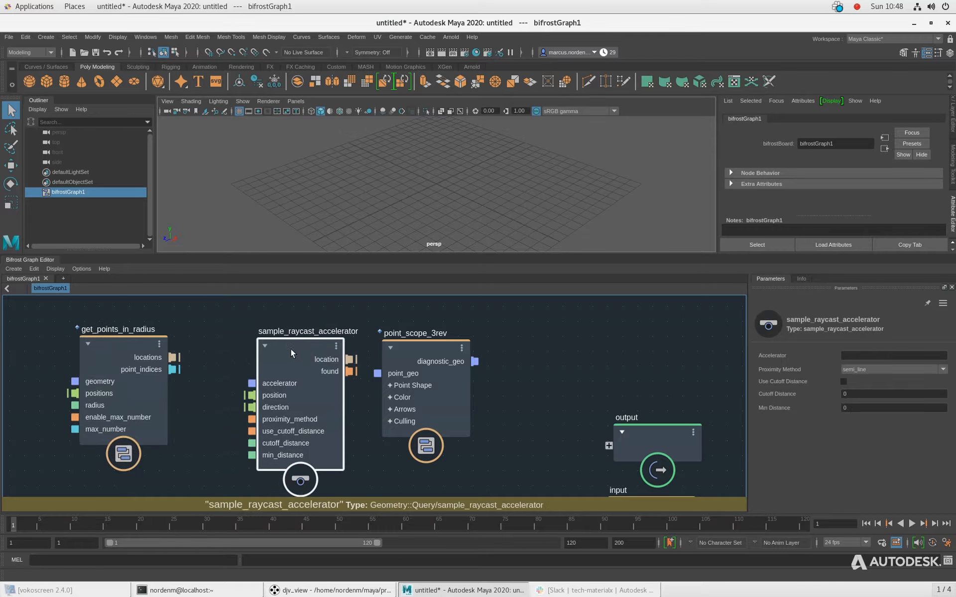
left_click_drag(422, 354, 441, 349)
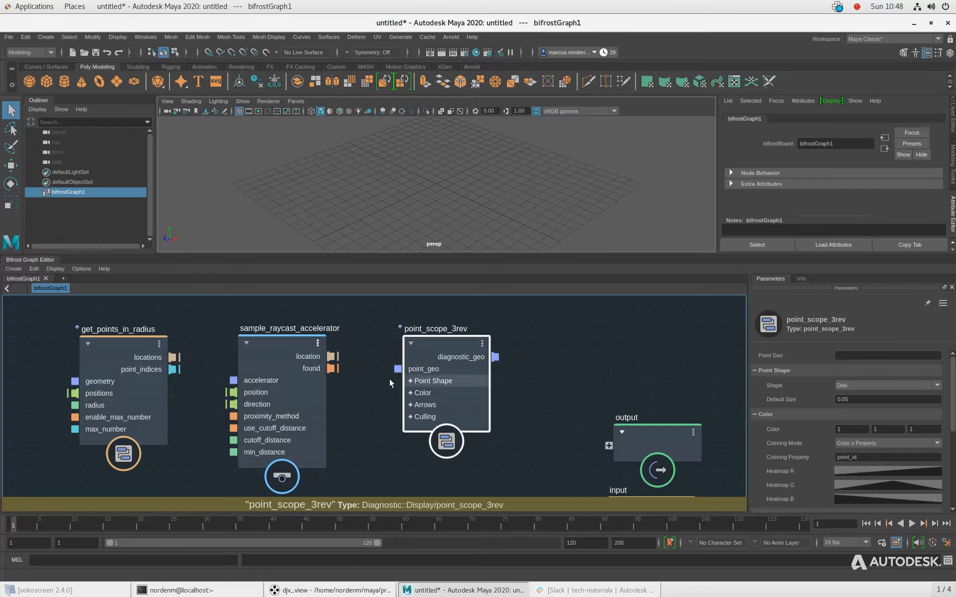
Switch to djv_view and play the rendered disintegration_v24_1 image sequence
left_click(333, 591)
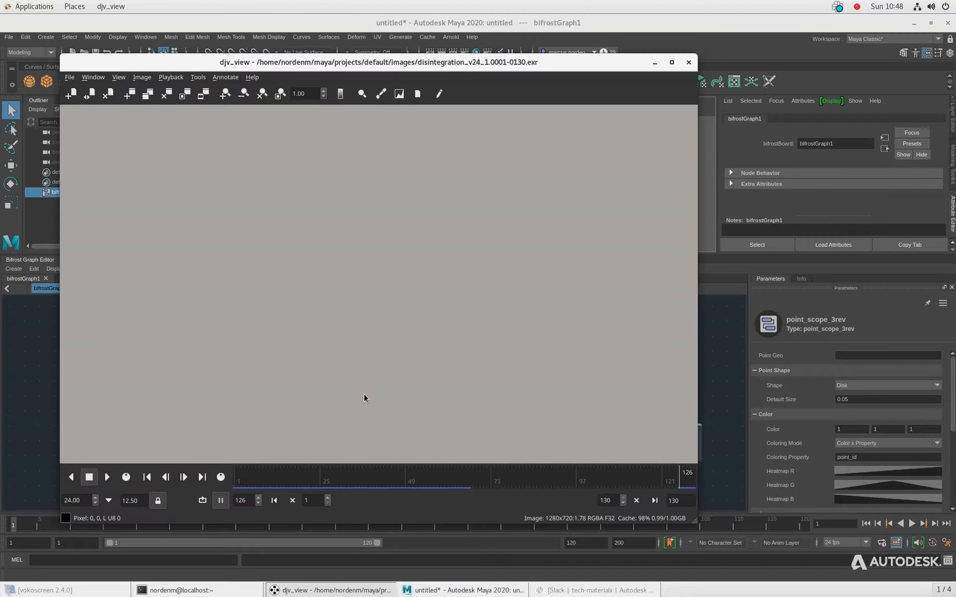
key("space")
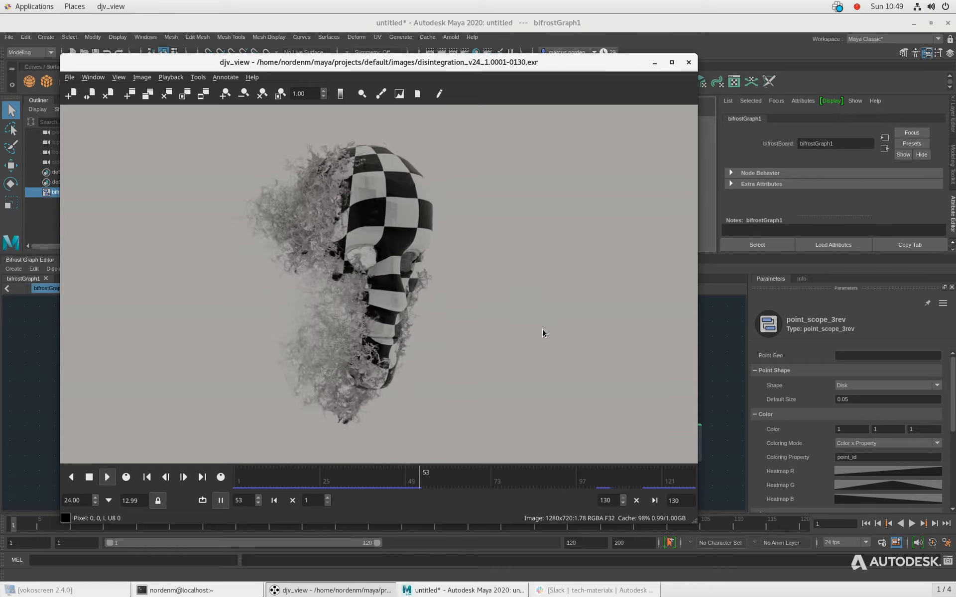
left_click_drag(332, 71, 342, 67)
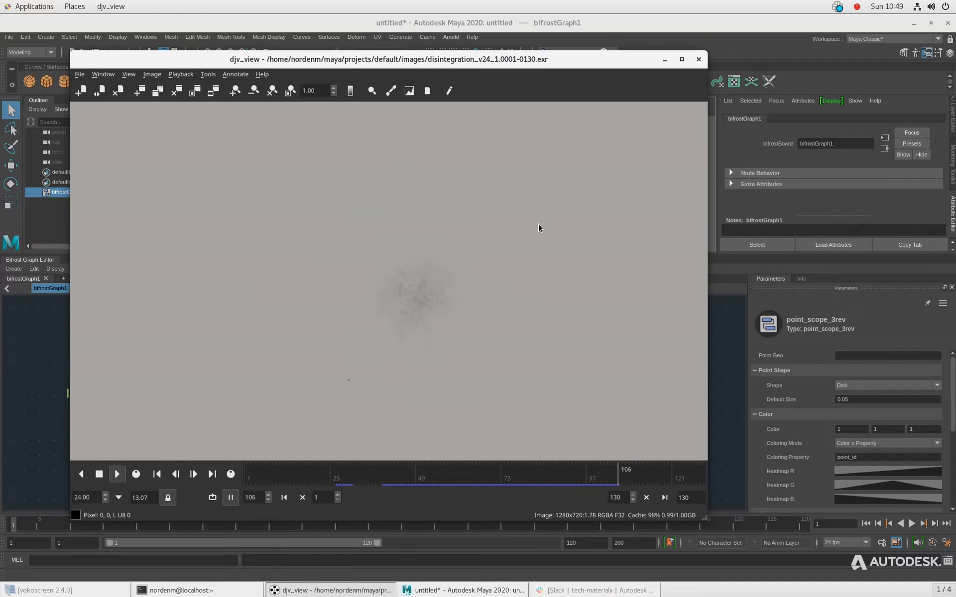
left_click_drag(498, 61, 506, 62)
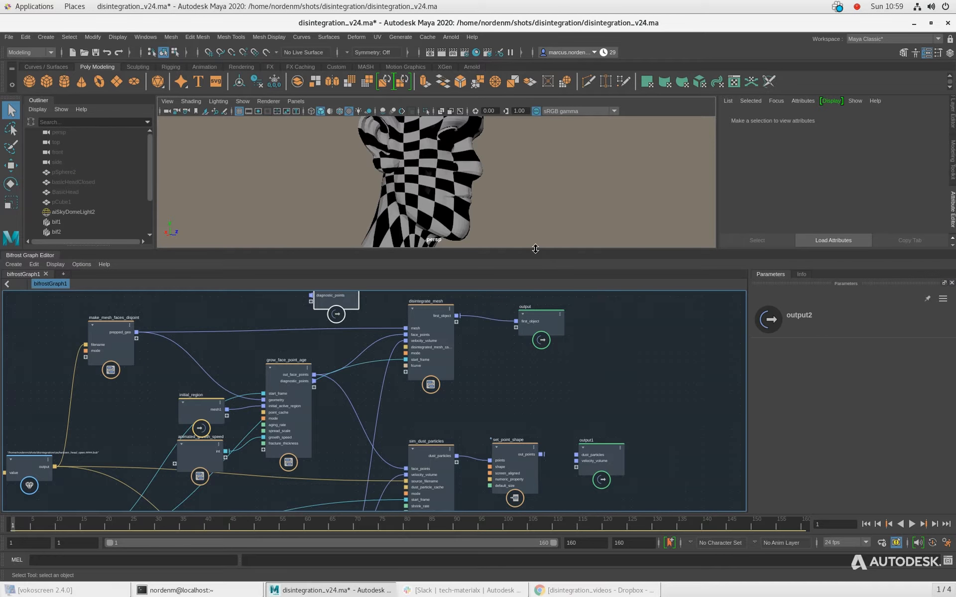
Enlarge the 3D viewport above the Bifrost graph and inspect the checkered head from the side and back
left_click_drag(535, 249, 540, 327)
left_click_drag(466, 219, 475, 240, "alt")
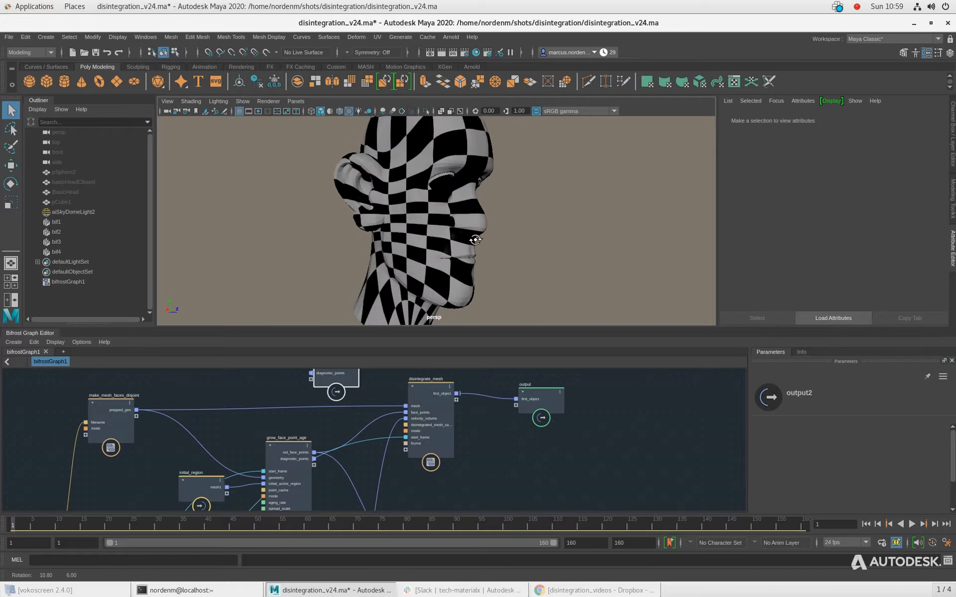
mouse_move(408, 198)
left_mouse_down("alt")
mouse_move(378, 192)
mouse_move(414, 189)
left_mouse_up("alt")
left_click_drag(381, 224, 450, 235, "alt")
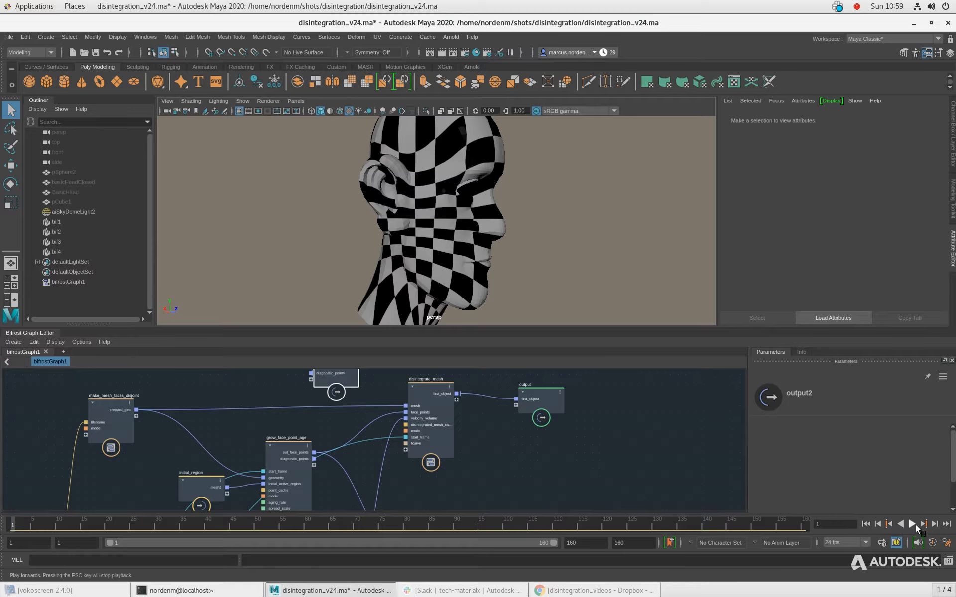
left_click_drag(474, 275, 526, 275, "alt")
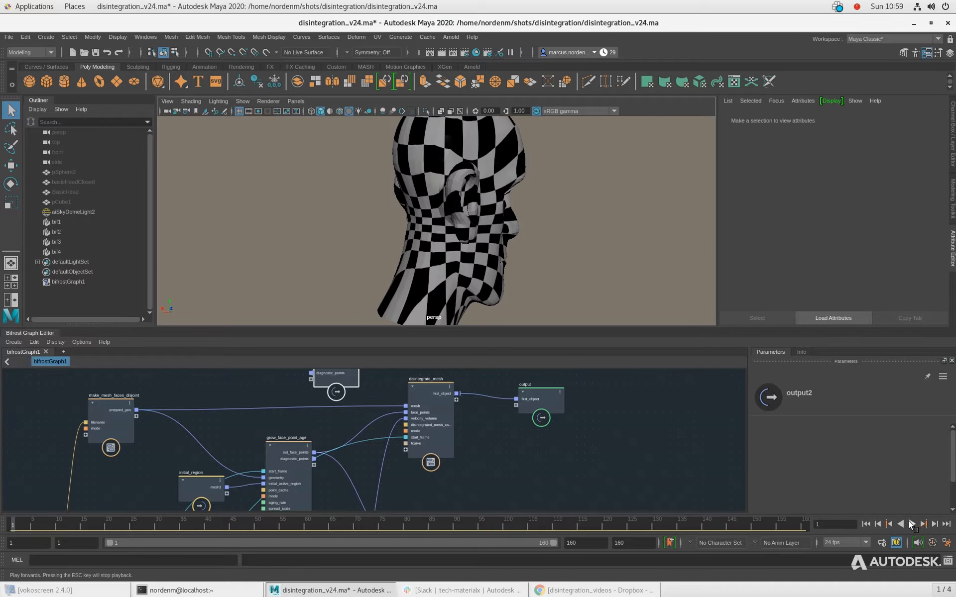
Play the mesh disintegration in the viewport, examine the crumbling head up close, and stop playback at frame 88
left_click(911, 524)
right_click_drag(405, 224, 497, 240, "alt")
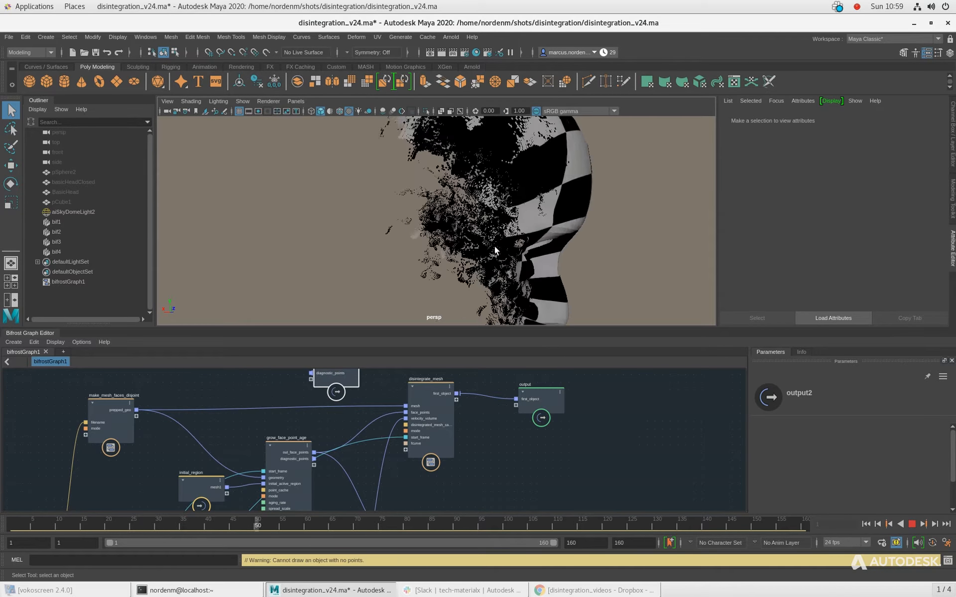
left_click_drag(496, 250, 505, 231, "alt")
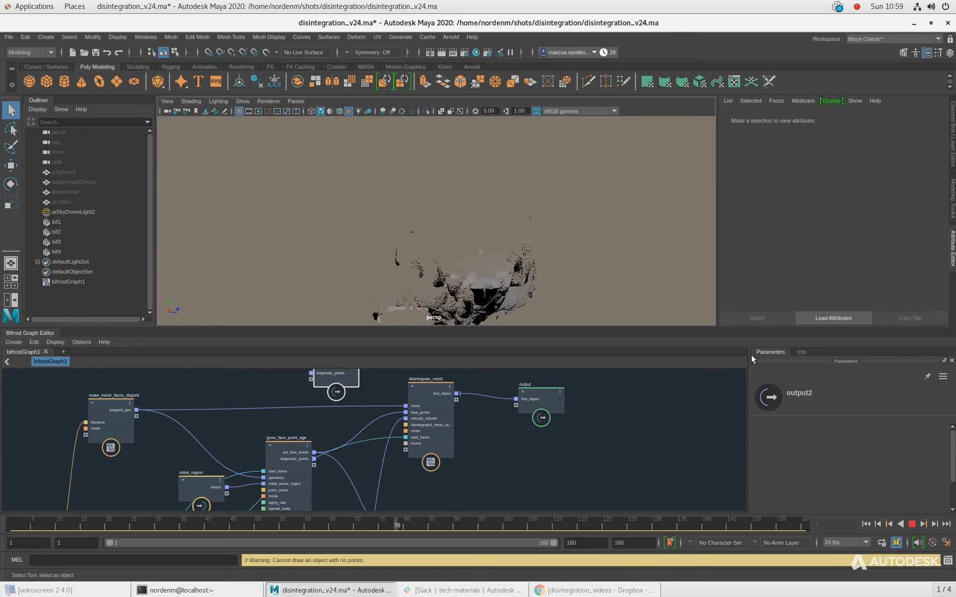
left_click(912, 526)
right_click_drag(526, 272, 336, 261, "alt")
right_click_drag(411, 271, 483, 273, "alt")
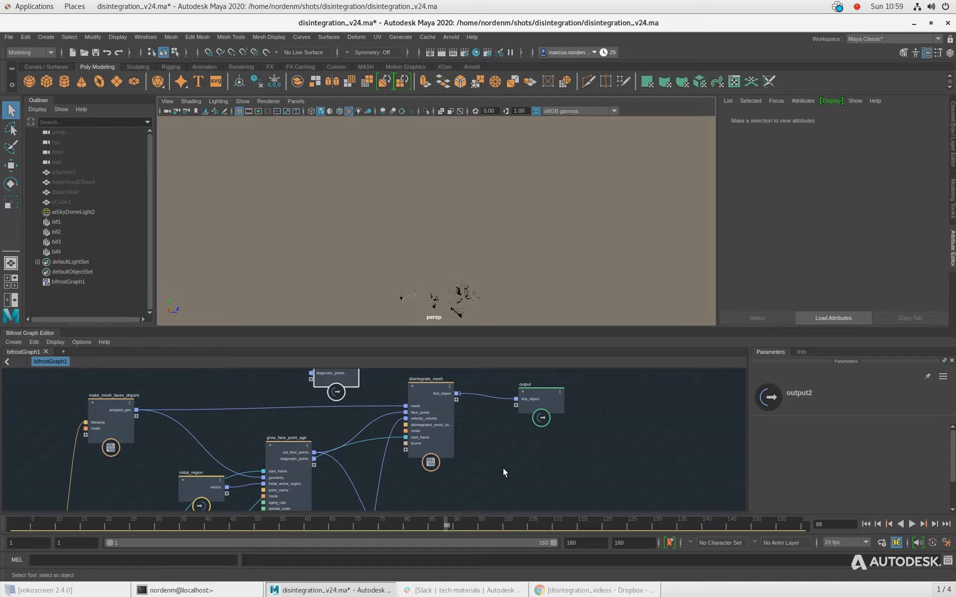
Disconnect disintegrate_mesh from the output node and connect set_point_shape's out_points to dust_particles on output1
left_click_drag(495, 432, 491, 386)
middle_click_drag(519, 468, 359, 389)
right_click_drag(359, 389, 461, 406, "alt")
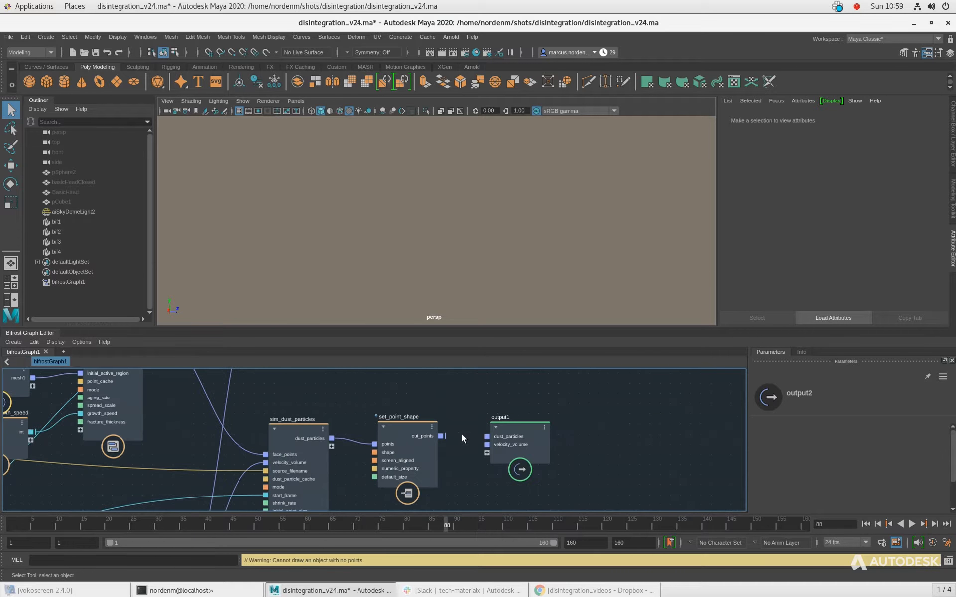
left_click_drag(440, 436, 485, 435)
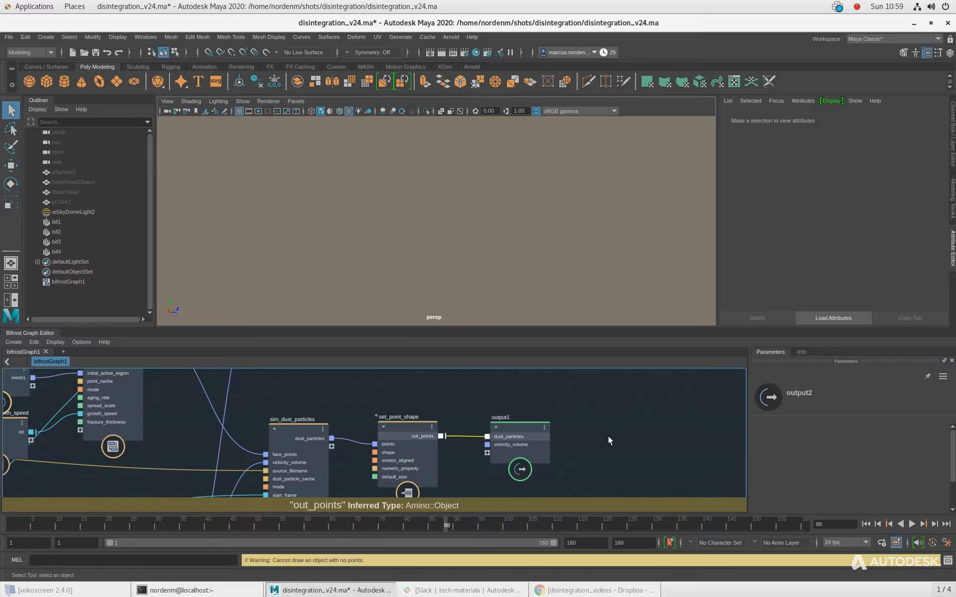
Play the dust particle simulation, stopping at frames 15 and 76 to examine the particles around the head
left_click(912, 524)
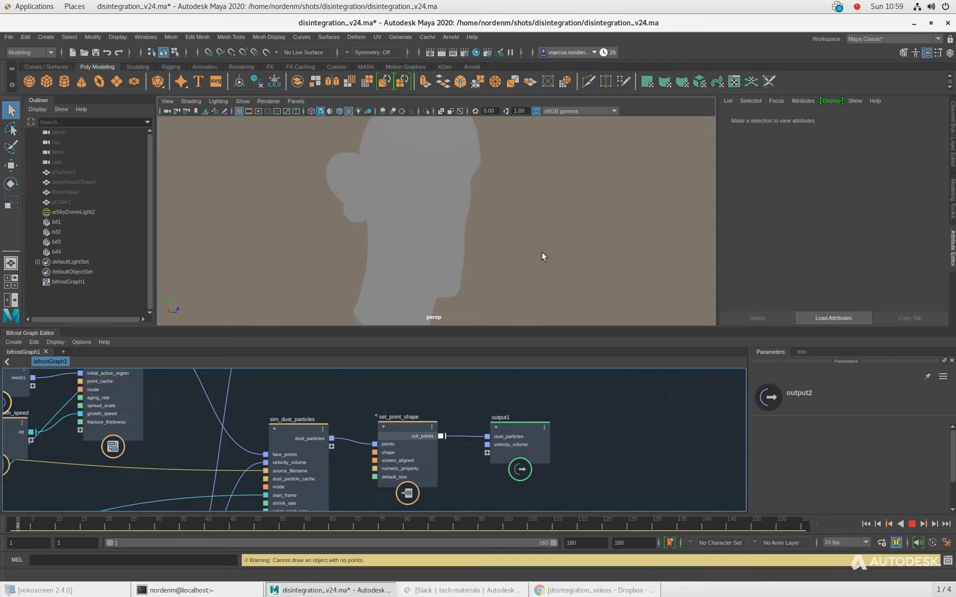
left_click(913, 524)
left_click_drag(326, 207, 338, 213, "alt")
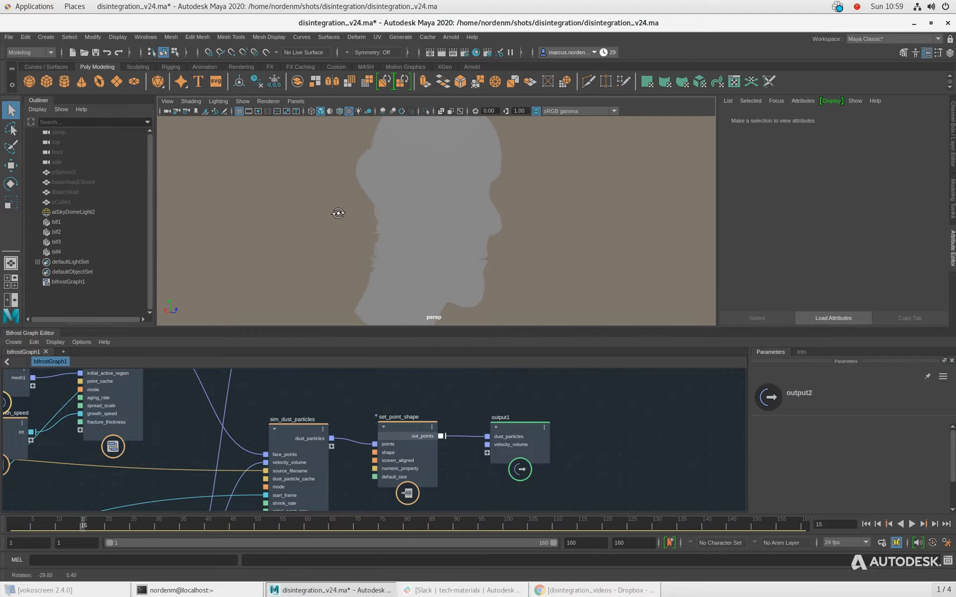
right_click_drag(389, 227, 426, 227, "alt")
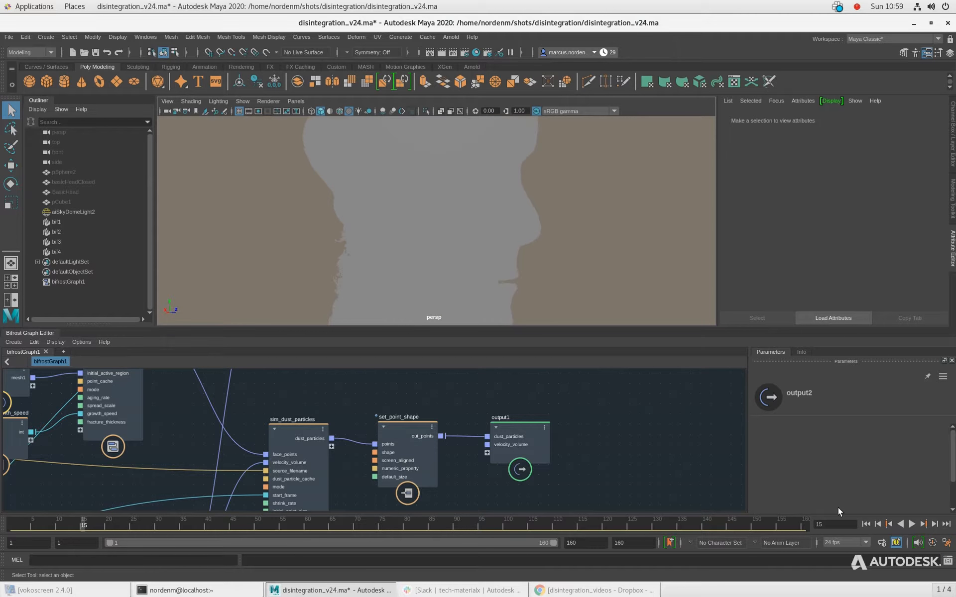
left_click(912, 524)
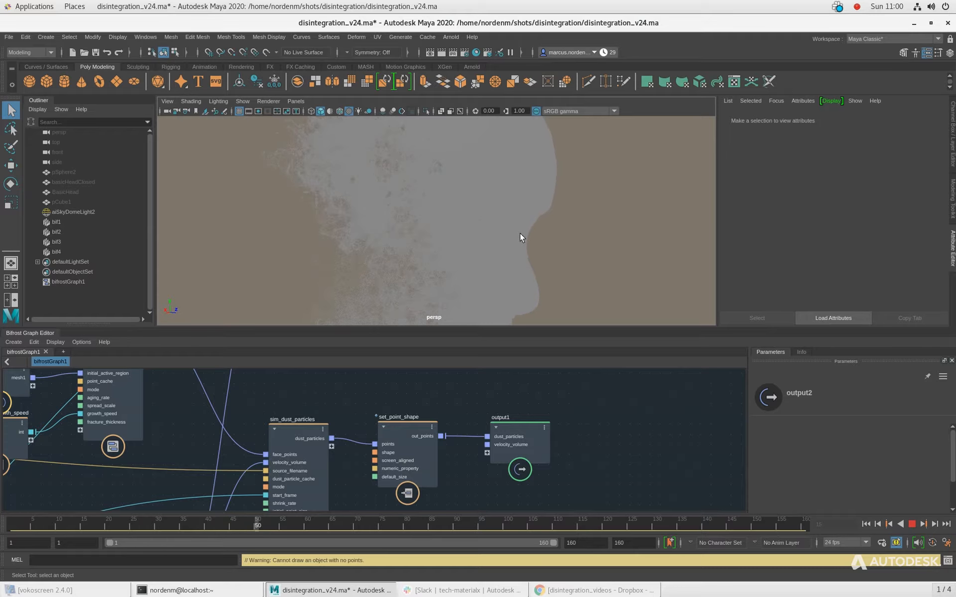
left_click(911, 524)
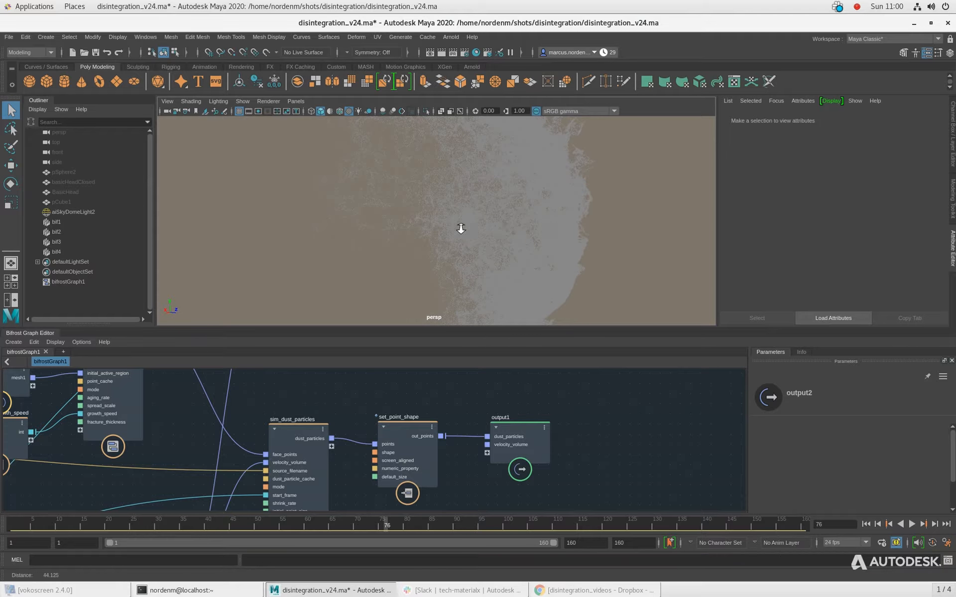
right_click_drag(487, 230, 477, 256, "alt")
left_click_drag(479, 263, 419, 251, "alt")
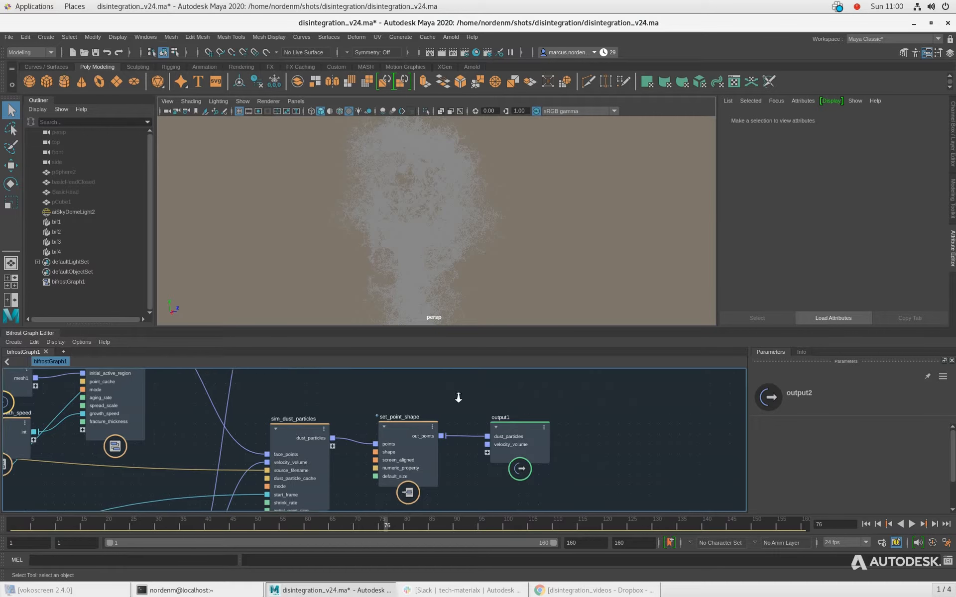
Connect the diagnostic_points output of grow_face_point_age to the diagnostic_points input of output2
scroll(411, 387, "down", 3)
middle_click_drag(411, 387, 428, 449)
middle_click_drag(292, 399, 321, 432)
scroll(321, 406, "up", 3)
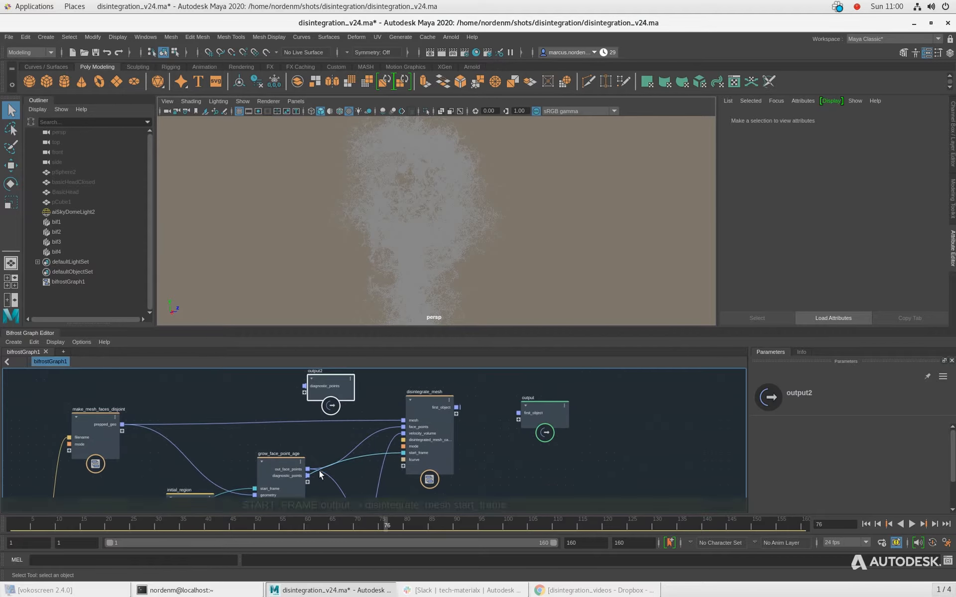
left_click_drag(309, 475, 307, 388)
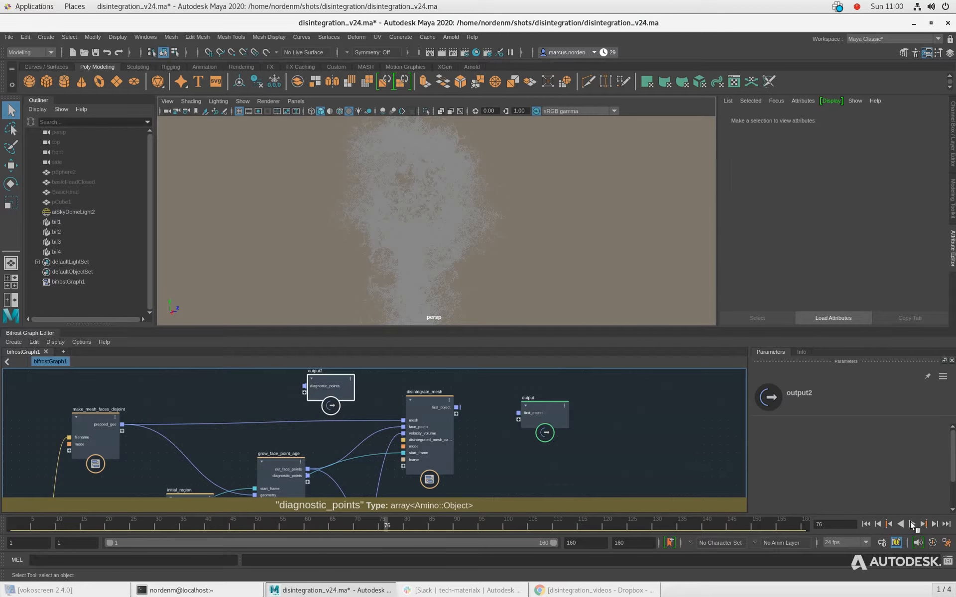
Play the diagnostic points animation to frame 53 and examine the face point age spreading over the head
left_click_drag(502, 263, 553, 260, "alt")
right_click_drag(552, 260, 450, 237, "alt")
left_click_drag(450, 237, 455, 249, "alt")
right_click_drag(455, 249, 482, 251, "alt")
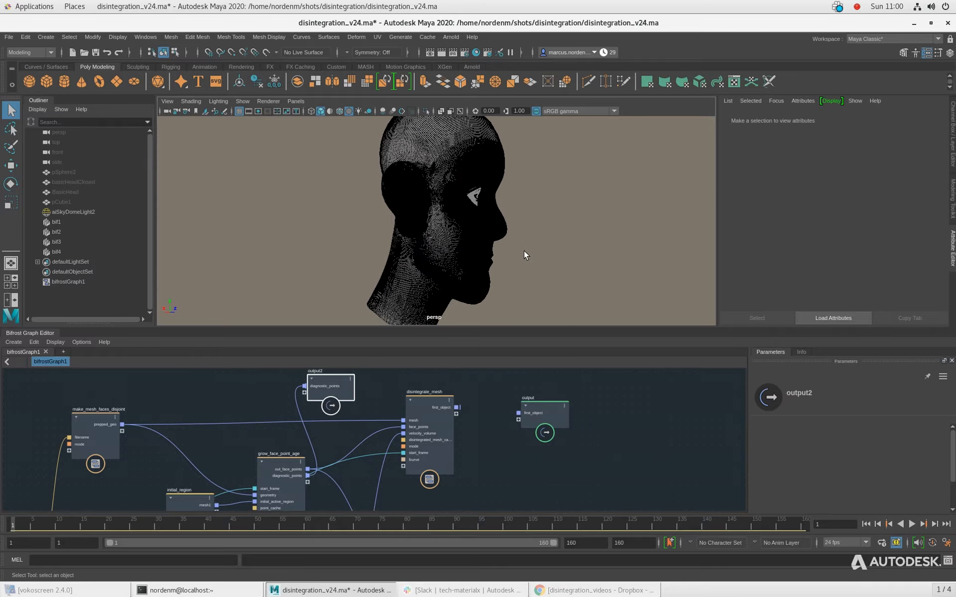
left_click(911, 525)
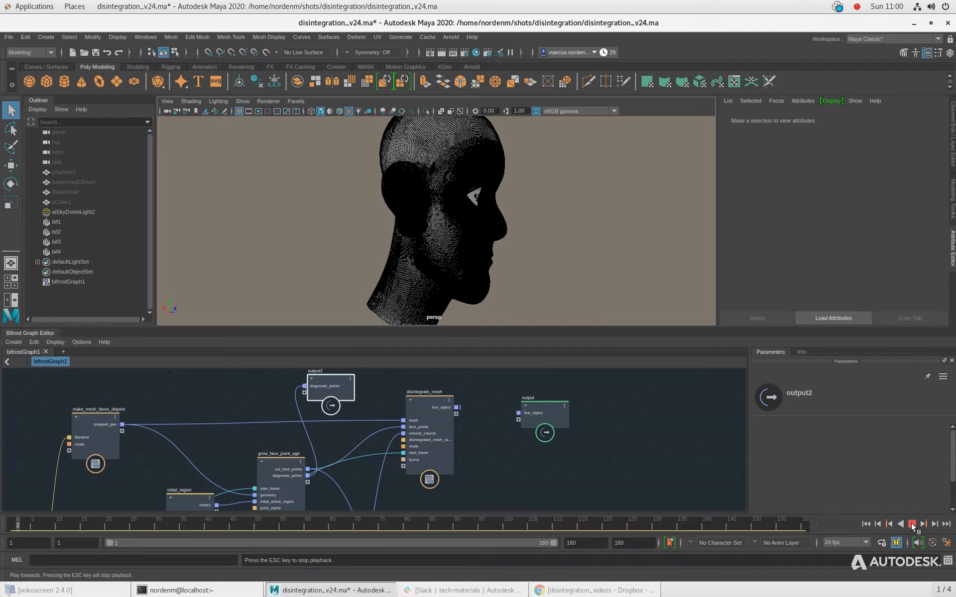
left_click_drag(396, 258, 425, 261, "alt")
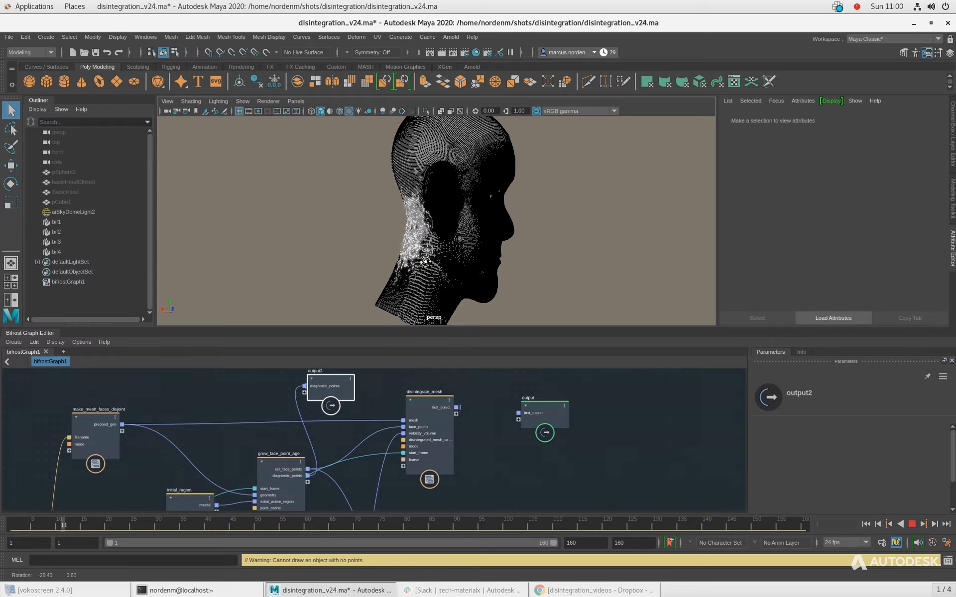
right_click_drag(325, 239, 389, 248, "alt")
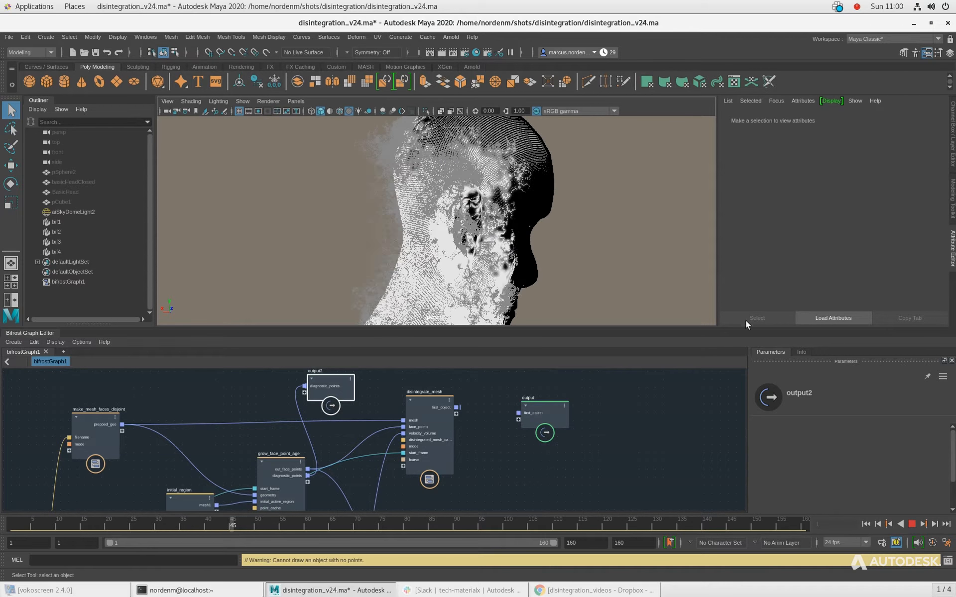
left_click(914, 524)
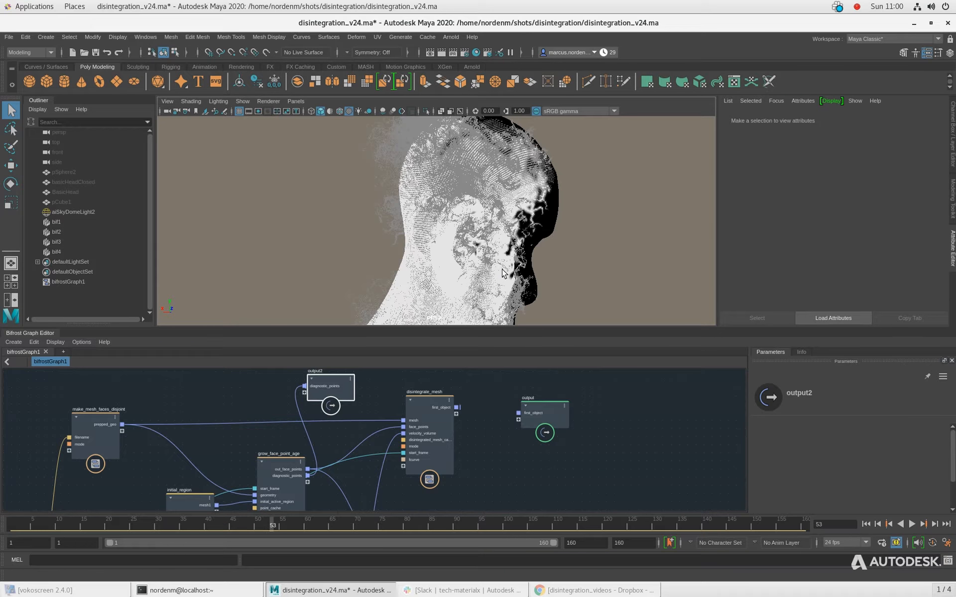
right_click_drag(507, 257, 542, 272, "alt")
left_click_drag(486, 270, 463, 272, "alt")
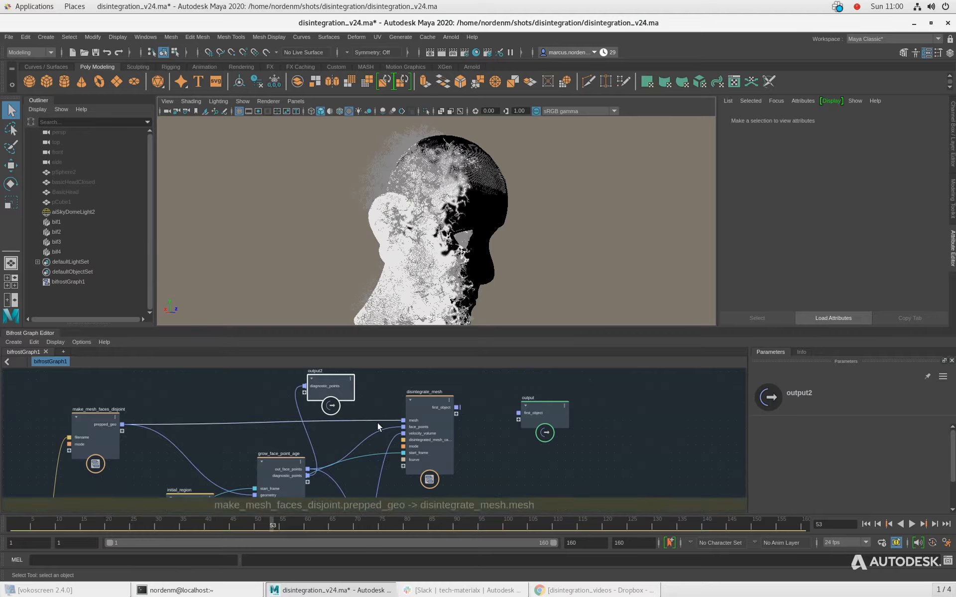
Select the generate_velocity_field node to show its parameters and examine the particle drift around the head
middle_click_drag(284, 445, 300, 293)
middle_click_drag(349, 435, 352, 360)
middle_click_drag(301, 451, 290, 415)
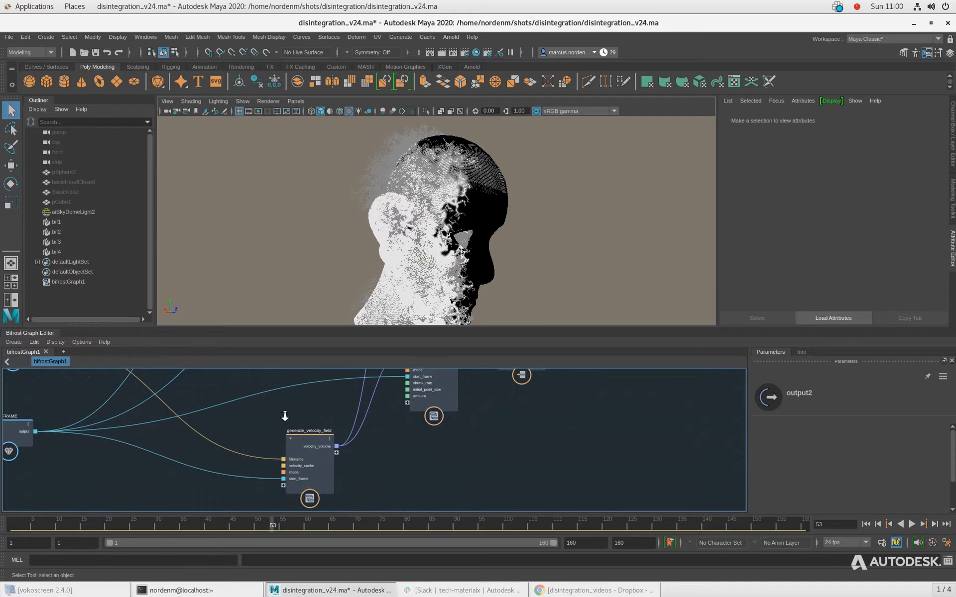
scroll(279, 416, "up", 2)
left_click_drag(319, 447, 297, 439)
left_click_drag(388, 225, 411, 243, "alt")
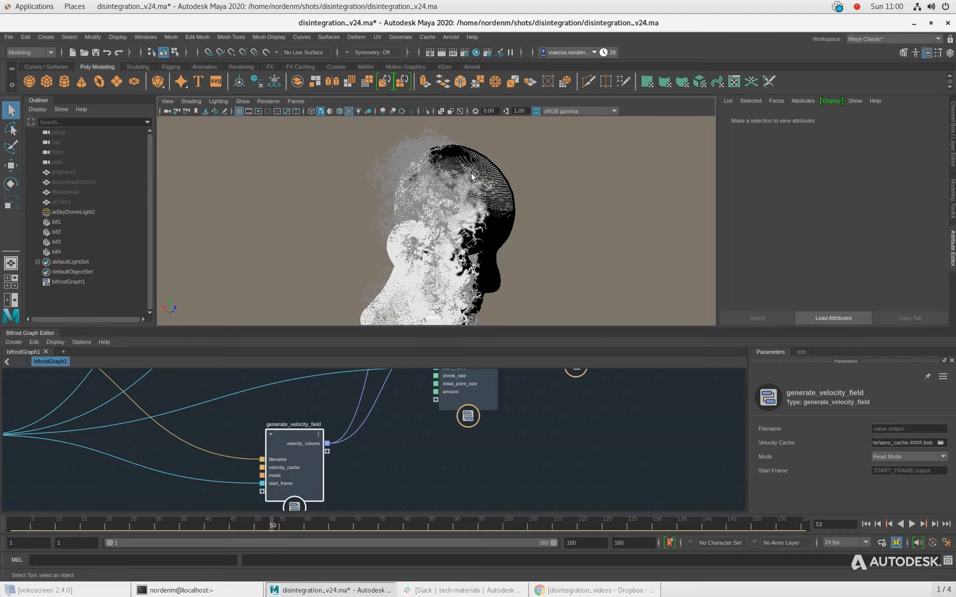
left_click_drag(352, 194, 401, 155, "alt")
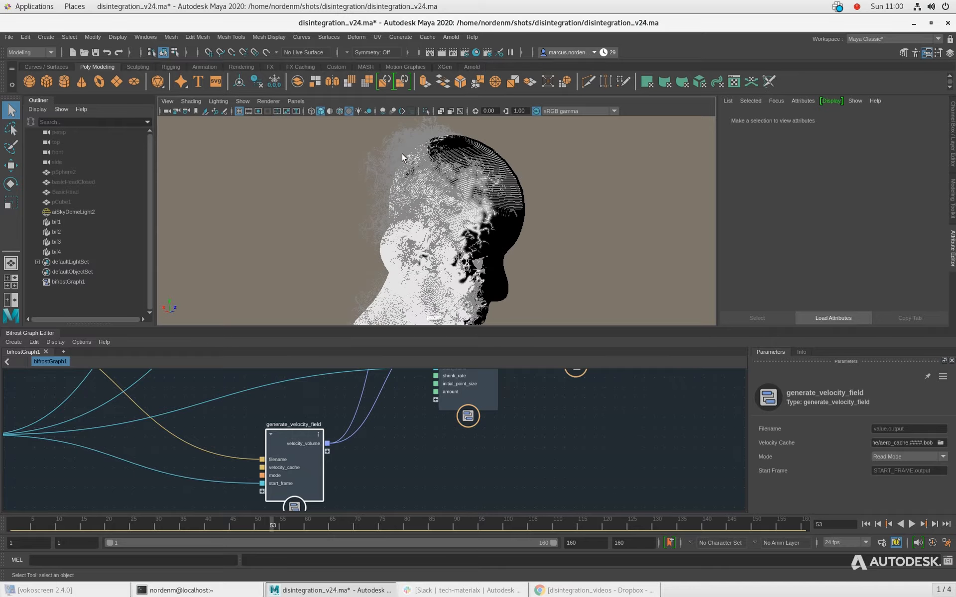
mouse_move(472, 252)
left_mouse_down("alt")
mouse_move(484, 245)
mouse_move(457, 254)
left_mouse_up("alt")
Review the make_mesh_faces_disjoint and grow_face_point_age nodes by showing their parameters in turn
middle_click_drag(567, 409, 521, 522)
scroll(559, 384, "down", 2)
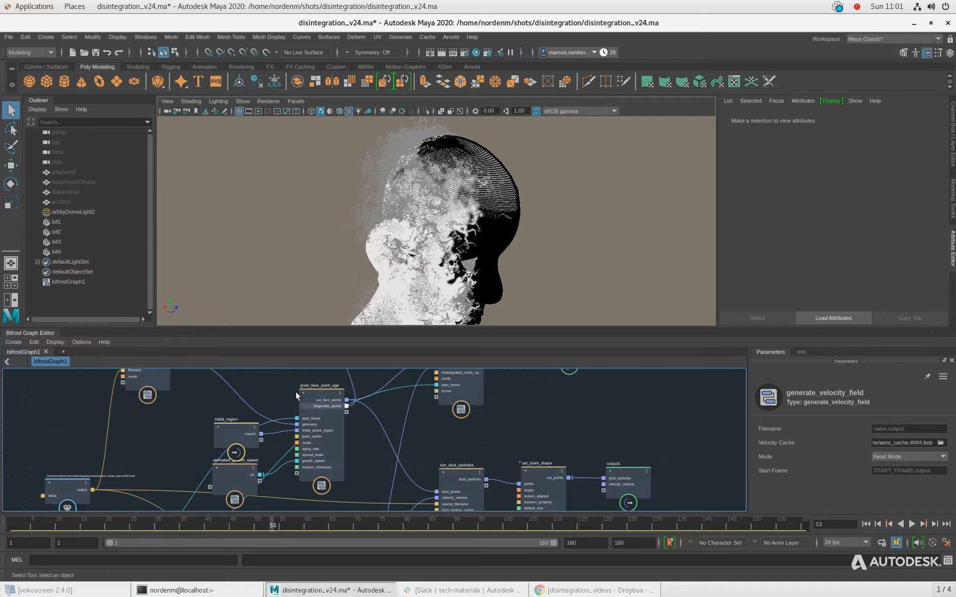
middle_click_drag(273, 376, 298, 431)
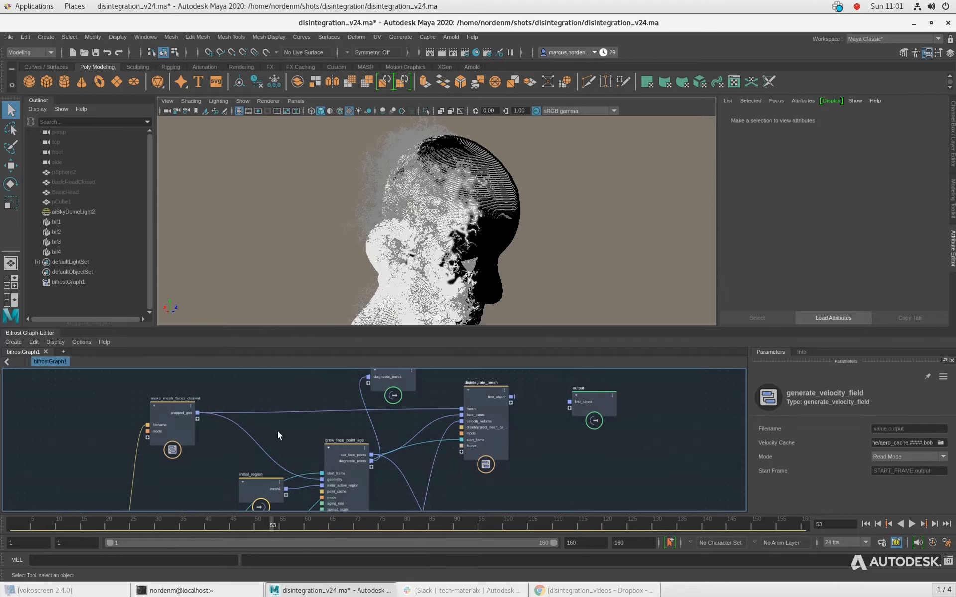
left_click(171, 408)
left_click(341, 449)
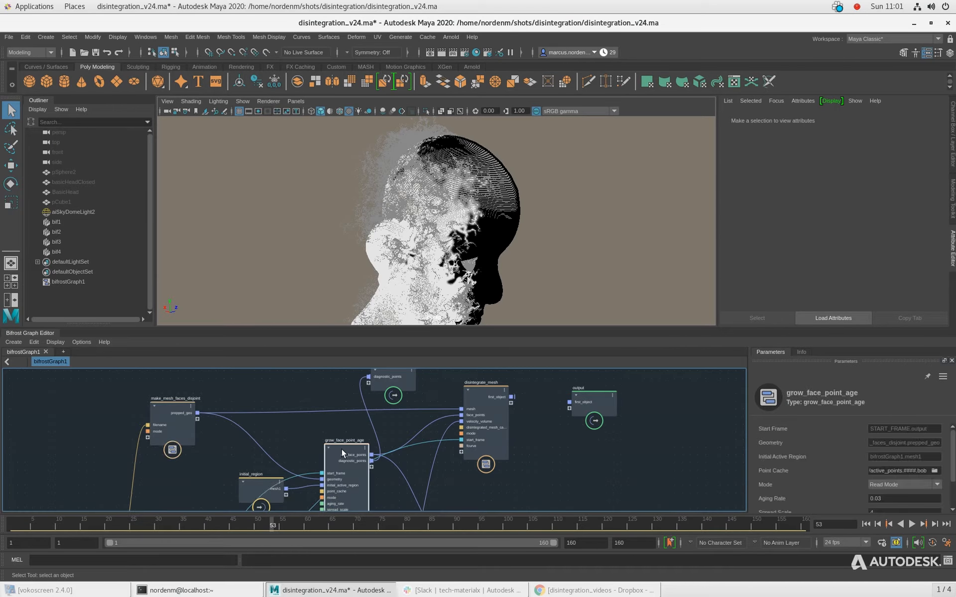
middle_click_drag(292, 437, 282, 420)
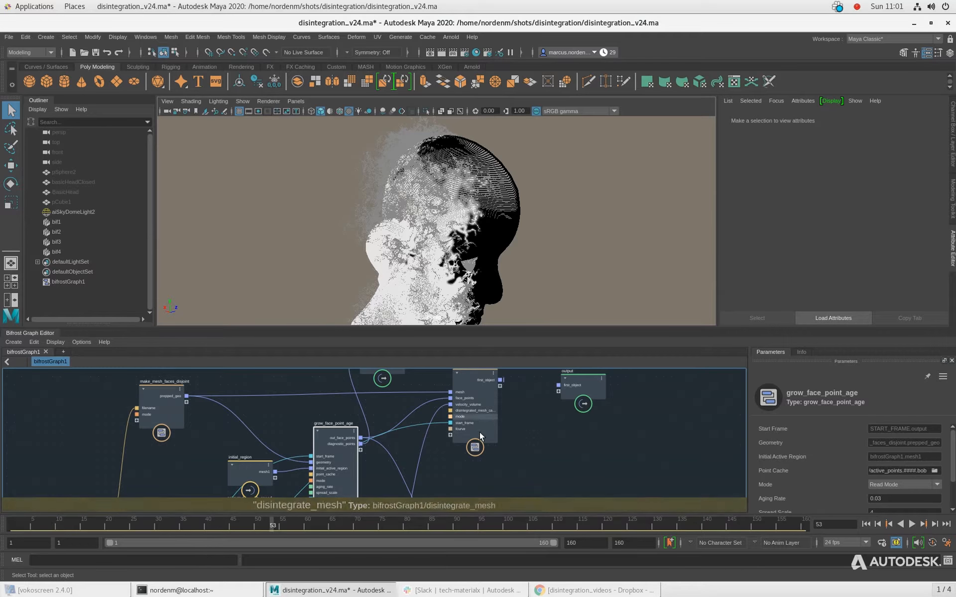
Review the disintegrate_mesh, sim_dust_particles and generate_velocity_field nodes by showing their parameters in turn
middle_click_drag(479, 476, 430, 497)
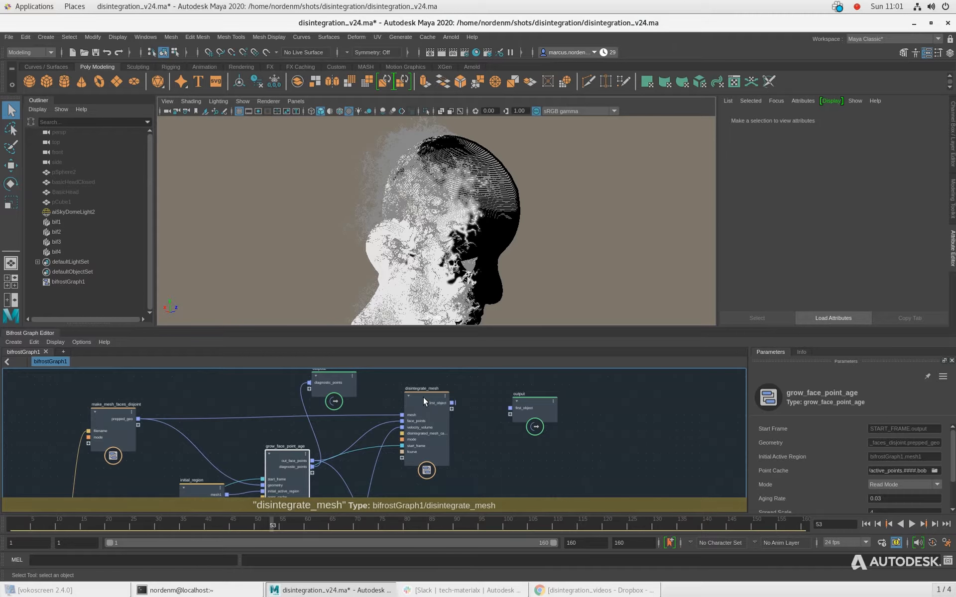
left_click(425, 399)
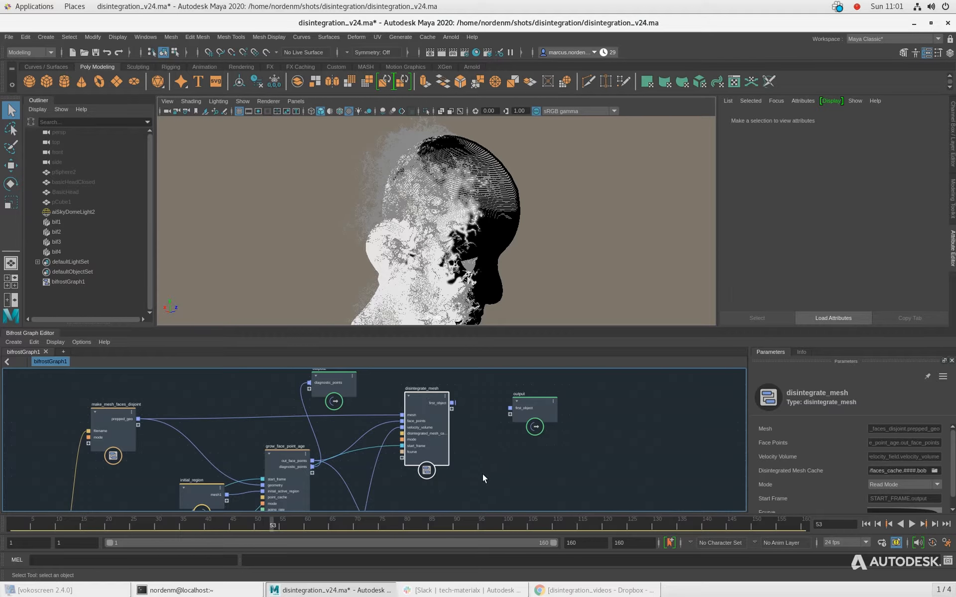
middle_click_drag(483, 474, 460, 401)
left_click(413, 401)
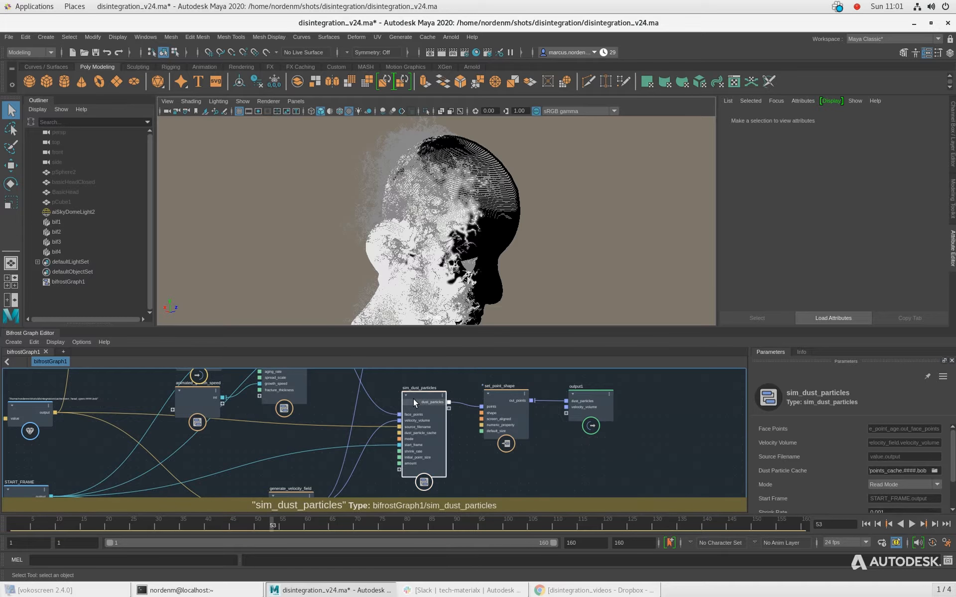
middle_click_drag(311, 455, 325, 398)
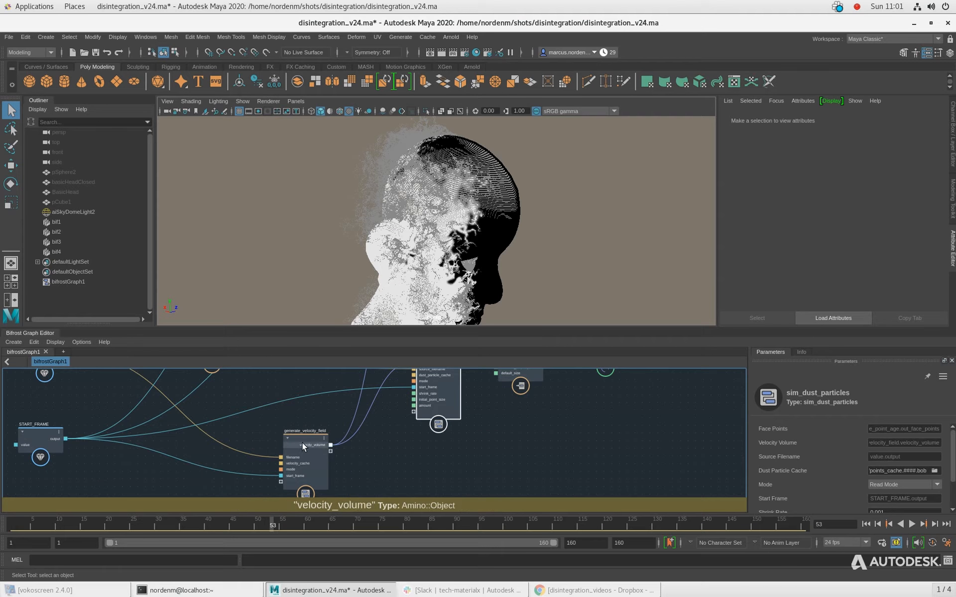
left_click(297, 440)
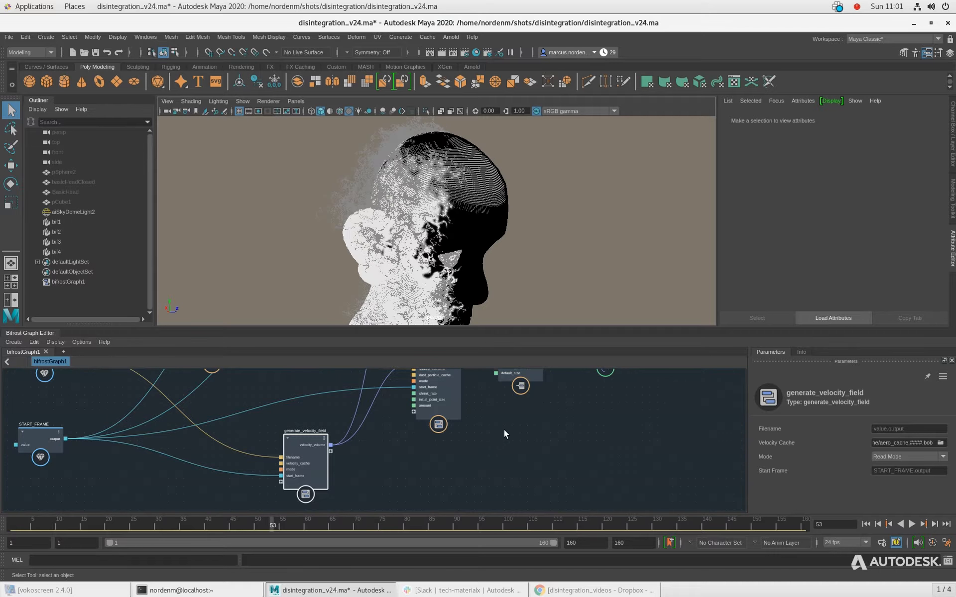
Show the parameters of the make_mesh_faces_disjoint node and examine its place in the disintegration graph
middle_click_drag(502, 432, 497, 474)
scroll(595, 478, "down", 2)
middle_click_drag(488, 392, 473, 457)
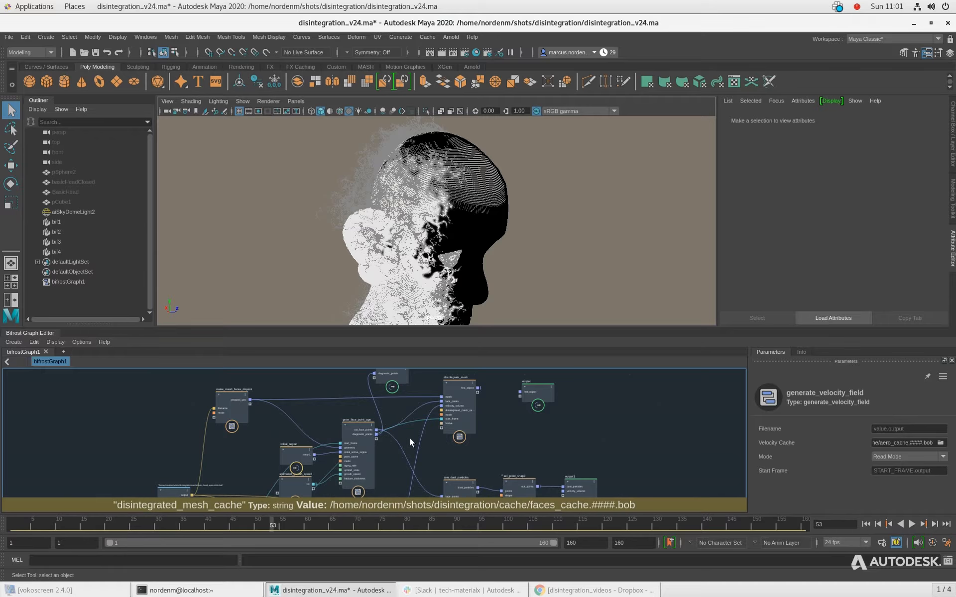
scroll(251, 435, "up", 2)
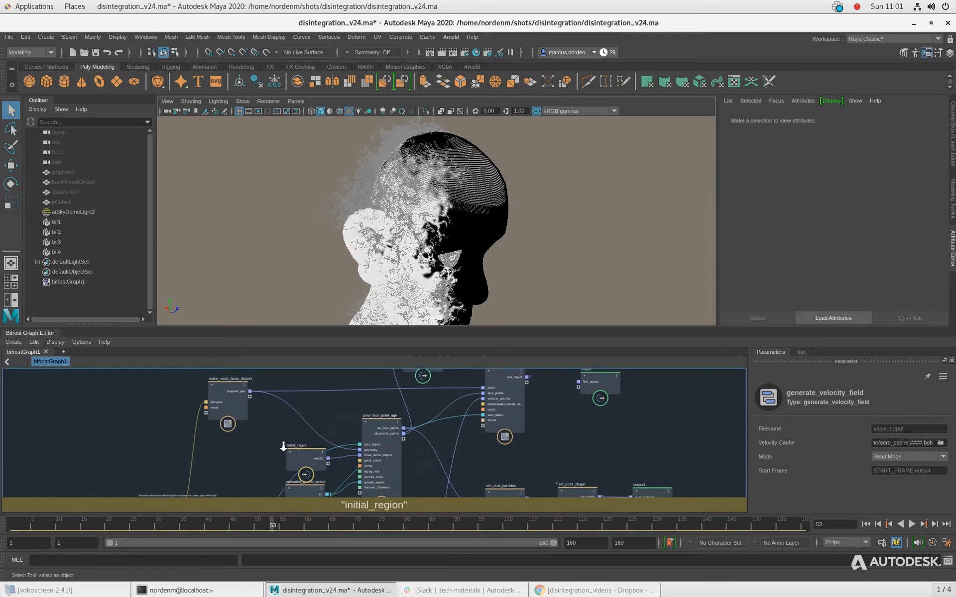
middle_click_drag(284, 441, 282, 462)
scroll(219, 416, "up", 2)
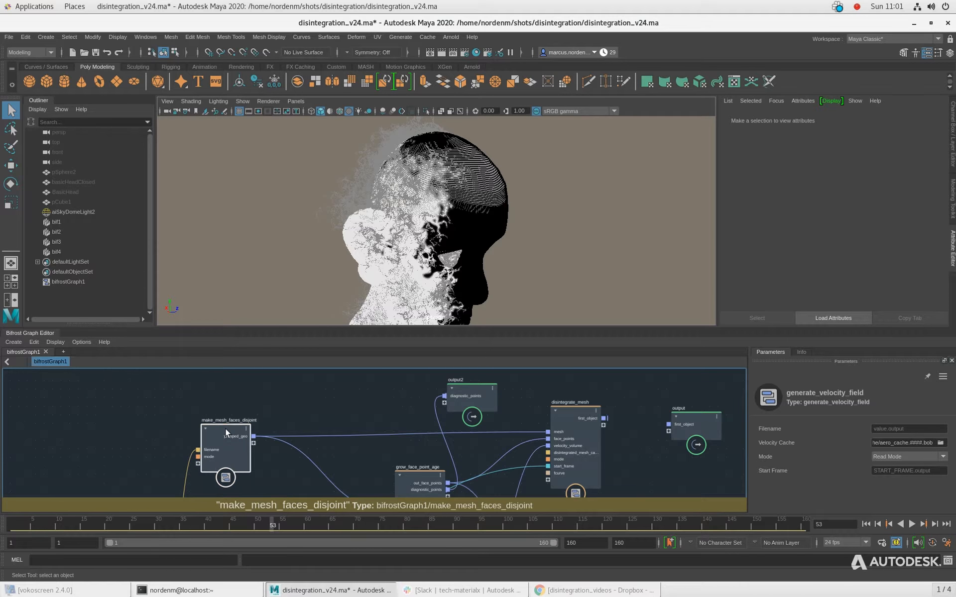
left_click(224, 428)
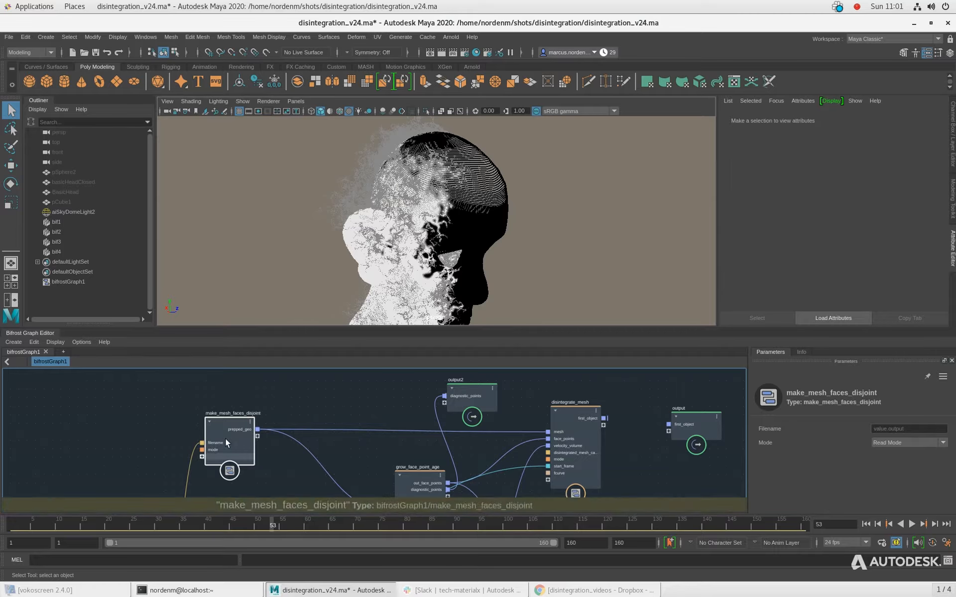
Show the parameters of the grow_face_point_age node and examine its connections and the head's diagnostic points
middle_click_drag(338, 438, 303, 327, "alt")
middle_click_drag(432, 417, 421, 467, "alt")
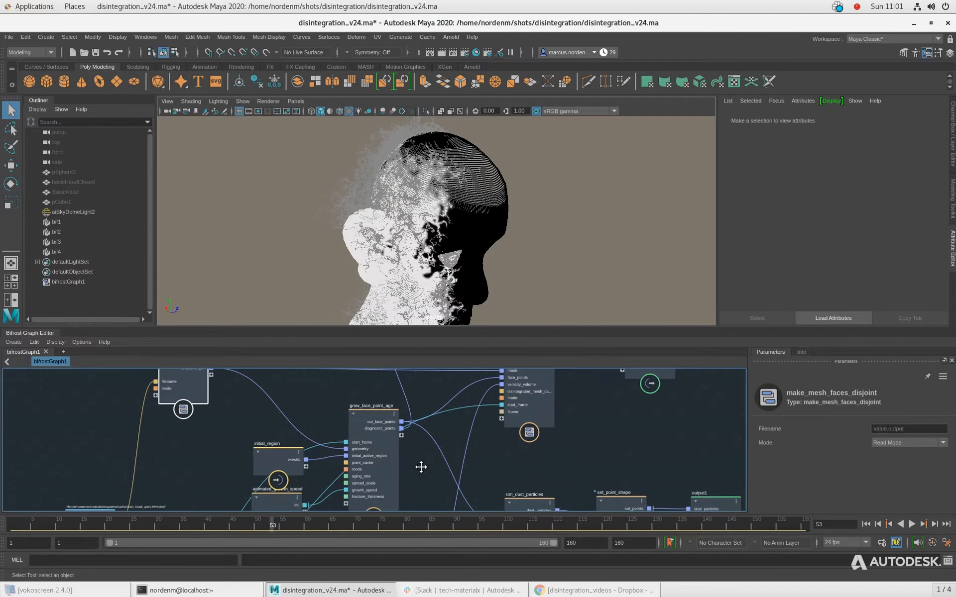
left_click(366, 414)
middle_click_drag(292, 418, 254, 409, "alt")
right_click_drag(275, 394, 348, 373, "alt")
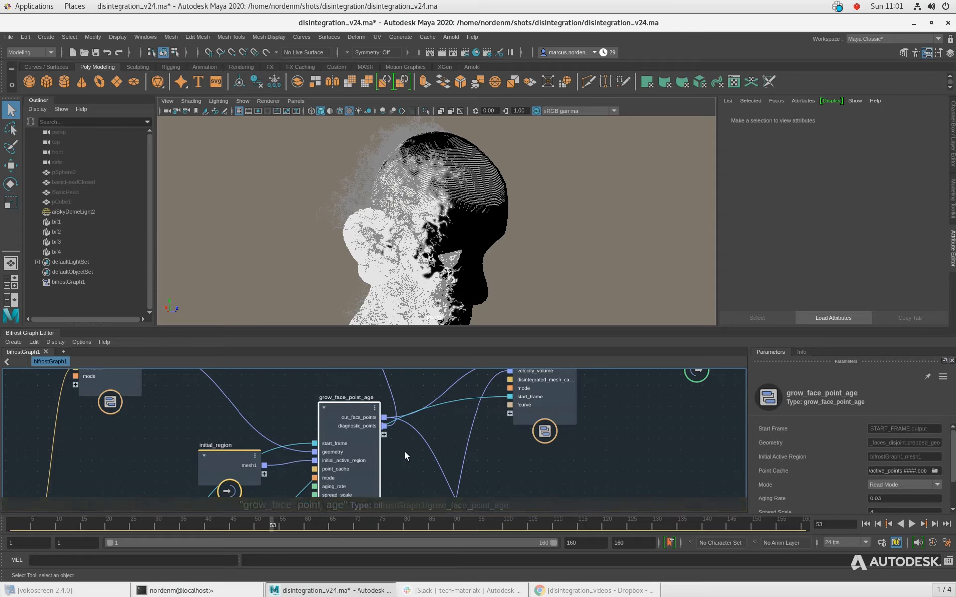
right_click_drag(323, 399, 306, 395, "alt")
left_click_drag(388, 248, 402, 246, "alt")
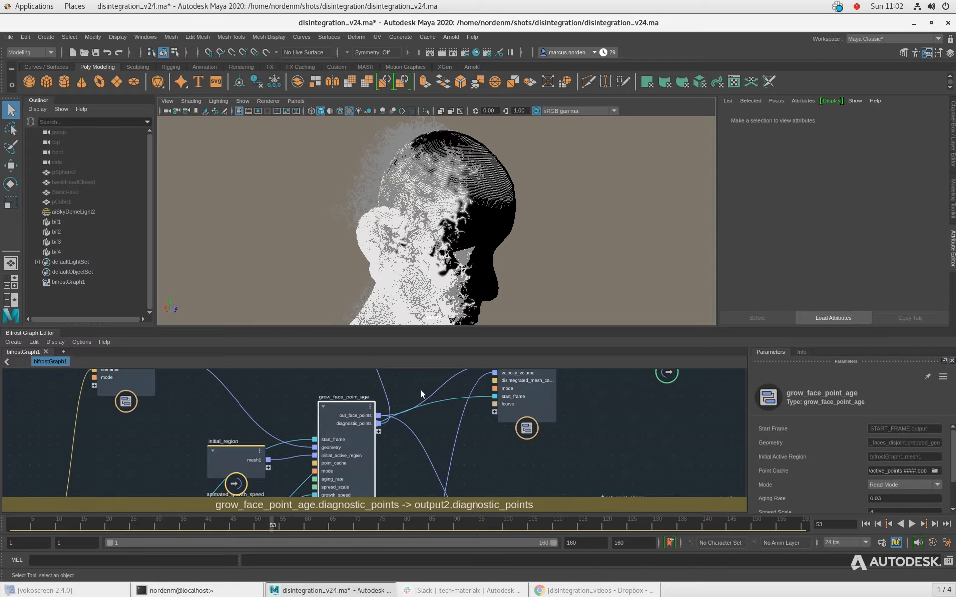
Trace the rest of the graph by showing the parameters of disintegrate_mesh, sim_dust_particles and generate_velocity_field once more
middle_click_drag(588, 387, 492, 434)
scroll(594, 479, "down", 2)
left_click(495, 379)
middle_click_drag(560, 467, 539, 360)
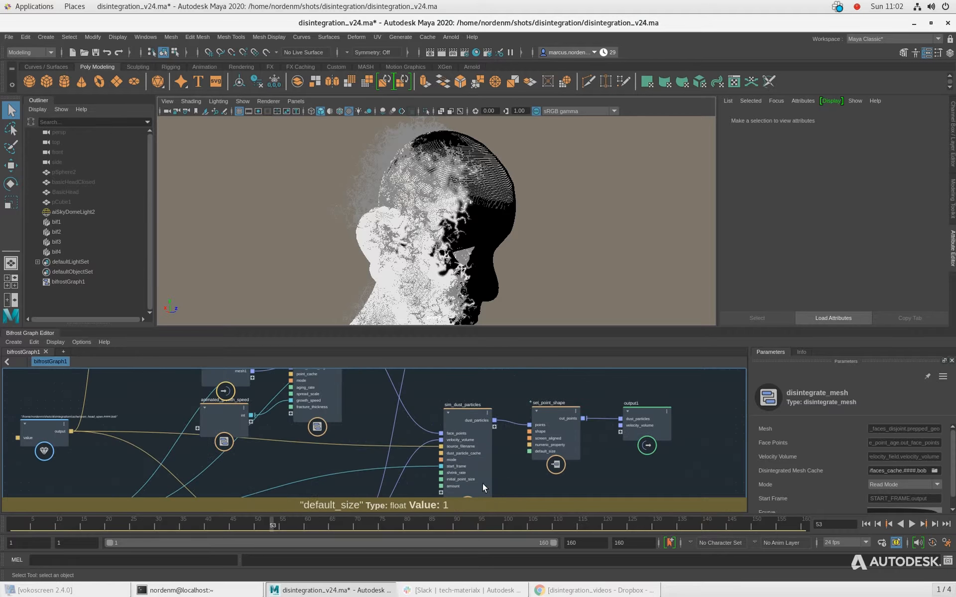
left_click(459, 420)
middle_click_drag(507, 422, 514, 335)
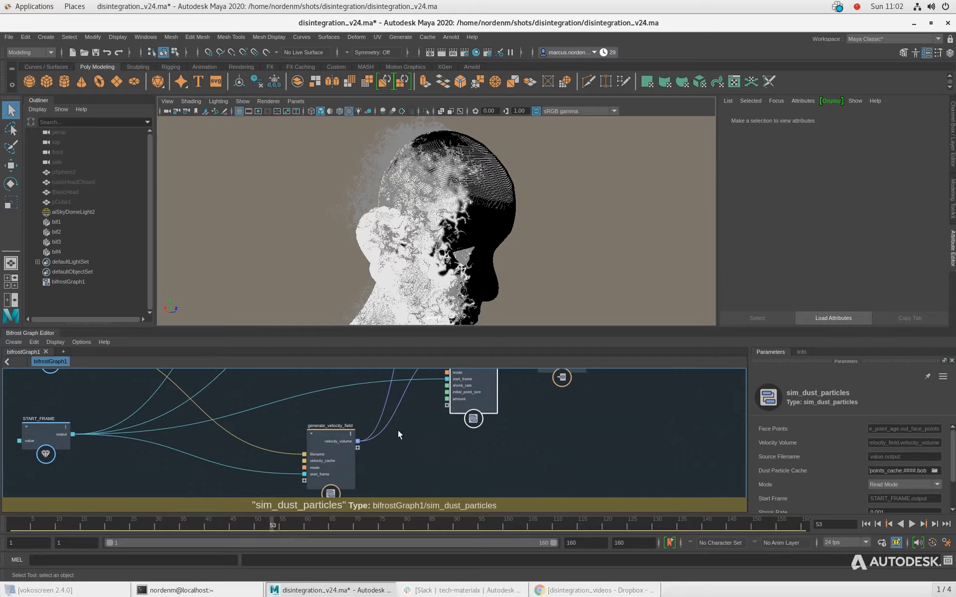
left_click(318, 434)
left_click(523, 395)
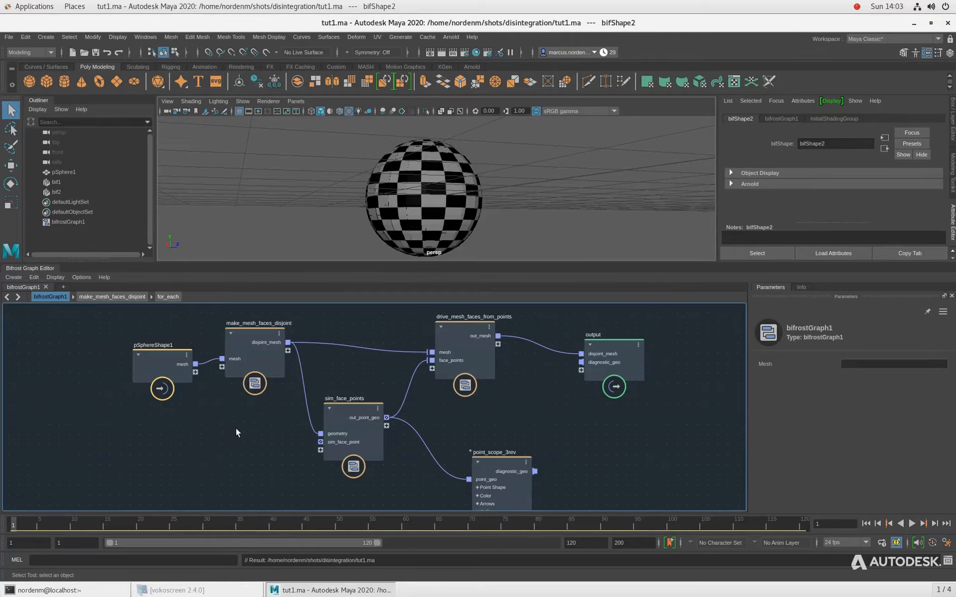
Play the checkered sphere animation in tut1.ma from frame 1 to 120 and examine the motion of its faces
scroll(237, 432, "down", 2)
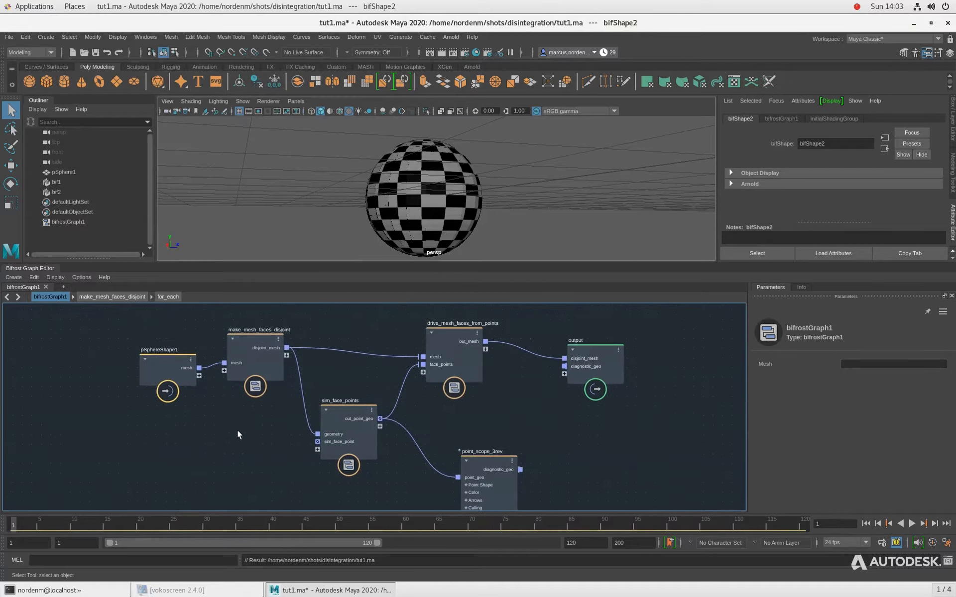
left_click(912, 524)
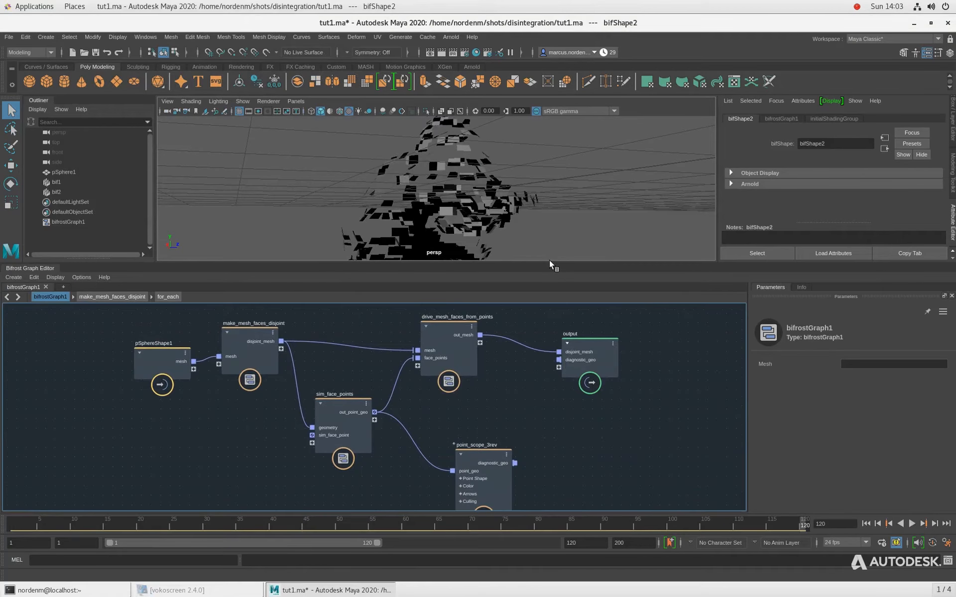
left_click(866, 524)
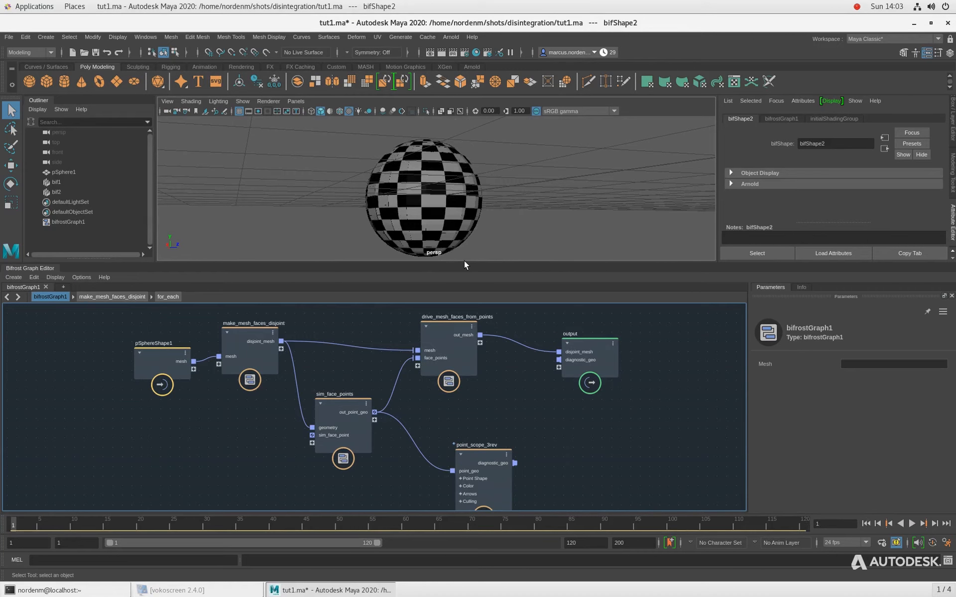
left_click_drag(469, 261, 470, 379)
left_click_drag(438, 276, 365, 272, "alt")
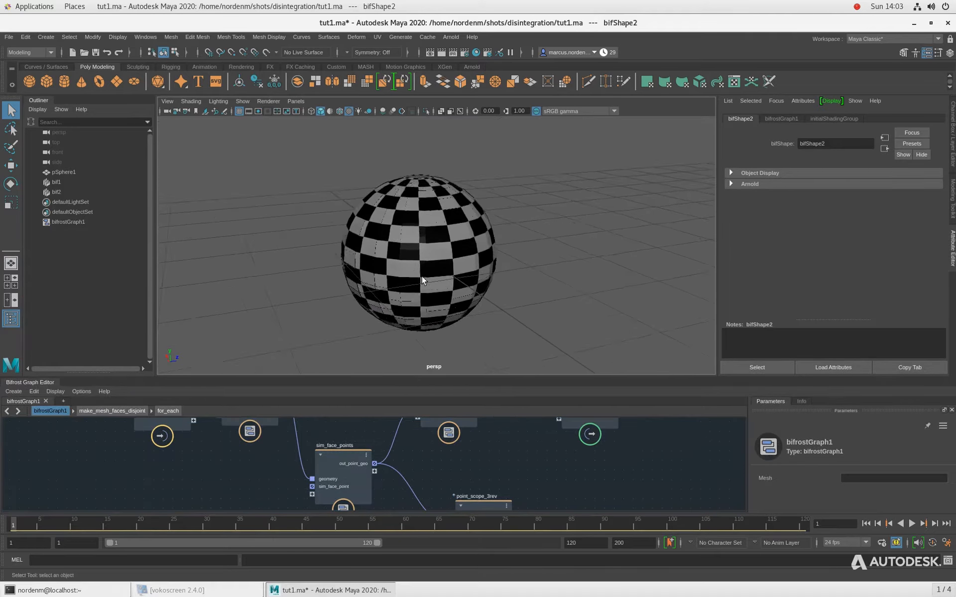
left_click(912, 524)
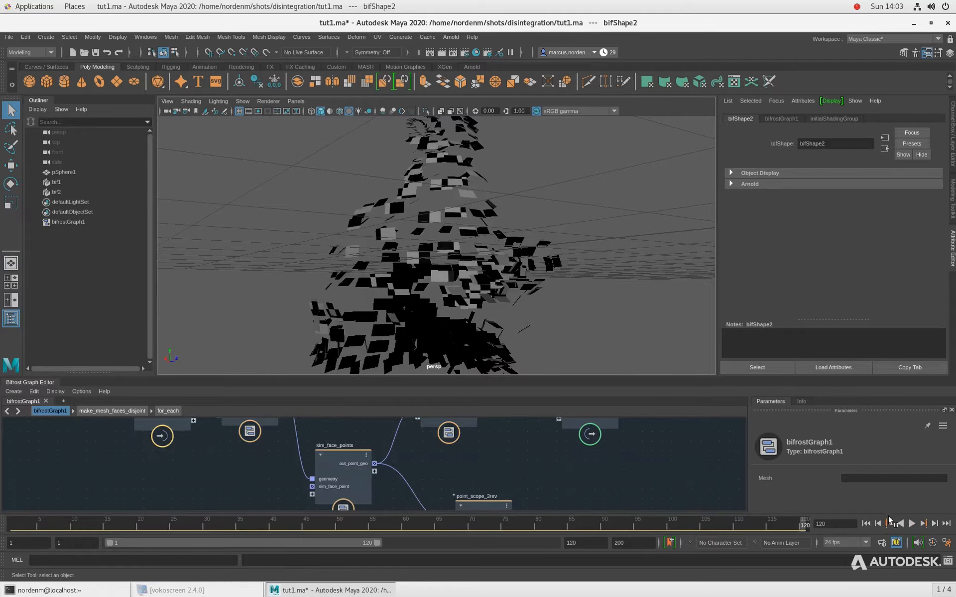
left_click(912, 524)
left_click(912, 524)
Connect the diagnostic_geo output of point_scope_3rev to the diagnostic_geo input of the output node
left_click_drag(457, 383, 457, 273)
left_click(474, 440)
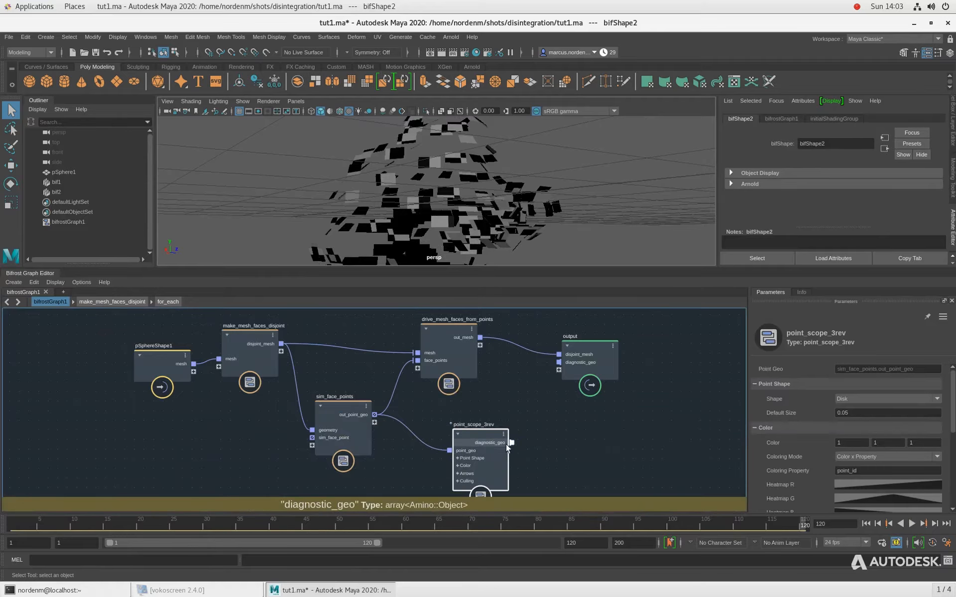
left_click_drag(512, 443, 558, 362)
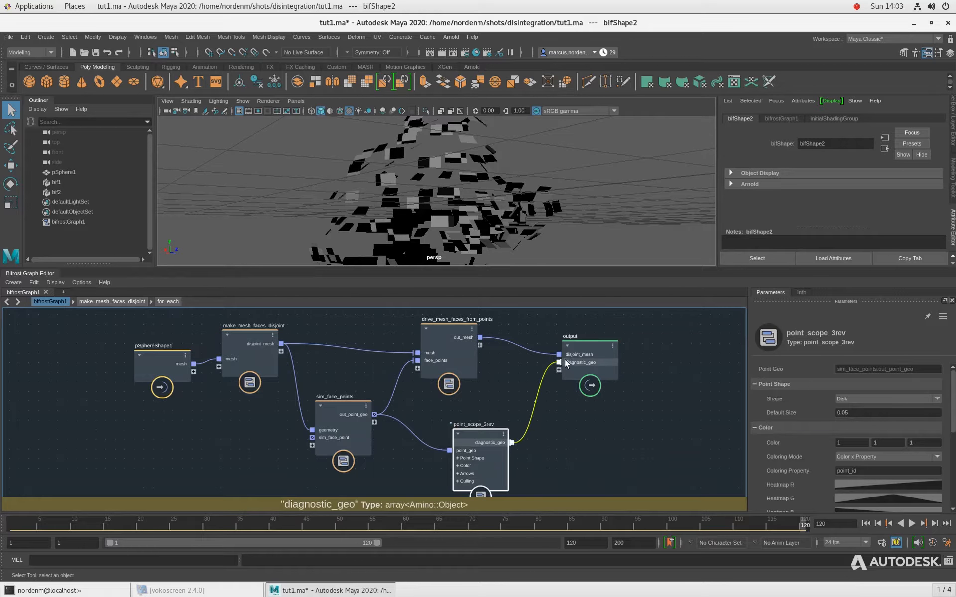
Replay the sphere animation from the first frame and examine the diagnostic disks on the moving faces
left_click_drag(524, 268, 525, 378)
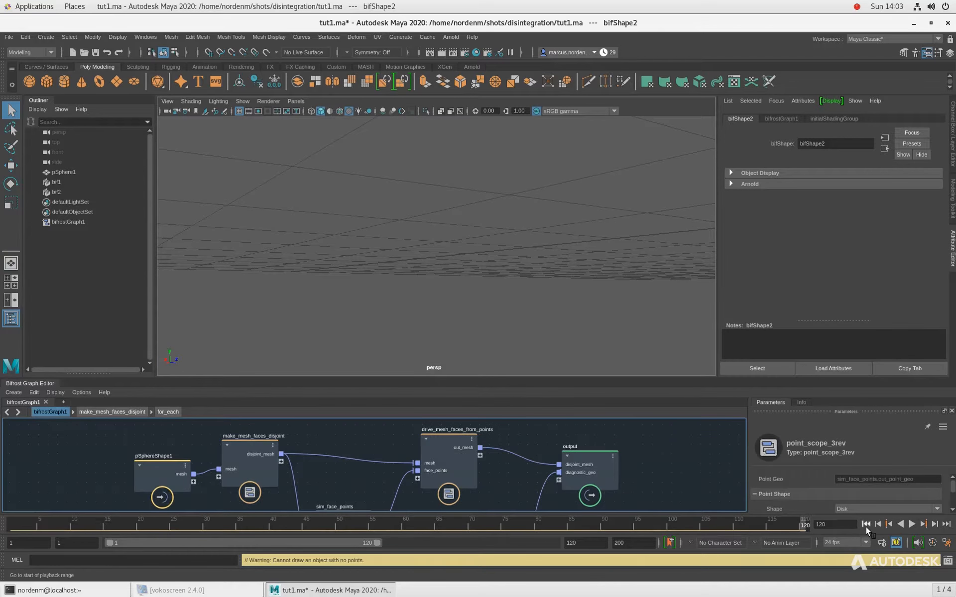
left_click(866, 526)
left_click(912, 525)
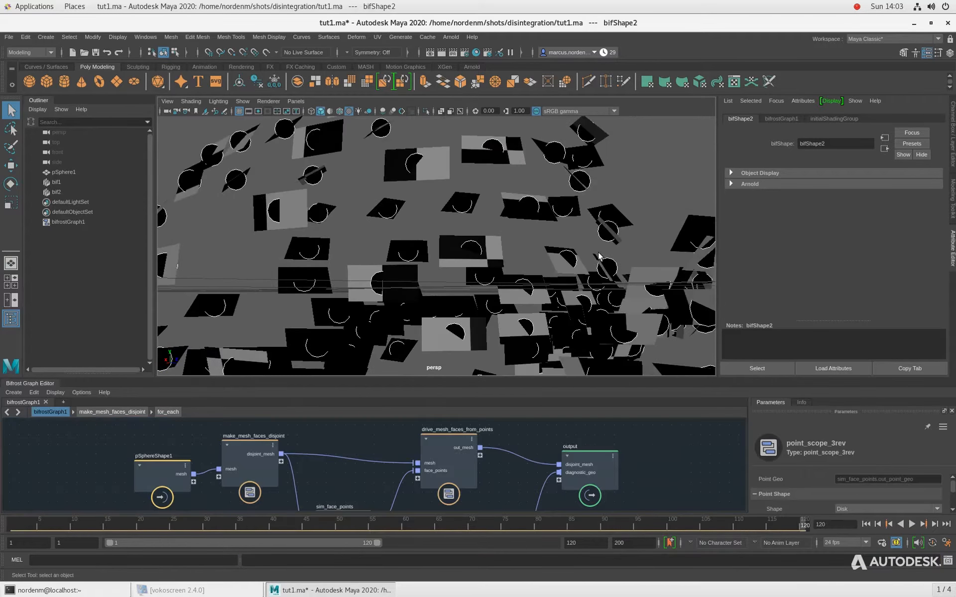
left_click(866, 526)
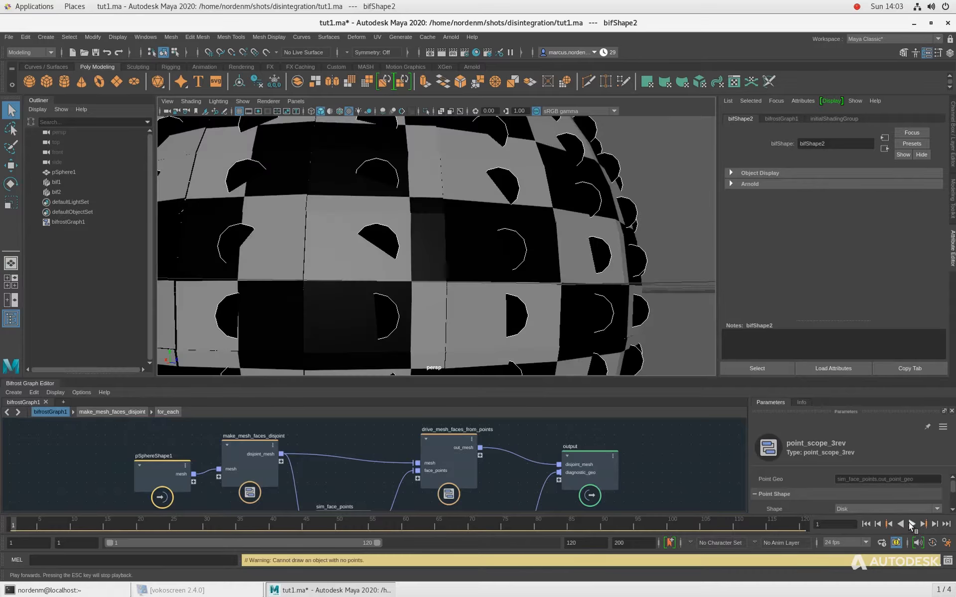
left_click(912, 525)
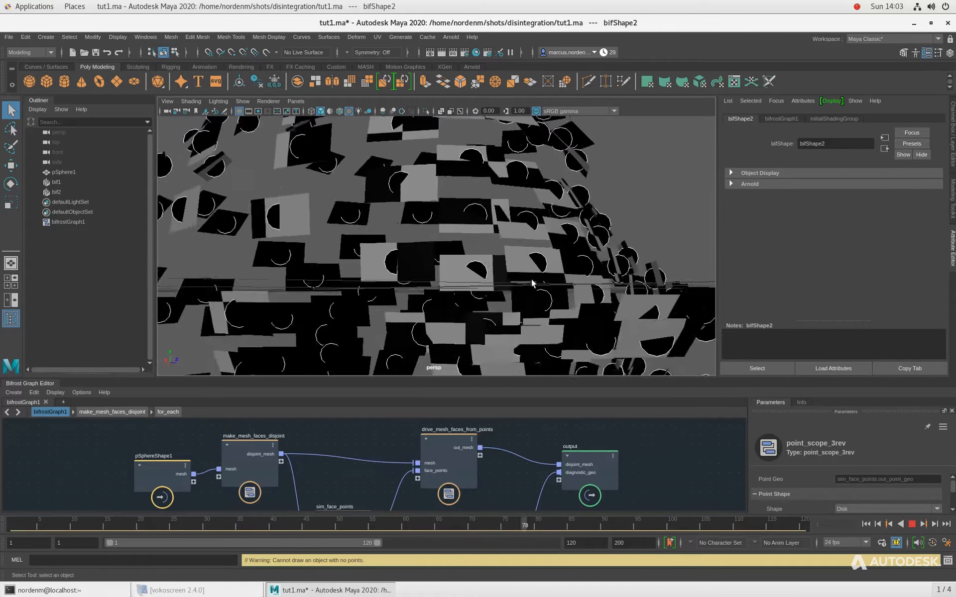
right_click_drag(557, 312, 211, 257, "alt")
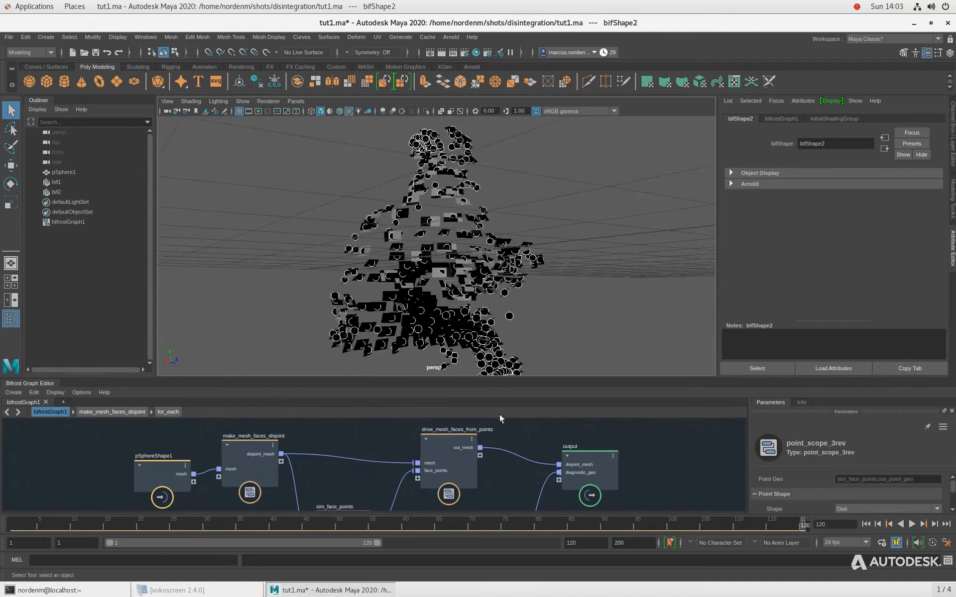
Review the make_mesh_faces_disjoint, sim_face_points, drive_mesh_faces_from_points and point_scope_3rev nodes in turn
left_click_drag(494, 377, 493, 238)
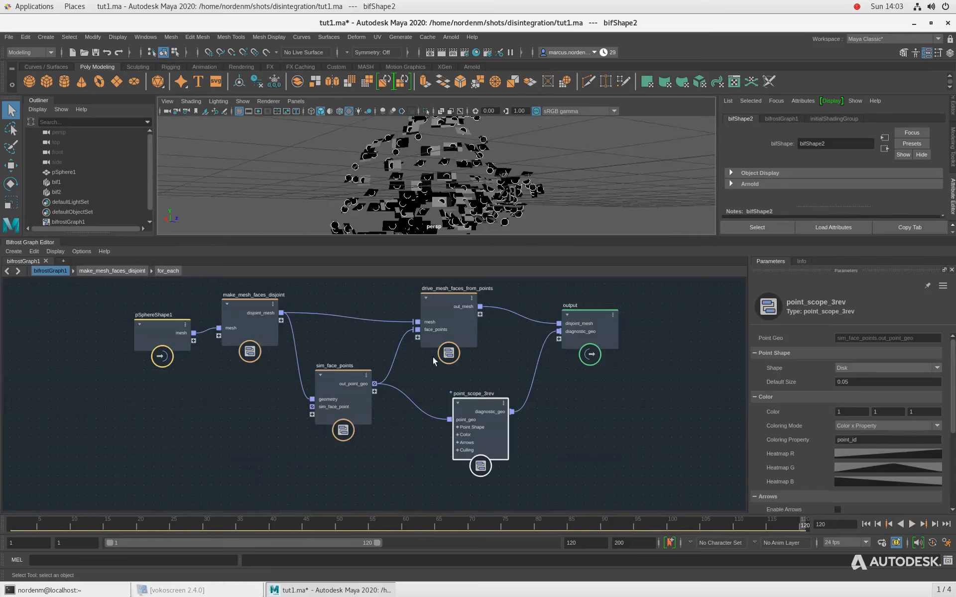
left_click(231, 312)
left_click_drag(230, 309, 235, 310)
left_click_drag(343, 387, 345, 377)
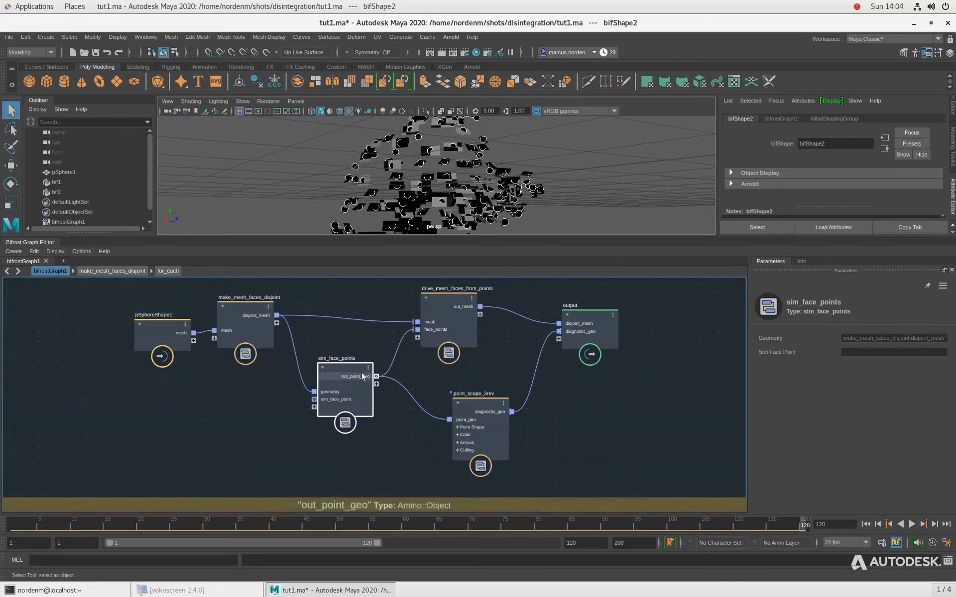
left_click_drag(436, 304, 428, 305)
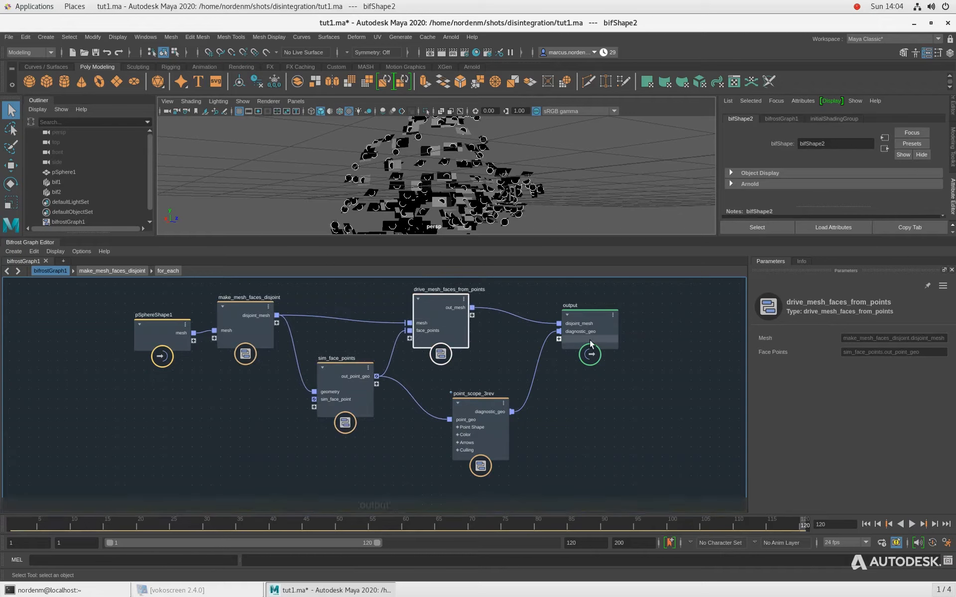
mouse_move(493, 407)
left_mouse_down()
mouse_move(456, 404)
mouse_move(480, 407)
left_mouse_up()
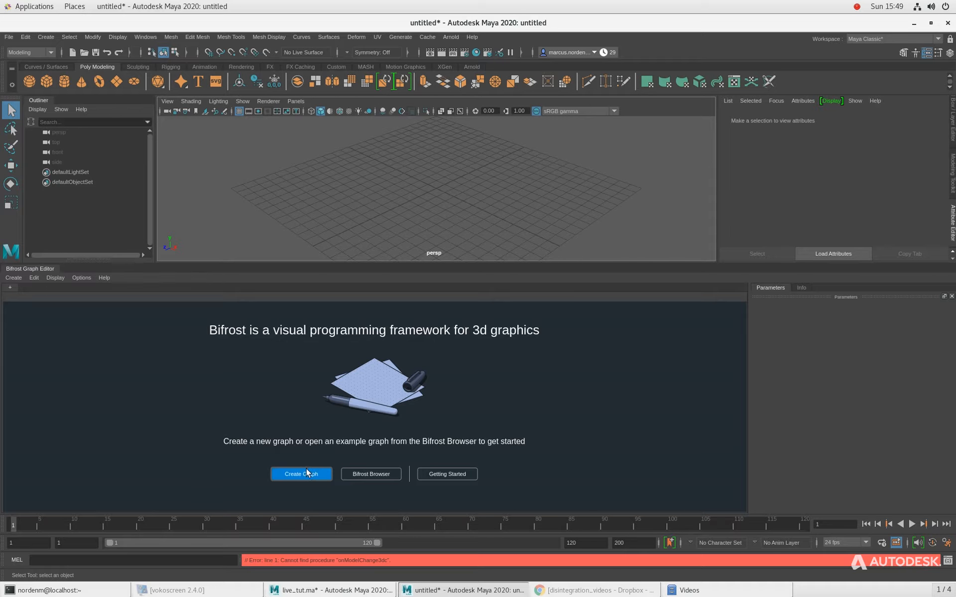
Create a new Bifrost graph in the untitled scene and move its input and output nodes far apart
left_click(291, 474)
left_click_drag(295, 440, 142, 388)
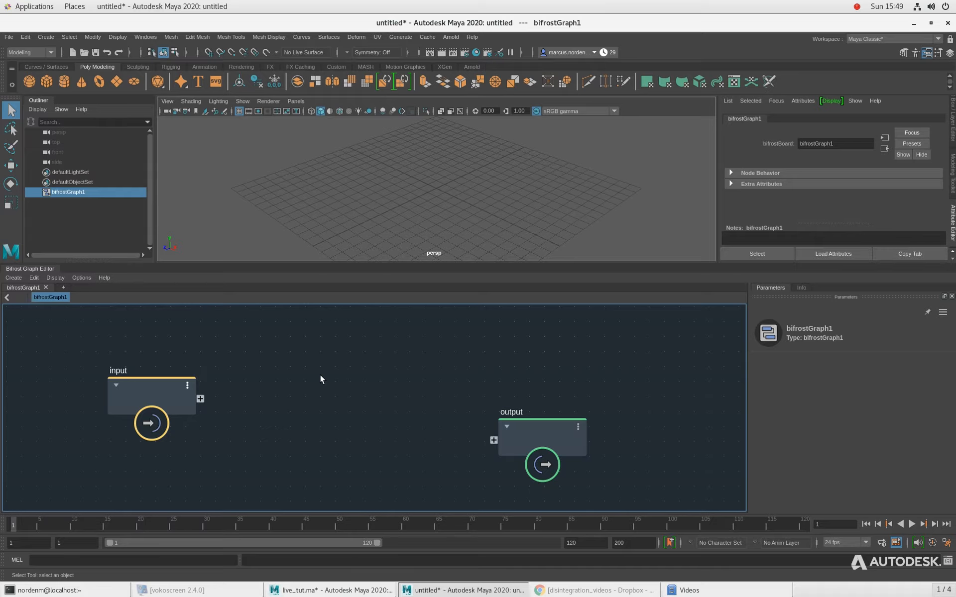
left_click_drag(141, 389, 109, 388)
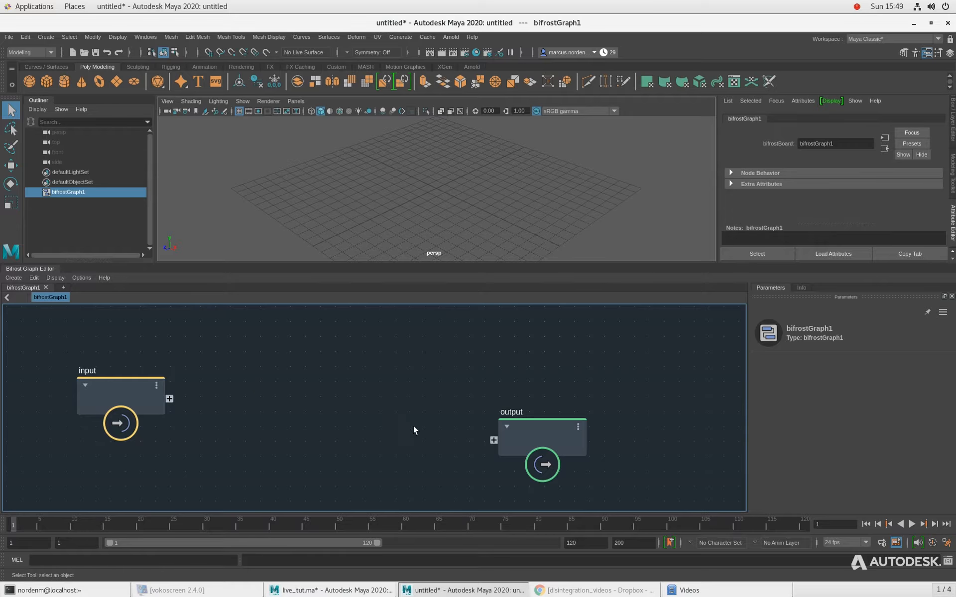
left_click_drag(553, 441, 631, 408)
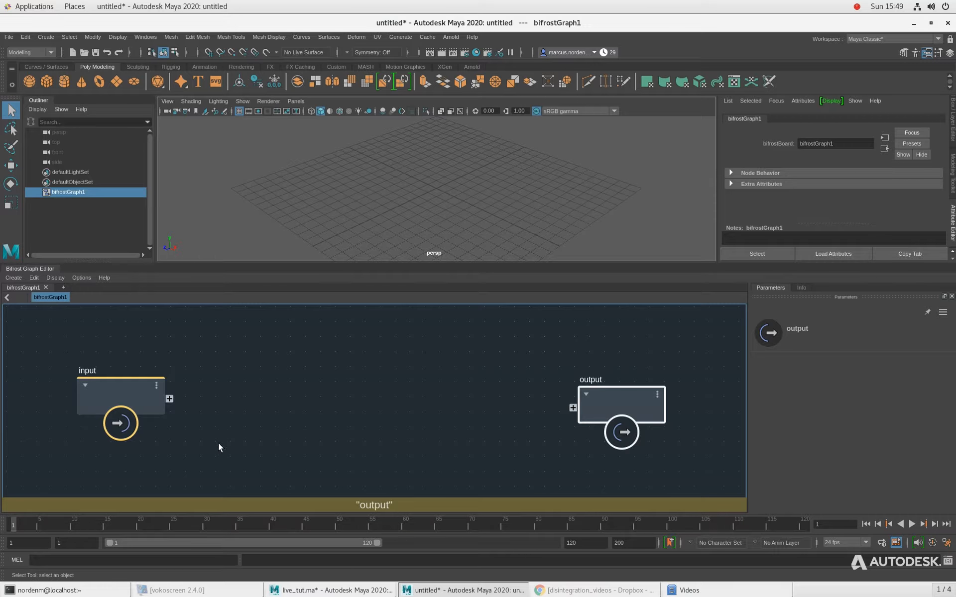
left_click_drag(126, 391, 112, 388)
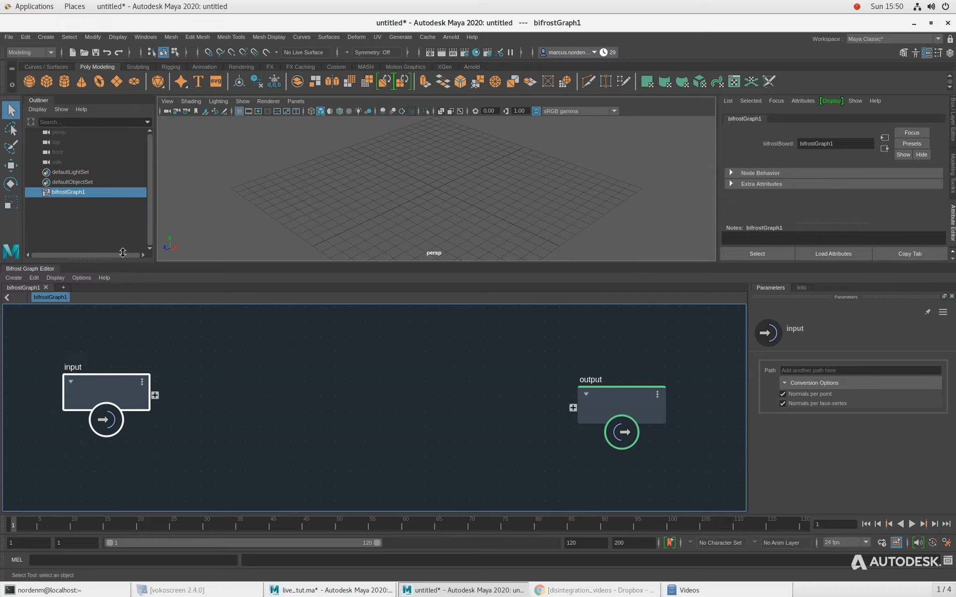
Create a polygon sphere and bring it into the Bifrost graph as the mesh input node
left_click(28, 82)
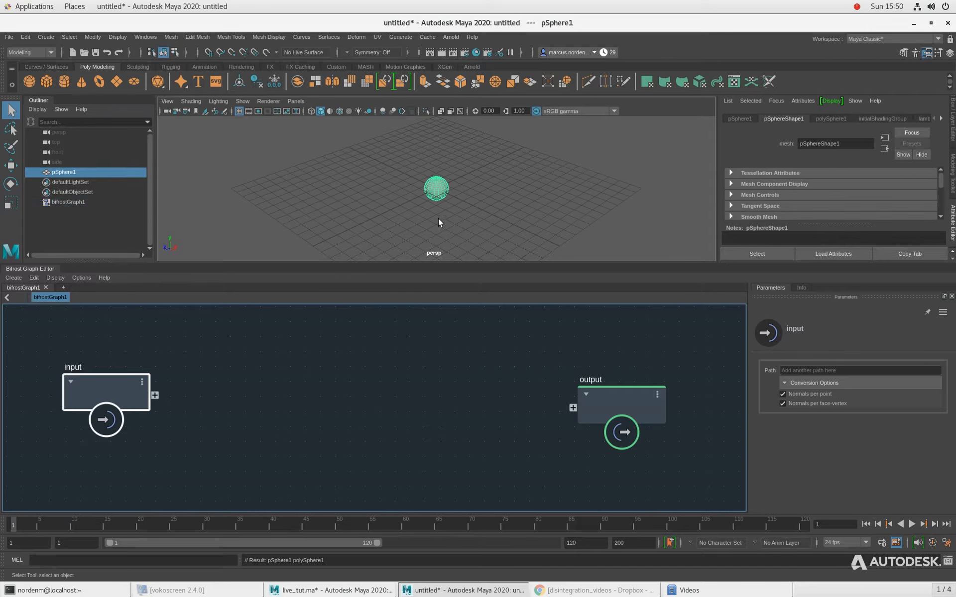
scroll(516, 175, "up", 3)
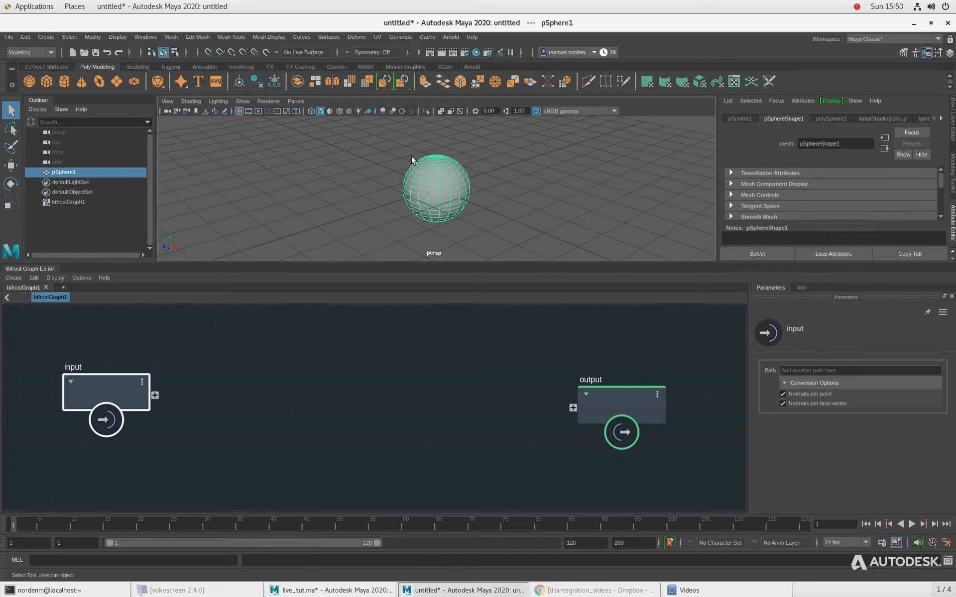
left_click_drag(65, 174, 74, 398)
left_click_drag(152, 425, 77, 353)
Add a compound node between the sphere input and the output, and rename it make_disjoint_mesh
key("Tab")
type("compound")
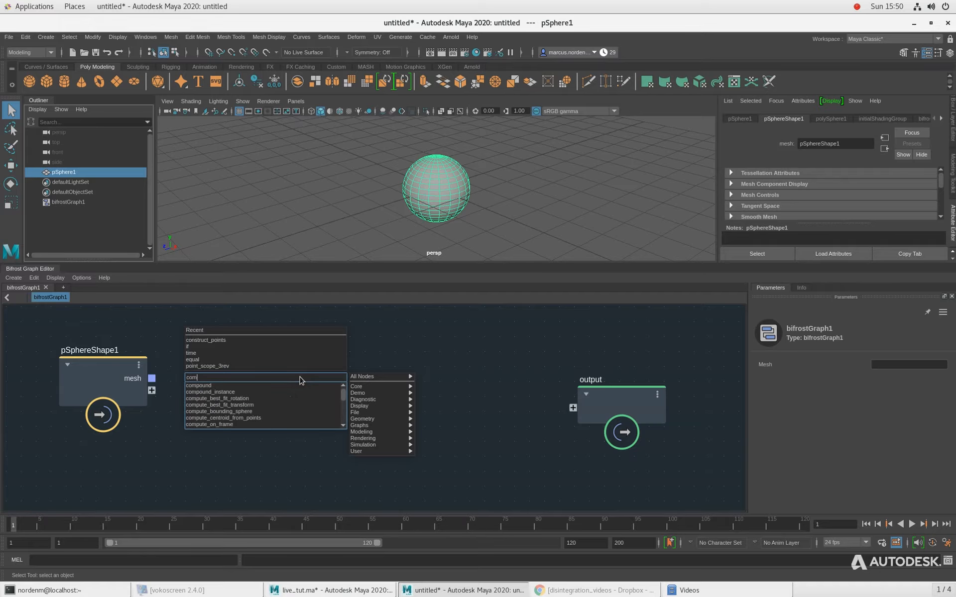
key("Return")
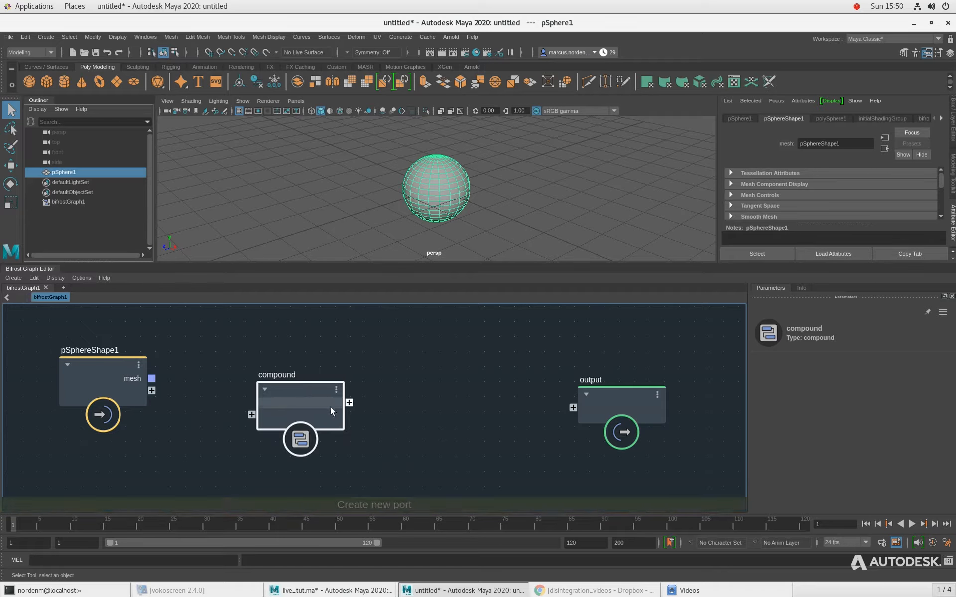
left_click_drag(313, 392, 319, 369)
double_click(285, 353)
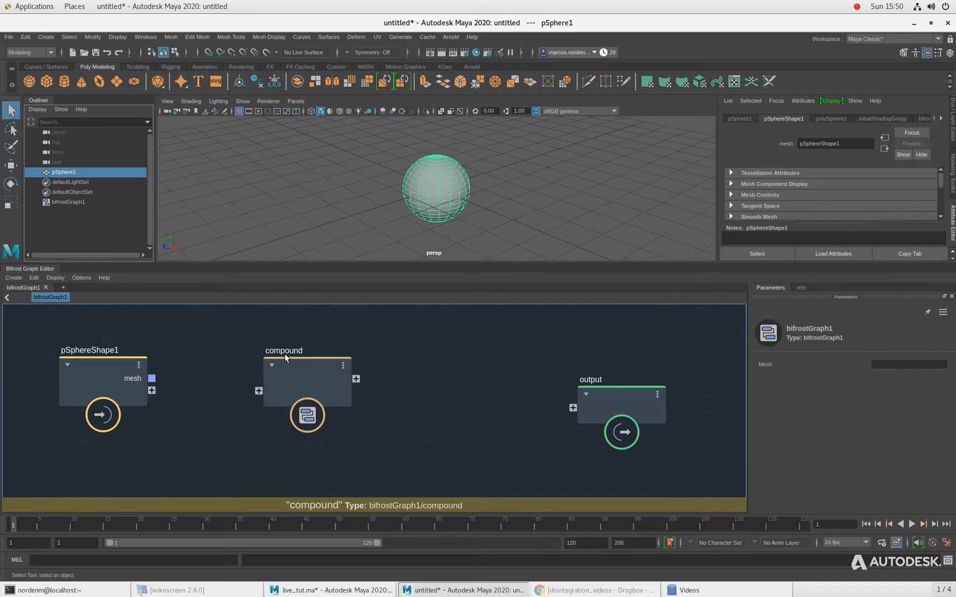
type("make_")
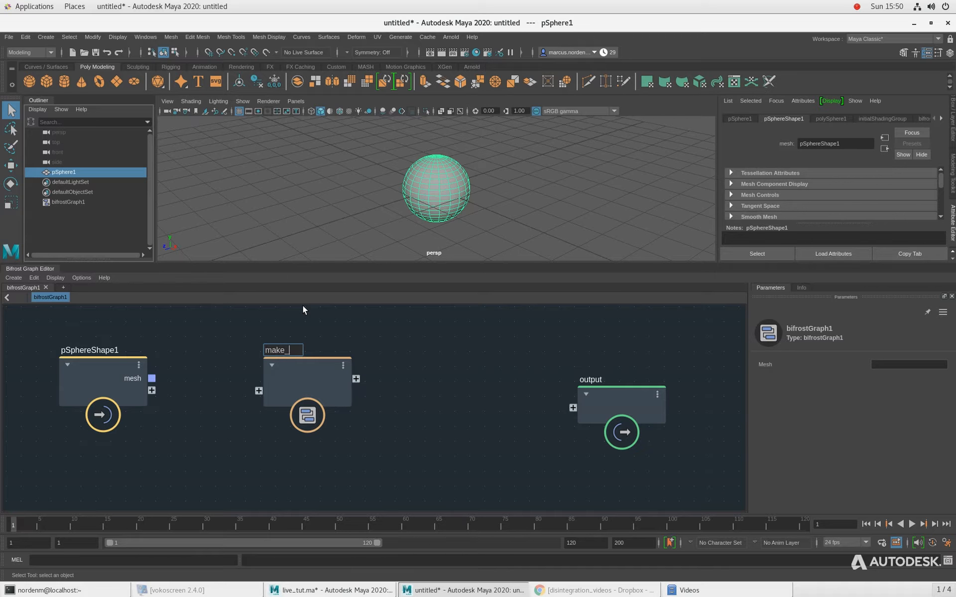
type("disjoint_mesh")
key("Return")
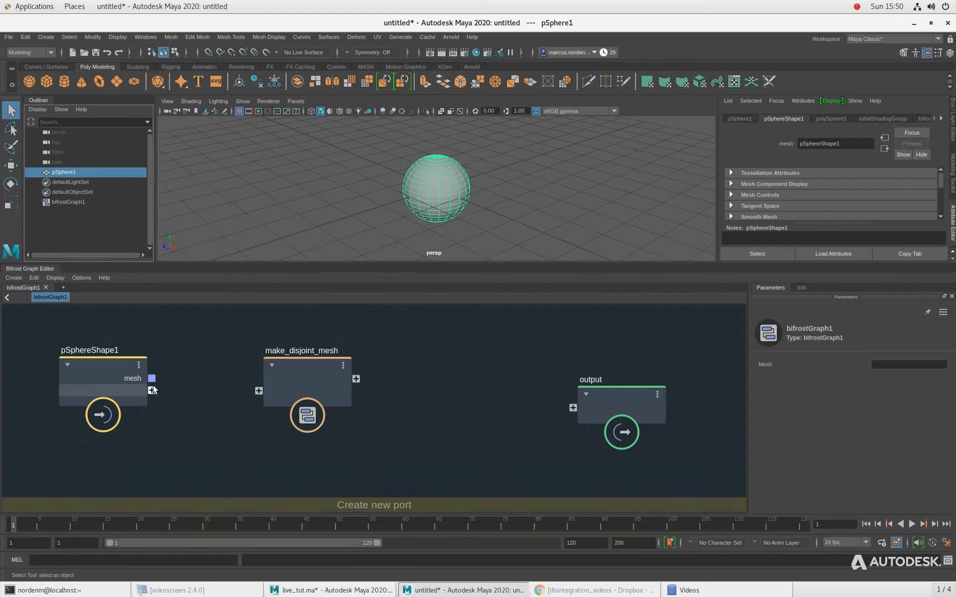
Connect the sphere's mesh output to a new port on make_disjoint_mesh, and spread the input and output nodes apart inside the compound
left_click_drag(152, 378, 253, 389)
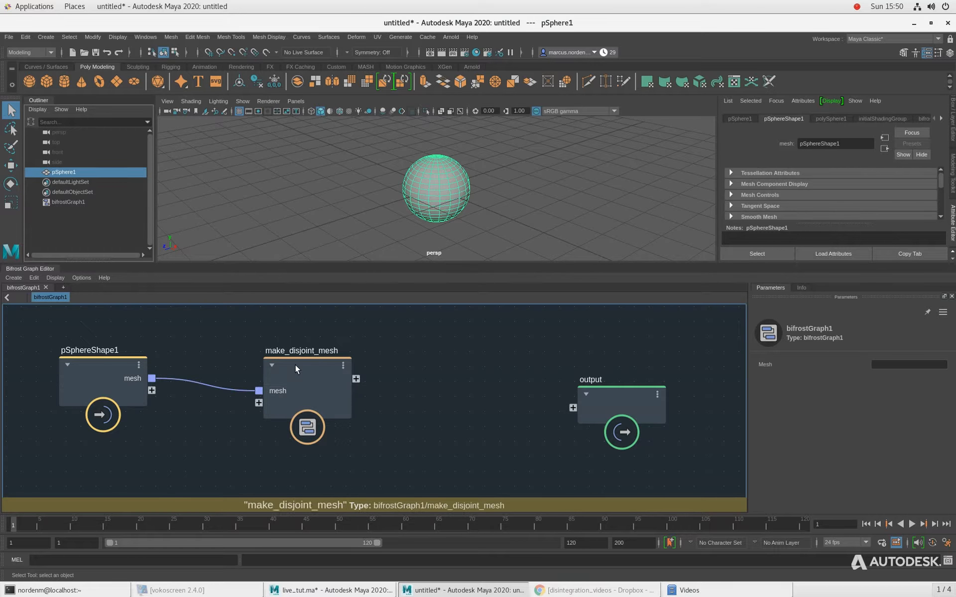
left_click_drag(316, 366, 255, 356)
double_click(255, 356)
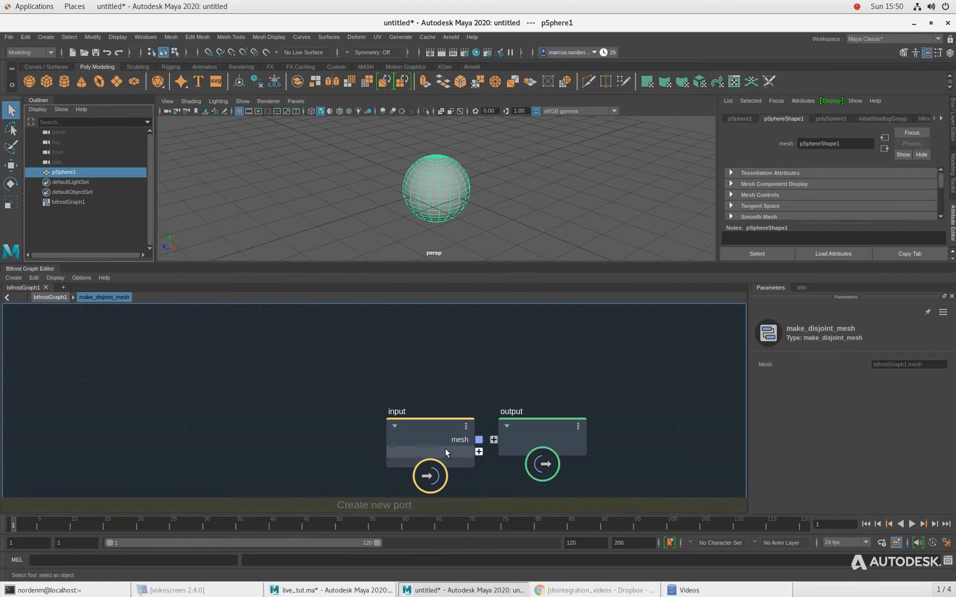
left_click_drag(445, 449, 137, 423)
left_click_drag(546, 447, 550, 445)
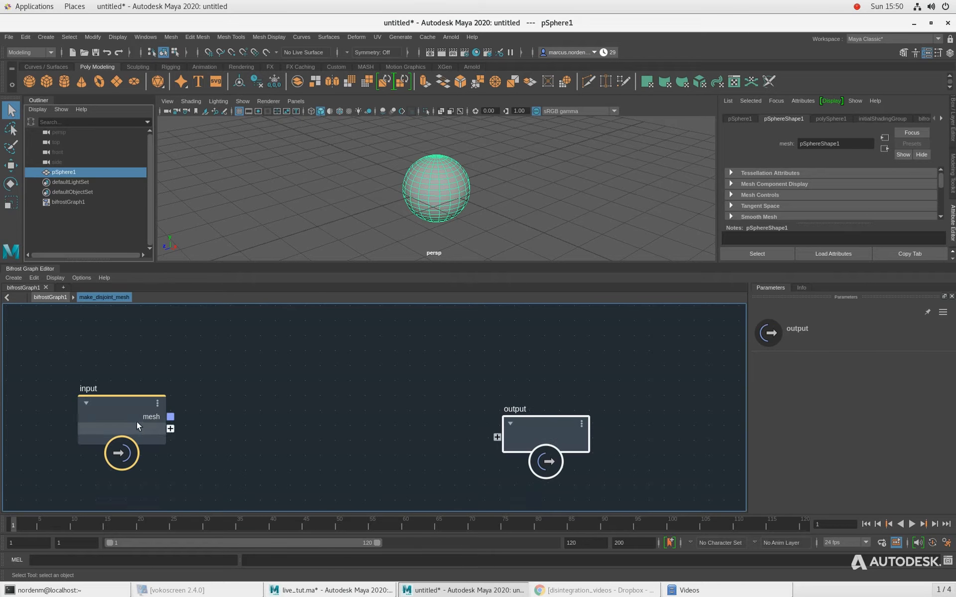
left_click_drag(137, 423, 133, 405)
Add a get_mesh_structure (Geometry Mesh) node inside make_disjoint_mesh and feed it the input node's mesh
left_click(253, 386)
key("Tab")
type("get_mesh")
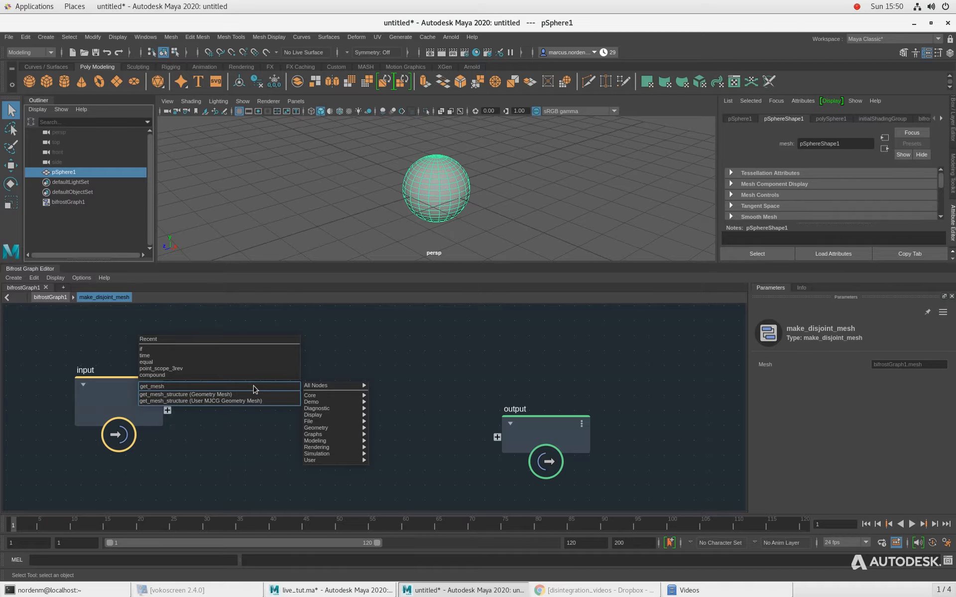
key("Down")
key("Return")
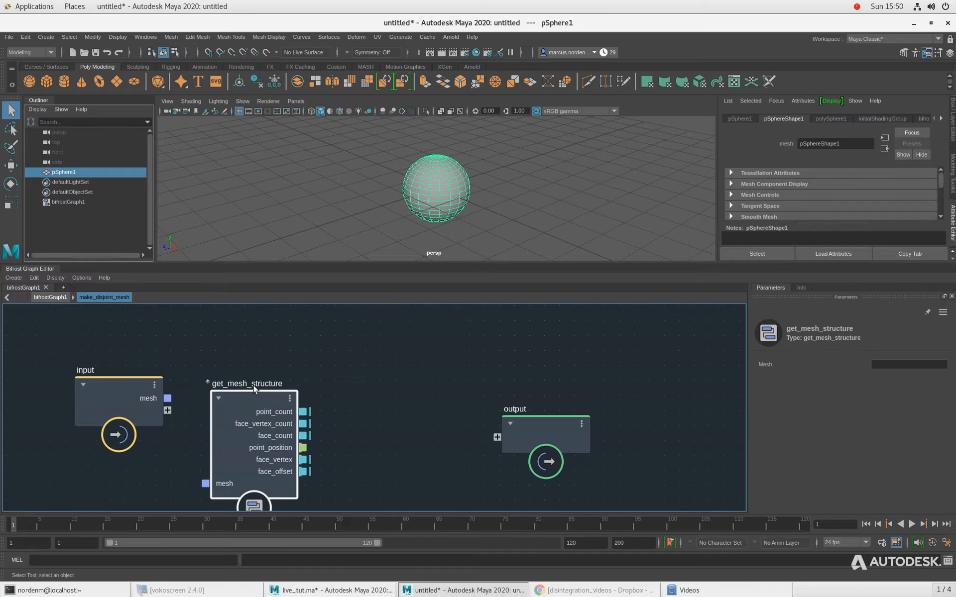
left_click_drag(101, 399, 217, 440)
left_click_drag(257, 366, 242, 351)
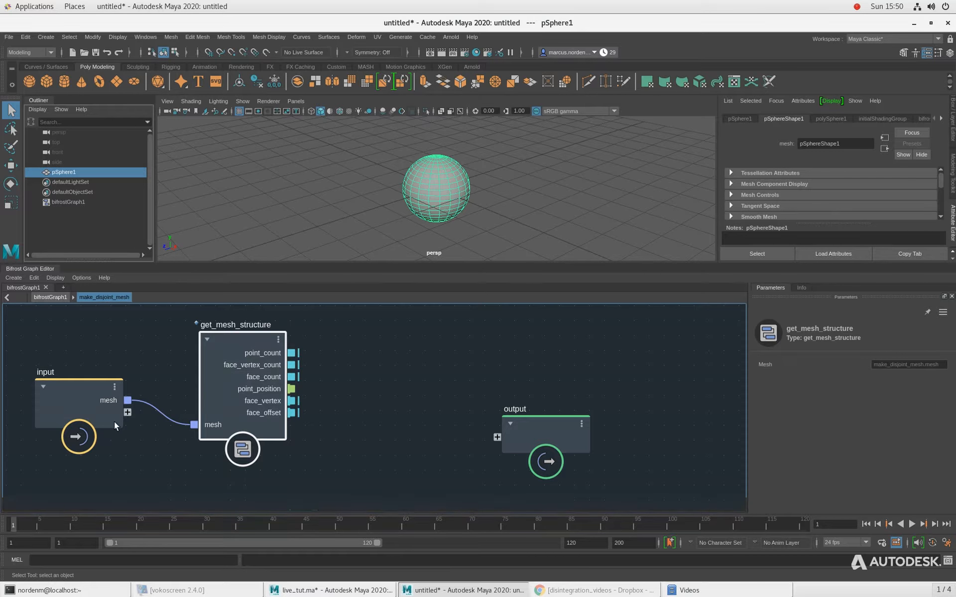
left_click_drag(76, 390, 76, 414)
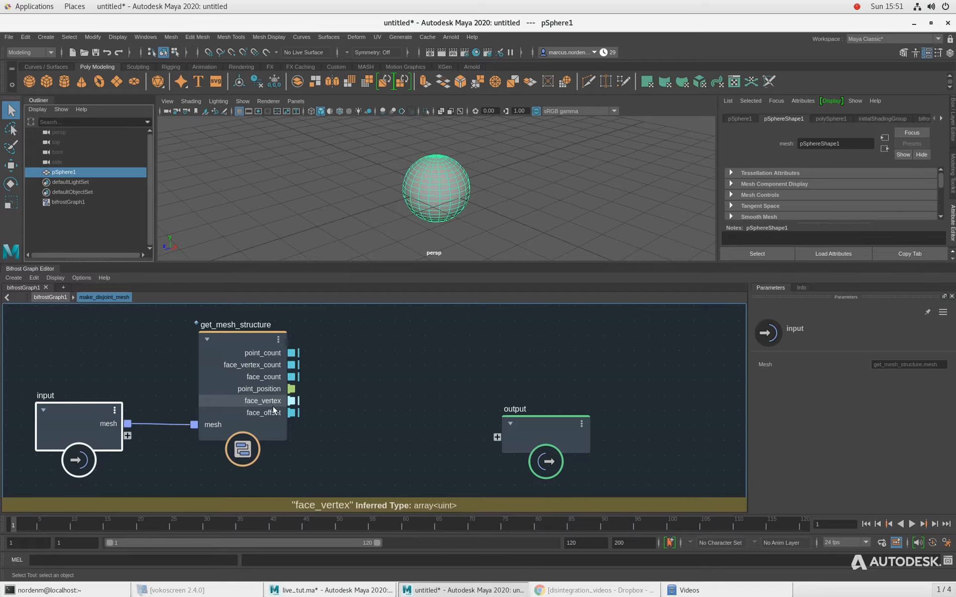
left_click_drag(245, 349, 231, 349)
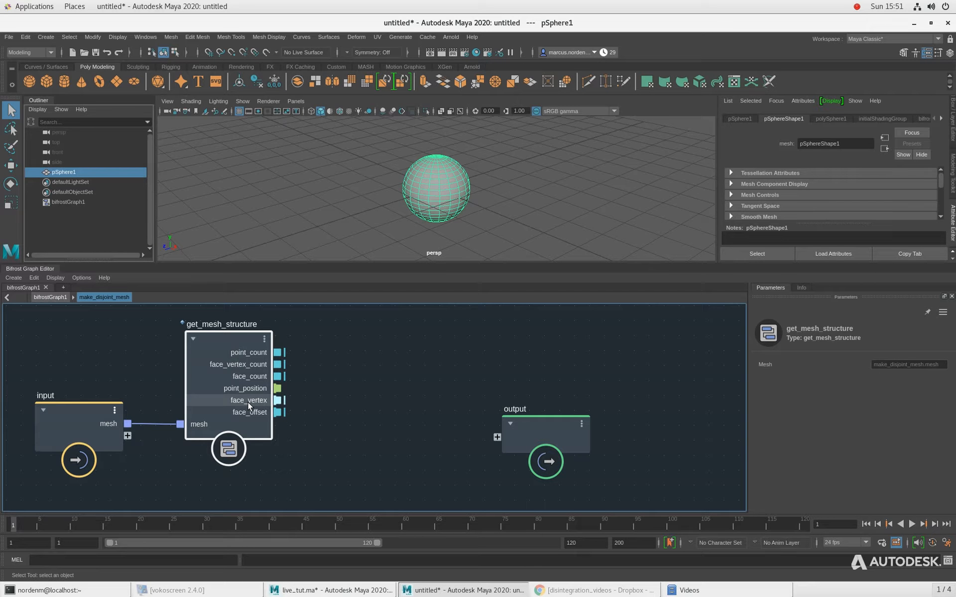
Add a for_each node beside get_mesh_structure and connect face_count to its max_iterations
scroll(413, 219, "up", 3)
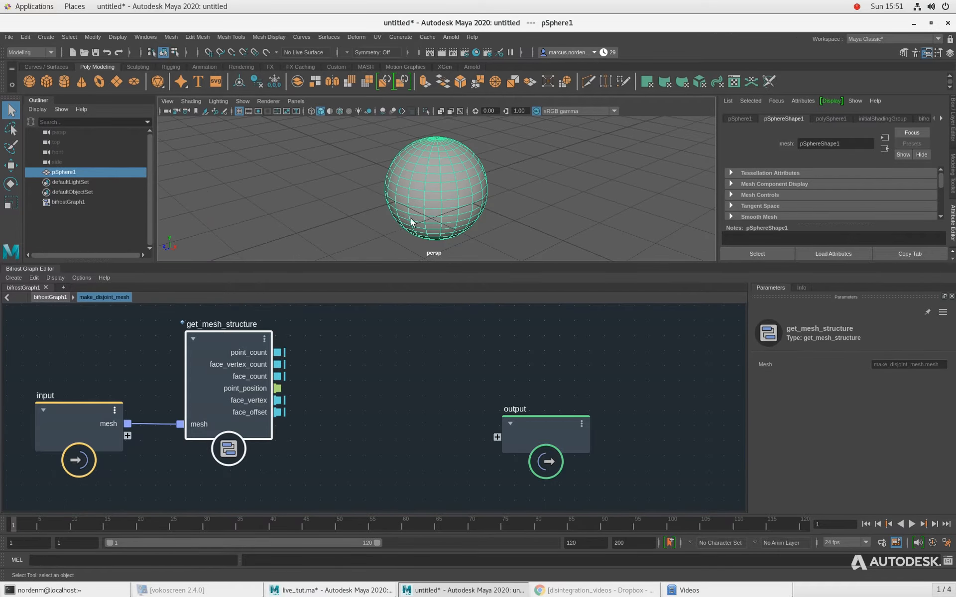
left_click_drag(411, 222, 435, 168, "alt")
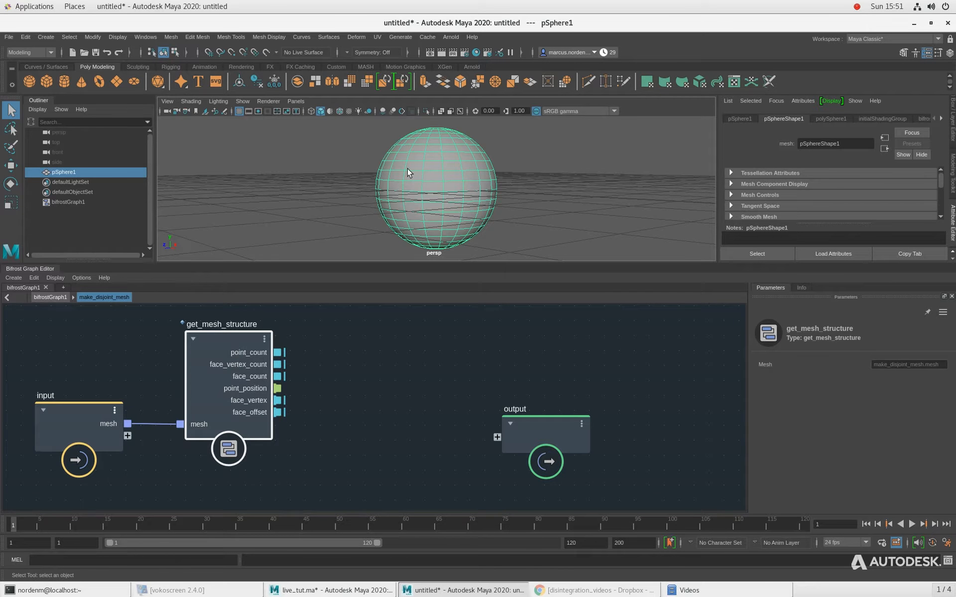
left_click(357, 369)
key("Tab")
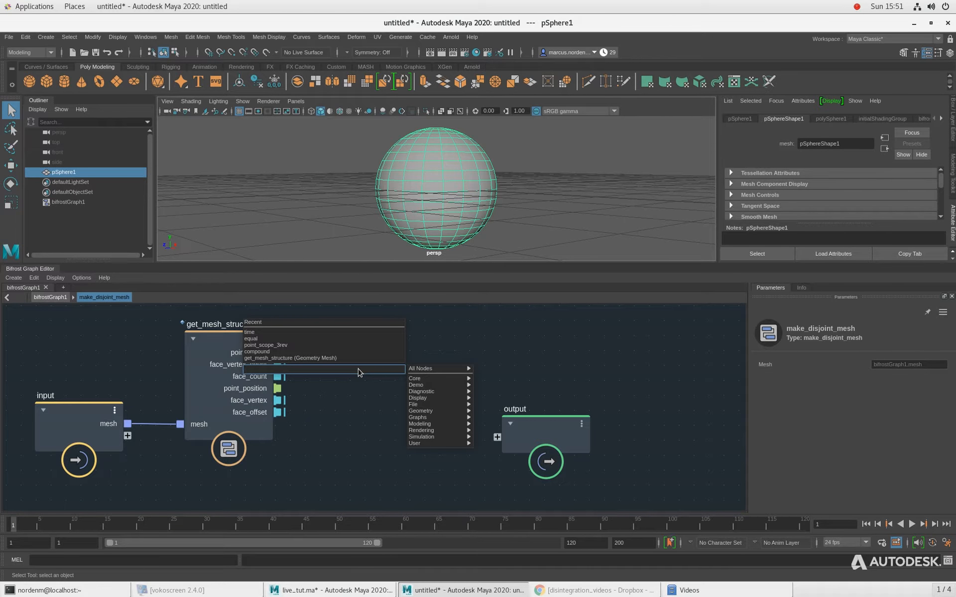
type("for_each")
key("Return")
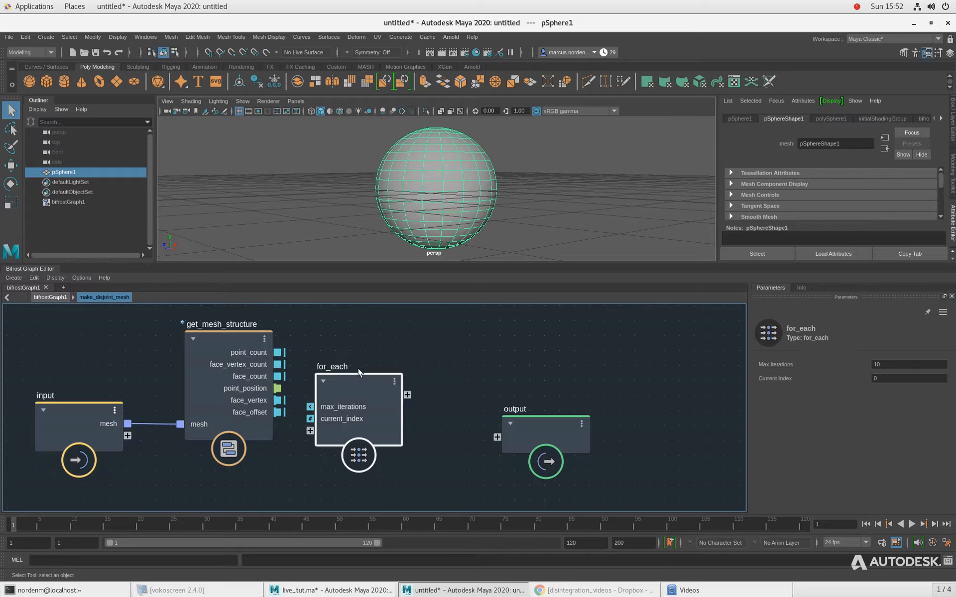
left_click_drag(354, 389, 385, 344)
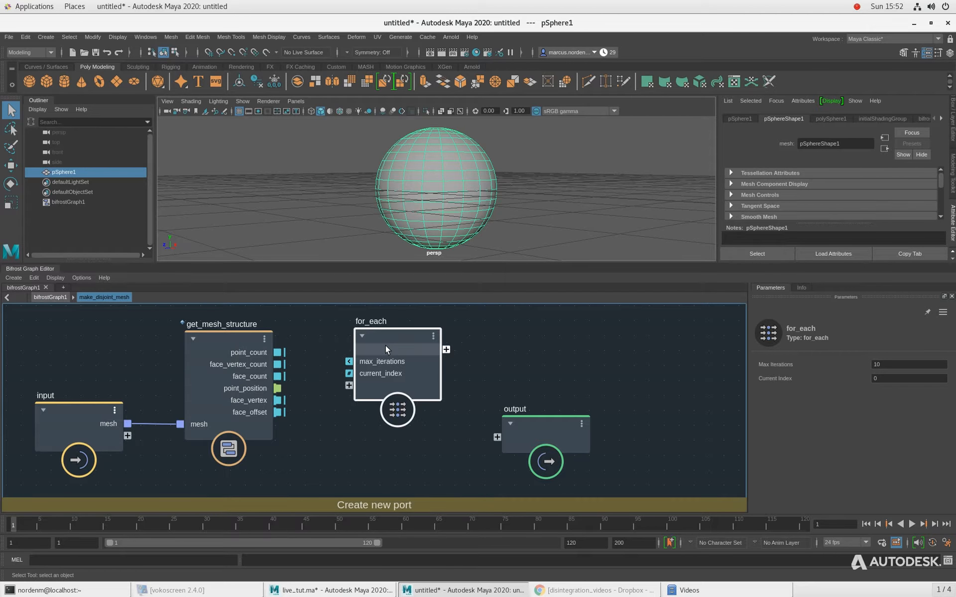
left_click_drag(227, 339, 225, 344)
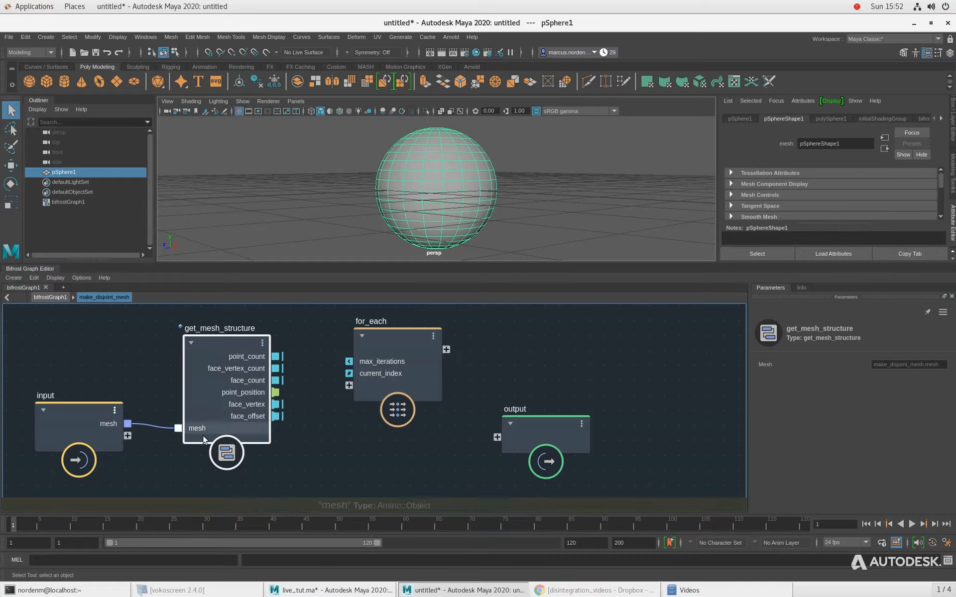
left_click_drag(278, 386, 406, 354)
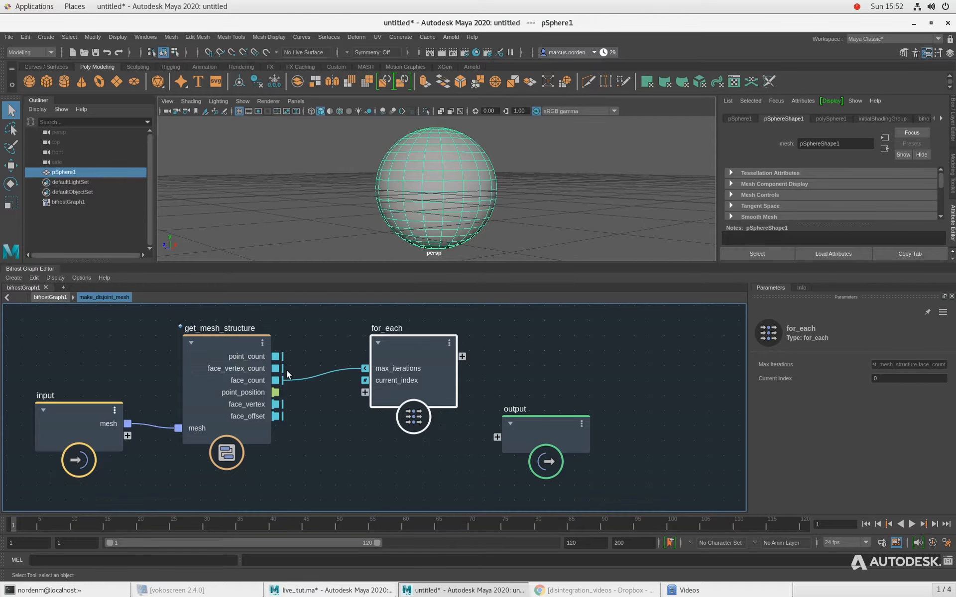
left_click_drag(399, 357, 379, 353)
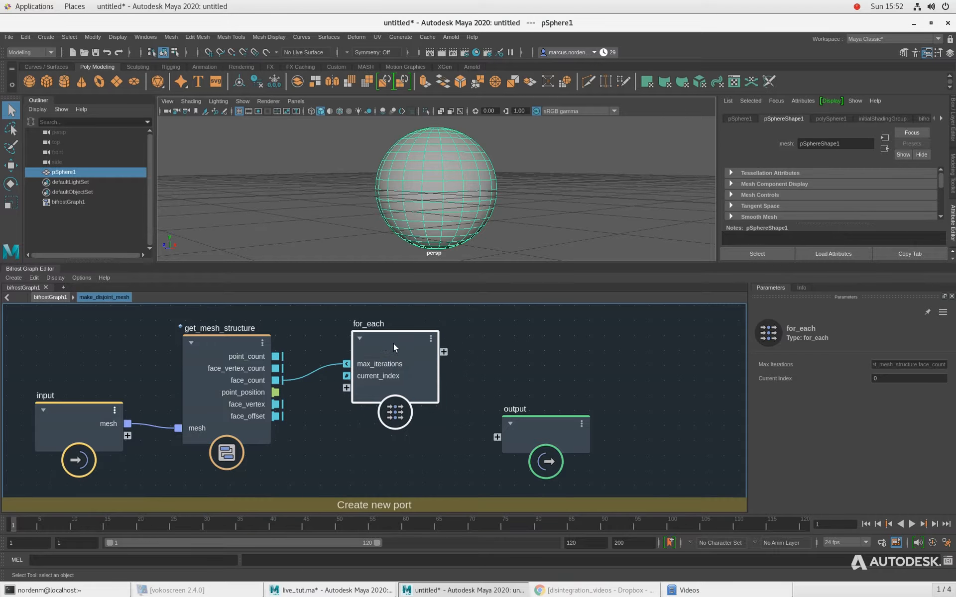
Connect the point_position, face_vertex and face_offset outputs of get_mesh_structure to new ports on for_each
left_click_drag(277, 405, 346, 388)
left_click_drag(275, 404, 346, 400)
left_click_drag(285, 417, 347, 412)
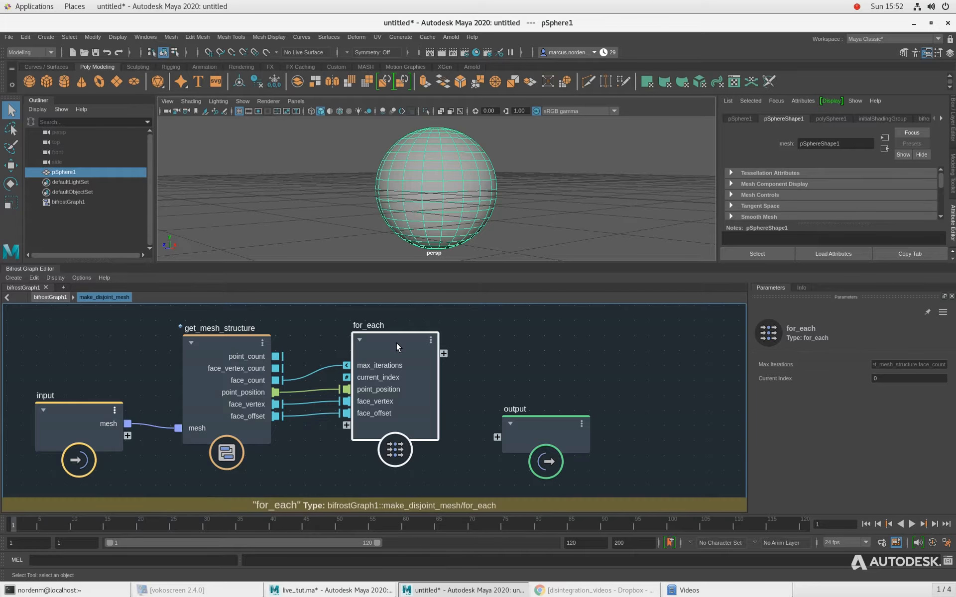
Inside the for_each compound, move the input node away from the output and add an access_offset_array node
double_click(396, 342)
left_click_drag(419, 451, 160, 379)
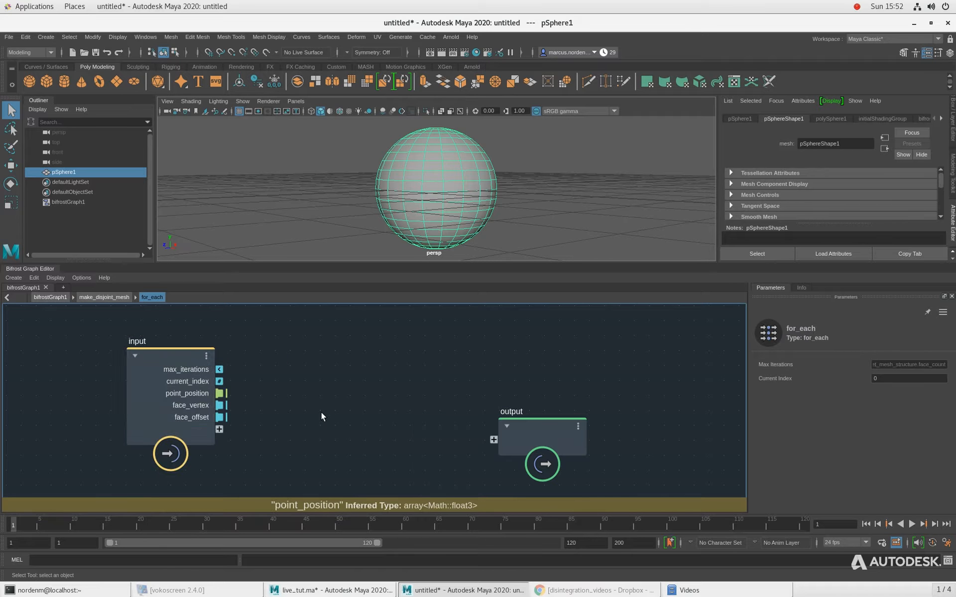
key("Tab")
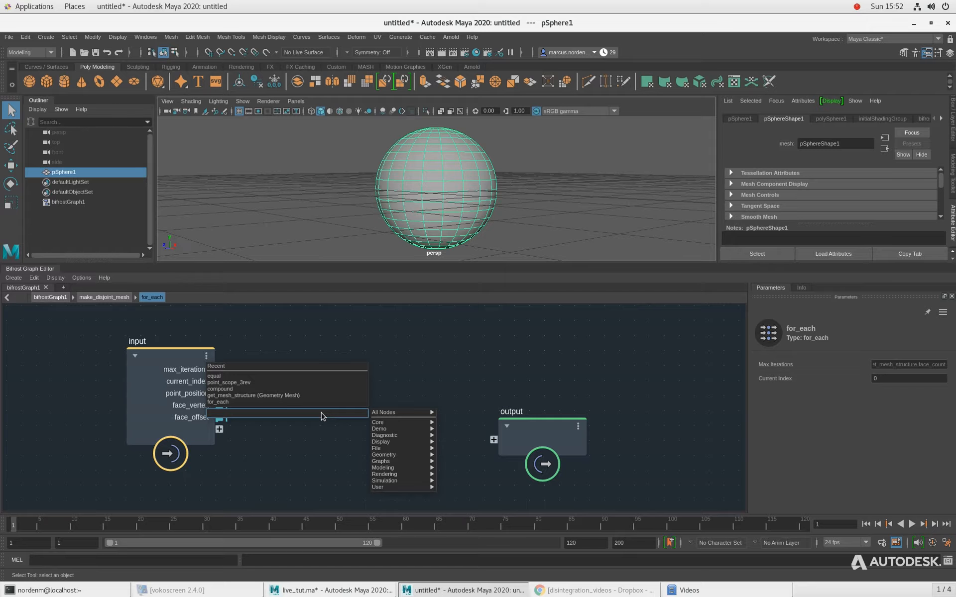
type("acce")
key("Down")
key("Return")
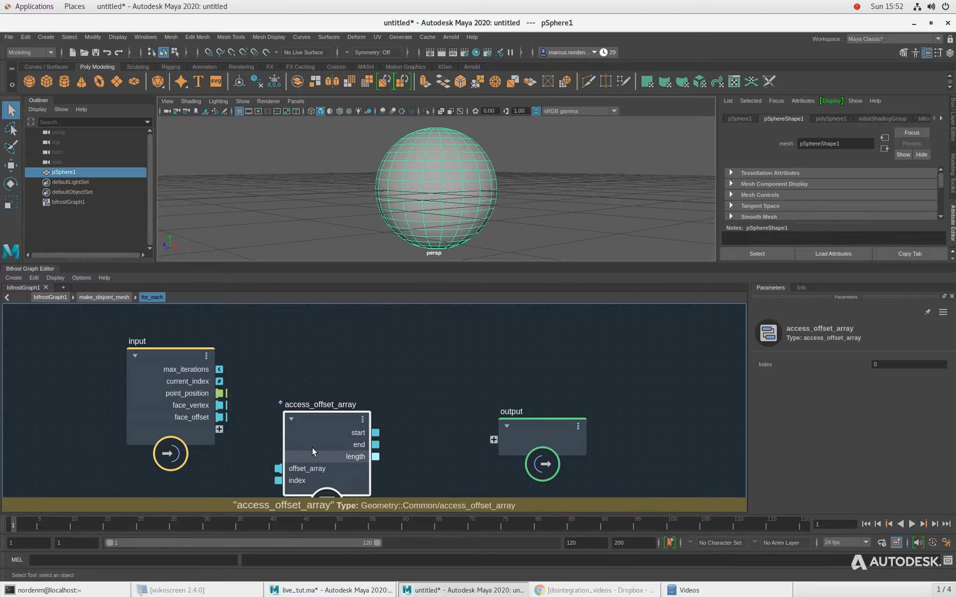
Connect the input's face_offset to offset_array and current_index to index on access_offset_array
left_click_drag(312, 447, 319, 379)
left_click_drag(148, 392, 114, 392)
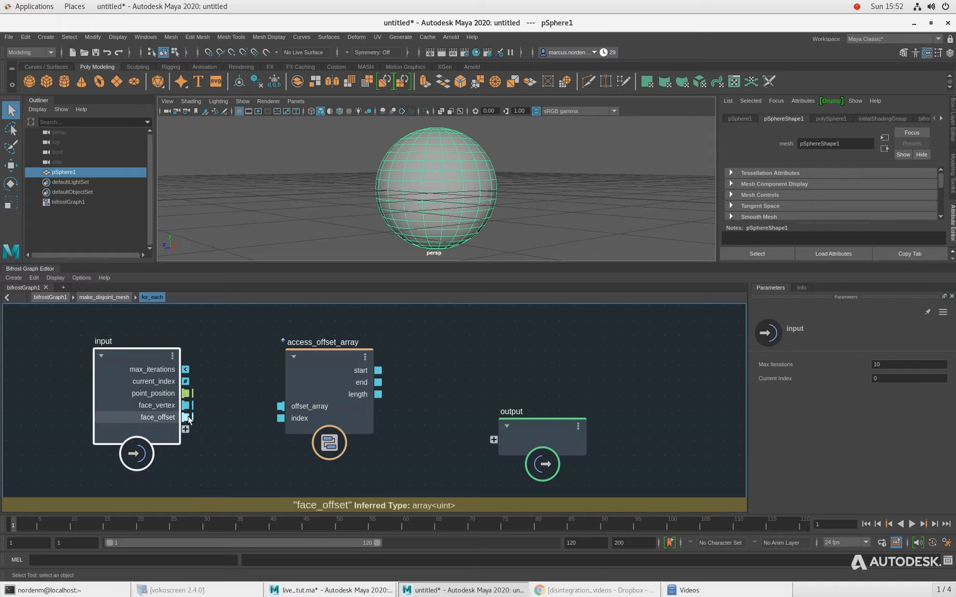
left_click_drag(186, 417, 280, 407)
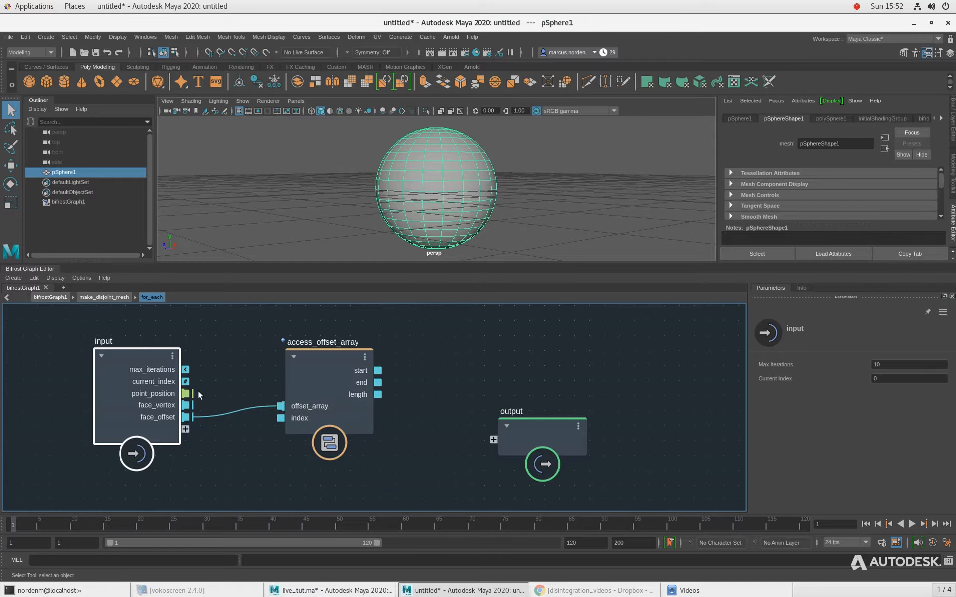
left_click_drag(185, 381, 282, 418)
left_click_drag(307, 375, 278, 354)
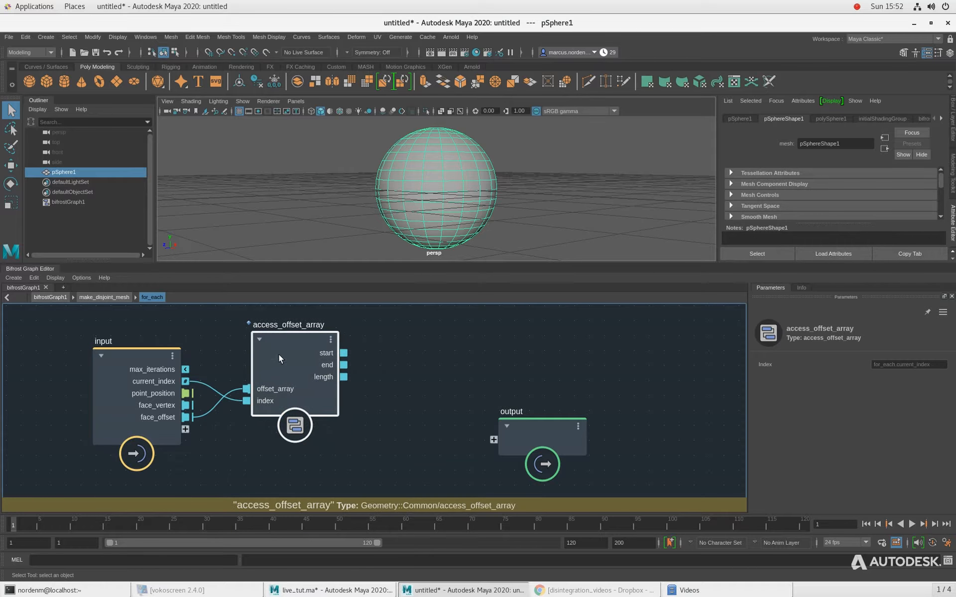
Add a slice_array node and connect the start and end outputs of access_offset_array to its start and stop inputs
key("Tab")
type("slice")
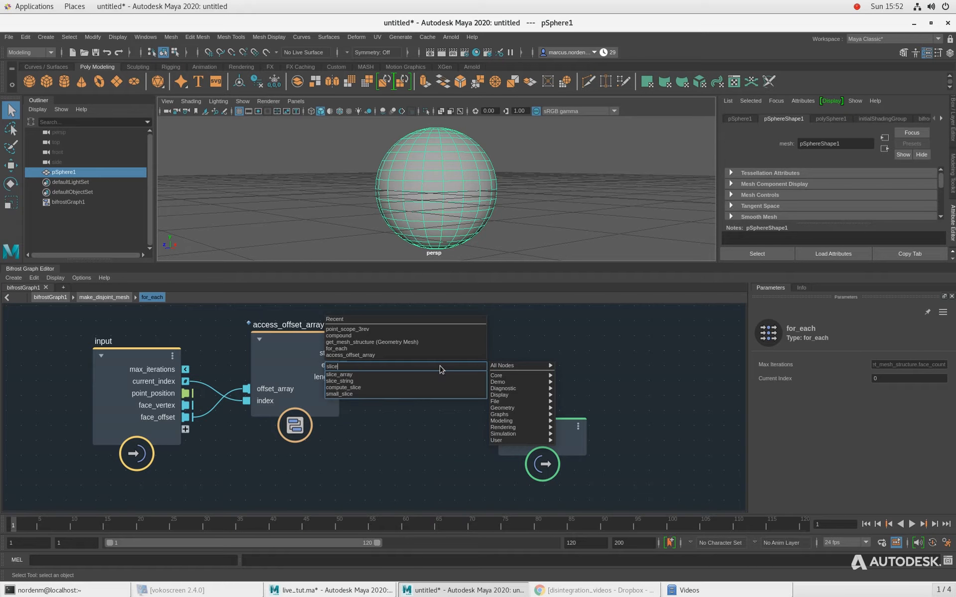
key("Return")
left_click_drag(435, 389, 438, 338)
mouse_move(333, 366)
left_mouse_down()
mouse_move(312, 372)
mouse_move(400, 355)
mouse_move(400, 366)
left_mouse_up()
left_click_drag(463, 338, 457, 360)
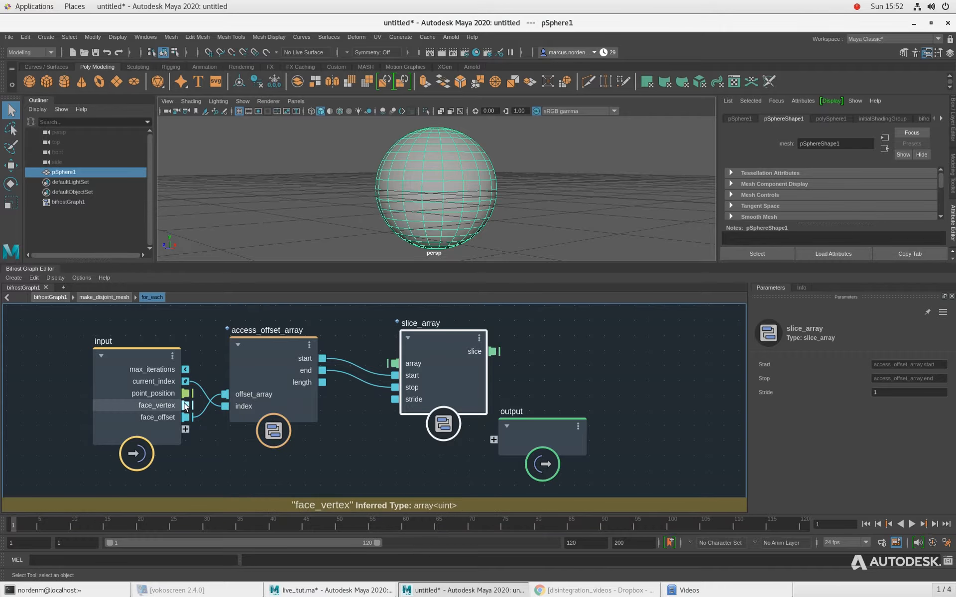
Connect the input's face_vertex to the array port of slice_array, and rearrange the nodes with free space before the output node
left_click_drag(185, 406, 395, 364)
left_click_drag(143, 381, 123, 376)
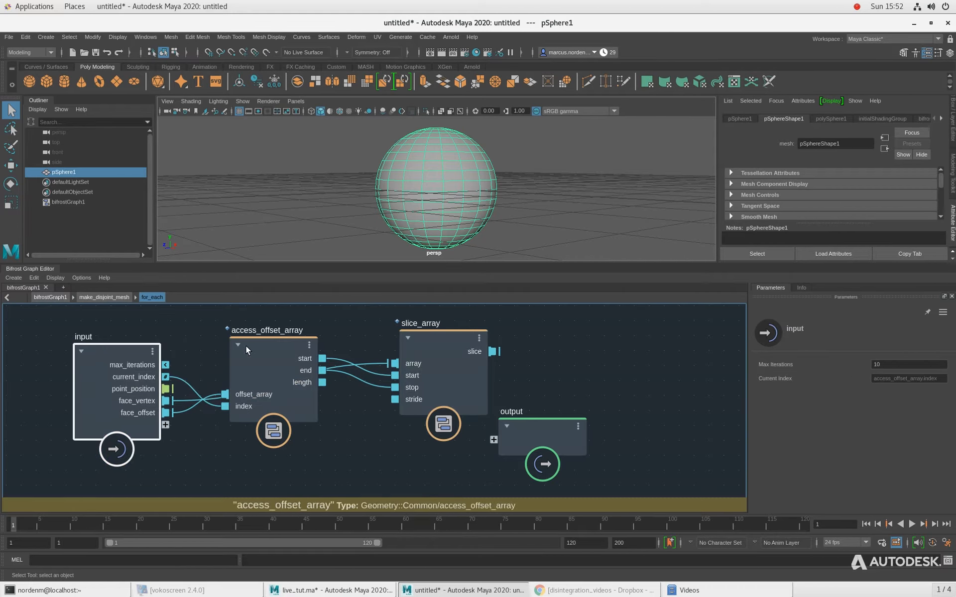
left_click_drag(246, 345, 231, 327)
left_click_drag(455, 343, 431, 342)
middle_click_drag(588, 376, 500, 401, "alt")
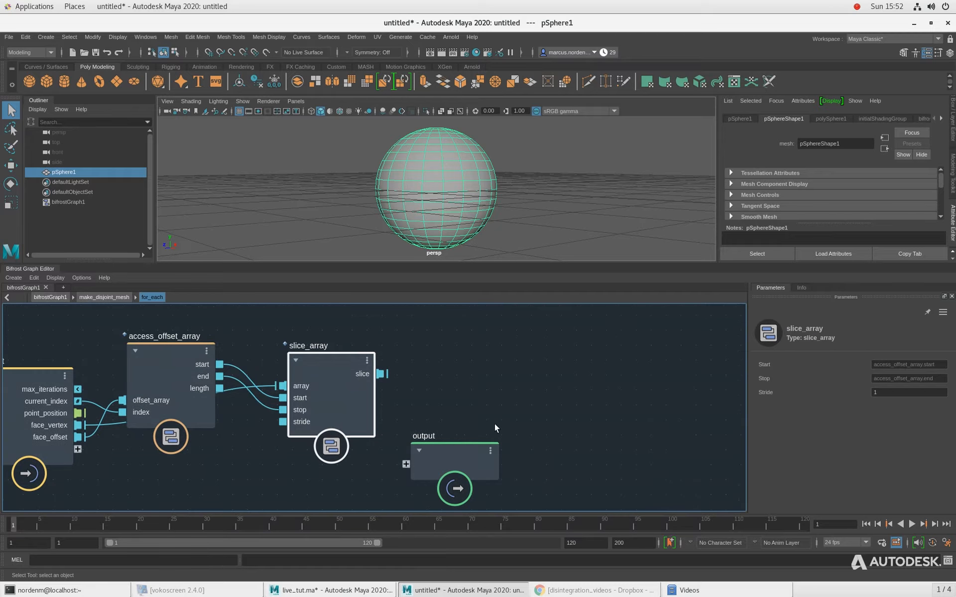
left_click_drag(460, 459, 590, 456)
left_click_drag(373, 383, 368, 385)
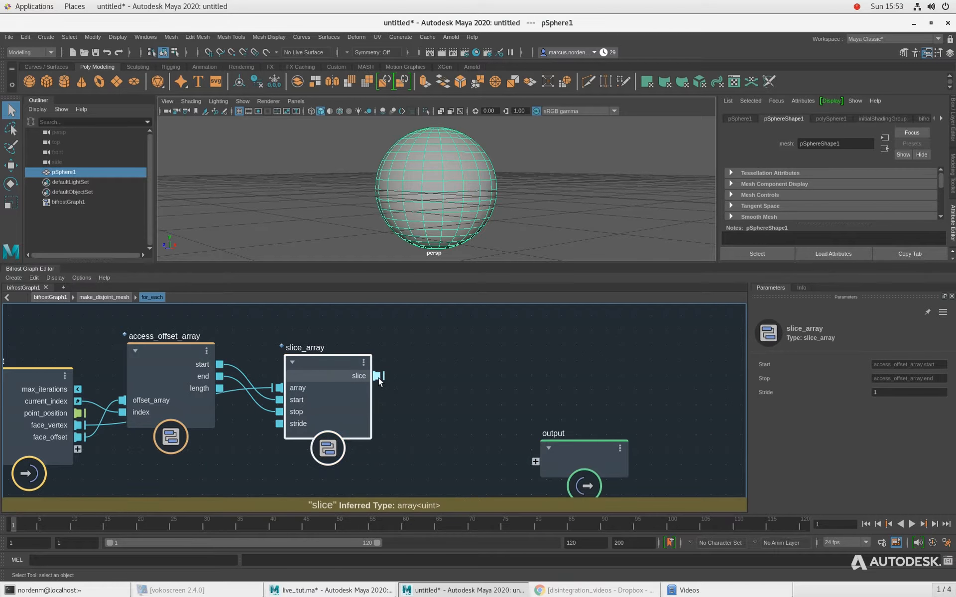
Inside for_each, clear space before the output node and add a get_from_array node between slice_array and output
scroll(549, 386, "down", 3)
left_click_drag(270, 371, 280, 367)
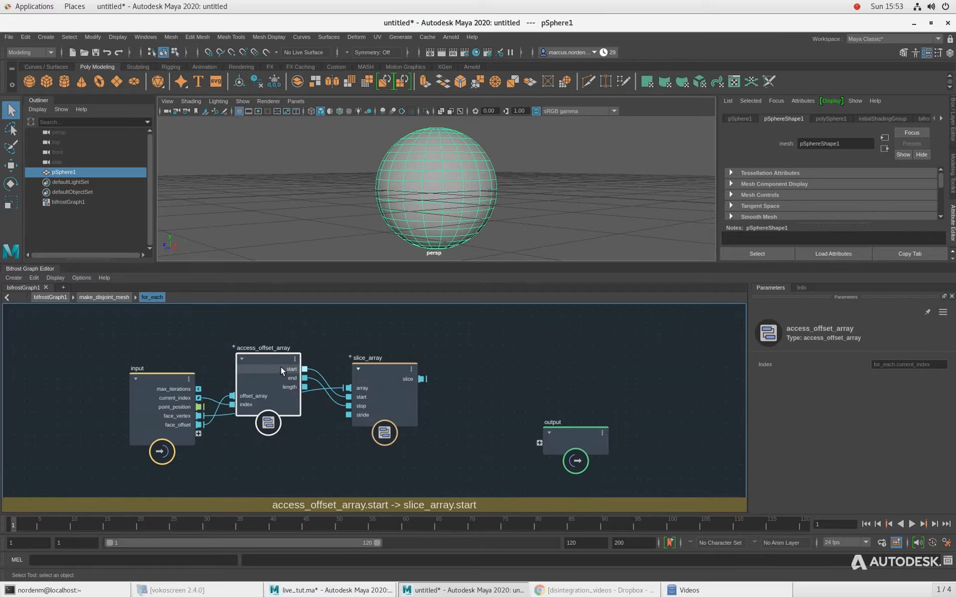
scroll(352, 331, "up", 1)
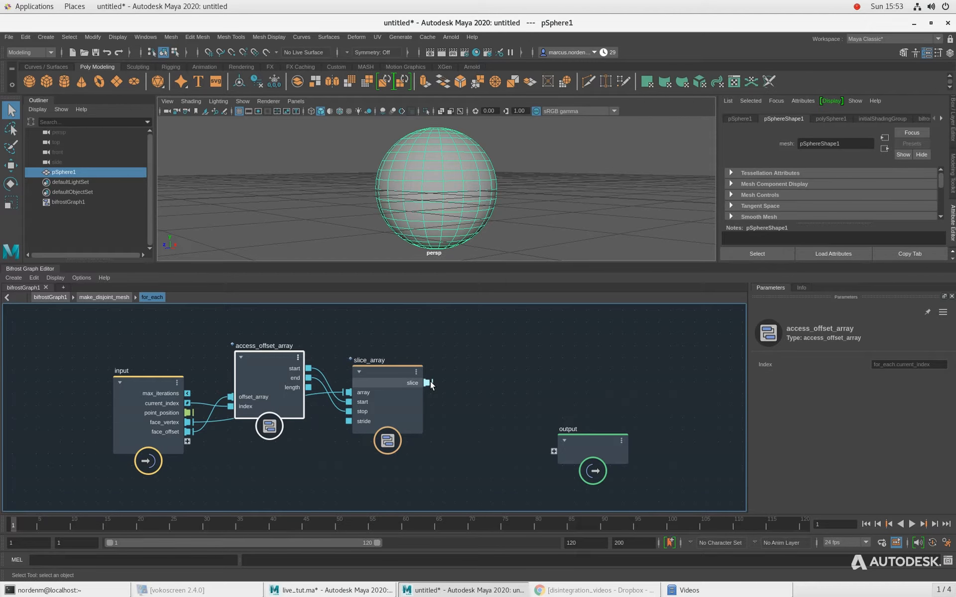
left_click_drag(587, 452, 607, 398)
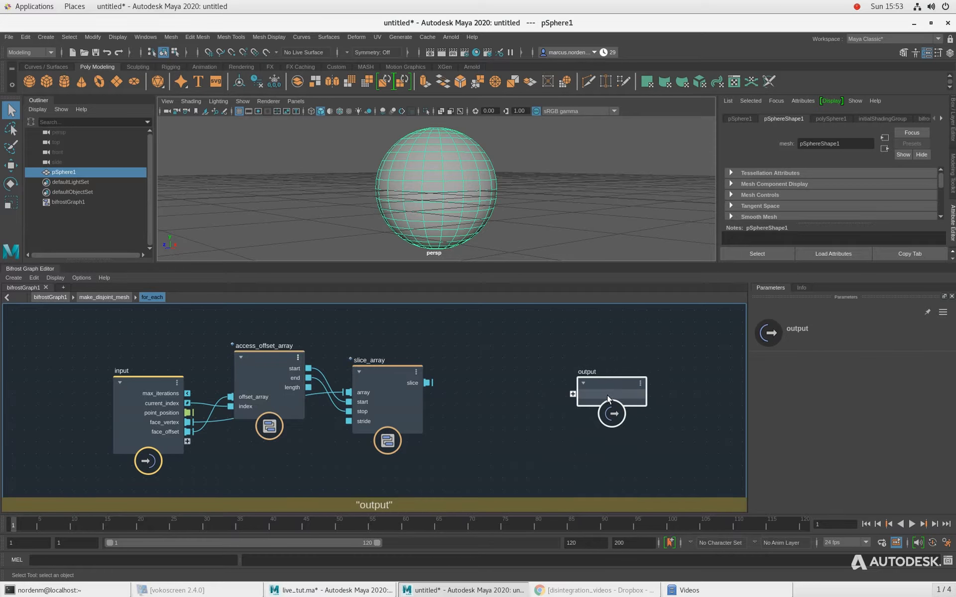
key("Tab")
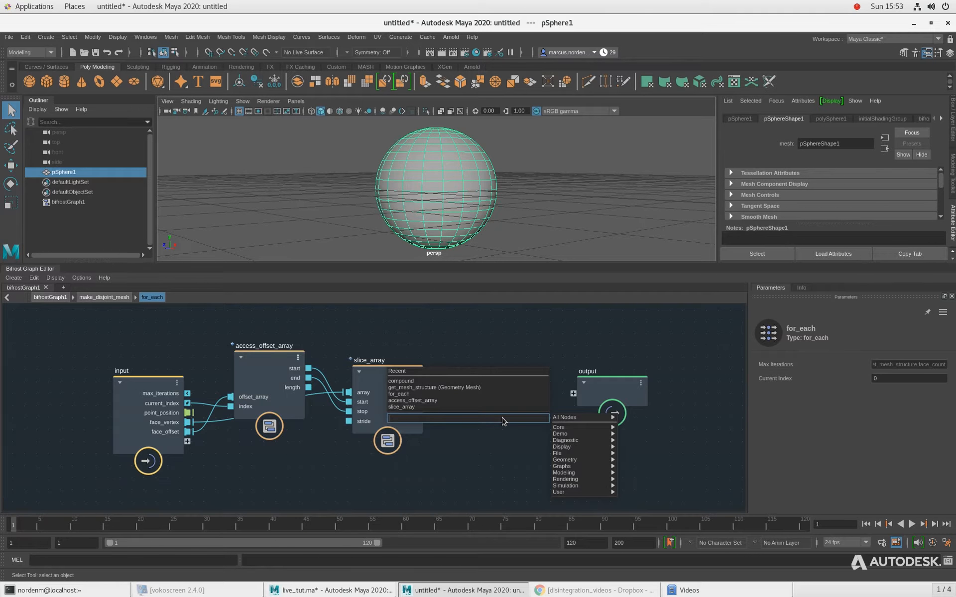
type("get_from")
key("Return")
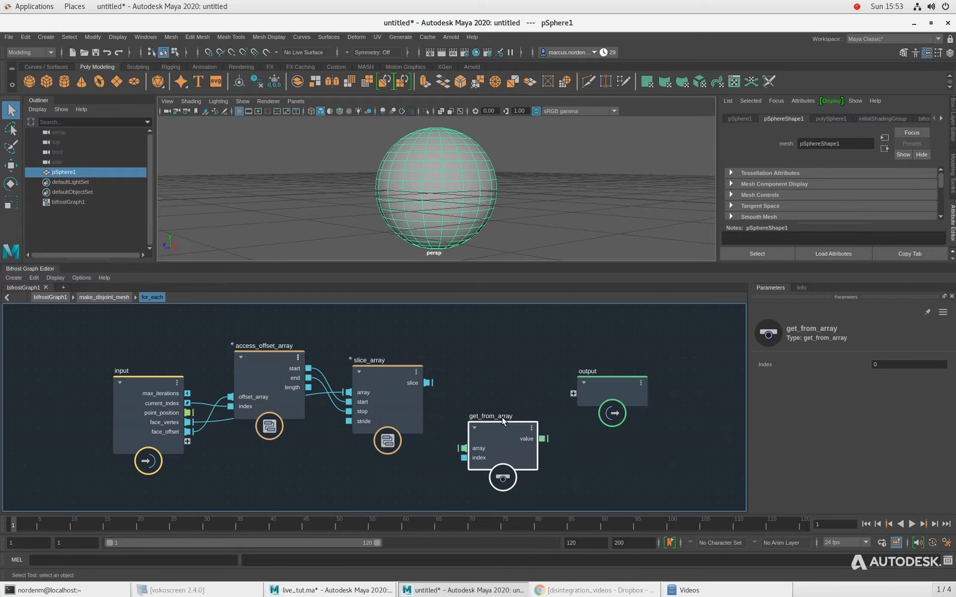
left_click_drag(501, 421, 499, 357)
scroll(422, 355, "up", 1)
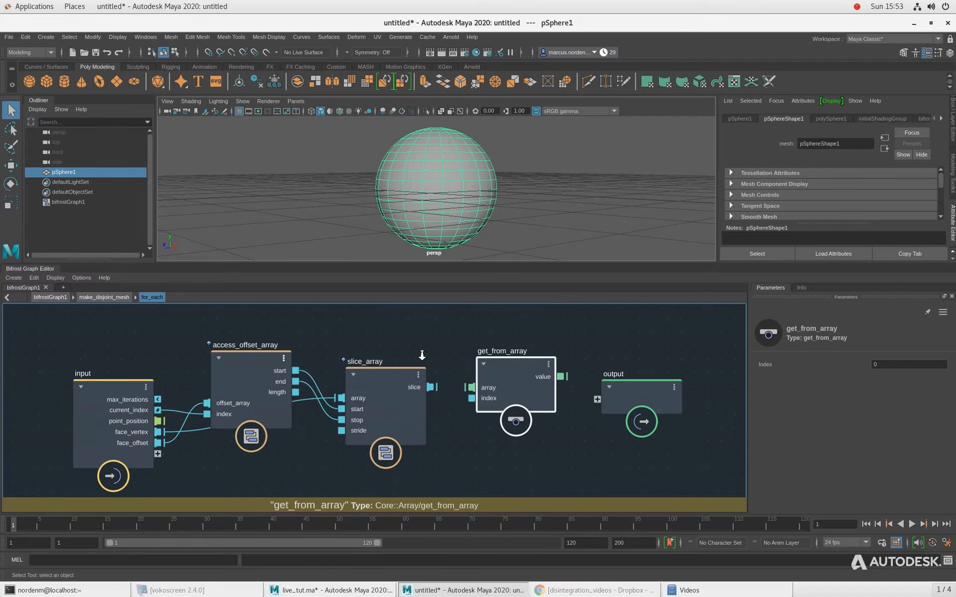
Connect slice_array's slice to get_from_array's index and the input's point_position to its array, then spread the nodes apart for readability
left_click_drag(431, 386, 517, 374)
left_click_drag(157, 421, 487, 388)
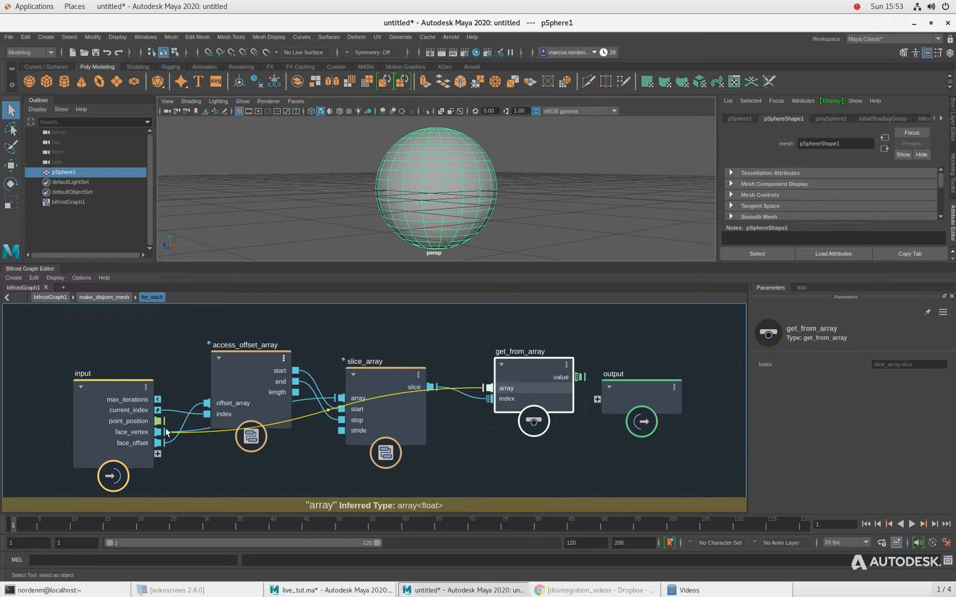
mouse_move(379, 385)
left_mouse_down()
mouse_move(374, 346)
mouse_move(382, 426)
mouse_move(374, 348)
left_mouse_up()
left_click_drag(264, 387, 243, 350)
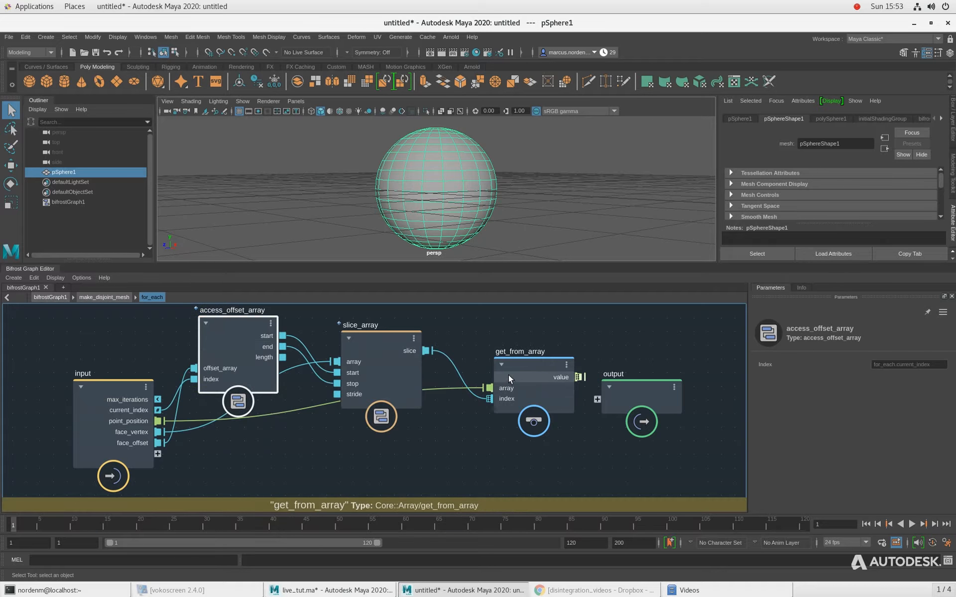
left_click_drag(509, 375, 499, 422)
middle_click_drag(143, 437, 34, 421)
left_click(27, 422)
key("a")
Move the output node away from get_from_array and connect get_from_array's value to it as a new output port
middle_click_drag(578, 416, 575, 425)
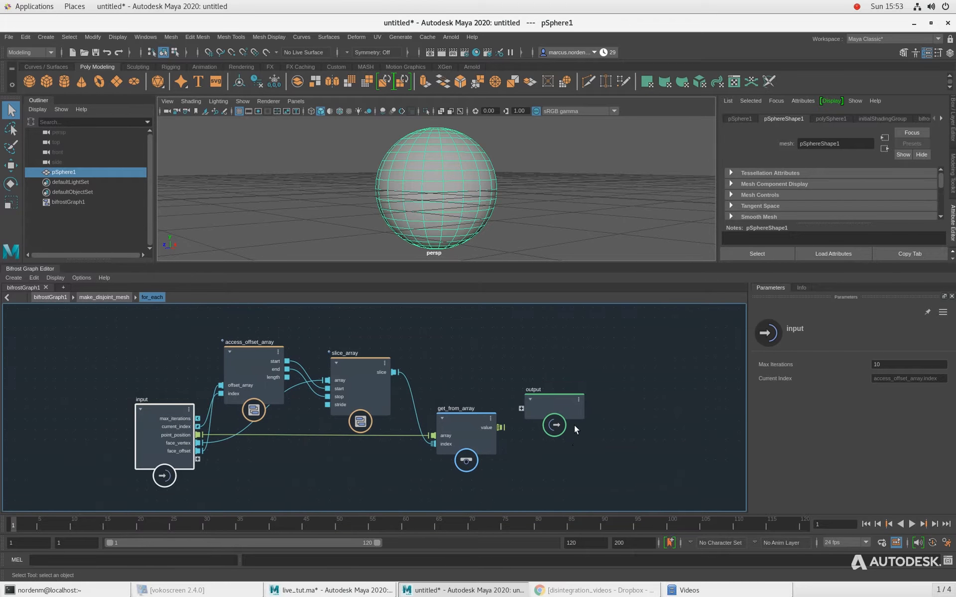
left_click_drag(553, 410, 591, 429)
scroll(529, 387, "up", 1)
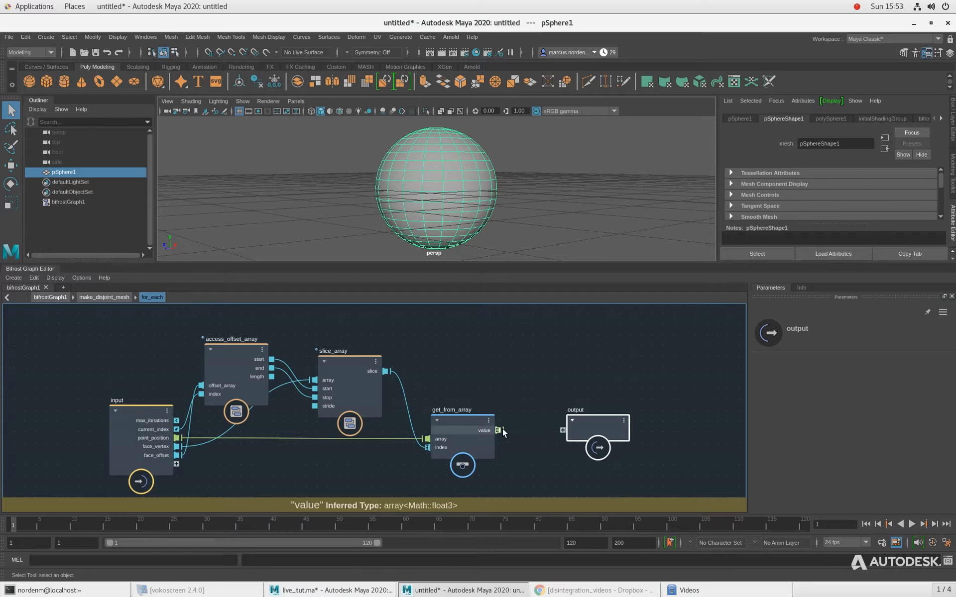
left_click_drag(502, 430, 563, 430)
middle_click_drag(537, 391, 521, 366, "alt")
right_click_drag(242, 456, 228, 455, "alt")
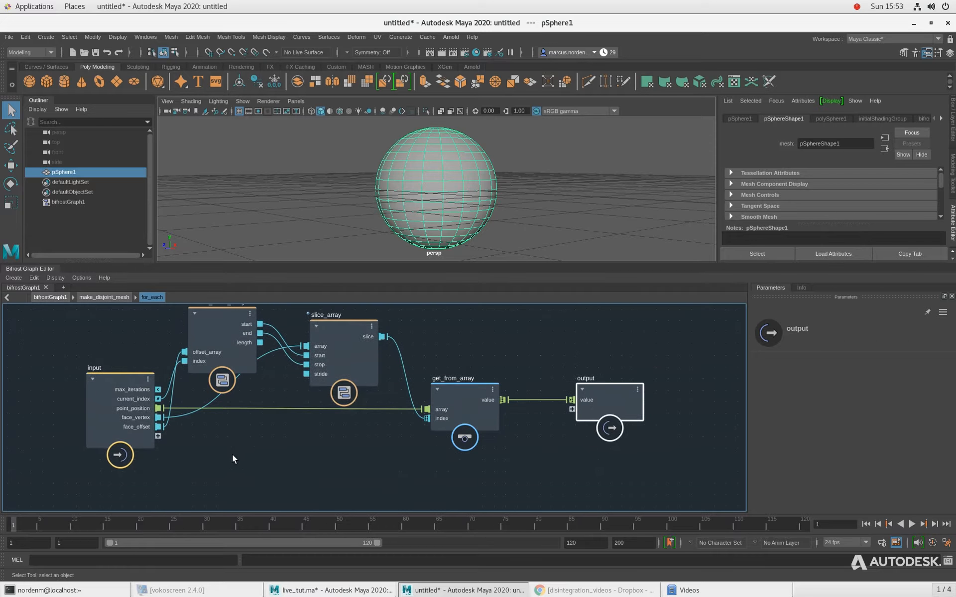
middle_click_drag(290, 456, 284, 463, "alt")
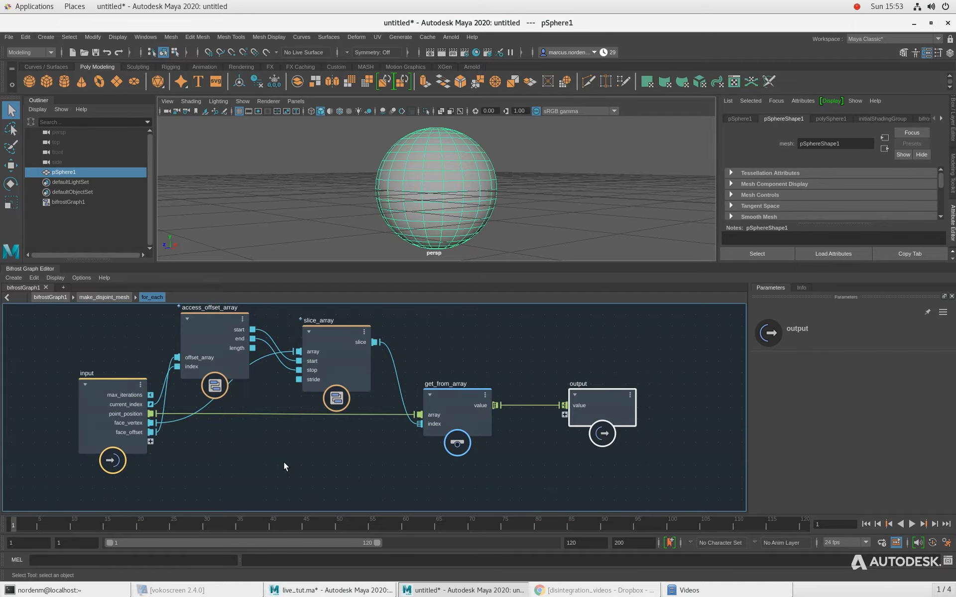
Add an array_size node and place it in the free space below get_from_array
left_click(283, 469)
key("Tab")
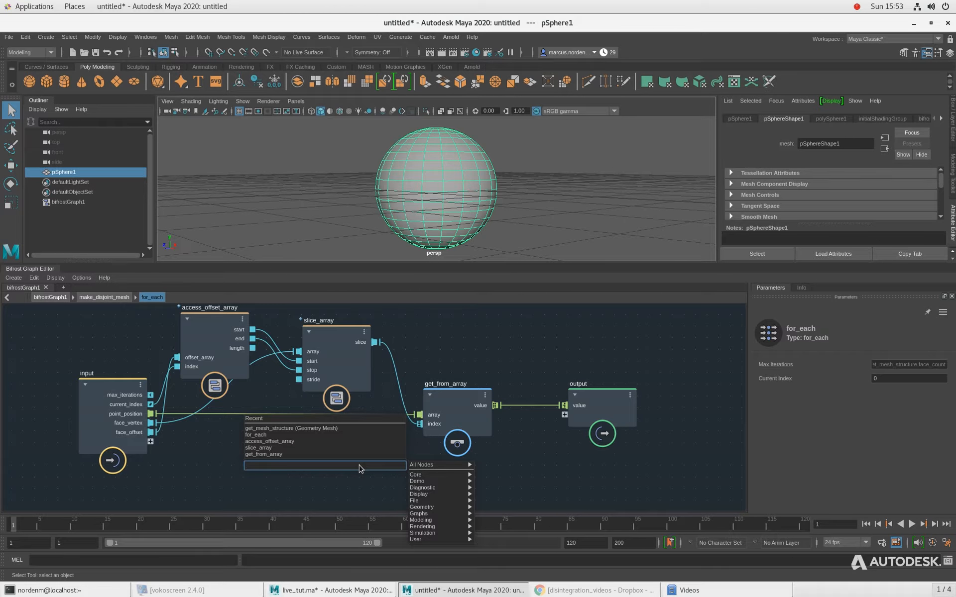
type("ara")
key("BackSpace")
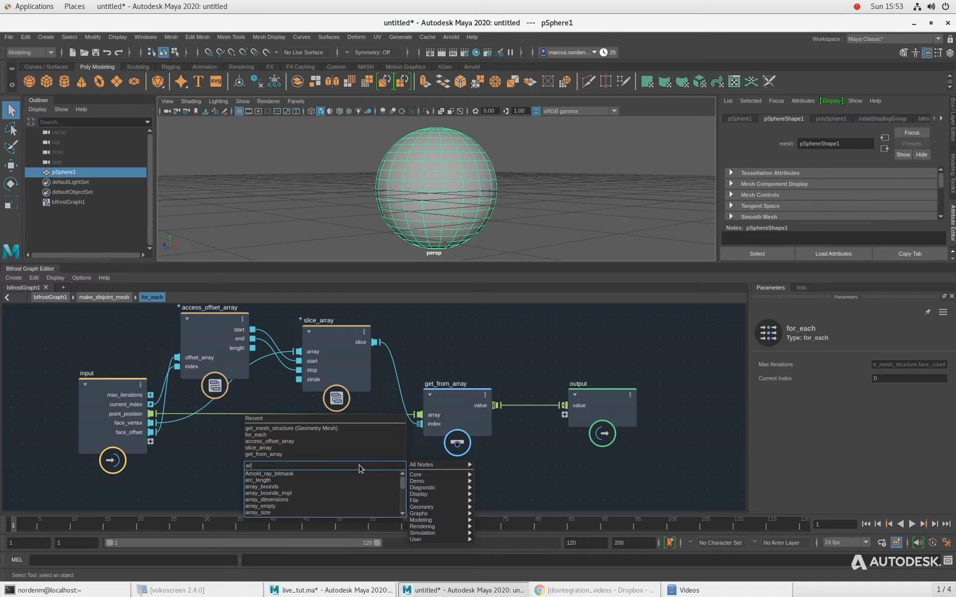
key("Down")
key("Down")
key("Down")
key("Return")
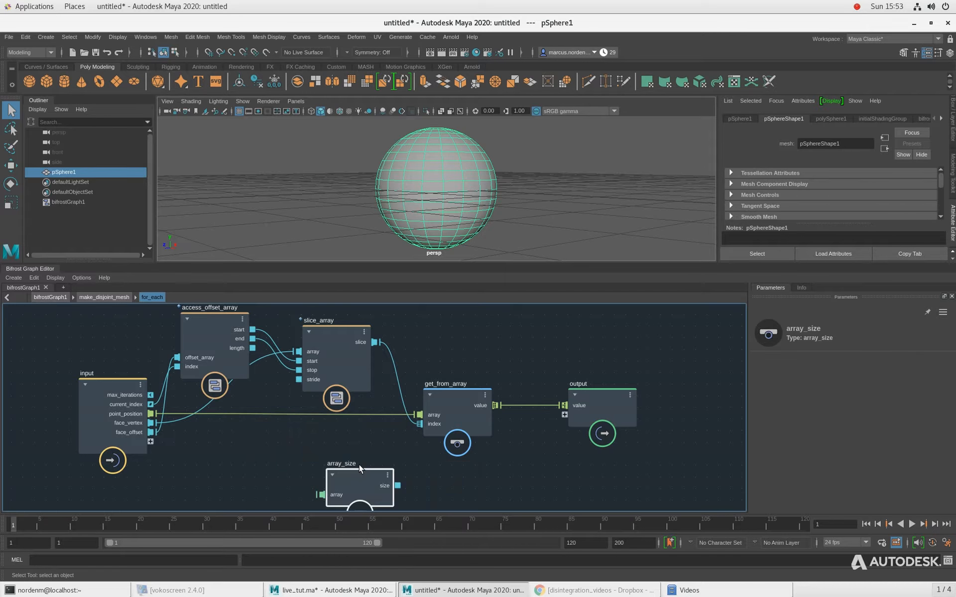
left_click_drag(362, 494, 521, 484)
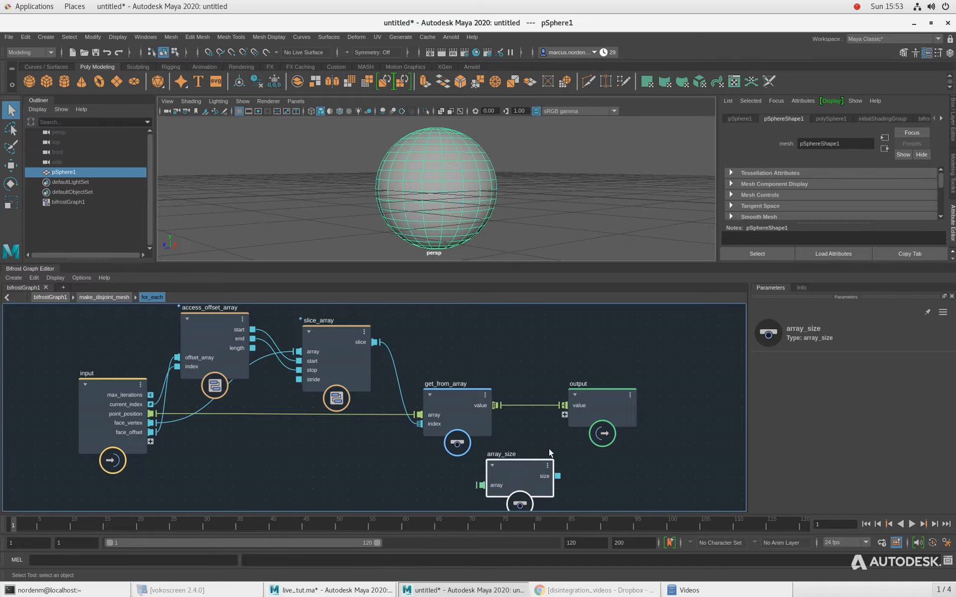
Connect get_from_array's value to array_size's array input, and shift the output and array_size nodes for more room
middle_click_drag(534, 436, 509, 412)
left_click_drag(469, 381, 454, 459)
middle_click_drag(556, 445, 525, 434)
left_click_drag(560, 368, 603, 366)
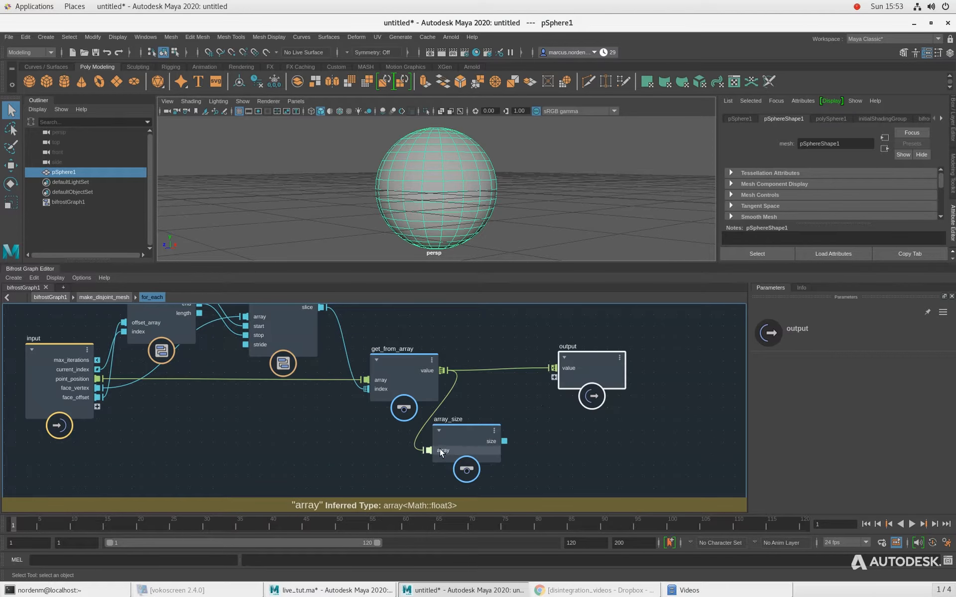
left_click_drag(440, 449, 462, 449)
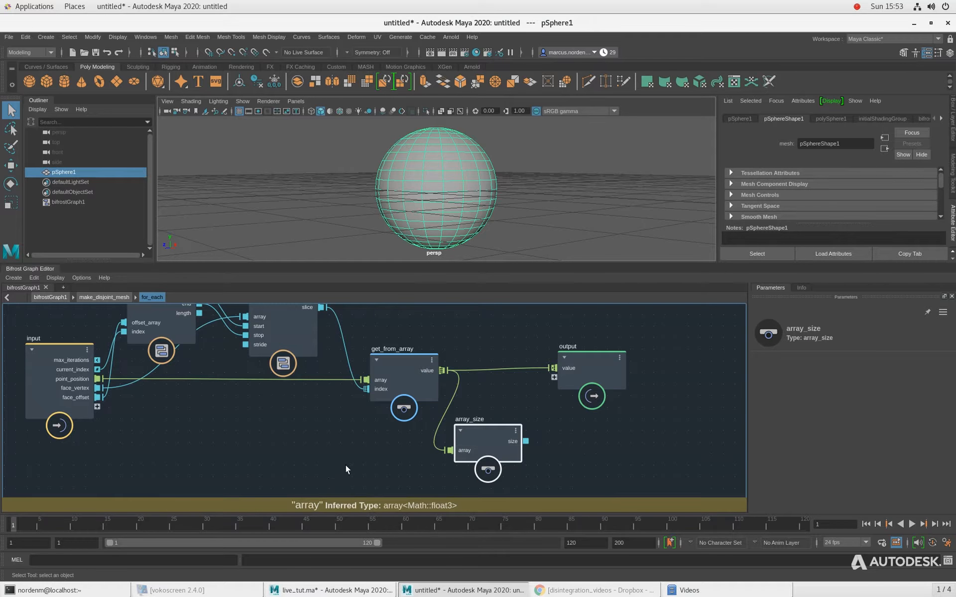
scroll(346, 465, "down", 1)
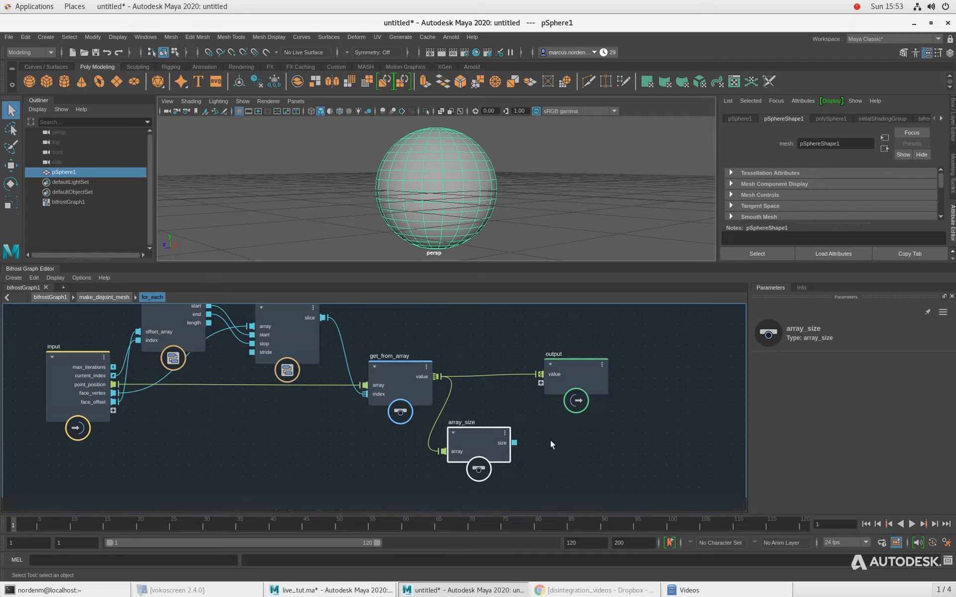
Add a to_unsigned_int node beside array_size and feed array_size's size into its from port
left_click(587, 441)
key("Tab")
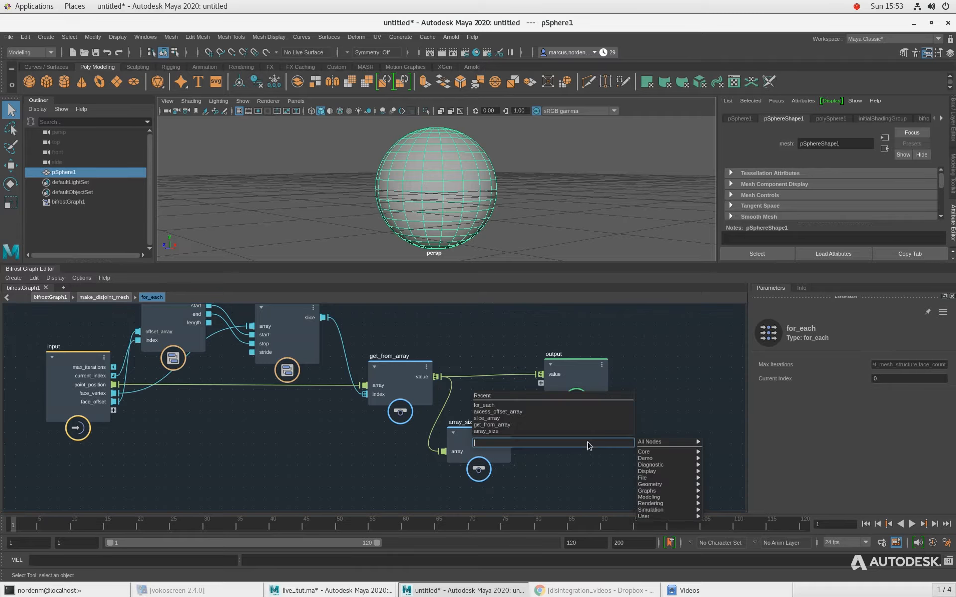
type("unsign")
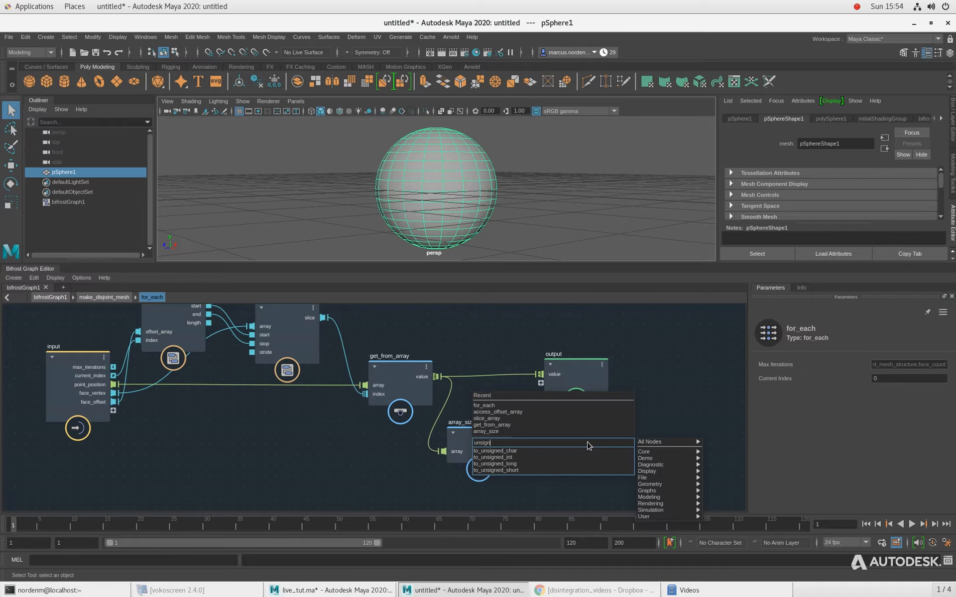
key("Down")
key("Down")
key("Return")
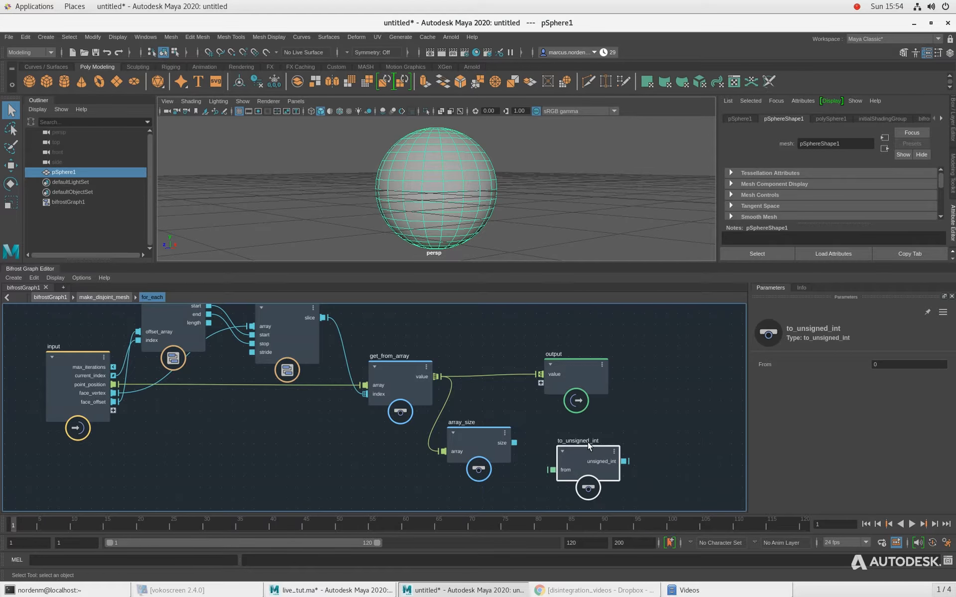
middle_click_drag(569, 416, 545, 414)
left_click(552, 374)
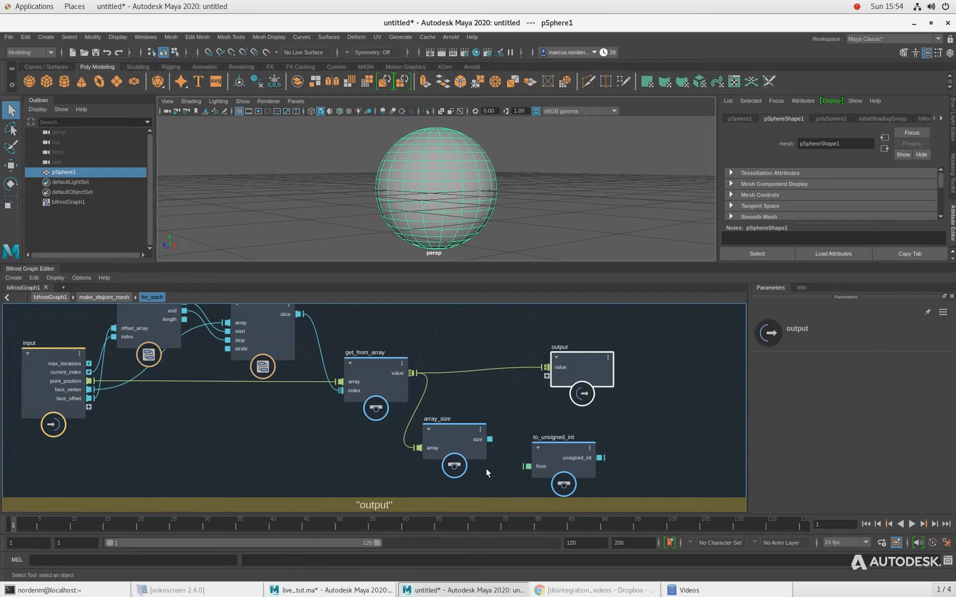
left_click_drag(489, 440, 538, 432)
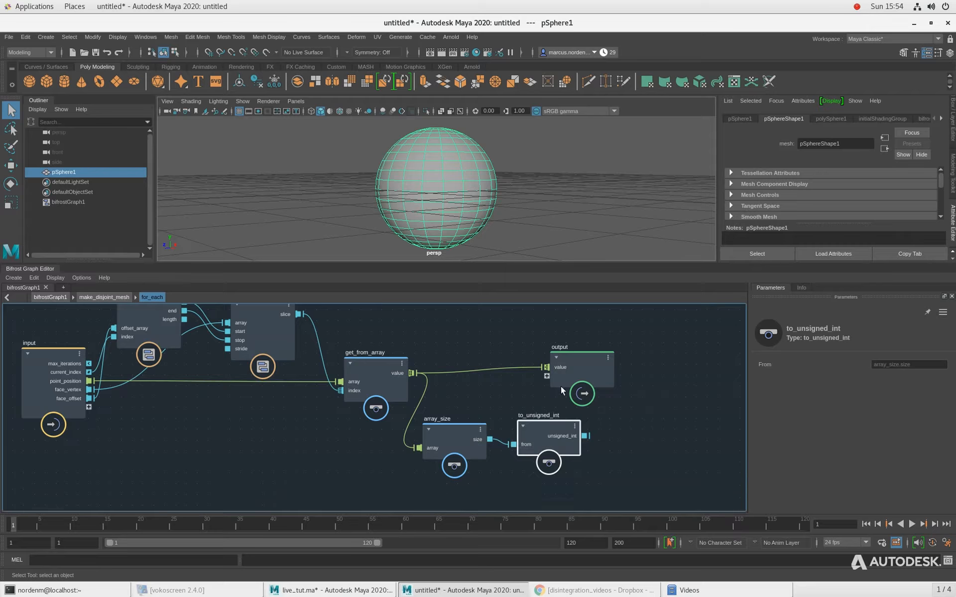
Move the output node further away and connect to_unsigned_int's unsigned_int result to it as a second output port
left_click_drag(561, 383, 598, 381)
left_click_drag(584, 436, 584, 374)
scroll(497, 396, "down", 1)
middle_click_drag(497, 396, 532, 414)
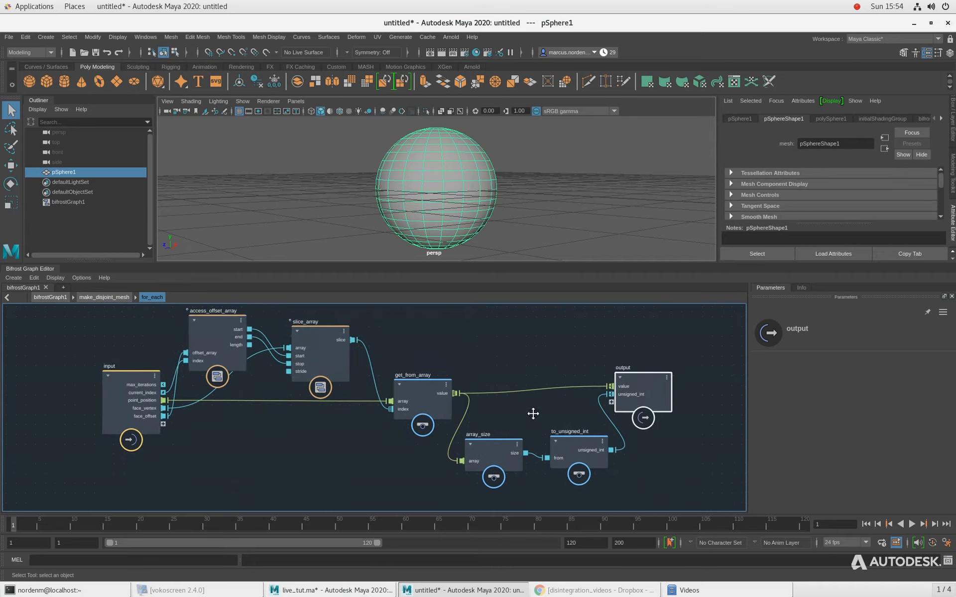
Check the for_each node's output ports at the make_disjoint_mesh level and reopen the for_each compound
left_click(104, 297)
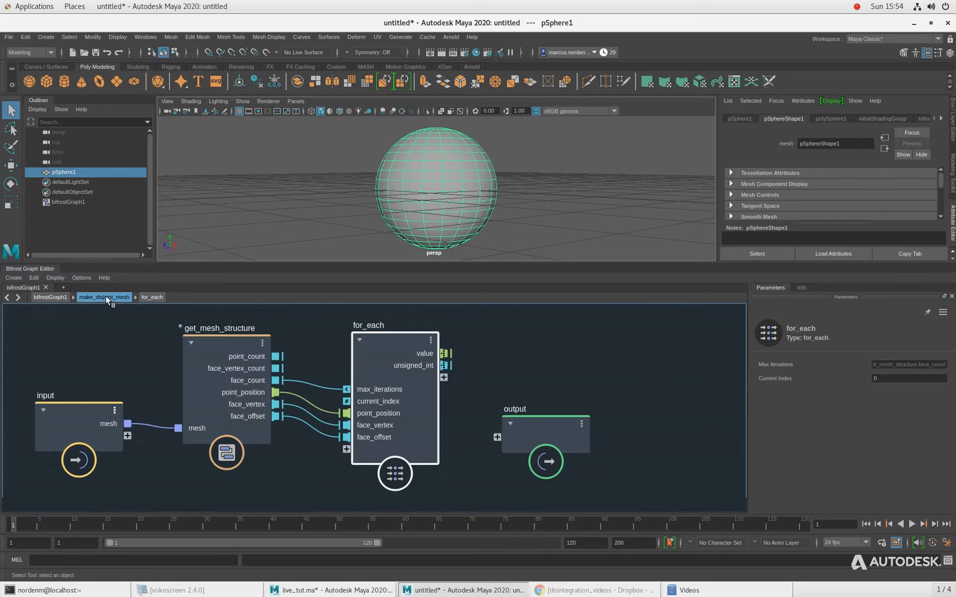
scroll(526, 366, "down", 2)
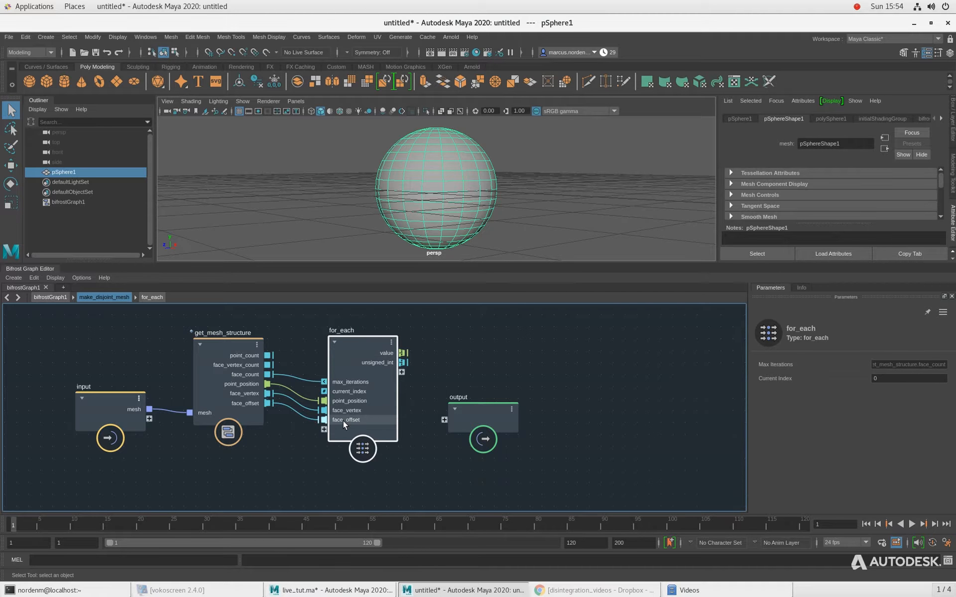
double_click(366, 343)
scroll(516, 352, "up", 1)
middle_click_drag(515, 352, 409, 339, "alt")
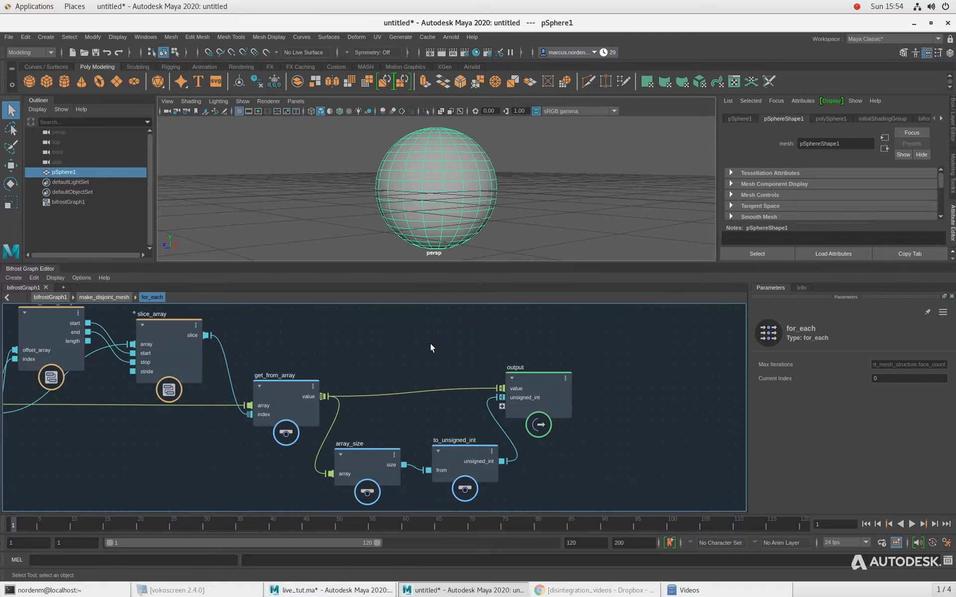
Rename the output node's value port to disjoint_point_position
right_click(521, 389)
left_click(553, 392)
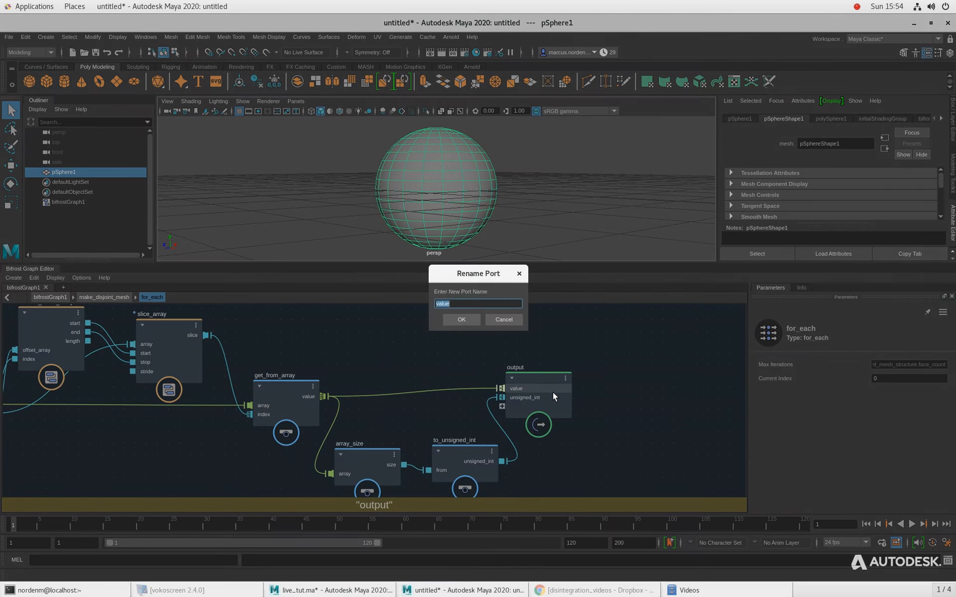
type("disjoint_point_position")
key("Return")
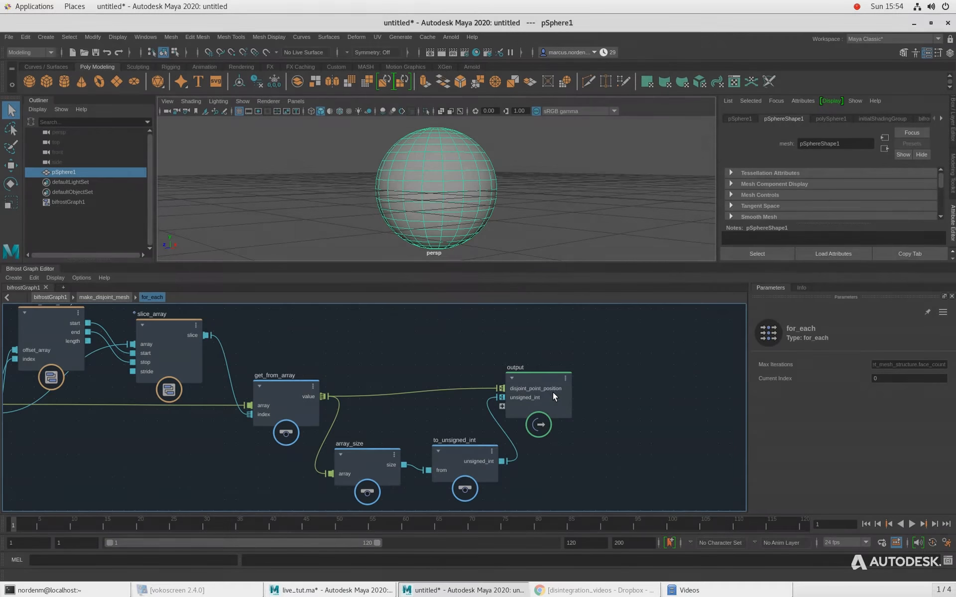
Rename the output node's unsigned_int port to verts_per_face
right_click(544, 399)
left_click(551, 403)
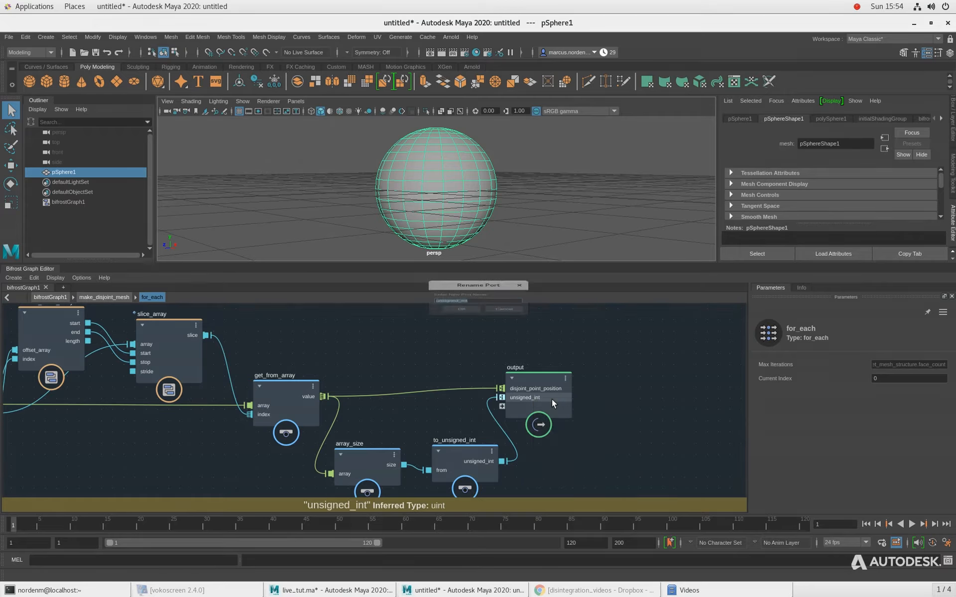
type("verts_per_face")
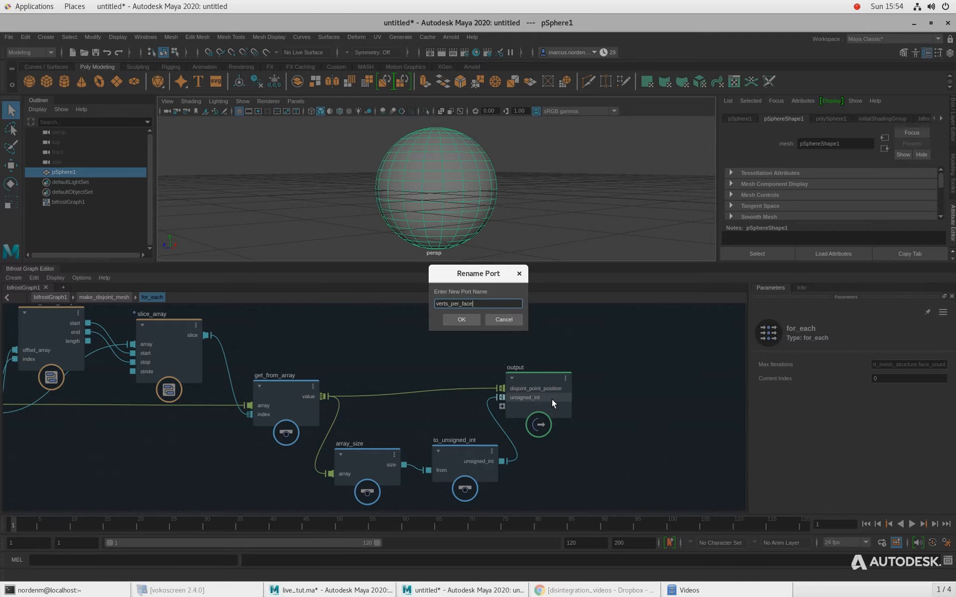
key("Return")
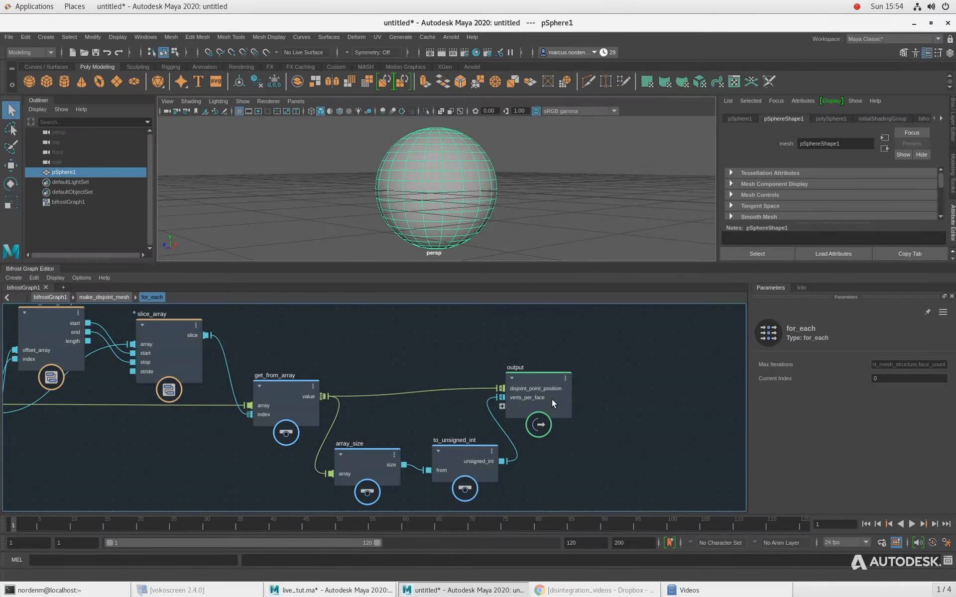
Rename the output node's verts_per_face port to vert_count_per_face
right_click(523, 399)
left_click(544, 405)
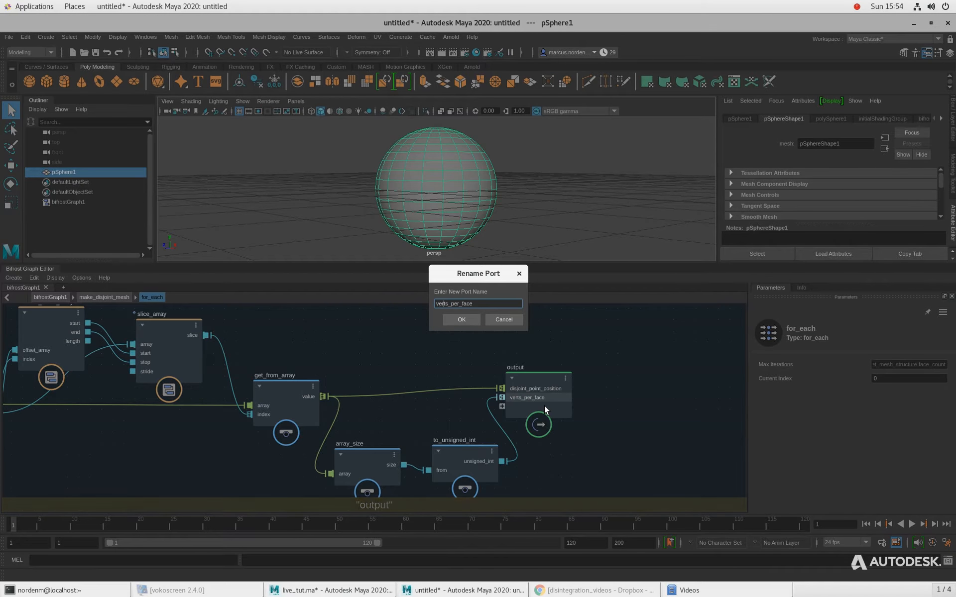
key("Right")
key("Right")
key("Right")
key("Right")
key("Right")
key("BackSpace")
type("count_")
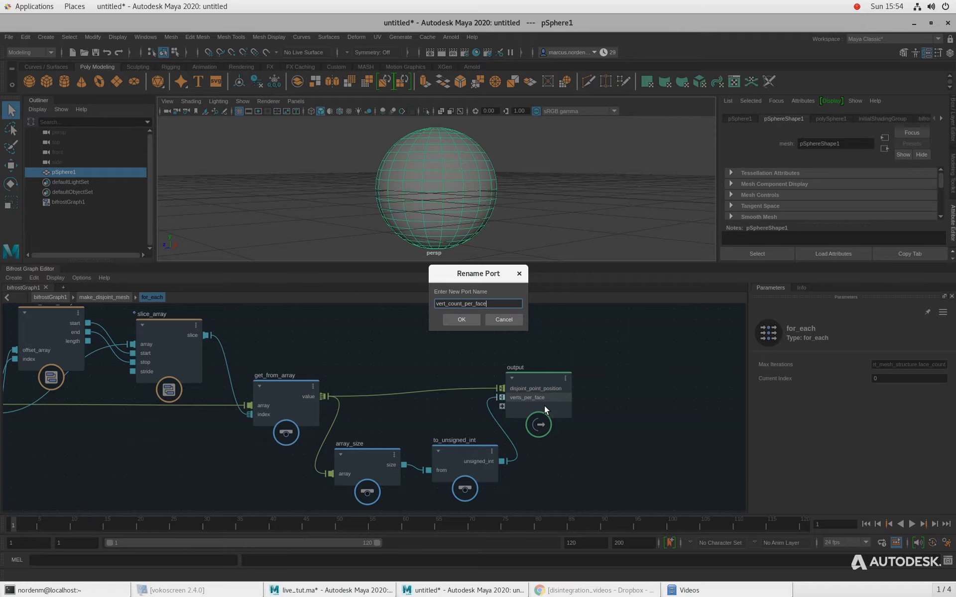
key("Return")
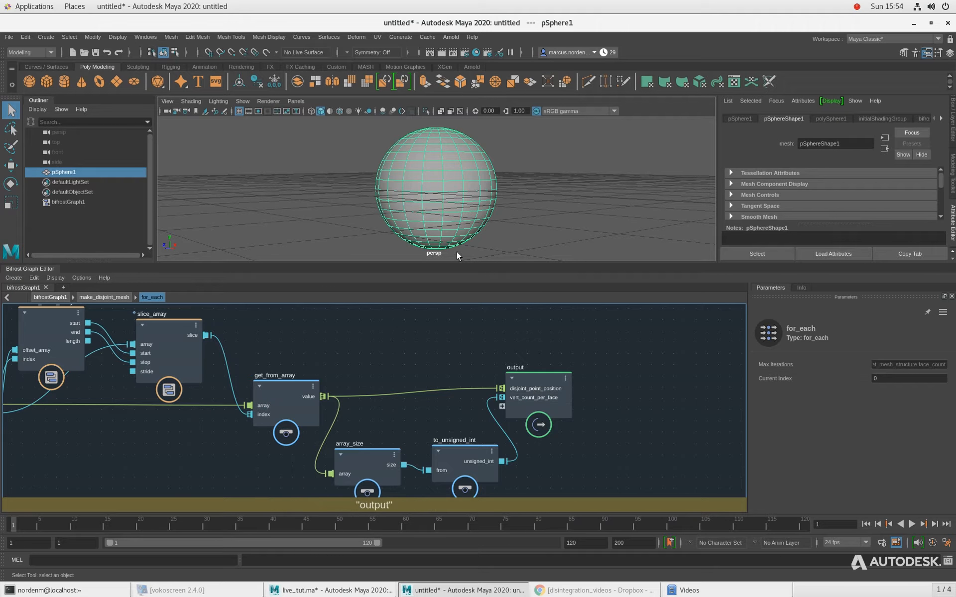
Review the for_each compound's connections from its input through get_from_array to the output ports, and return to the make_disjoint_mesh level
left_click(109, 297)
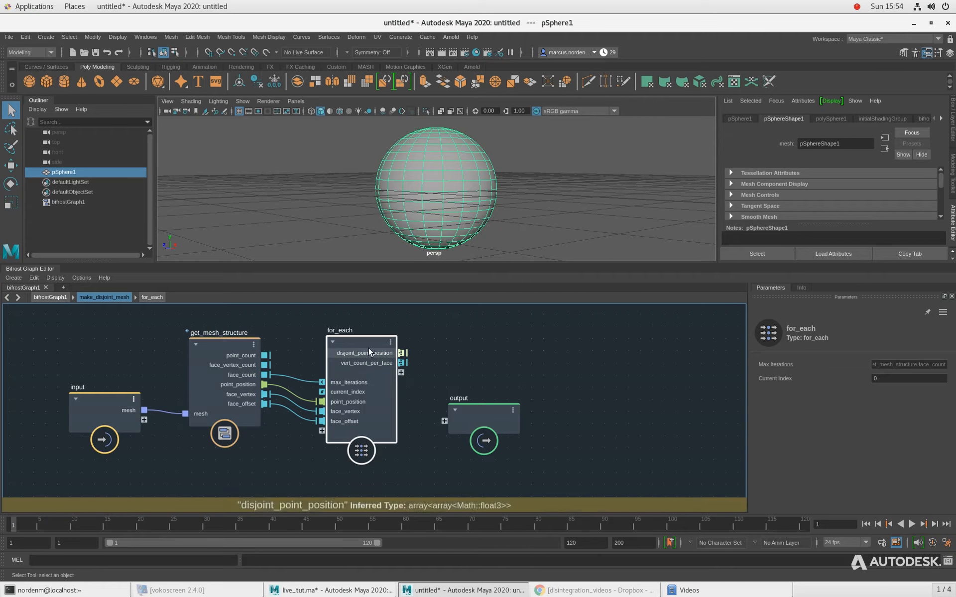
double_click(357, 341)
key("a")
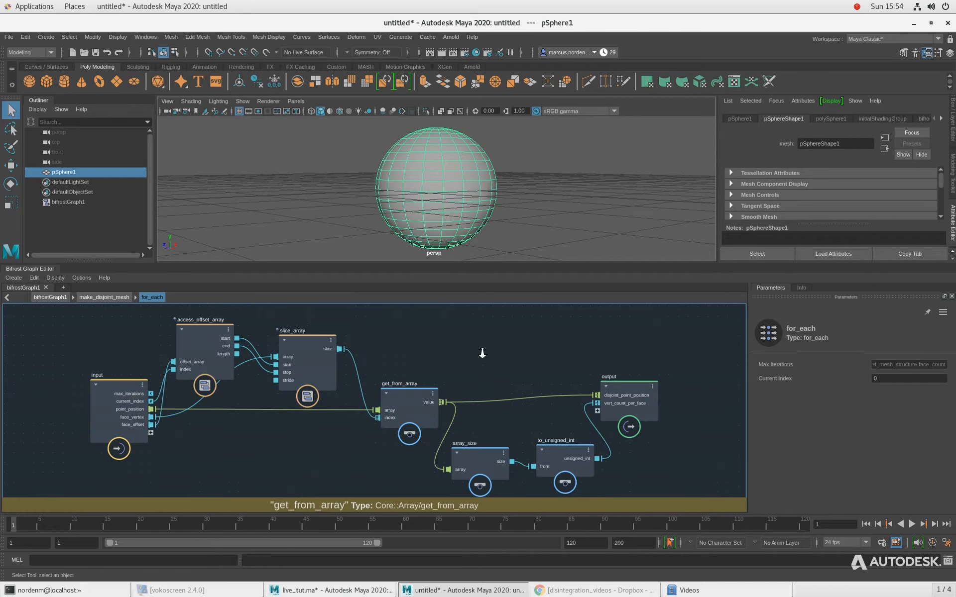
scroll(481, 352, "up", 1)
scroll(473, 385, "up", 3)
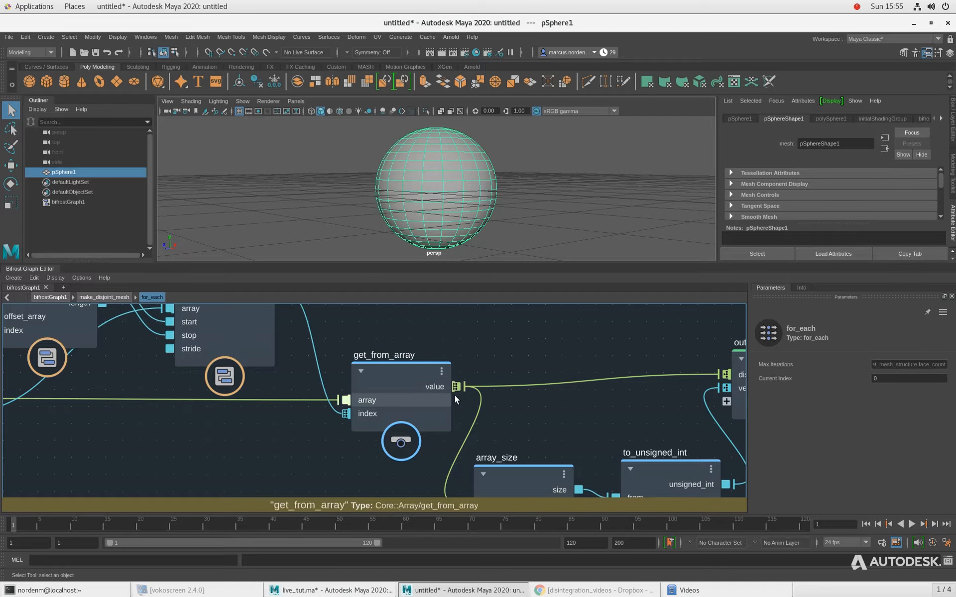
scroll(353, 455, "down", 2)
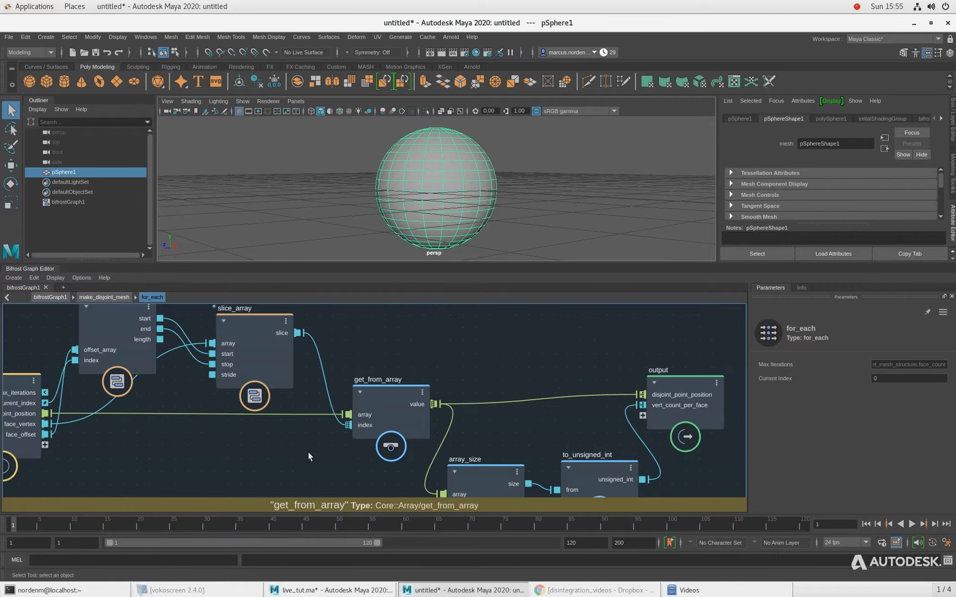
middle_click_drag(196, 443, 308, 446)
scroll(285, 396, "up", 2)
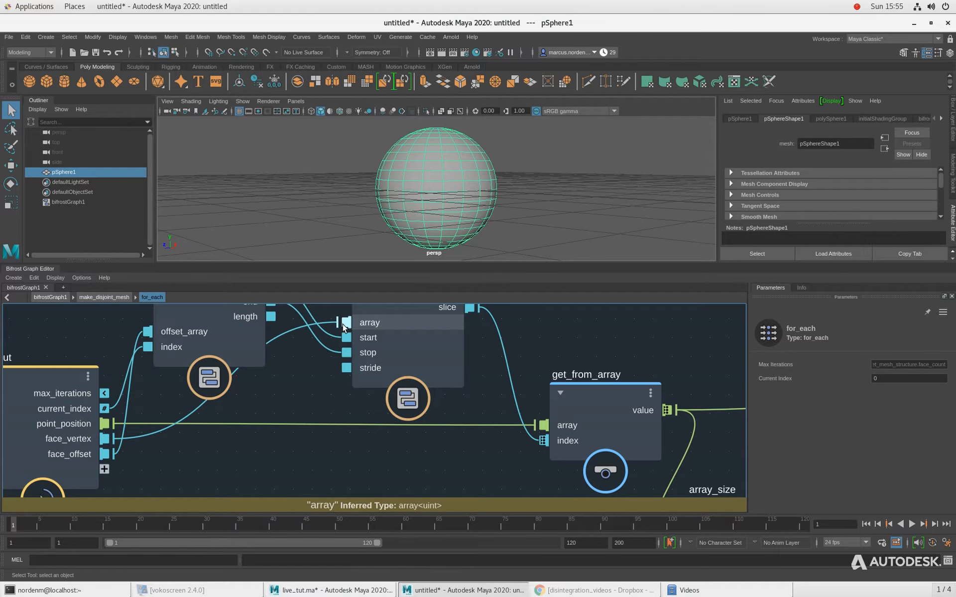
right_click_drag(263, 406, 238, 407, "alt")
middle_click_drag(707, 373, 618, 374, "alt")
right_click_drag(617, 375, 567, 378, "alt")
middle_click_drag(617, 377, 520, 380, "alt")
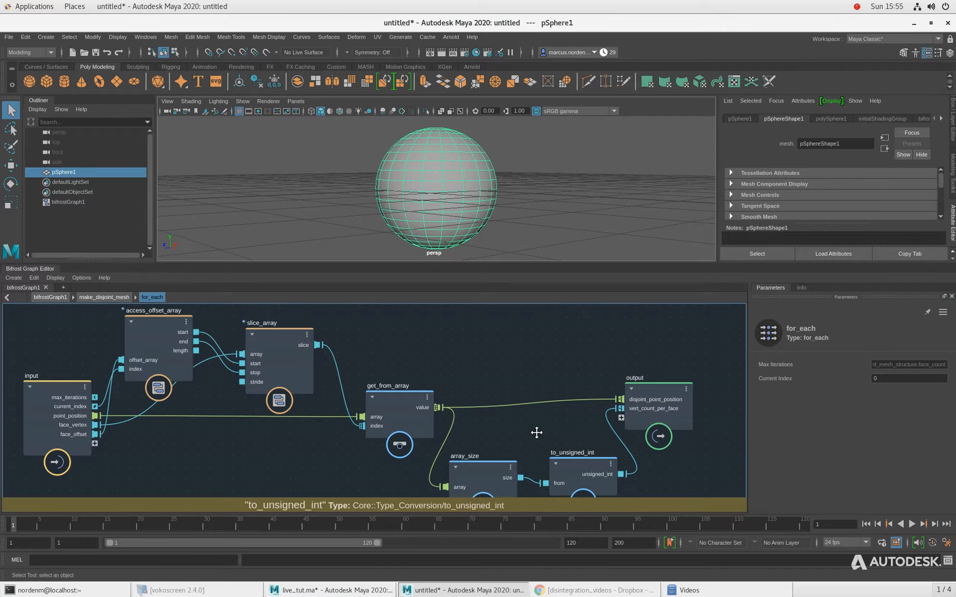
middle_click_drag(536, 433, 522, 429, "alt")
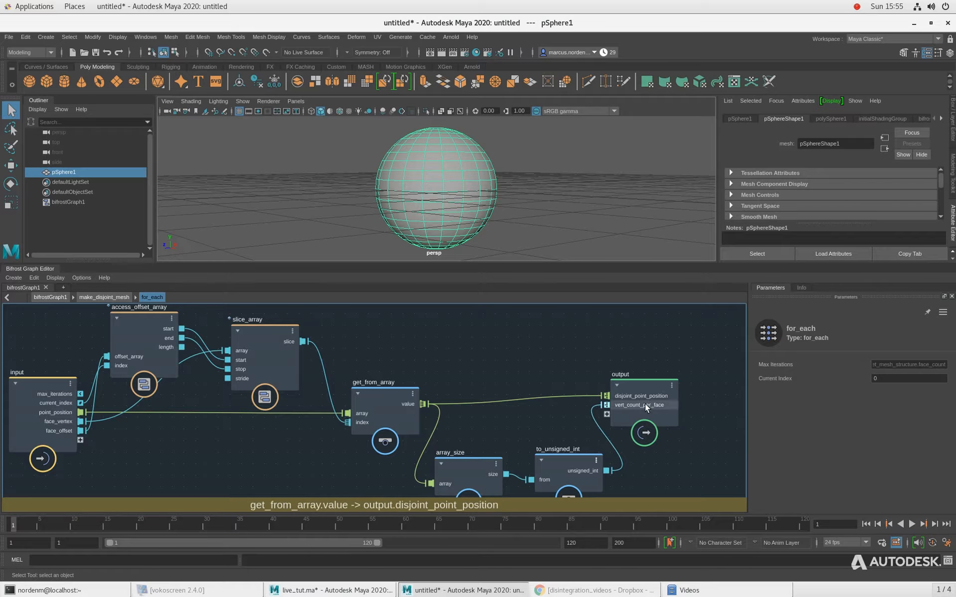
left_click(106, 298)
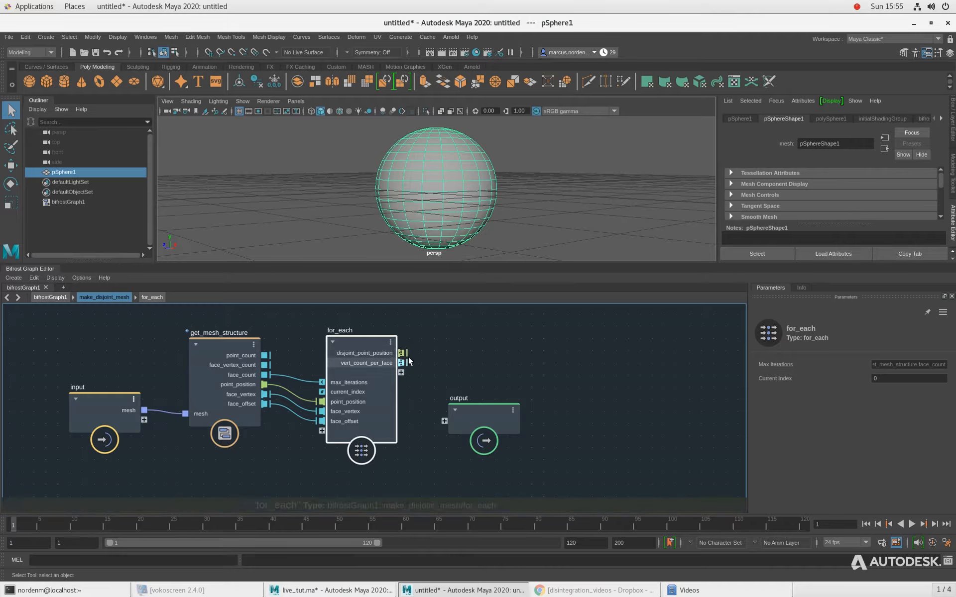
Add a flatten_nested_array node and connect for_each's disjoint_point_position to its nested_array input
left_click(449, 350)
key("Tab")
type("flatt")
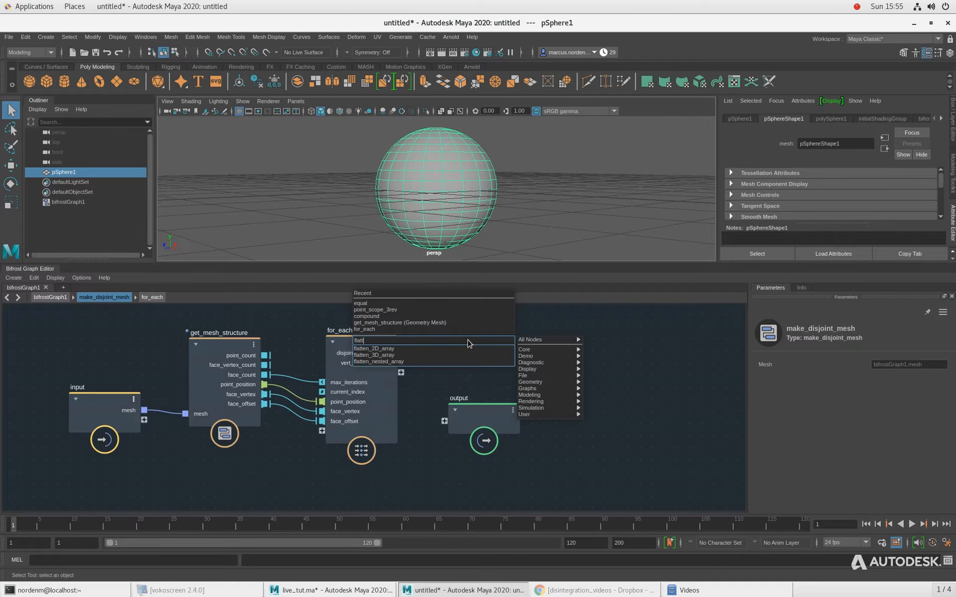
key("Down")
key("Down")
key("Down")
key("Return")
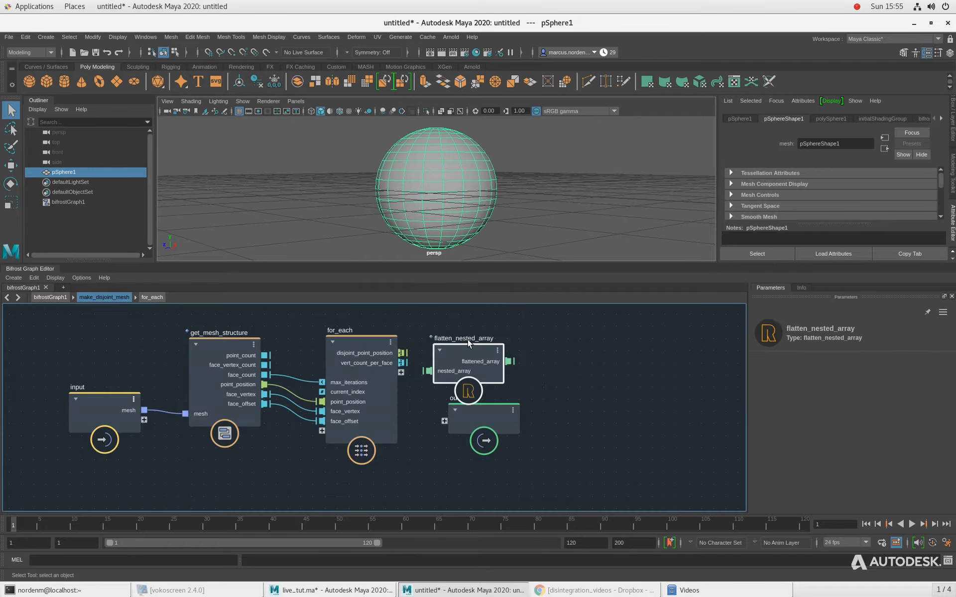
left_click_drag(470, 362, 483, 349)
left_click_drag(402, 353, 471, 338)
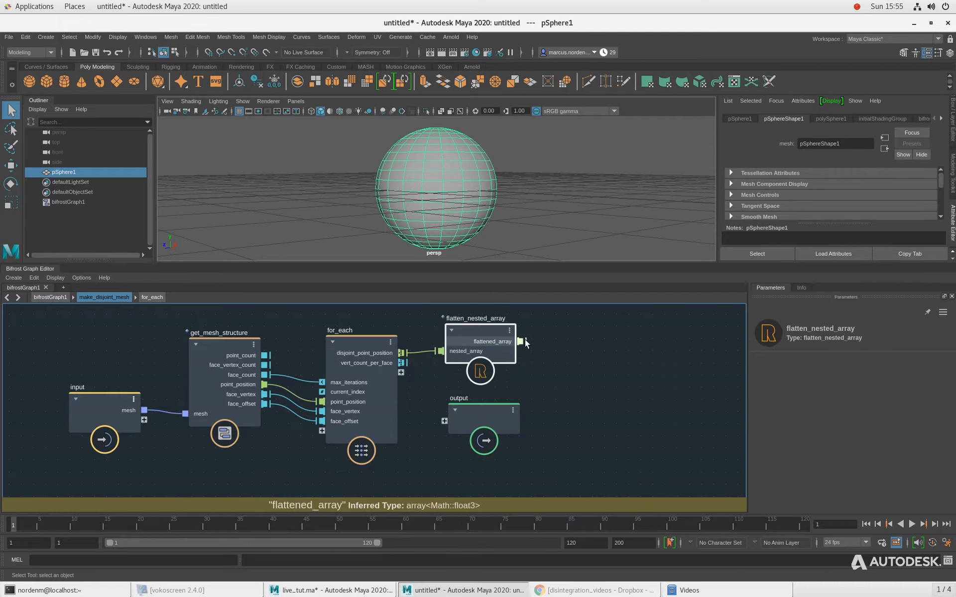
scroll(590, 427, "down", 1)
middle_click_drag(596, 422, 556, 433, "alt")
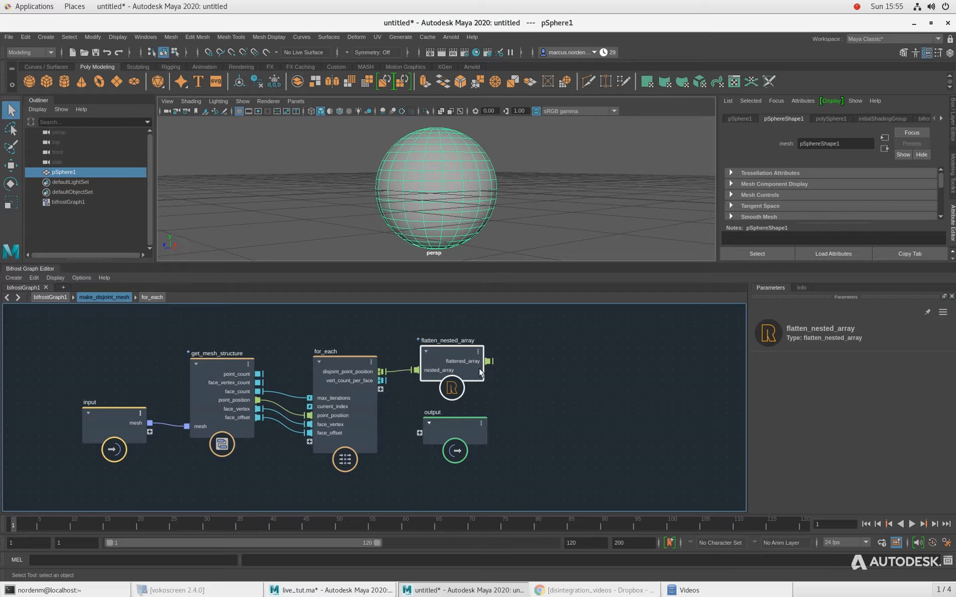
Move the output node well away from for_each and shift flatten_nested_array slightly to make room in the graph
left_click_drag(458, 437, 653, 436)
scroll(493, 447, "down", 1)
middle_click_drag(490, 444, 463, 433, "alt")
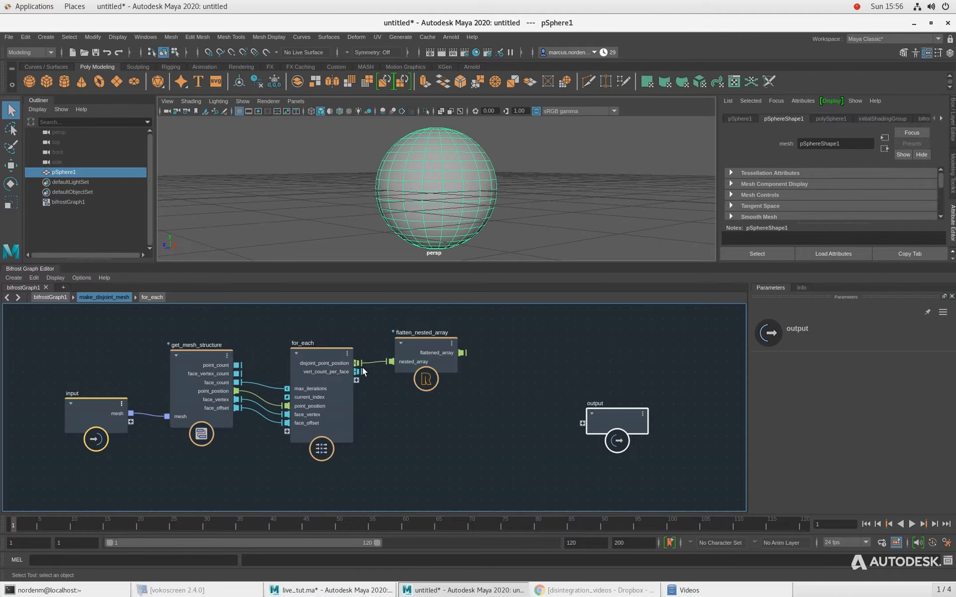
left_click_drag(411, 355, 419, 359)
Add a construct_mesh node before the output node and connect flatten_nested_array's flattened_array to its point_position input
left_click(587, 367)
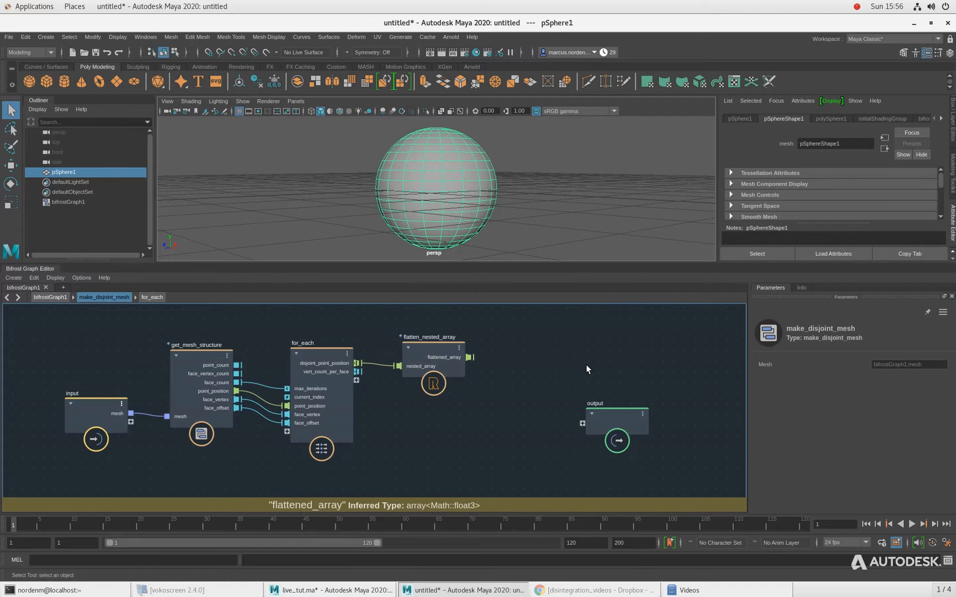
key("Tab")
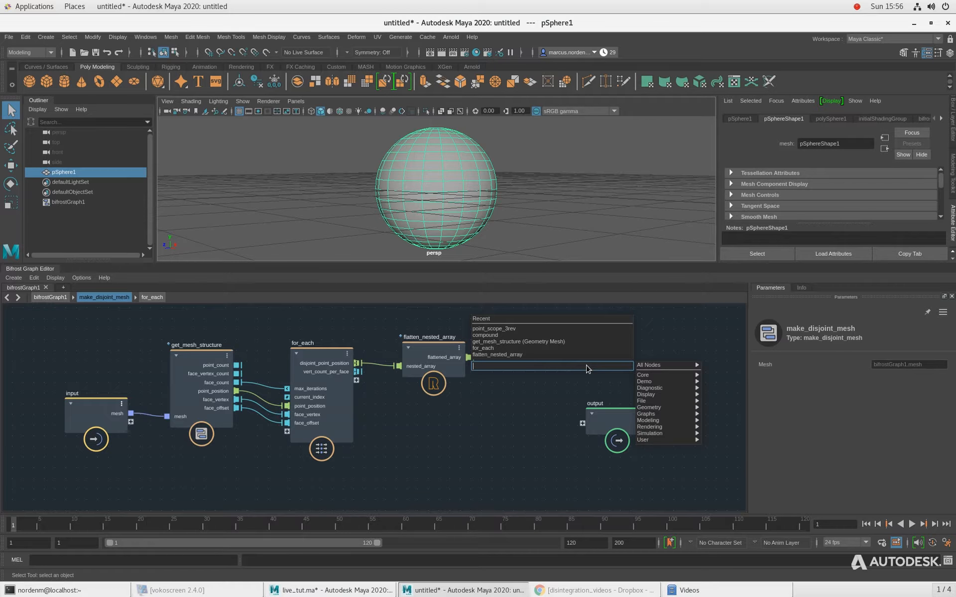
type("const")
key("Down")
key("Down")
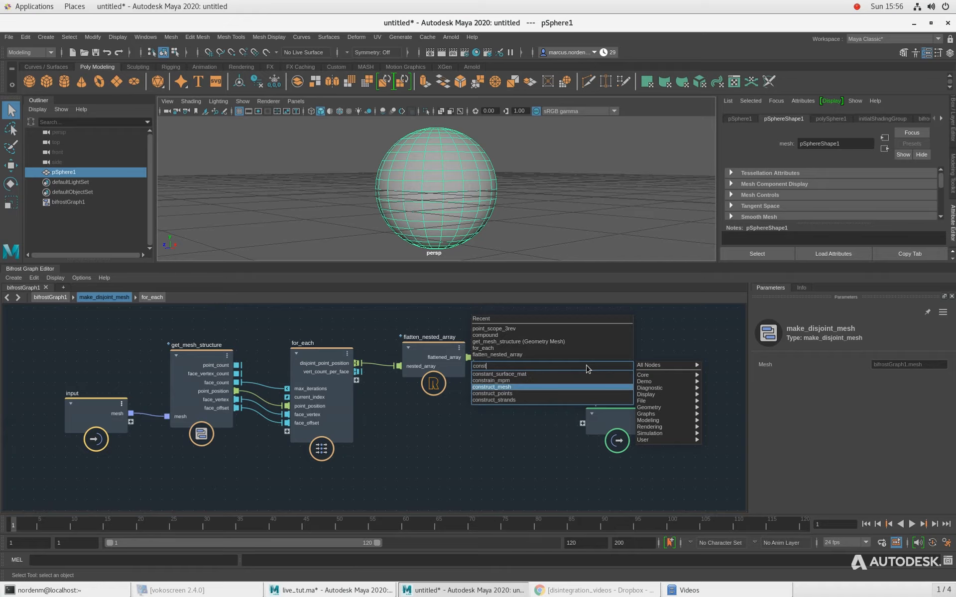
key("Return")
left_click_drag(588, 384, 571, 348)
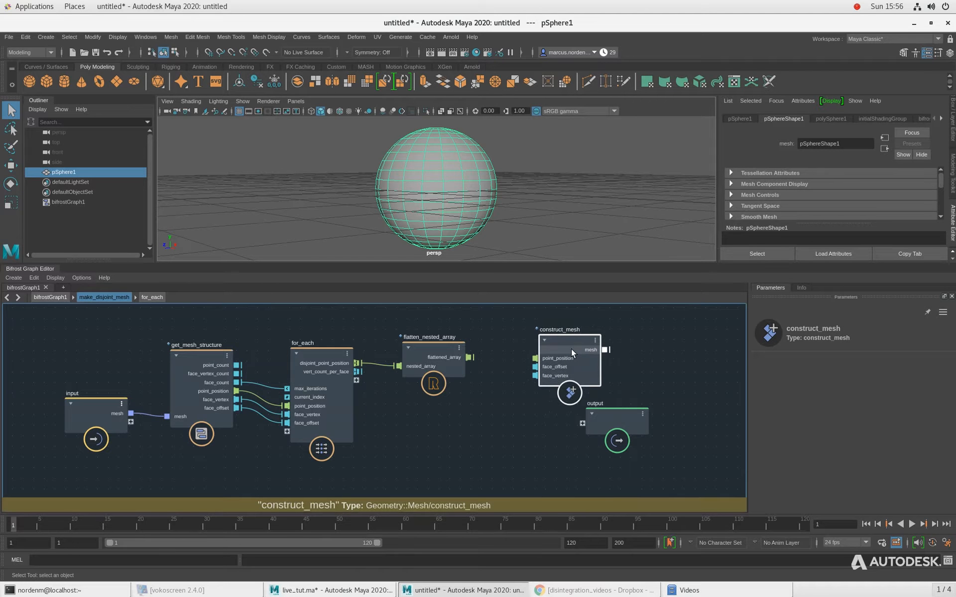
left_click_drag(607, 414, 672, 384)
left_click_drag(564, 359, 563, 347)
middle_click_drag(523, 431, 516, 432, "alt")
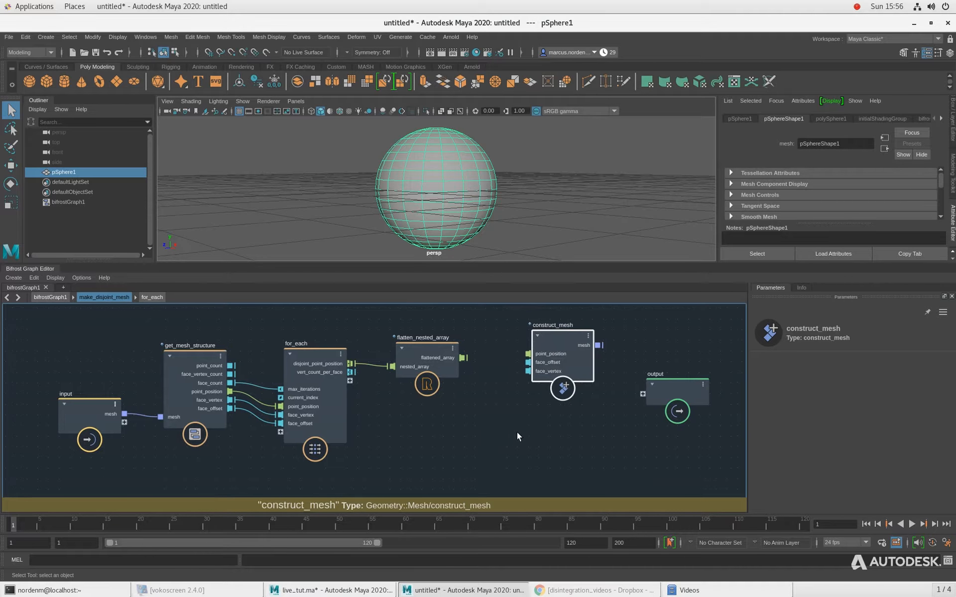
left_click_drag(462, 357, 527, 352)
left_click_drag(431, 355, 432, 348)
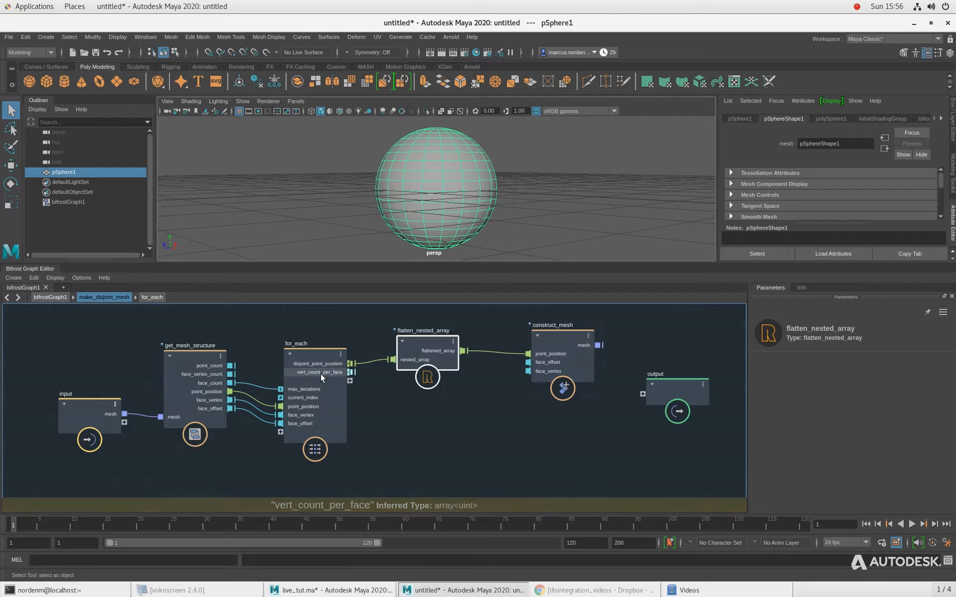
Add a cumulative_sum_array node below flatten_nested_array and connect for_each's vert_count_per_face to its array input
left_click(437, 416)
key("Tab")
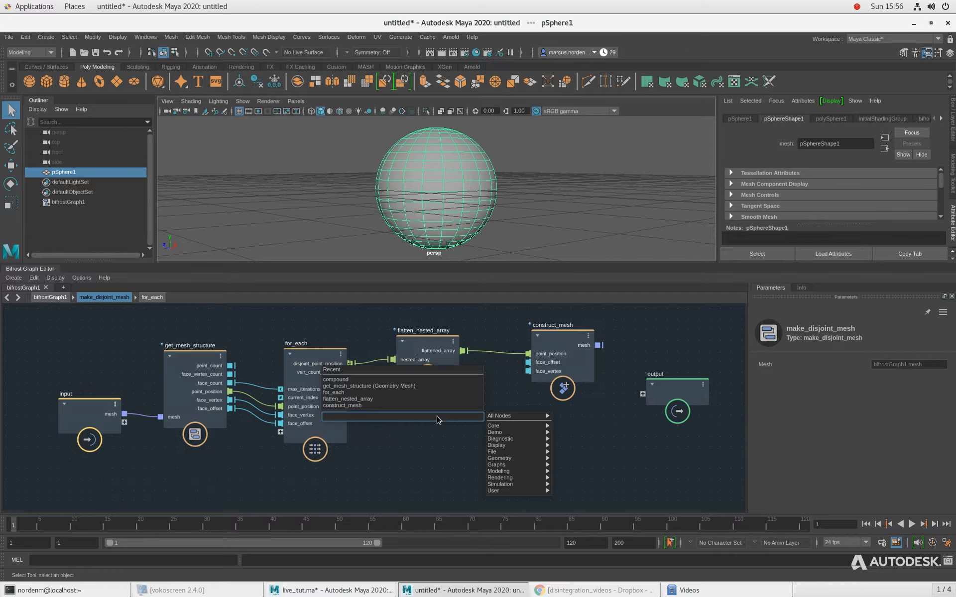
type("con")
key("BackSpace")
key("BackSpace")
type("umn")
key("BackSpace")
key("Down")
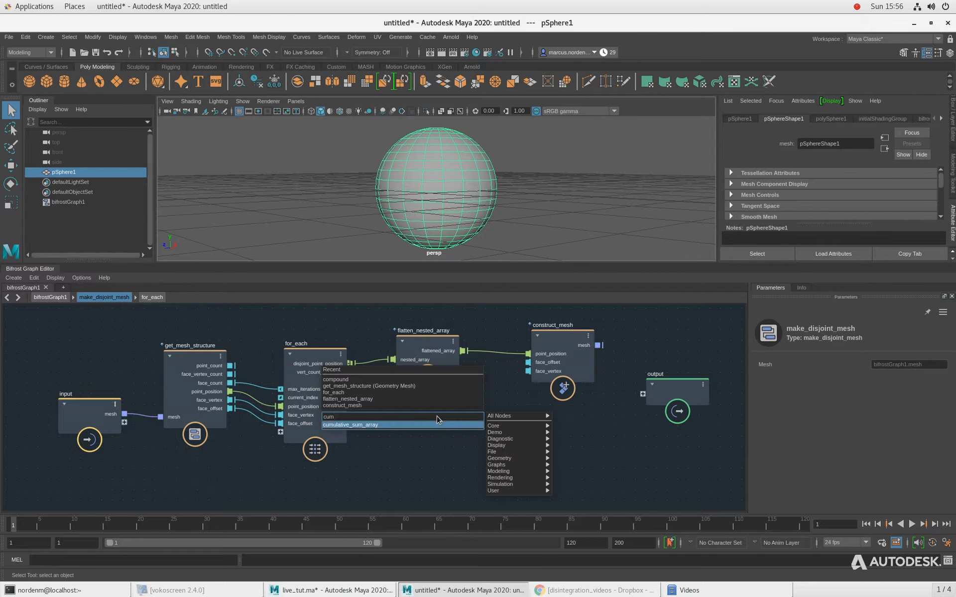
key("Return")
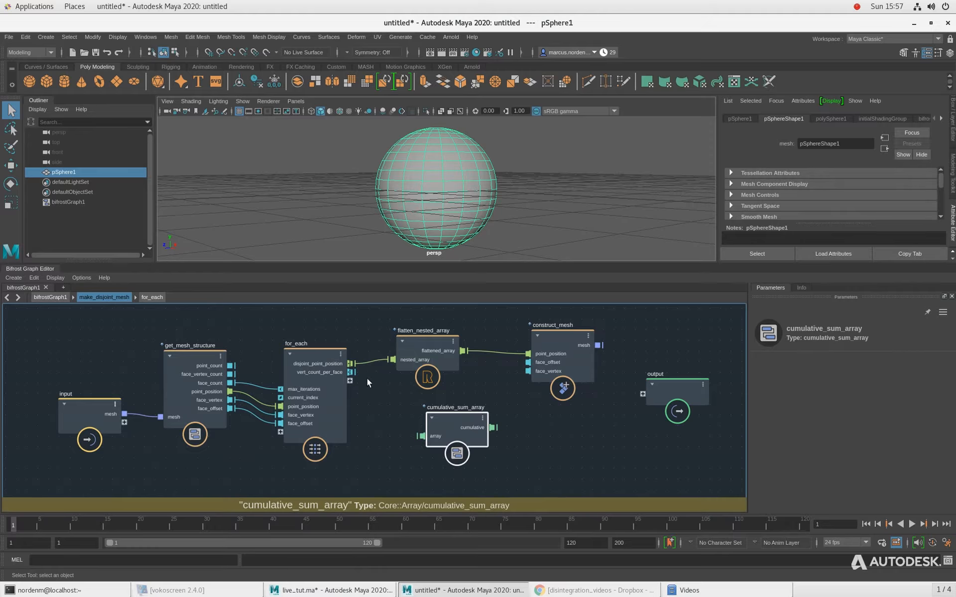
left_click_drag(351, 374, 465, 434)
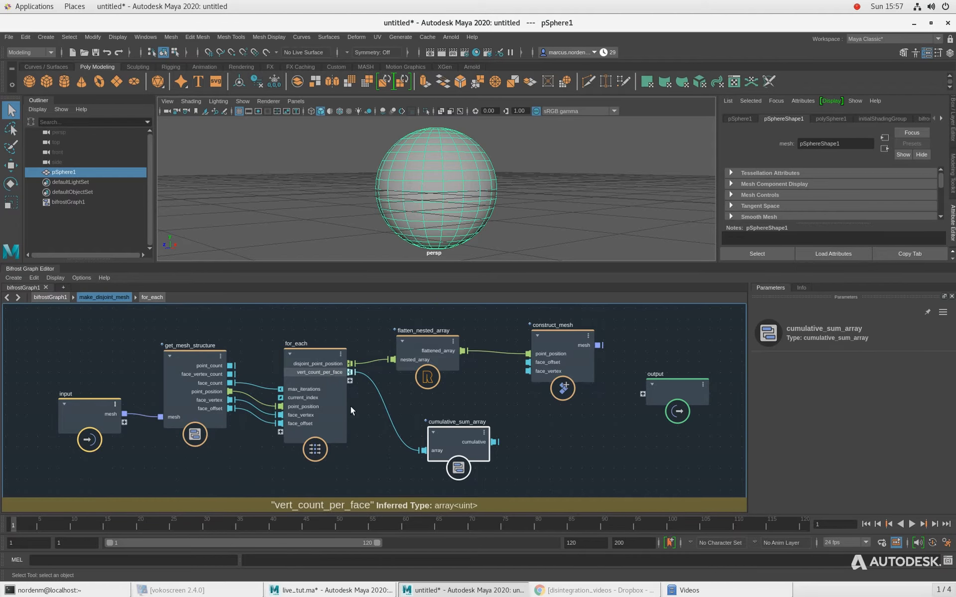
left_click_drag(451, 432, 460, 440)
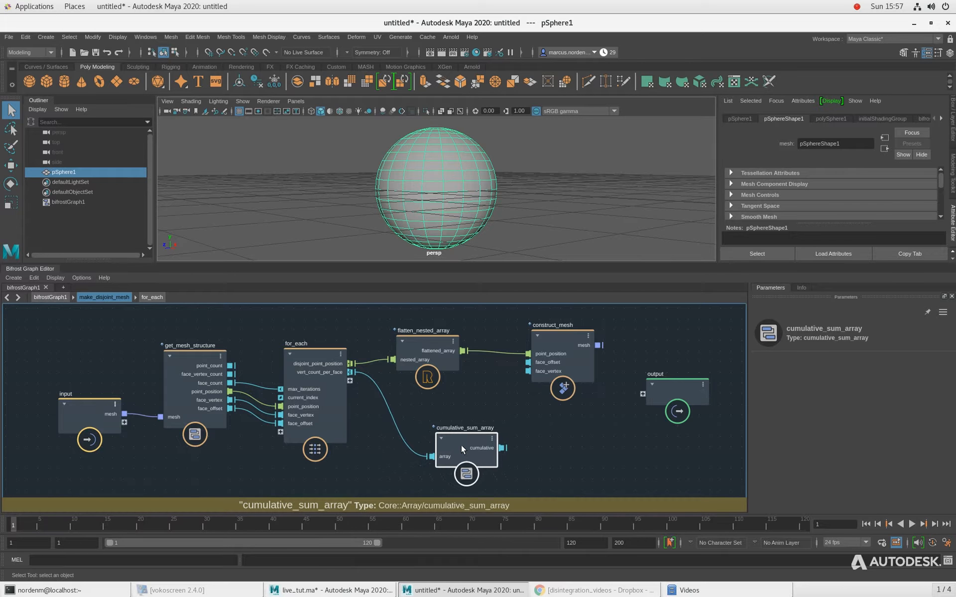
left_click(450, 408)
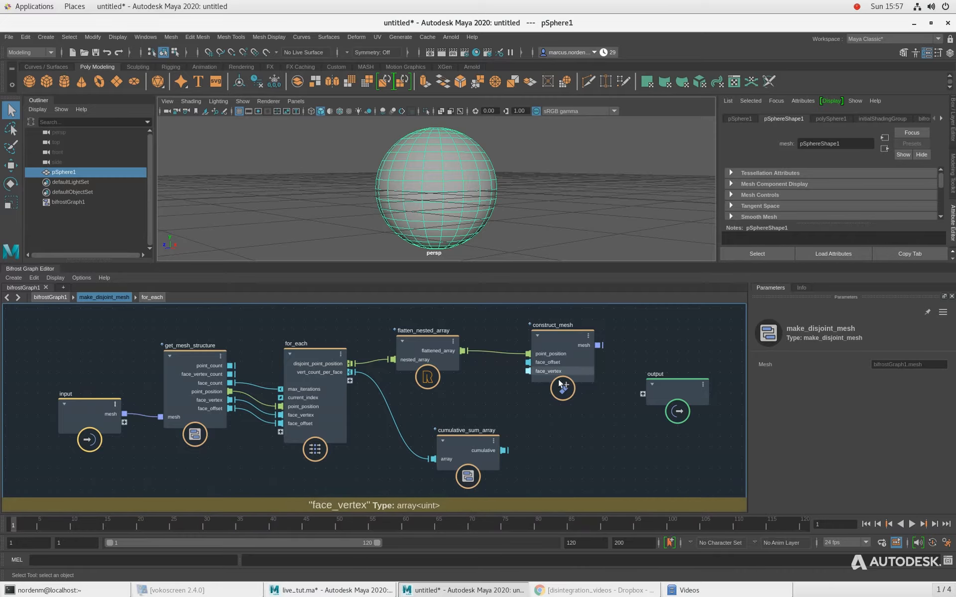
left_click_drag(467, 437, 452, 442)
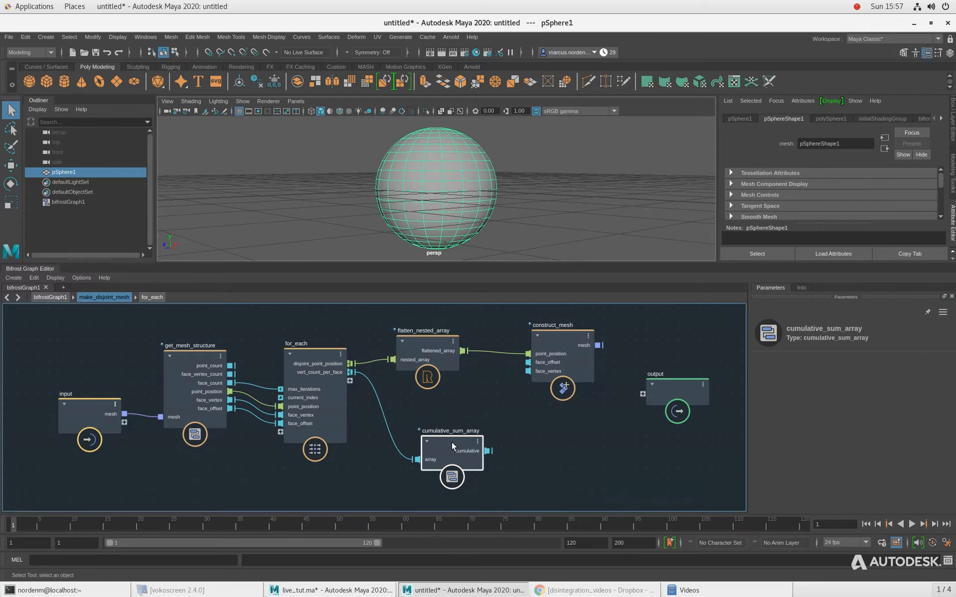
Add a value node just above cumulative_sum_array
left_click(453, 404)
key("Tab")
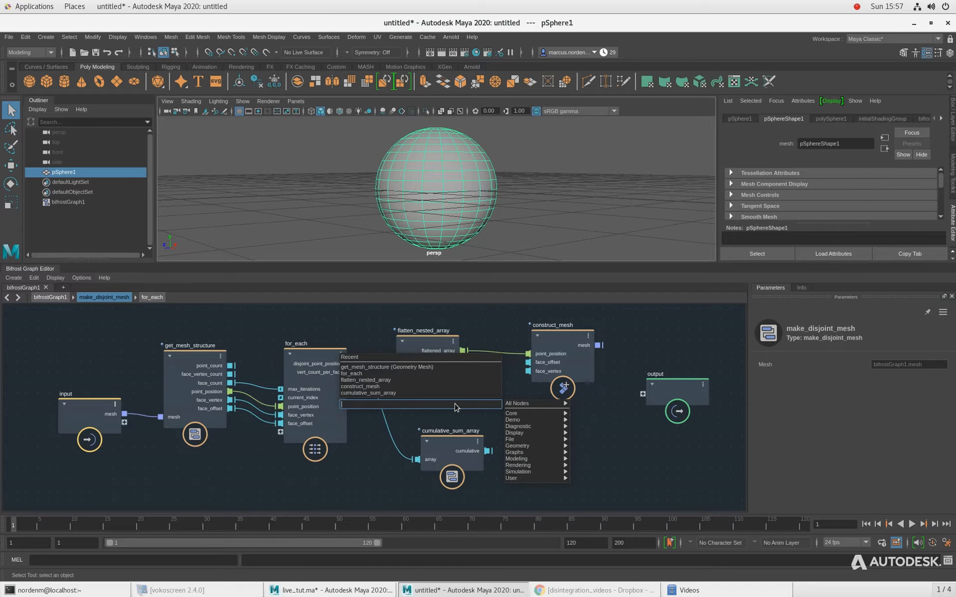
type("val")
key("Down")
key("Down")
key("Down")
key("Down")
key("Return")
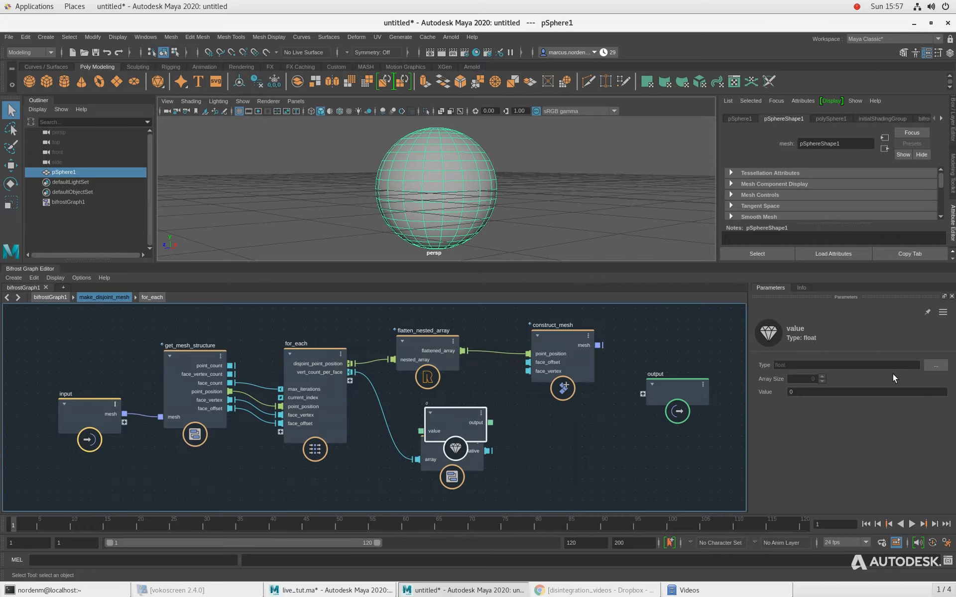
Set the value node's type to unsigned 32-bit integer and move the node slightly aside
left_click(927, 366)
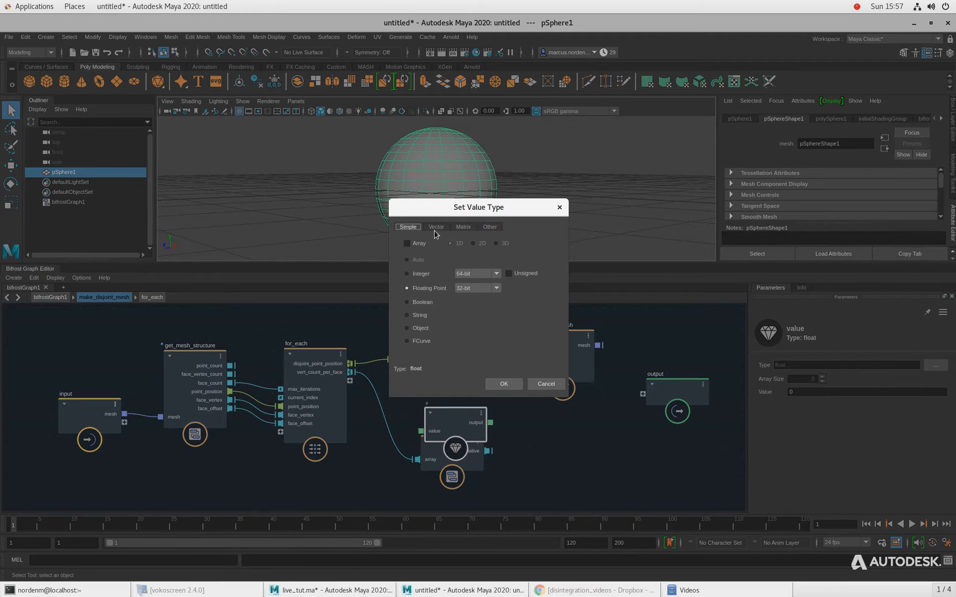
left_click(466, 275)
left_click(481, 297)
left_click(516, 275)
left_click(504, 383)
left_click_drag(456, 422, 440, 430)
Add a build_array node beside the value node and move cumulative_sum_array down clear of them
left_click(523, 437)
key("Tab")
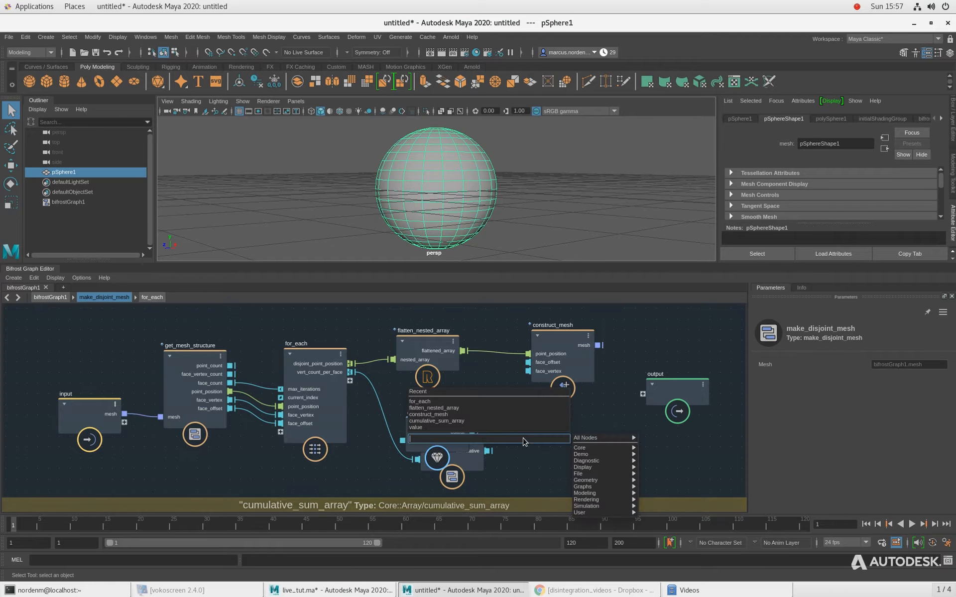
type("build")
key("Return")
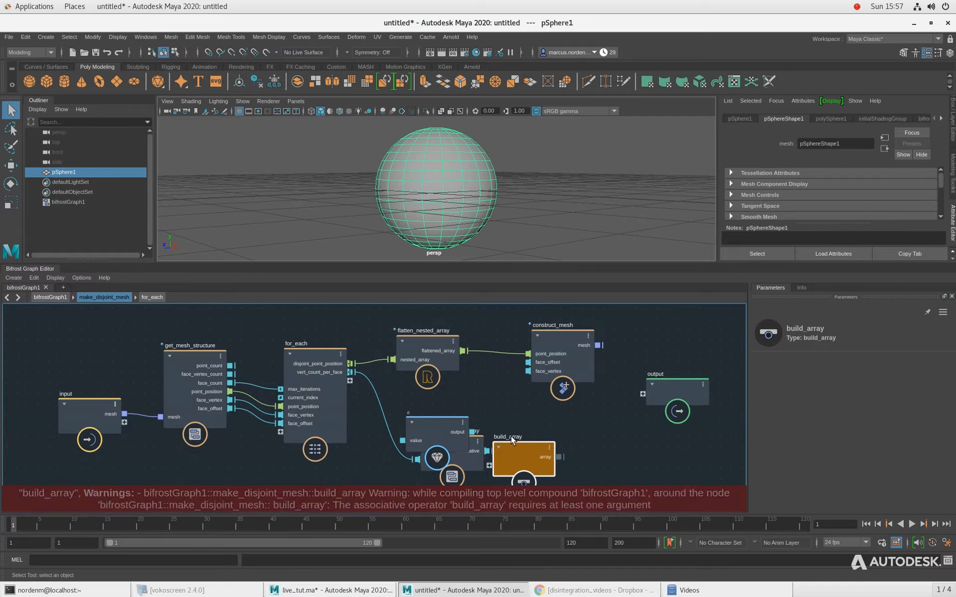
middle_click_drag(468, 449, 426, 436, "alt")
scroll(456, 380, "up", 1)
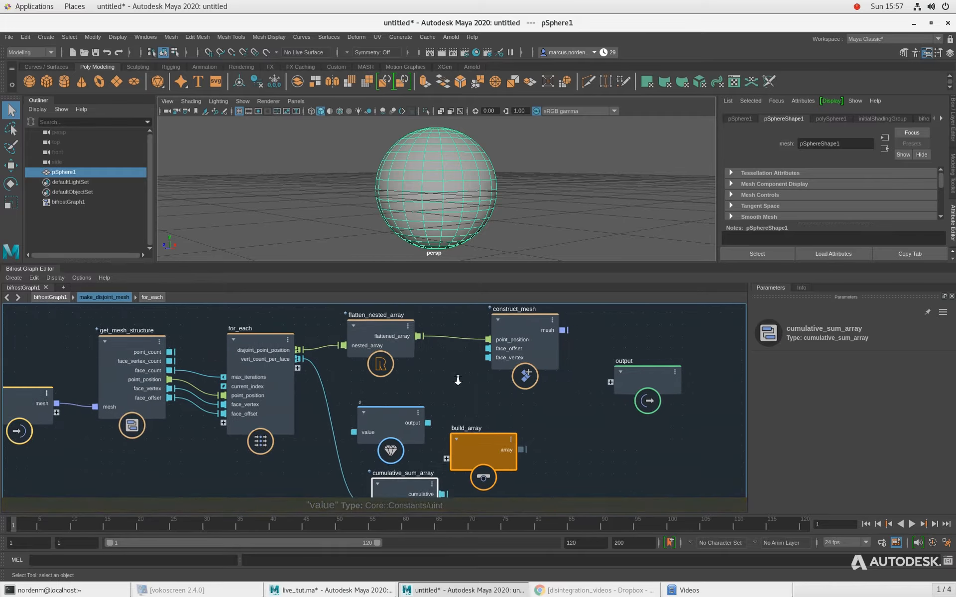
Connect the value node's output and cumulative_sum_array's cumulative output to build_array, moving cumulative_sum_array slightly aside
left_click(485, 448)
left_click_drag(429, 426, 484, 451)
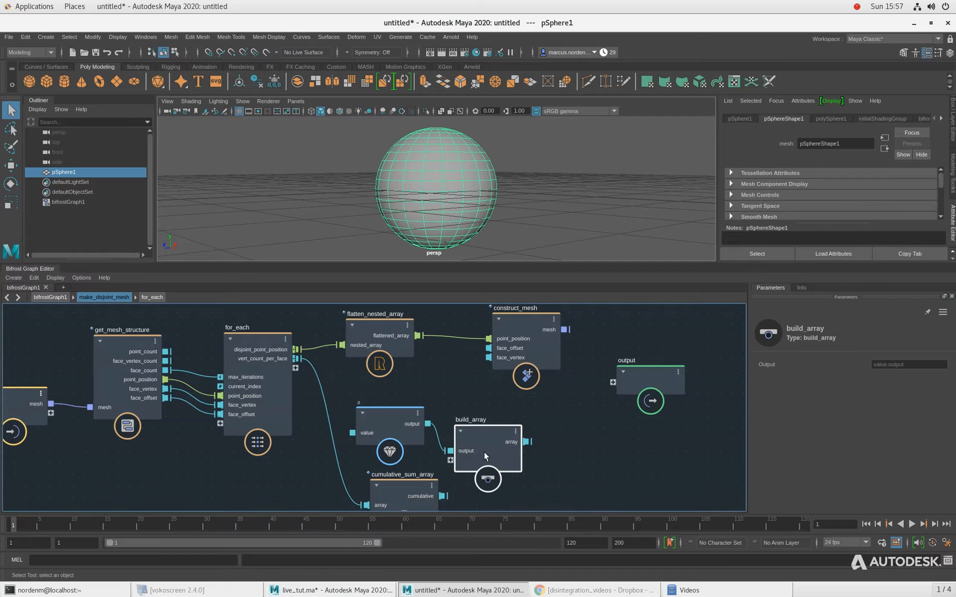
middle_click_drag(446, 399, 393, 368, "alt")
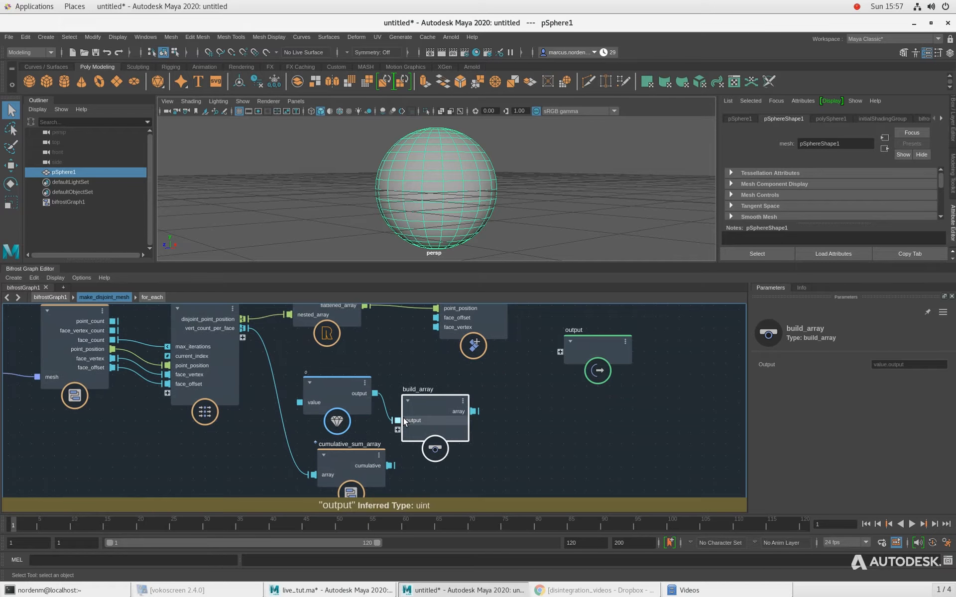
middle_click_drag(503, 463, 513, 432, "alt")
left_click_drag(353, 471, 334, 477)
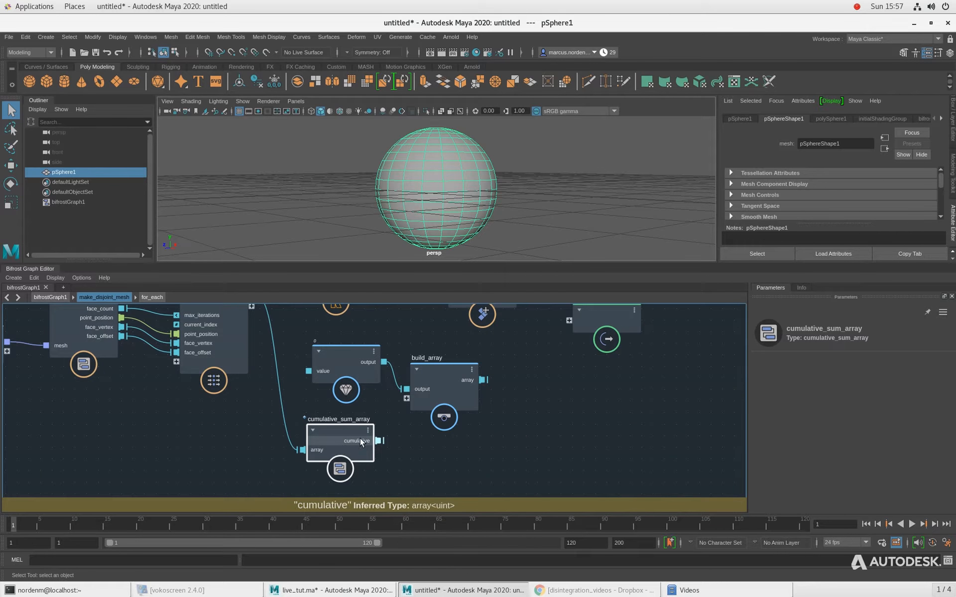
left_click_drag(379, 443, 411, 398)
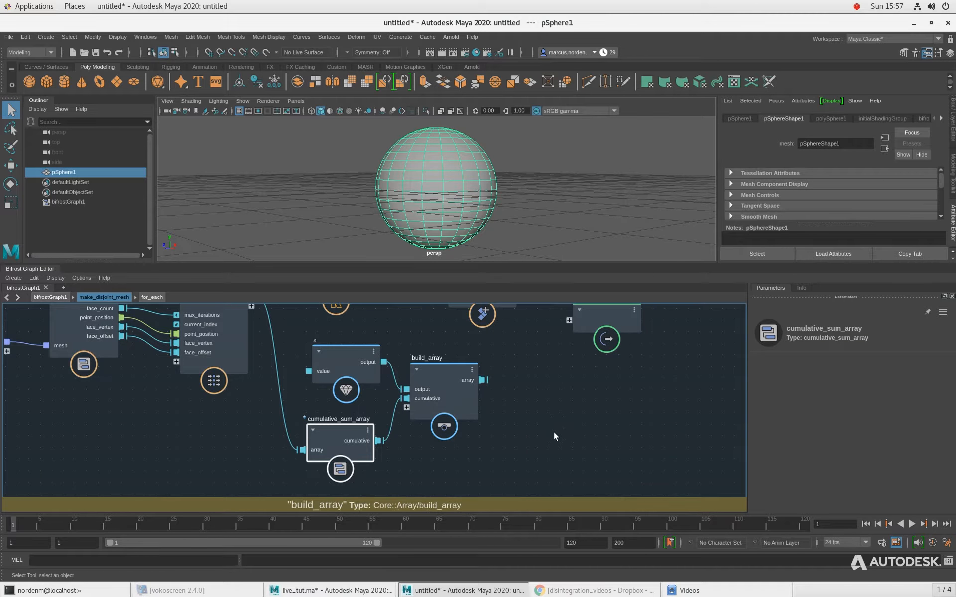
Connect build_array's array output to construct_mesh's face_offset input
scroll(547, 426, "down", 2)
middle_click_drag(533, 414, 512, 432, "alt")
left_click(383, 396)
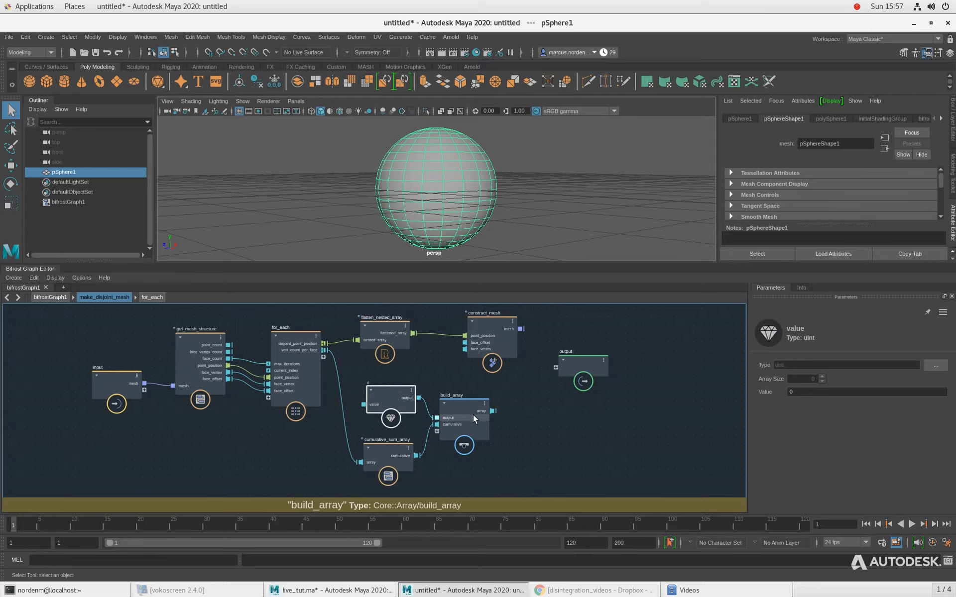
left_click_drag(494, 411, 465, 349)
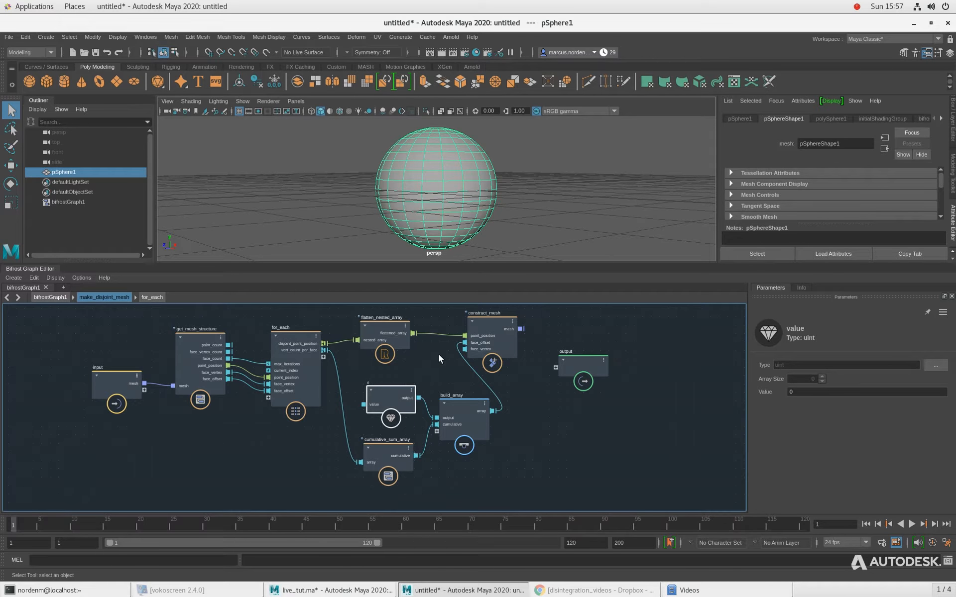
Spread the nodes out by moving output and construct_mesh farther along the graph and shifting build_array and the value node back slightly
middle_click_drag(415, 355, 385, 358, "alt")
left_click(463, 332)
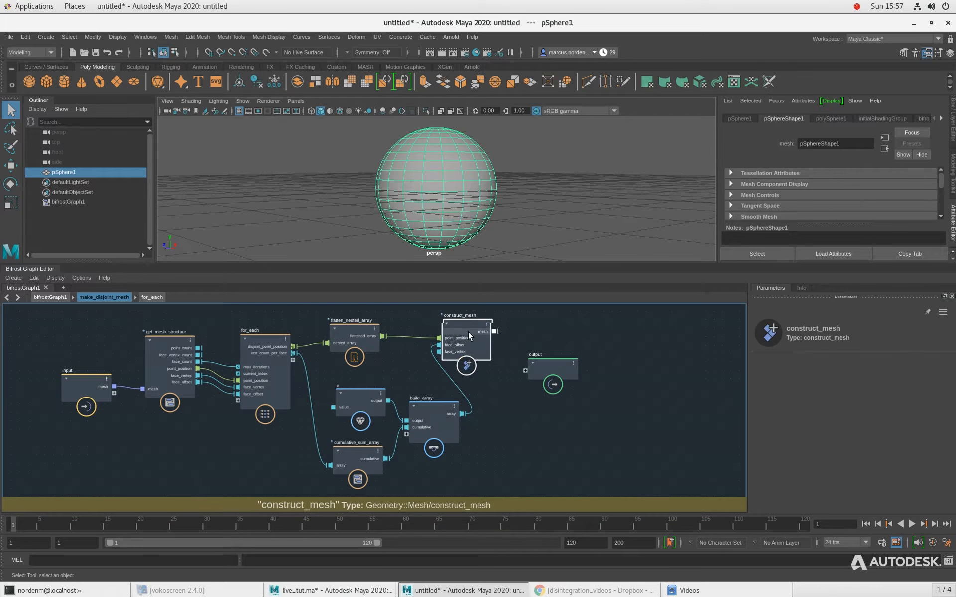
left_click(590, 373)
left_click_drag(600, 374, 665, 374)
left_click_drag(468, 336, 497, 338)
left_click(446, 413)
left_click_drag(446, 413, 436, 406)
left_click_drag(352, 404, 343, 403)
left_click(483, 426)
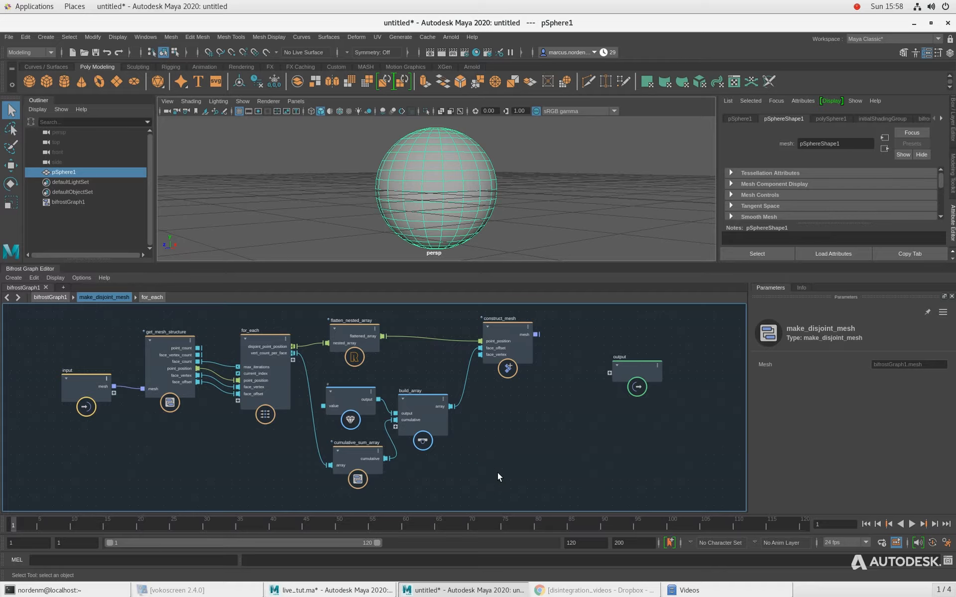
Add a sequence_array node and place it below construct_mesh
right_click_drag(412, 187, 469, 190, "alt")
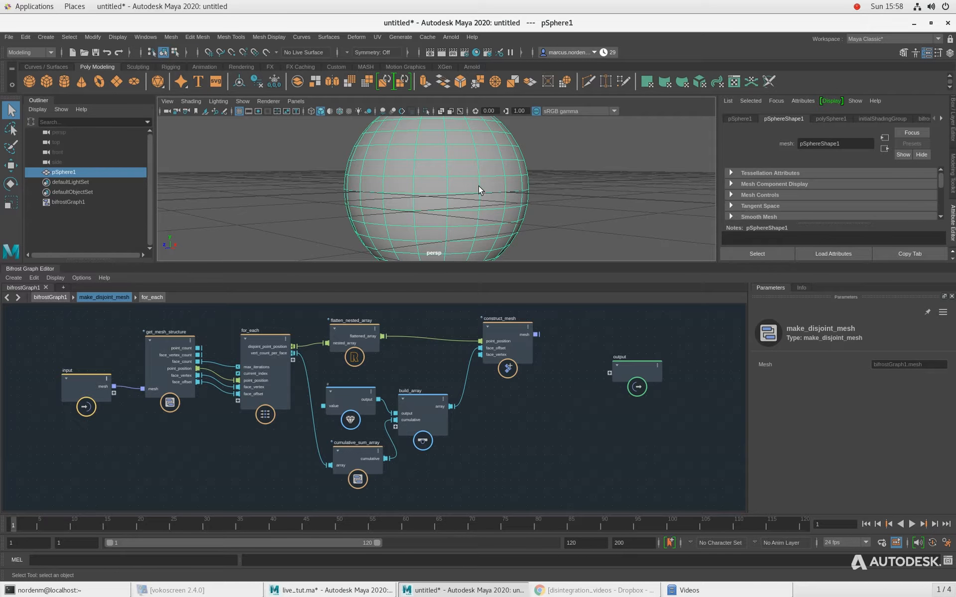
right_click_drag(453, 237, 458, 208, "alt")
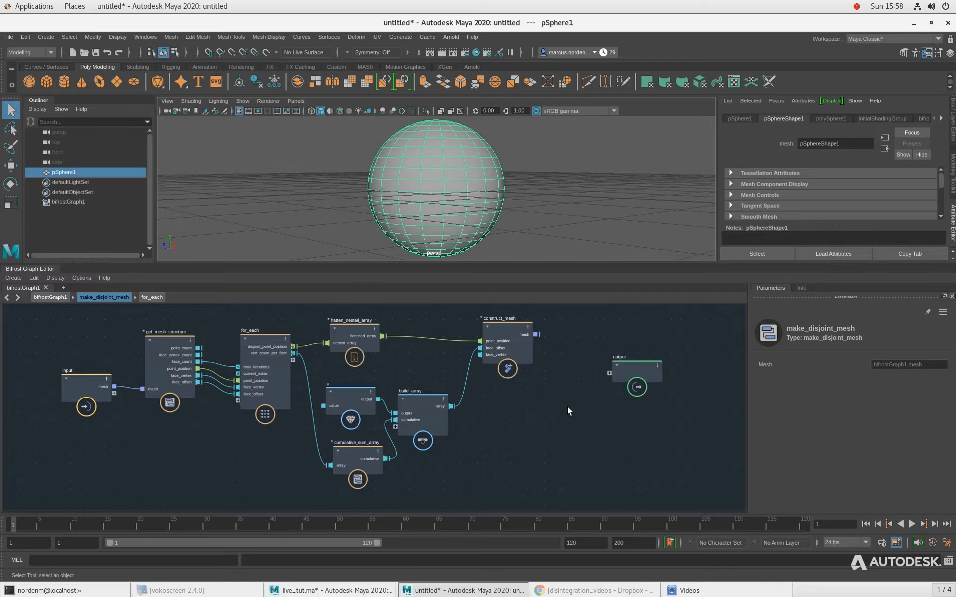
key("Tab")
type("sequence")
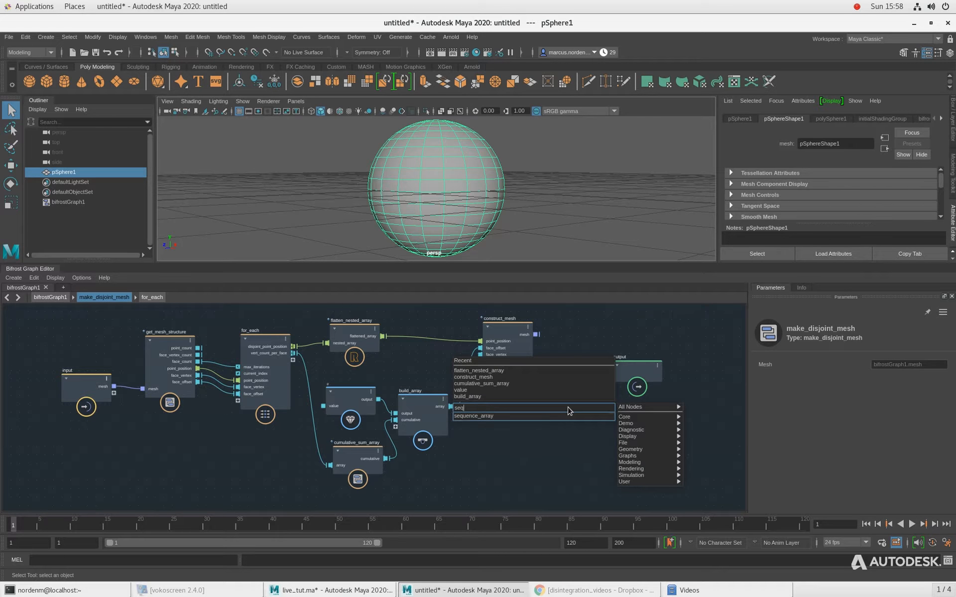
key("Return")
scroll(478, 423, "down", 1)
middle_click_drag(473, 427, 459, 432, "alt")
left_click_drag(548, 438, 485, 449)
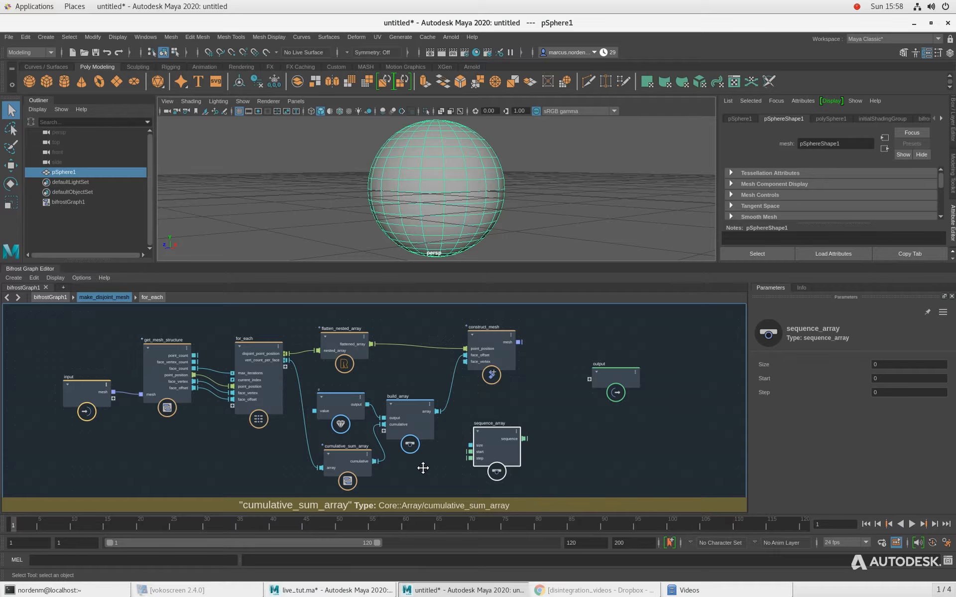
Add a last_in_array node and place it below build_array, beside cumulative_sum_array
middle_click_drag(357, 462, 350, 453, "alt")
left_click(350, 453)
left_click(377, 452)
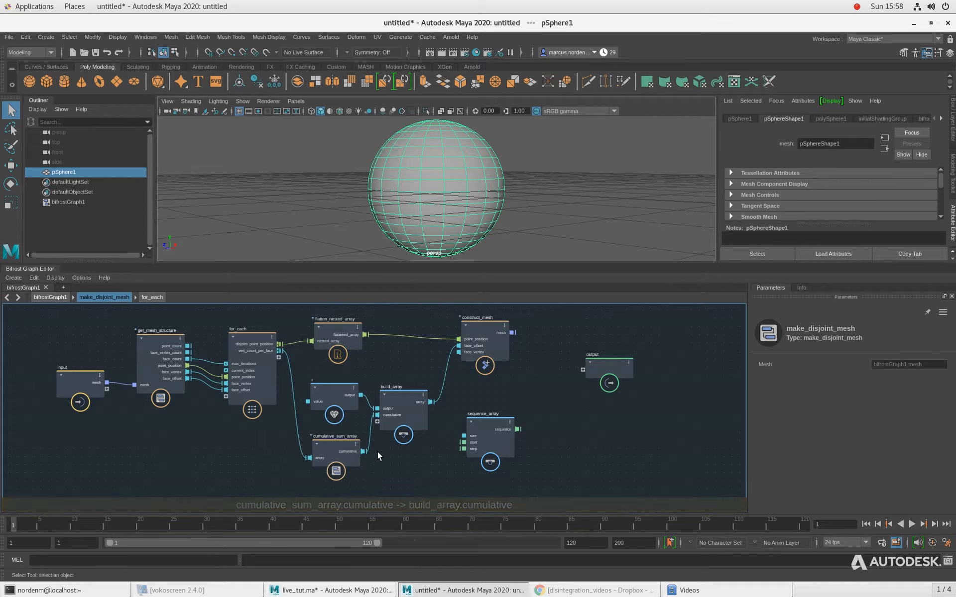
key("Tab")
type("last")
key("Down")
key("Return")
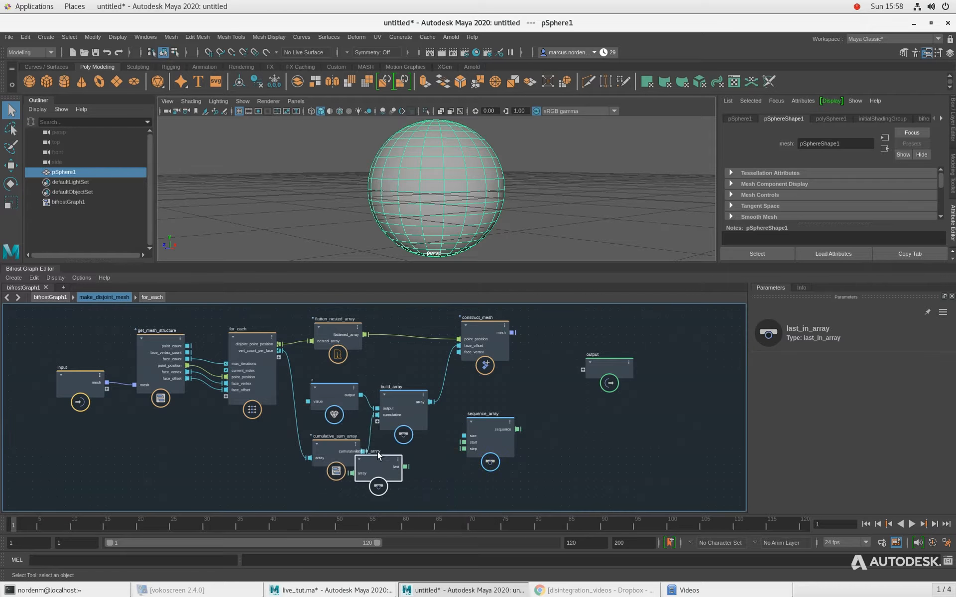
scroll(391, 483, "up", 2)
left_click_drag(390, 482, 428, 477)
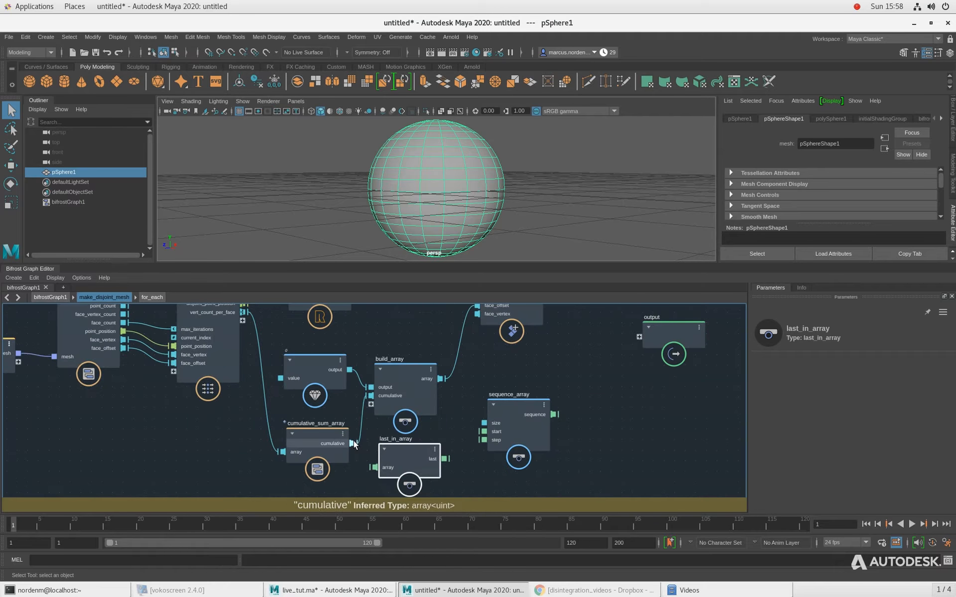
Connect cumulative_sum_array's cumulative output to last_in_array's array input, and last_in_array's last output to sequence_array's size
left_click_drag(353, 443, 374, 467)
left_click_drag(446, 458, 483, 422)
left_click_drag(406, 467, 406, 471)
middle_click_drag(572, 426, 541, 424)
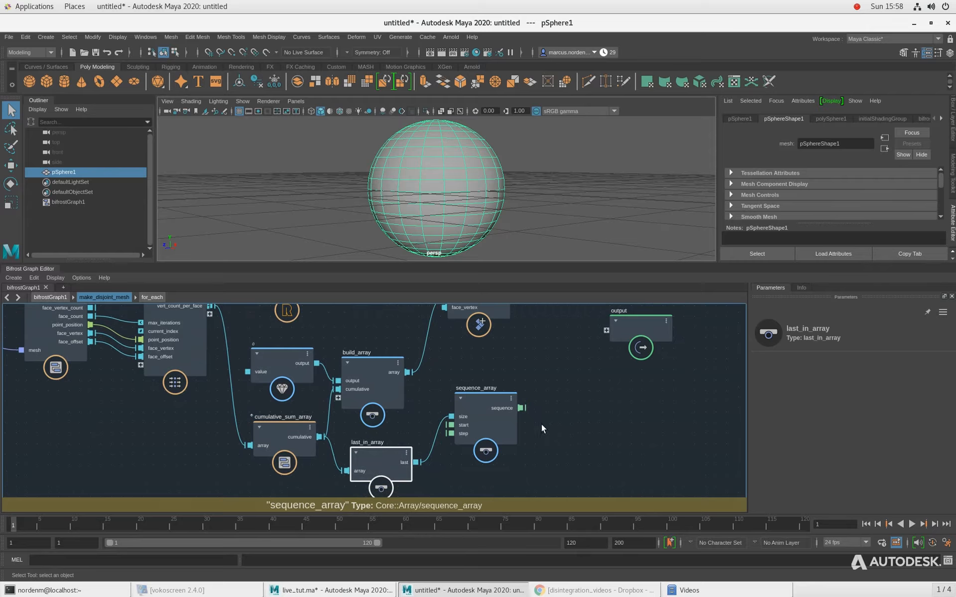
Move sequence_array farther from last_in_array and remove the connection between them
left_click(536, 408)
left_click(431, 458)
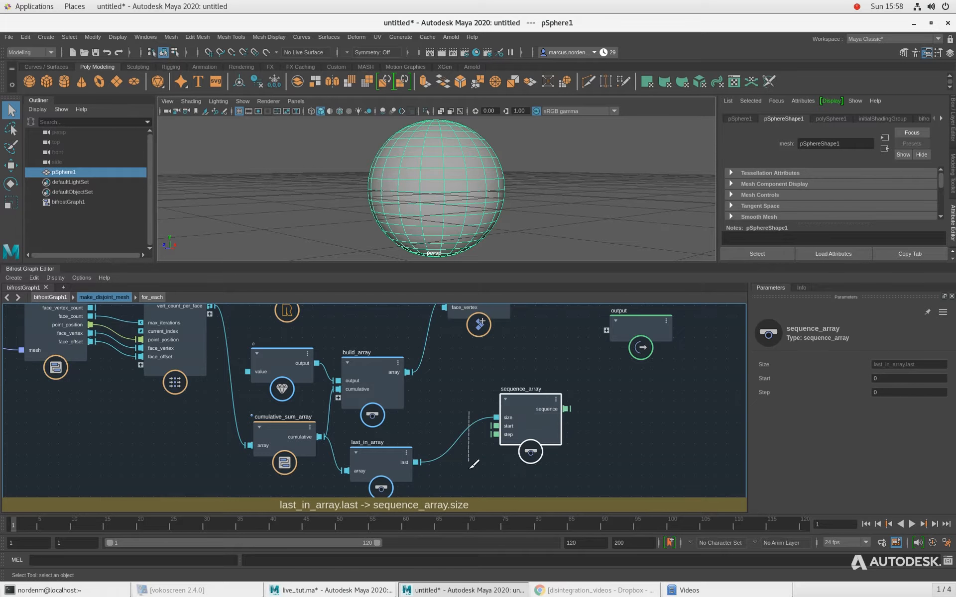
key("Delete")
Set the value type of sequence_array's start port to unsigned 32-bit integer and its step to 1
right_click(508, 427)
mouse_move(535, 444)
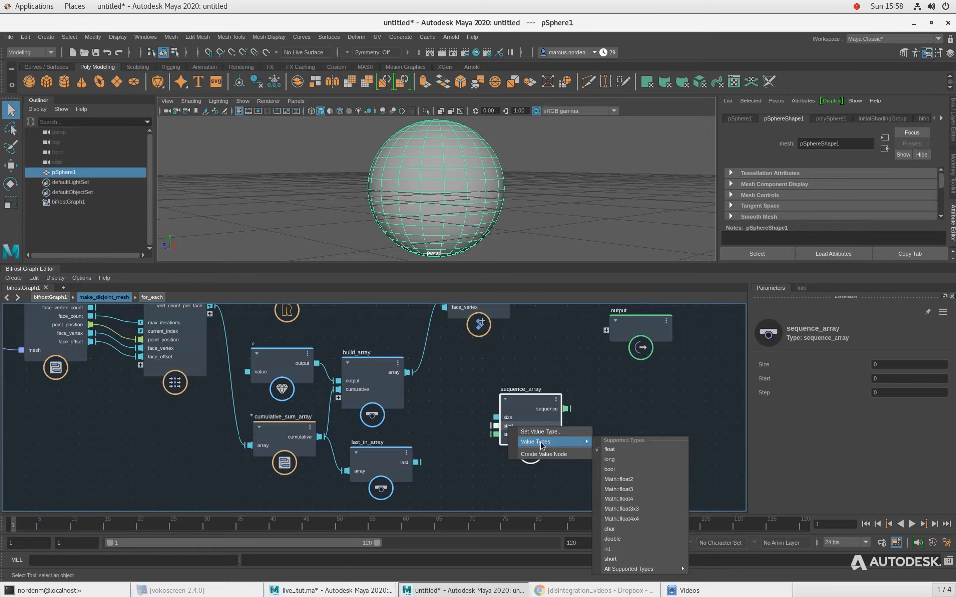
left_click(530, 434)
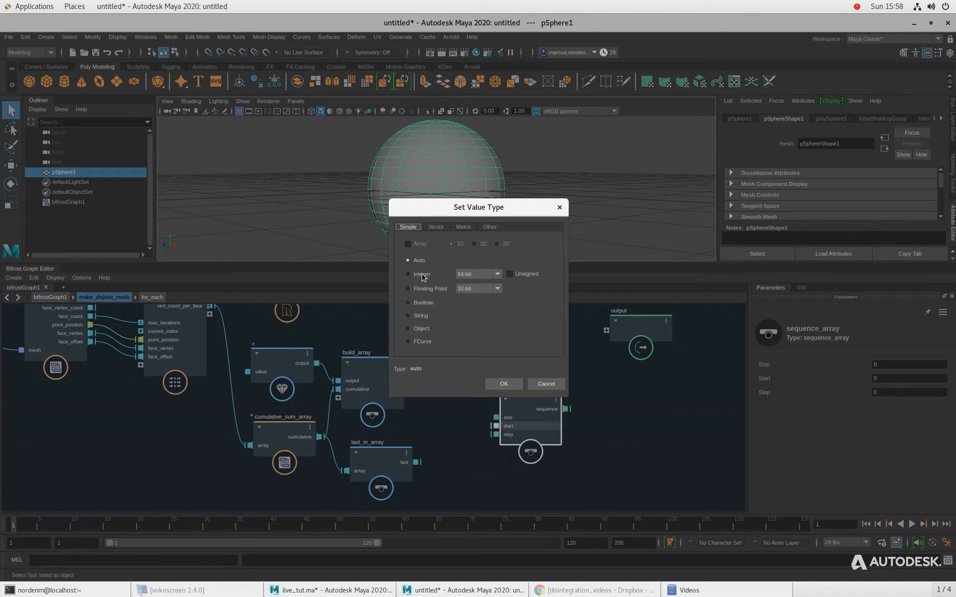
left_click(509, 273)
left_click(464, 275)
left_click(486, 297)
left_click(503, 384)
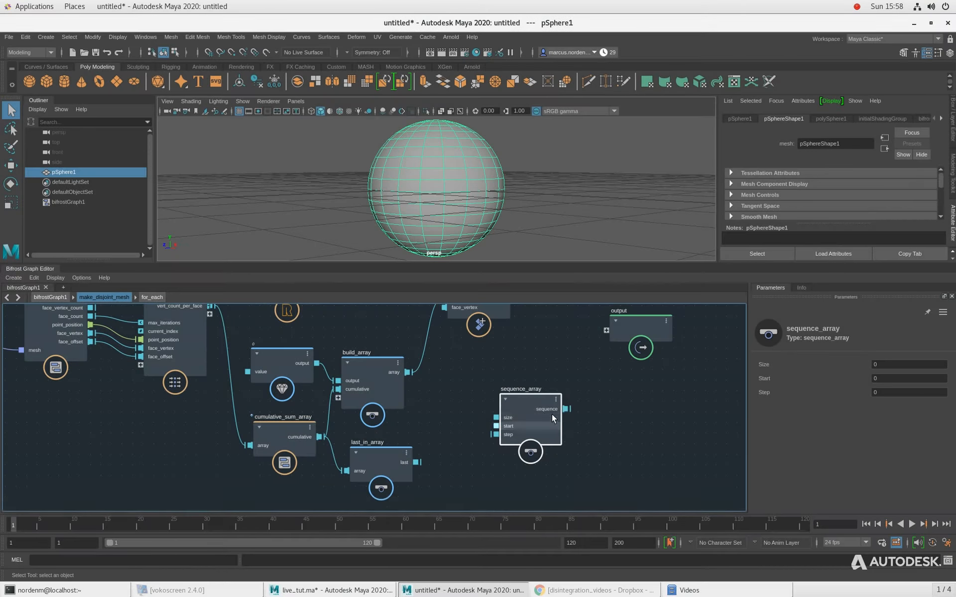
left_click(882, 392)
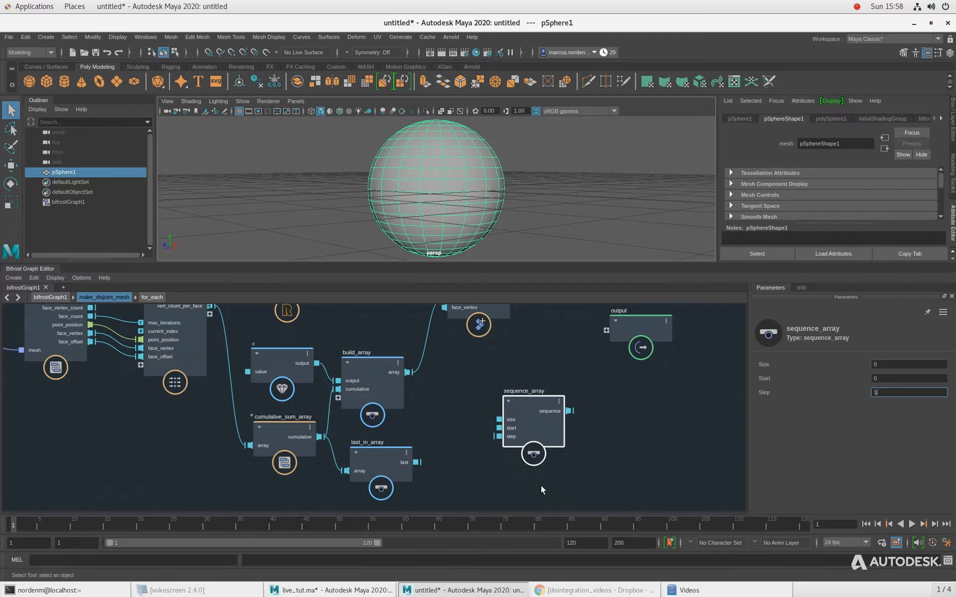
type("1")
Connect last_in_array's last output to sequence_array's size, and sequence_array's sequence output to construct_mesh's face_vertex
left_click_drag(417, 462, 494, 438)
scroll(536, 413, "down", 1)
middle_click_drag(537, 413, 500, 414, "alt")
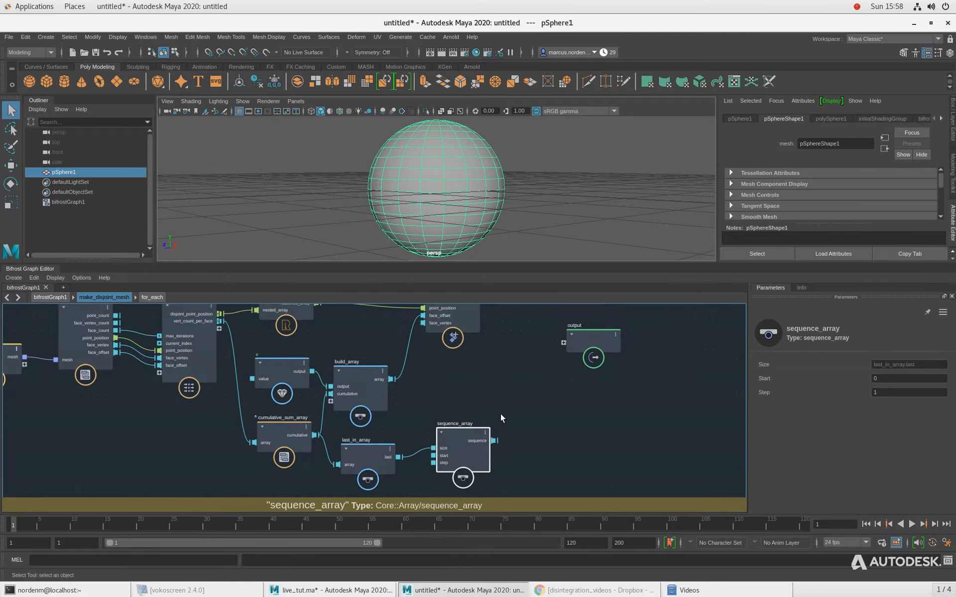
left_click_drag(494, 441, 420, 324)
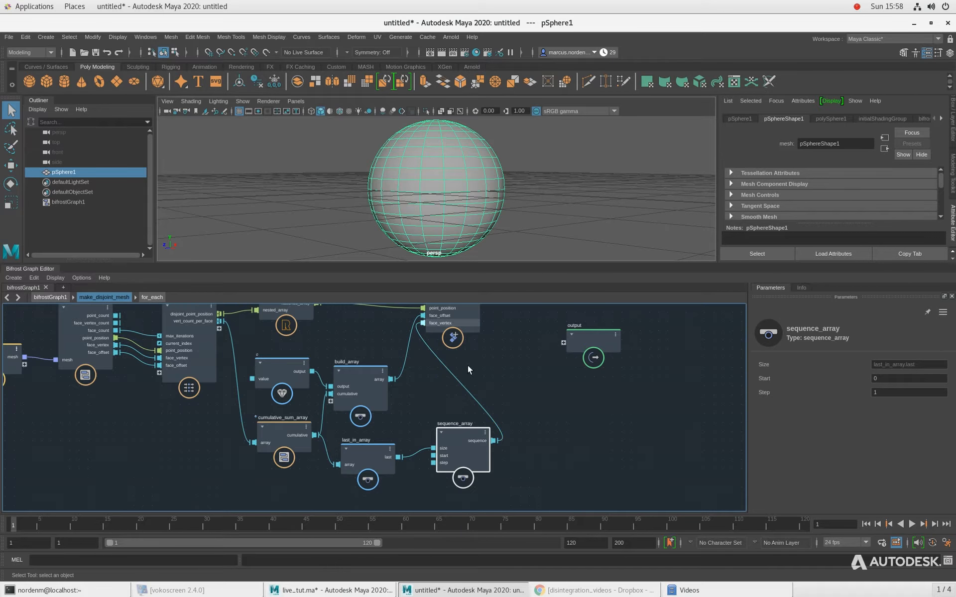
Reposition output and construct_mesh next to each other and connect construct_mesh's mesh output to the output node
middle_click_drag(511, 351, 507, 391, "alt")
left_click_drag(581, 383, 591, 346)
left_click_drag(462, 359, 495, 355)
scroll(369, 390, "down", 1)
mouse_move(347, 378)
middle_mouse_down("alt")
mouse_move(393, 389)
mouse_move(360, 382)
middle_mouse_up("alt")
left_click_drag(513, 353, 547, 356)
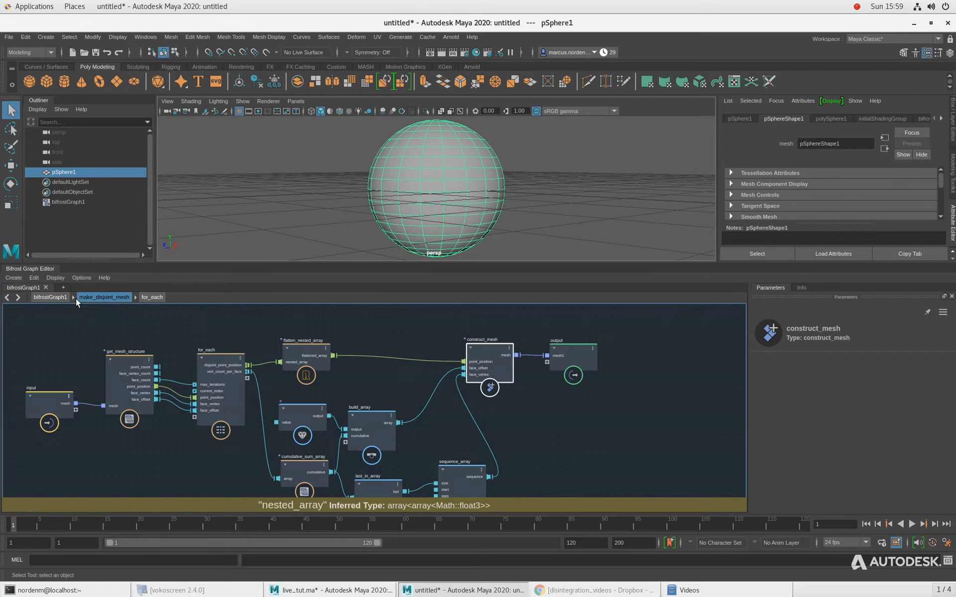
Rename the output node's mesh1 port as disjoint_mesh
scroll(519, 339, "up", 3)
right_click(601, 388)
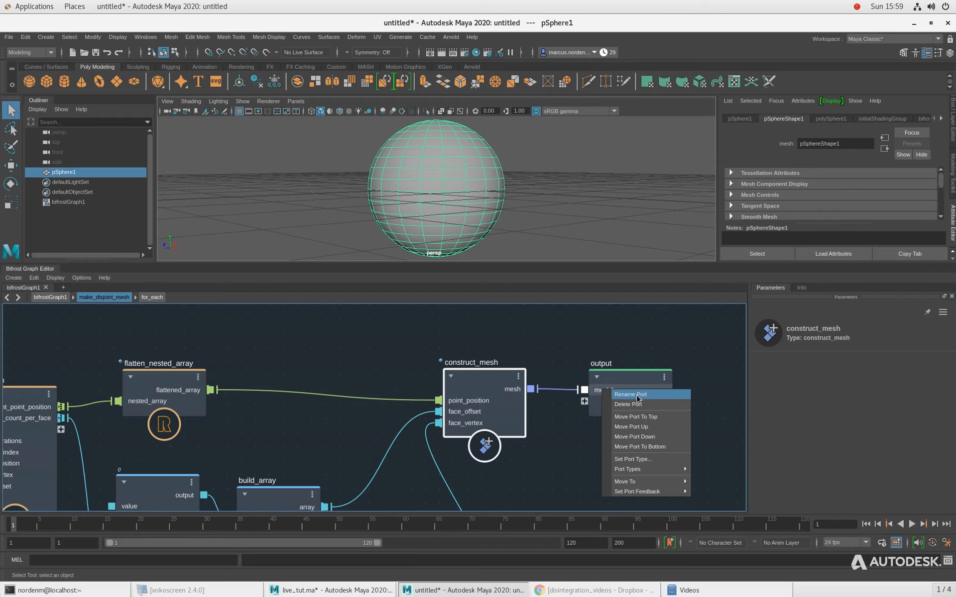
left_click(638, 396)
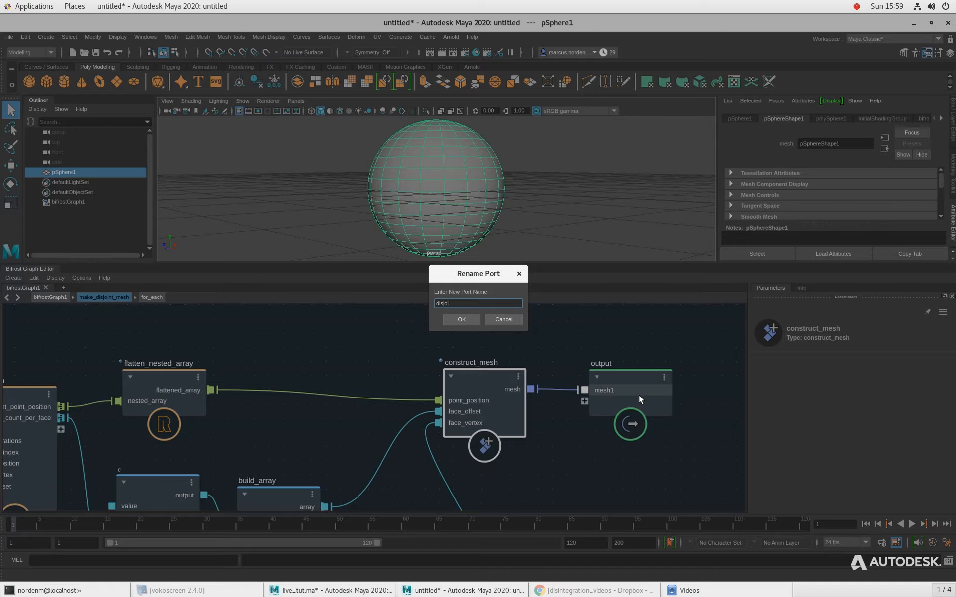
type("disjoint_mesh")
key("Return")
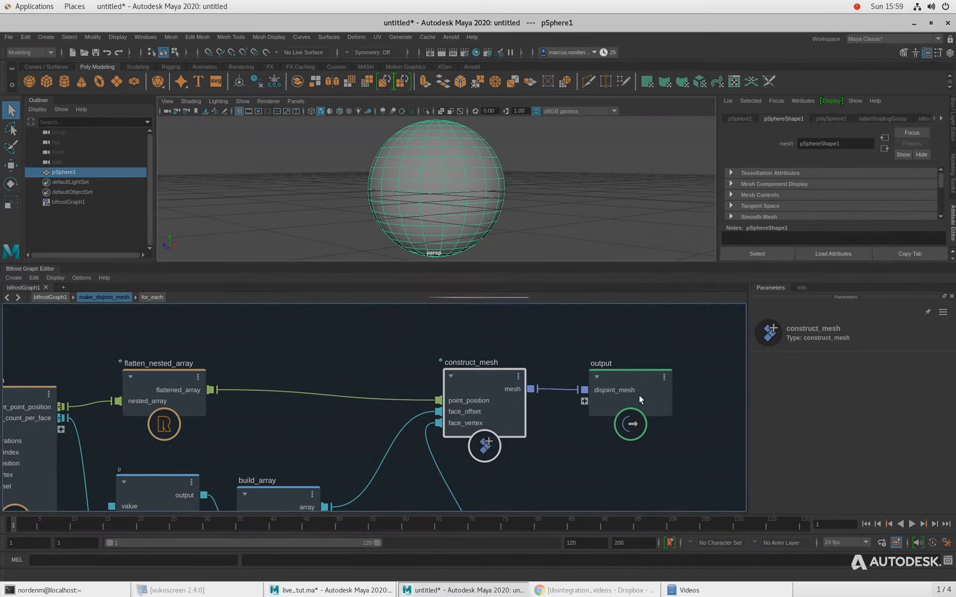
Return to the bifrostGraph1 level, move the output node closer to make_disjoint_mesh, and hide pSphere1 in the scene
left_click(56, 298)
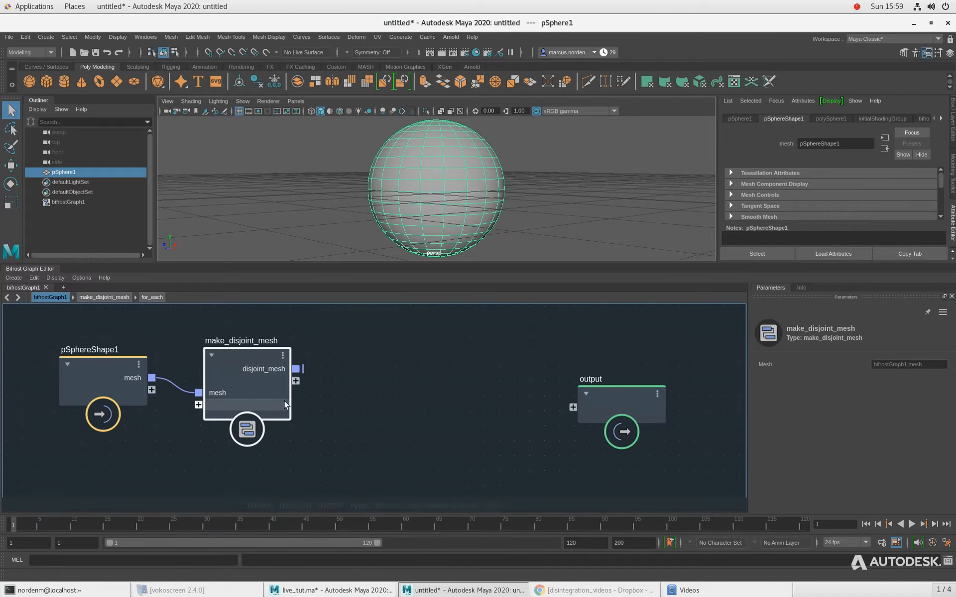
left_click(384, 391)
left_click_drag(643, 408, 576, 395)
left_click(73, 192)
left_click(72, 171)
key("ctrl+h")
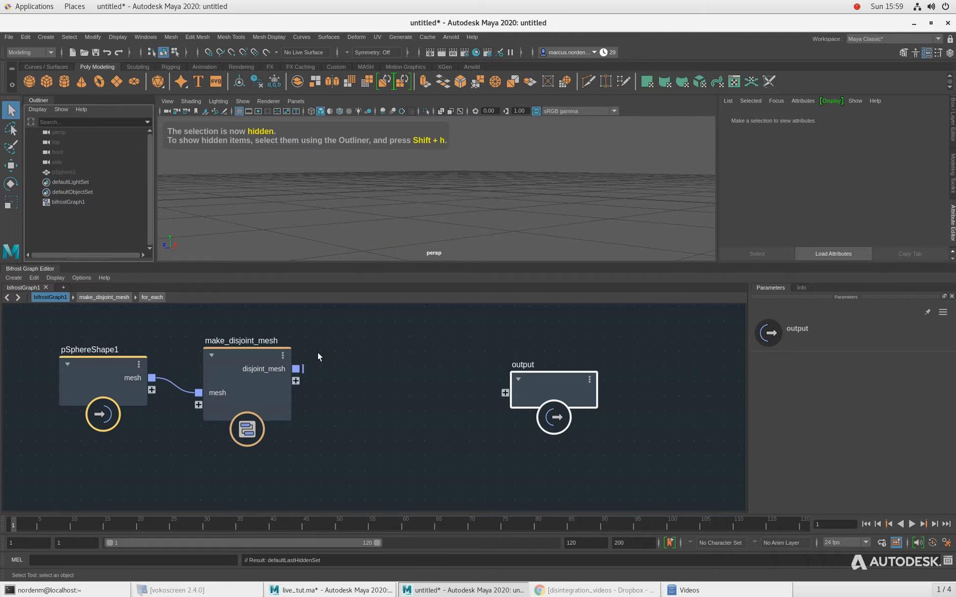
Connect make_disjoint_mesh's disjoint_mesh output to the graph's output node and inspect the resulting sphere in the viewport
left_click_drag(305, 369, 477, 364)
left_click_drag(418, 213, 469, 160, "alt")
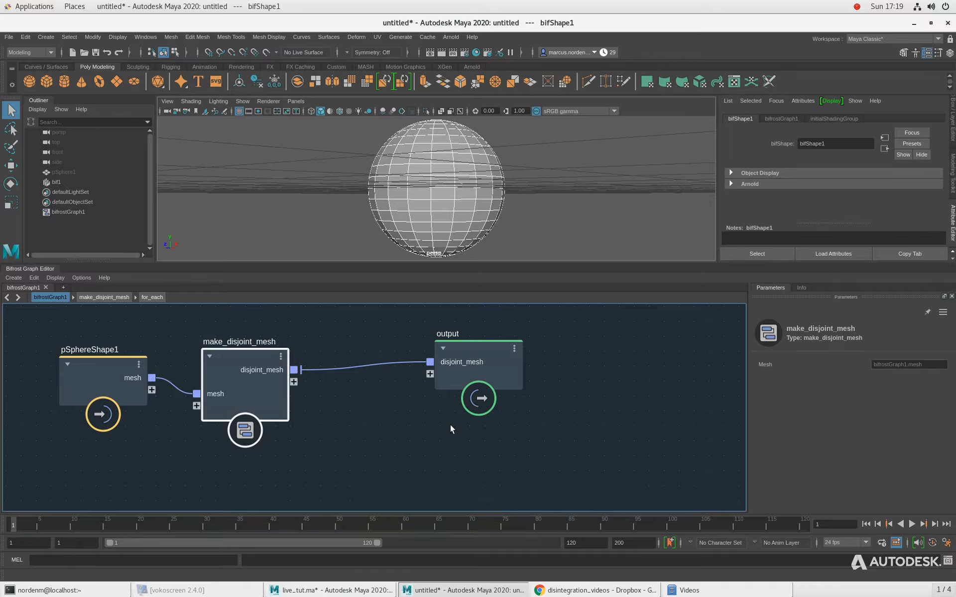
right_click_drag(450, 427, 399, 432, "alt")
middle_click_drag(422, 433, 352, 430, "alt")
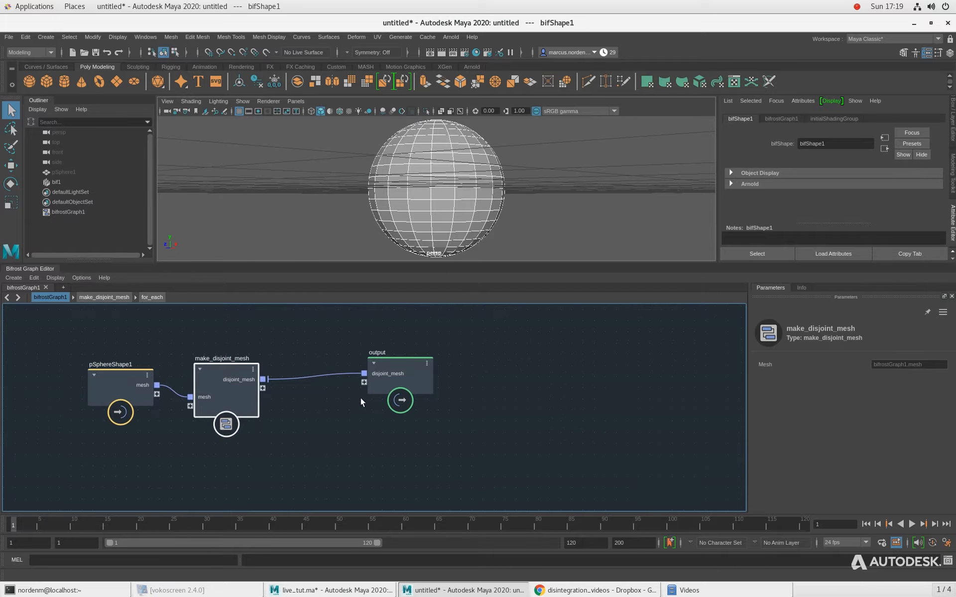
right_click_drag(389, 176, 461, 188, "alt")
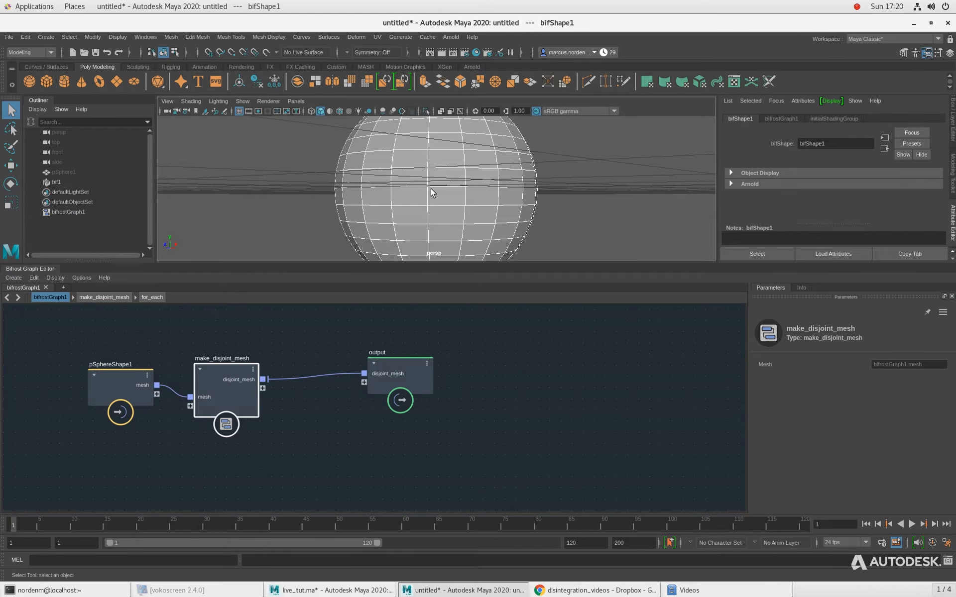
right_click_drag(553, 187, 490, 179, "alt")
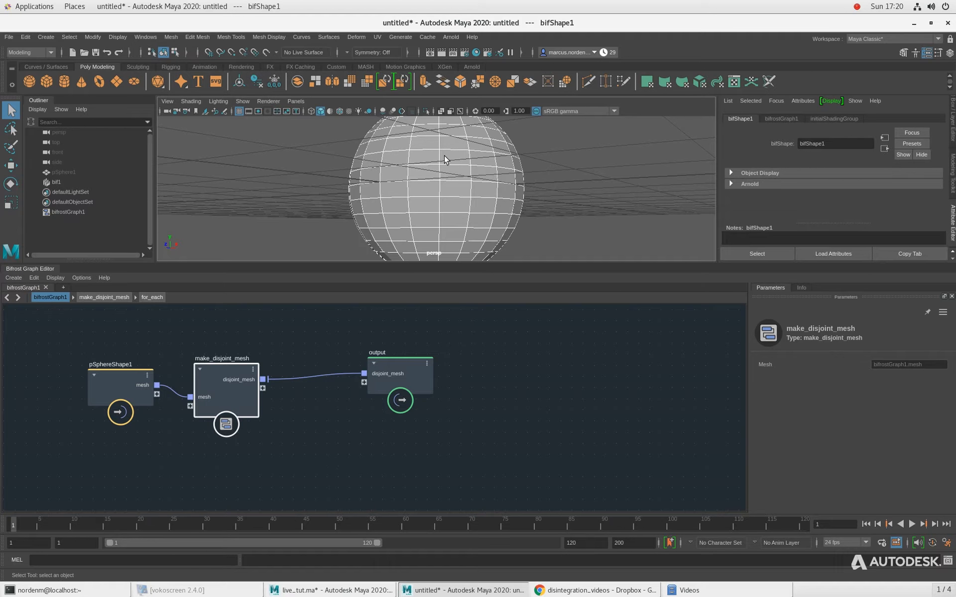
Move the output node farther away, add a get_point_position node, and connect make_disjoint_mesh's disjoint_mesh output to its geometry input
left_click_drag(371, 374, 512, 369)
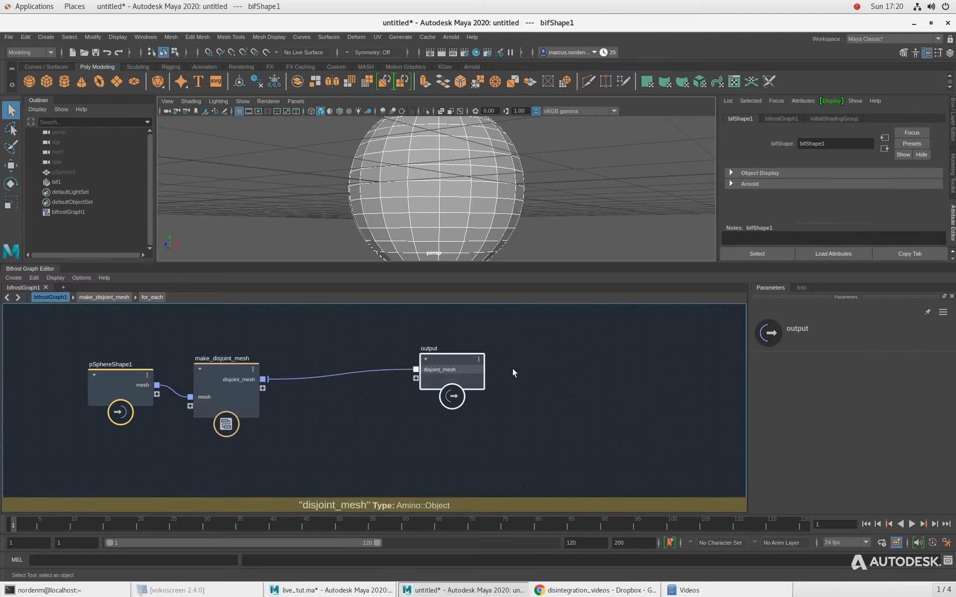
left_click(399, 433)
key("Tab")
type("get_poi")
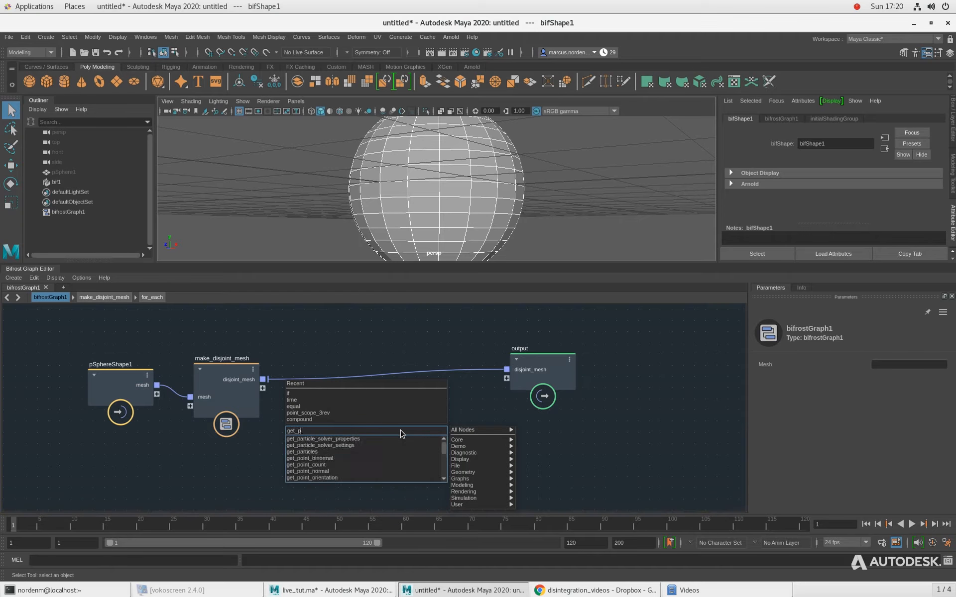
key("Down")
key("Down")
key("Down")
key("Down")
key("Return")
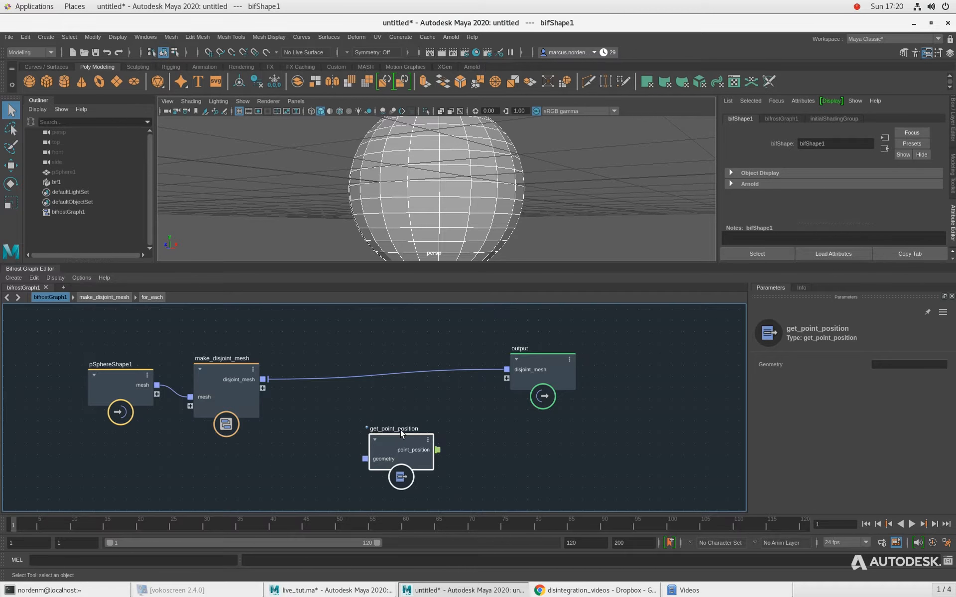
left_click_drag(262, 380, 370, 409)
Add a curl_noise node, rearrange the neighbouring nodes, and connect get_point_position's point_position output to its position input
left_click(489, 432)
key("Tab")
type("curl")
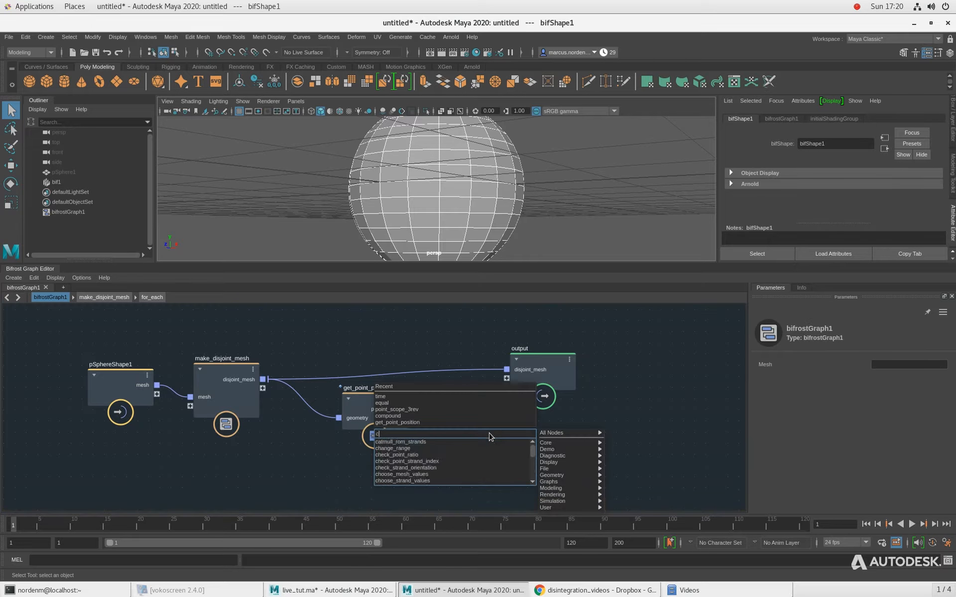
key("Down")
key("Down")
key("Return")
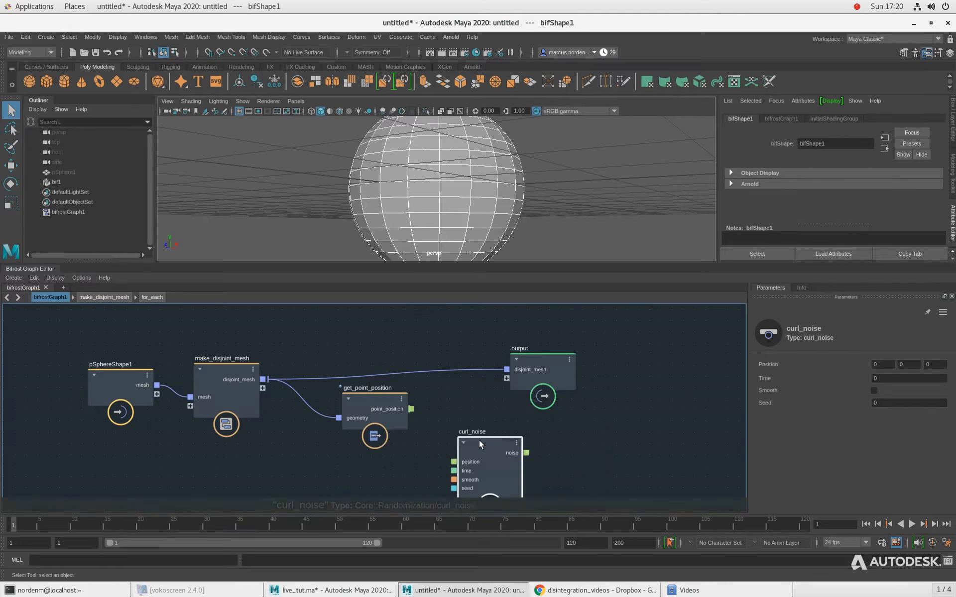
left_click_drag(535, 372, 589, 351)
left_click_drag(480, 466, 485, 428)
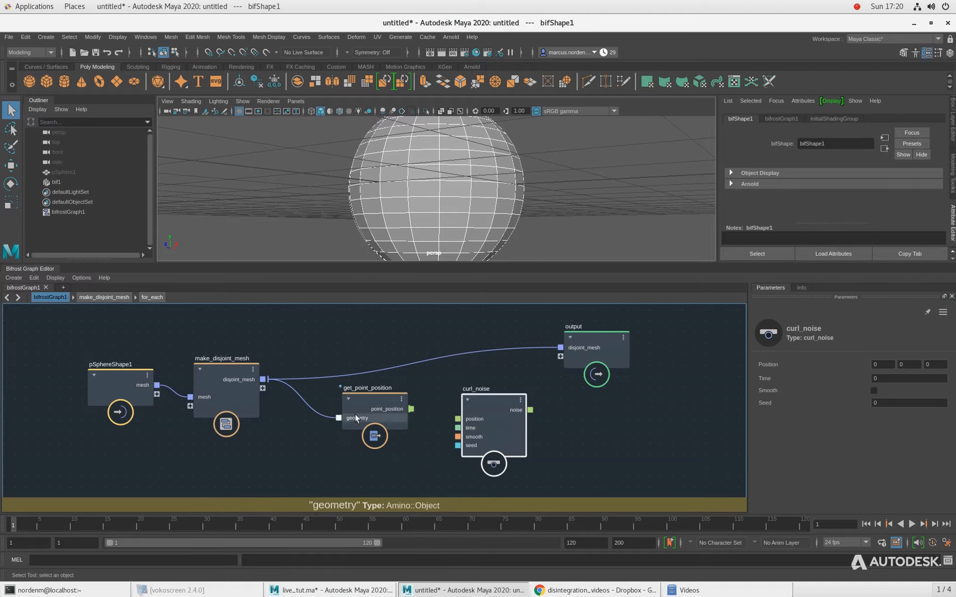
left_click_drag(354, 414, 321, 417)
left_click_drag(380, 413, 461, 404)
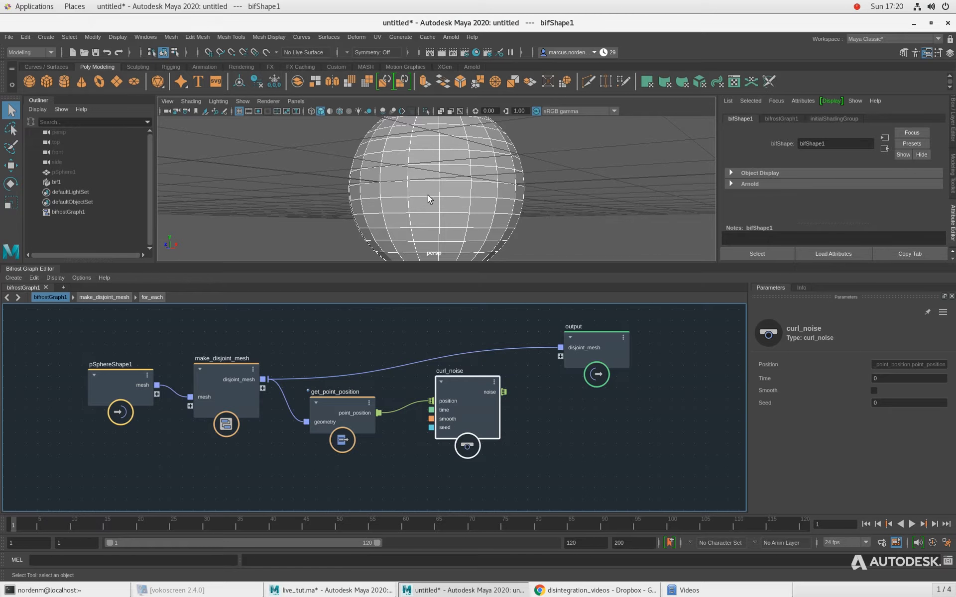
Shift make_disjoint_mesh and get_point_position upward and add a get_array_indices node below them
left_click_drag(239, 396, 231, 366)
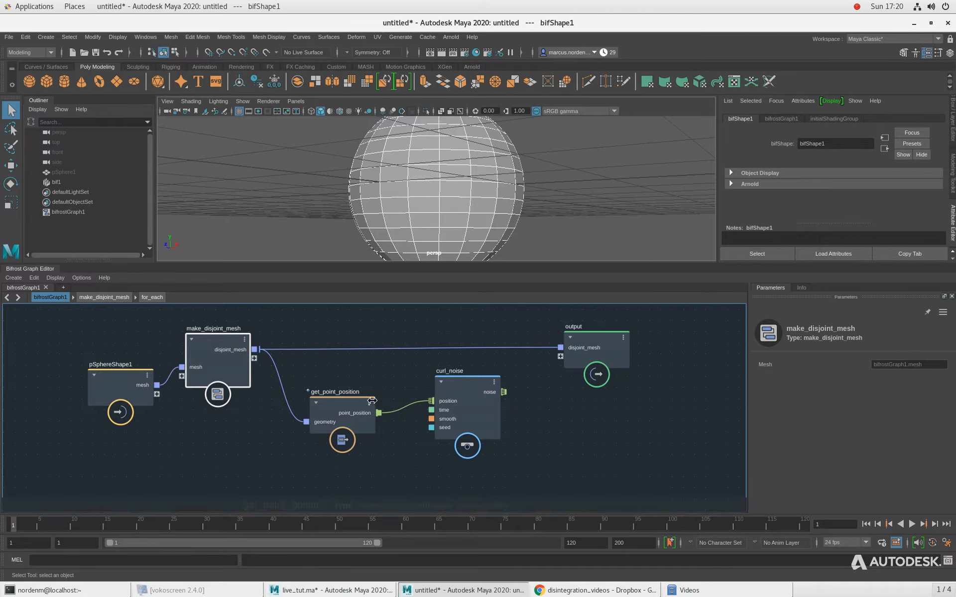
left_click_drag(351, 406, 352, 395)
left_click(339, 470)
key("Tab")
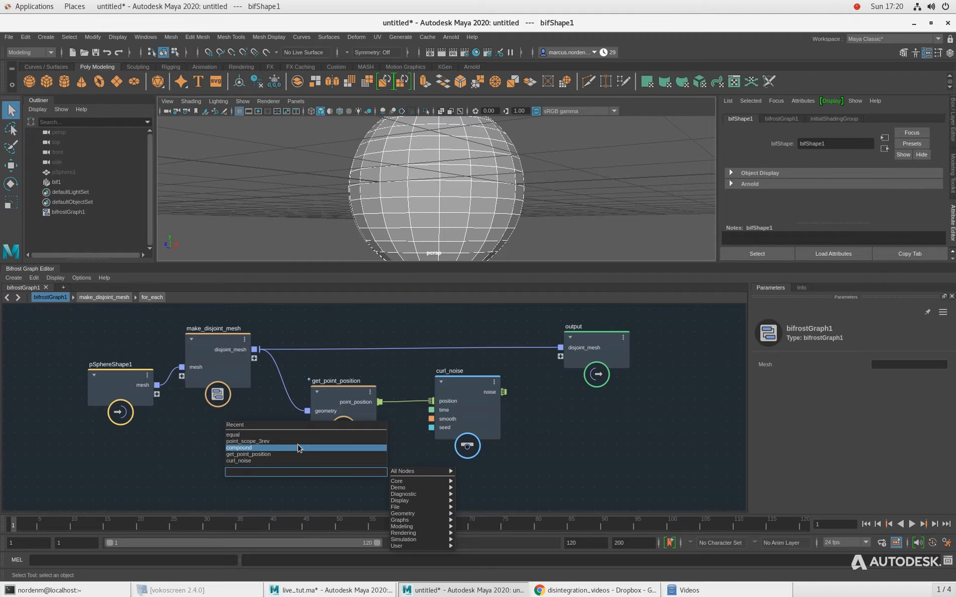
type("ind")
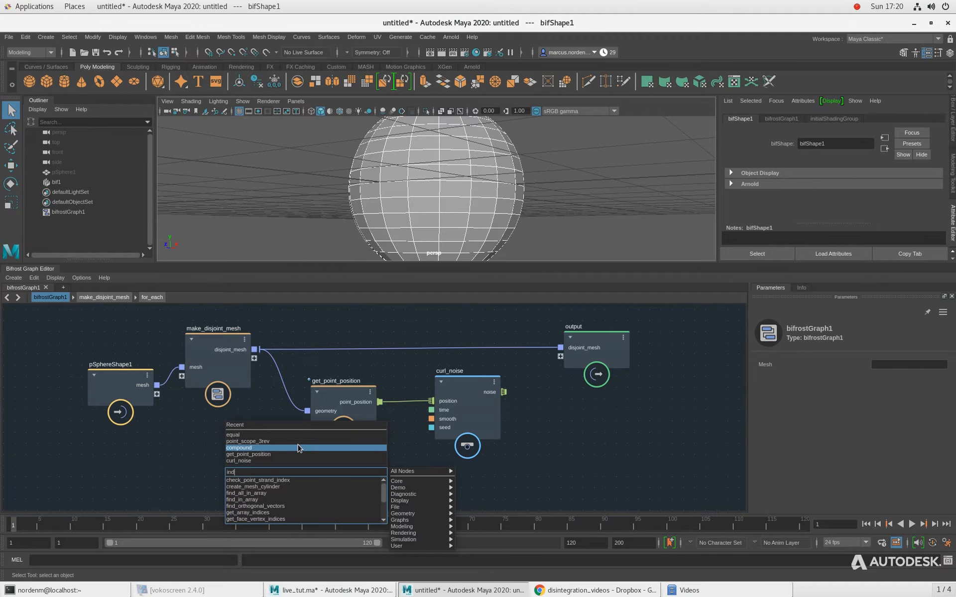
type("ce")
key("BackSpace")
key("BackSpace")
key("BackSpace")
key("BackSpace")
key("BackSpace")
type("get_")
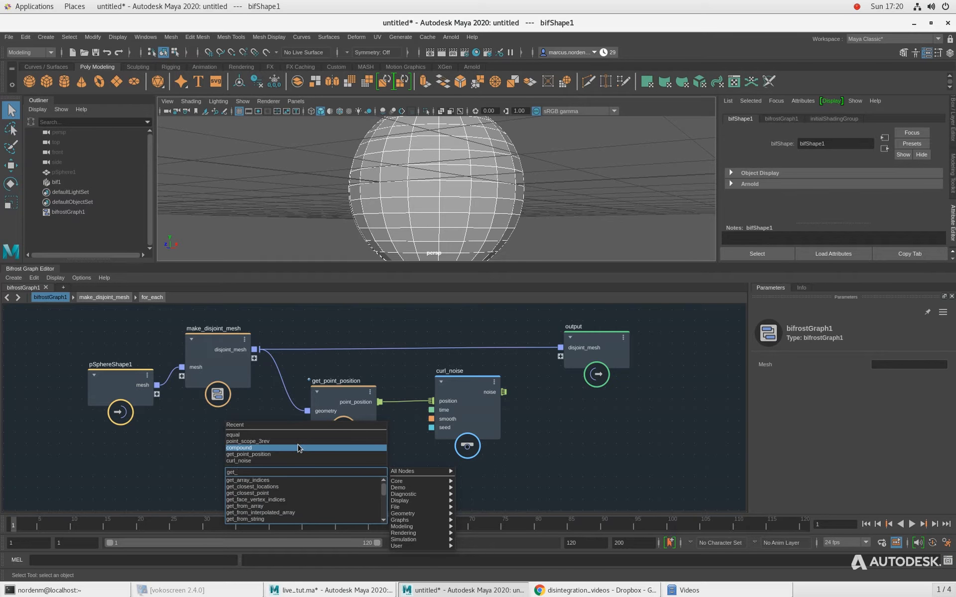
key("Return")
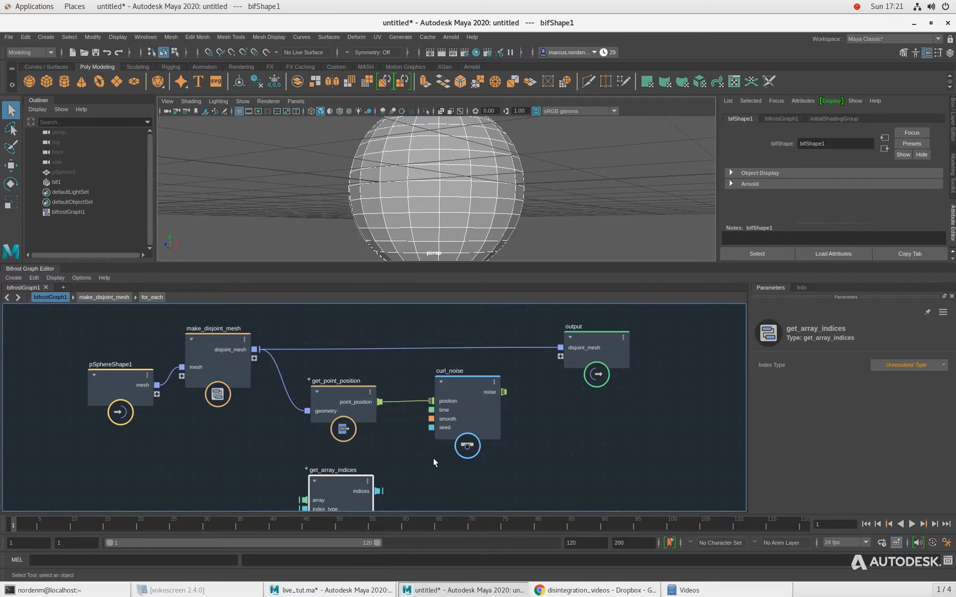
Connect get_point_position's point_position output to get_array_indices' array input, and its indices output to curl_noise's seed
middle_click_drag(433, 458, 360, 420)
left_click_drag(321, 365, 324, 452)
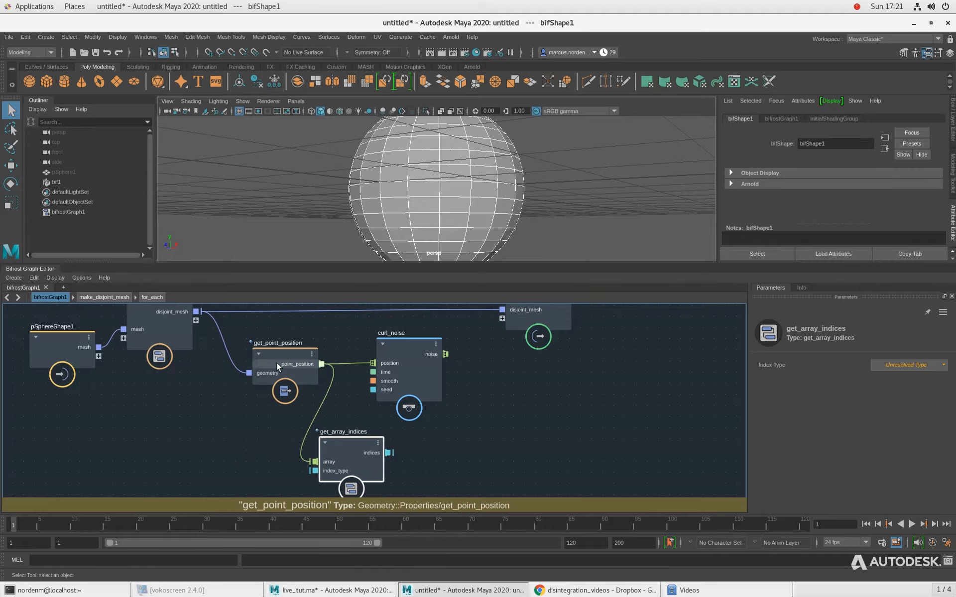
left_click_drag(277, 367, 251, 365)
left_click_drag(368, 446, 373, 389)
Place an add node between curl_noise and output, and feed it curl_noise's noise and get_point_position's point_position
middle_click_drag(465, 407, 444, 425)
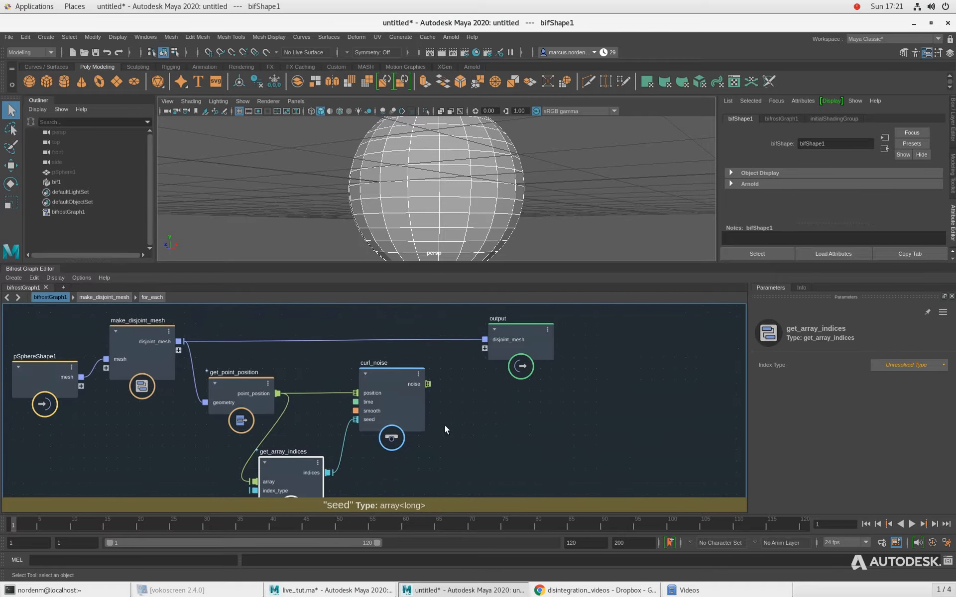
key("Tab")
type("add")
key("Return")
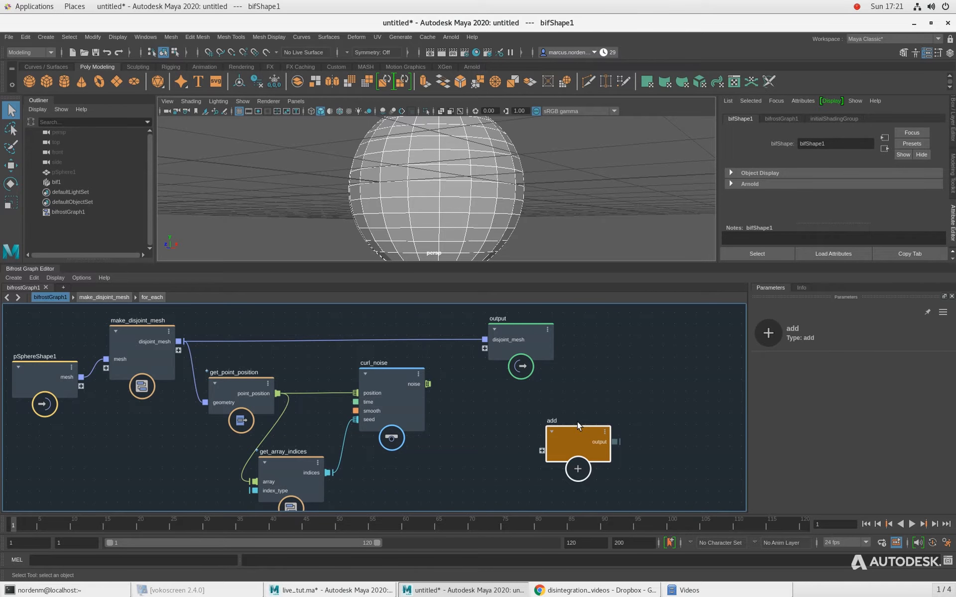
left_click_drag(424, 384, 539, 449)
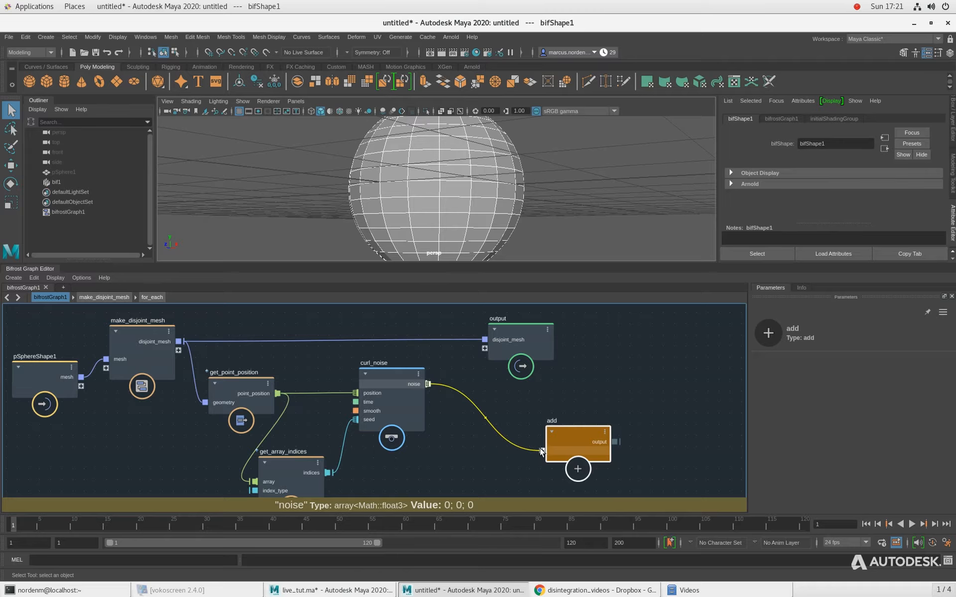
left_click(529, 339)
left_click_drag(529, 339, 638, 342)
left_click_drag(566, 430, 507, 387)
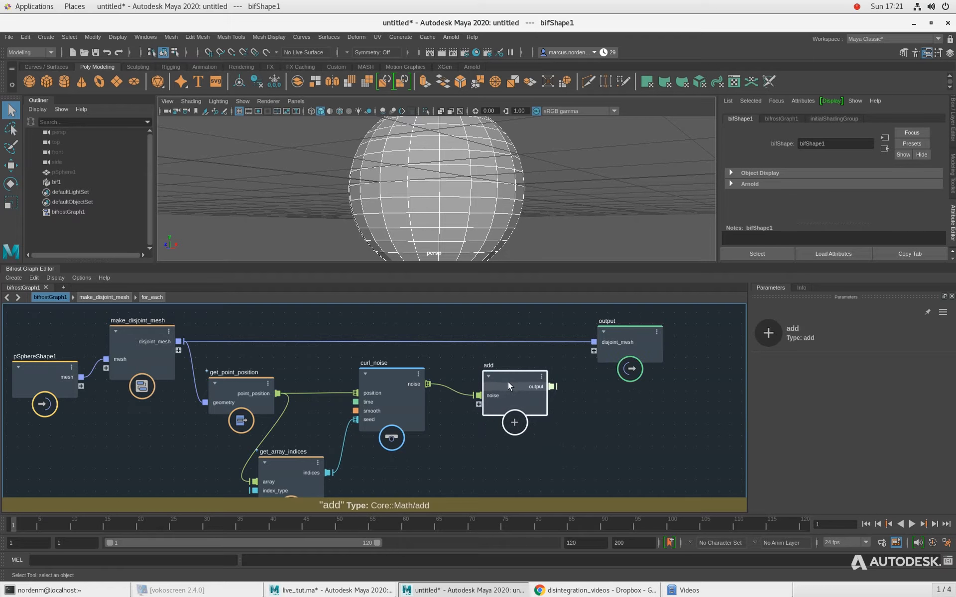
middle_click_drag(457, 454, 452, 432)
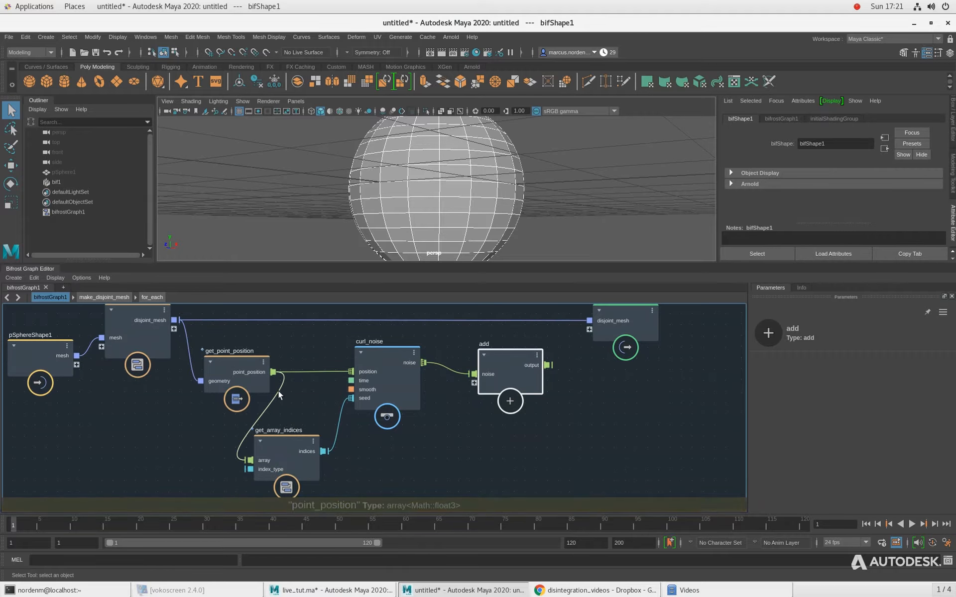
left_click_drag(272, 372, 486, 383)
Add a set_point_position node to the graph below the output node
left_click(603, 438)
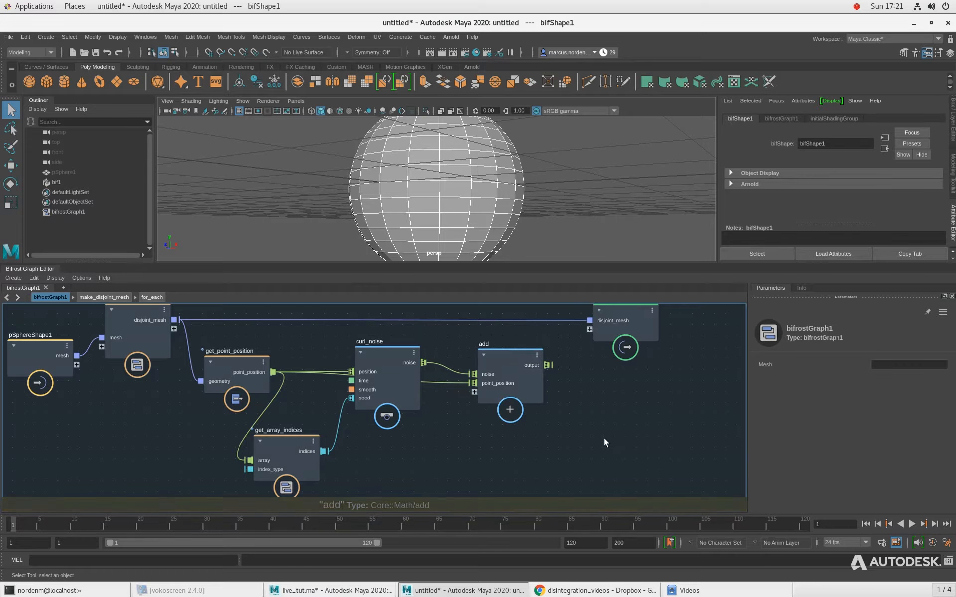
key("s")
key("e")
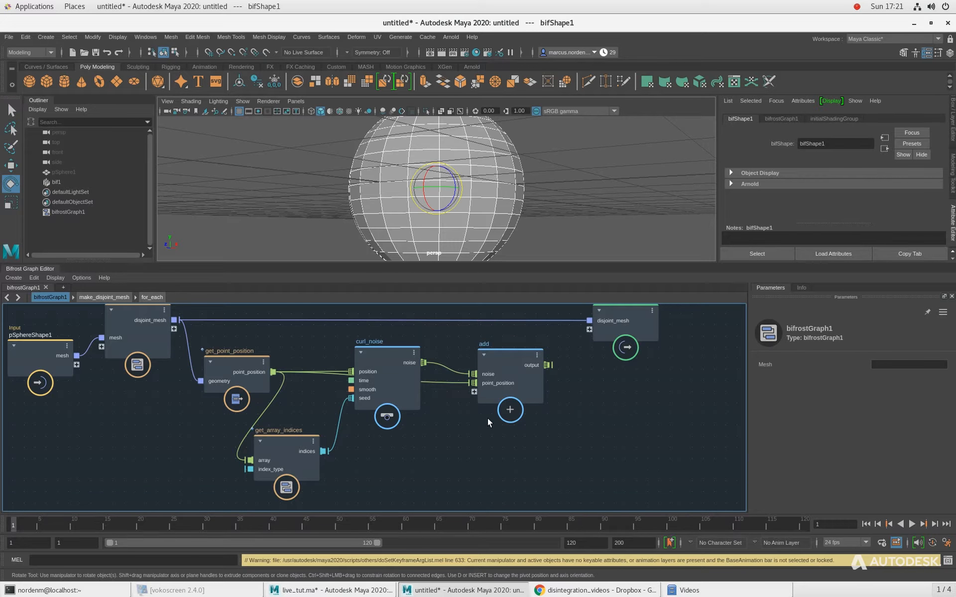
key("Tab")
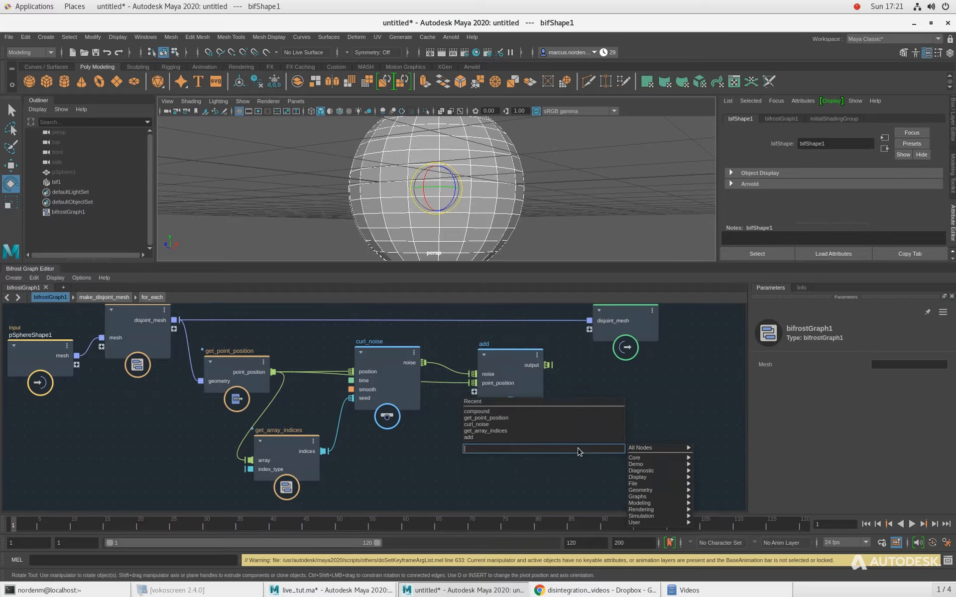
type("set_")
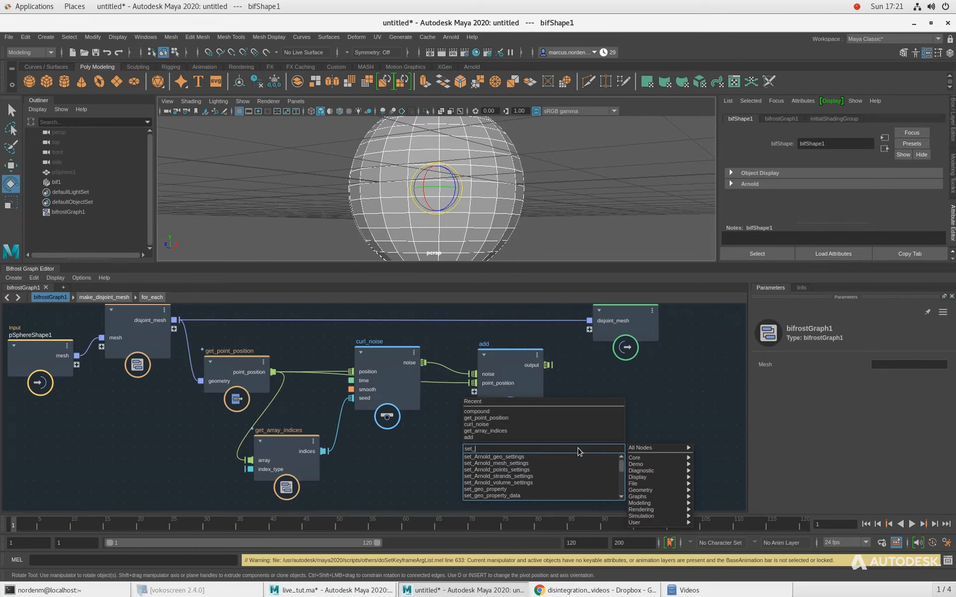
type("po")
key("Down")
key("Down")
key("Down")
key("Down")
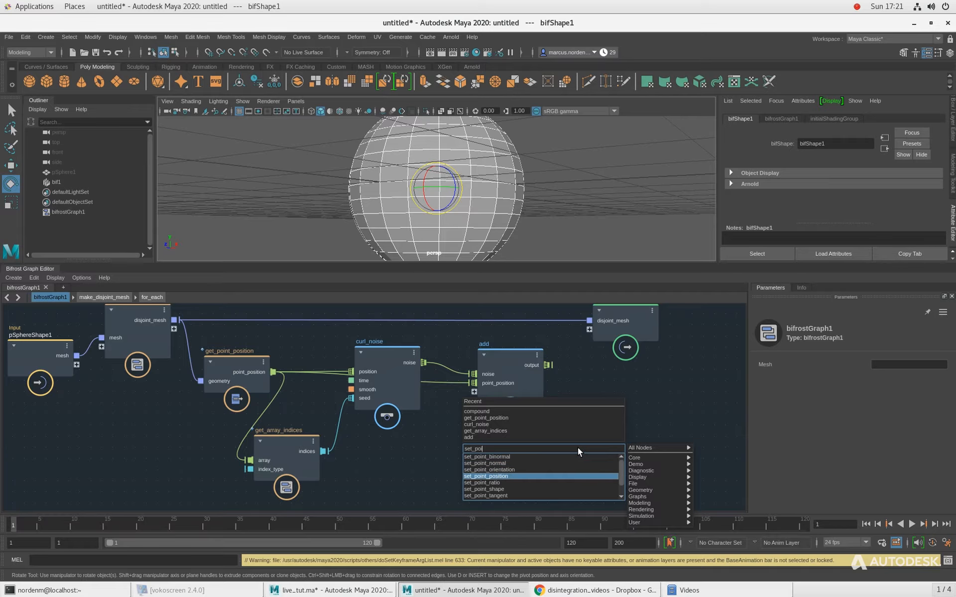
key("Return")
Arrange set_point_position and output beyond the add node, and connect add's output to set_point_position's positions input
middle_click_drag(505, 440, 410, 493, "alt")
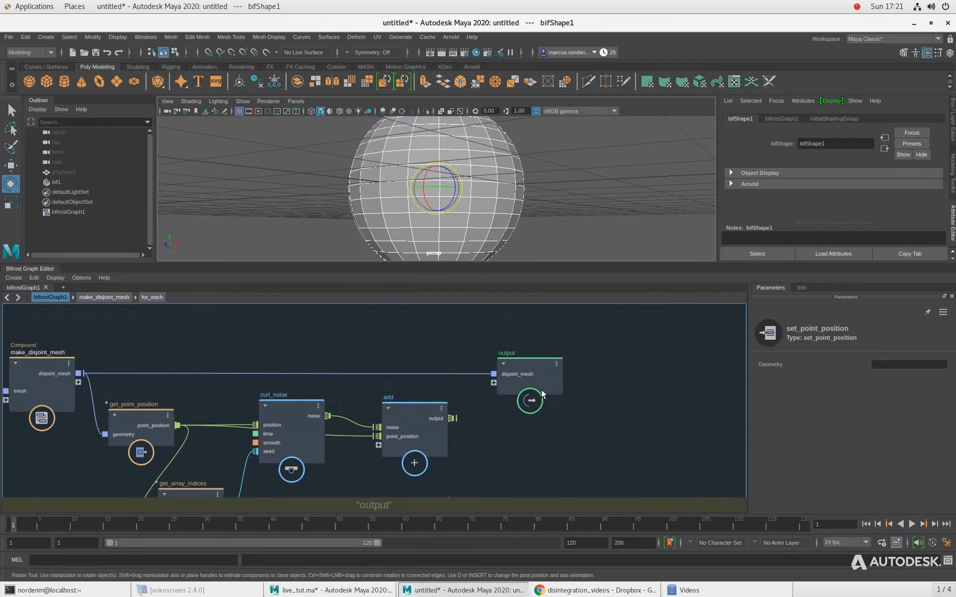
left_click_drag(542, 393, 572, 362)
middle_click_drag(517, 475, 527, 409, "alt")
left_click_drag(517, 440, 578, 349)
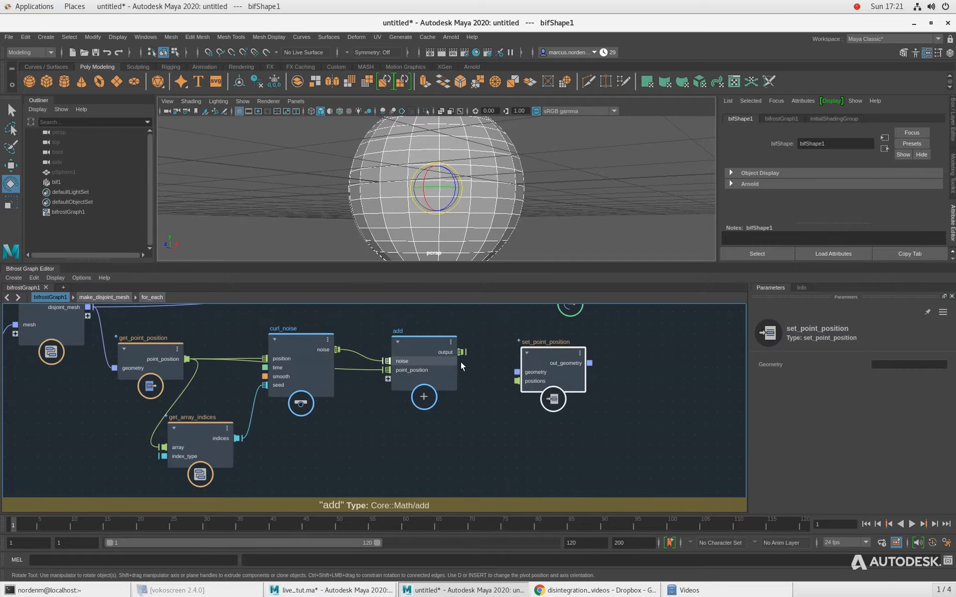
left_click_drag(461, 352, 517, 381)
middle_click_drag(497, 347, 573, 401, "alt")
left_click_drag(611, 407, 604, 382)
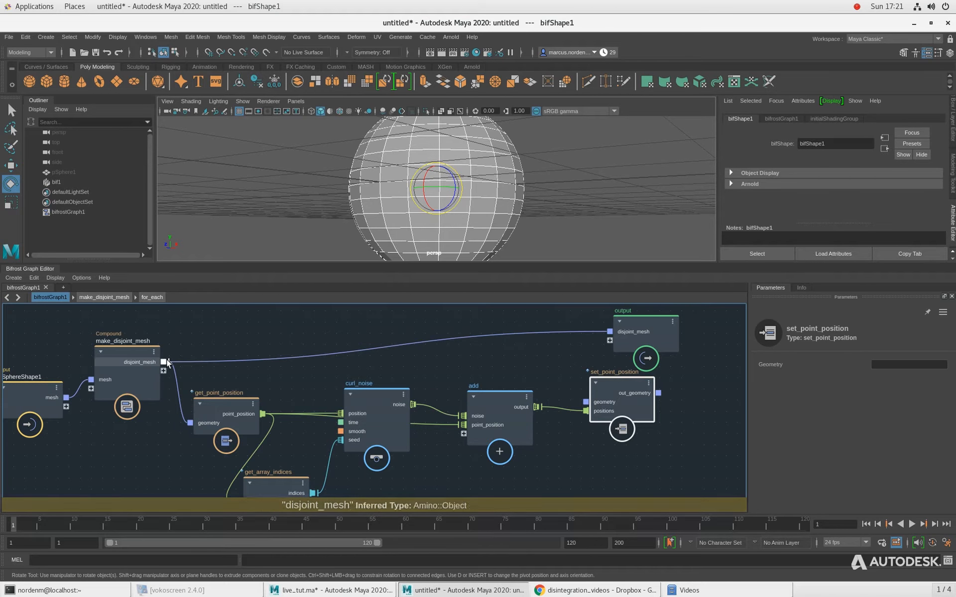
Connect make_disjoint_mesh's disjoint_mesh to set_point_position's geometry input, and its out_geometry to the output node's disjoint_mesh port
left_click_drag(167, 362, 586, 401)
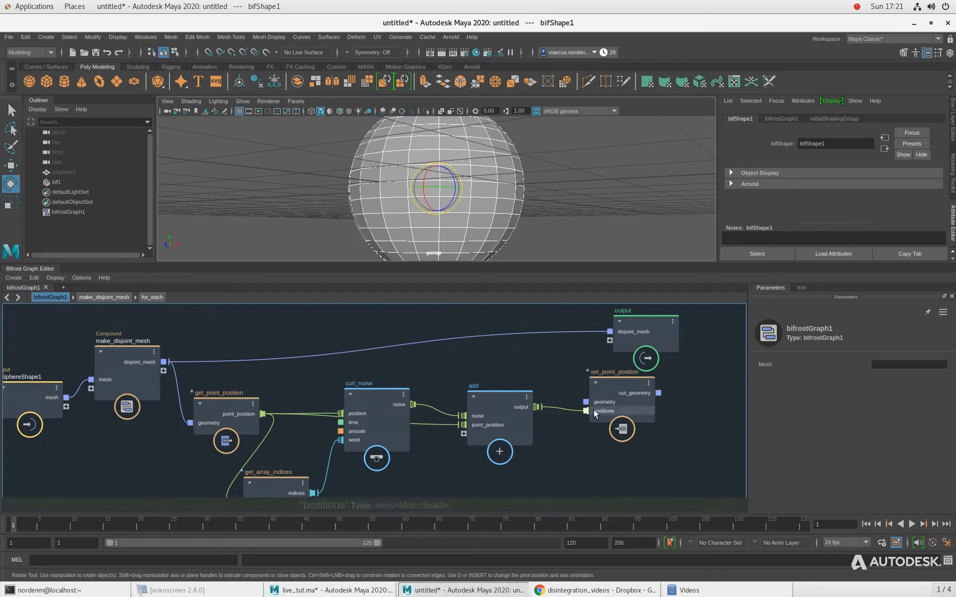
left_click_drag(506, 424, 509, 438)
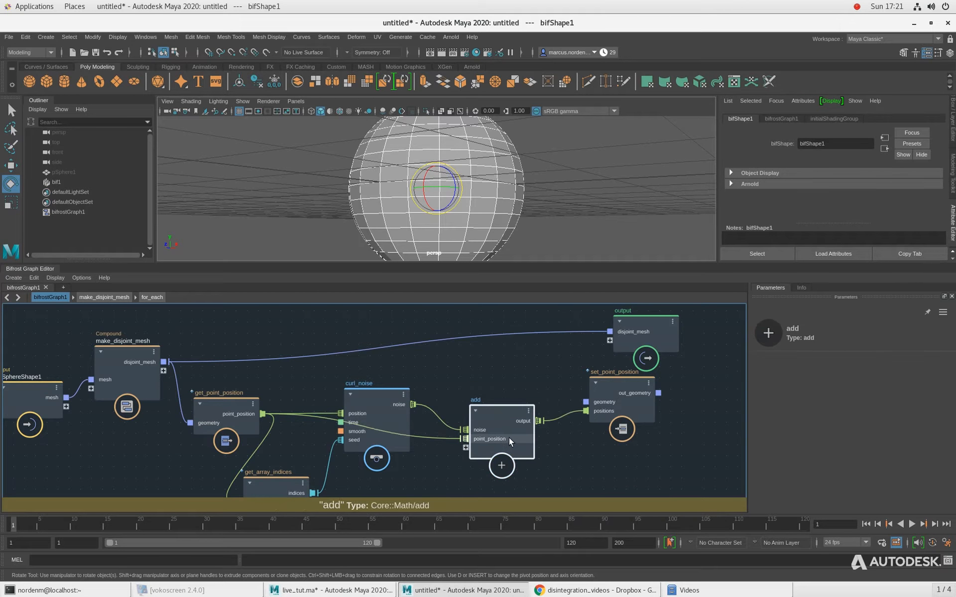
left_click_drag(399, 413, 397, 419)
left_click_drag(164, 363, 586, 403)
middle_click_drag(557, 376, 443, 394, "alt")
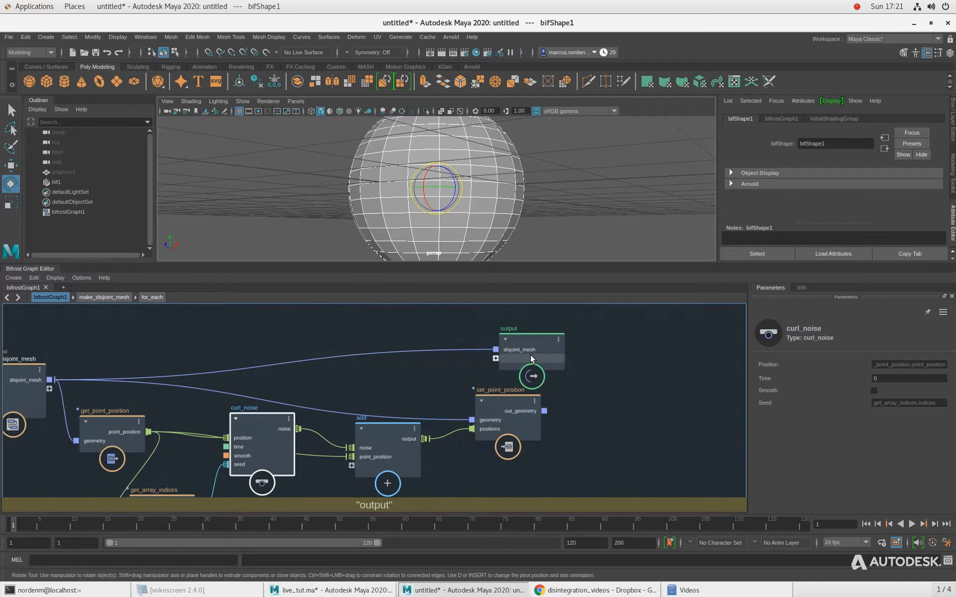
left_click_drag(530, 355, 620, 354)
left_click_drag(512, 420, 623, 367)
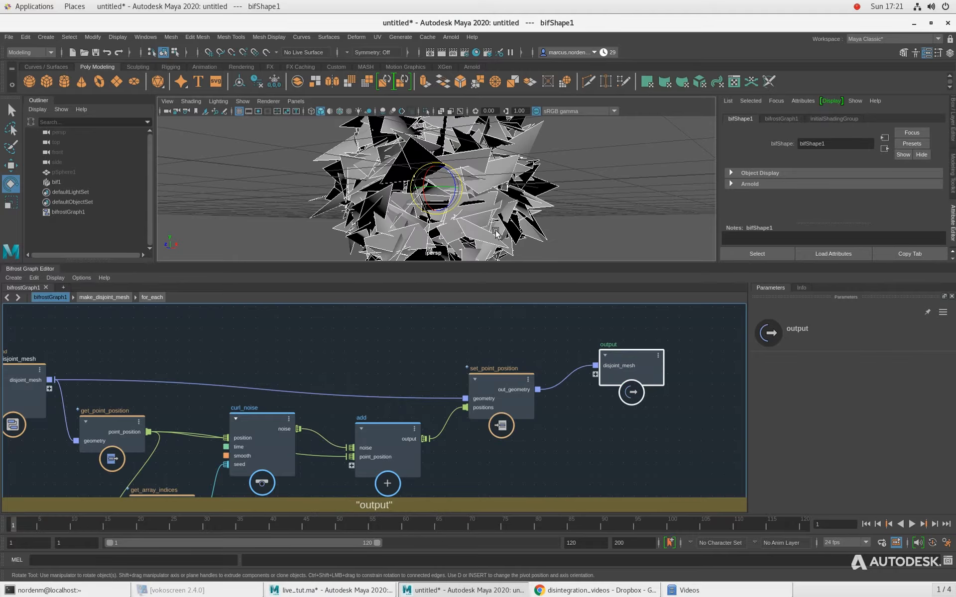
Examine the noise-displaced sphere in the viewport from several angles and distances
left_click(622, 194)
left_click_drag(416, 189, 430, 190, "alt")
left_click(430, 190)
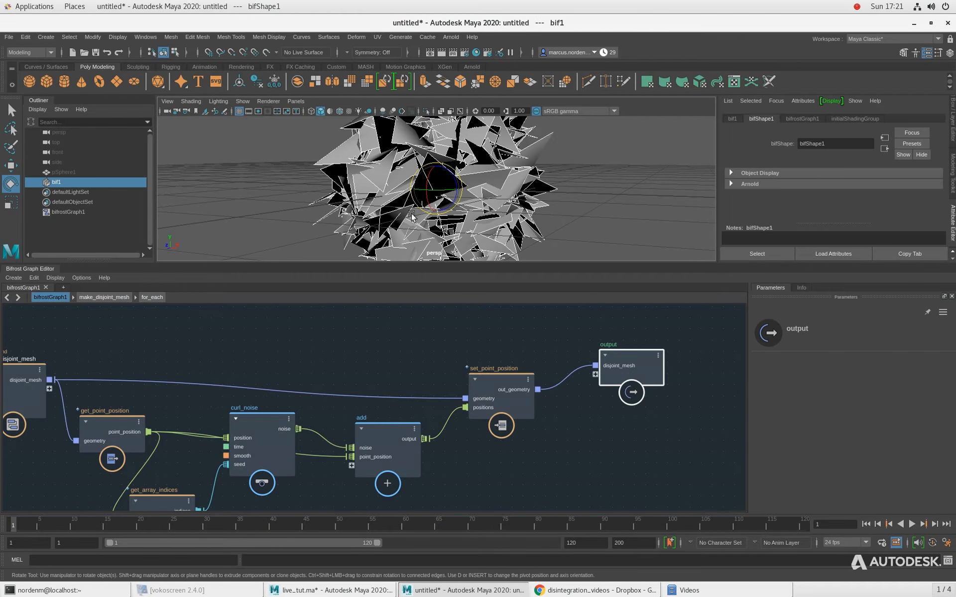
right_click_drag(431, 191, 514, 195, "alt")
left_click_drag(513, 195, 574, 204, "alt")
key("q")
right_click_drag(572, 200, 415, 200, "alt")
Rearrange the get_point_position, get_array_indices and curl_noise nodes to spread the graph out
middle_click_drag(392, 341, 473, 302, "alt")
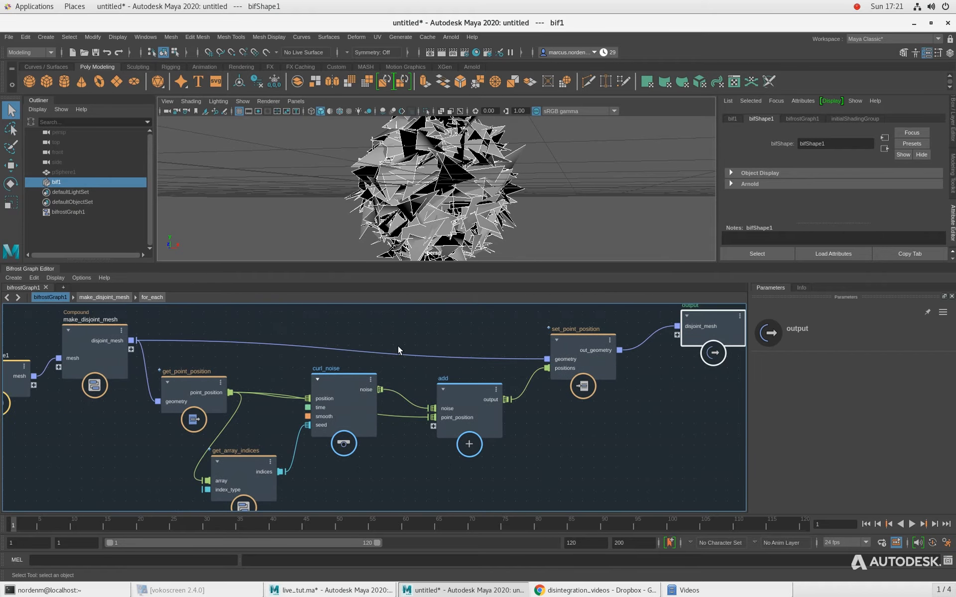
scroll(398, 346, "down", 3)
left_click_drag(312, 425, 366, 407)
left_click_drag(260, 388, 261, 373)
Add a float value node below the add node and set its value to 0.1
left_click(466, 470)
key("Tab")
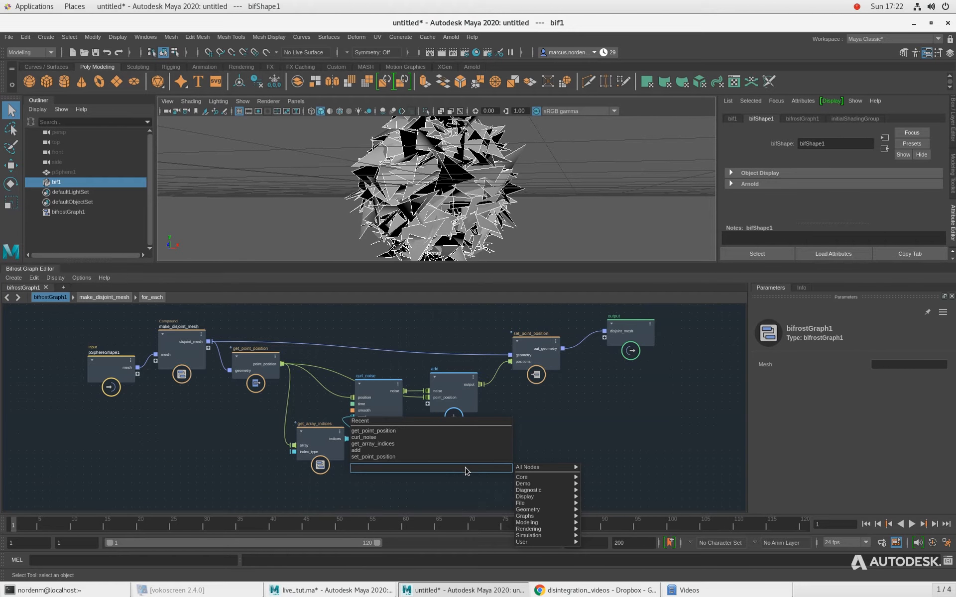
type("float")
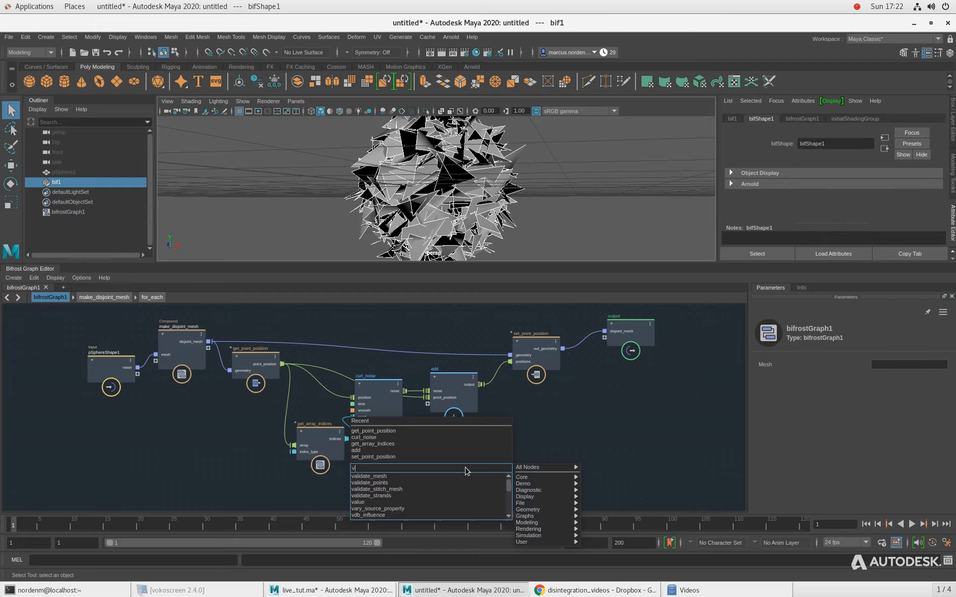
key("Return")
left_click(818, 392)
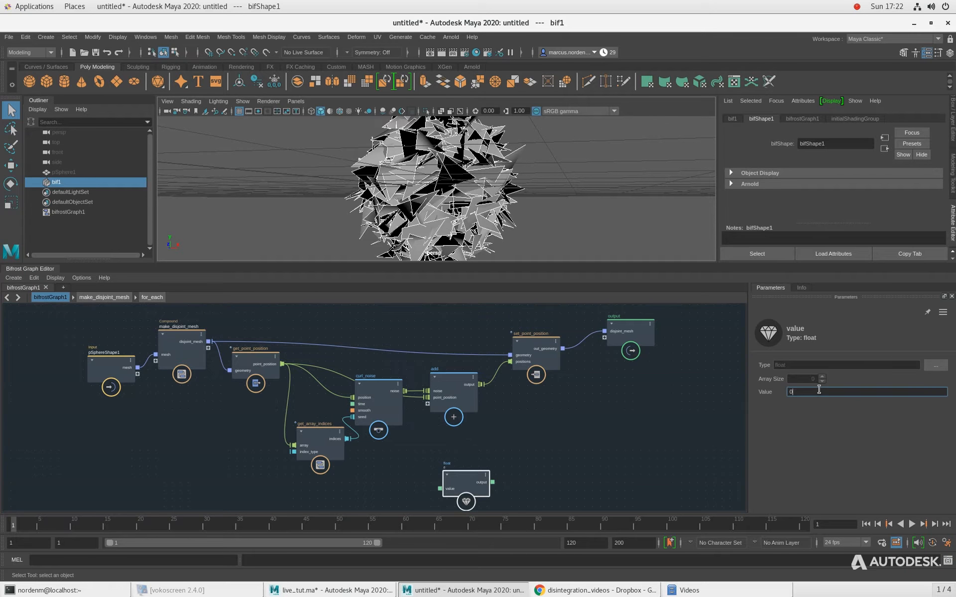
Add a multiply node to the graph between curl_noise and the add node
right_click_drag(466, 427, 488, 445, "alt")
middle_click_drag(524, 430, 521, 418, "alt")
left_click(520, 417)
key("Tab")
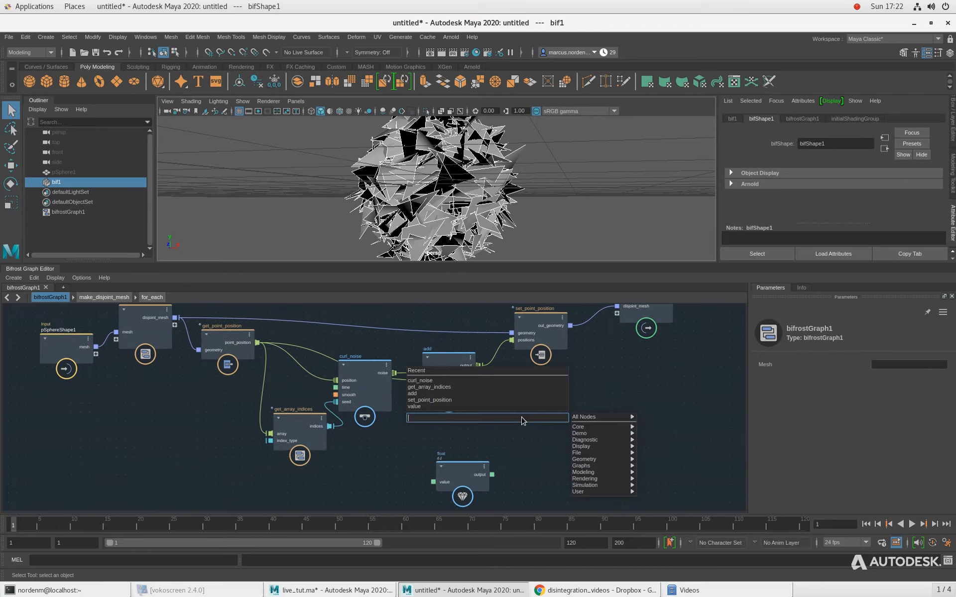
type("mul")
key("Up")
key("Down")
key("Down")
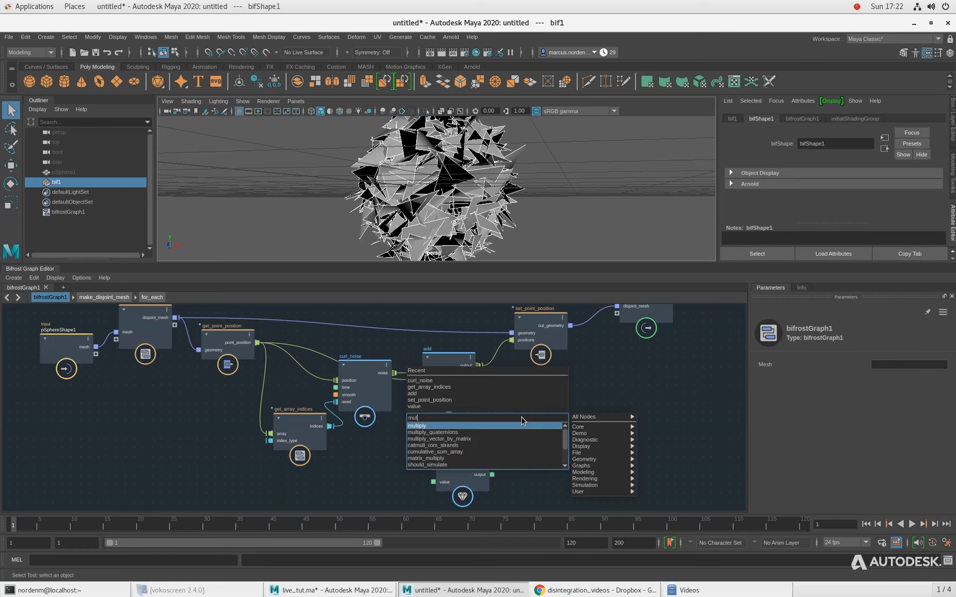
key("Return")
Move add, curl_noise and get_array_indices apart to make room around the multiply node
scroll(443, 424, "up", 1)
left_click_drag(440, 379, 457, 367)
left_click_drag(355, 386, 354, 409)
left_click_drag(270, 427, 198, 422)
Connect curl_noise's noise and the float value's output to multiply, and multiply's output to add's noise input
left_click_drag(351, 407, 477, 433)
left_click_drag(480, 474, 479, 441)
left_click_drag(384, 463, 350, 478)
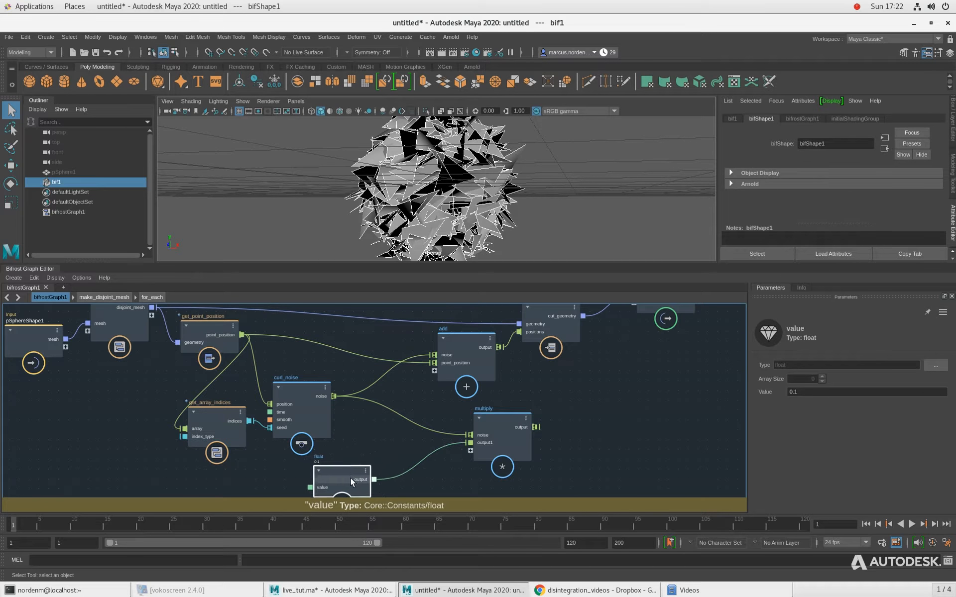
left_click_drag(488, 440, 434, 354)
left_click_drag(508, 180, 414, 178, "alt")
scroll(487, 179, "down", 5)
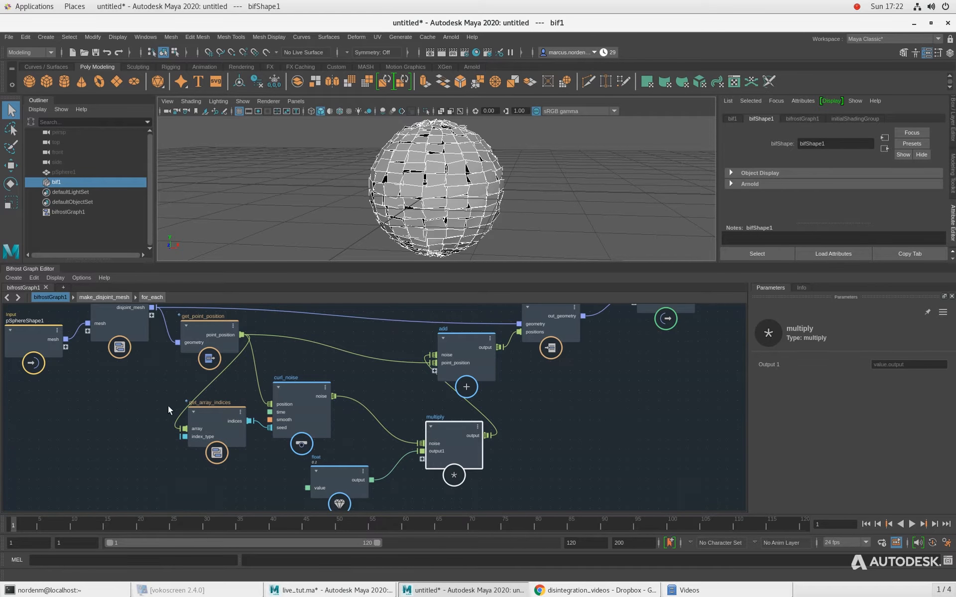
Turn off the display of node types in the Bifrost graph
middle_click_drag(138, 398, 145, 415)
scroll(282, 382, "up", 1)
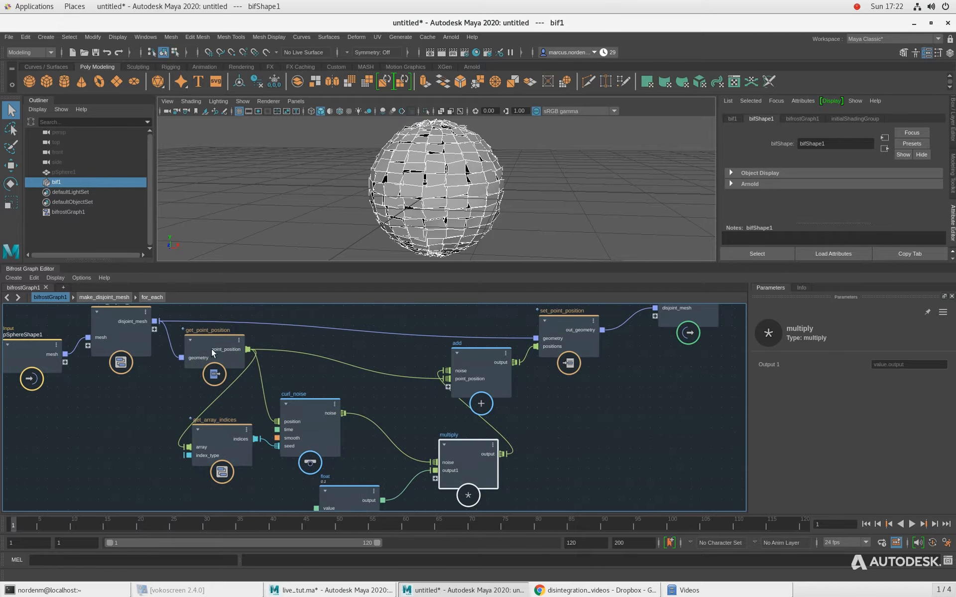
left_click(91, 278)
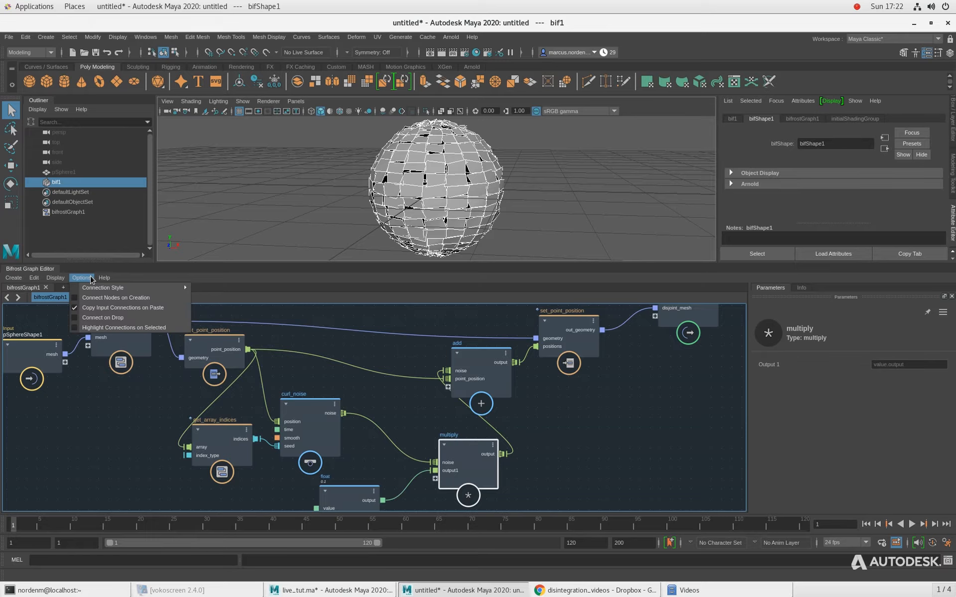
mouse_move(48, 281)
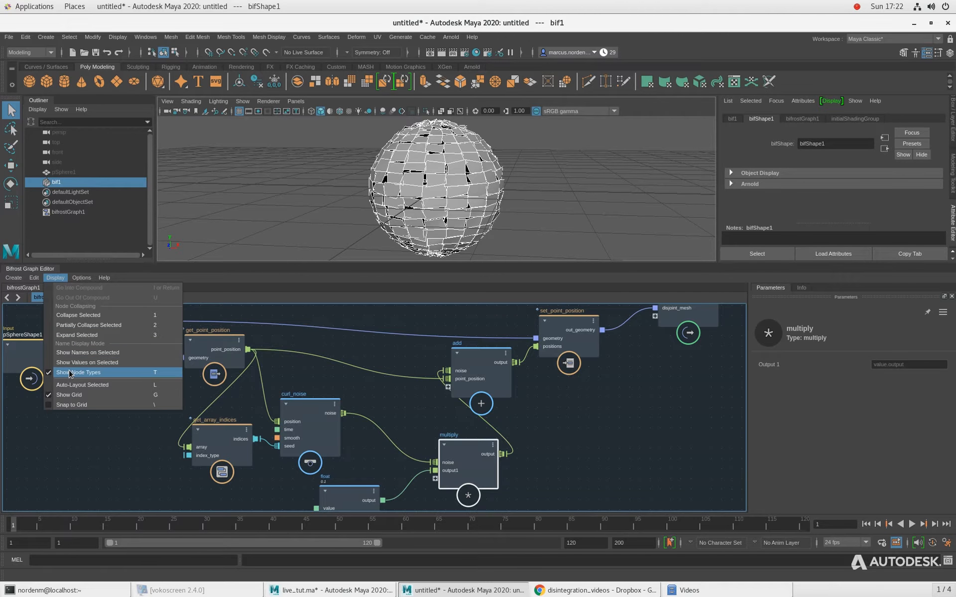
left_click(114, 374)
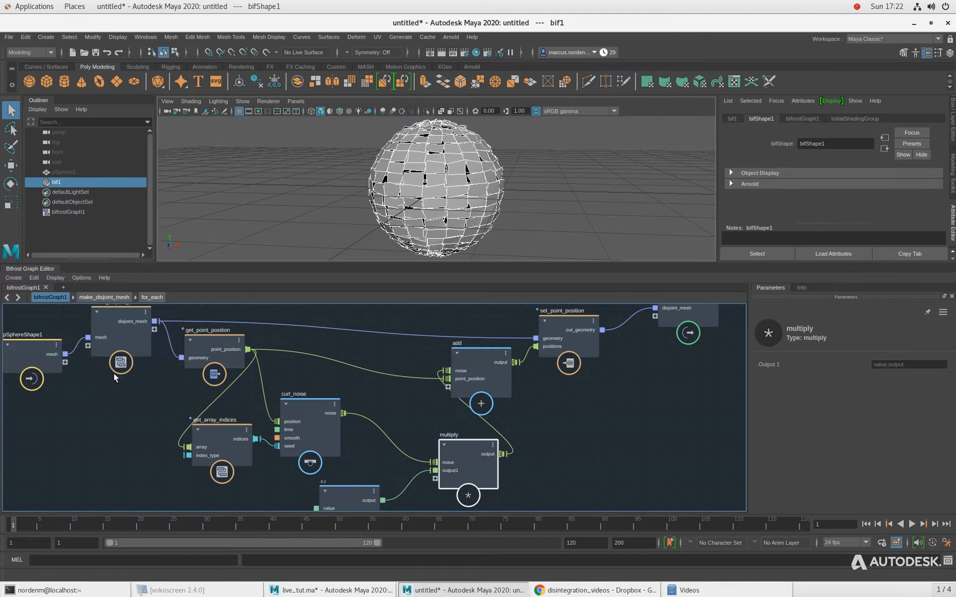
Move the multiply node slightly closer to curl_noise
scroll(350, 397, "down", 1)
middle_click_drag(351, 397, 373, 403)
left_click(372, 403)
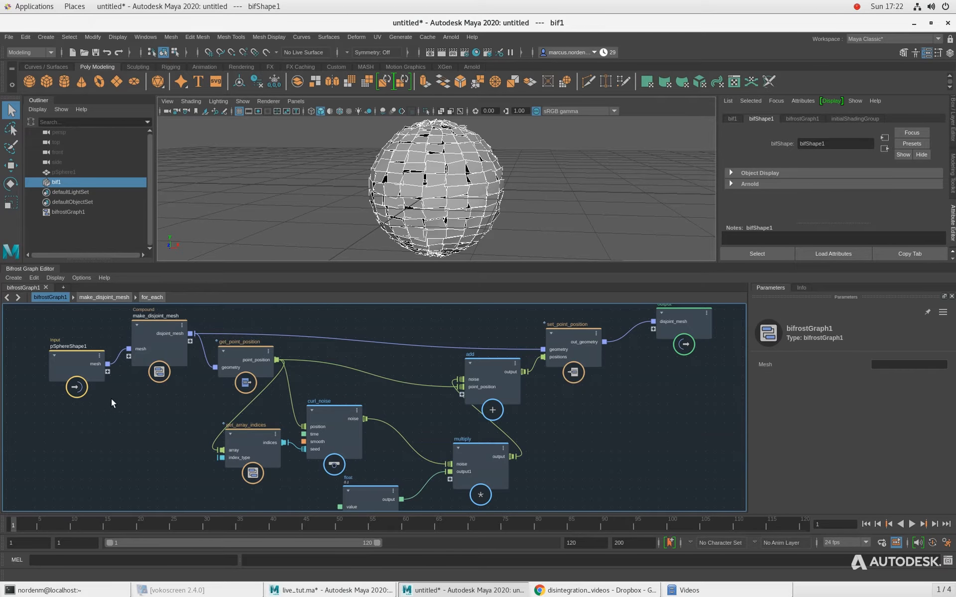
middle_click_drag(111, 399, 153, 441)
scroll(156, 340, "up", 3)
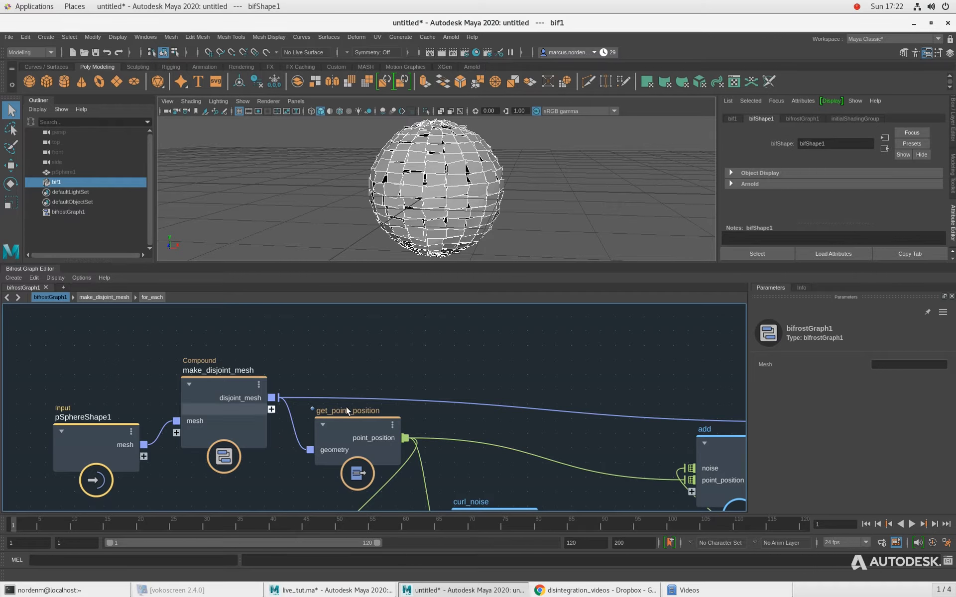
key("a")
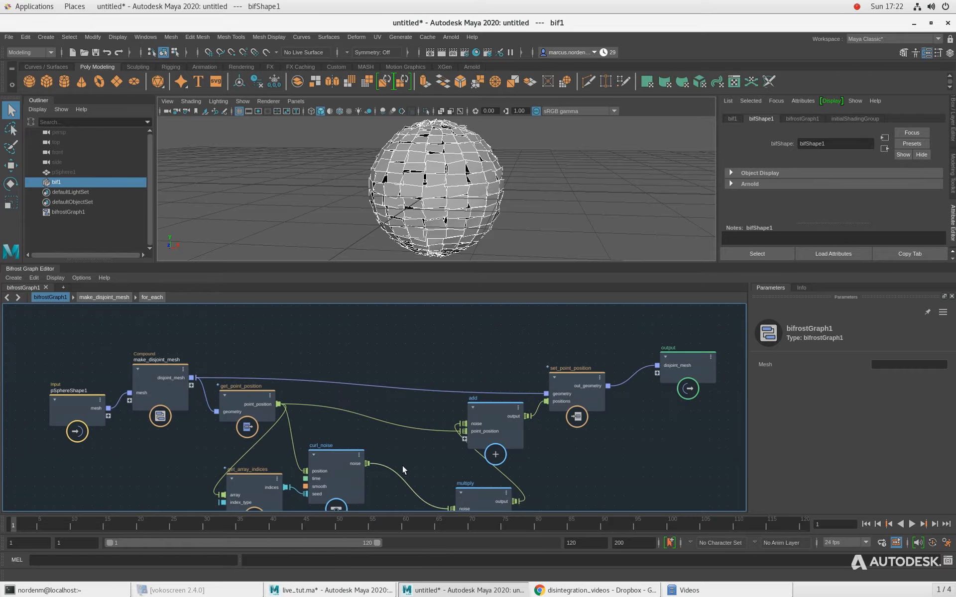
middle_click_drag(413, 469, 382, 420, "alt")
right_click_drag(551, 427, 538, 450, "alt")
middle_click_drag(539, 450, 503, 470, "alt")
left_click_drag(417, 489, 393, 485)
left_click(501, 475)
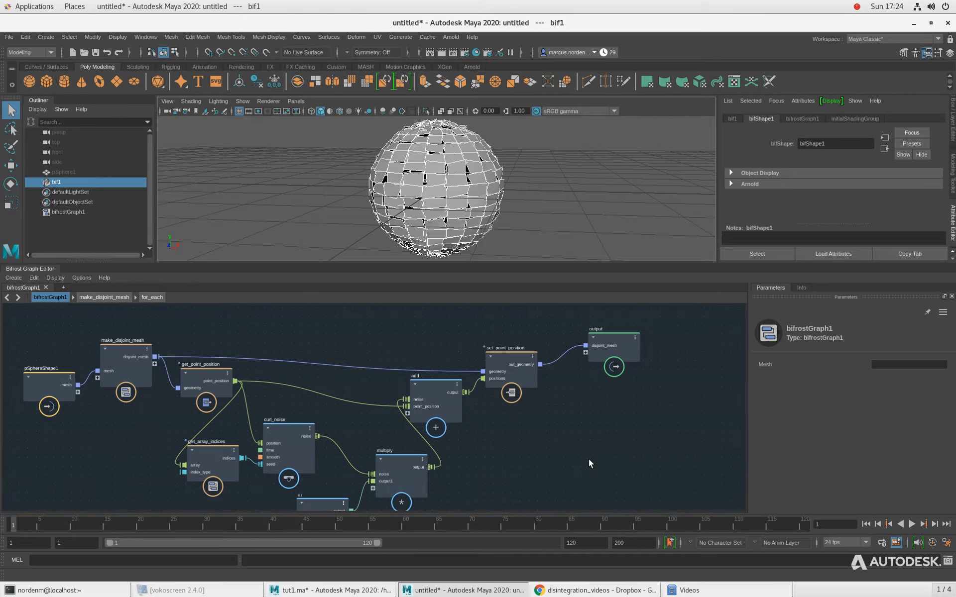
Move pSphereShape1 and make_disjoint_mesh to tidy the start of the graph
mouse_move(425, 207)
left_mouse_down("alt")
mouse_move(436, 210)
mouse_move(420, 209)
mouse_move(423, 198)
left_mouse_up("alt")
right_click_drag(423, 198, 404, 182, "alt")
left_click_drag(404, 182, 411, 181, "alt")
middle_click_drag(290, 332, 348, 334, "alt")
left_click_drag(97, 393, 63, 379)
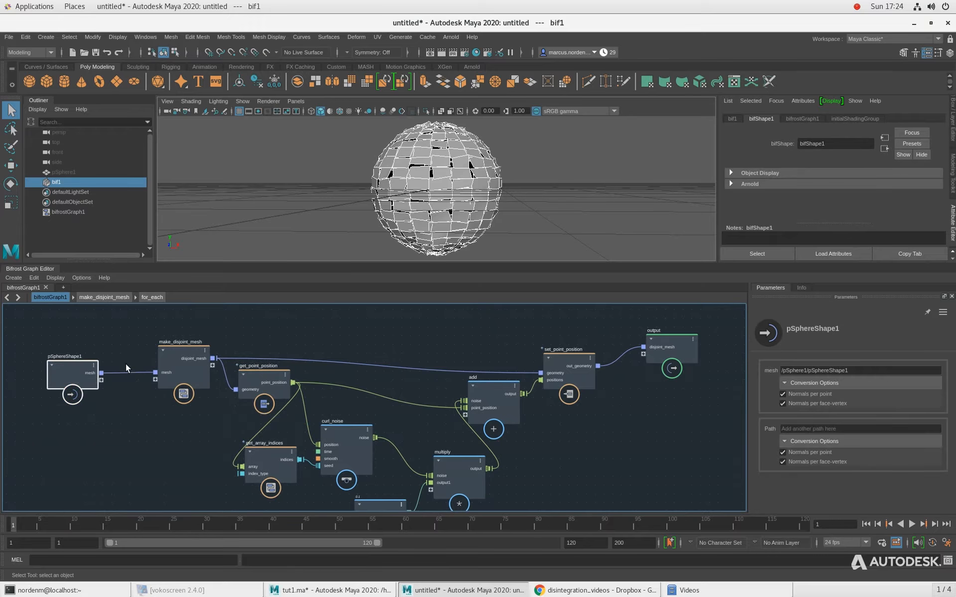
left_click_drag(164, 355, 186, 342)
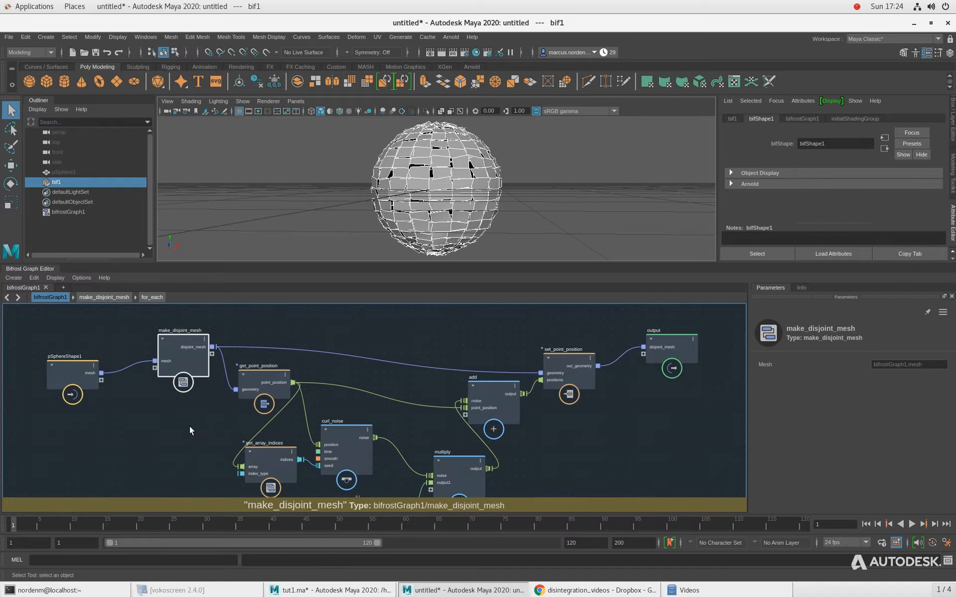
scroll(177, 436, "up", 1)
middle_click_drag(184, 432, 184, 435, "alt")
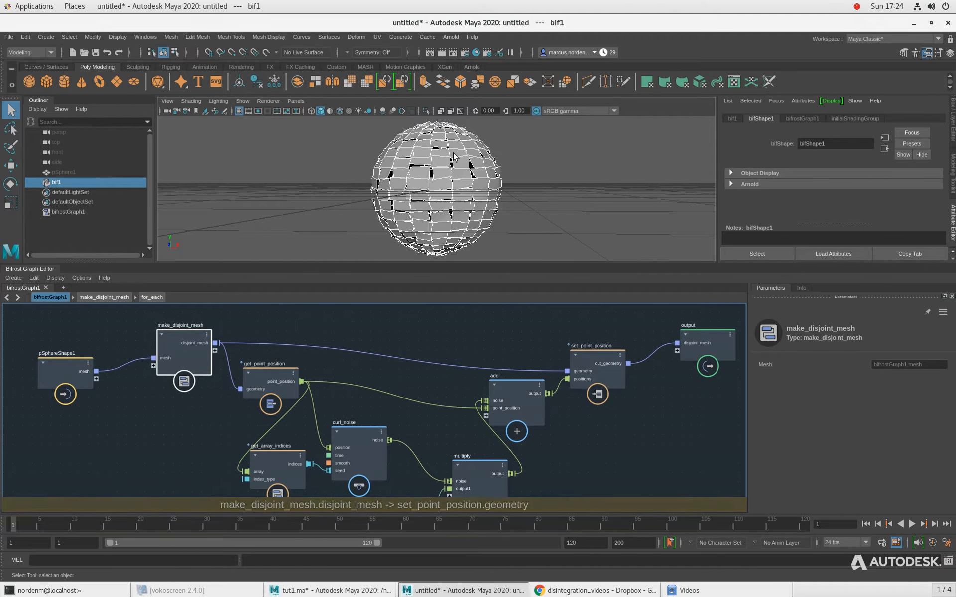
Select pSphere1 in the scene and open the make_disjoint_mesh compound to view its inner nodes
left_click(88, 173)
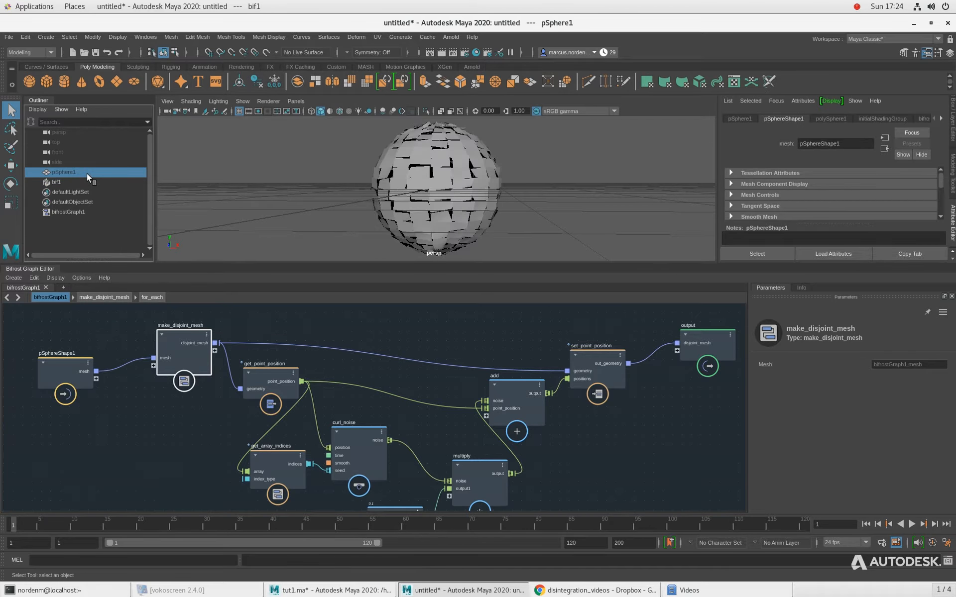
double_click(188, 344)
scroll(185, 349, "up", 4)
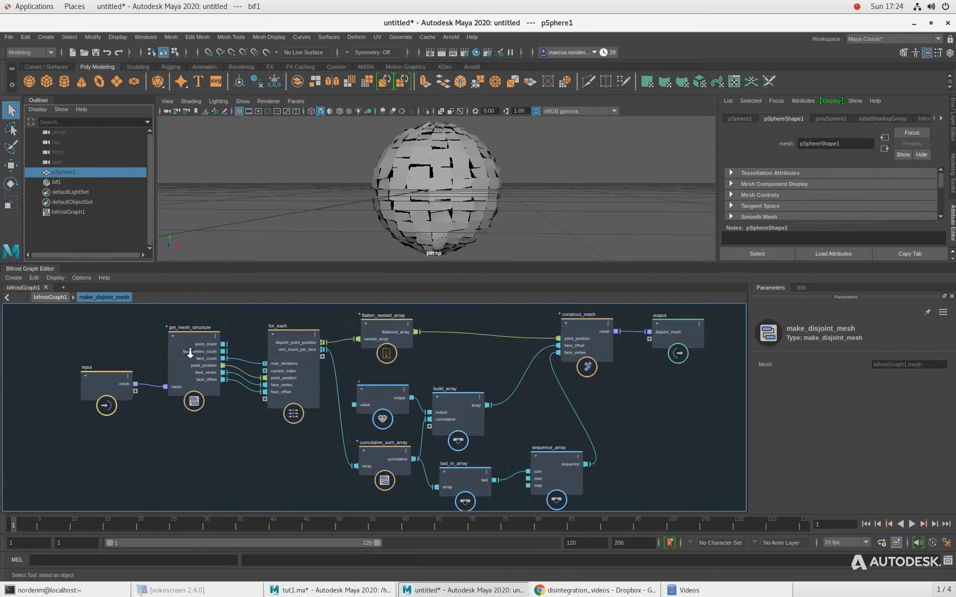
middle_click_drag(461, 371, 398, 376, "alt")
scroll(482, 455, "down", 3)
Unhide the original pSphere1 and hide bif1
left_click(90, 180)
left_click(84, 173)
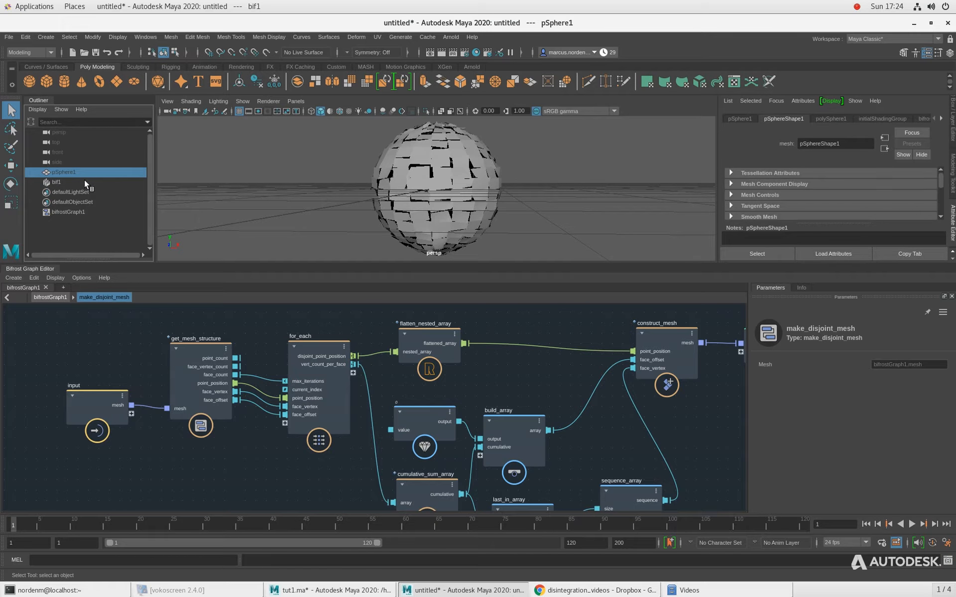
left_click(82, 183)
left_click(82, 173)
key("shift+h")
left_click(64, 182)
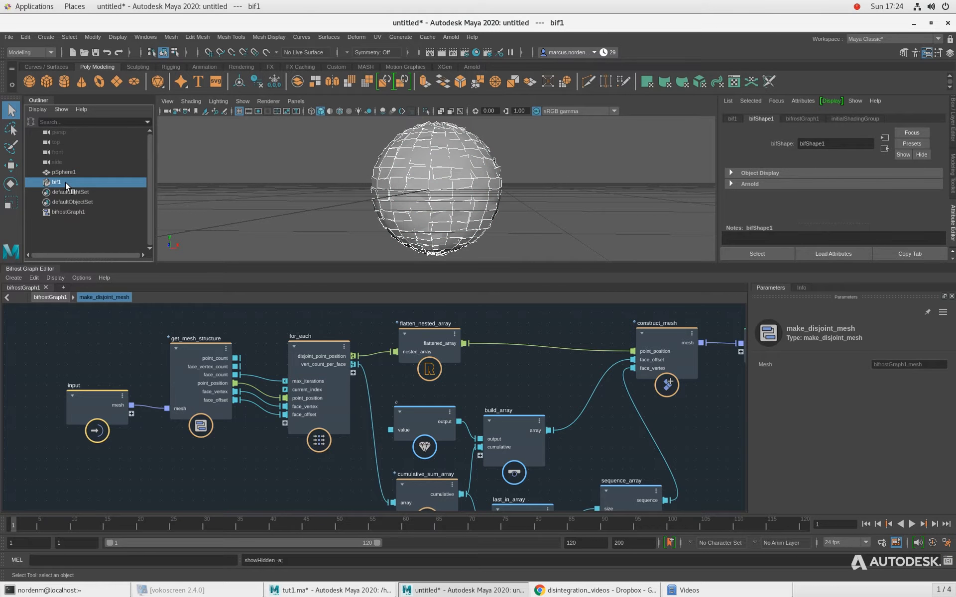
key("ctrl+h")
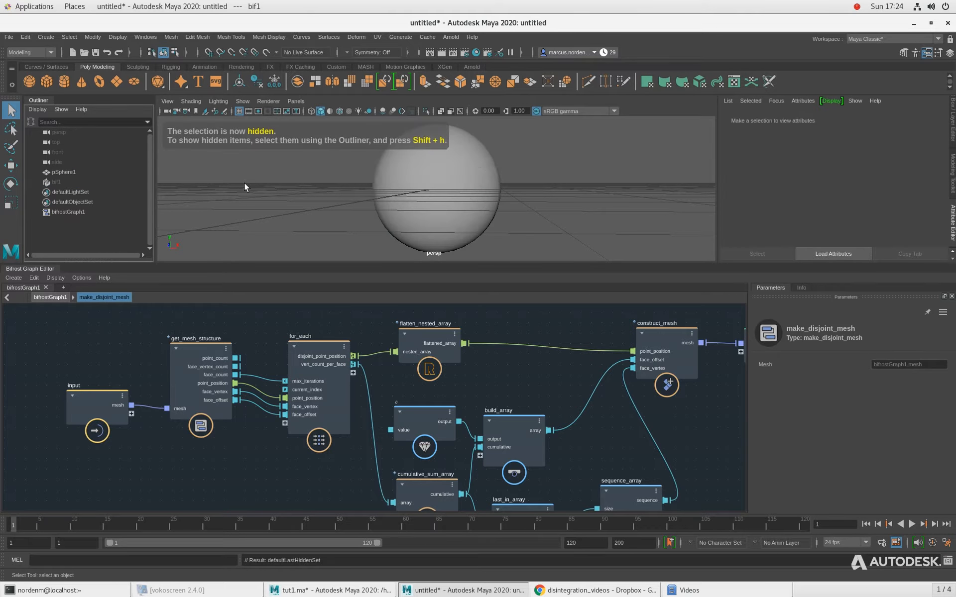
Apply a spherical UV projection to pSphere1
left_click(433, 178)
key("f")
left_click_drag(433, 199, 398, 189, "alt")
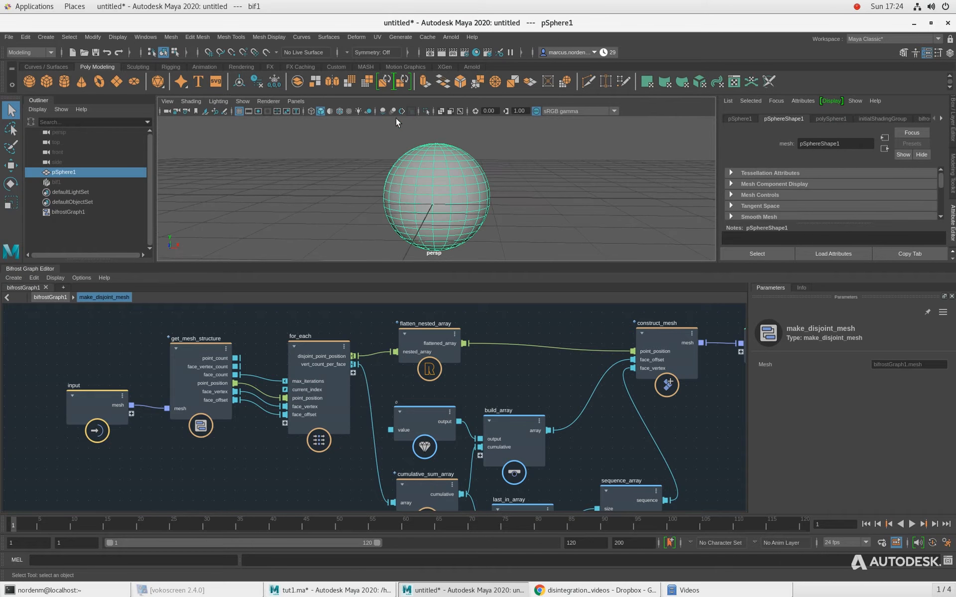
left_click(377, 38)
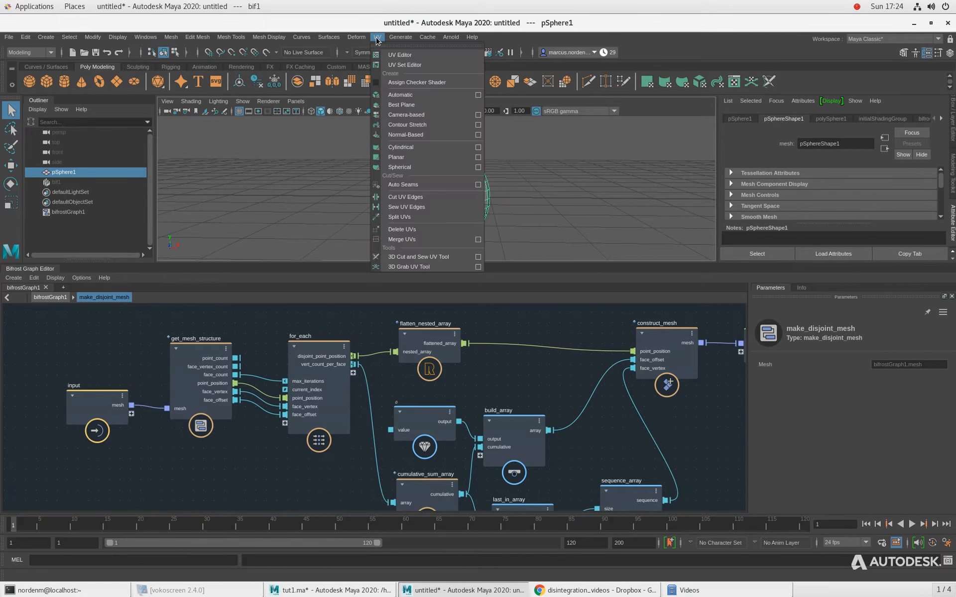
left_click(408, 167)
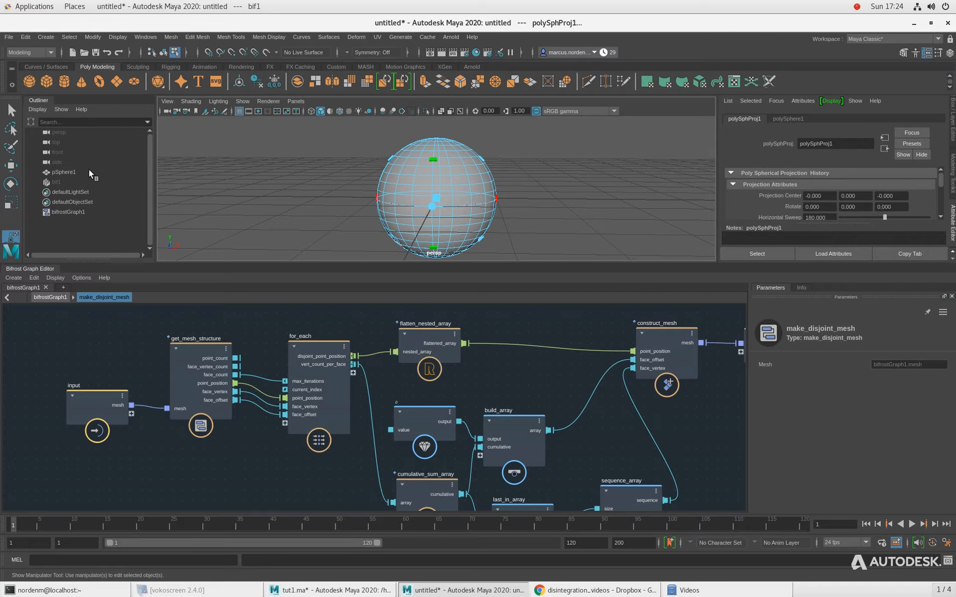
Assign the existing standardSurface1 material to pSphere1 and enable hardware texturing in the viewport
left_click(65, 171)
right_click(444, 179)
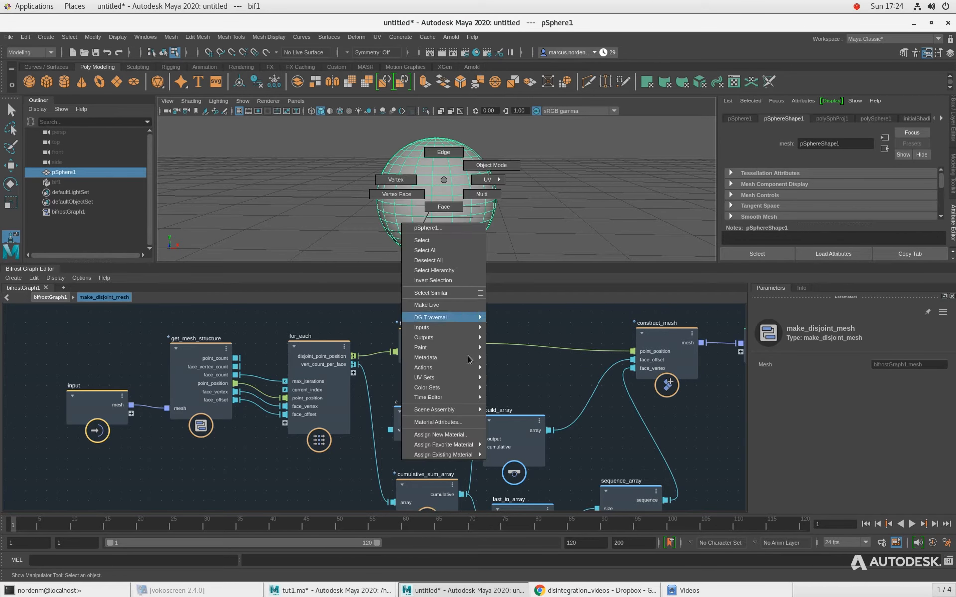
mouse_move(458, 455)
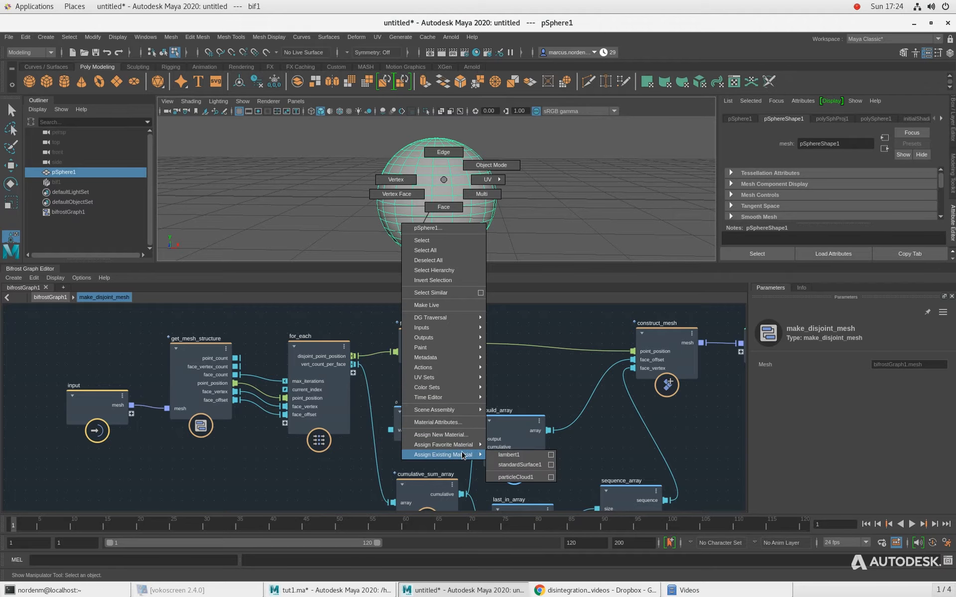
left_click(519, 464)
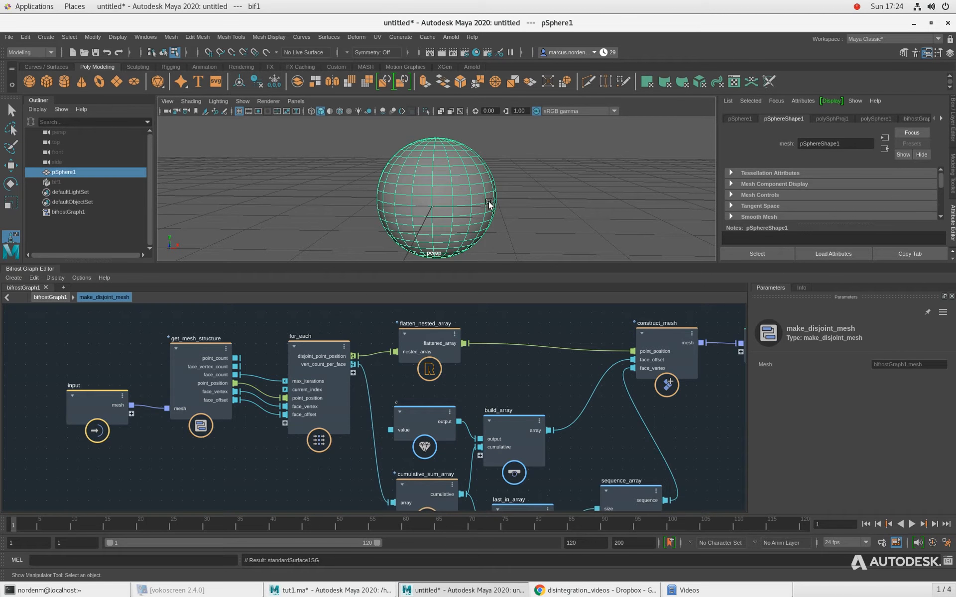
left_click(192, 101)
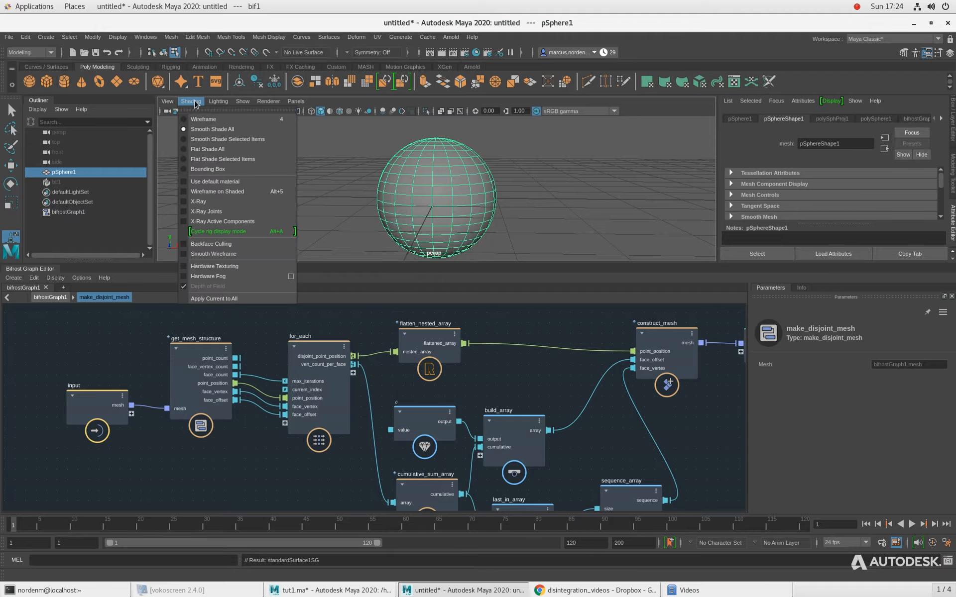
left_click(218, 268)
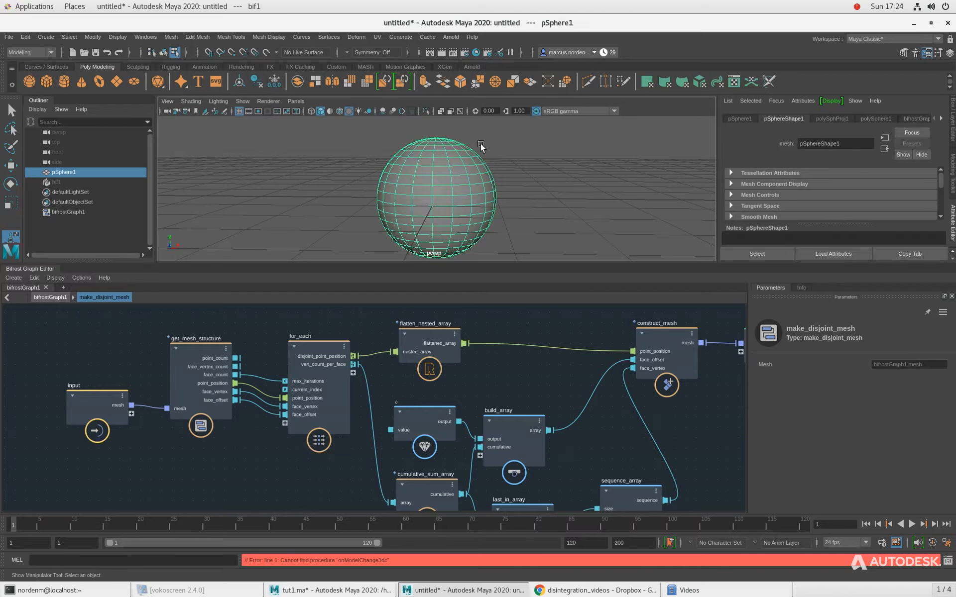
Show assigned materials in the Outliner, expand pSphere1 and select its standardSurface1 material
left_click(70, 202)
left_click(77, 172)
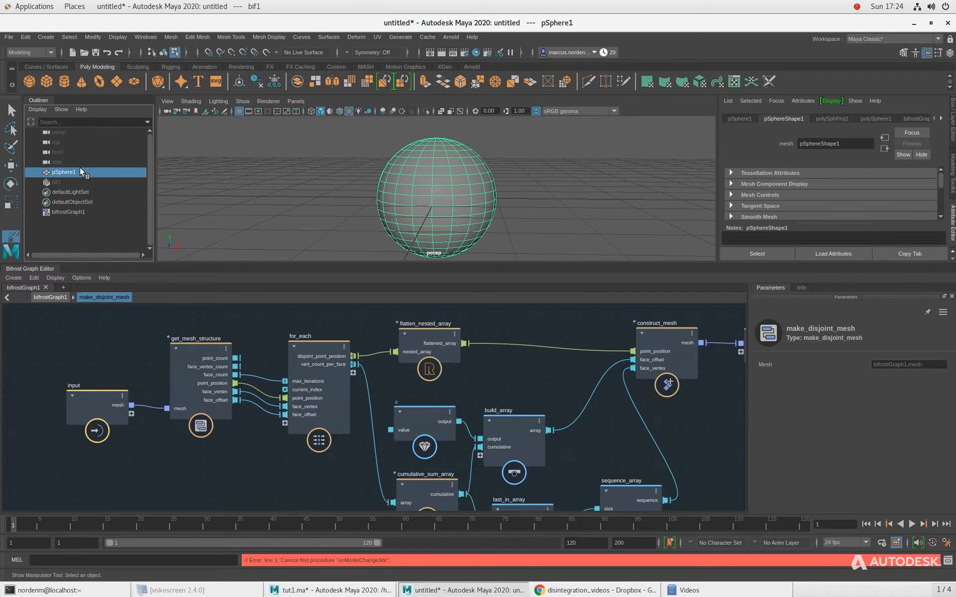
right_click(80, 171)
mouse_move(119, 250)
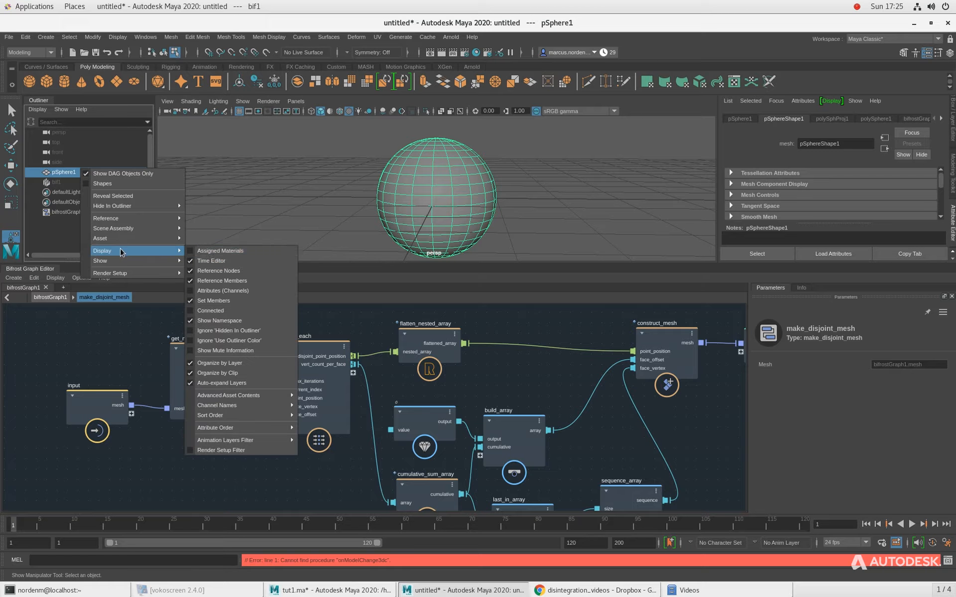
left_click(222, 250)
left_click(38, 172)
left_click(79, 181)
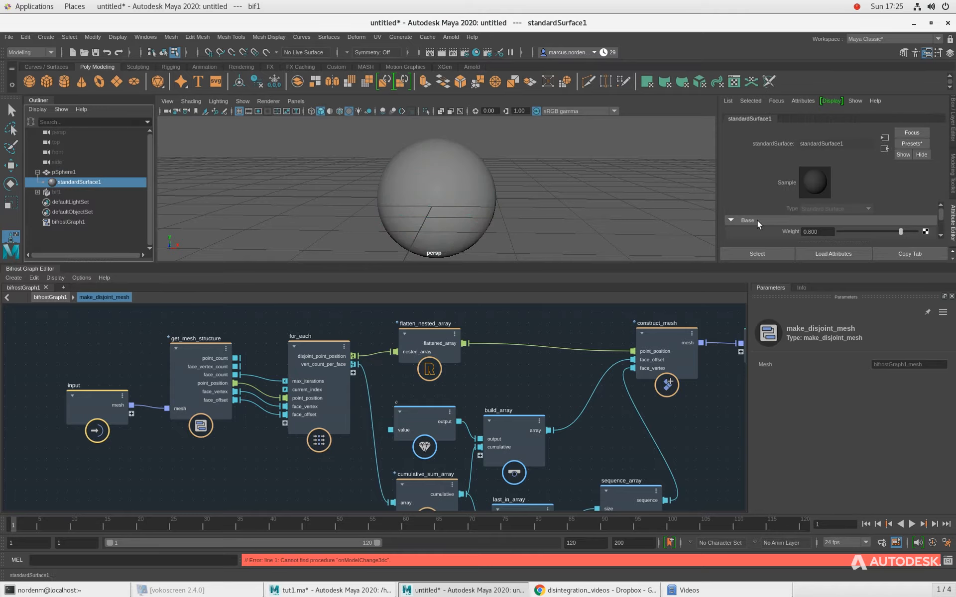
Connect a Checker texture to the base Color of standardSurface1
scroll(741, 234, "down", 2)
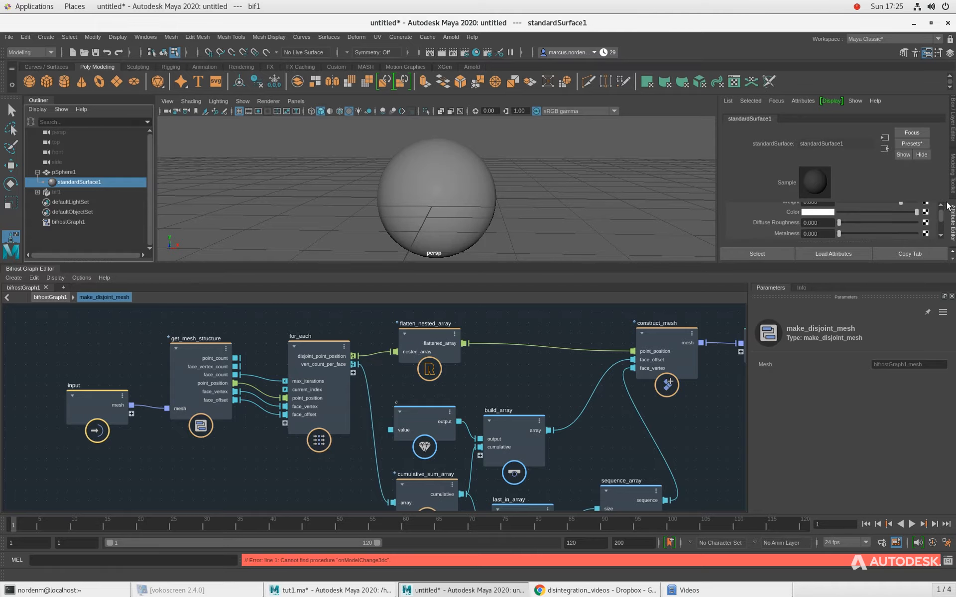
left_click(925, 213)
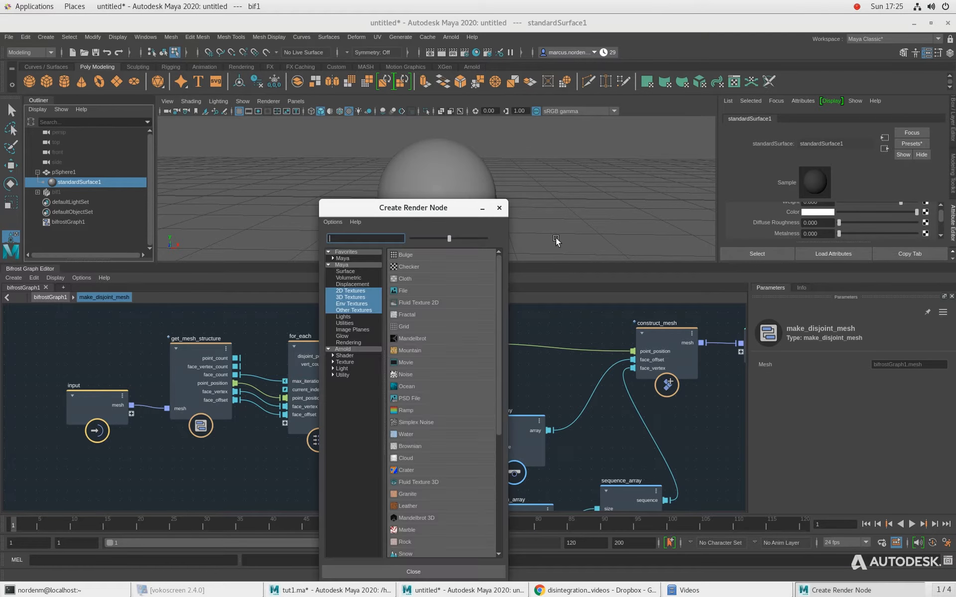
left_click(429, 267)
left_click_drag(447, 216, 473, 184, "alt")
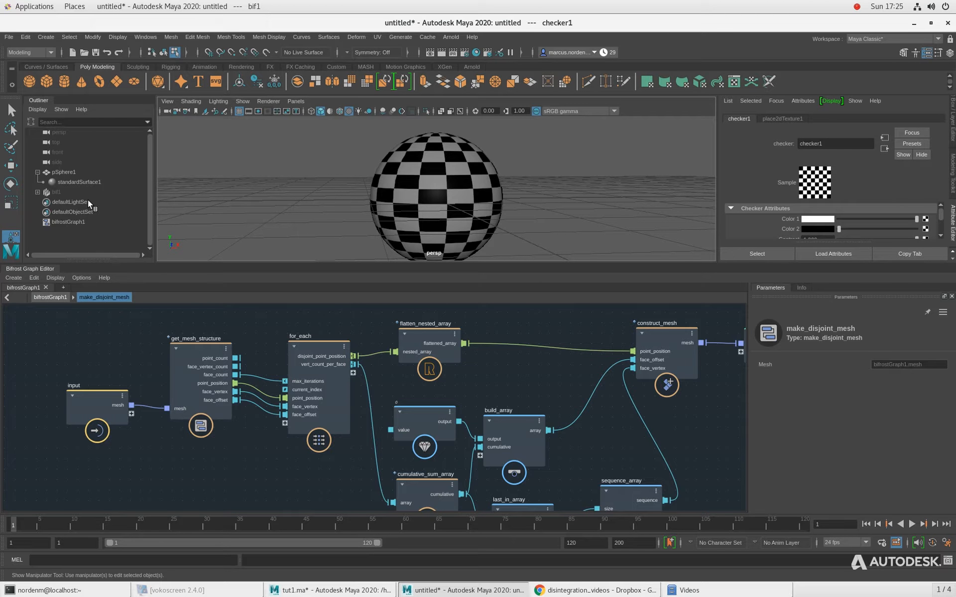
Hide pSphere1 and unhide bif1 to inspect the Bifrost mesh
left_click(73, 190)
left_click(69, 169)
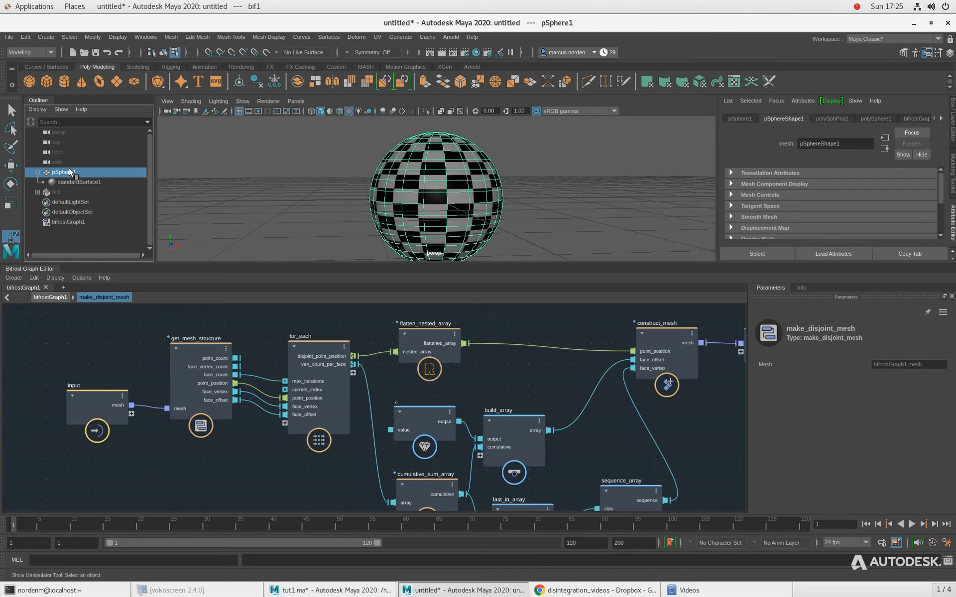
key("ctrl+h")
left_click(65, 191)
key("shift+h")
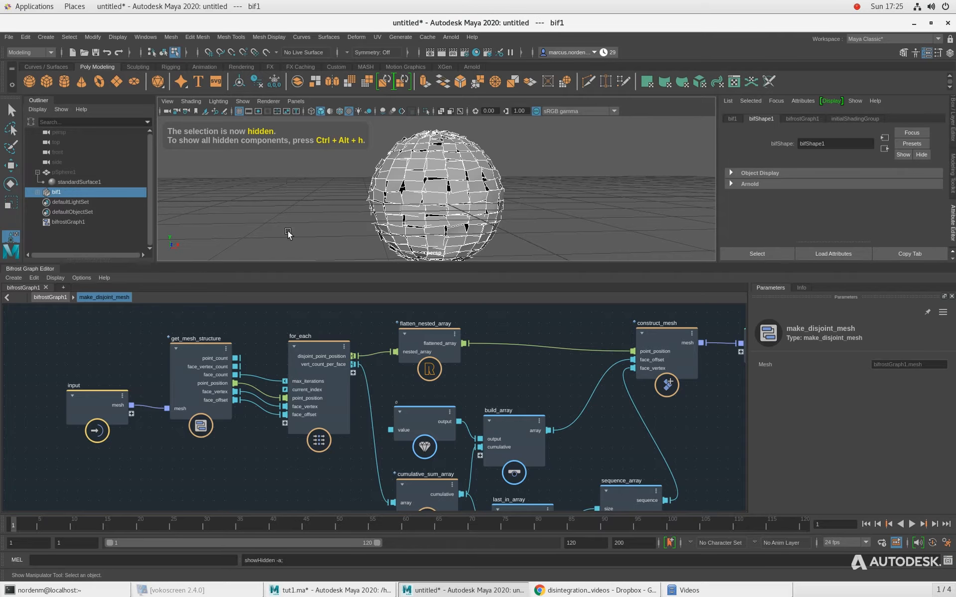
left_click(622, 180)
left_click_drag(345, 200, 365, 210, "alt")
right_click_drag(364, 210, 131, 219, "alt")
mouse_move(130, 219)
left_mouse_down("alt")
mouse_move(128, 206)
mouse_move(139, 235)
left_mouse_up("alt")
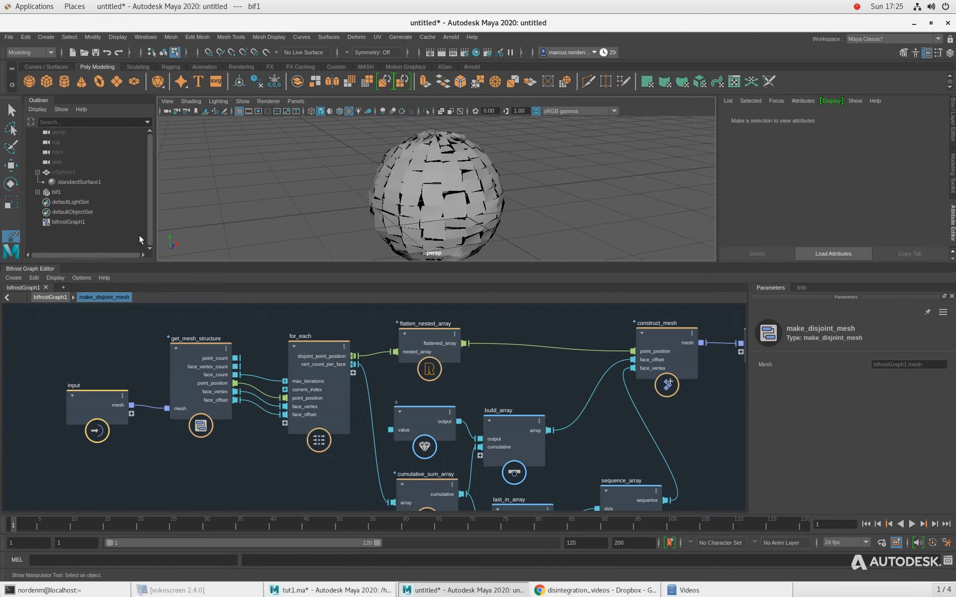
Expand bif1 in the Outliner, assign it the existing standardSurface1 material, and inspect the material listed under both objects
left_click(37, 192)
left_click(55, 193)
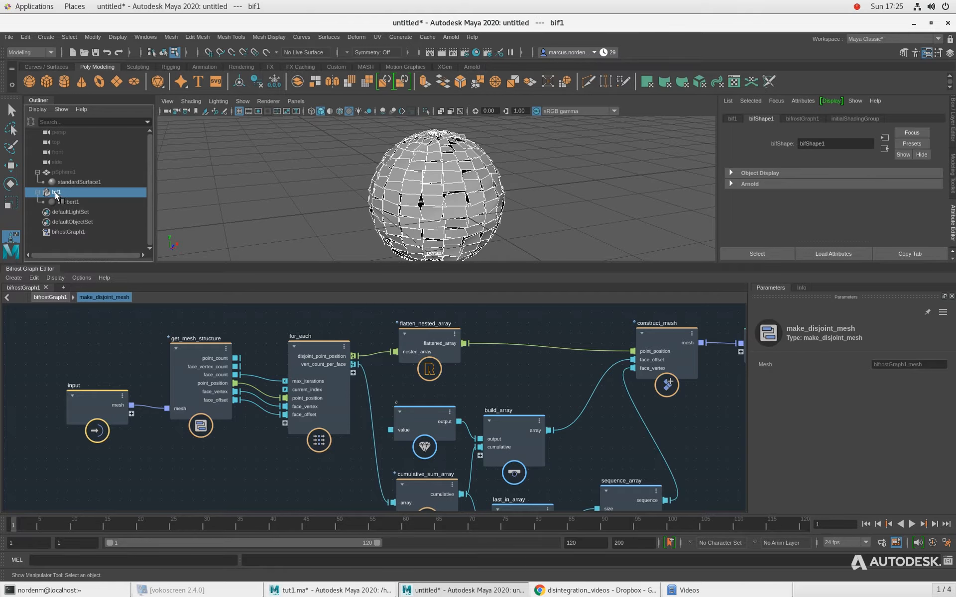
right_click(422, 175)
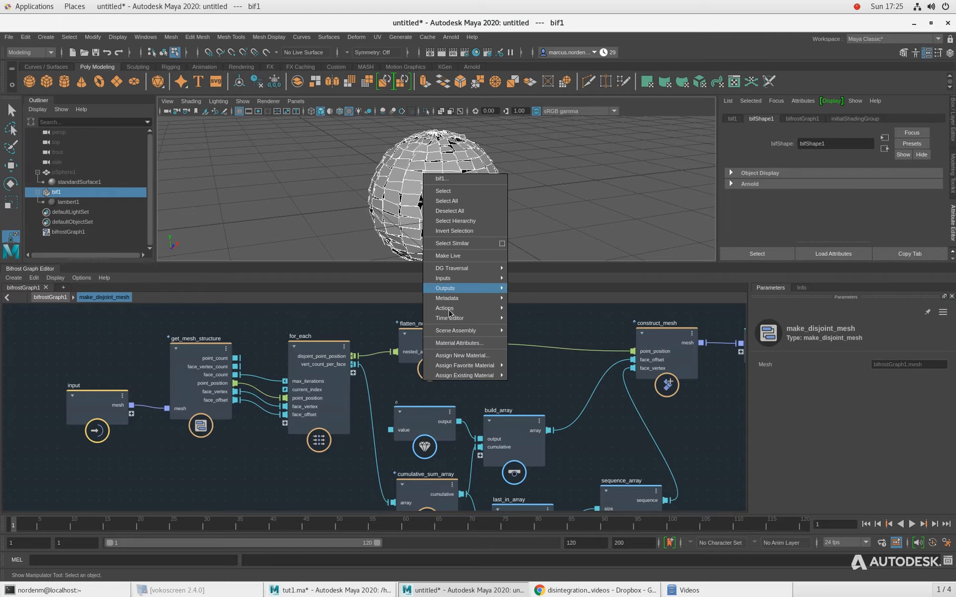
mouse_move(459, 377)
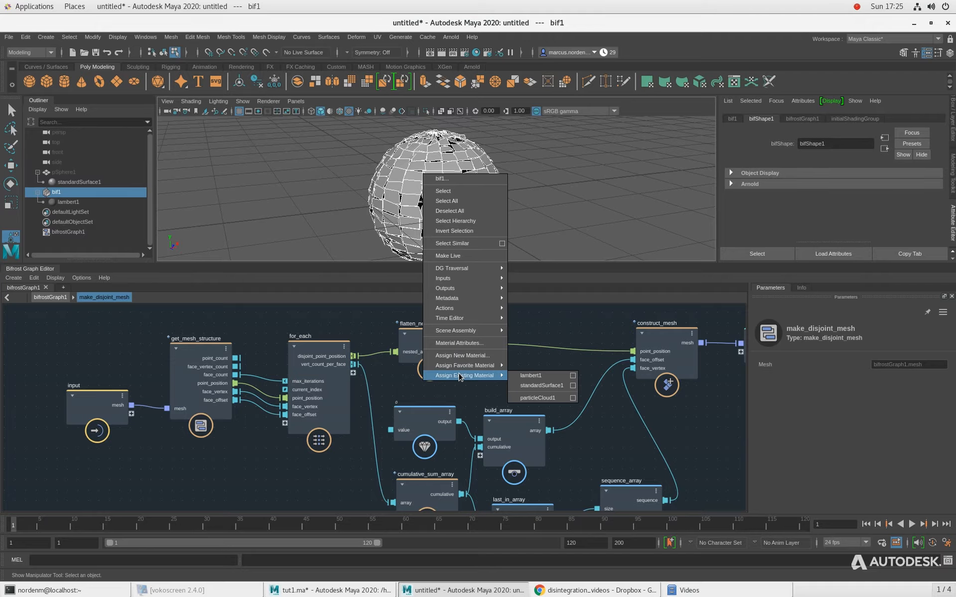
left_click(539, 386)
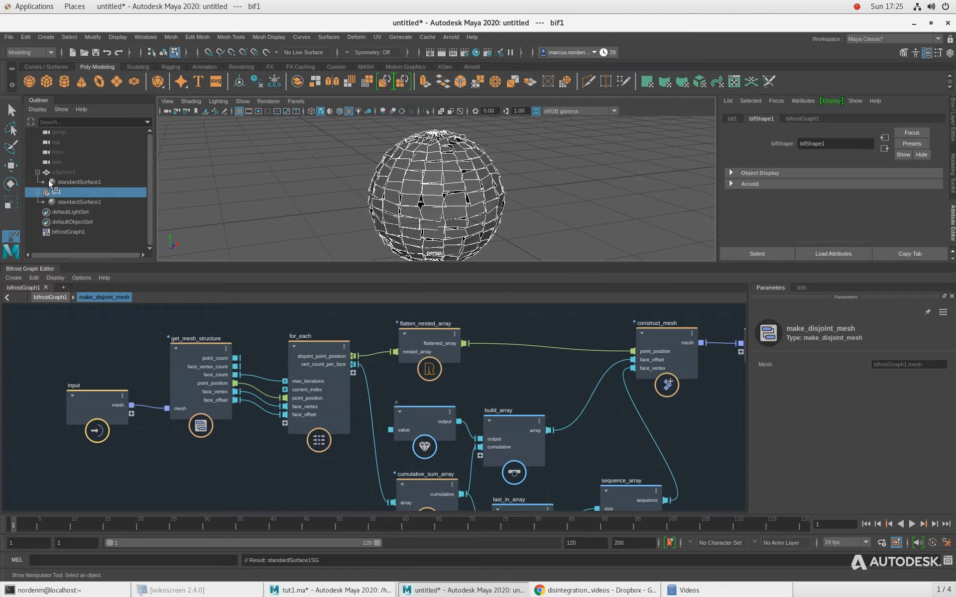
left_click(80, 183)
left_click(82, 202)
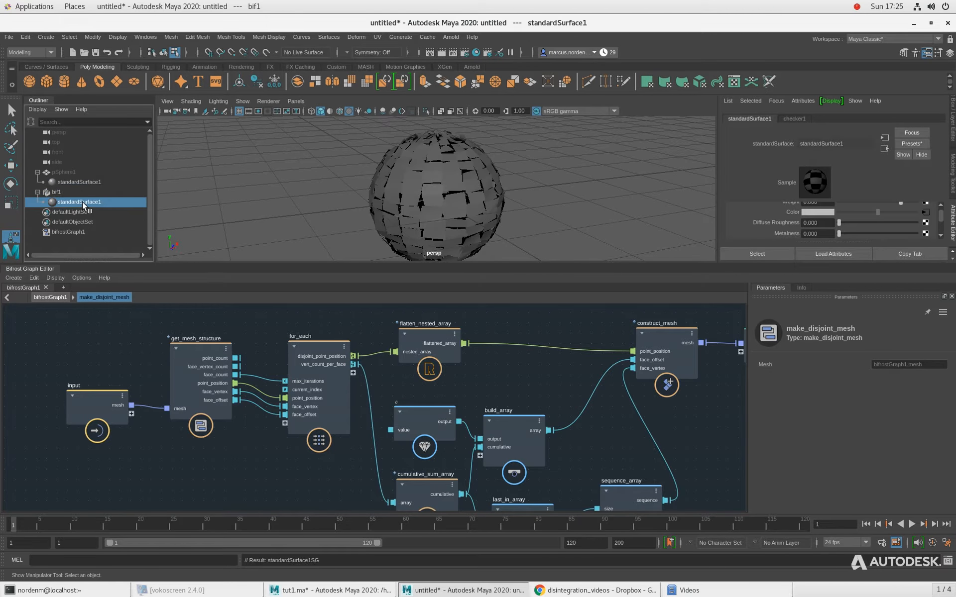
Compare the checker texture on pSphere1 and bif1 by showing each object alone in turn, finishing with only bif1 shown
left_click(74, 173)
key("shift+h")
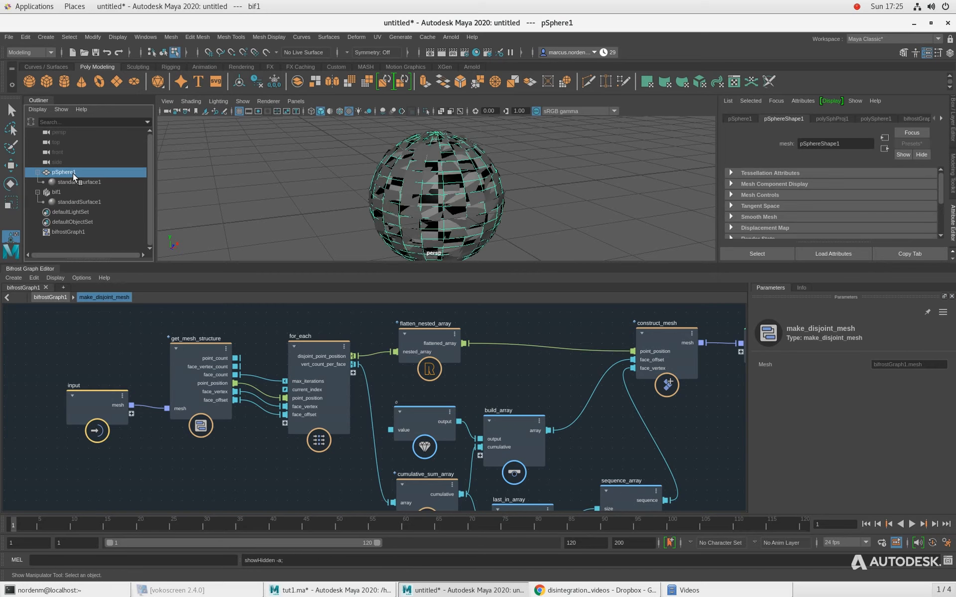
left_click(77, 194)
key("ctrl+h")
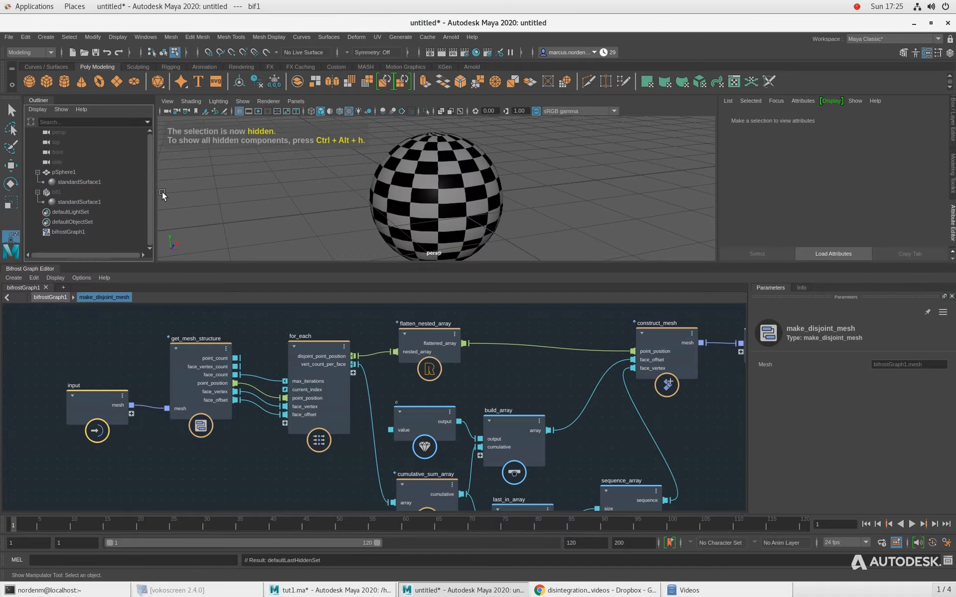
left_click(91, 171)
key("ctrl+h")
left_click(78, 193)
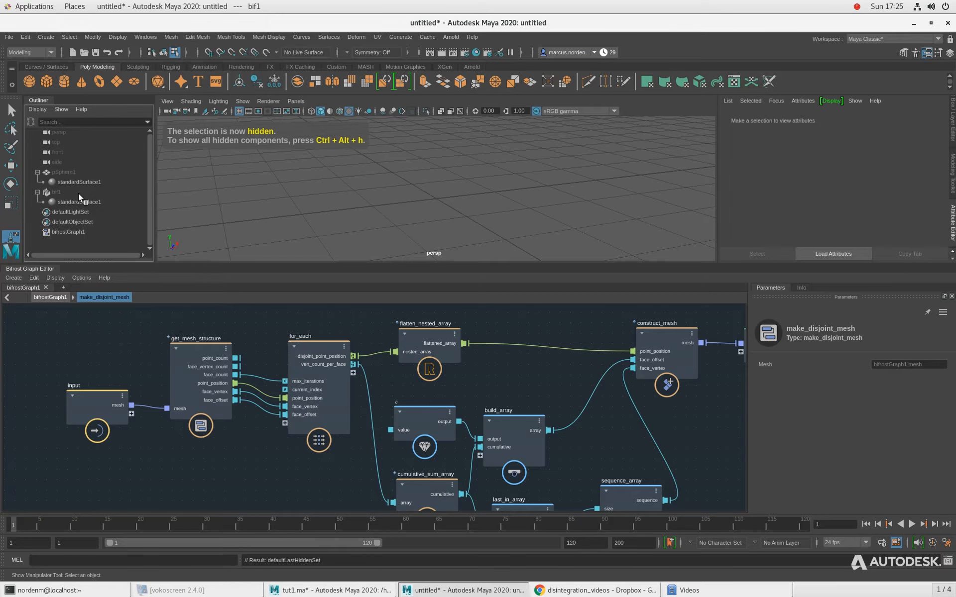
key("shift+h")
mouse_move(291, 175)
left_mouse_down("alt")
mouse_move(294, 162)
mouse_move(301, 171)
left_mouse_up("alt")
mouse_move(302, 172)
right_mouse_down("alt")
mouse_move(457, 175)
mouse_move(314, 183)
right_mouse_up("alt")
middle_click_drag(250, 326, 267, 333, "alt")
right_click_drag(267, 333, 277, 333, "alt")
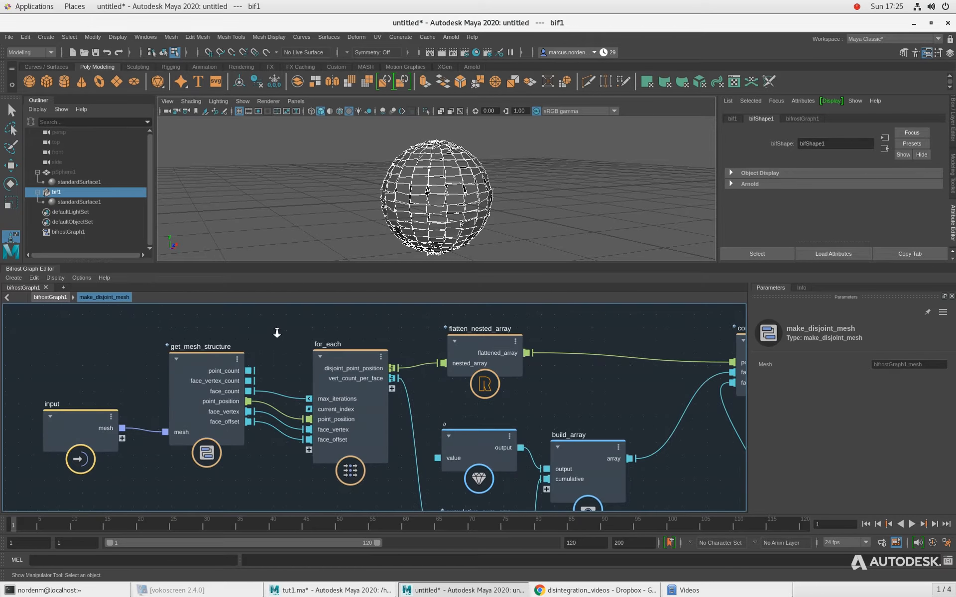
Reposition the get_mesh_structure node slightly in the make_disjoint_mesh graph and make the compound editable
middle_click_drag(290, 340, 276, 334)
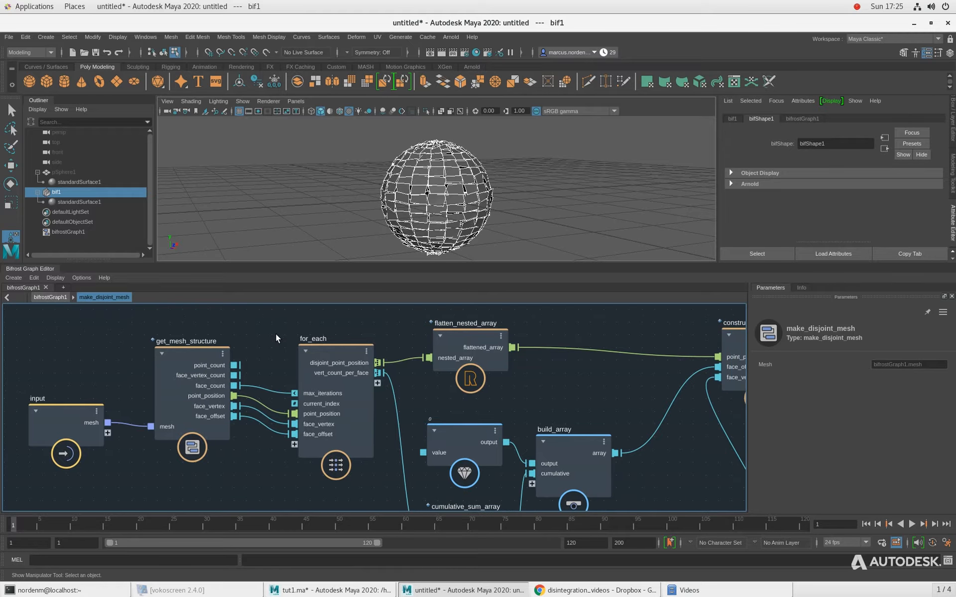
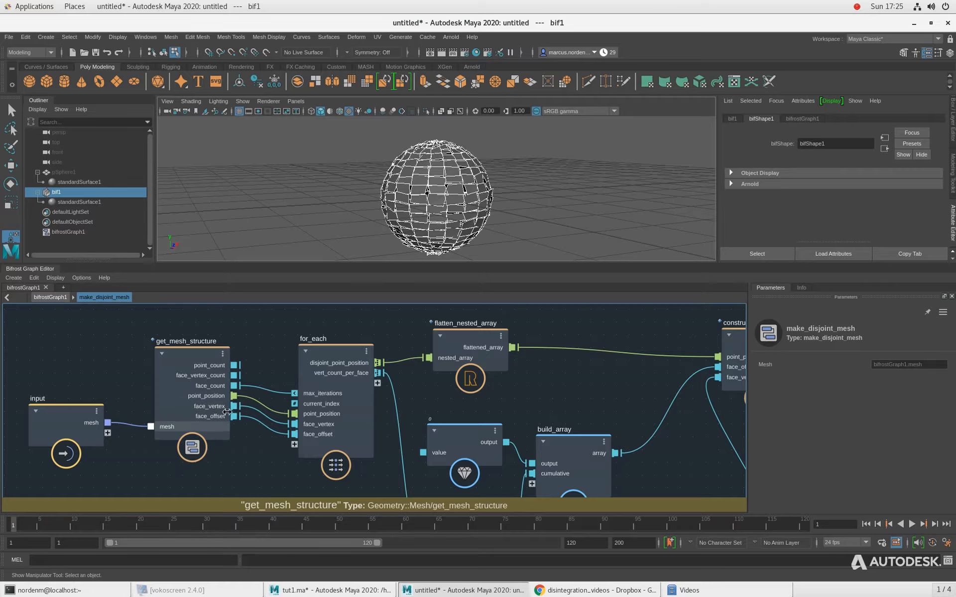
left_click_drag(192, 349, 193, 347)
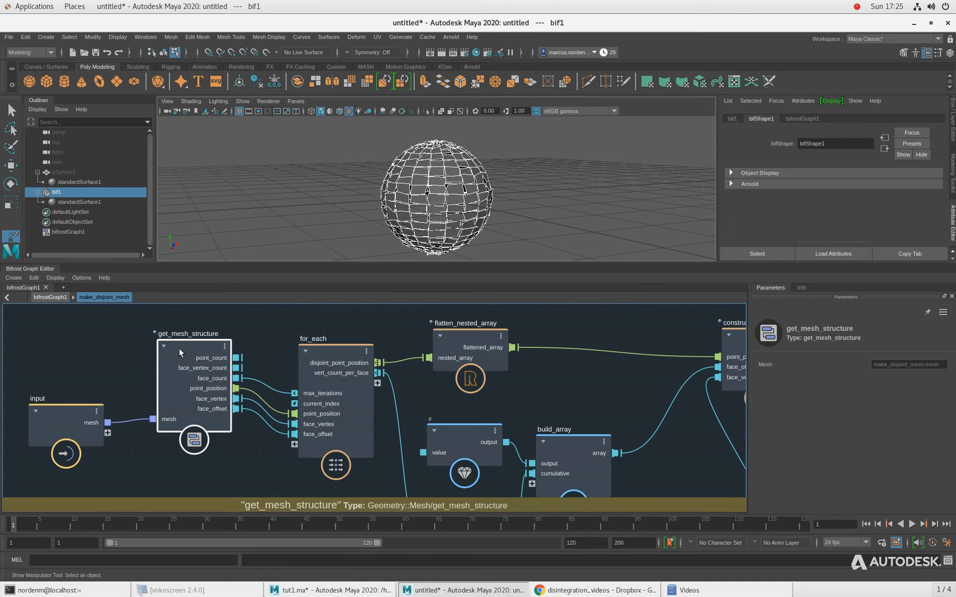
left_click_drag(178, 348, 172, 346)
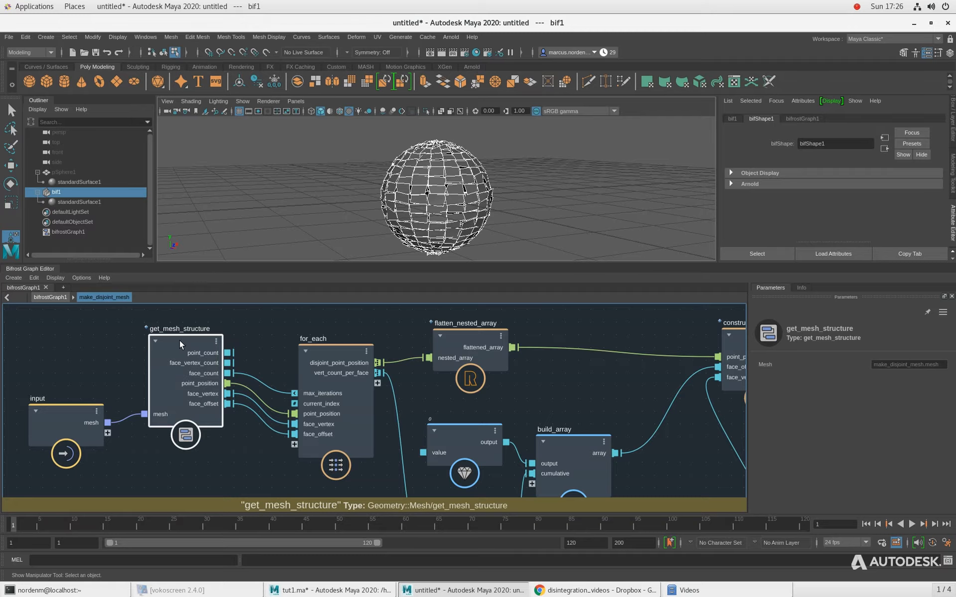
right_click(179, 340)
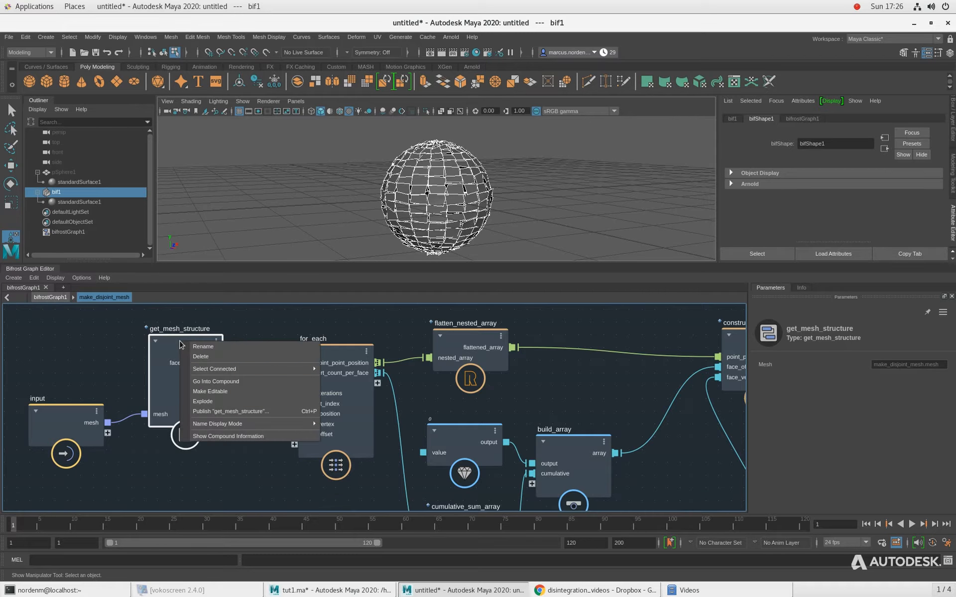
left_click(228, 393)
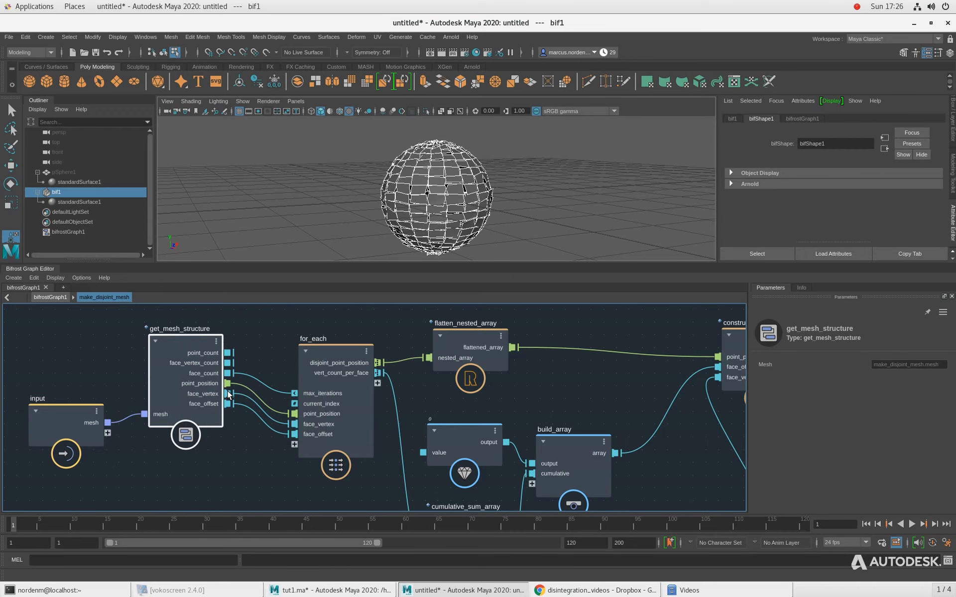
Enter the get_mesh_structure compound and spread out its nodes, with the output after and the input before the geo property nodes
double_click(178, 336)
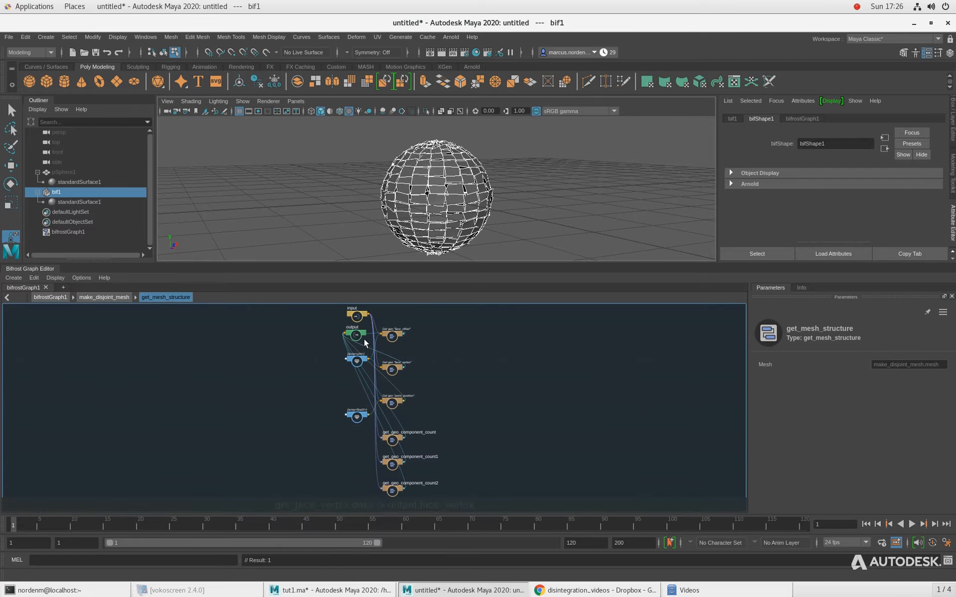
left_click_drag(362, 335, 487, 420)
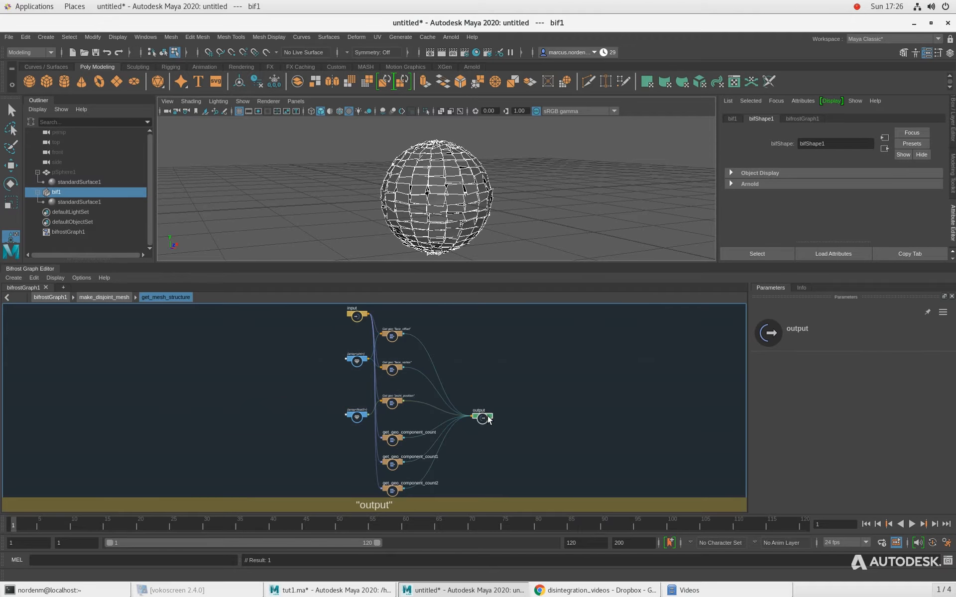
left_click(470, 450)
key("a")
left_click_drag(298, 313, 279, 453)
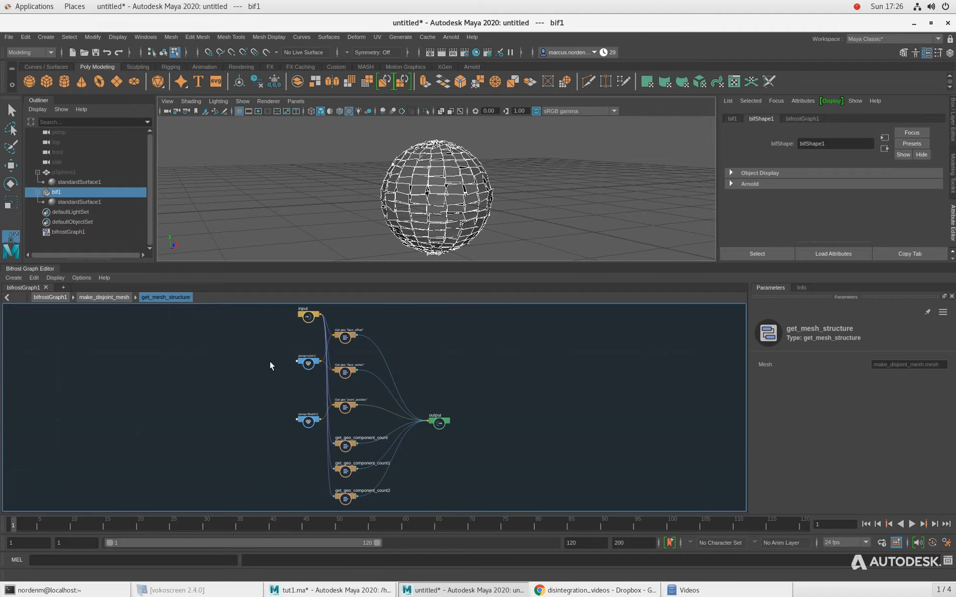
scroll(249, 360, "up", 4)
left_click(309, 377)
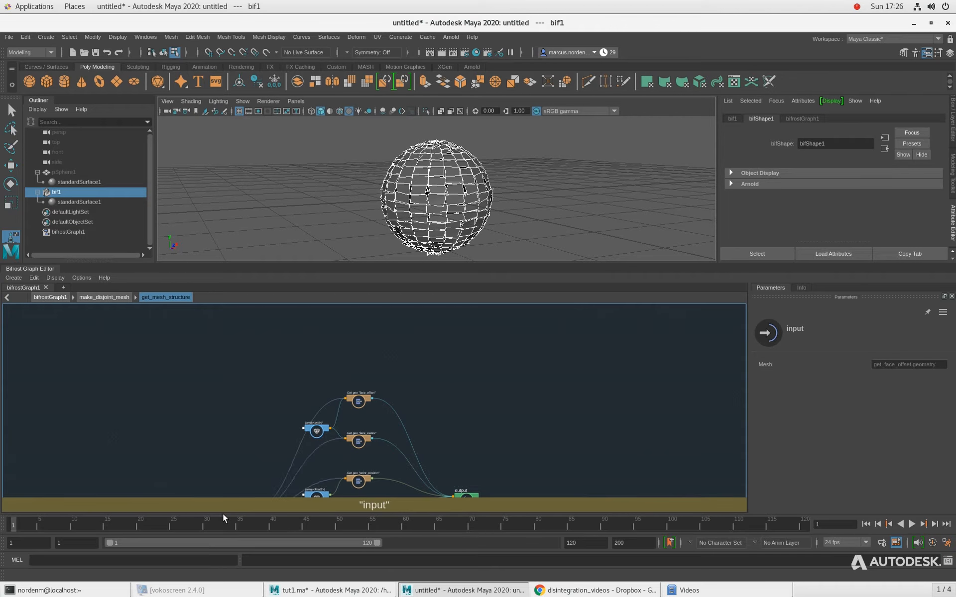
scroll(243, 455, "up", 4)
middle_click_drag(335, 465, 133, 461, "alt")
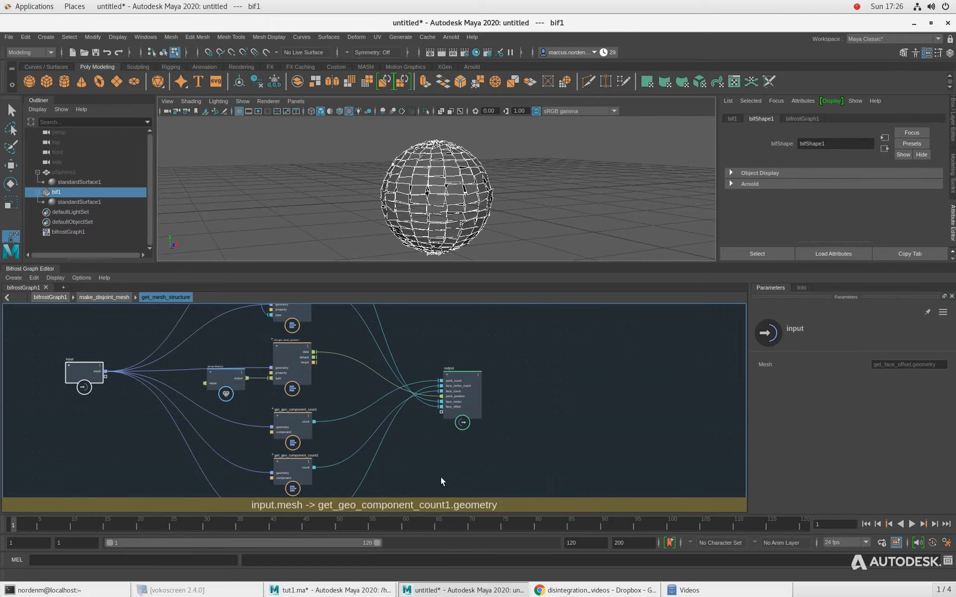
Examine how the geo property and component count nodes inside get_mesh_structure connect to the output
middle_click_drag(425, 477, 405, 440, "alt")
right_click_drag(403, 439, 490, 447, "alt")
middle_click_drag(394, 448, 407, 493, "alt")
middle_click_drag(315, 380, 328, 467, "alt")
middle_click_drag(443, 503, 439, 379, "alt")
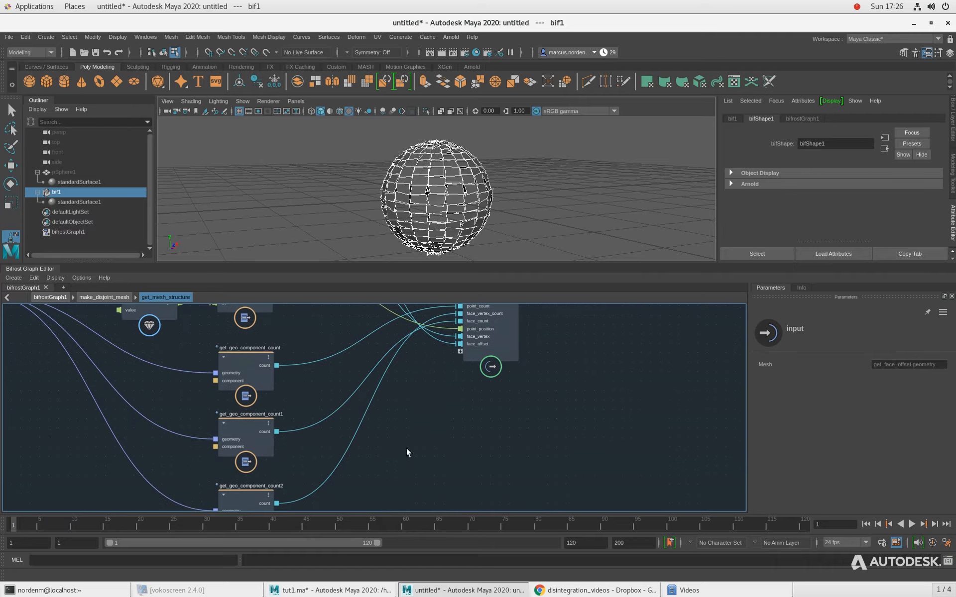
middle_click_drag(406, 448, 402, 373, "alt")
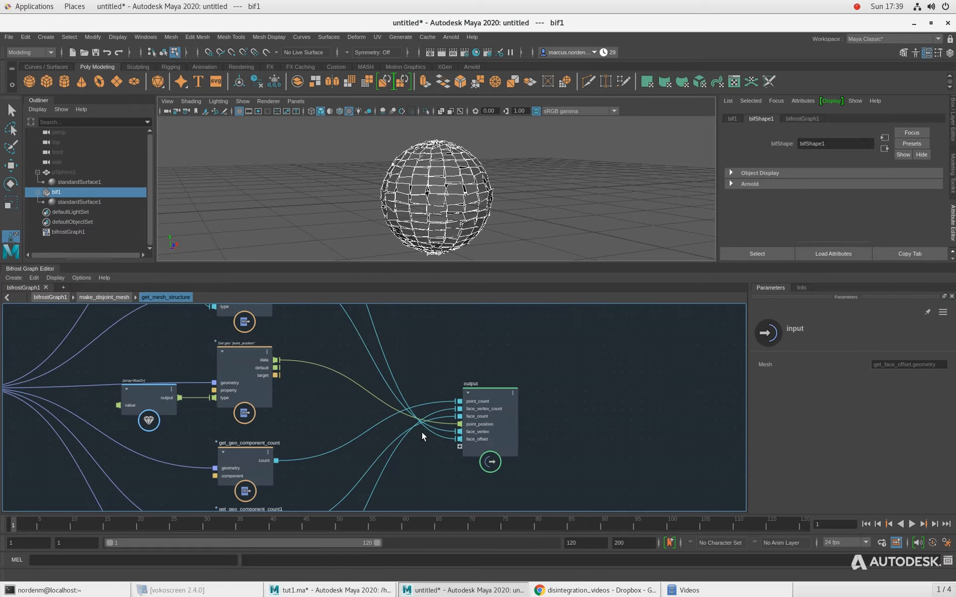
middle_click_drag(422, 432, 489, 457, "alt")
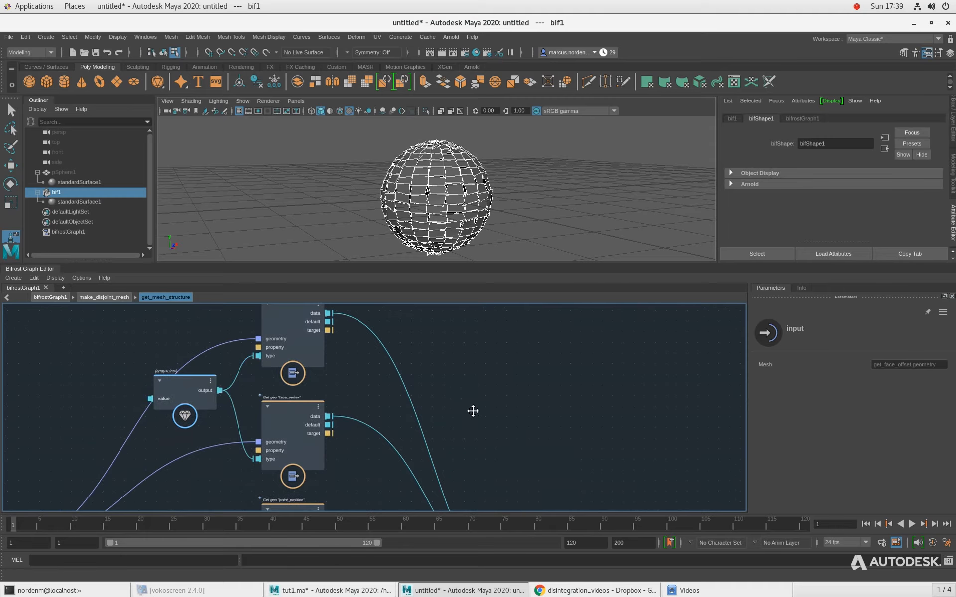
middle_click_drag(473, 411, 486, 438, "alt")
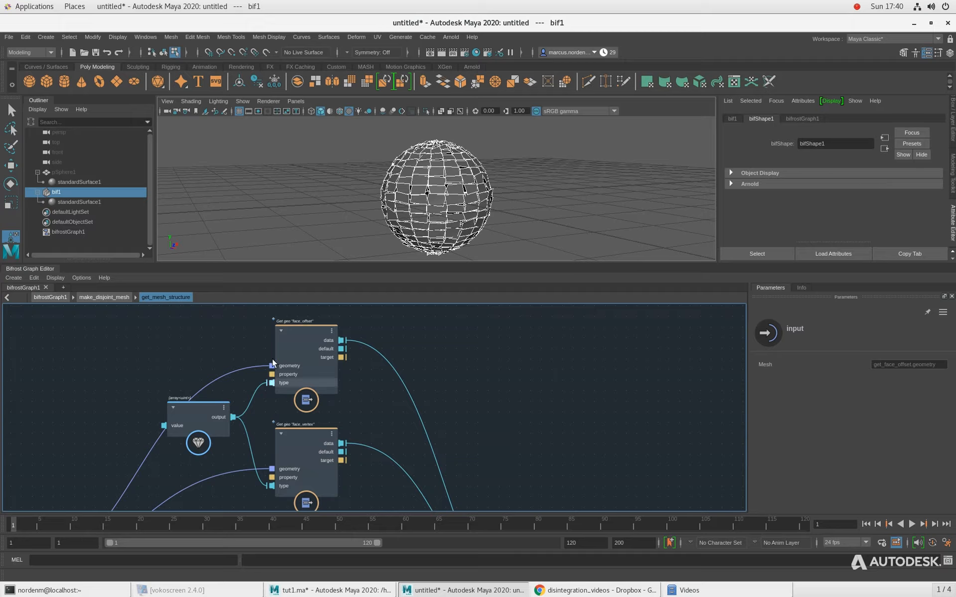
Return to the make_disjoint_mesh level and move the input node farther away from get_mesh_structure
left_click(100, 297)
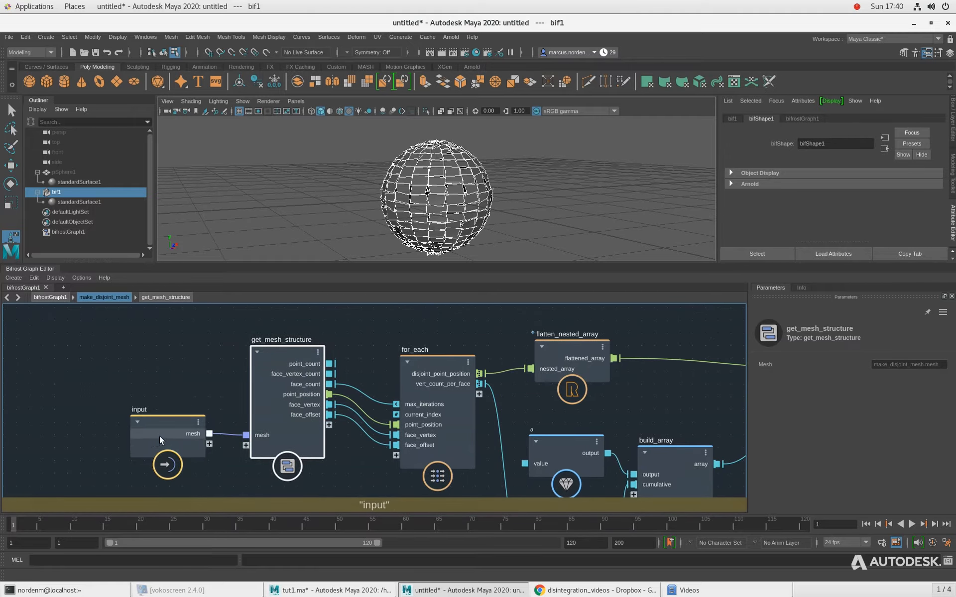
left_click_drag(160, 436, 55, 432)
middle_click_drag(153, 405, 182, 402, "alt")
scroll(162, 382, "up", 1)
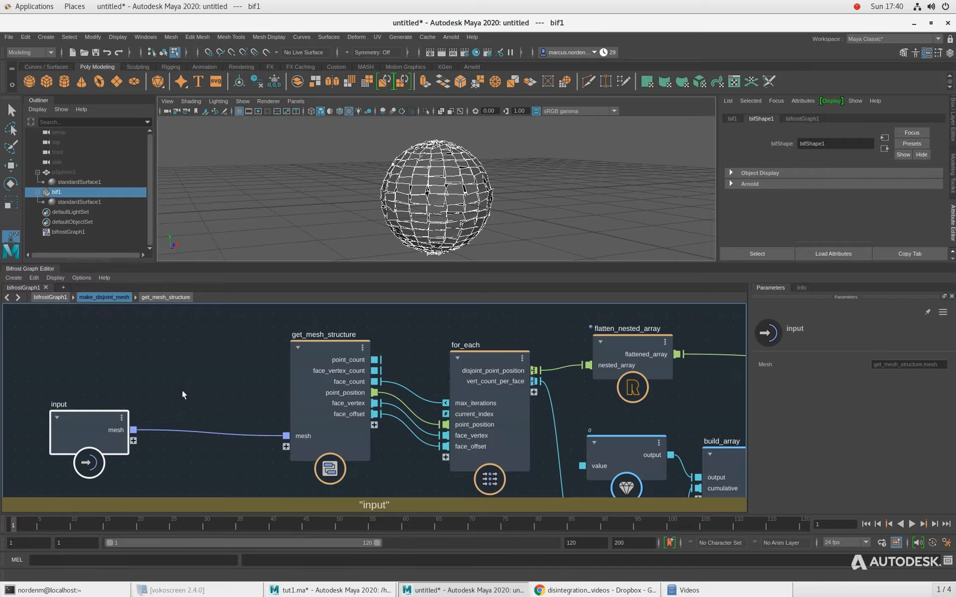
middle_click_drag(181, 390, 283, 312, "alt")
left_click_drag(182, 354, 56, 398)
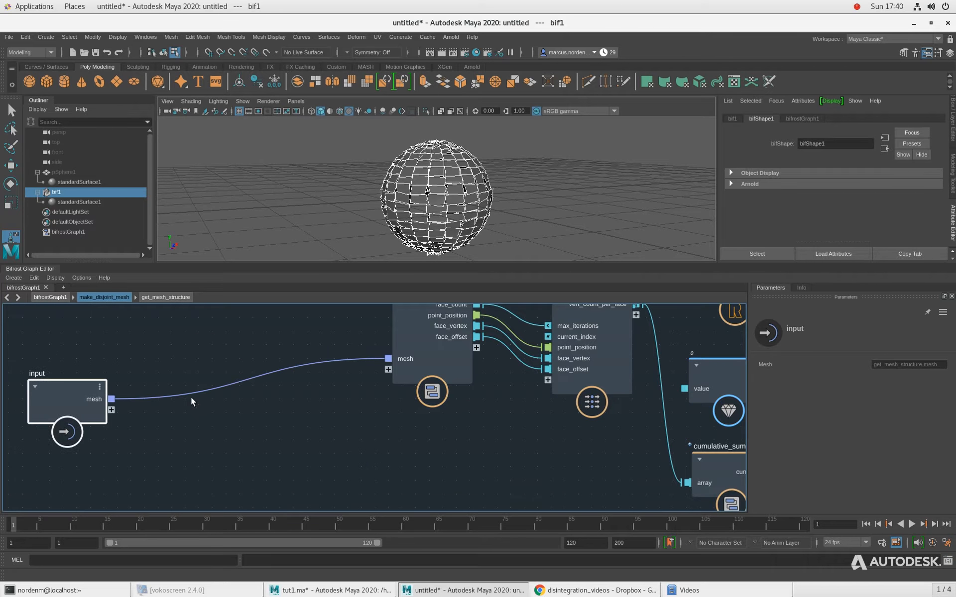
Add a watchpoint on the connection from input.mesh to get_mesh_structure.mesh and bring its property table into view
right_click(190, 396)
left_click(224, 404)
middle_click_drag(231, 452, 166, 397, "alt")
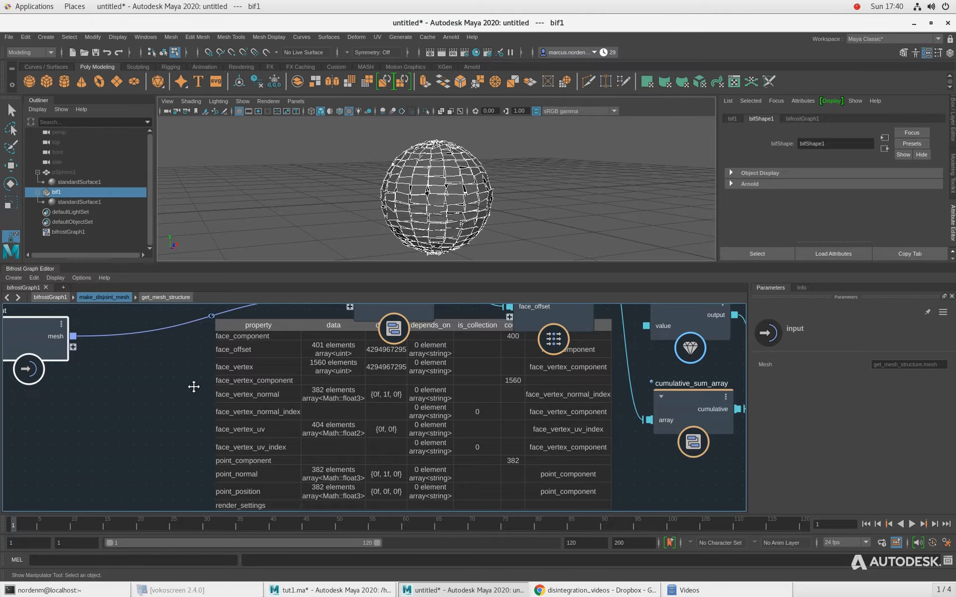
middle_click_drag(193, 387, 167, 355, "alt")
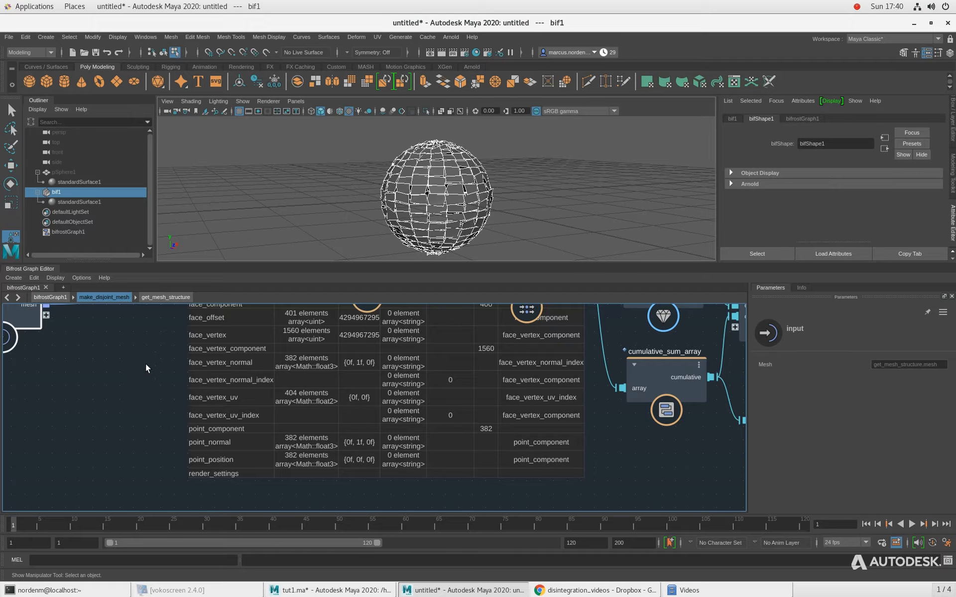
middle_click_drag(145, 364, 157, 384, "alt")
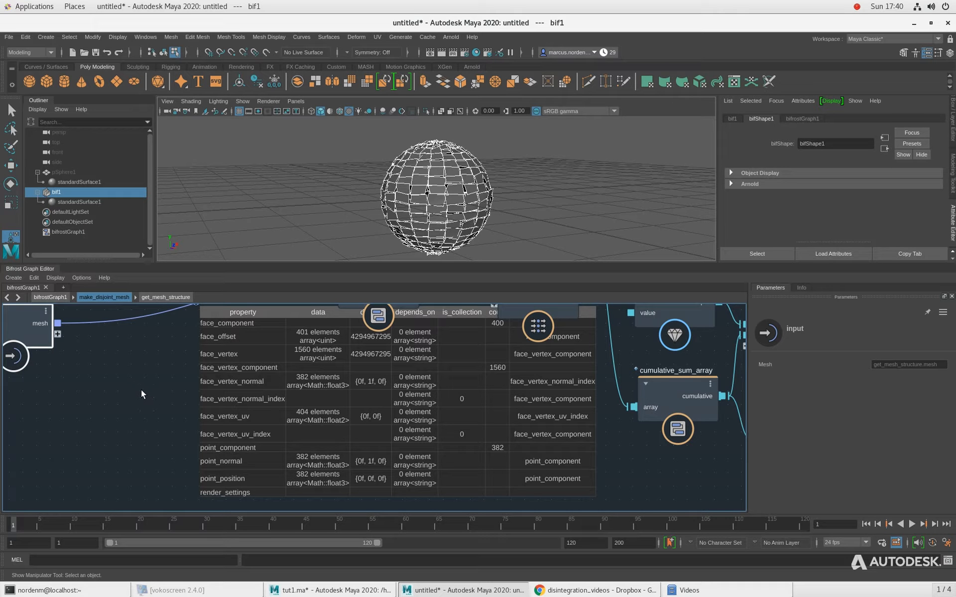
middle_click_drag(171, 376, 159, 381, "alt")
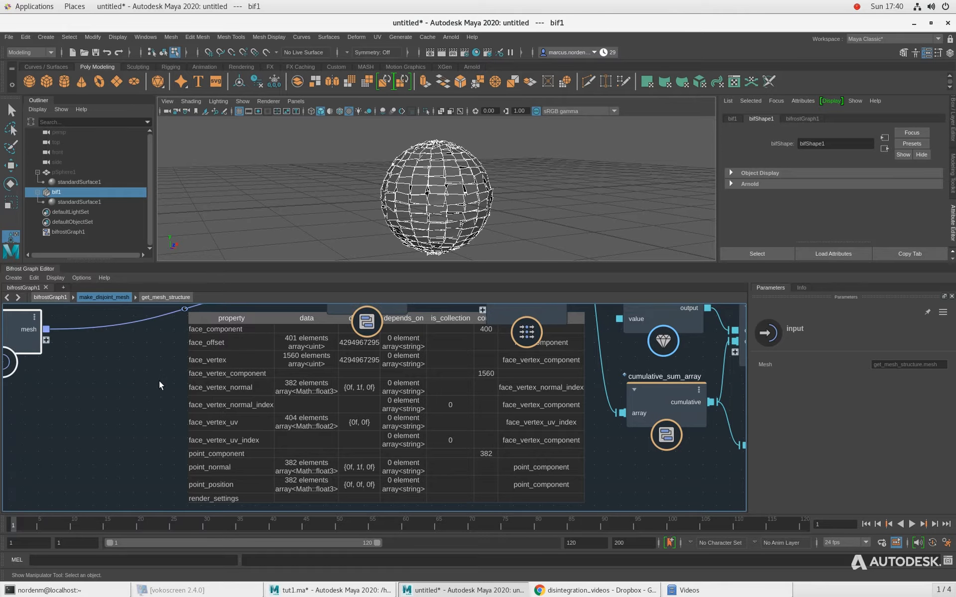
Examine the face_vertex_uv, face_vertex_uv_index and face_vertex entries in the mesh property table
left_click(239, 424)
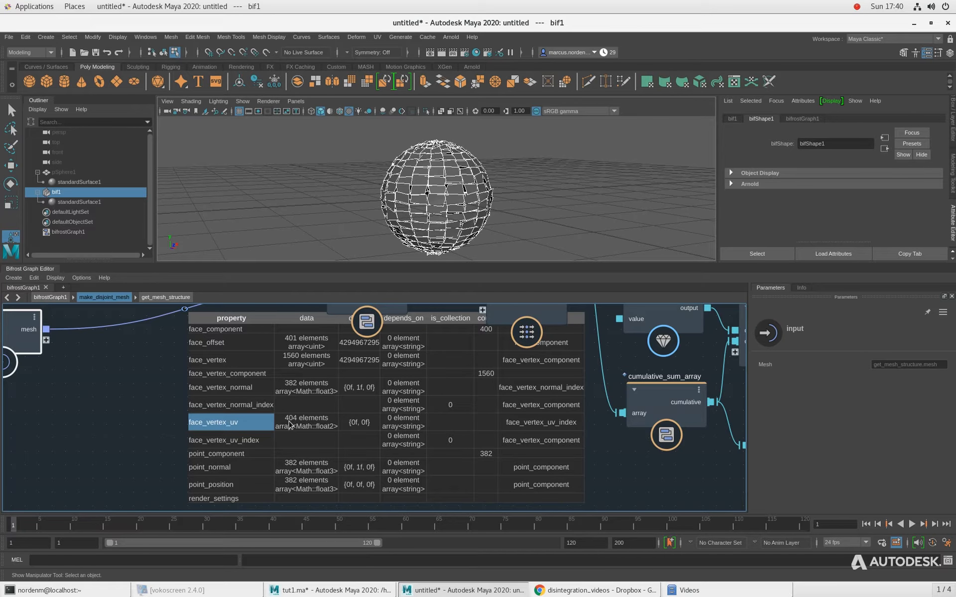
left_click(196, 441)
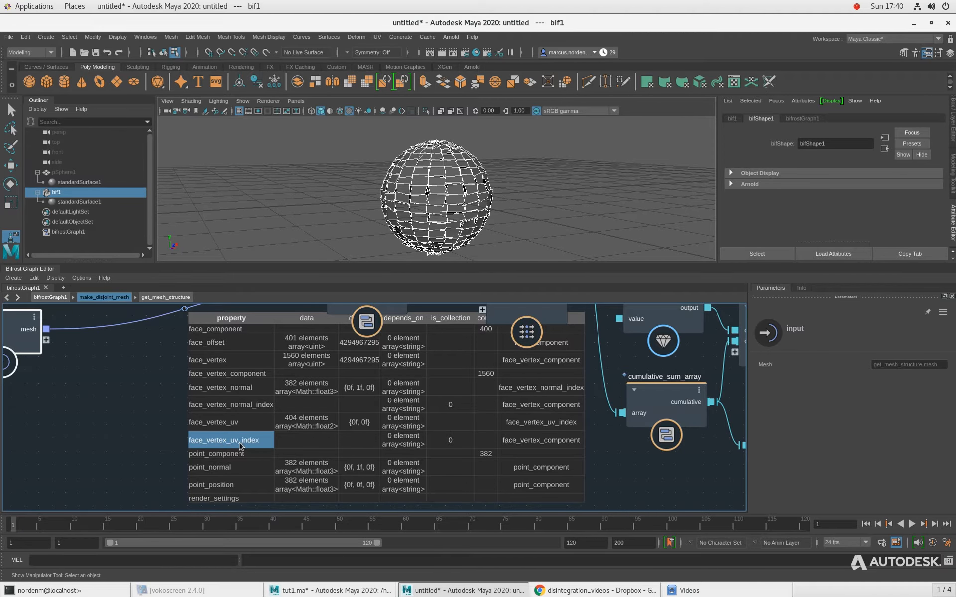
left_click(218, 361)
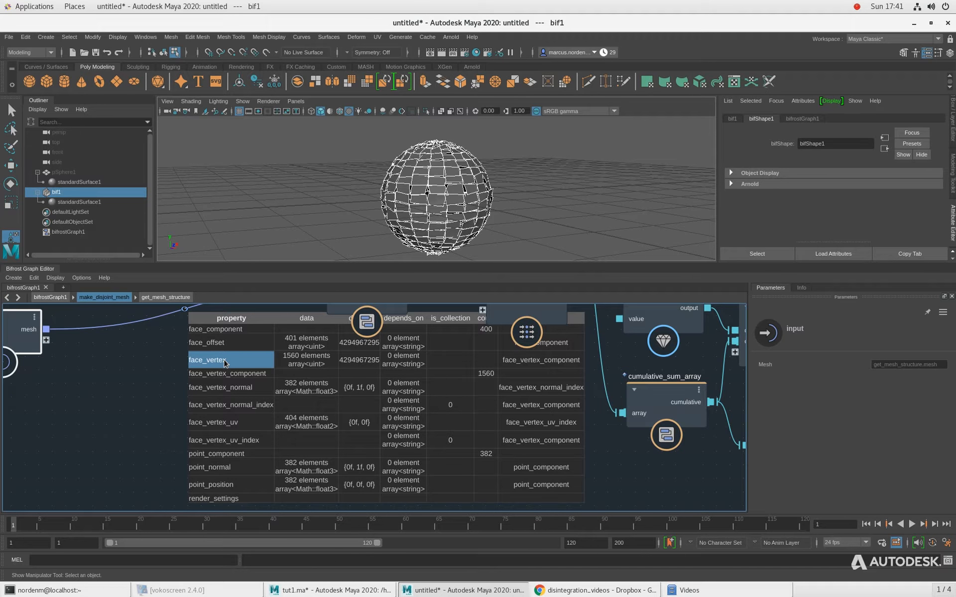
left_click(218, 442)
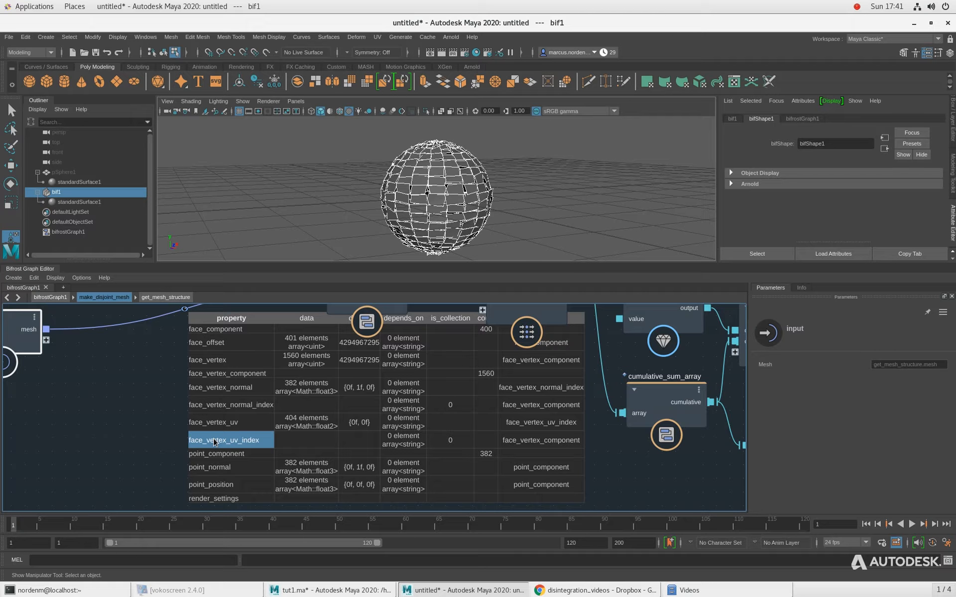
left_click(242, 428)
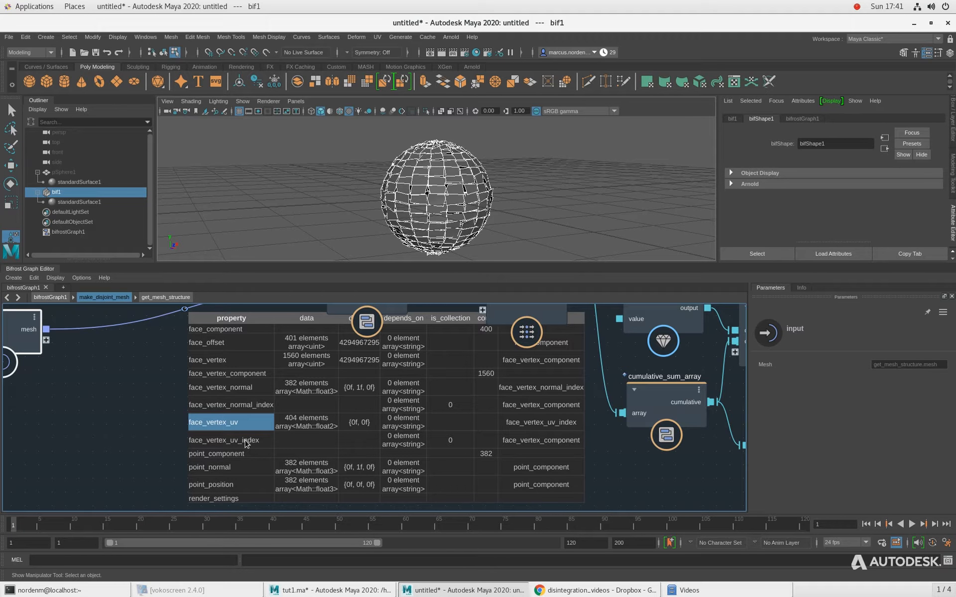
left_click(245, 443)
left_click(250, 428)
left_click(252, 438)
middle_click_drag(133, 388, 129, 398)
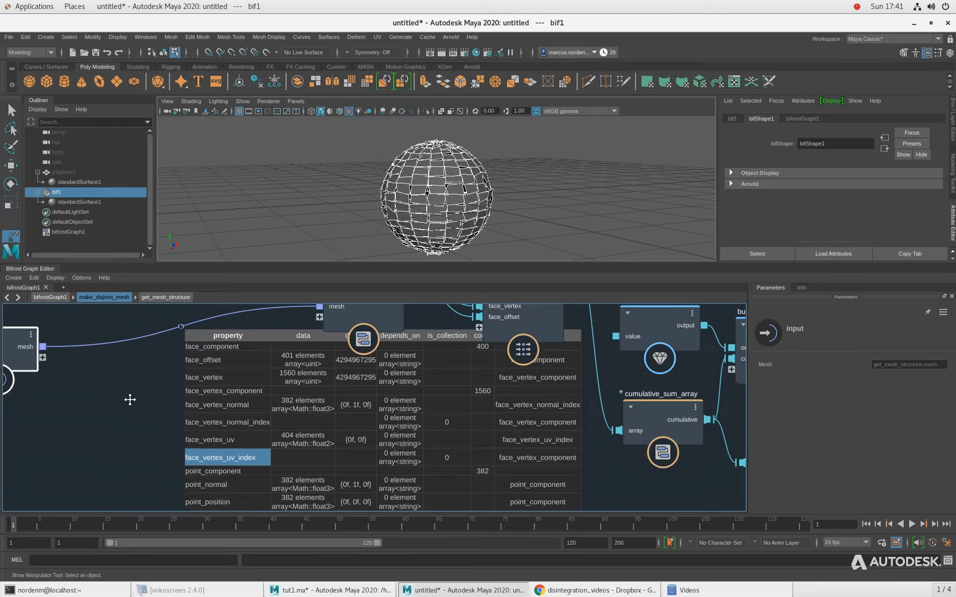
Remove the watchpoint from the input mesh connection and move the input node back next to get_mesh_structure
right_click(180, 328)
left_click(201, 340)
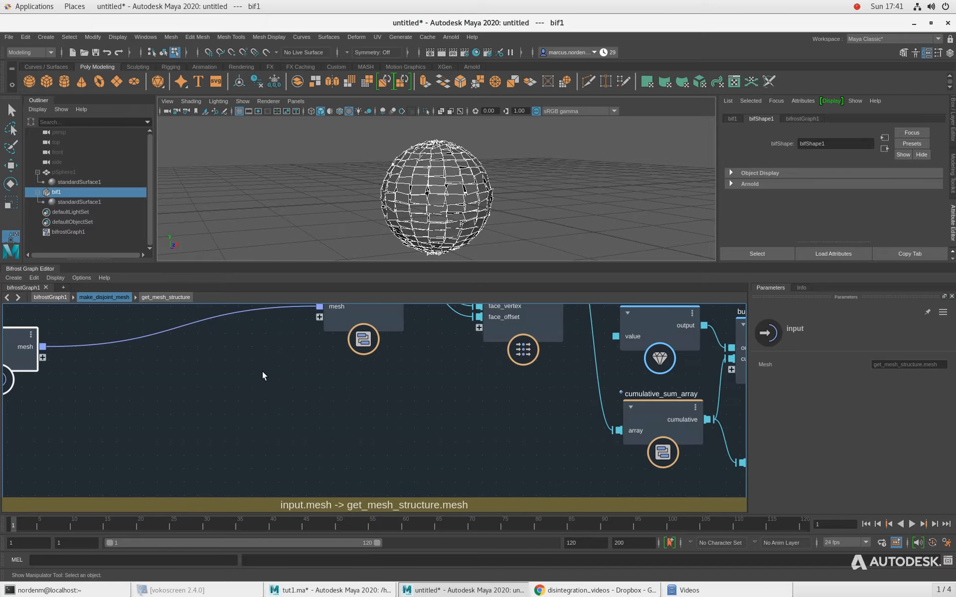
middle_click_drag(261, 372, 256, 438)
left_click_drag(31, 422, 228, 373)
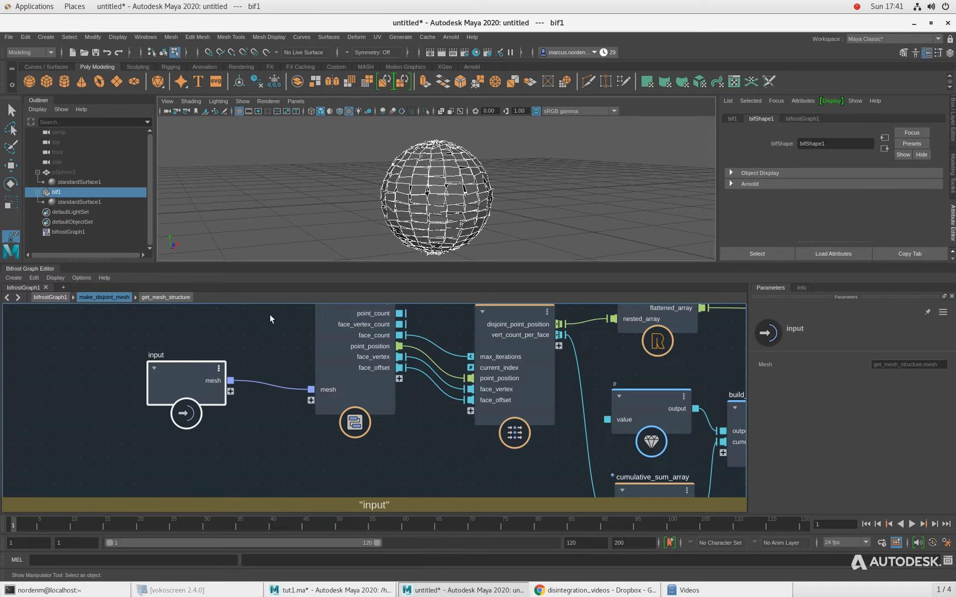
middle_click_drag(270, 315, 274, 384)
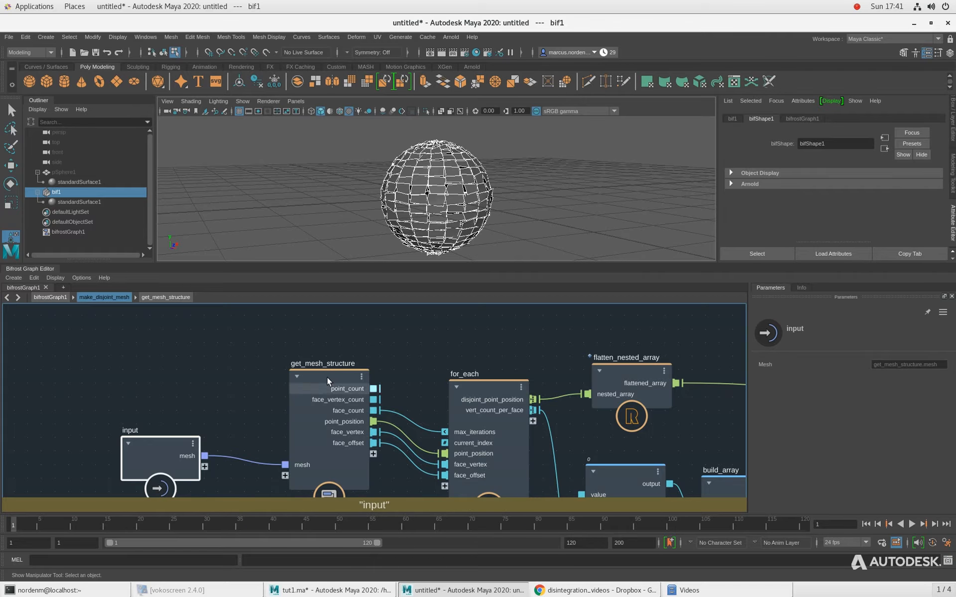
Inside the get_mesh_structure compound, duplicate the face_vertex get_geo_property node and place the copy in free space beside the original
double_click(332, 375)
middle_click_drag(479, 332, 483, 388, "alt")
right_click_drag(482, 388, 637, 391, "alt")
middle_click_drag(408, 407, 432, 399, "alt")
right_click_drag(432, 399, 483, 387, "alt")
middle_click_drag(326, 422, 384, 348, "alt")
left_click(295, 380)
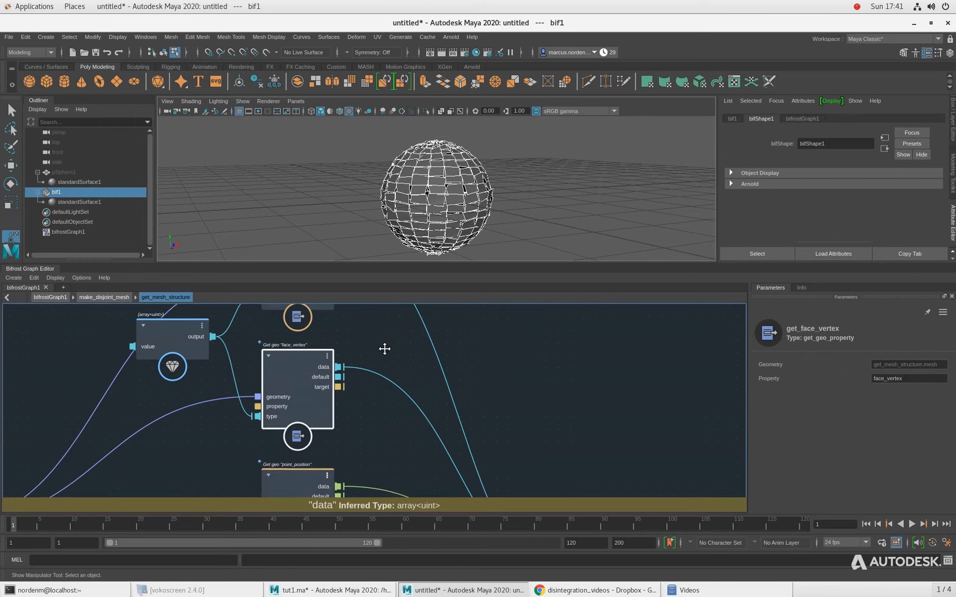
key("ctrl+d")
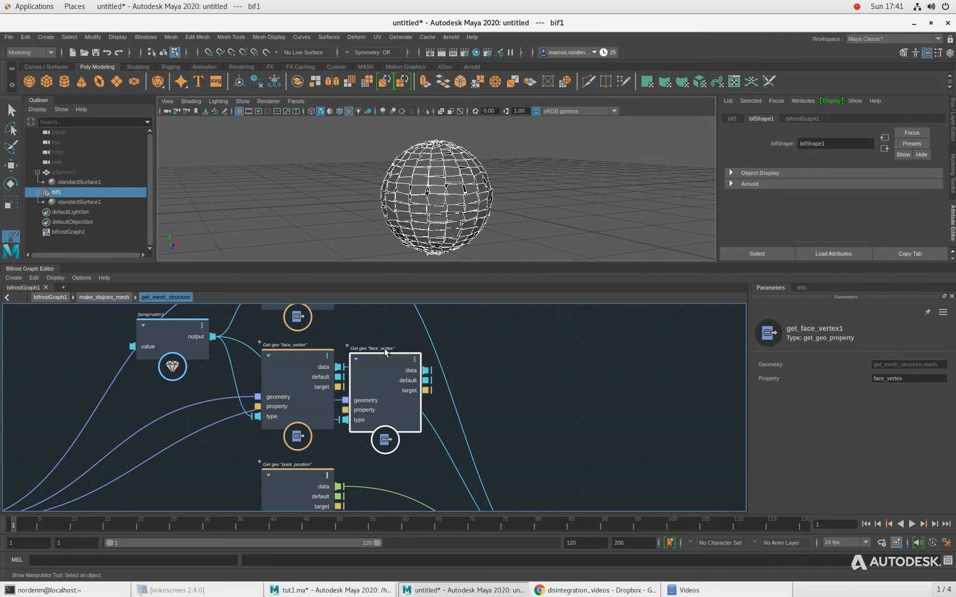
left_click_drag(390, 377, 563, 377)
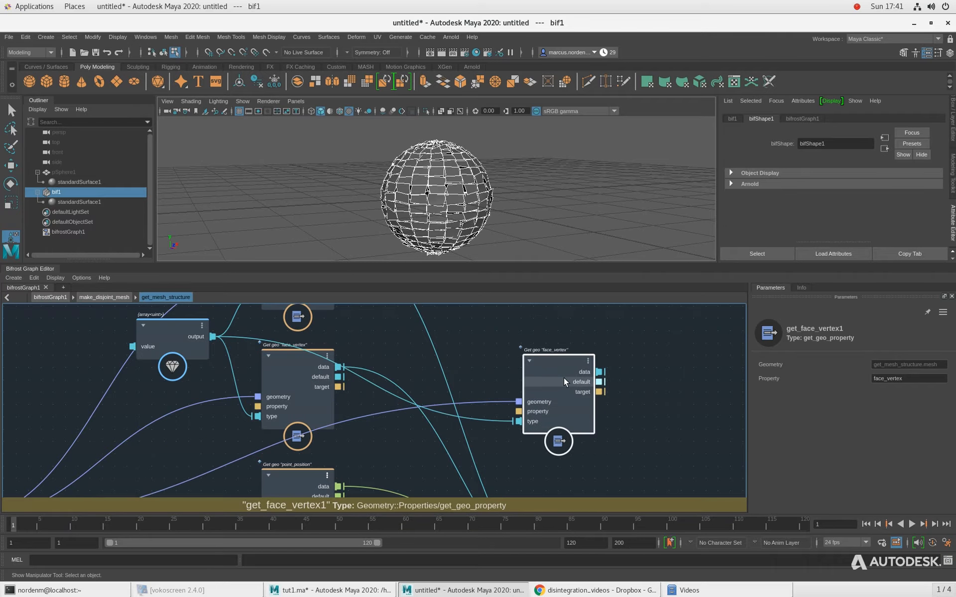
left_click(478, 344)
middle_click_drag(477, 344, 433, 345, "alt")
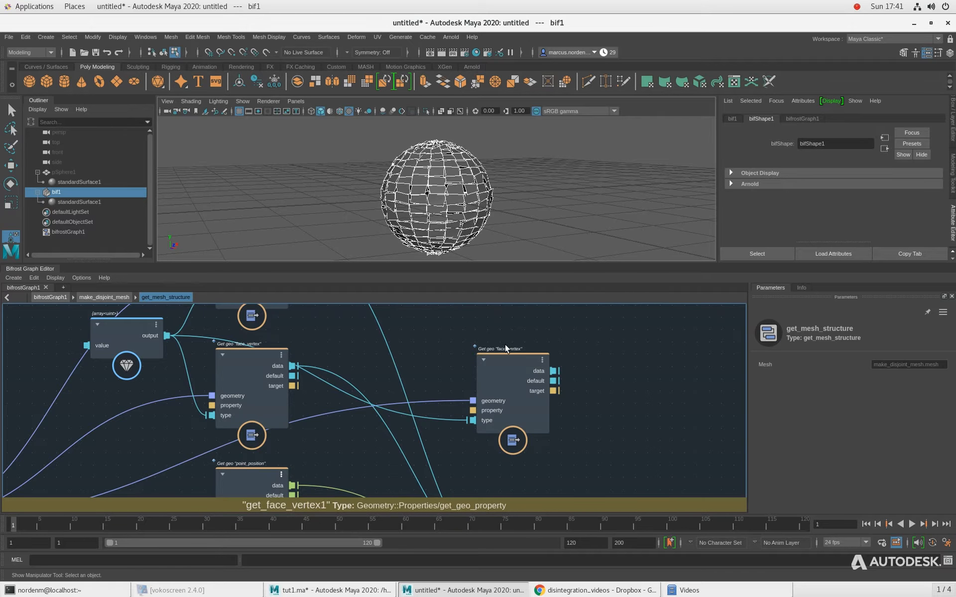
Set the property of the duplicated face_vertex node to face_vertex_uv
left_click(500, 363)
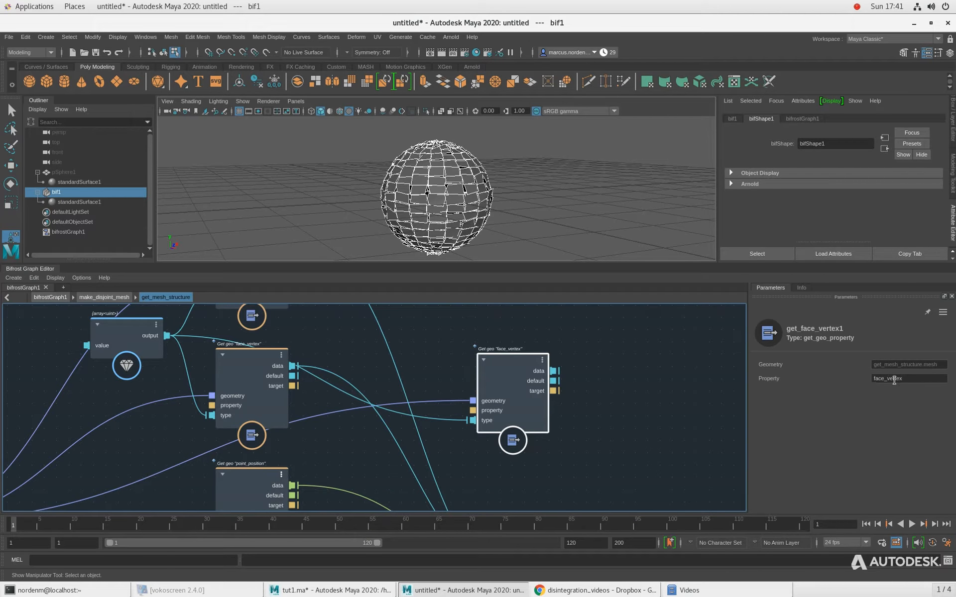
left_click(917, 377)
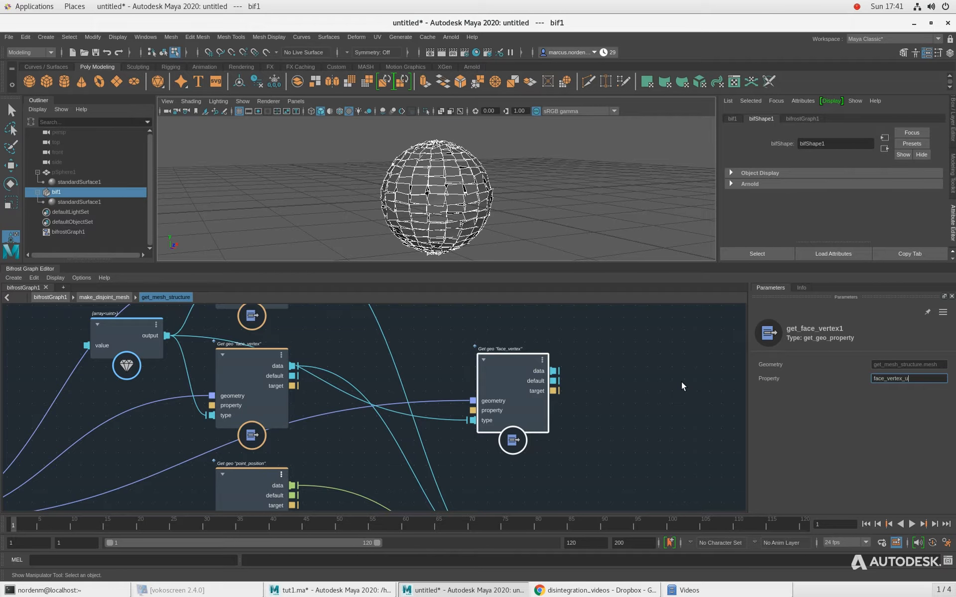
key("Return")
In make_disjoint_mesh, check the UV property names through a temporary watchpoint on the input mesh connection and remove the watchpoint again
left_click(536, 432)
left_click(102, 297)
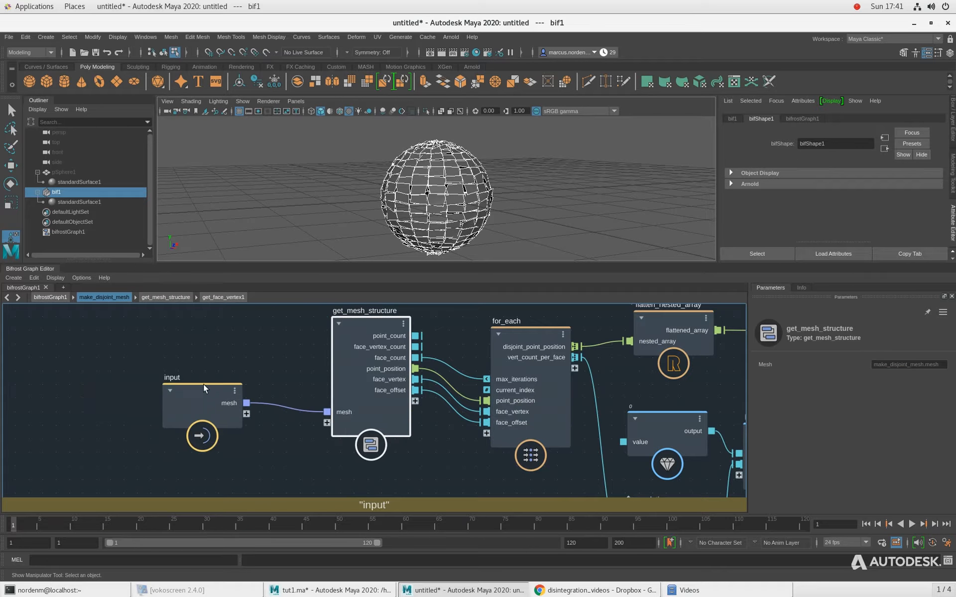
right_click(155, 407)
left_click(187, 423)
middle_click_drag(163, 433, 137, 385)
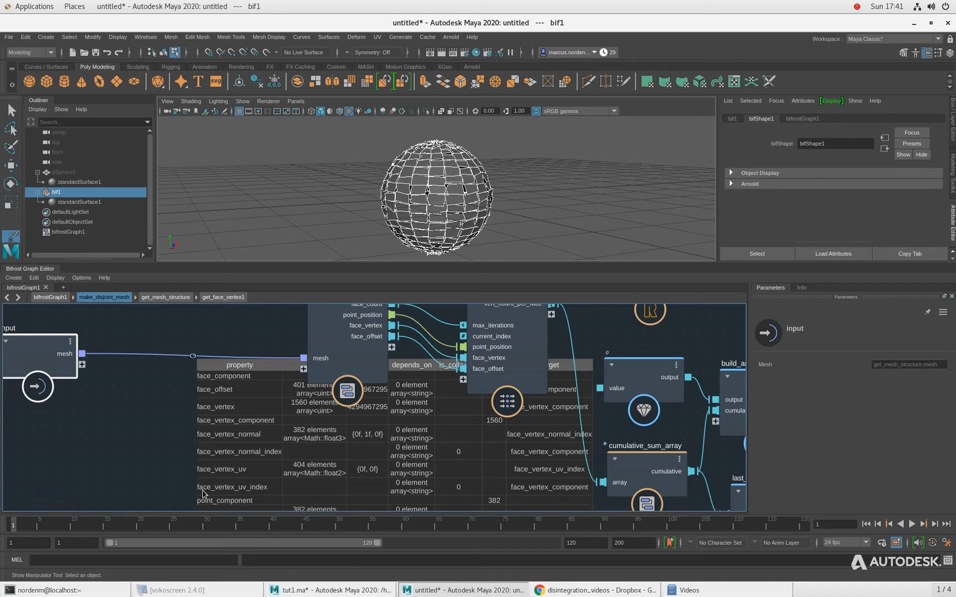
right_click(192, 357)
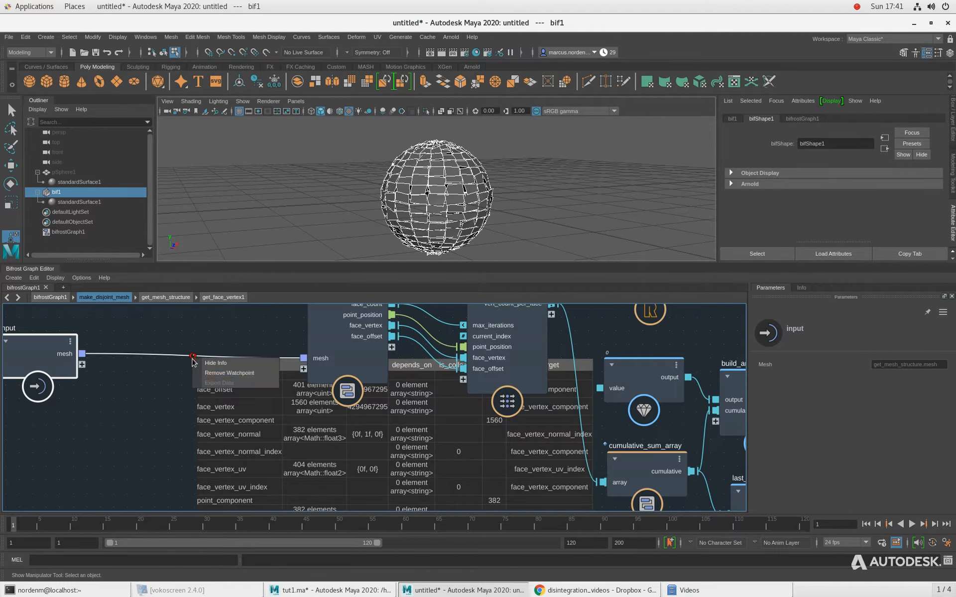
left_click(208, 374)
middle_click_drag(217, 330, 137, 413, "alt")
Back inside get_mesh_structure, extend the duplicated node's property name to face_vertex_uv_index
double_click(256, 382)
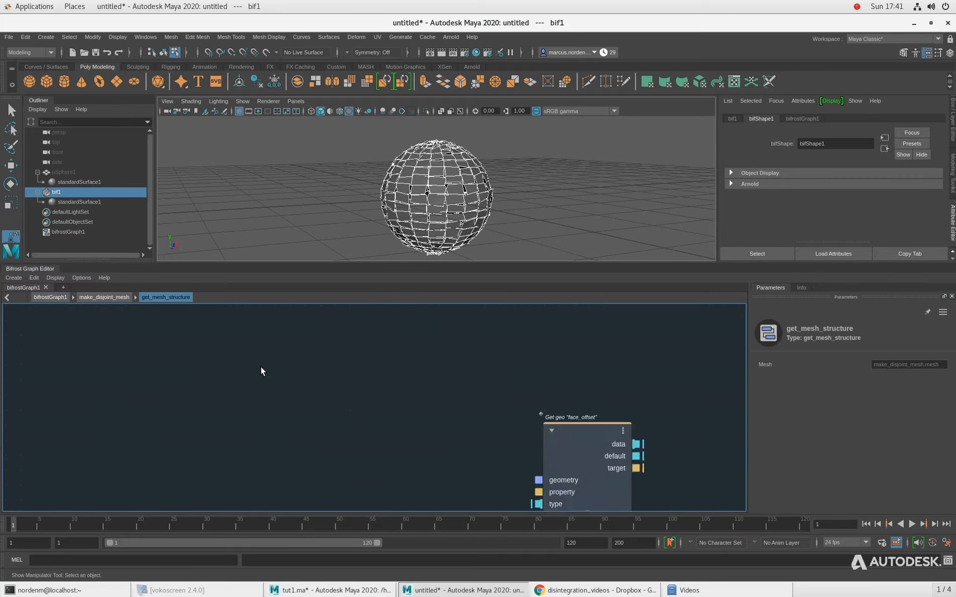
scroll(506, 413, "up", 2)
scroll(497, 408, "up", 3)
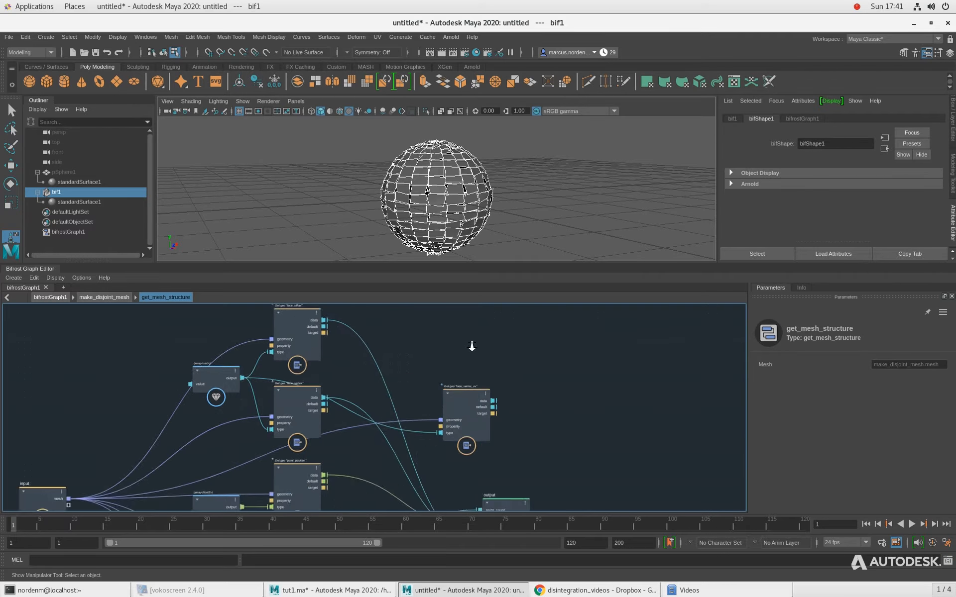
left_click(485, 405)
left_click(927, 379)
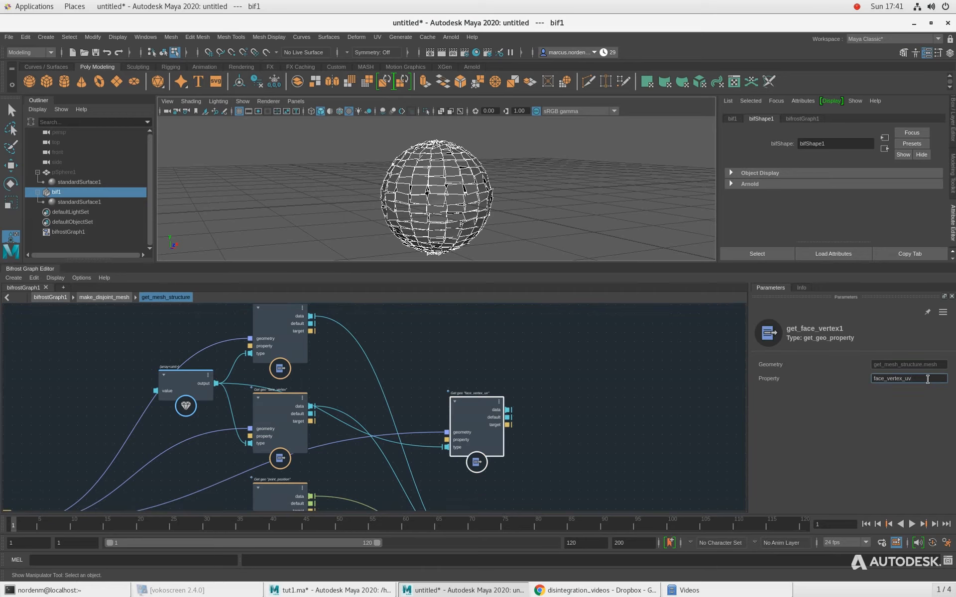
type("_index")
key("Return")
scroll(448, 367, "up", 1)
middle_click_drag(450, 369, 434, 340)
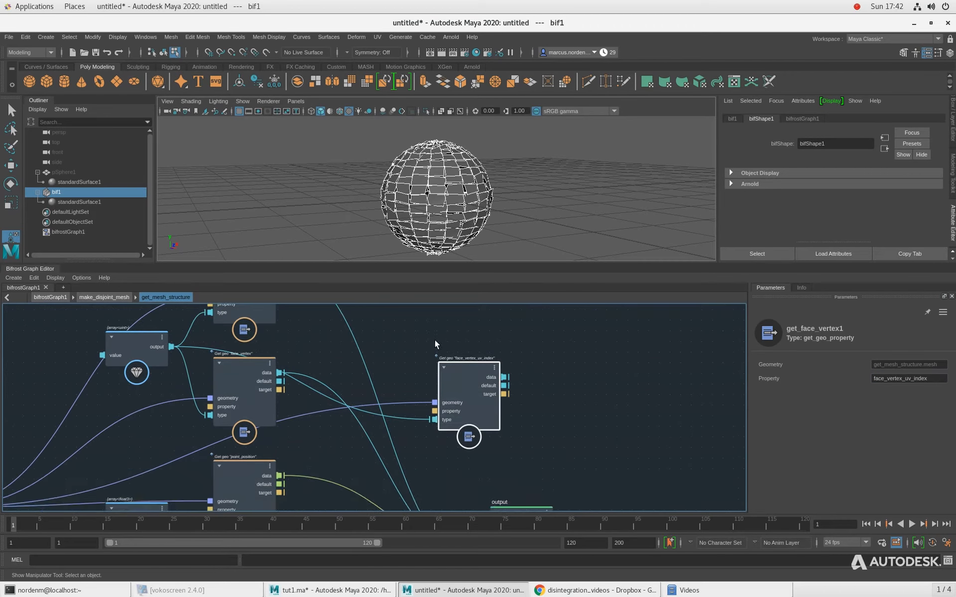
Make the face_vertex_uv_index node editable and go inside its compound
left_click_drag(464, 370, 462, 368)
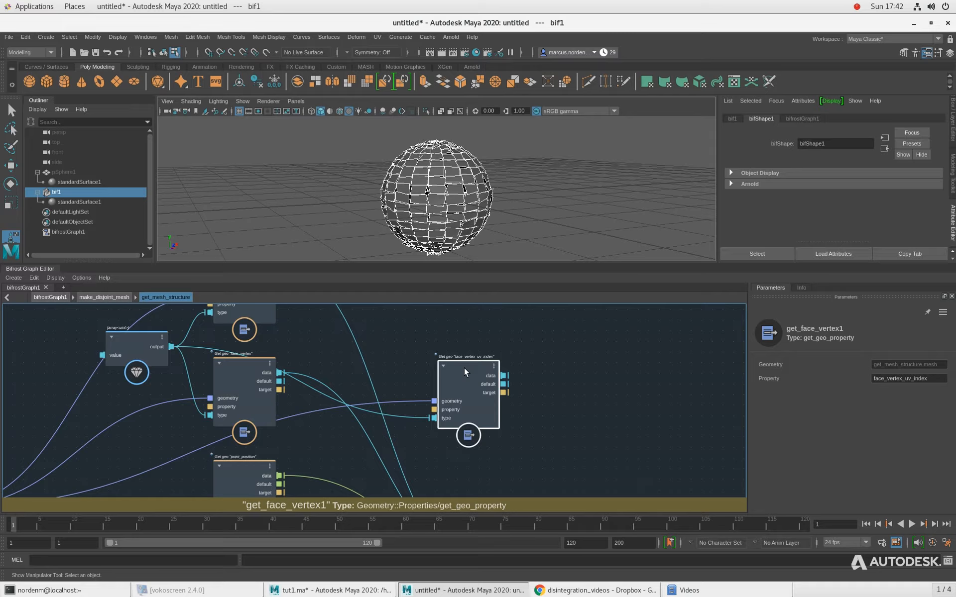
right_click(465, 371)
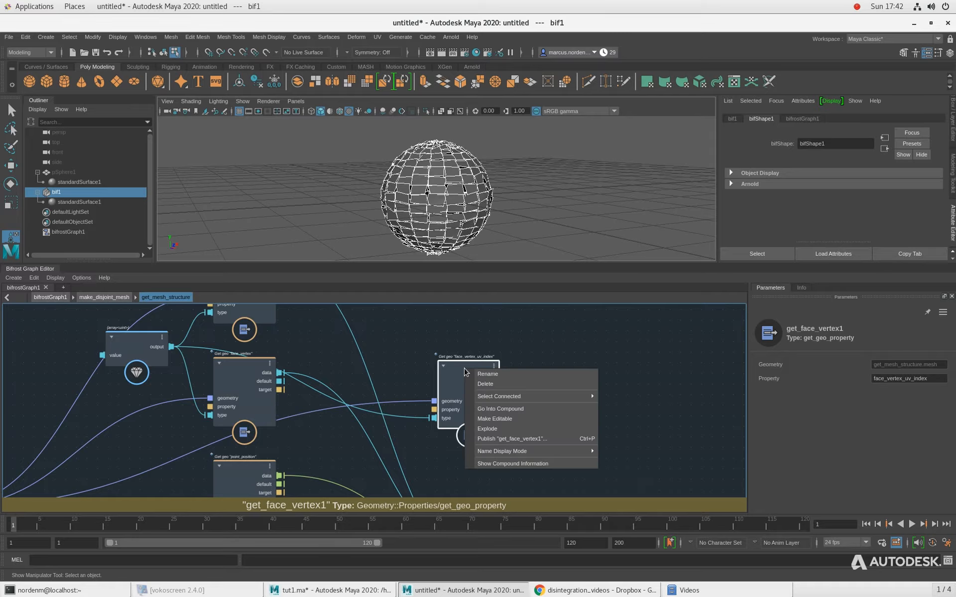
left_click(507, 419)
double_click(460, 363)
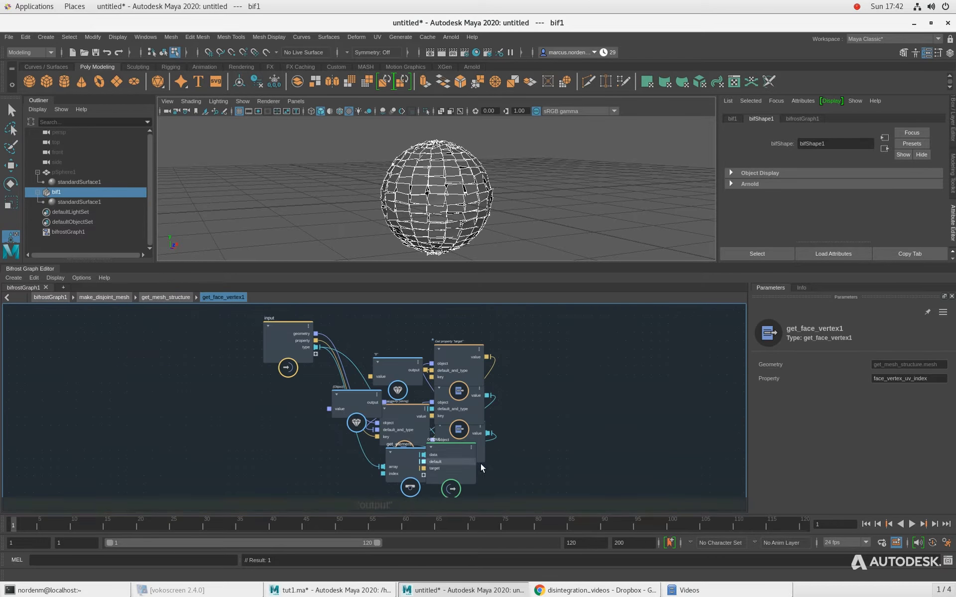
Spread out the internal nodes, set the get_data node's key to indices, and return to get_mesh_structure
left_click_drag(432, 369, 450, 335)
middle_click_drag(502, 388, 489, 335, "alt")
left_click_drag(448, 436, 476, 444)
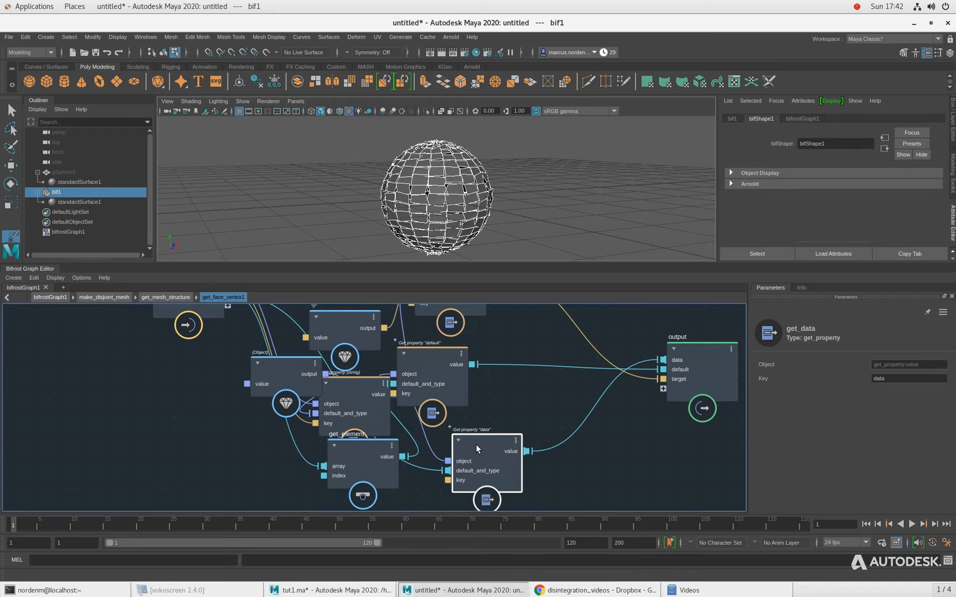
double_click(898, 378)
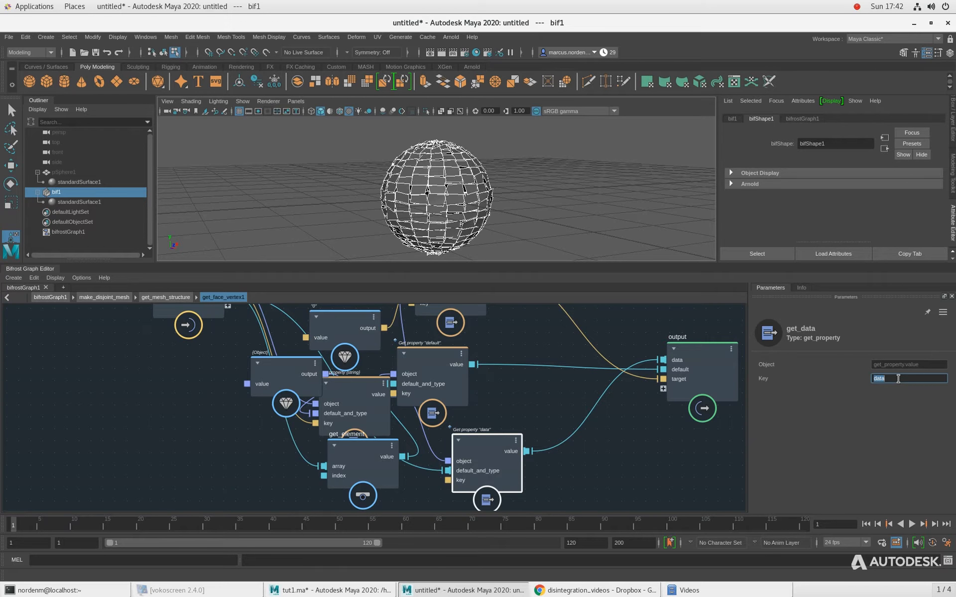
type("indices")
key("Return")
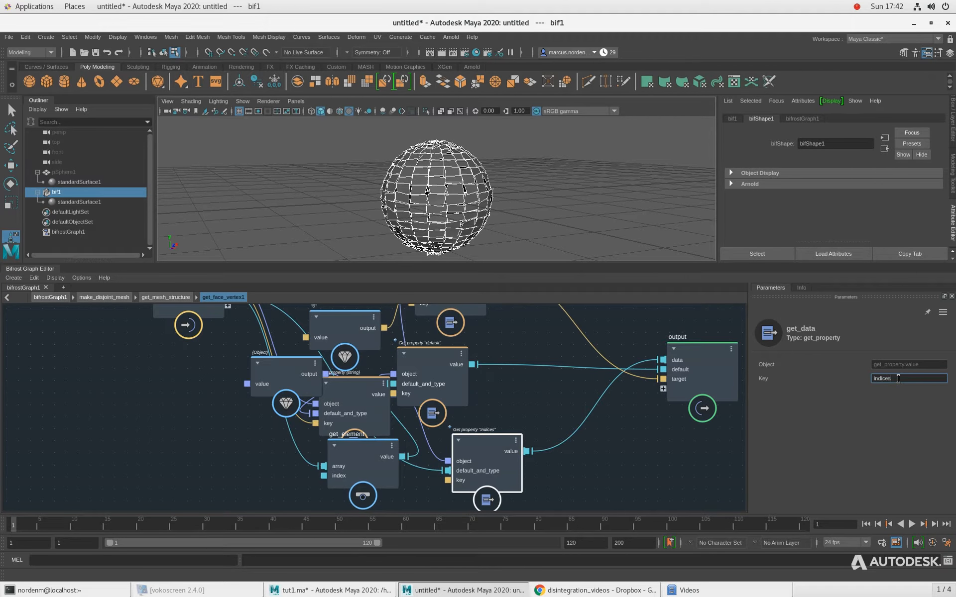
left_click(163, 298)
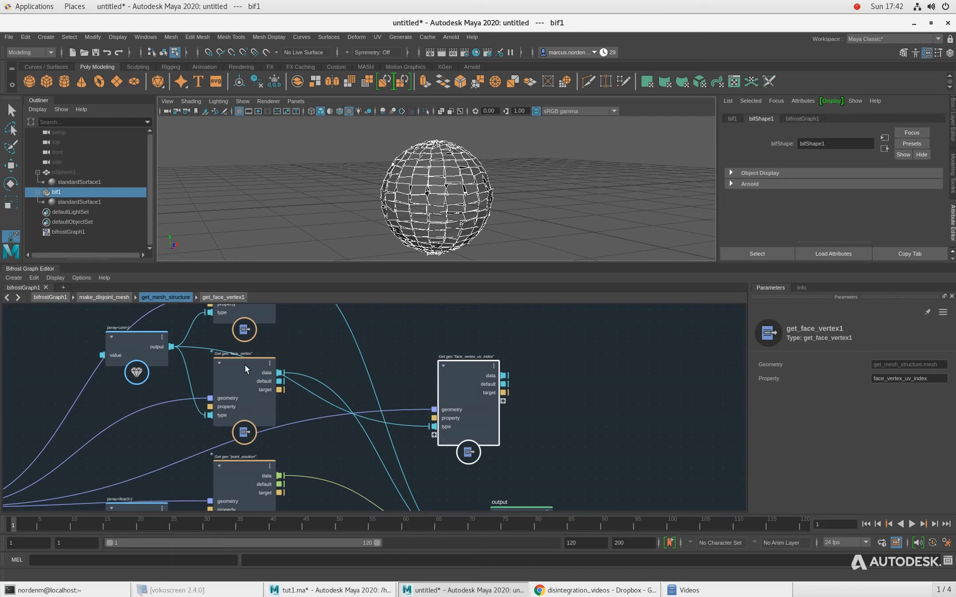
Move the face_vertex_uv_index node and place the output node close beside it
middle_click_drag(430, 345, 402, 349)
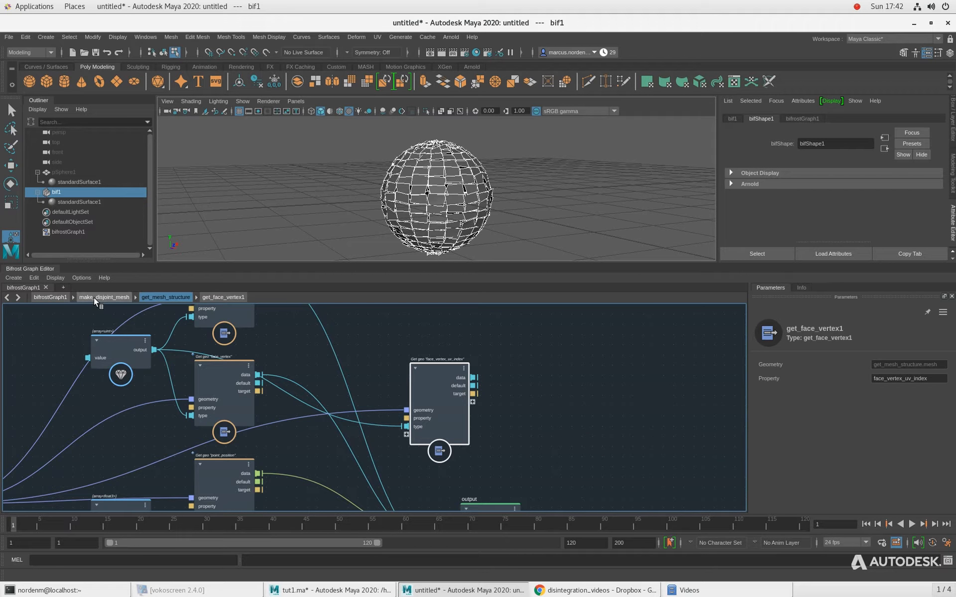
scroll(428, 344, "down", 3)
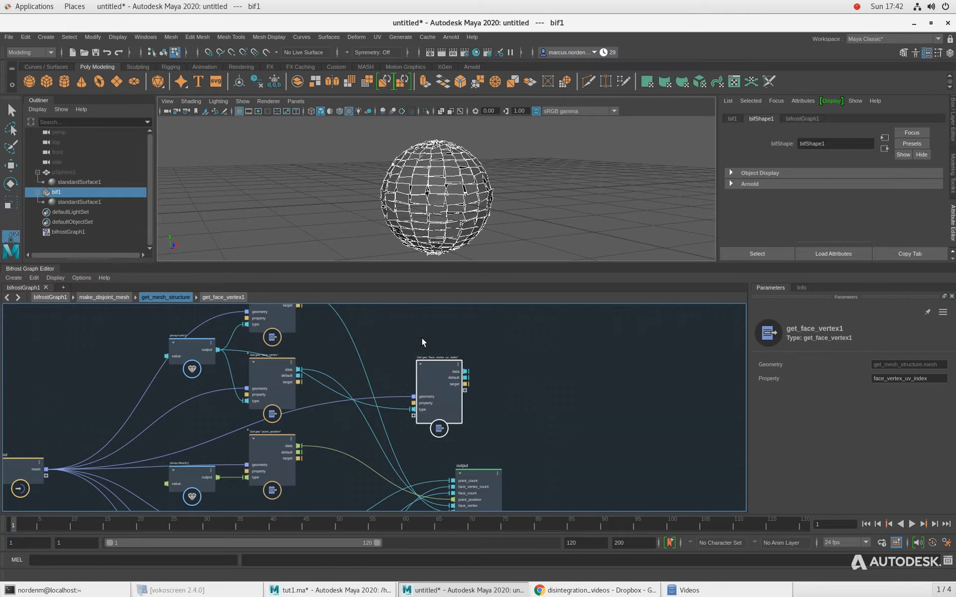
left_click_drag(393, 366, 374, 371)
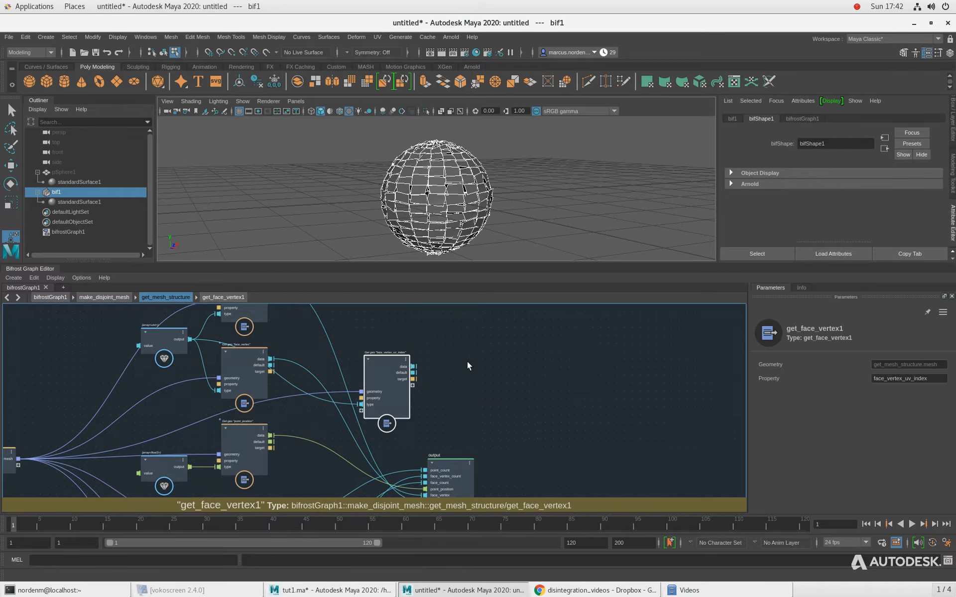
scroll(468, 363, "up", 2)
left_click_drag(378, 373, 370, 368)
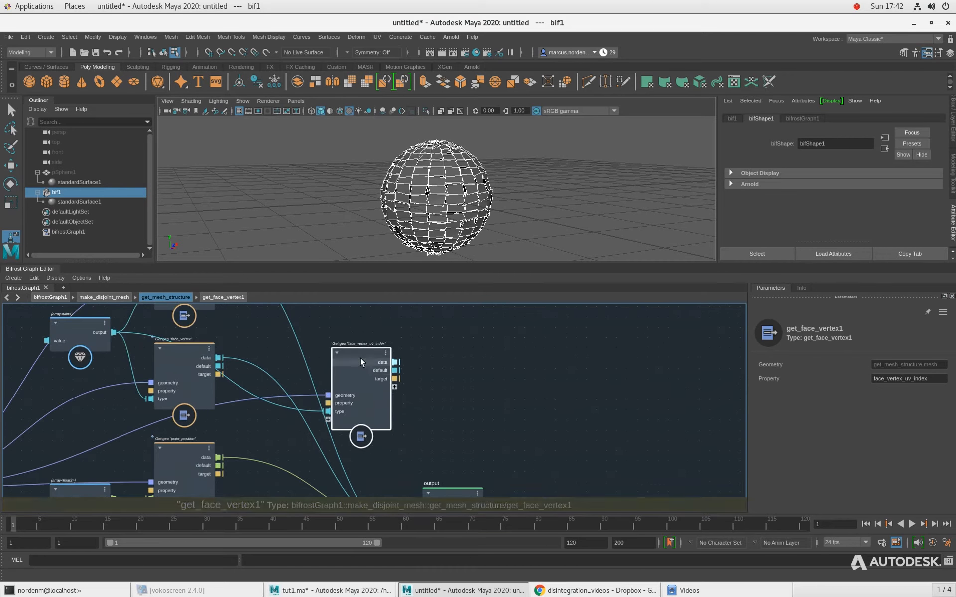
scroll(457, 346, "up", 2)
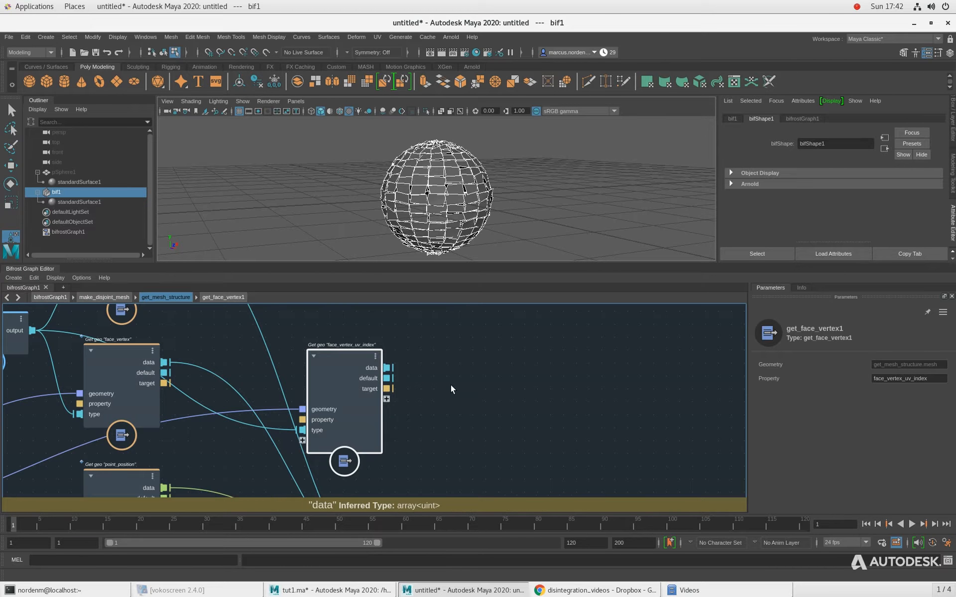
scroll(470, 408, "down", 1)
middle_click_drag(483, 423, 450, 371, "alt")
left_click_drag(438, 463, 455, 350)
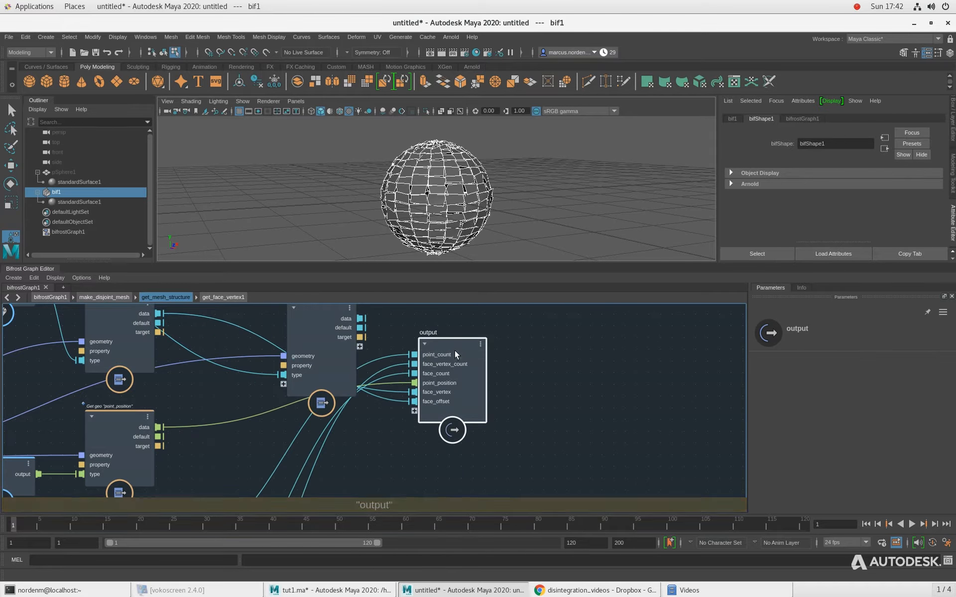
Connect the face_vertex_uv_index node's data to a new output node port and rename that port face_vertex_uv_index
left_click_drag(359, 319, 413, 411)
right_click(423, 411)
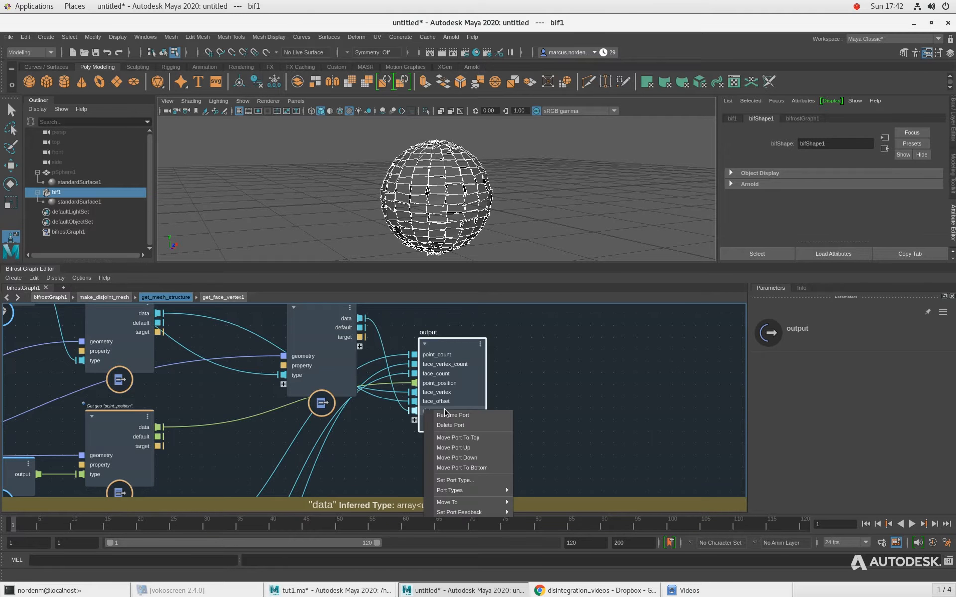
left_click(446, 413)
type("fa")
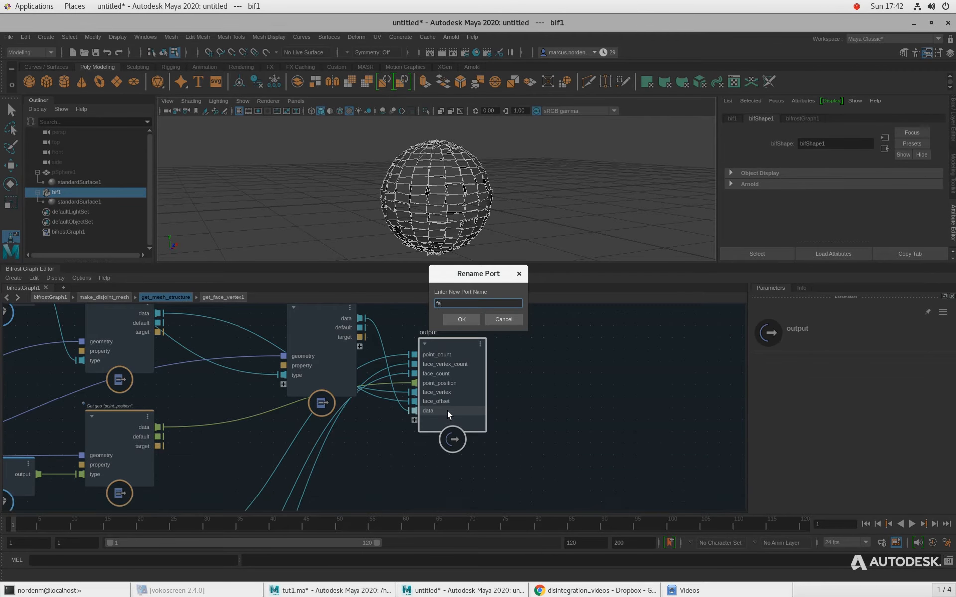
type("ce_vertex_uv_index")
key("Return")
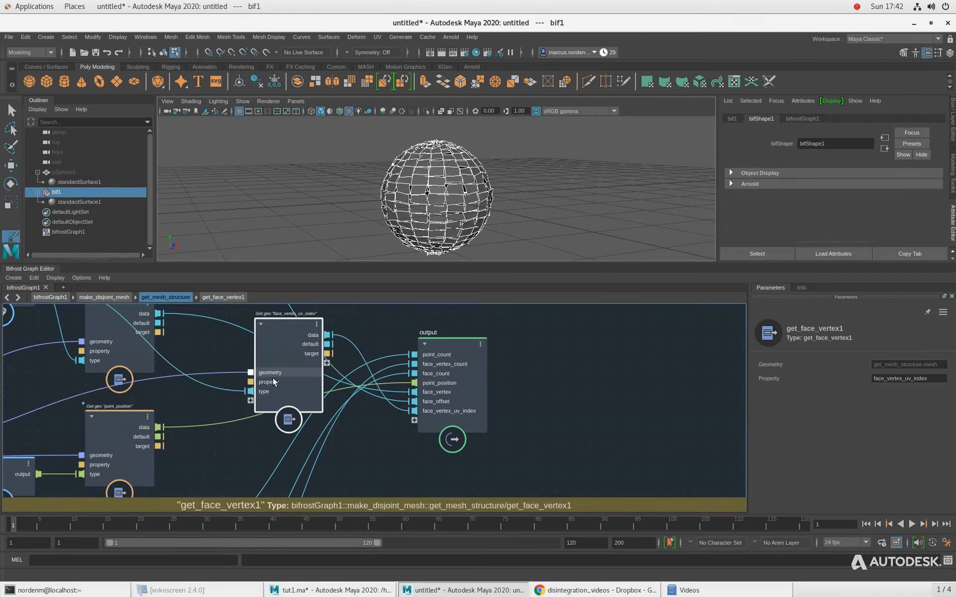
Move the face_vertex_uv_index node next to the point_position node and shift the point_position node slightly
left_click_drag(272, 377, 226, 439)
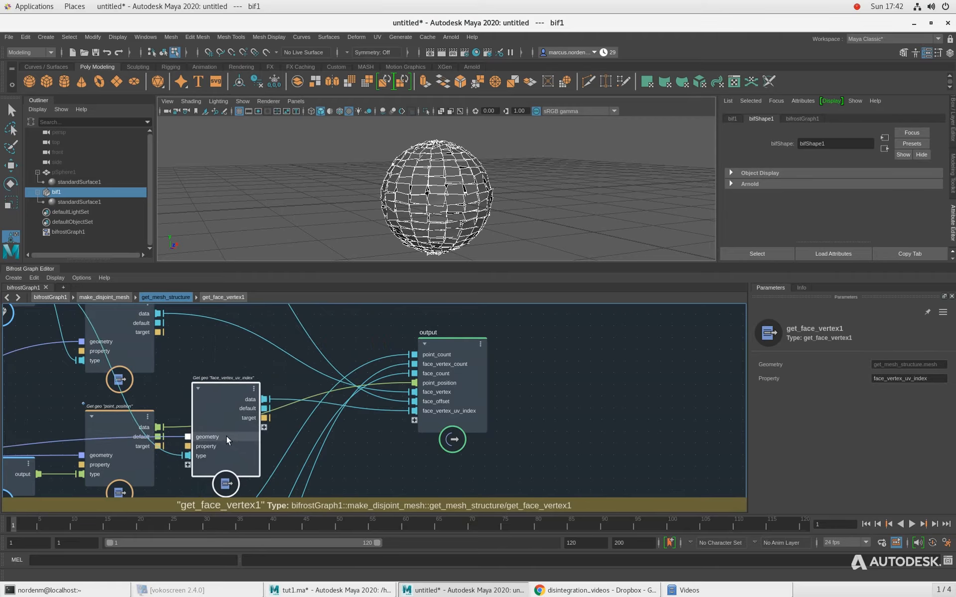
middle_click_drag(362, 483, 397, 373, "alt")
left_click_drag(129, 308, 137, 334)
Add a get_geo_property node in get_mesh_structure and connect the input mesh to its geometry port
left_click(386, 415)
key("Tab")
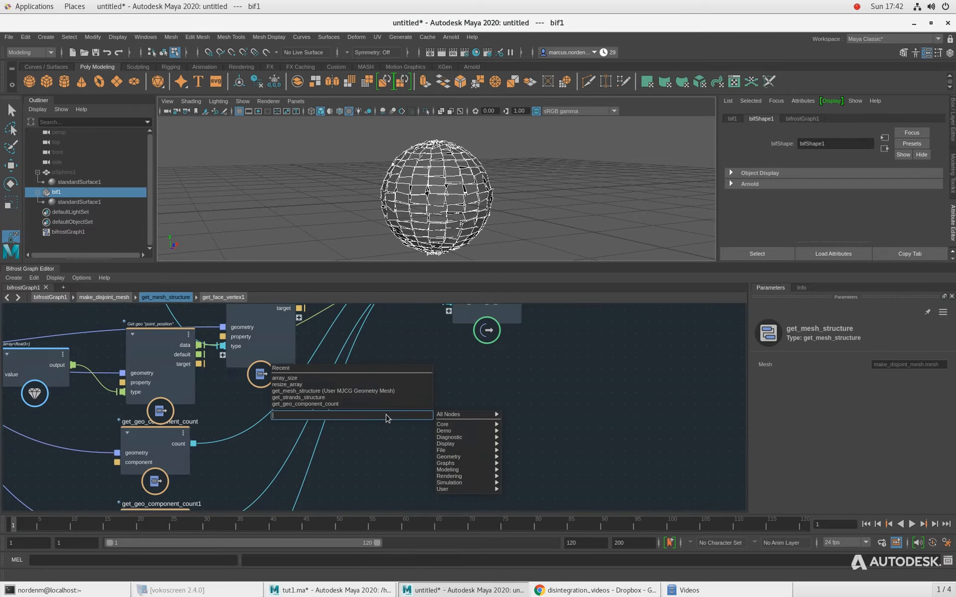
type("get_geo")
key("Down")
key("Down")
key("Return")
middle_click_drag(96, 414, 368, 410, "alt")
left_click_drag(89, 349, 620, 459)
middle_click_drag(649, 399, 473, 402, "alt")
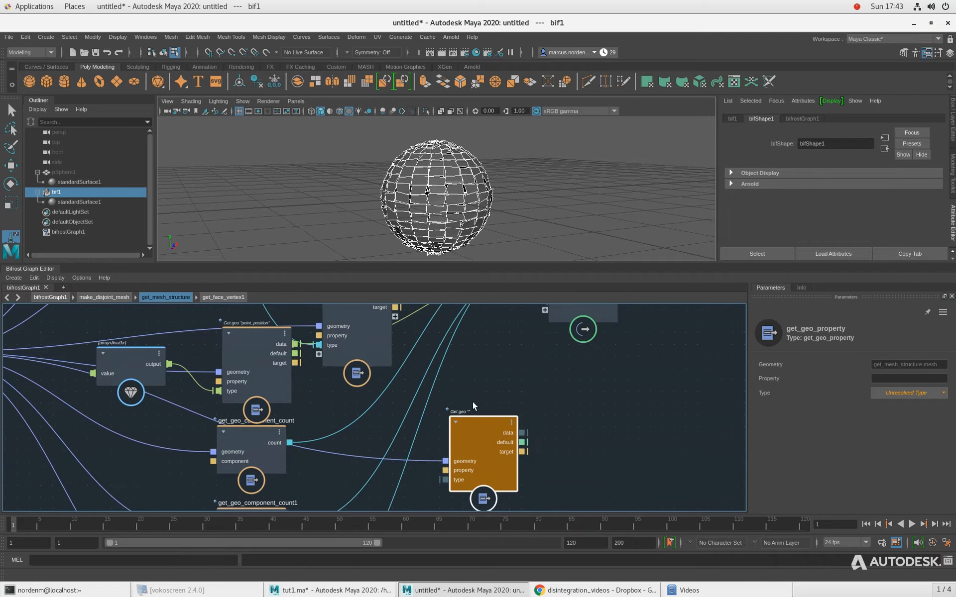
Set the new get_geo_property node's type to array<Math::float2> and position the node below the output node
left_click_drag(485, 435, 486, 399)
right_click(469, 443)
mouse_move(503, 458)
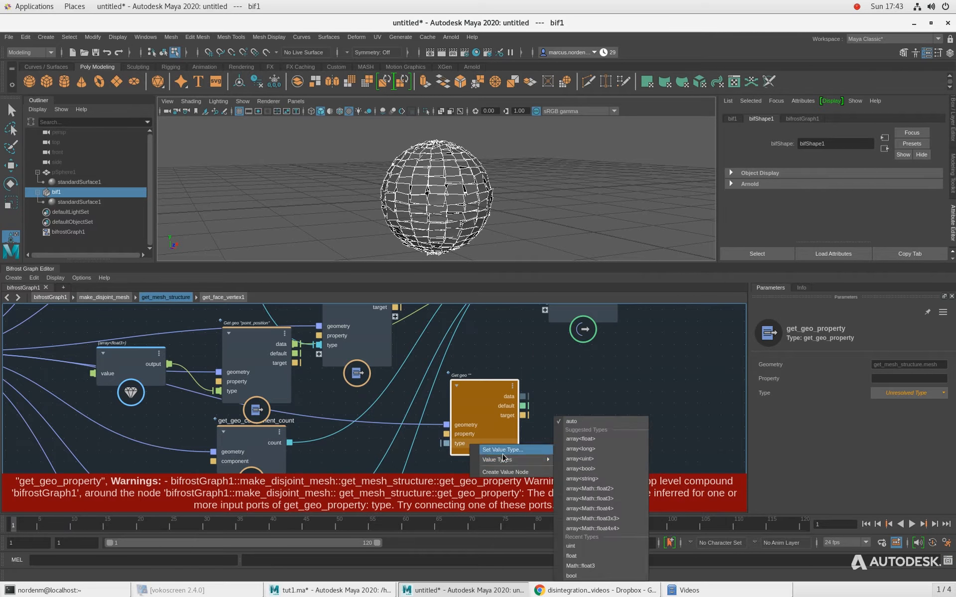
left_click(608, 488)
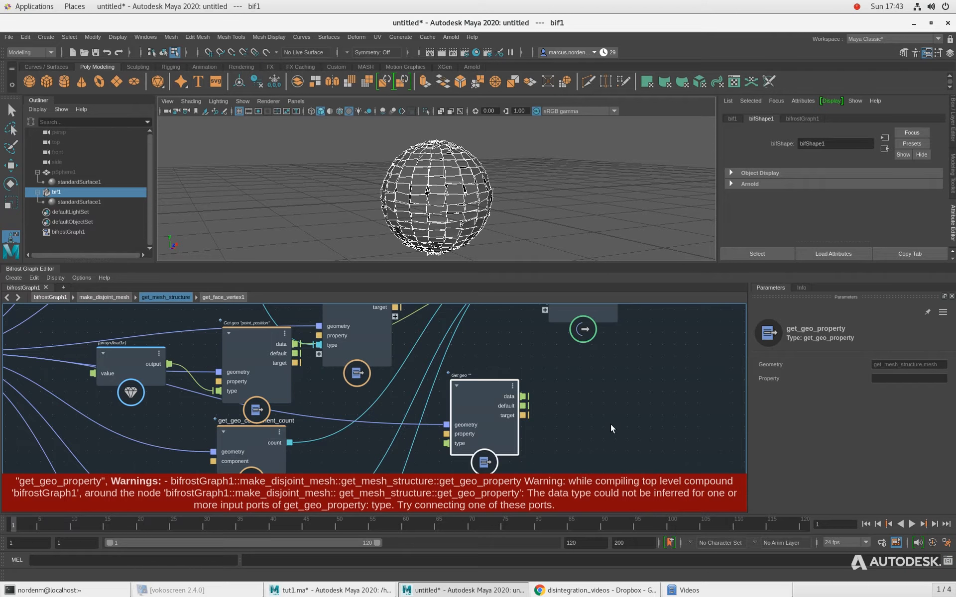
scroll(610, 422, "down", 2)
middle_click_drag(597, 399, 557, 396, "alt")
left_click_drag(479, 389, 476, 396)
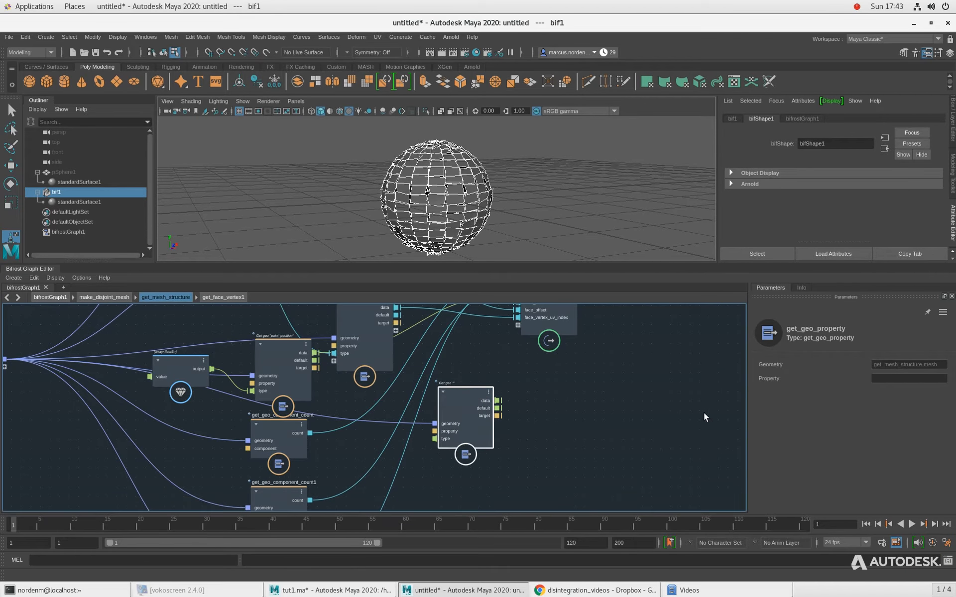
Set the new get_geo_property node's property to face_vertex_uv
left_click(891, 379)
type("face_vertex_uv")
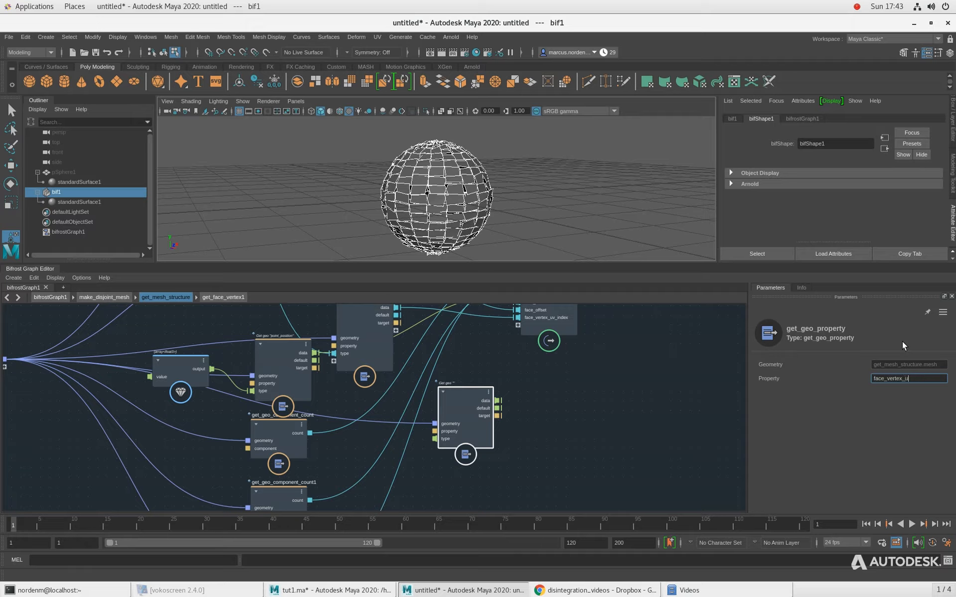
left_click(614, 367)
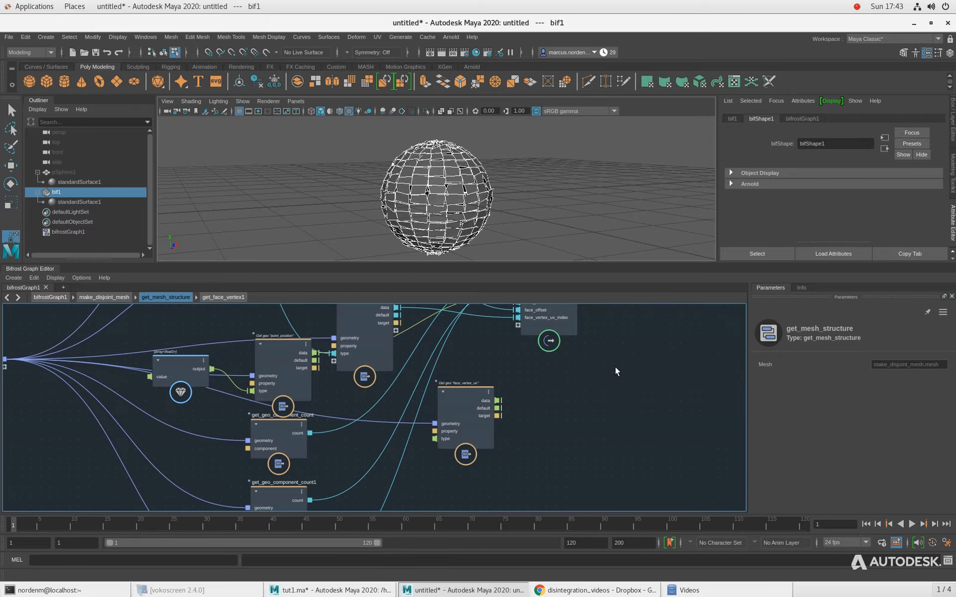
Connect the face_vertex_uv node's data to a new port on the output node and rename that port face_vertex_uv
middle_click_drag(614, 367, 566, 447)
left_click_drag(451, 481, 468, 406)
right_click(486, 407)
left_click(512, 408)
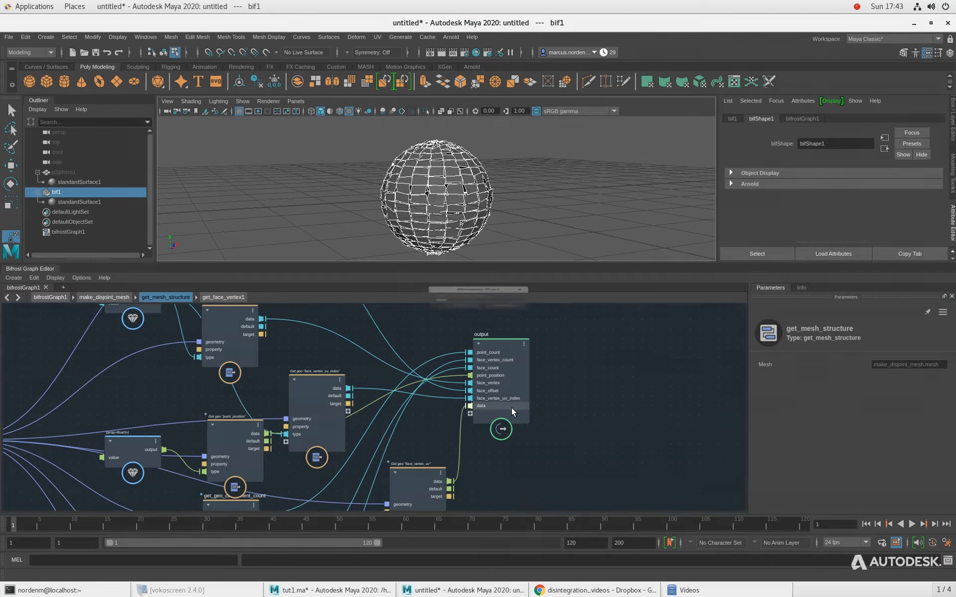
type("face_vertex_")
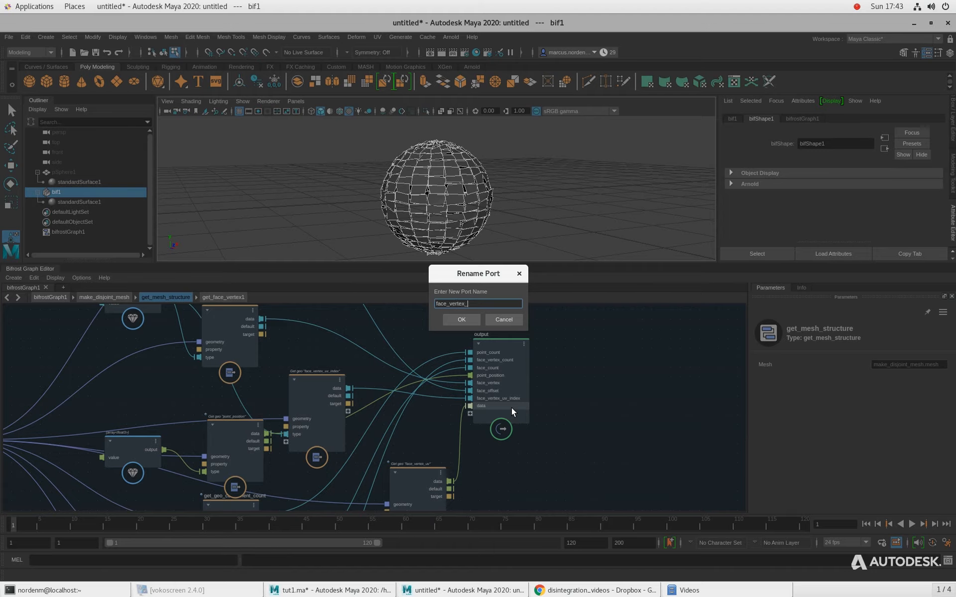
type("uv")
key("Return")
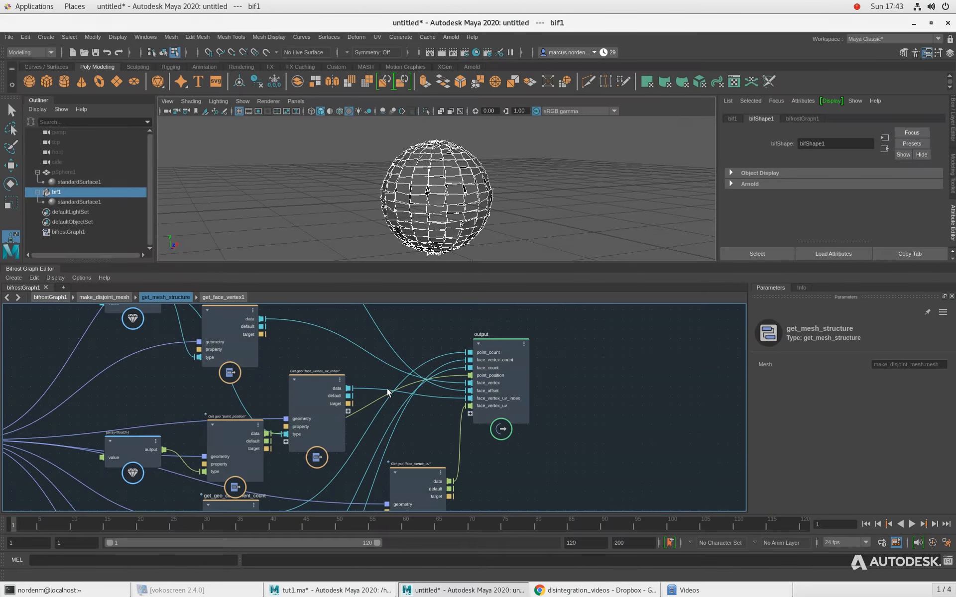
In make_disjoint_mesh, connect get_mesh_structure's face_vertex_uv_index and face_vertex_uv outputs to new input ports on for_each
left_click(103, 298)
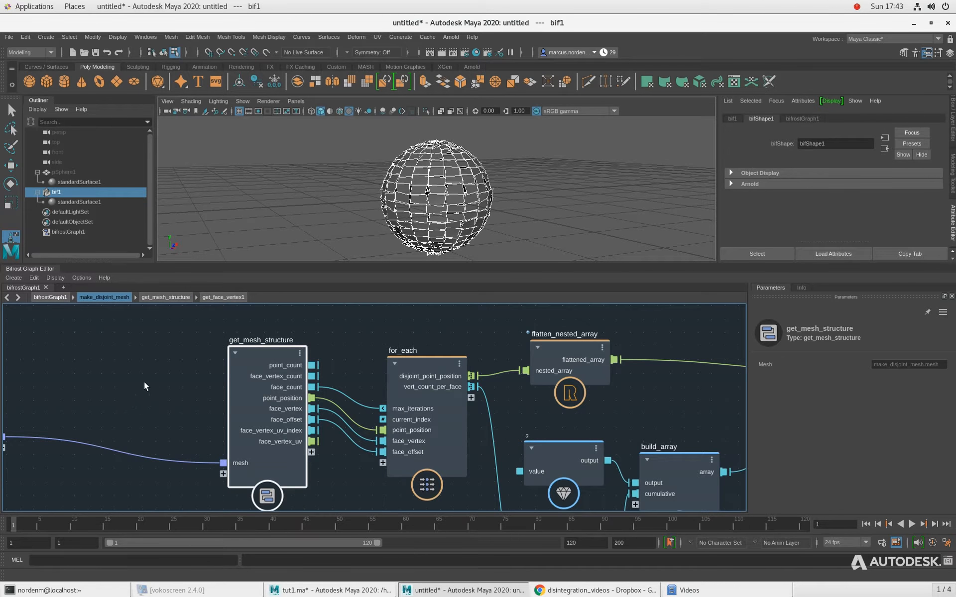
scroll(116, 377, "down", 1)
scroll(234, 391, "up", 1)
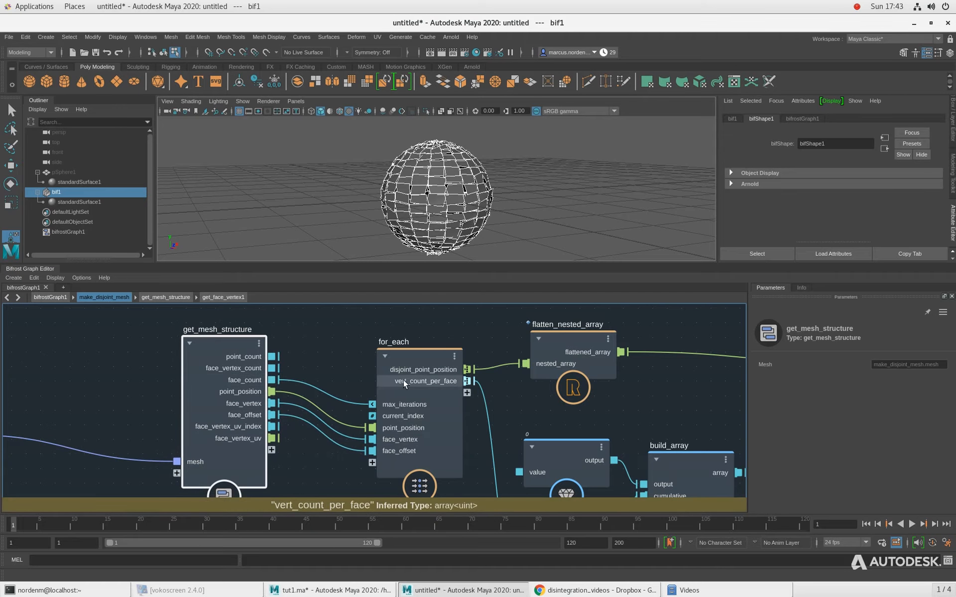
left_click(396, 367)
left_click_drag(272, 426, 364, 454)
left_click_drag(272, 438, 356, 450)
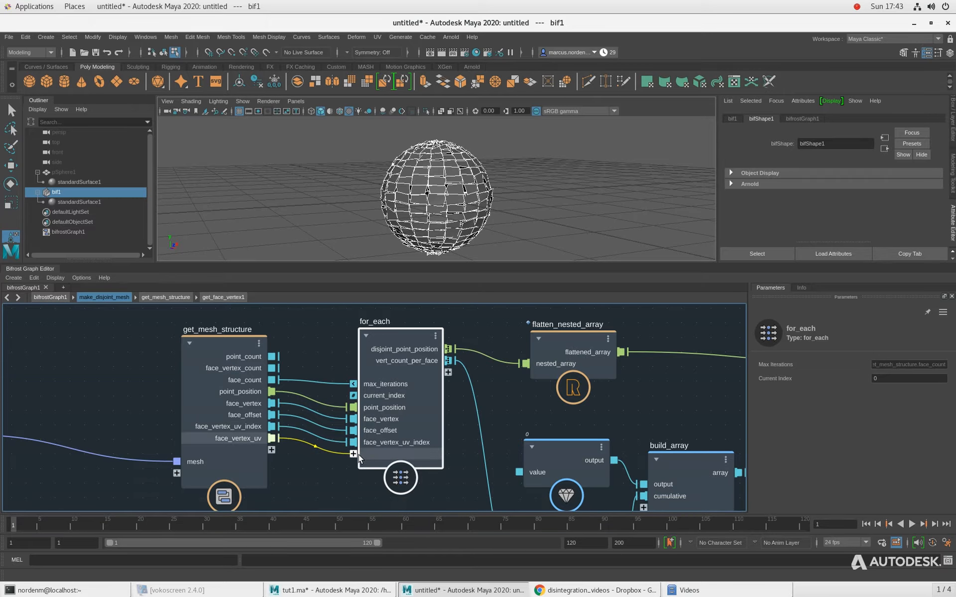
left_click_drag(386, 346, 382, 344)
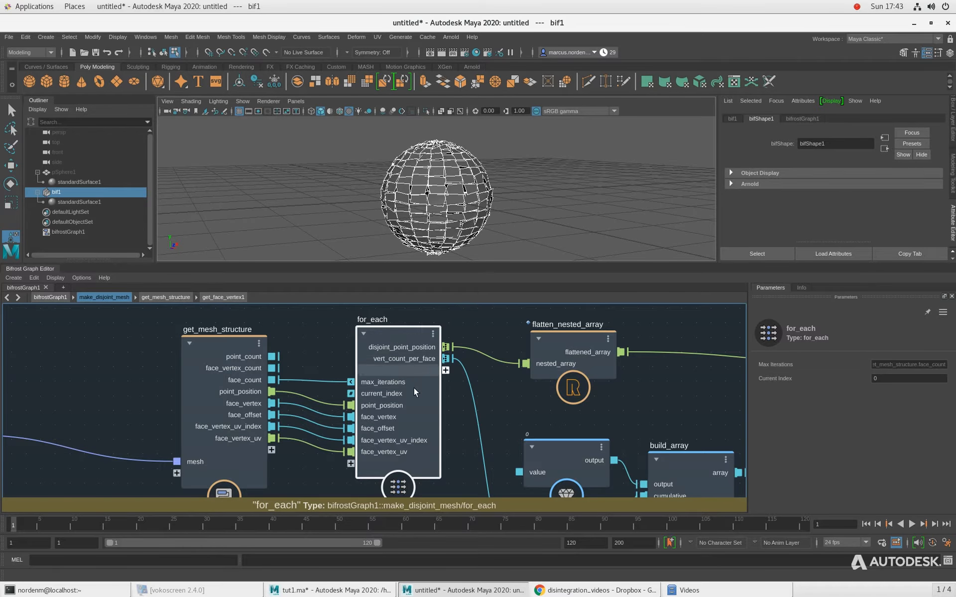
Inside for_each, add a second slice_array node and place it below the existing slice_array node
double_click(390, 336)
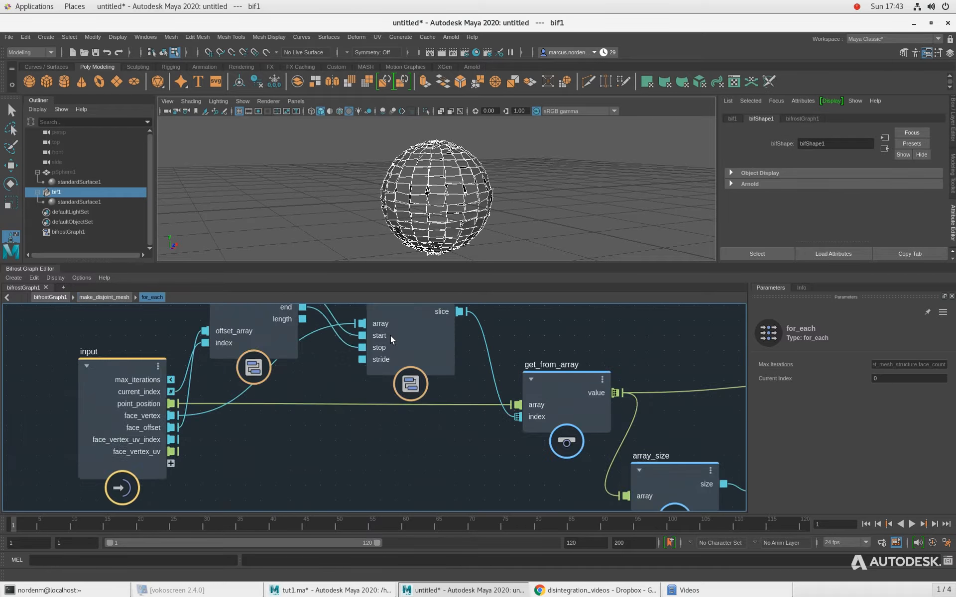
key("Tab")
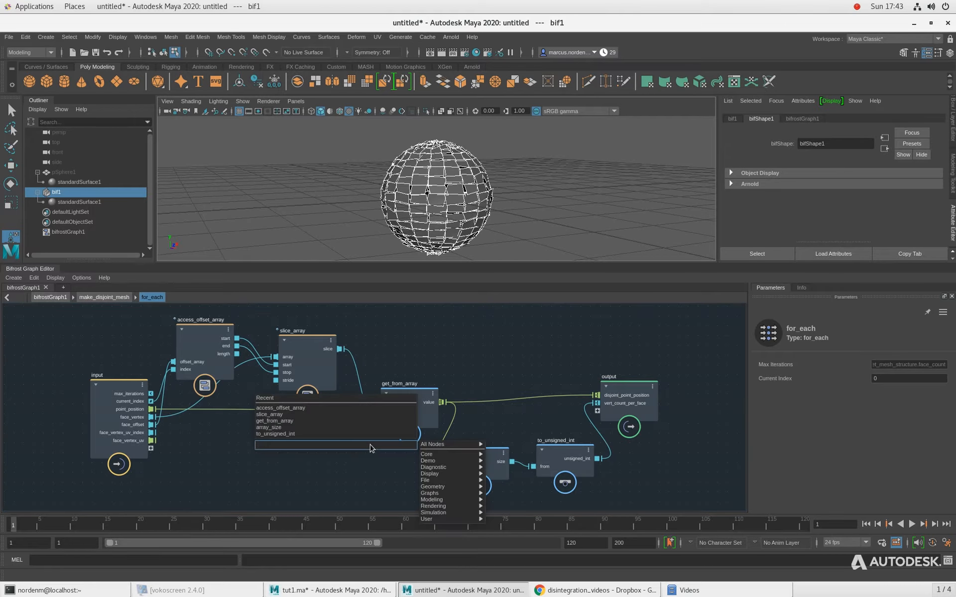
type("sli")
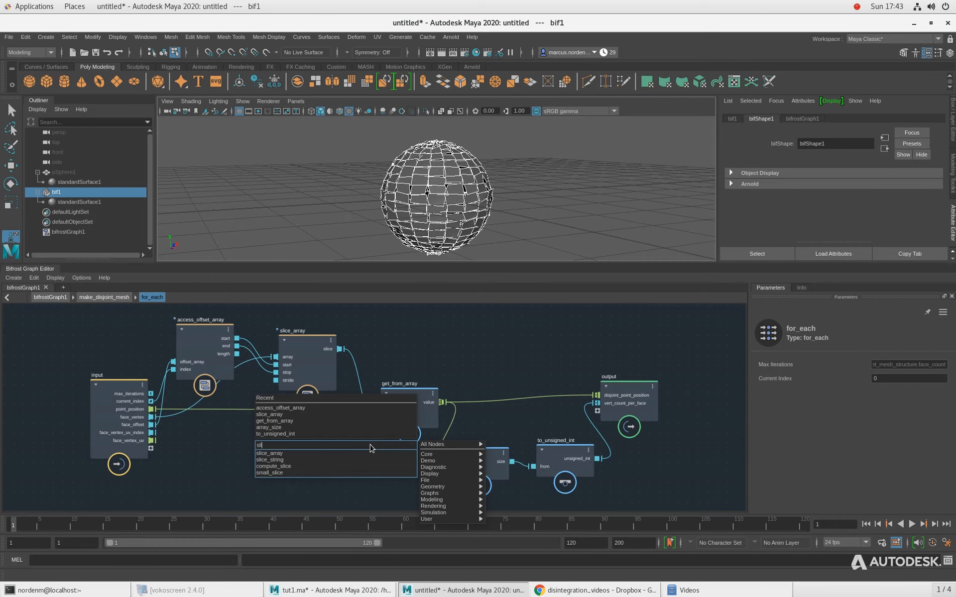
key("Return")
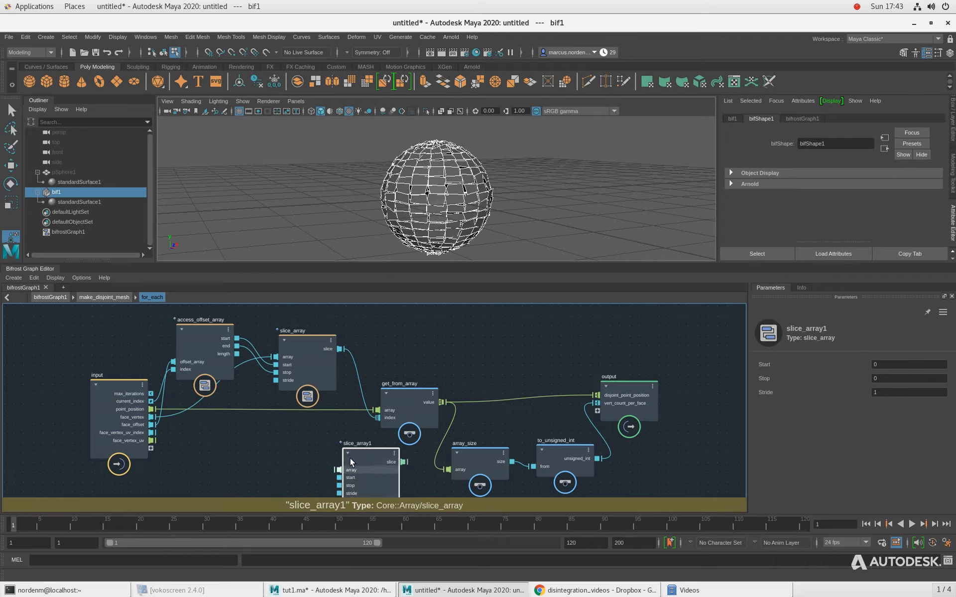
left_click_drag(350, 458, 267, 422)
Connect access_offset_array's start and end to the new slice_array's start and stop, and face_vertex_uv_index to its array
left_click_drag(236, 338, 255, 442)
left_click_drag(237, 346, 286, 438)
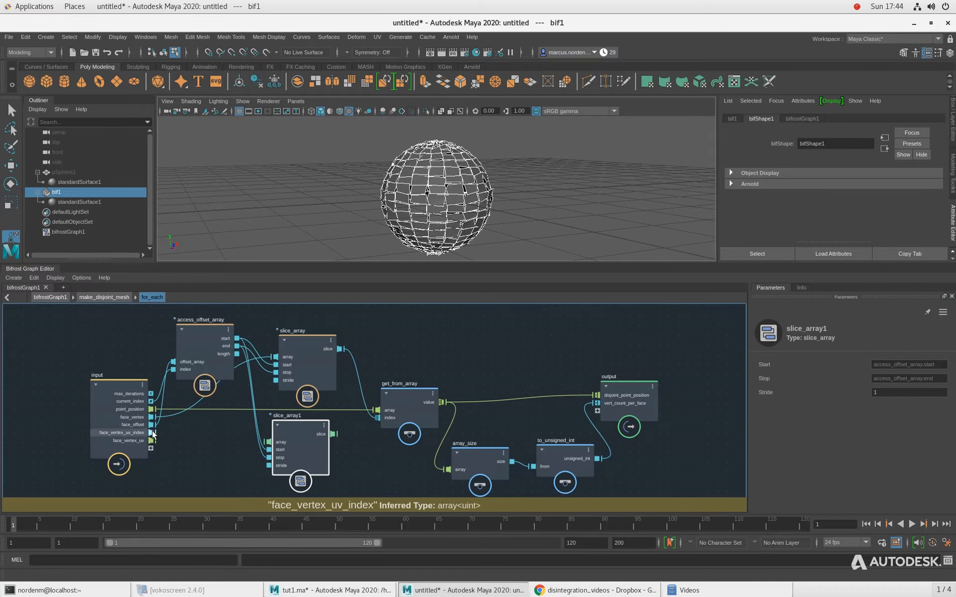
left_click_drag(152, 433, 300, 441)
Add a second get_from_array node beside the new slice_array and connect the slice output to its index
middle_click_drag(355, 455, 357, 416, "alt")
left_click(377, 447)
key("Tab")
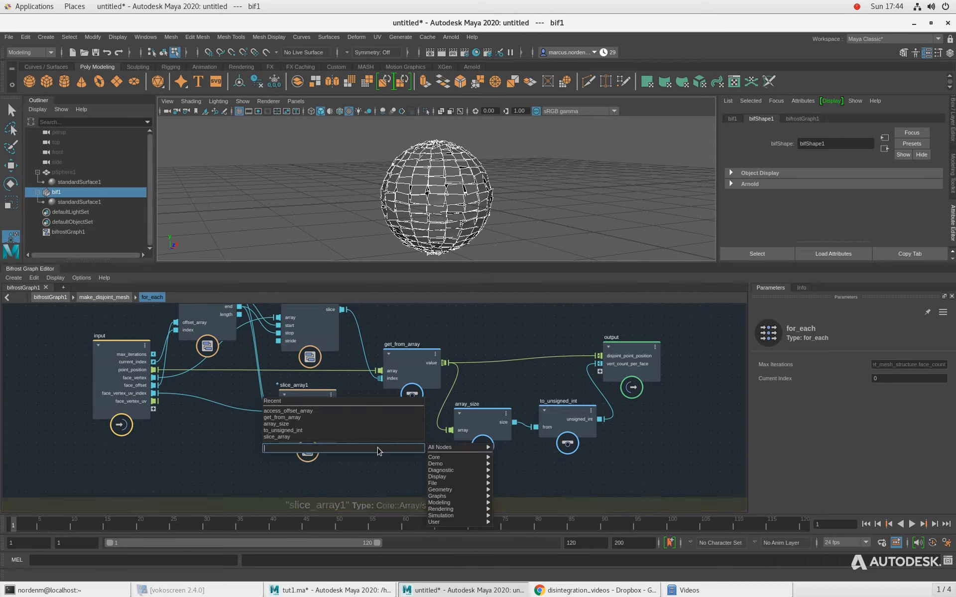
type("get_from")
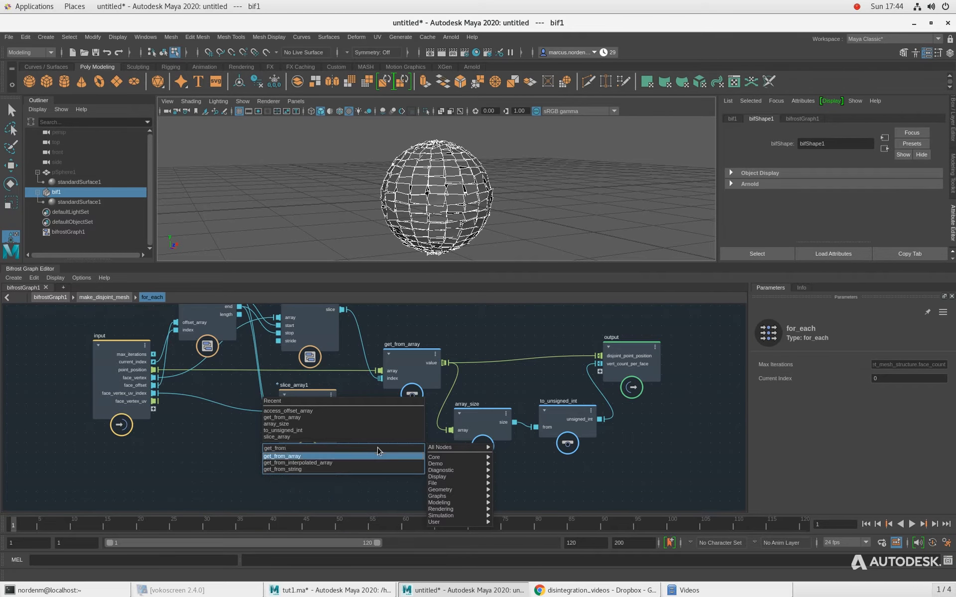
key("Return")
left_click_drag(341, 404, 396, 456)
left_click_drag(293, 421, 276, 429)
left_click_drag(384, 449, 383, 437)
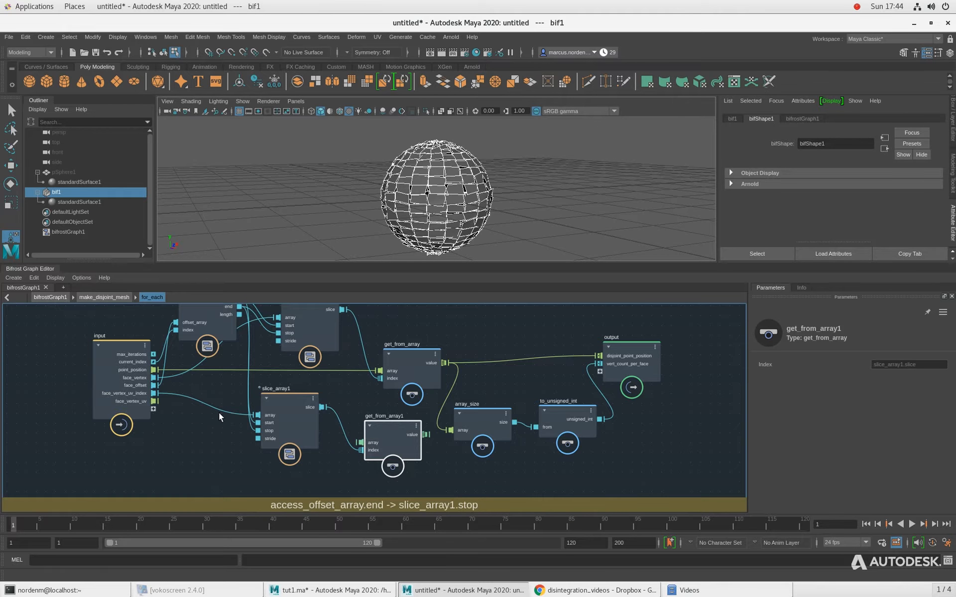
Connect the input node's face_vertex_uv to the array port of the new get_from_array node
left_click_drag(154, 401, 359, 442)
left_click_drag(153, 402, 359, 442)
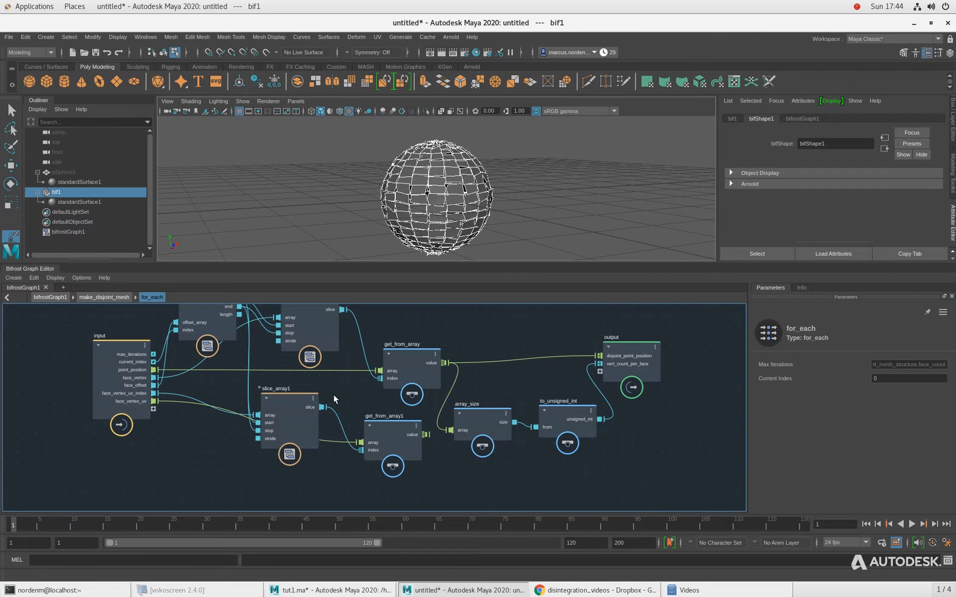
left_click_drag(299, 408, 296, 408)
Connect the new get_from_array's value to a new output port and rename that port disjoint_face_vertex_uv
middle_click_drag(468, 432, 342, 425, "alt")
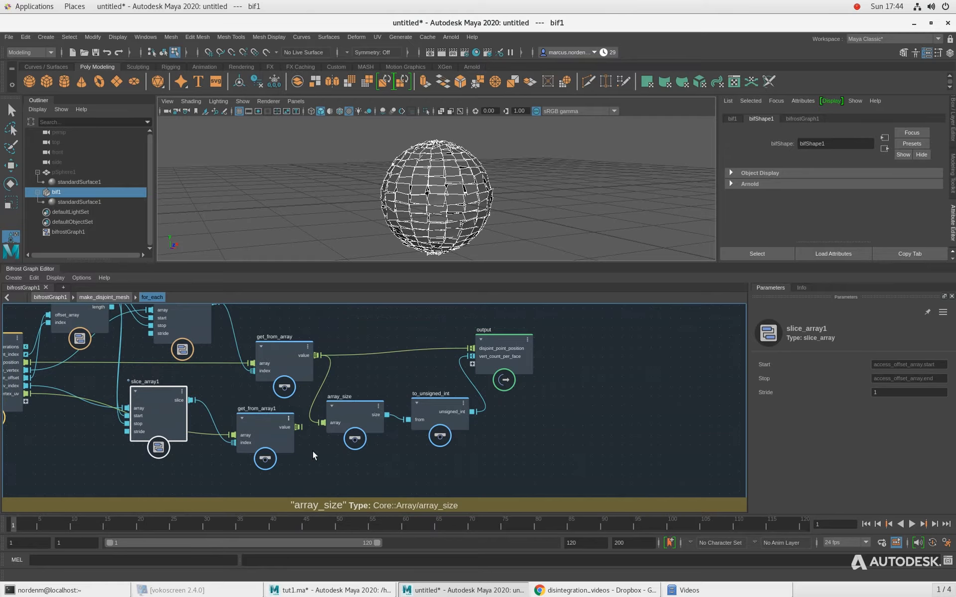
left_click_drag(297, 427, 474, 364)
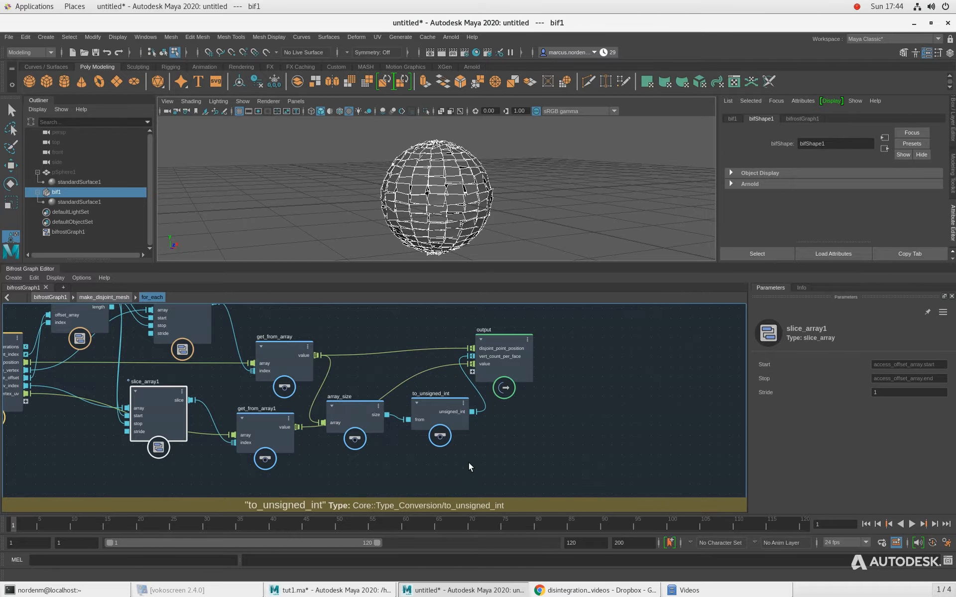
right_click(488, 362)
left_click(519, 366)
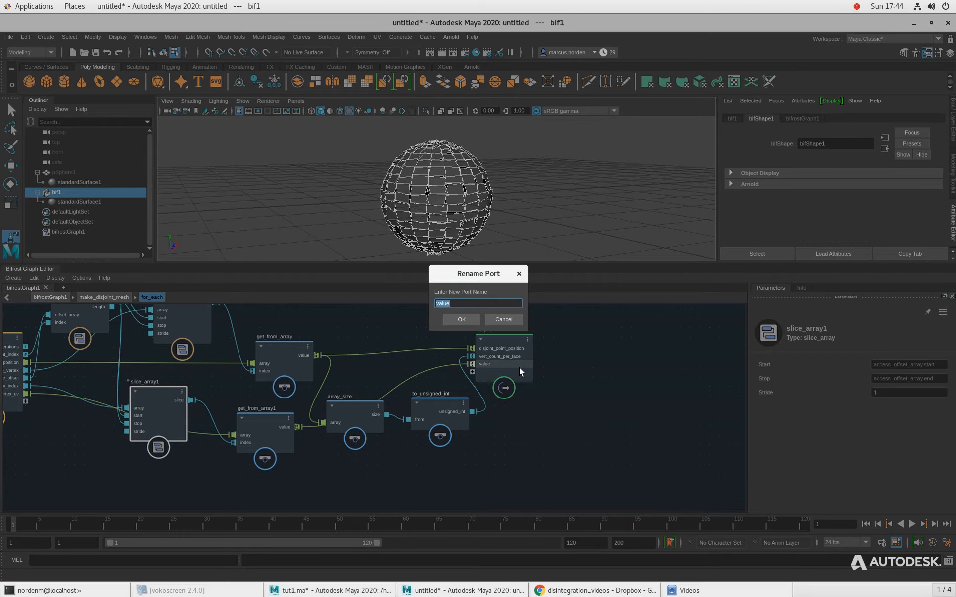
type("disjoint_face_vertex_uv")
key("Return")
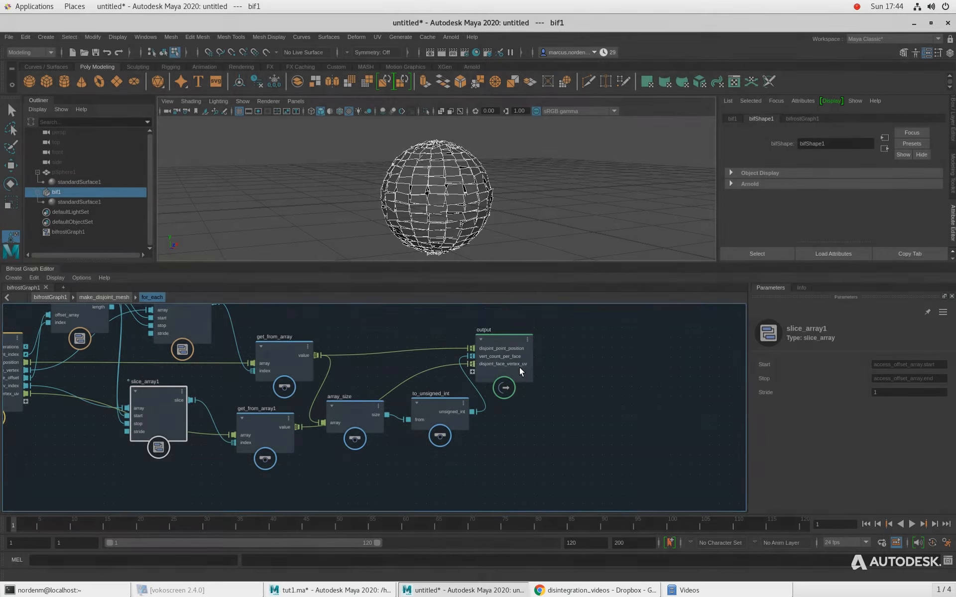
Return to make_disjoint_mesh and move the flatten_nested_array node up to free space below it
left_click(106, 298)
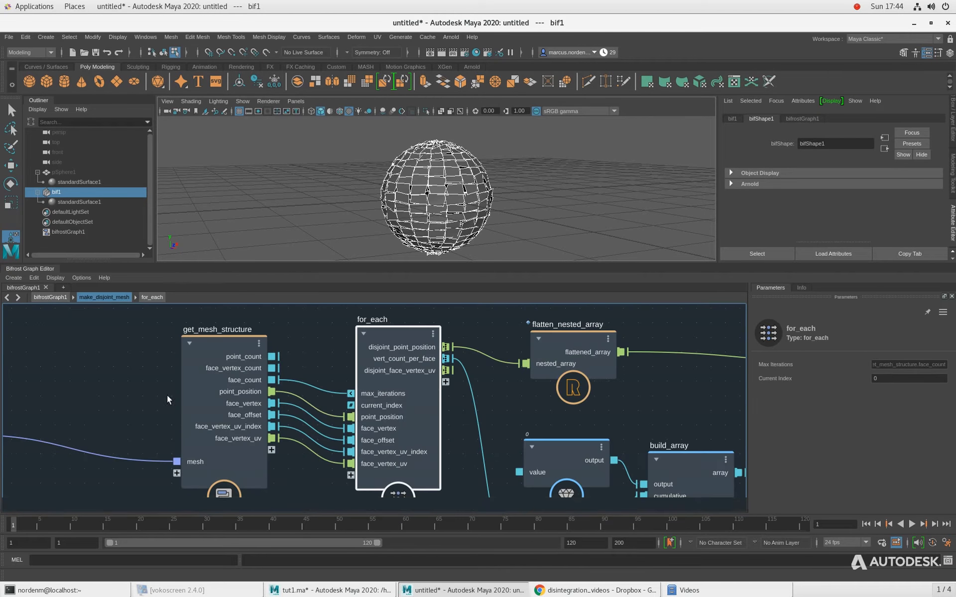
middle_click_drag(519, 415, 420, 463, "alt")
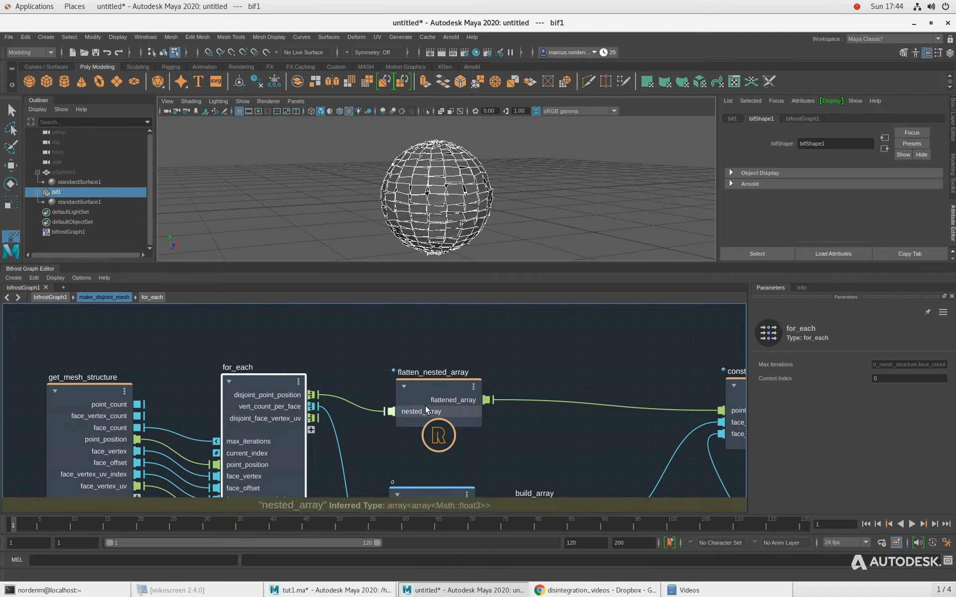
left_click_drag(427, 408, 430, 367)
middle_click_drag(440, 456, 433, 403, "alt")
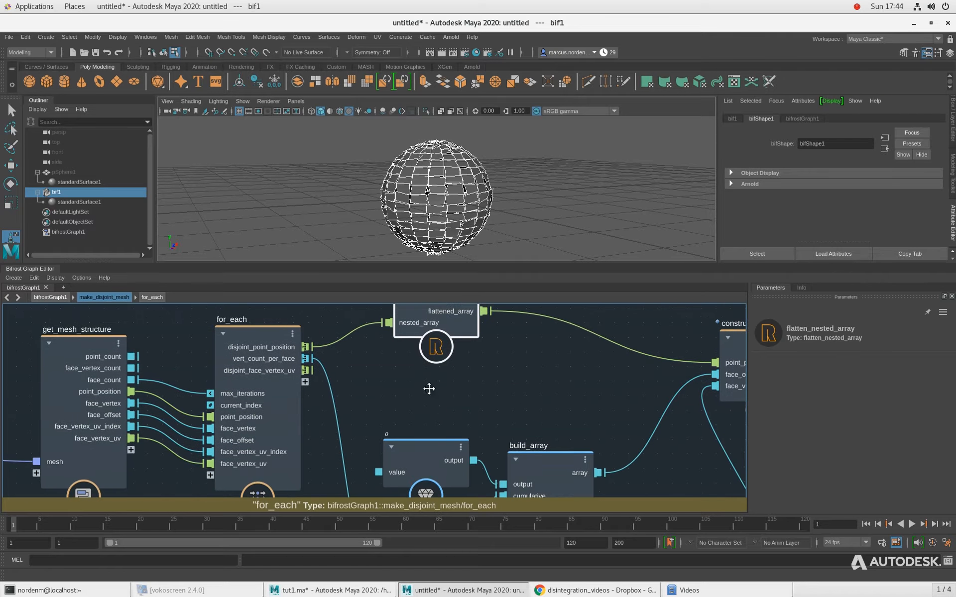
left_click(431, 393)
key("Tab")
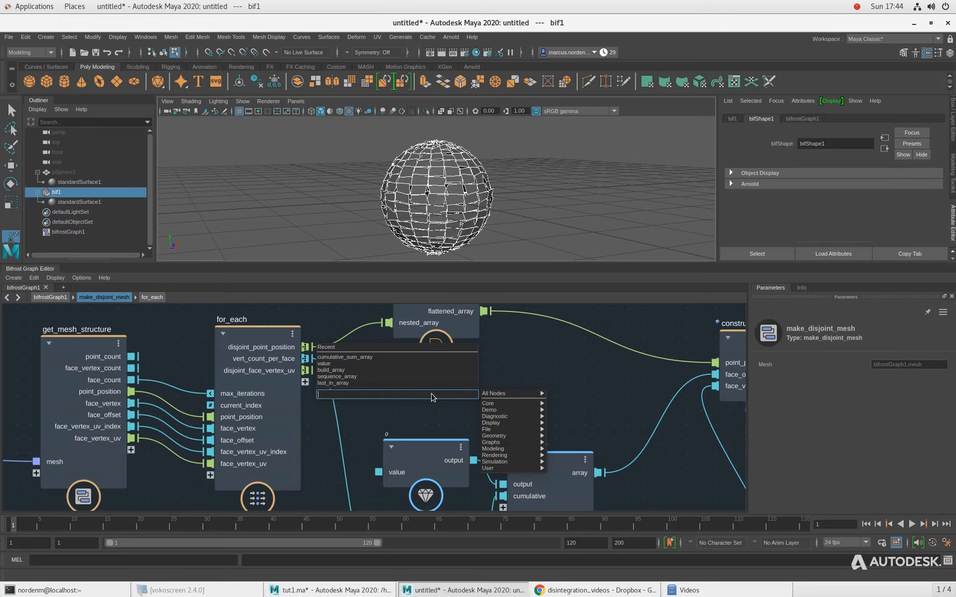
left_click(545, 355)
Add a second flatten_nested_array node below the first and connect for_each's disjoint_face_vertex_uv to its nested_array
middle_click_drag(493, 366, 494, 378, "alt")
key("Tab")
type("flatt")
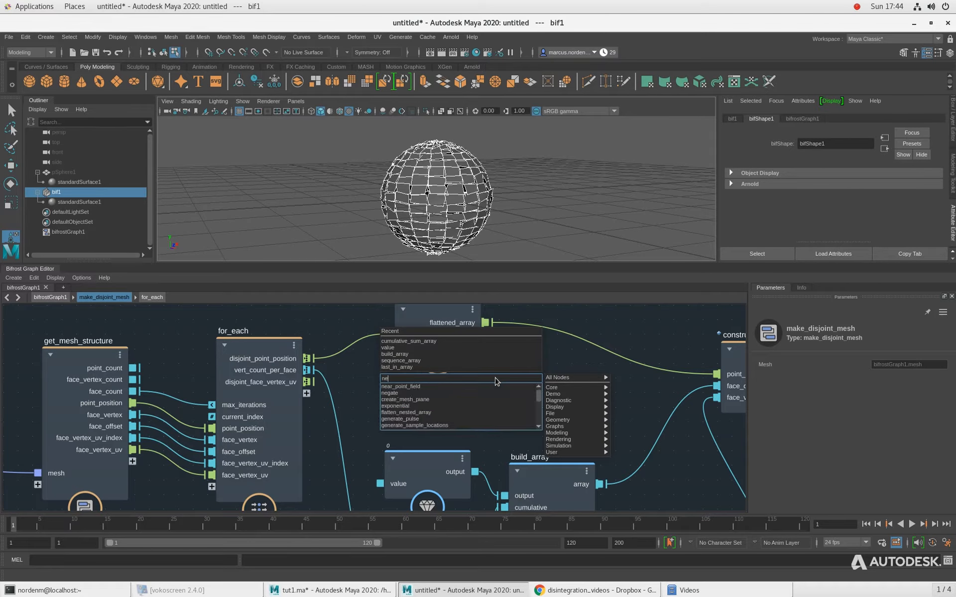
key("Return")
left_click_drag(307, 382, 447, 415)
left_click_drag(521, 407, 456, 399)
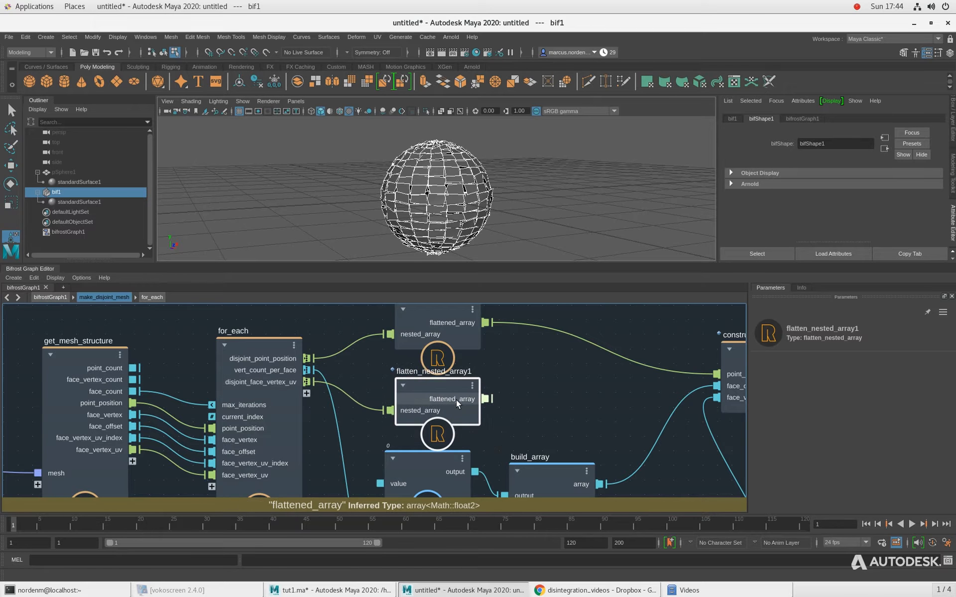
Add a set_geo_property node below construct_mesh and connect the UV flattened_array to its data port
middle_click_drag(593, 396, 307, 389, "alt")
scroll(423, 396, "down", 2)
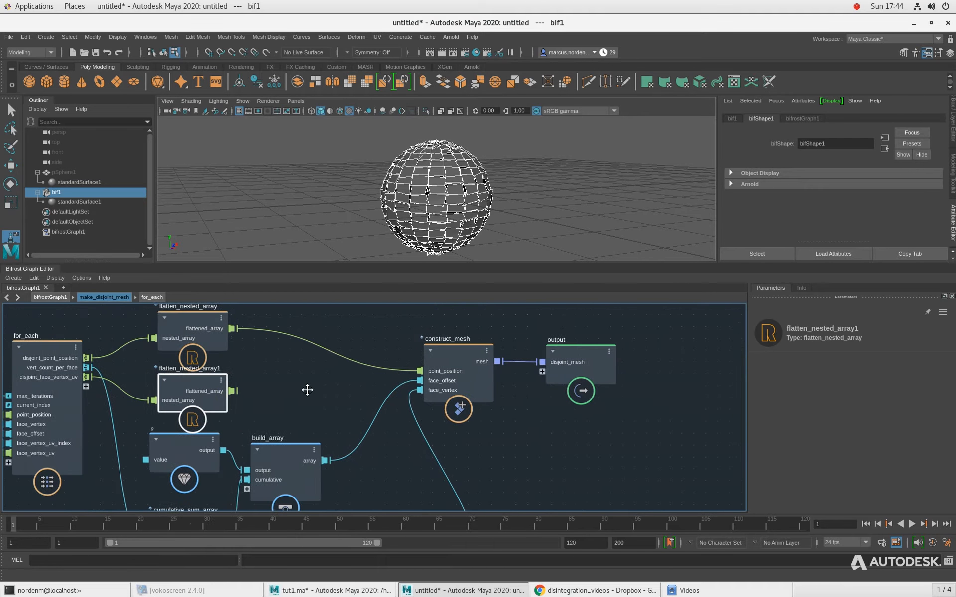
left_click(534, 444)
key("Tab")
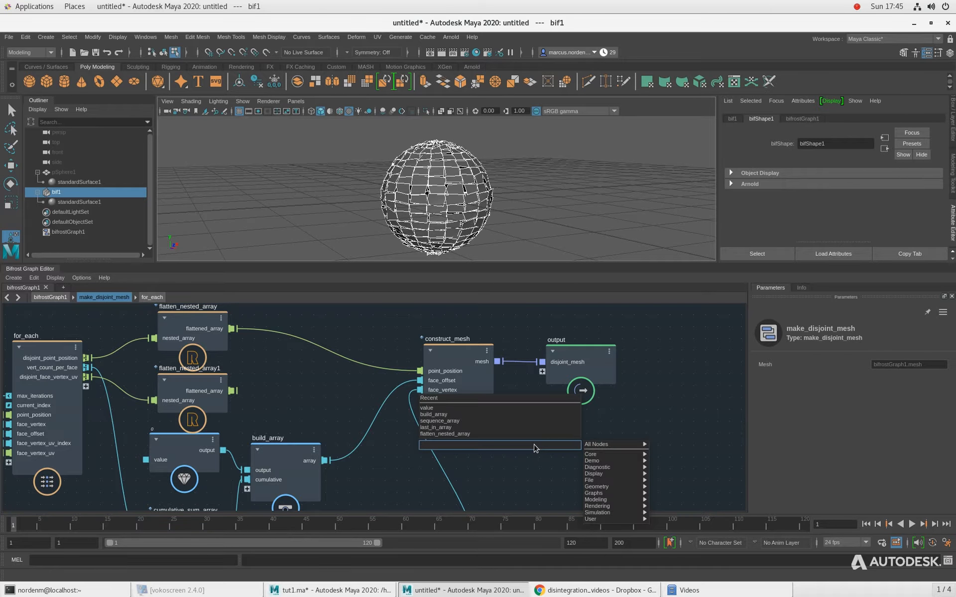
type("set_geo")
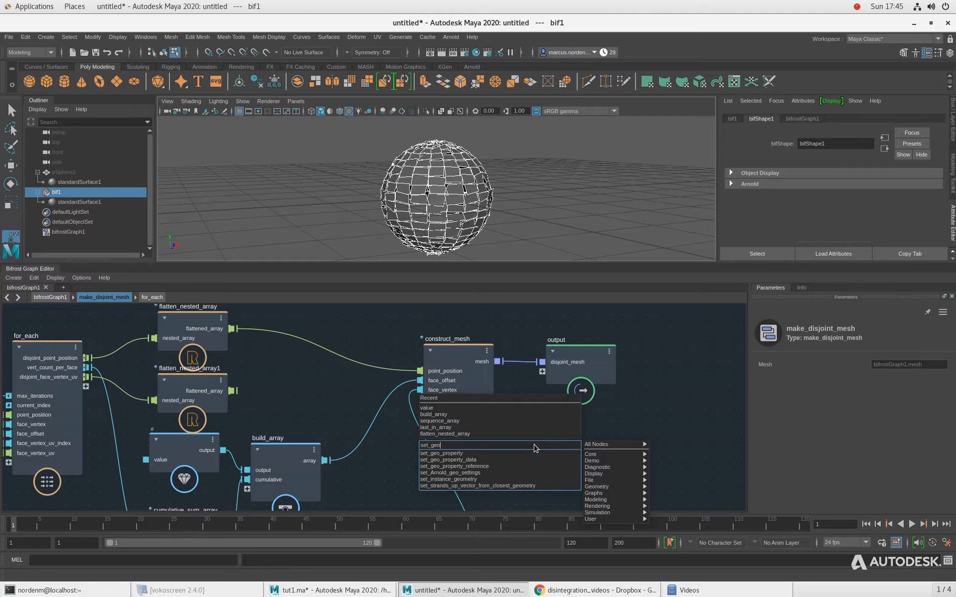
key("Return")
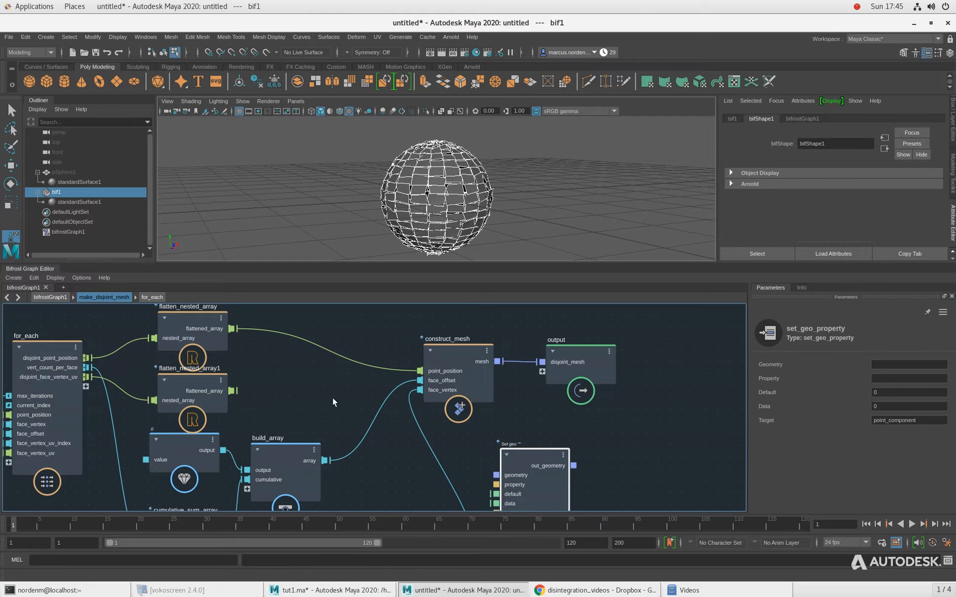
left_click_drag(237, 389, 536, 422)
Set the set_geo_property node's property to face_vertex_uv
left_click(893, 377)
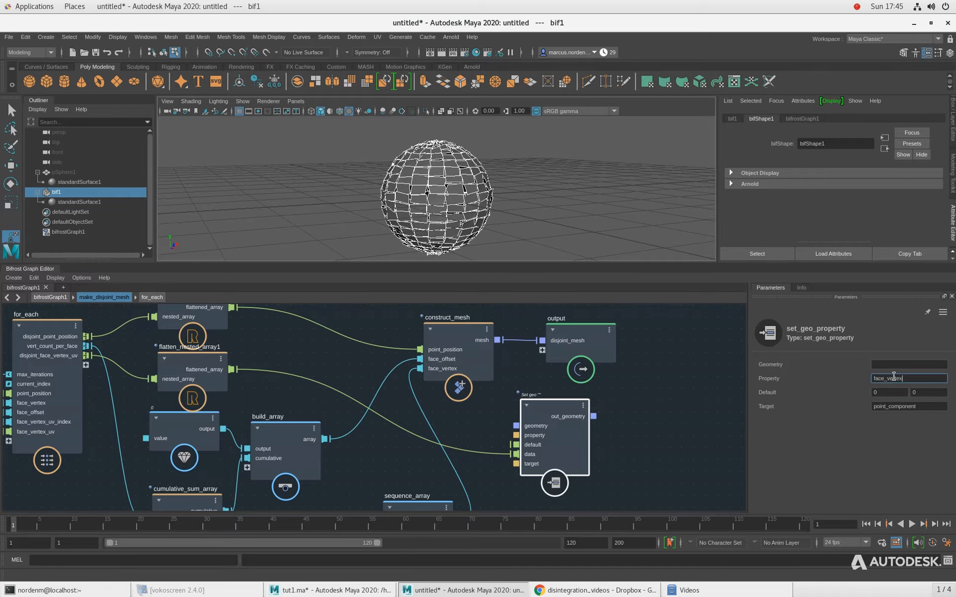
type("face_vertex_uv")
key("Return")
Route construct_mesh's mesh through set_geo_property into the output's disjoint_mesh port, with the output node placed after it
left_click_drag(588, 354, 625, 351)
left_click_drag(497, 341, 516, 425)
left_click_drag(592, 416, 664, 385)
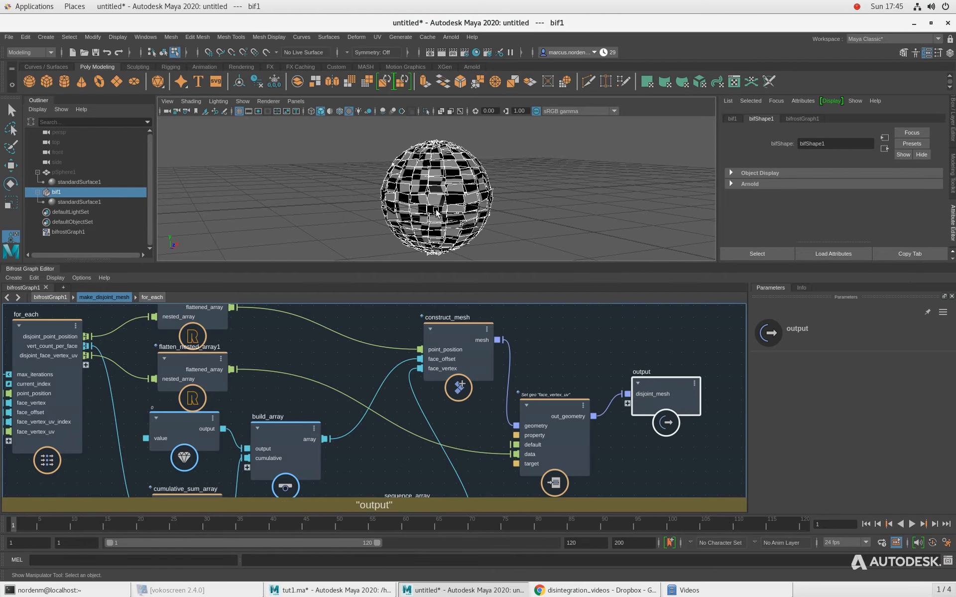
Check the sphere in the viewport and slightly reposition the output and construct_mesh nodes
scroll(436, 212, "up", 5)
left_click_drag(483, 208, 342, 243, "alt")
scroll(302, 203, "down", 5)
middle_click_drag(348, 364, 380, 375, "alt")
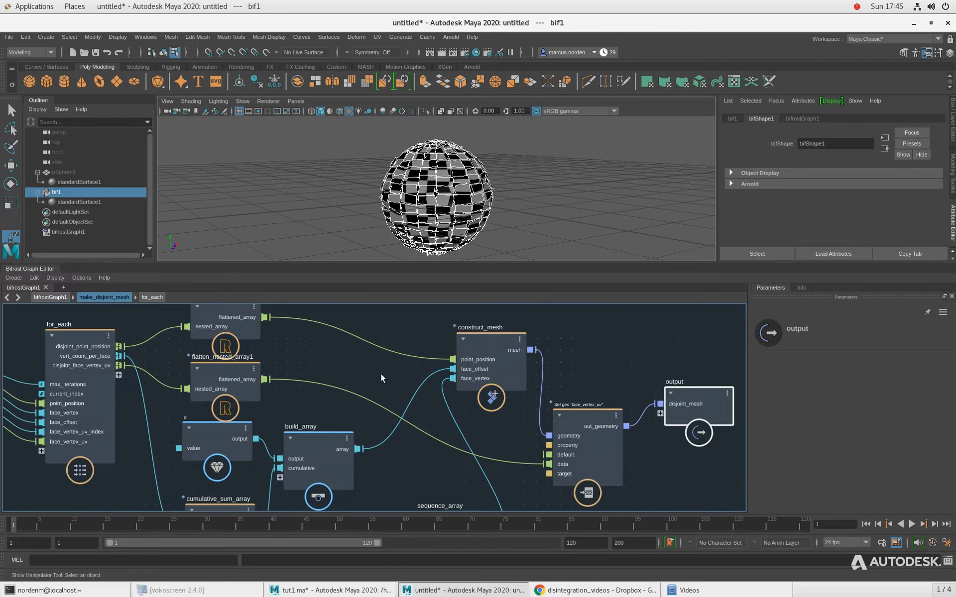
right_click_drag(381, 374, 322, 369, "alt")
left_click(503, 425)
right_click_drag(503, 425, 545, 420, "alt")
left_click_drag(683, 419, 708, 446)
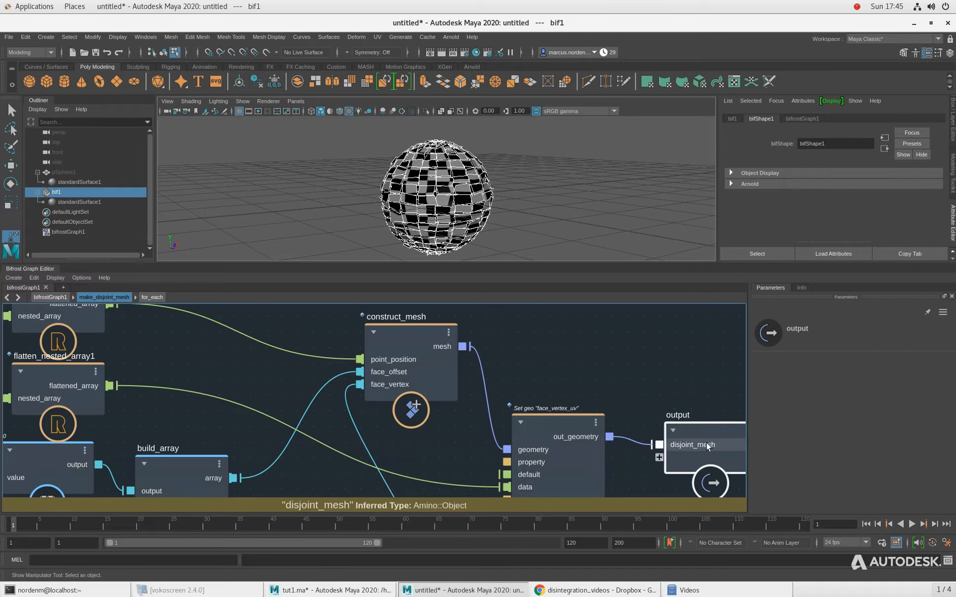
right_click_drag(637, 396, 591, 379, "alt")
middle_click_drag(590, 380, 563, 361, "alt")
left_click_drag(471, 348, 468, 348)
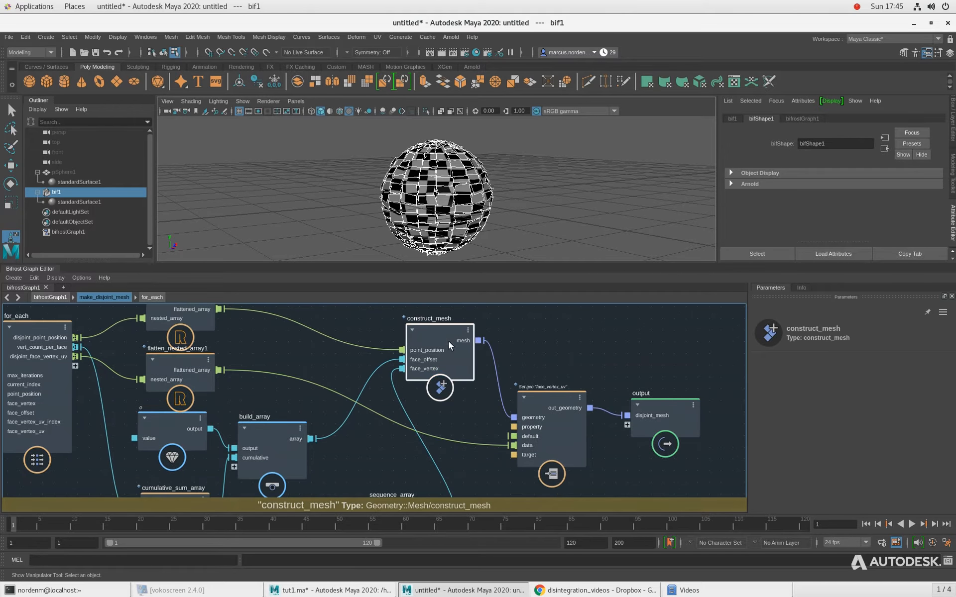
Examine the UV wiring in make_disjoint_mesh and inspect the checkered sphere from several distances and angles
middle_click_drag(387, 347, 546, 335, "alt")
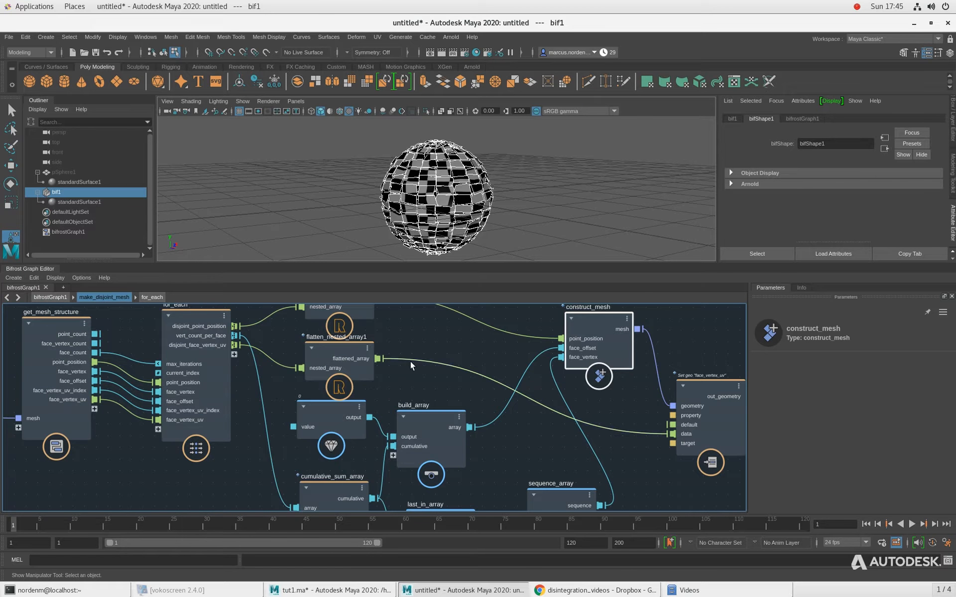
middle_click_drag(482, 354, 386, 369, "alt")
scroll(656, 347, "down", 1)
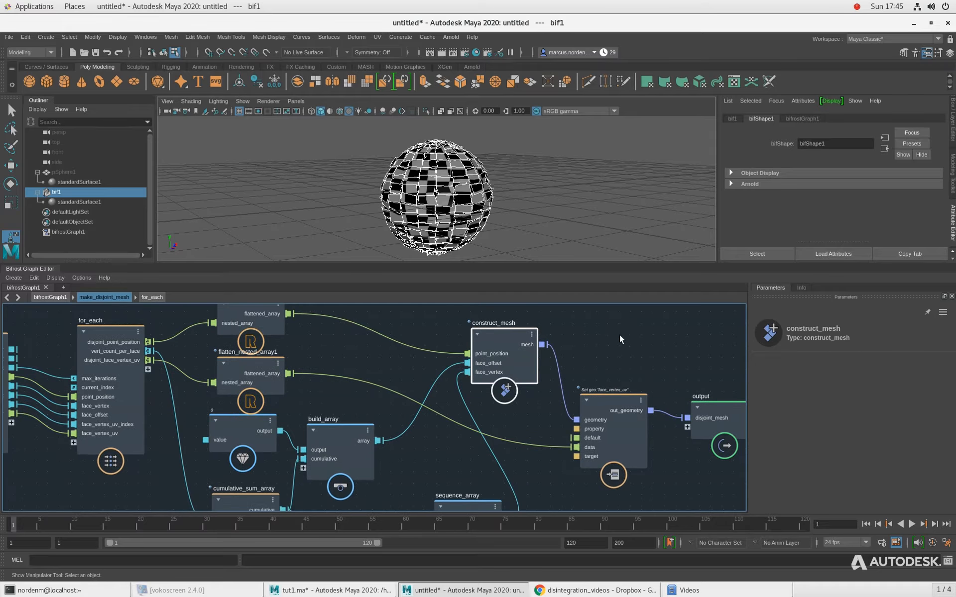
right_click_drag(338, 194, 489, 209, "alt")
left_click_drag(474, 212, 508, 194, "alt")
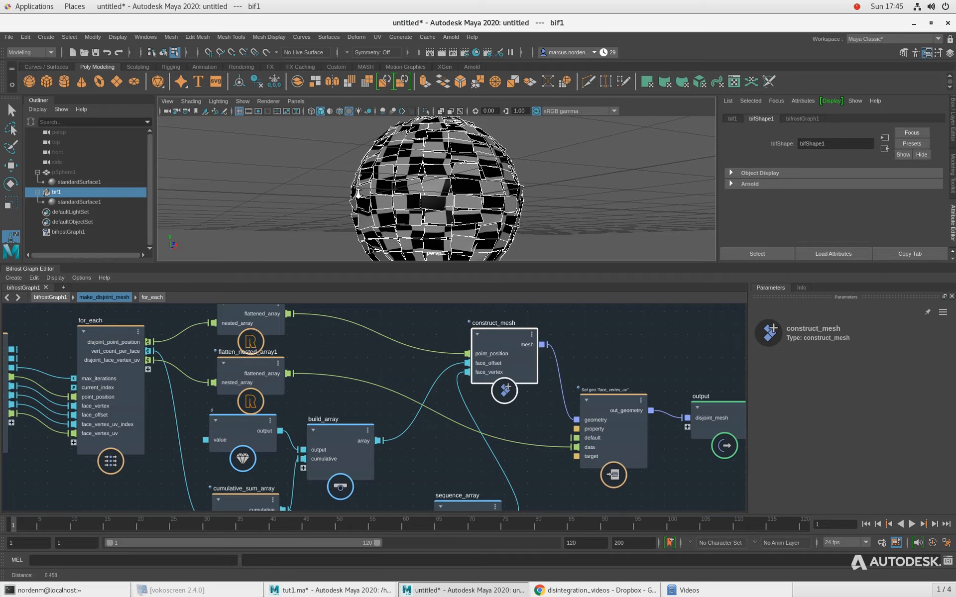
right_click_drag(355, 195, 451, 184, "alt")
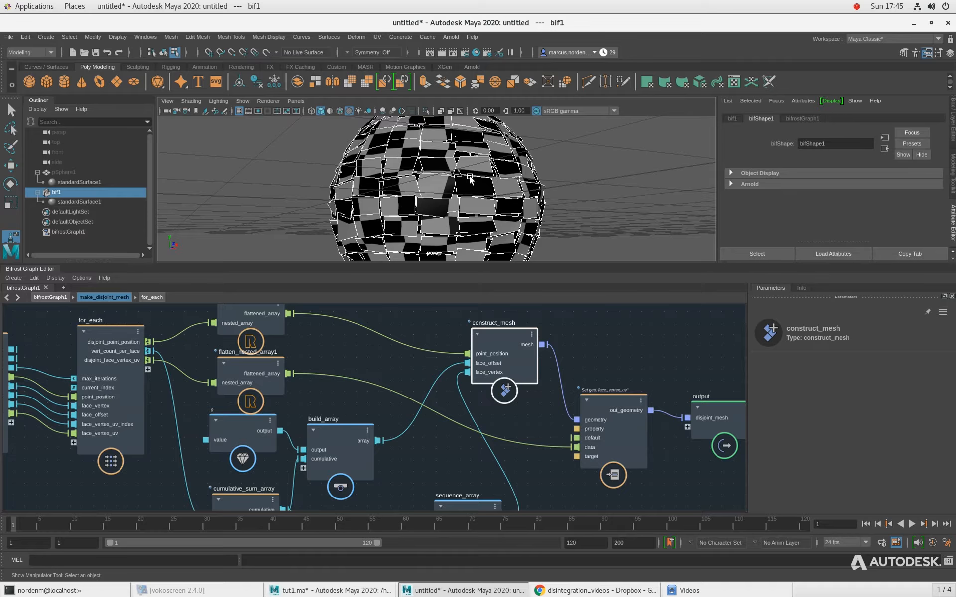
right_click_drag(481, 205, 439, 193, "alt")
left_click_drag(438, 193, 435, 206, "alt")
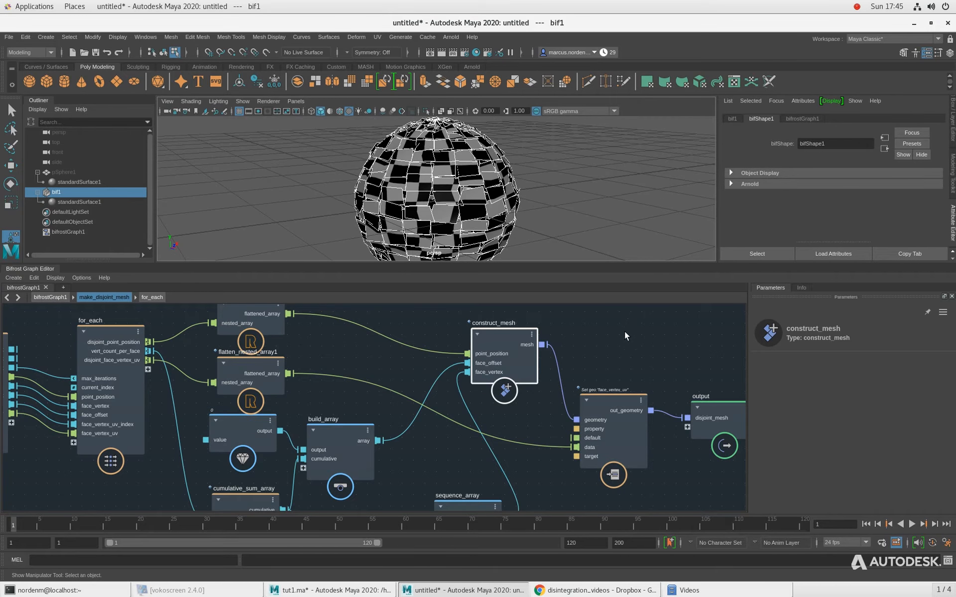
middle_click_drag(616, 336, 576, 339)
right_click_drag(499, 220, 445, 210, "alt")
left_click_drag(396, 209, 411, 208, "alt")
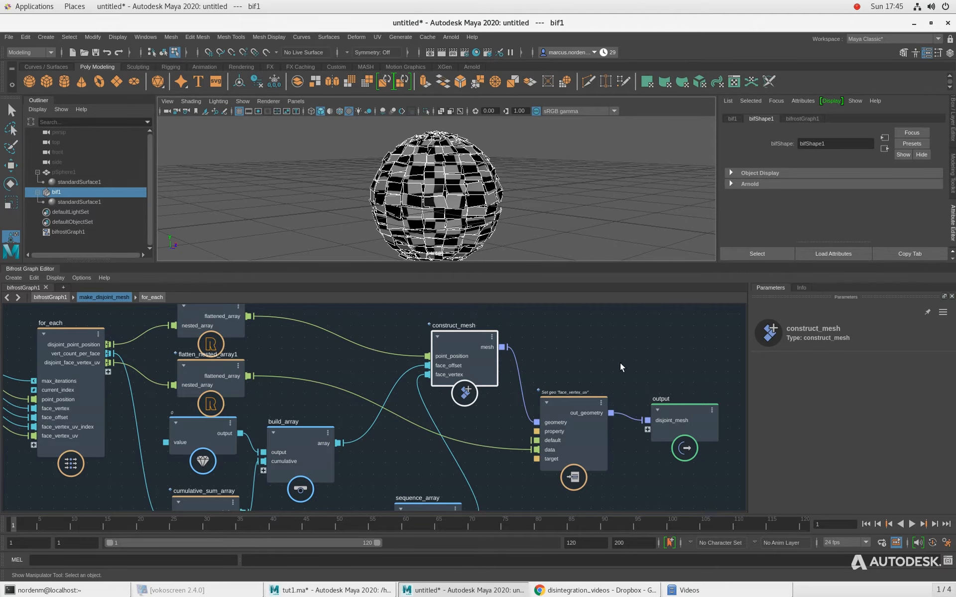
middle_click_drag(579, 362, 564, 359)
scroll(572, 356, "down", 2)
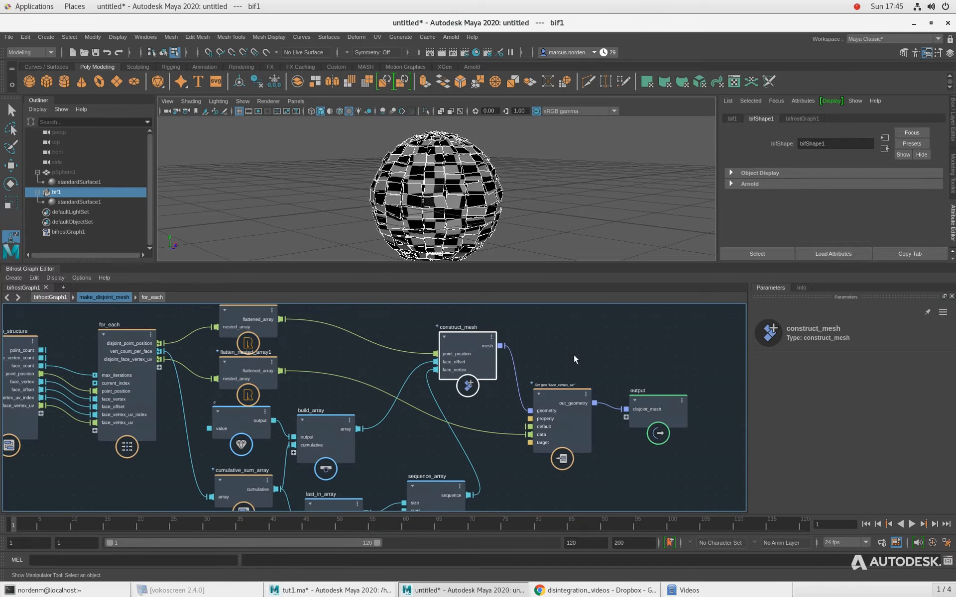
Move the output node slightly up beside the face_vertex_uv set_geo_property node and review the surrounding network
middle_click_drag(648, 401, 627, 389)
left_click(641, 373)
left_click_drag(641, 372, 644, 382)
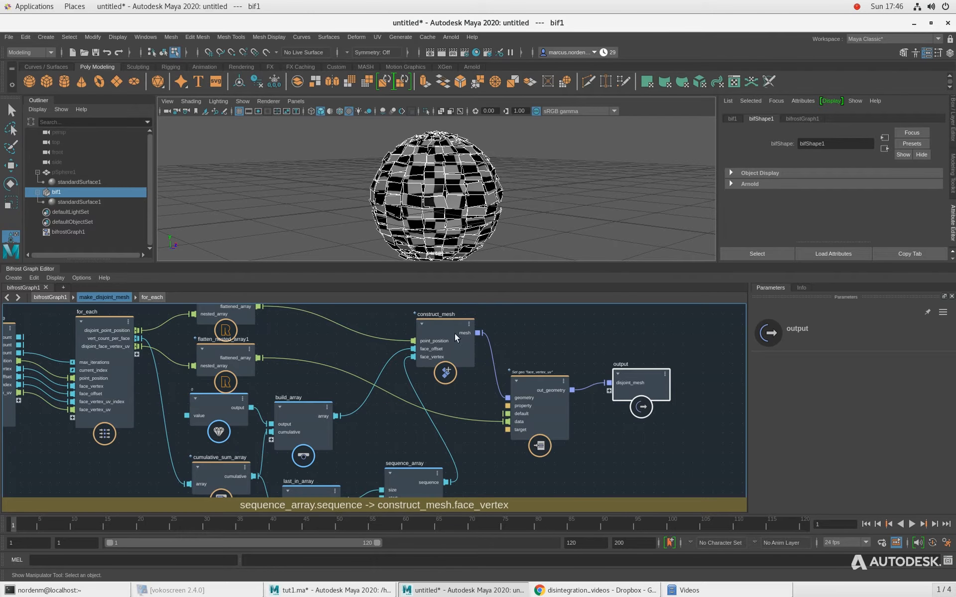
scroll(359, 193, "down", 4)
scroll(445, 200, "up", 3)
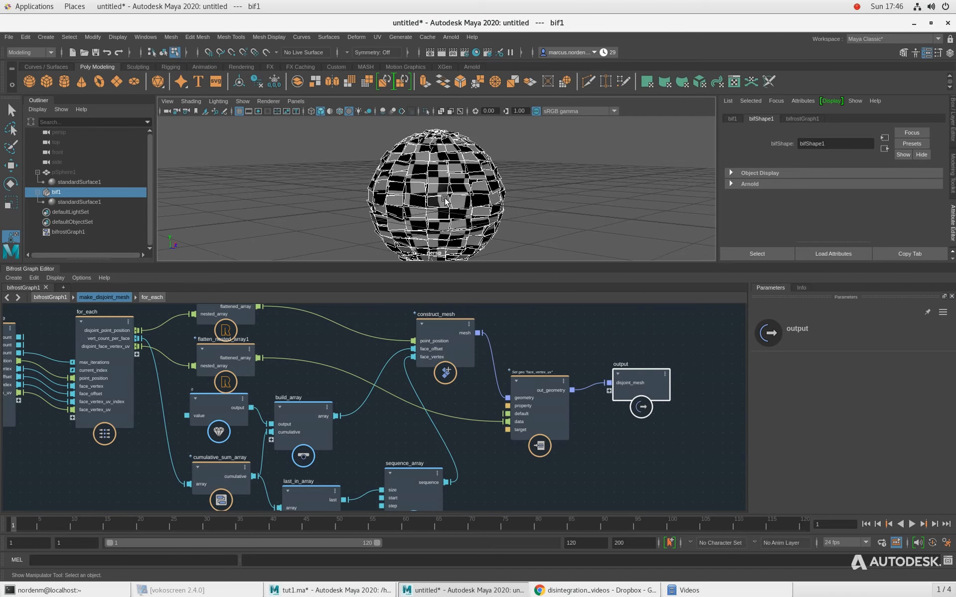
scroll(530, 340, "down", 1)
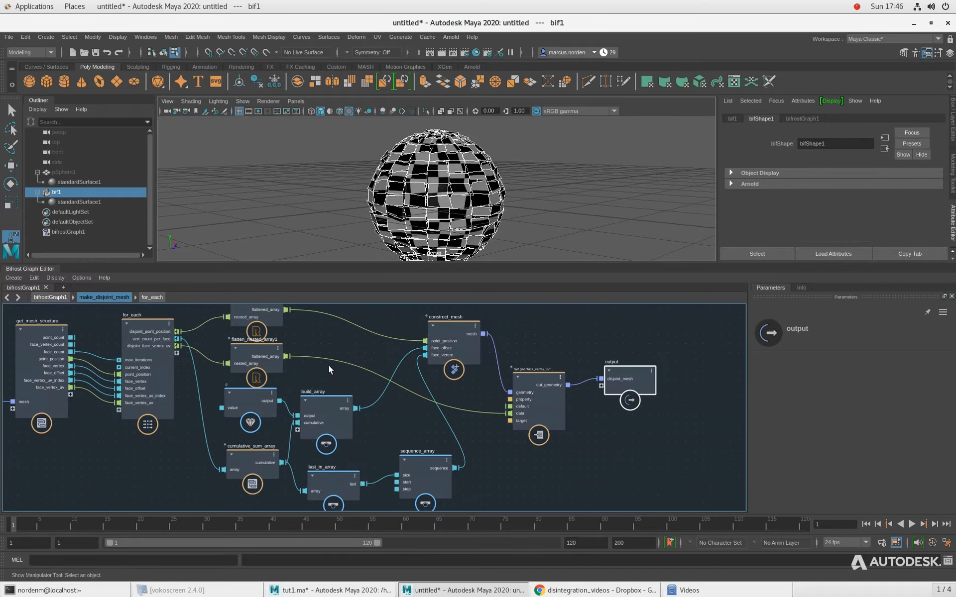
middle_click_drag(325, 338, 332, 353, "alt")
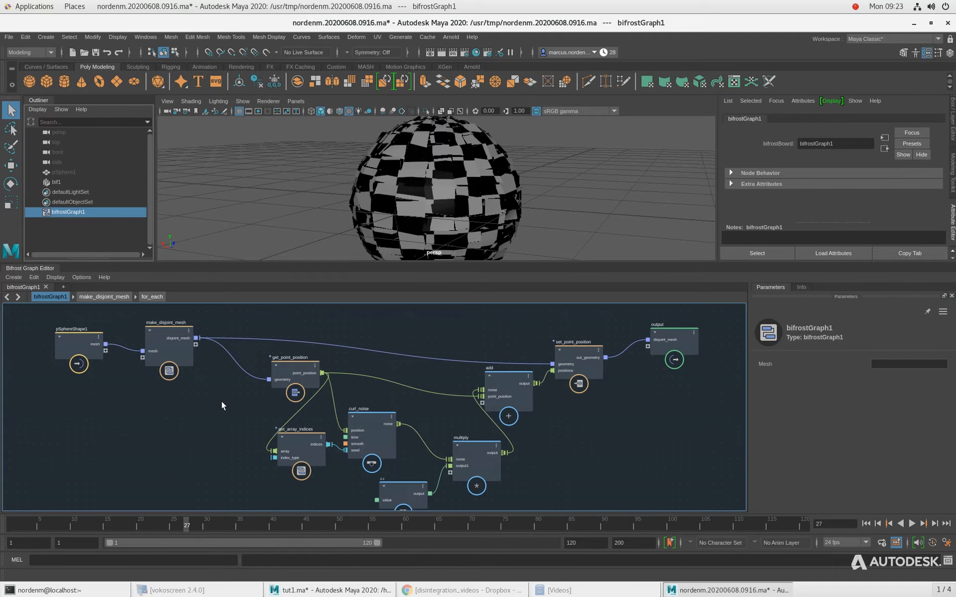
Select the bif1 mesh and inspect its separated, checkered faces up close from several angles
left_click_drag(391, 199, 347, 183, "alt")
left_click(407, 186)
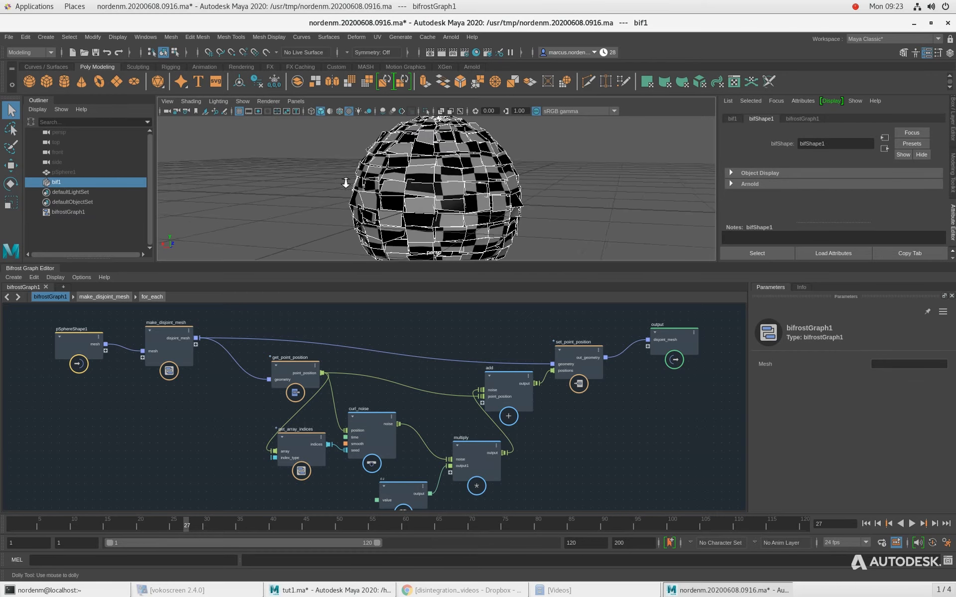
right_click_drag(345, 183, 474, 203, "alt")
left_click_drag(376, 169, 398, 212, "alt")
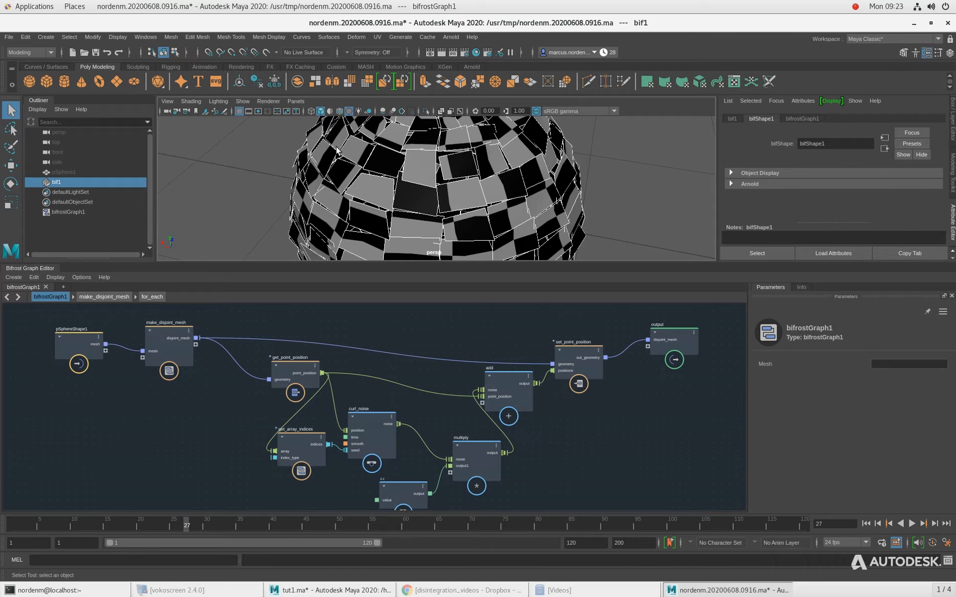
right_click_drag(459, 190, 379, 200, "alt")
left_click_drag(426, 223, 408, 214, "alt")
right_click_drag(371, 203, 318, 193, "alt")
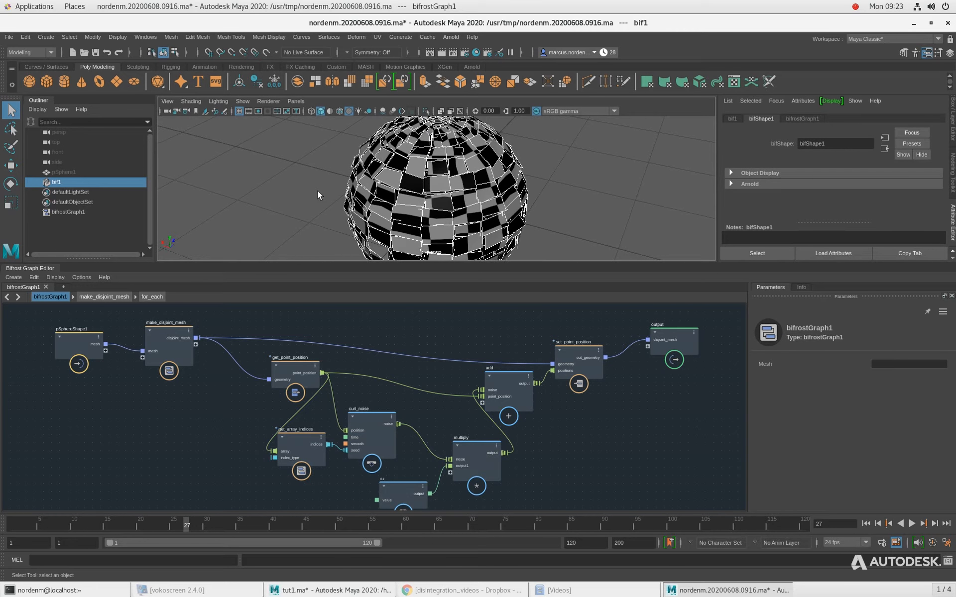
right_click_drag(512, 209, 438, 205, "alt")
left_click_drag(438, 212, 432, 194, "alt")
right_click_drag(371, 210, 449, 213, "alt")
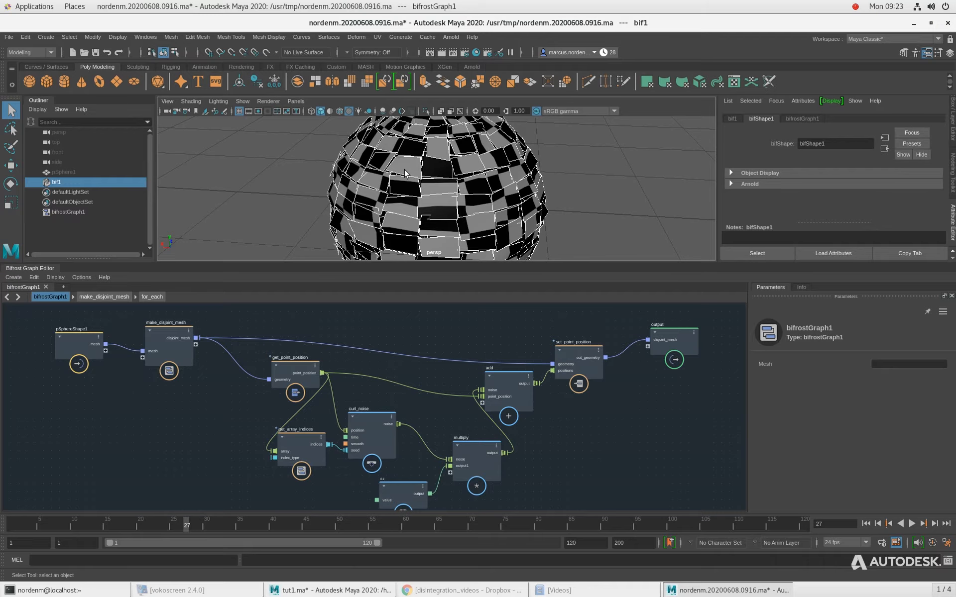
scroll(404, 169, "up", 5)
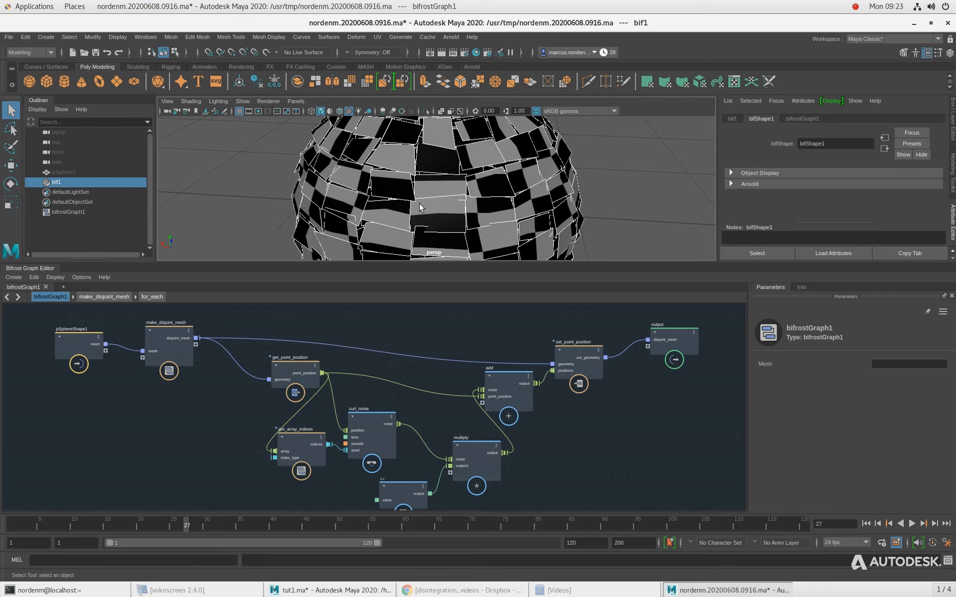
scroll(419, 203, "down", 4)
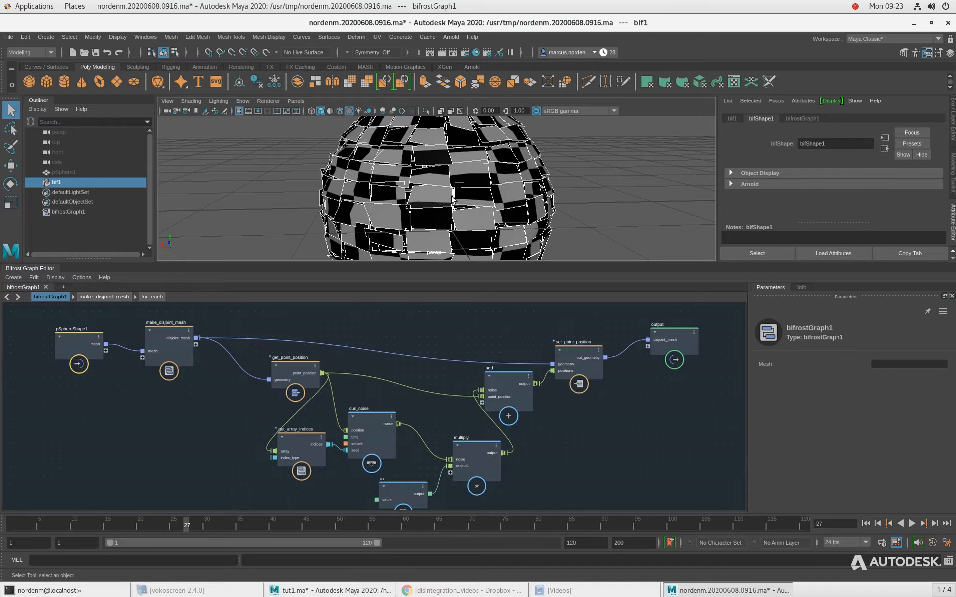
mouse_move(351, 199)
left_mouse_down("alt")
mouse_move(440, 206)
mouse_move(343, 199)
left_mouse_up("alt")
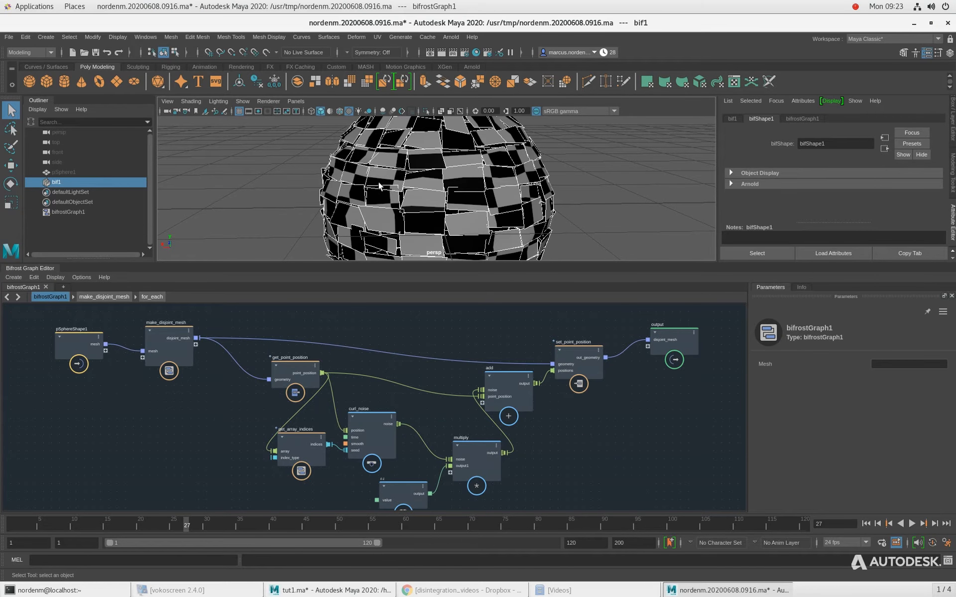
left_click_drag(378, 186, 394, 185, "alt")
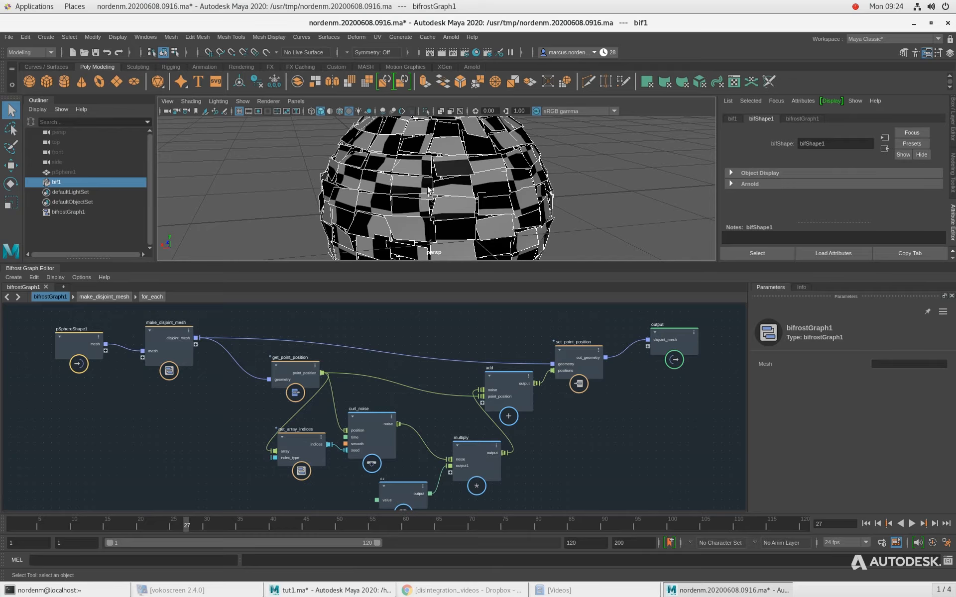
middle_click_drag(176, 394, 193, 427)
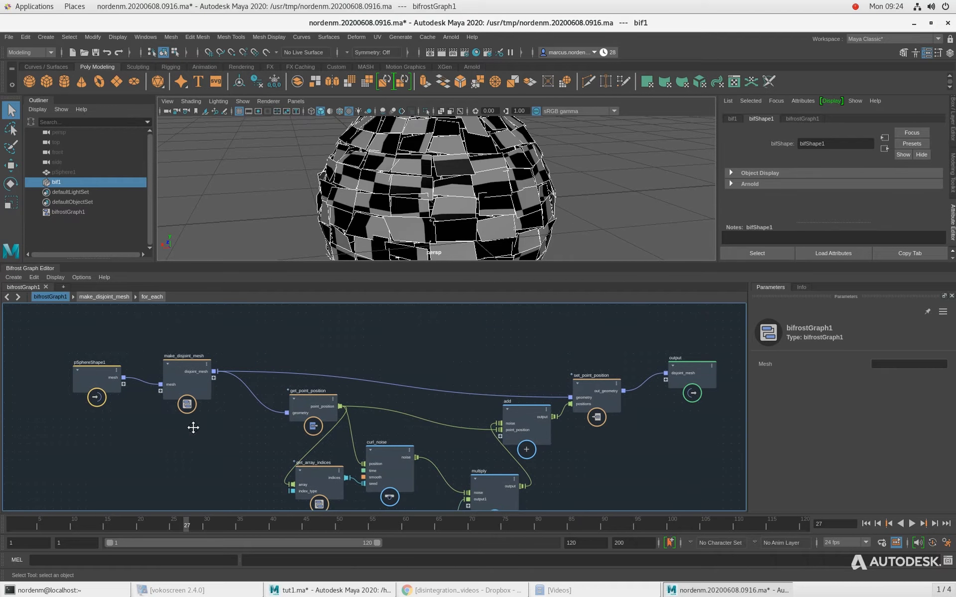
right_click_drag(162, 427, 168, 427, "alt")
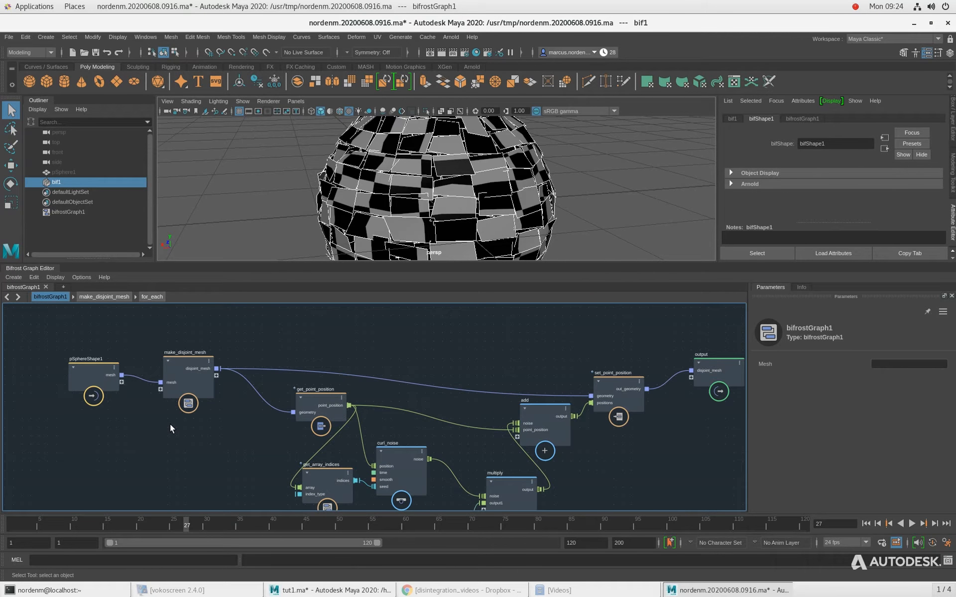
right_click_drag(454, 194, 394, 178, "alt")
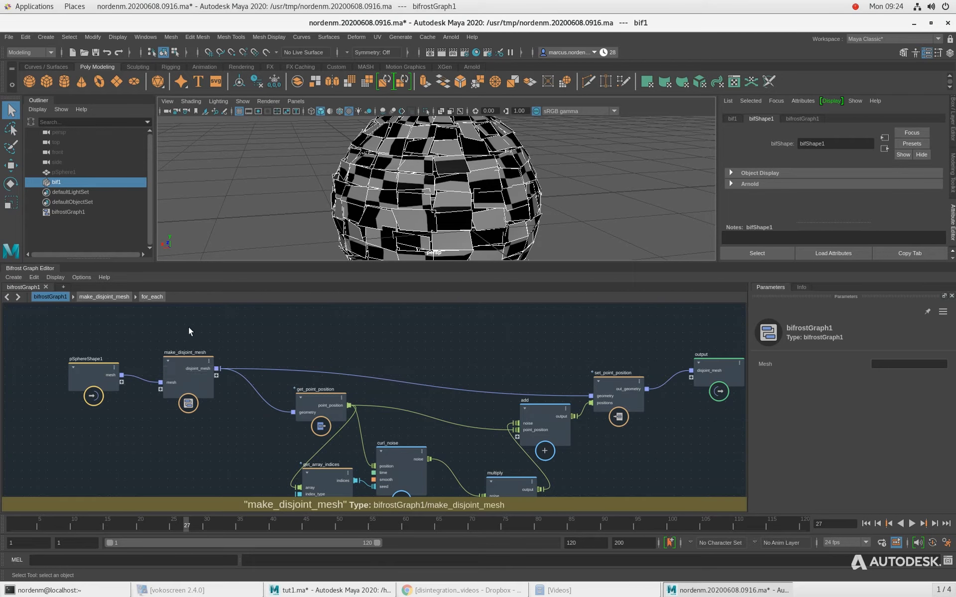
Open the for_each compound inside make_disjoint_mesh to edit its node network
scroll(189, 331, "up", 2)
double_click(185, 382)
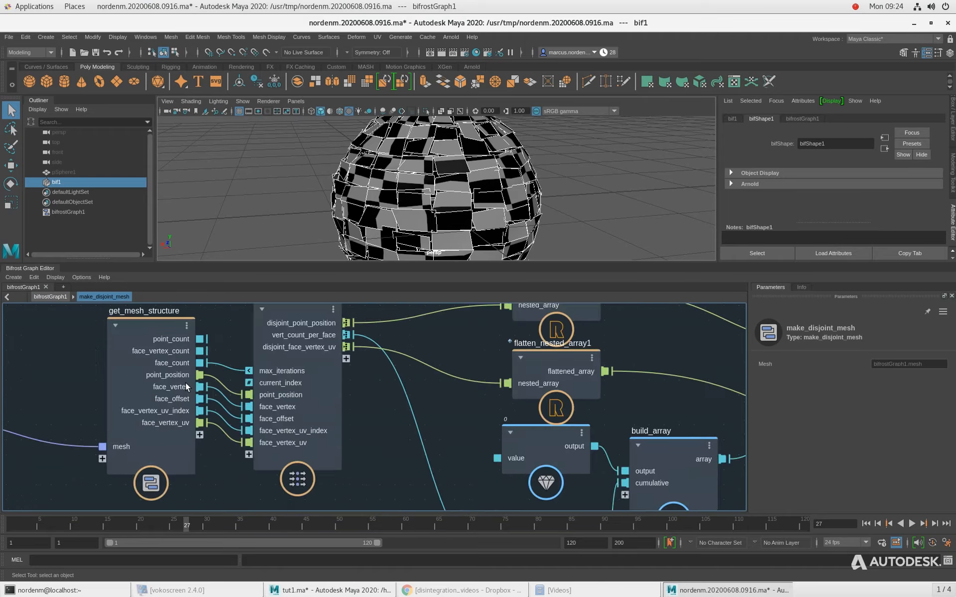
double_click(243, 340)
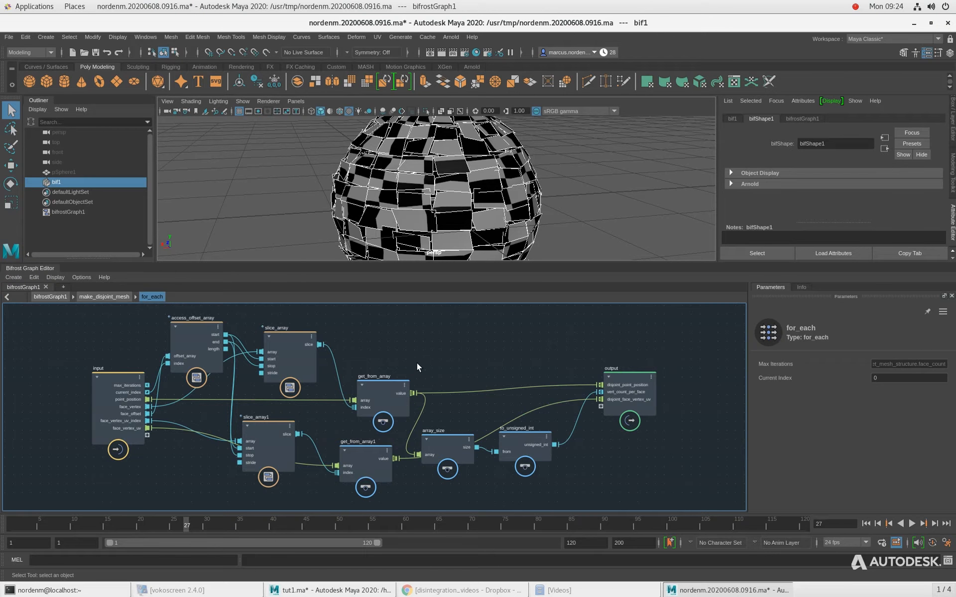
middle_click_drag(417, 364, 403, 353)
left_click(113, 298)
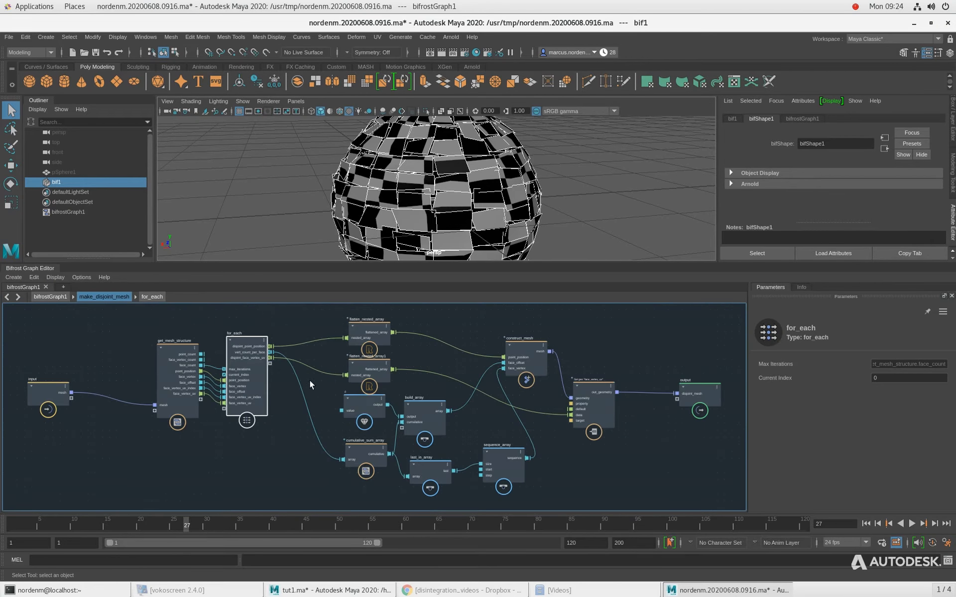
scroll(231, 387, "up", 2)
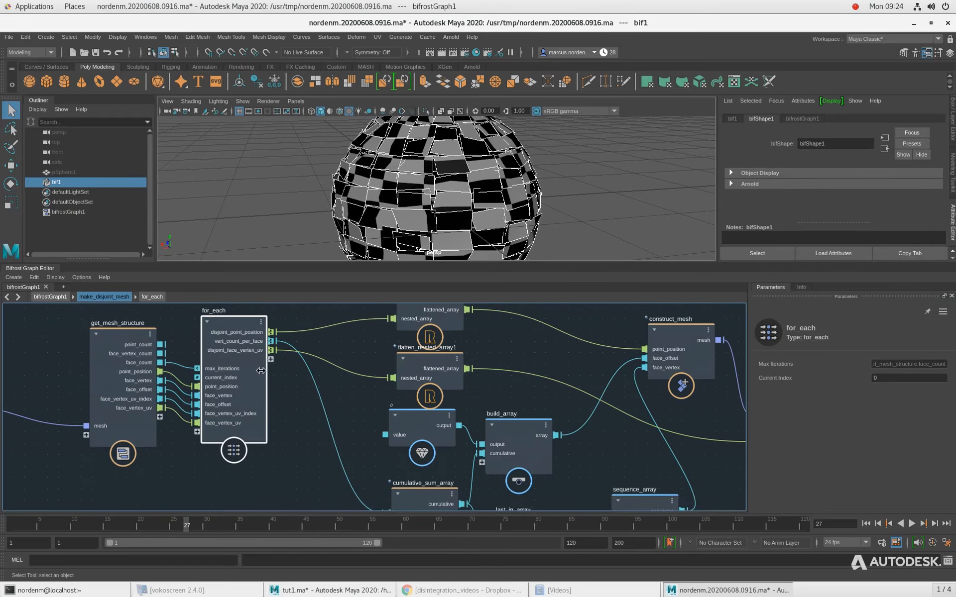
double_click(227, 323)
scroll(375, 426, "down", 3)
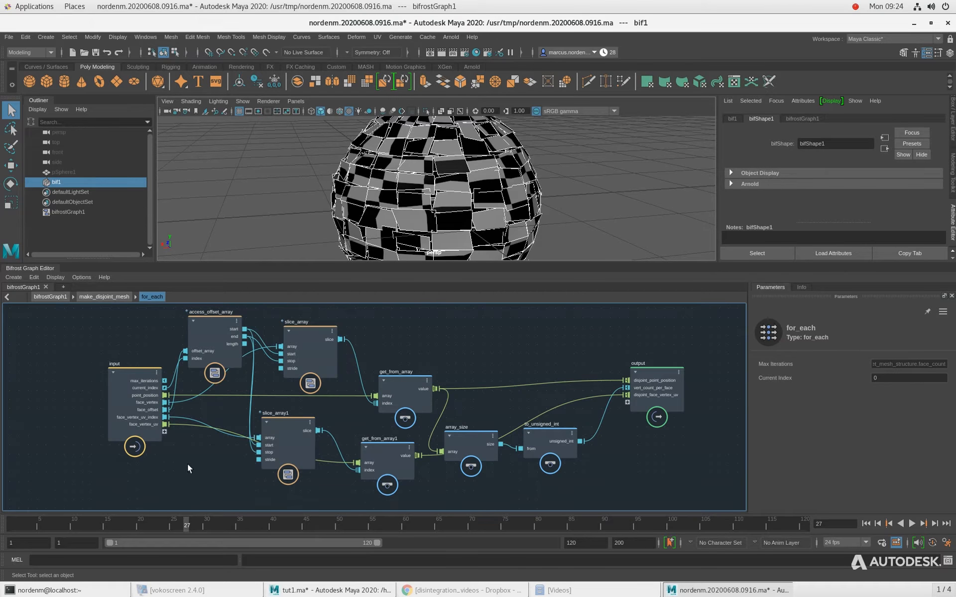
scroll(199, 465, "up", 1)
middle_click_drag(220, 469, 193, 457)
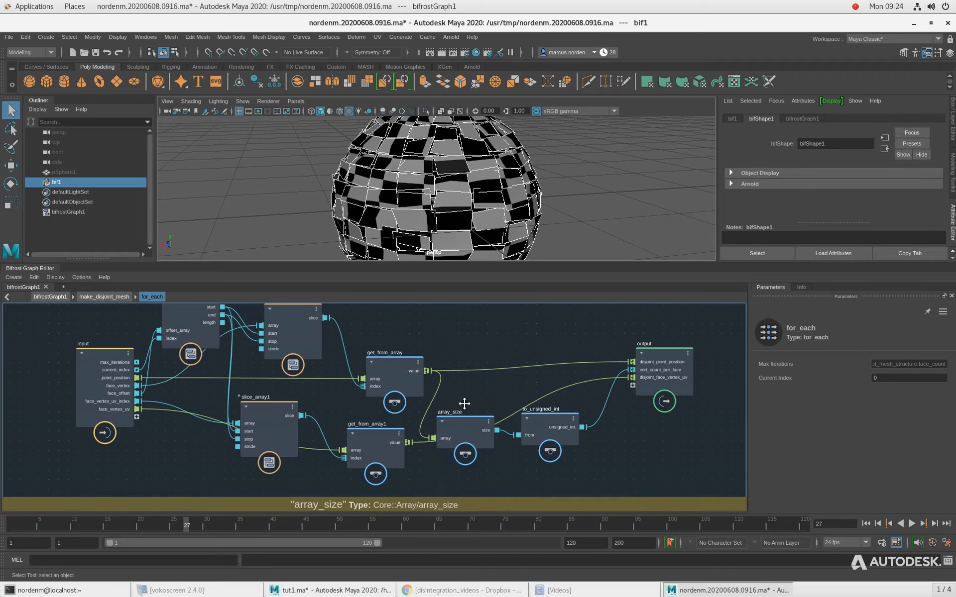
Add a sum_array node below array_size and connect the point-position get_from_array value to its array port
middle_click_drag(465, 404, 453, 384, "alt")
key("Tab")
type("sum")
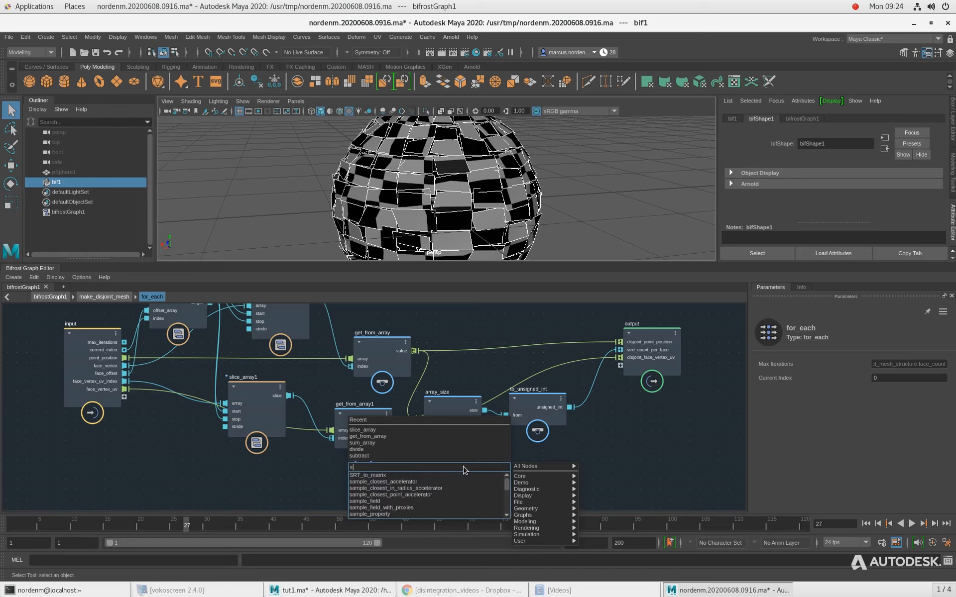
key("Down")
key("Return")
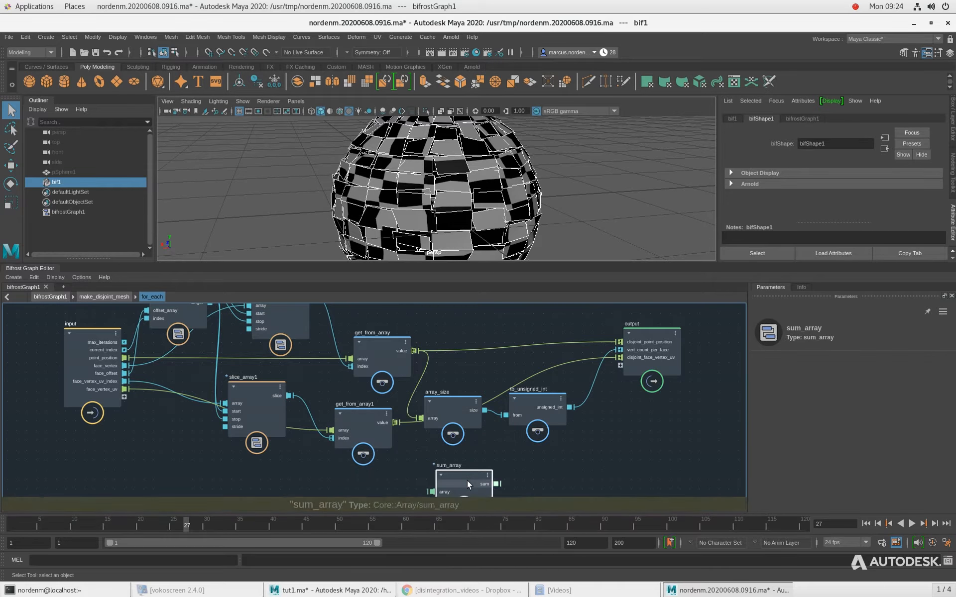
left_click_drag(467, 480, 488, 473)
left_click_drag(414, 351, 453, 485)
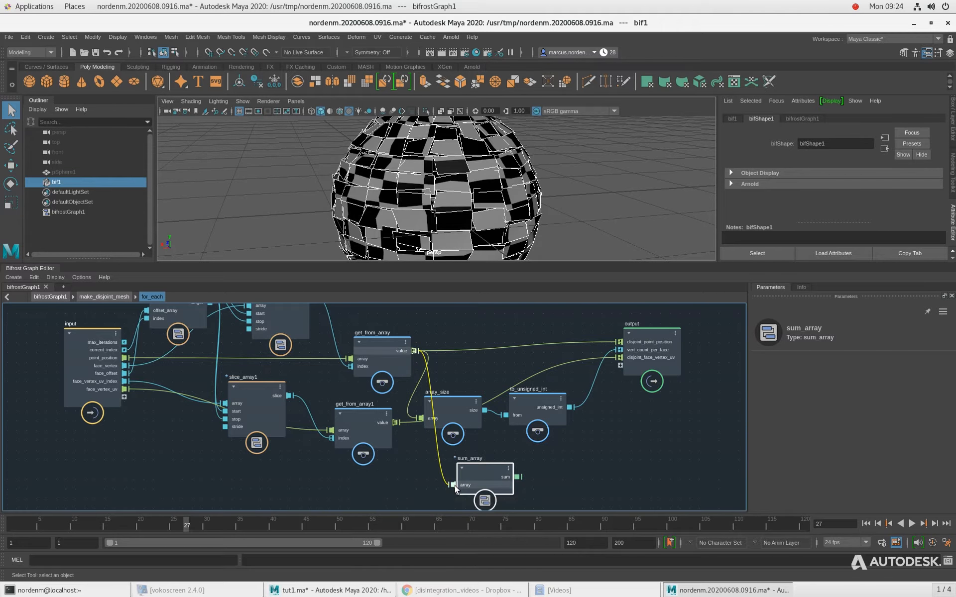
Add a divide node beside sum_array and feed sum_array's sum into it
left_click(572, 474)
key("Tab")
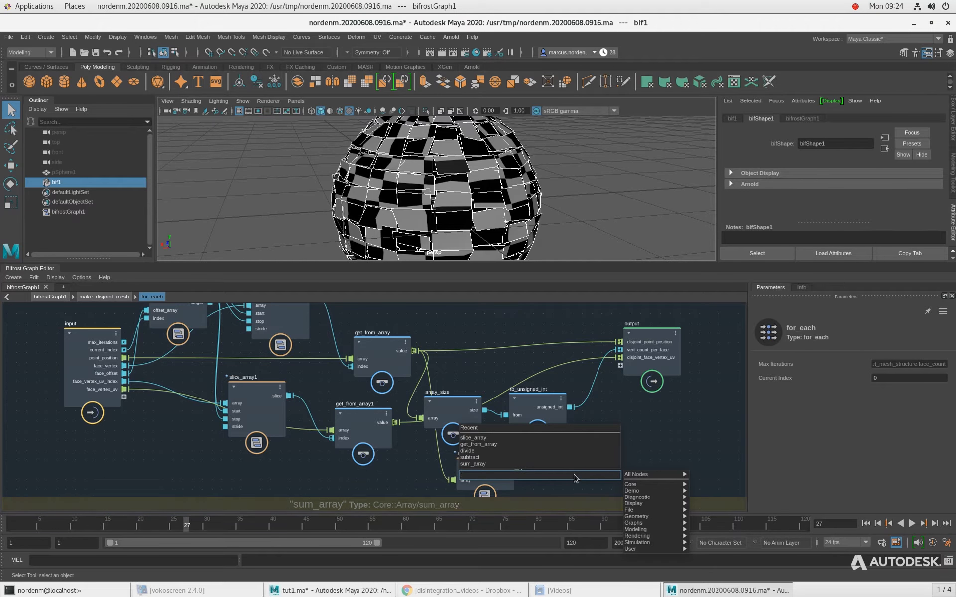
type("di")
key("Down")
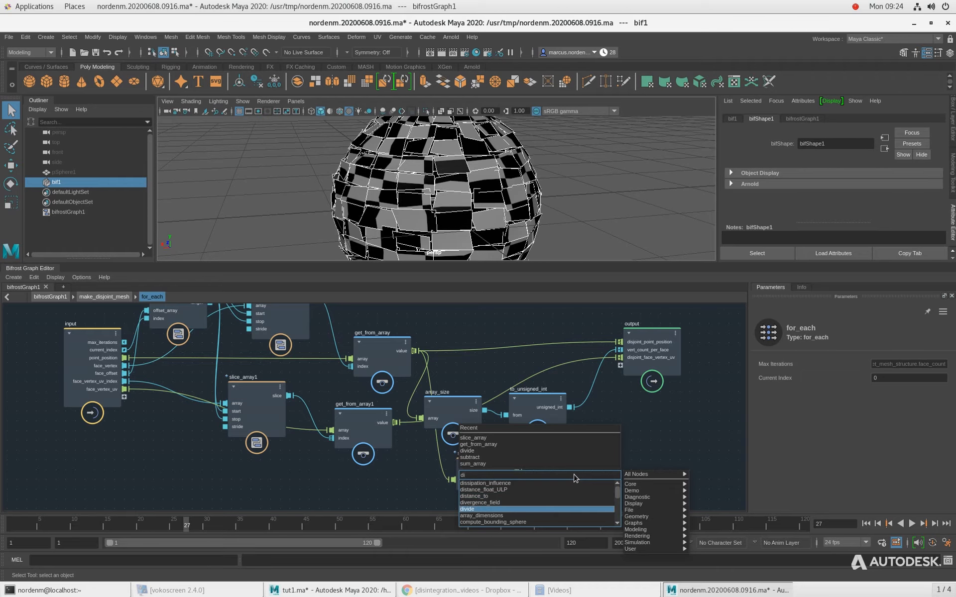
key("Return")
middle_click_drag(634, 452, 570, 445, "alt")
left_click_drag(440, 465, 429, 478)
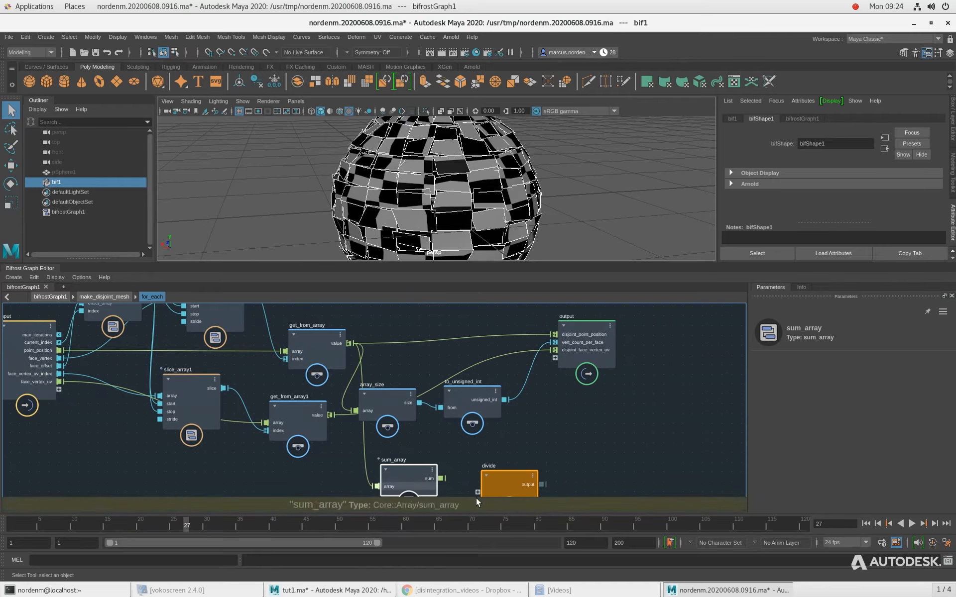
left_click_drag(499, 487, 523, 461)
middle_click_drag(468, 476, 439, 424, "alt")
left_click_drag(414, 428, 471, 415)
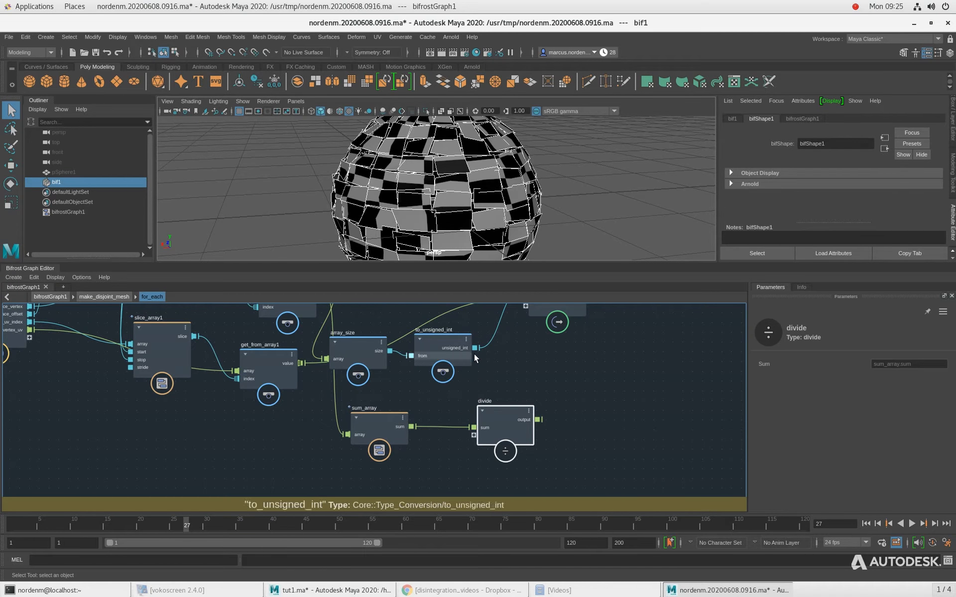
Connect to_unsigned_int's result to the divide node as its second input
left_click_drag(476, 349, 473, 436)
middle_click_drag(510, 387, 504, 433, "alt")
left_click(440, 389)
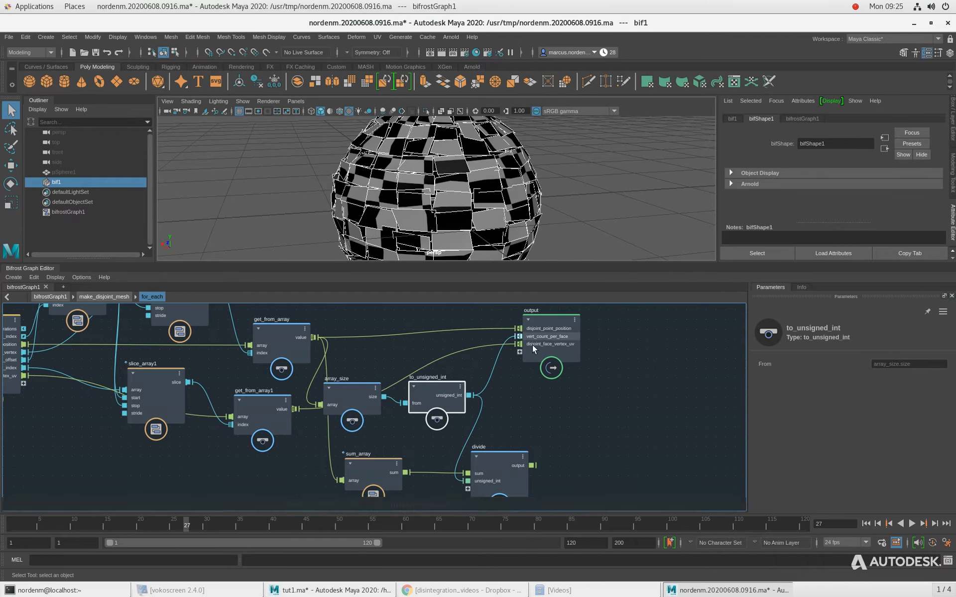
Connect the divide output to a new port on the for_each output node and rename that port face_point_position
middle_click_drag(602, 442, 516, 410, "alt")
left_click_drag(299, 461, 408, 459)
left_click_drag(301, 450, 314, 453)
left_click(445, 352)
left_click(468, 322)
left_click_drag(459, 438, 454, 330)
right_click(470, 329)
left_click(494, 332)
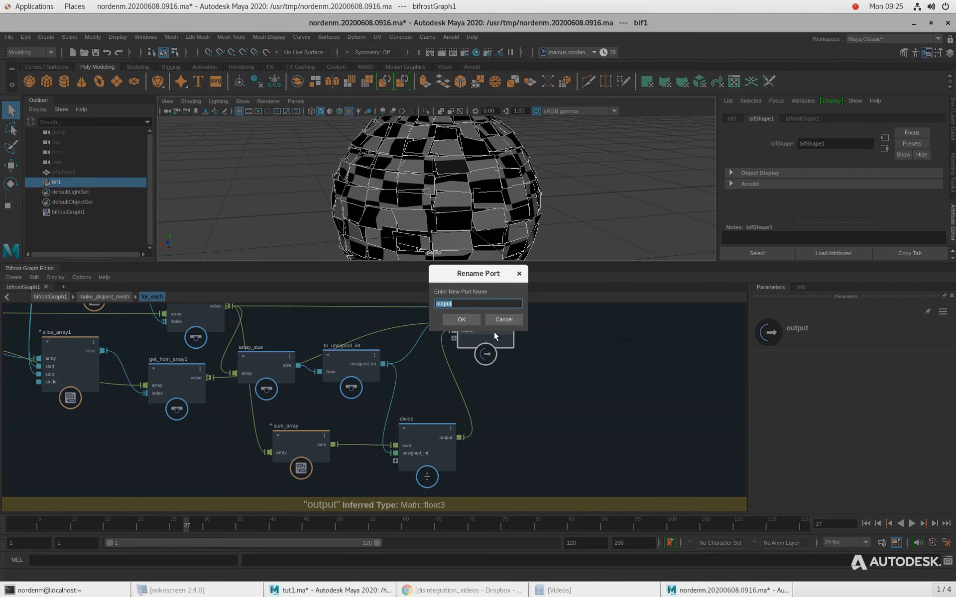
type("face_point")
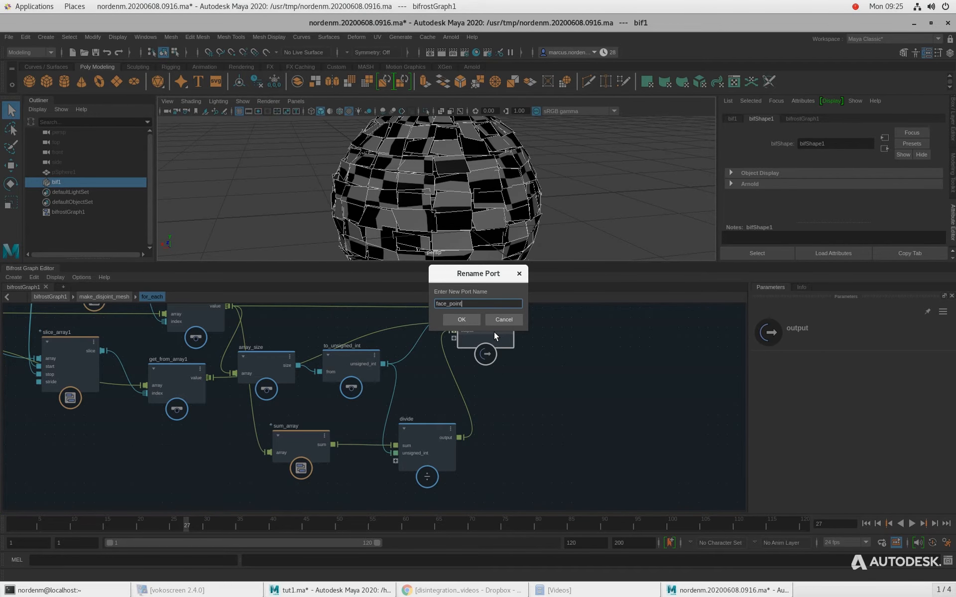
type("_position")
key("Return")
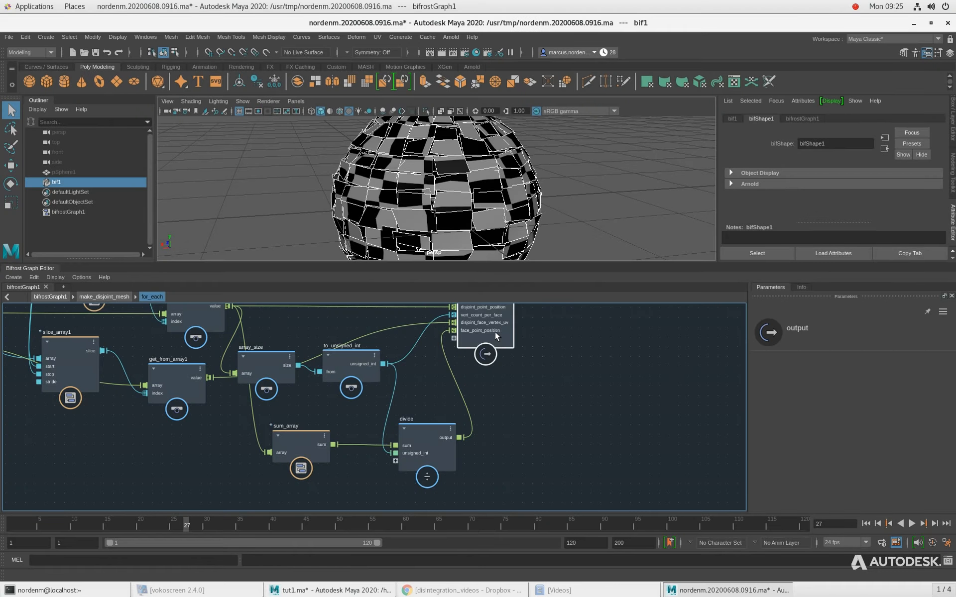
Tidy the for_each network by shifting the output node and the point-position get_from_array node slightly
middle_click_drag(557, 425, 559, 435, "alt")
left_click_drag(500, 369, 537, 367)
middle_click_drag(554, 467, 553, 457, "alt")
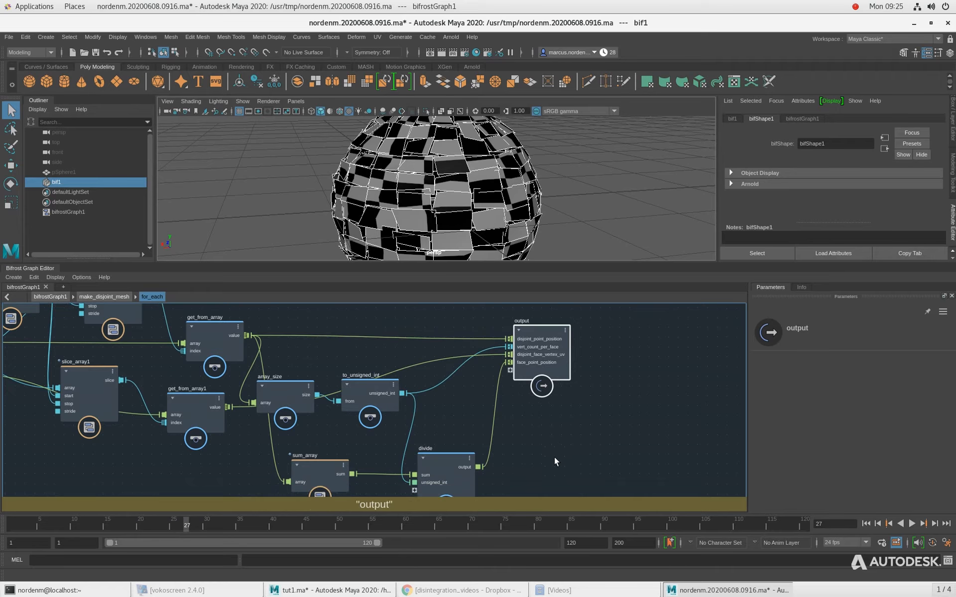
right_click_drag(446, 194, 428, 215, "alt")
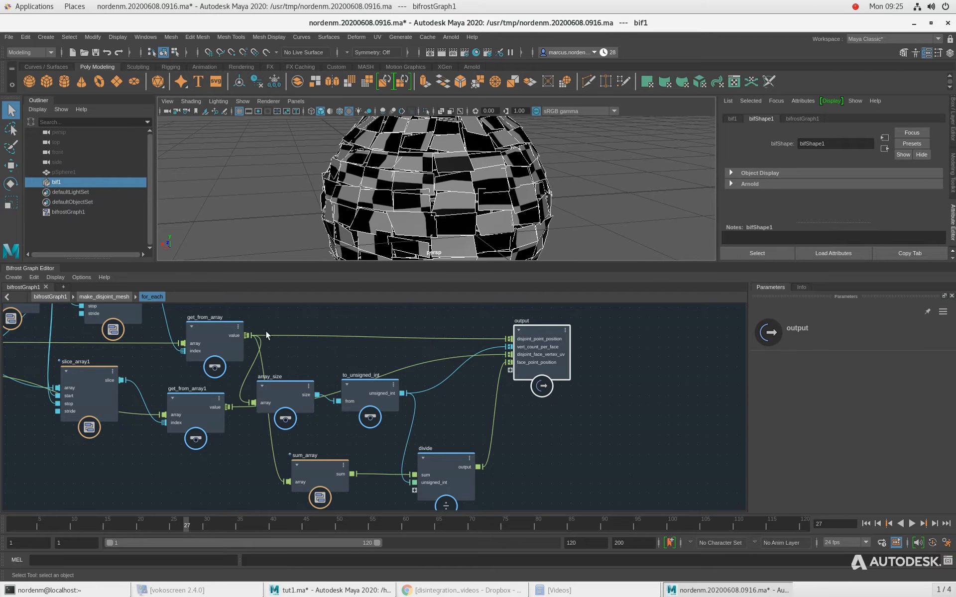
left_click_drag(214, 333, 208, 327)
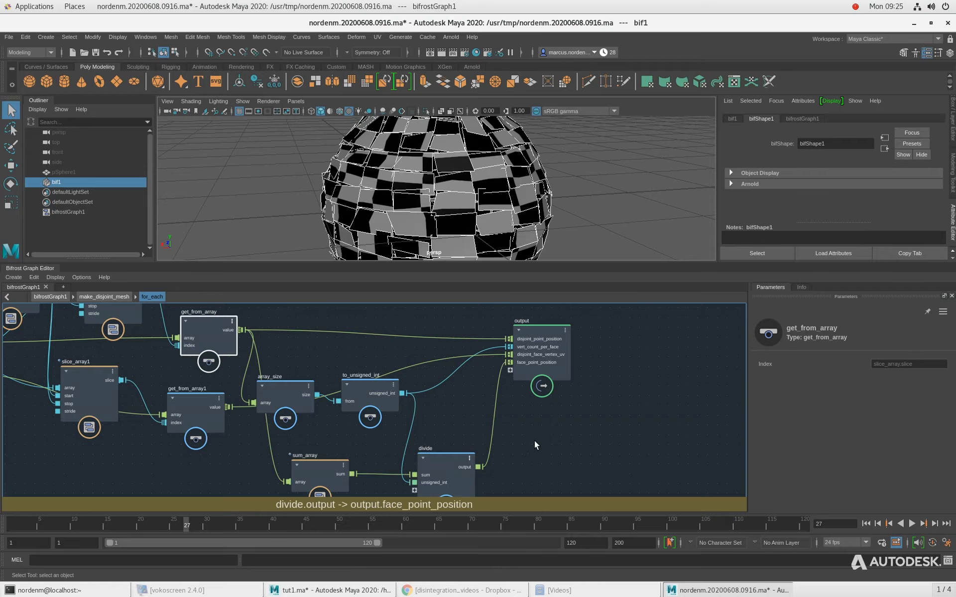
Add a subtract node that subtracts the divide output from the point-position get_from_array value
middle_click_drag(537, 459, 516, 425, "alt")
key("Tab")
type("sub")
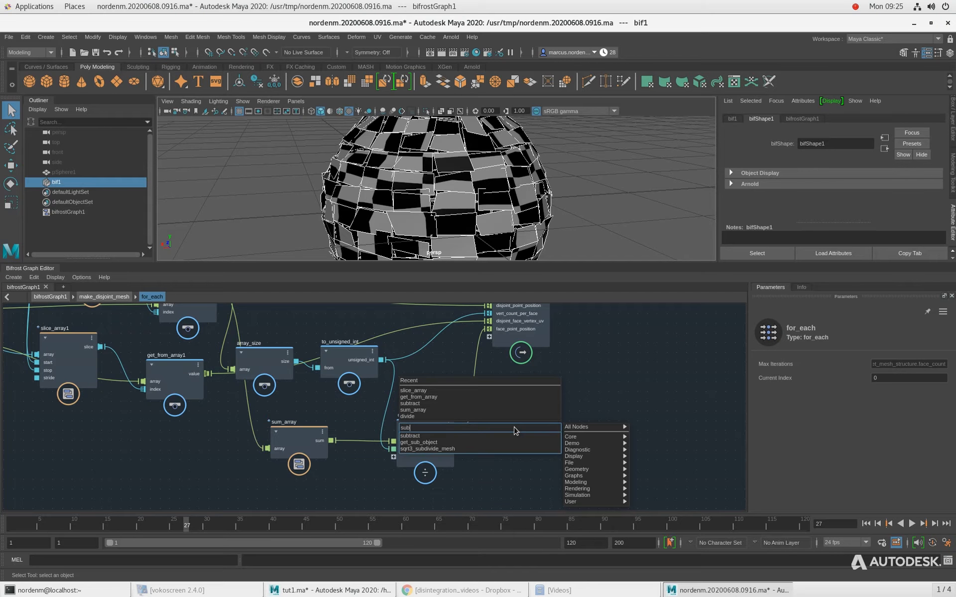
key("Return")
middle_click_drag(344, 322, 350, 364, "alt")
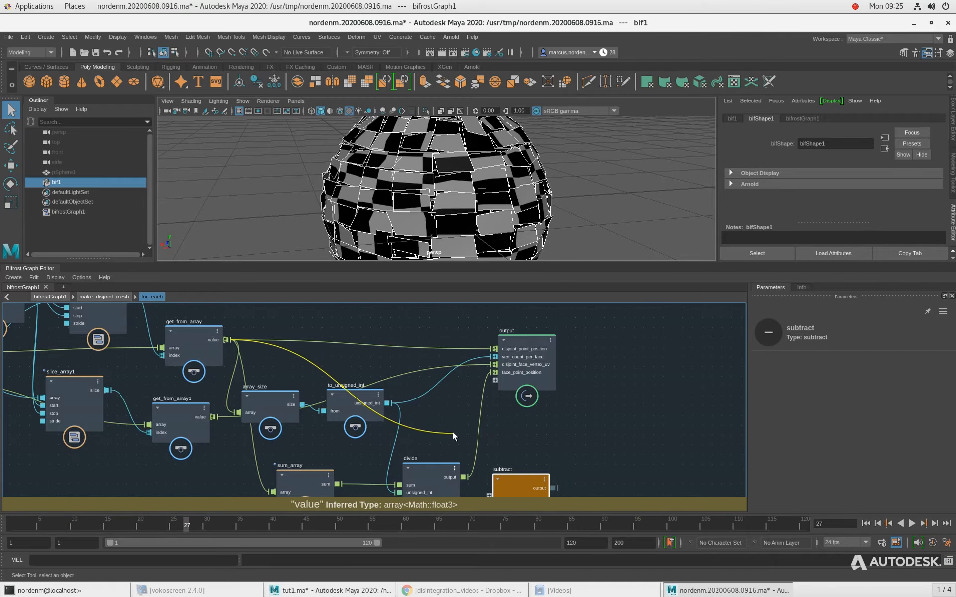
middle_click_drag(452, 432, 447, 394, "alt")
left_click_drag(511, 452, 524, 413)
left_click_drag(419, 450, 649, 461)
middle_click_drag(649, 460, 358, 453, "alt")
left_click_drag(337, 432, 382, 420)
Connect the subtract output to a new port on the output node and rename that port point_position_relative
left_click_drag(447, 404, 512, 351)
right_click(505, 346)
left_click(531, 350)
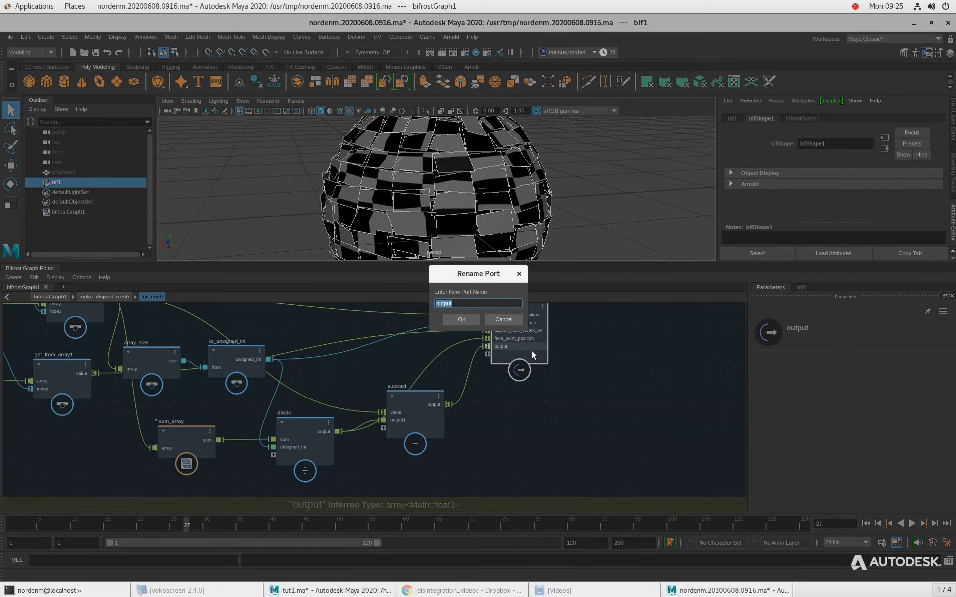
type("point_position_relative")
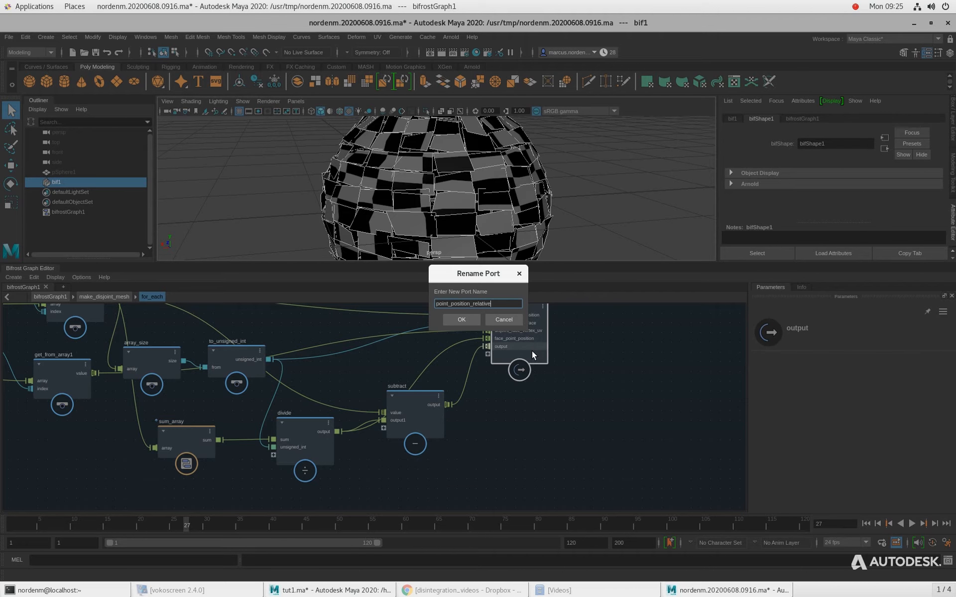
key("Return")
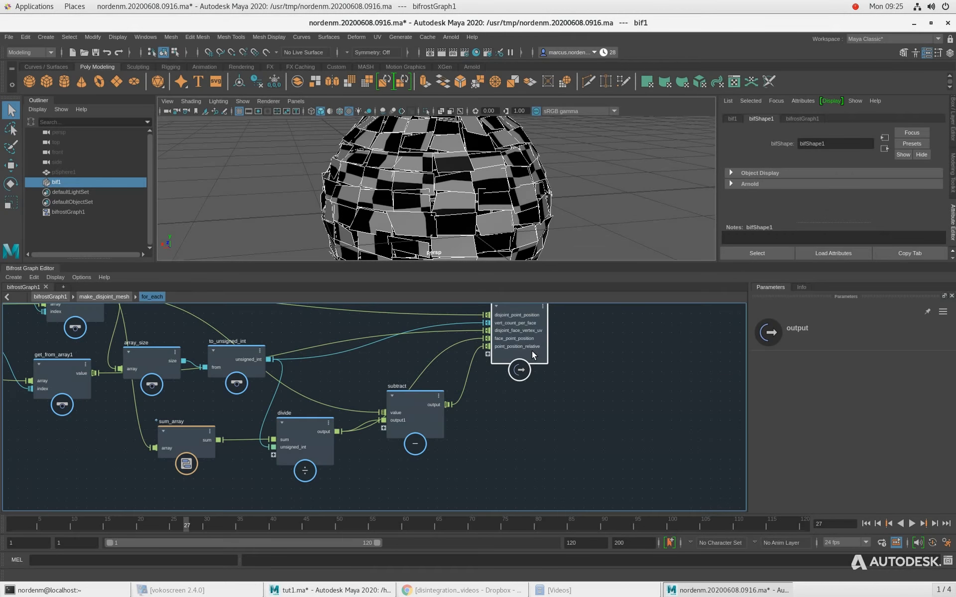
Return to the make_disjoint_mesh network and add another flatten_nested_array node near for_each
left_click(103, 297)
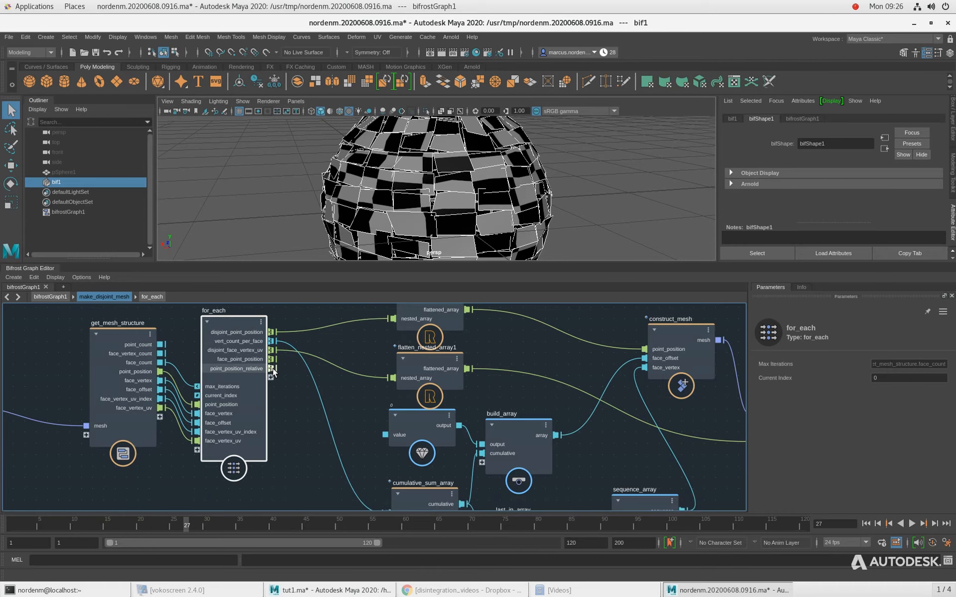
middle_click_drag(281, 399, 257, 392, "alt")
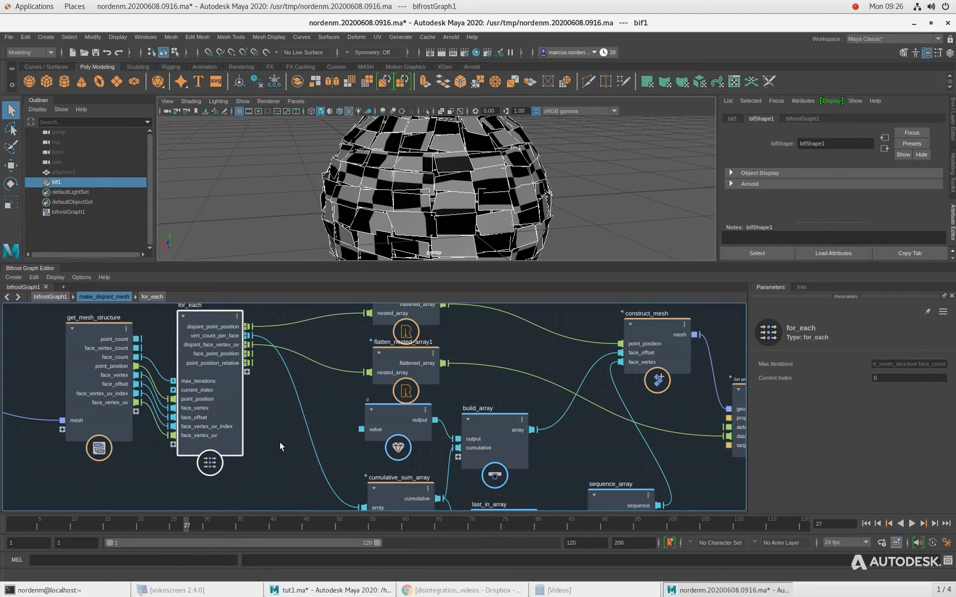
middle_click_drag(280, 440, 283, 430, "alt")
left_click(288, 420)
key("Tab")
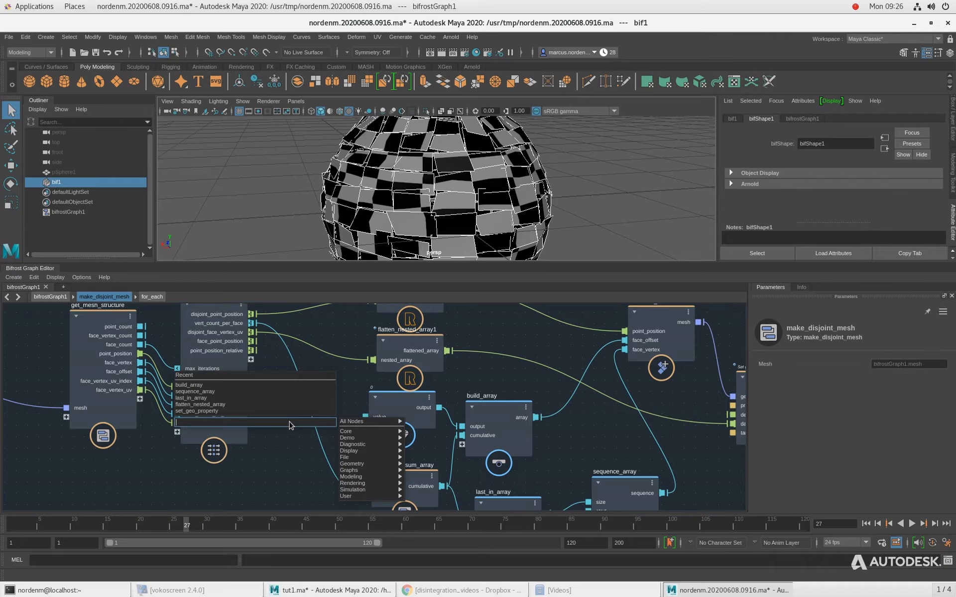
type("fal")
key("BackSpace")
key("BackSpace")
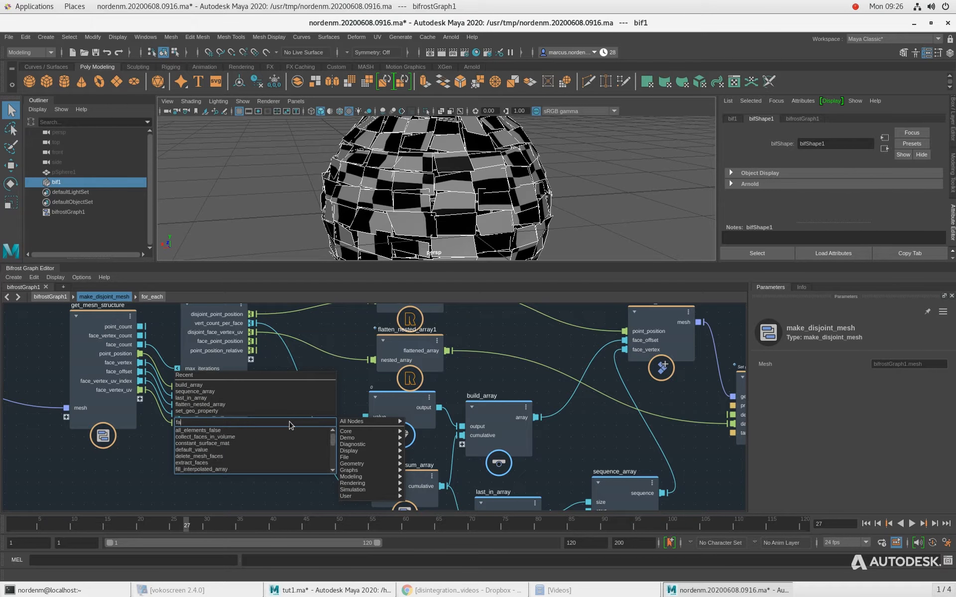
type("lat")
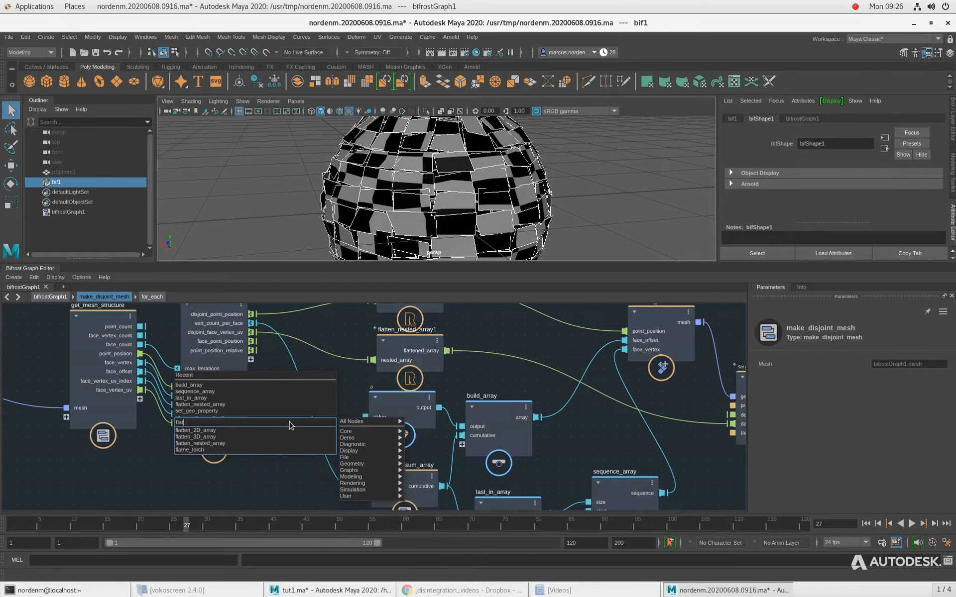
key("Down")
key("Down")
key("Down")
key("Return")
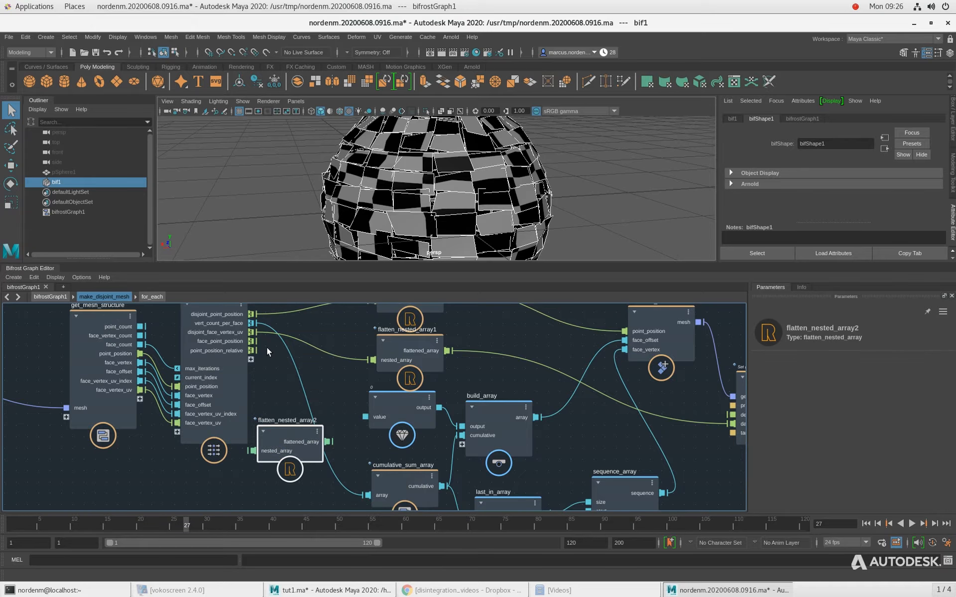
Feed for_each's point_position_relative into the new flatten_nested_array and move that node below the face_vertex_uv set_geo_property node
left_click_drag(252, 350, 251, 450)
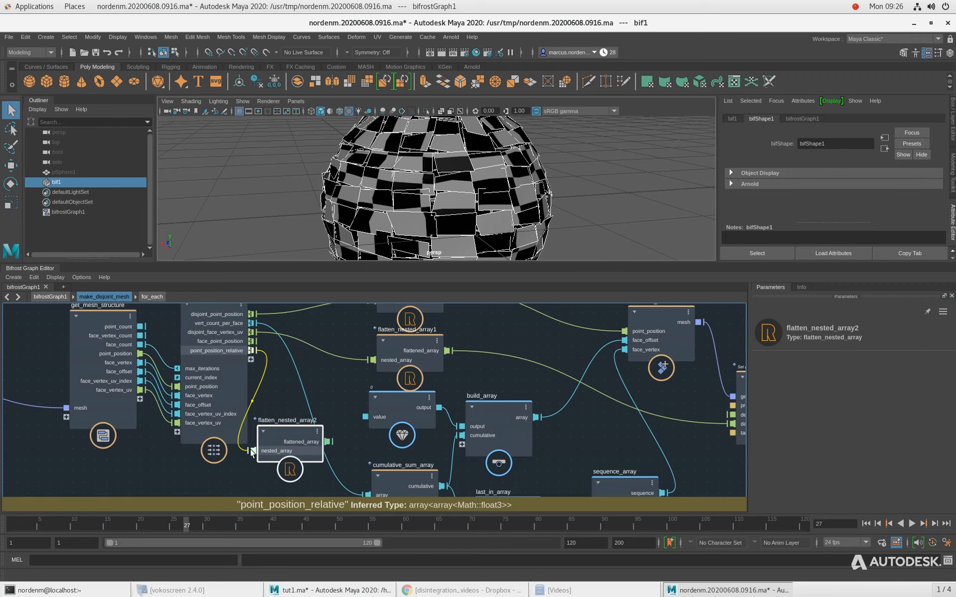
middle_click_drag(271, 407, 110, 405, "alt")
left_click_drag(153, 437, 456, 468)
middle_click_drag(449, 445, 175, 388, "alt")
left_click_drag(139, 412, 316, 431)
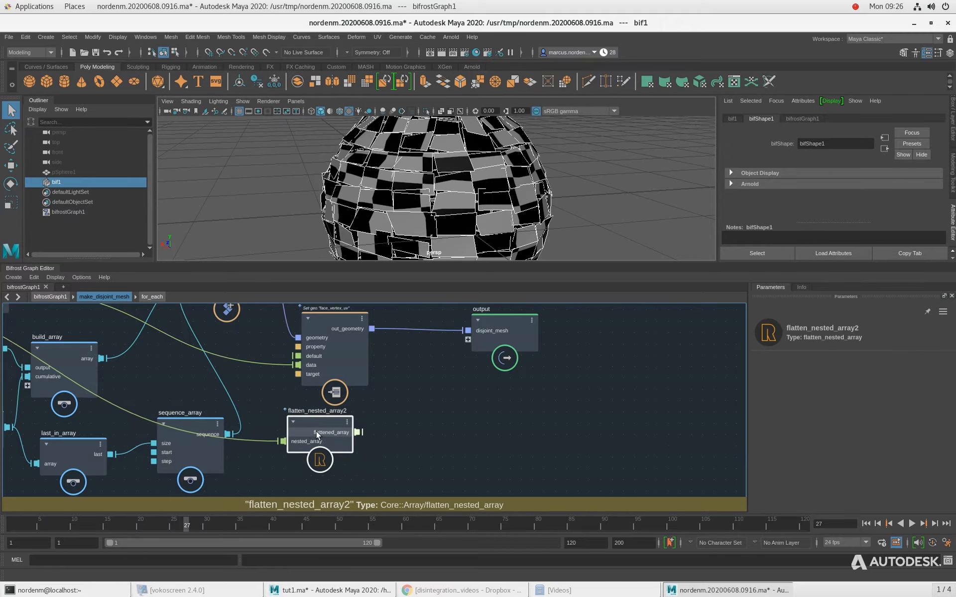
Add a second set_geo_property node beside the new flatten_nested_array node
left_click(452, 408)
scroll(459, 420, "down", 2)
middle_click_drag(532, 431, 500, 451, "alt")
key("Tab")
type("set")
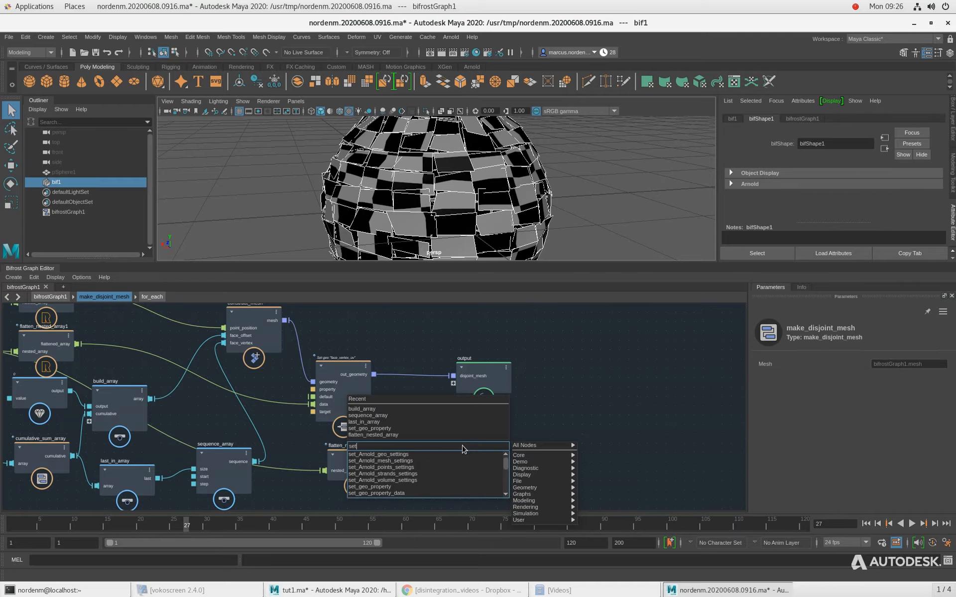
type("_geo")
key("Return")
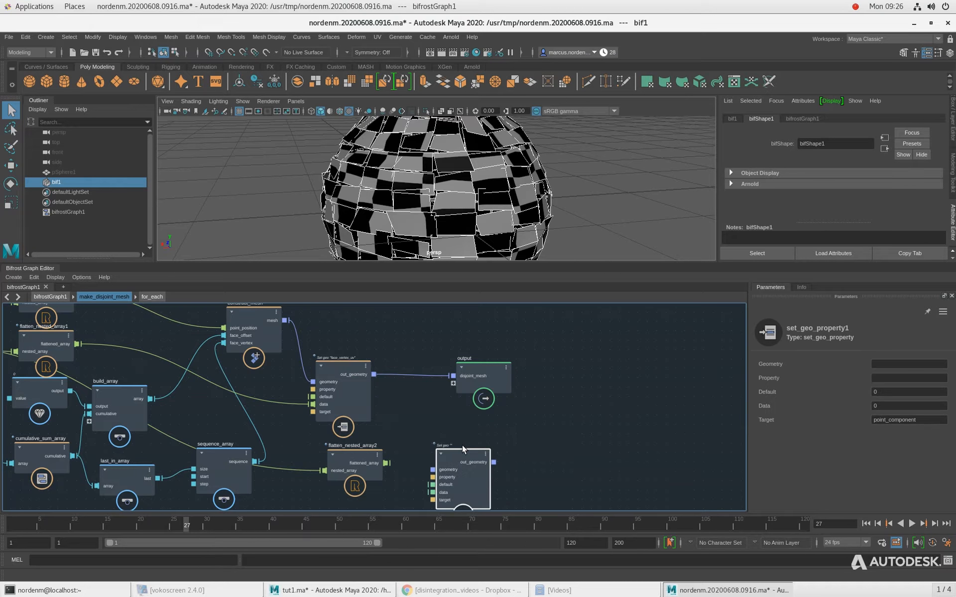
Connect the face_vertex_uv node's out_geometry to the new set_geo_property's geometry and the new flattened_array to its data
middle_click_drag(461, 419, 408, 383, "alt")
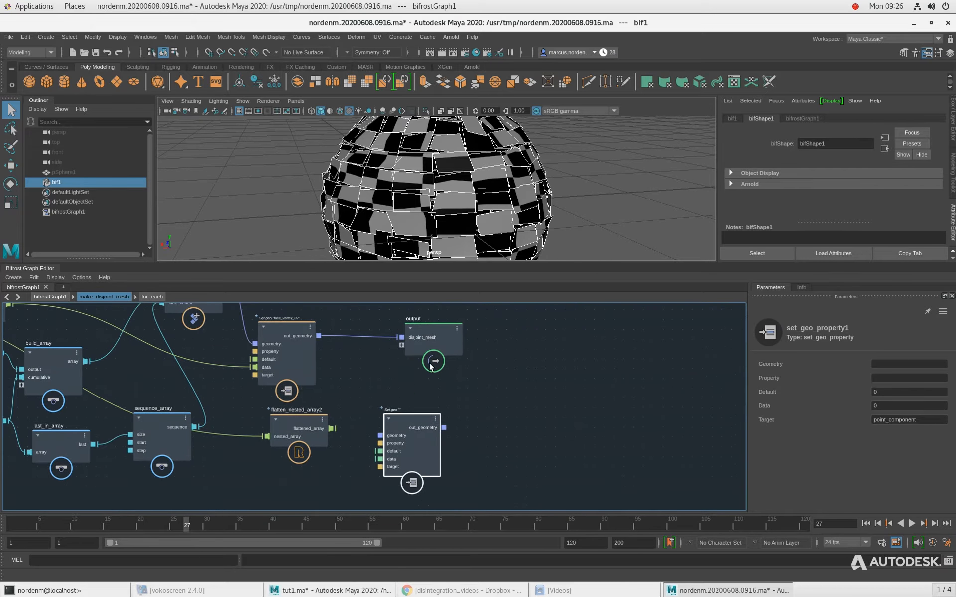
left_click_drag(319, 336, 380, 435)
left_click_drag(305, 432, 313, 455)
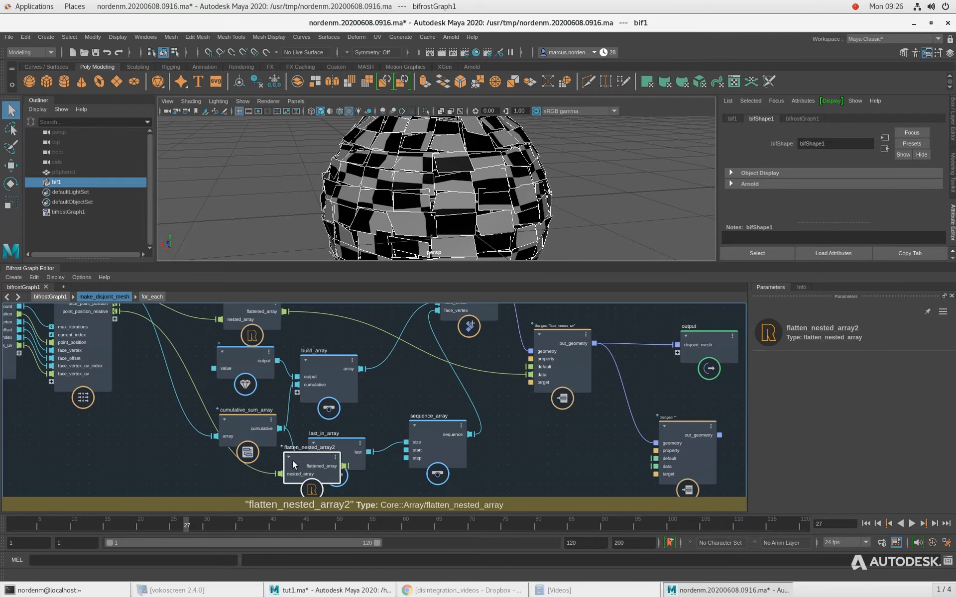
left_click_drag(292, 460, 554, 461)
middle_click_drag(646, 401, 422, 395, "alt")
right_click_drag(423, 395, 465, 405, "alt")
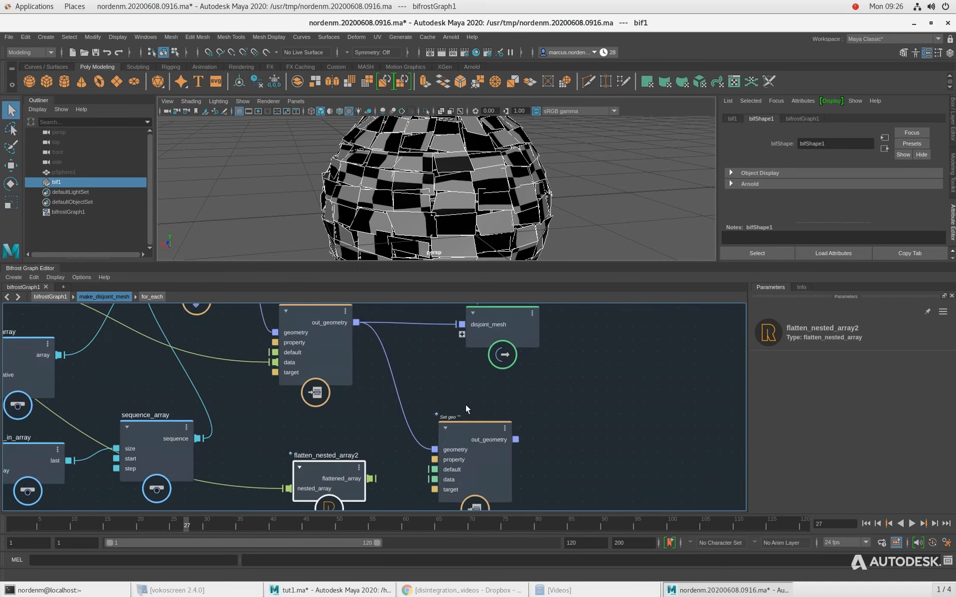
middle_click_drag(464, 405, 401, 386, "alt")
left_click_drag(316, 459, 376, 461)
Set the new set_geo_property node's property name to point_position_relative
left_click_drag(414, 410, 401, 404)
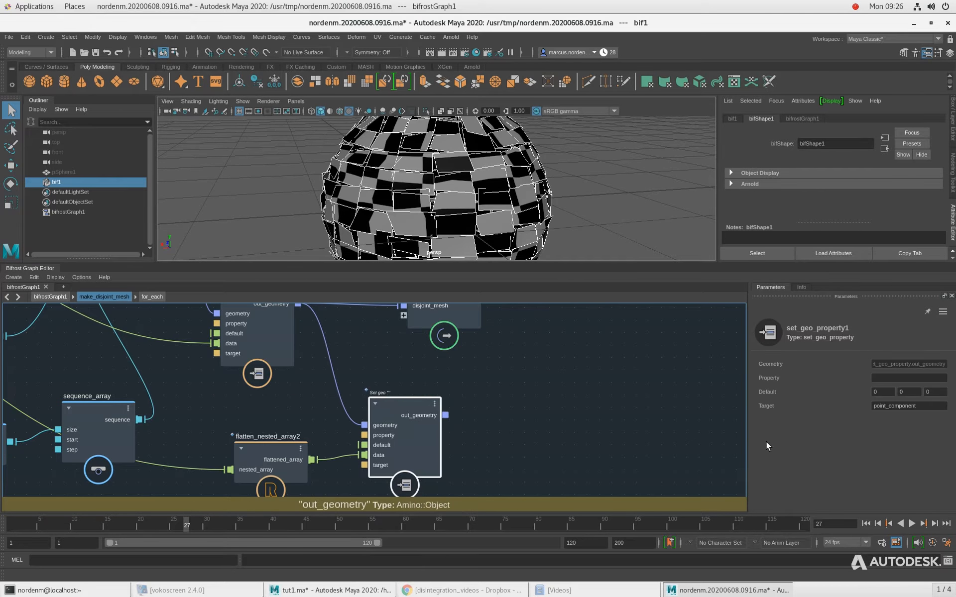
left_click(895, 376)
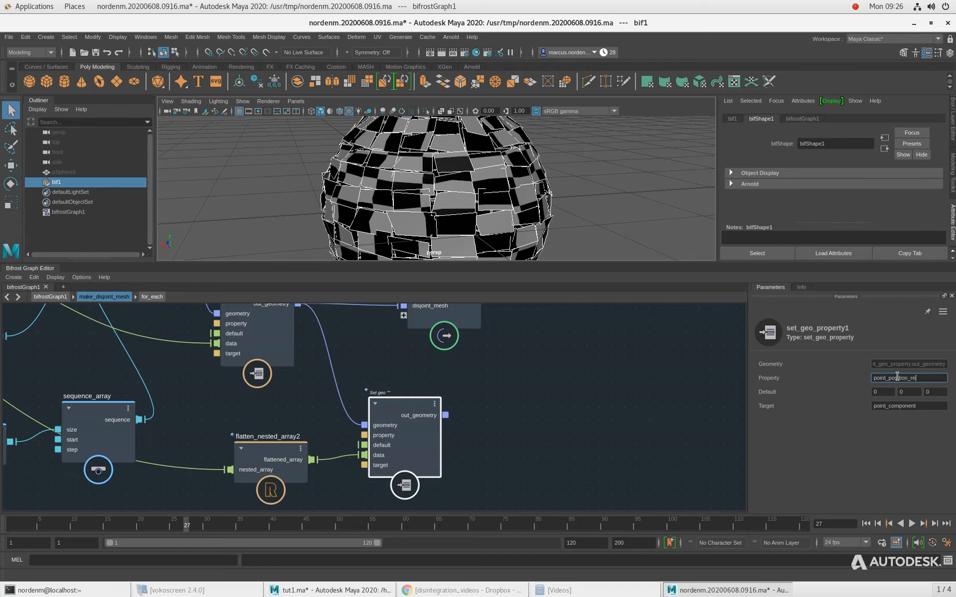
key("Return")
Move the output node beside the point_position_relative set_geo_property node and connect that node's out_geometry to disjoint_mesh
left_click_drag(445, 323, 606, 345)
left_click_drag(446, 415, 579, 418)
mouse_move(540, 373)
middle_mouse_down("alt")
mouse_move(468, 362)
mouse_move(547, 379)
middle_mouse_up("alt")
scroll(483, 364, "down", 3)
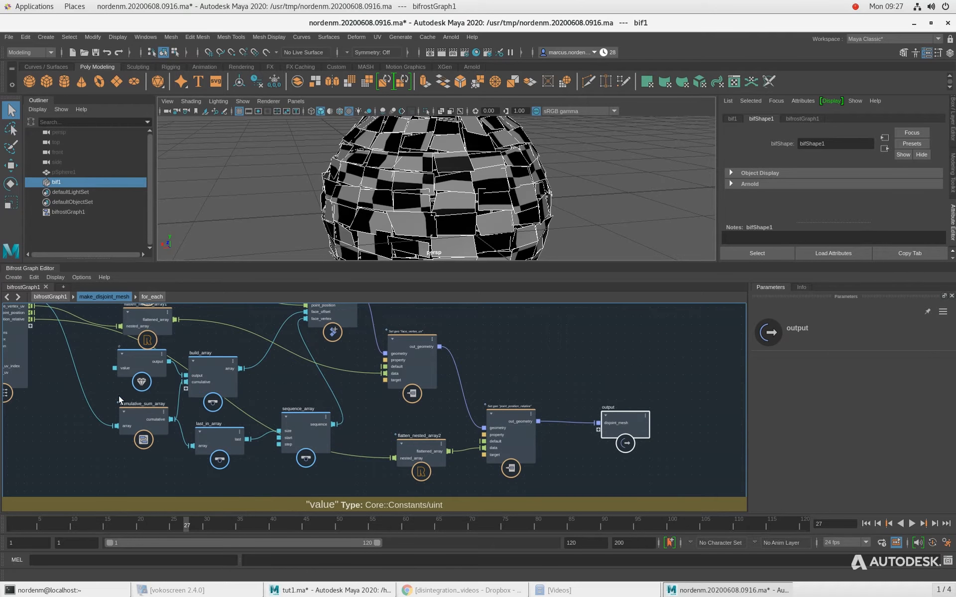
Connect for_each's face_point_position to a new port on the output node and shift the point_position_relative node up slightly
middle_click_drag(55, 378, 124, 423, "alt")
scroll(97, 416, "up", 2)
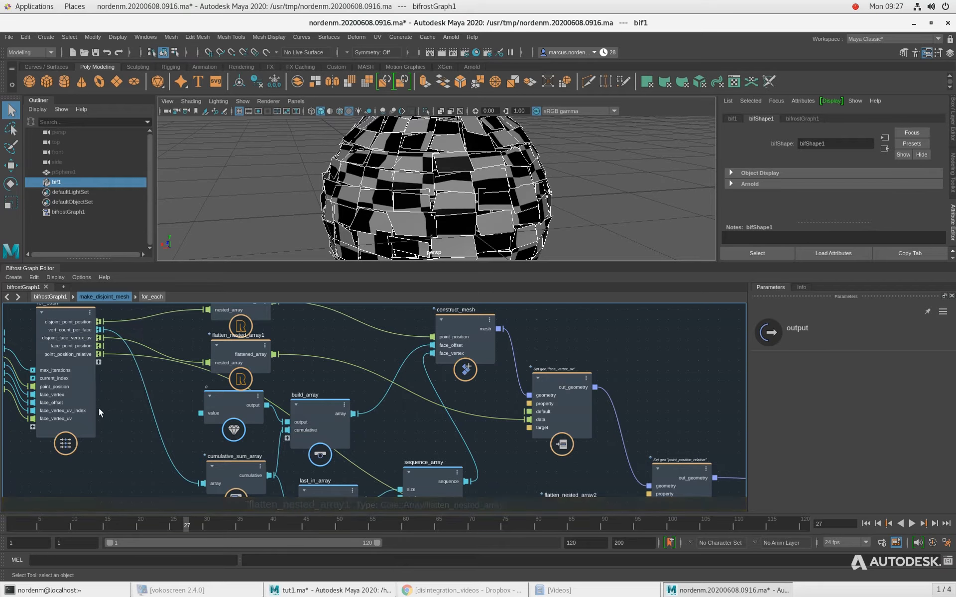
left_click_drag(99, 346, 581, 412)
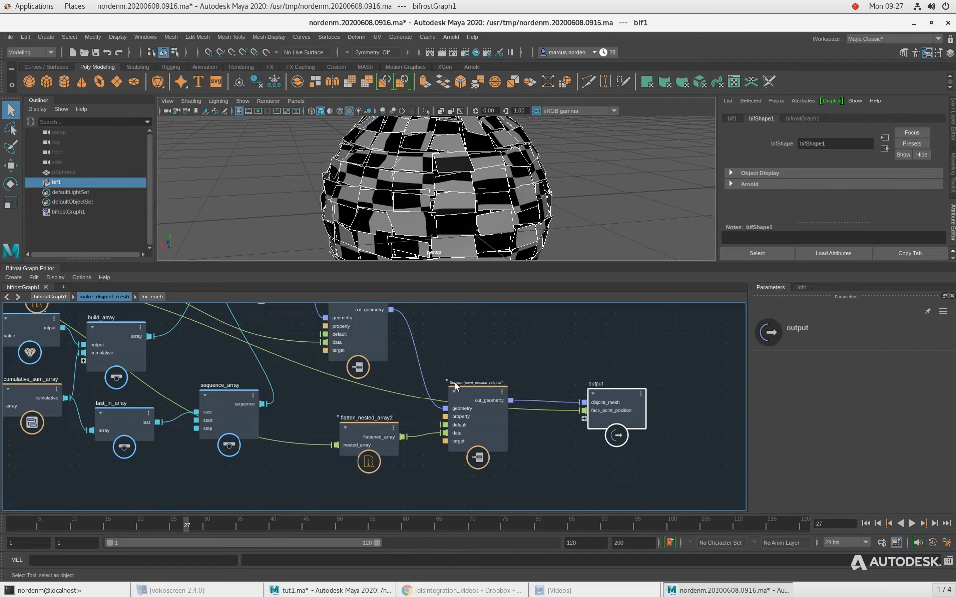
scroll(551, 339, "down", 2)
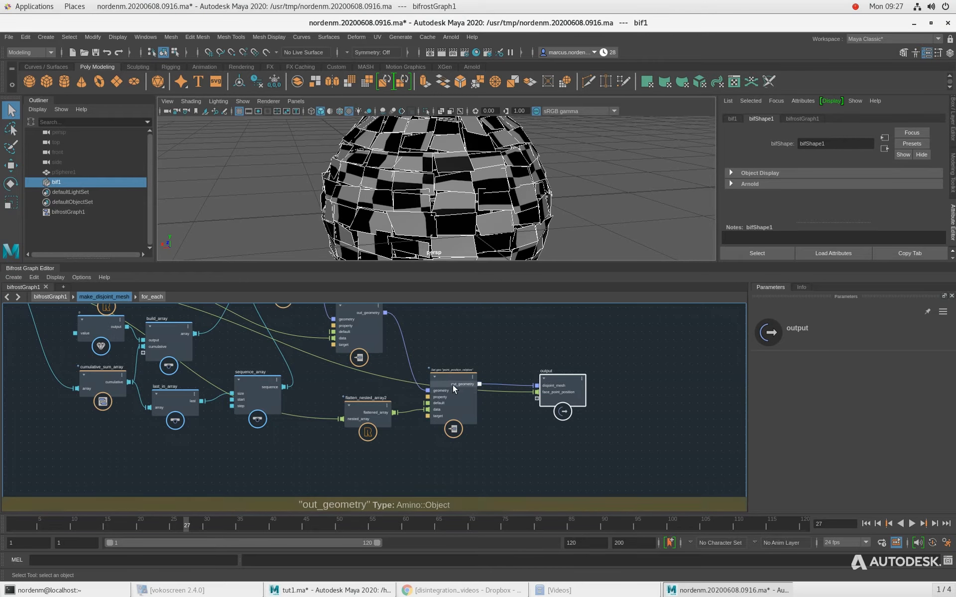
left_click_drag(452, 384, 452, 368)
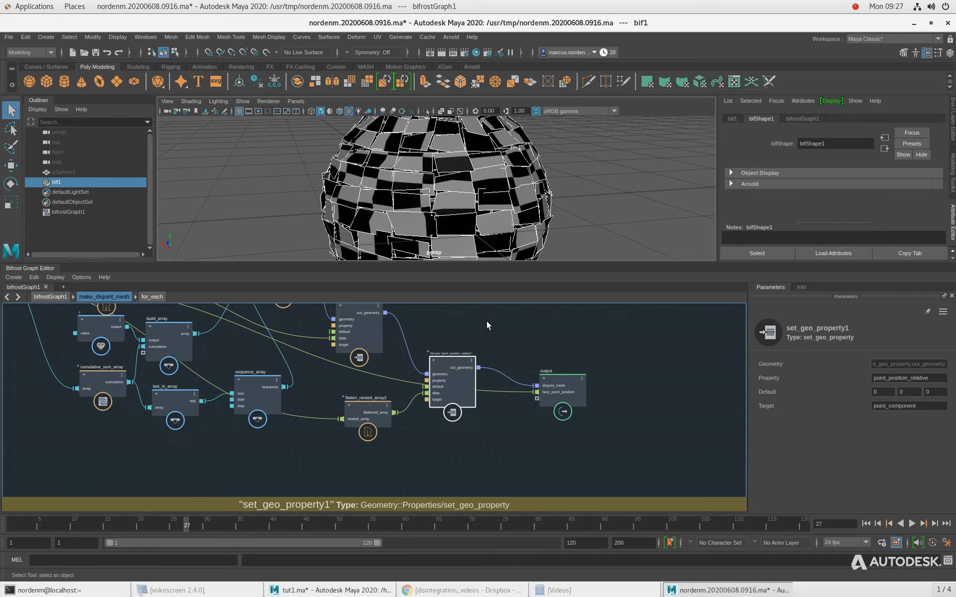
Return to the top-level bifrostGraph1 and move pSphereShape1 and make_disjoint_mesh away from get_point_position to free up space
left_click(54, 298)
scroll(496, 360, "down", 3)
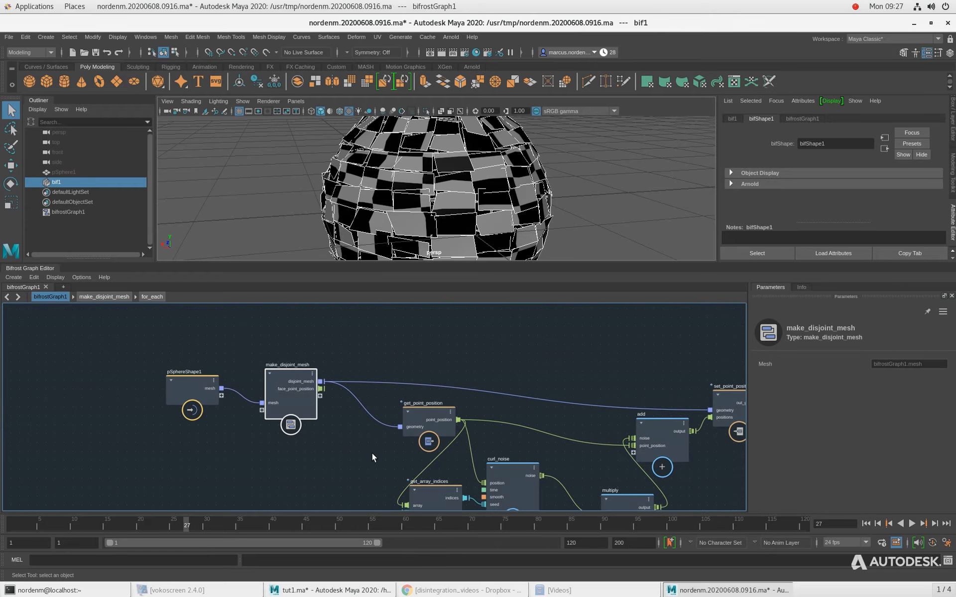
left_click_drag(202, 383, 131, 380)
left_click_drag(296, 377, 249, 373)
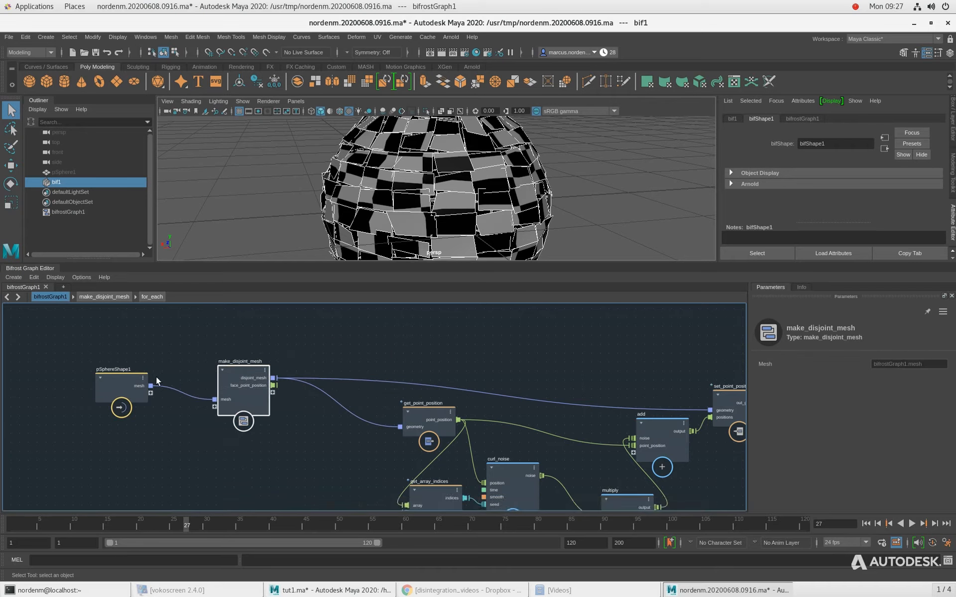
left_click_drag(134, 381, 63, 393)
left_click_drag(254, 376, 188, 373)
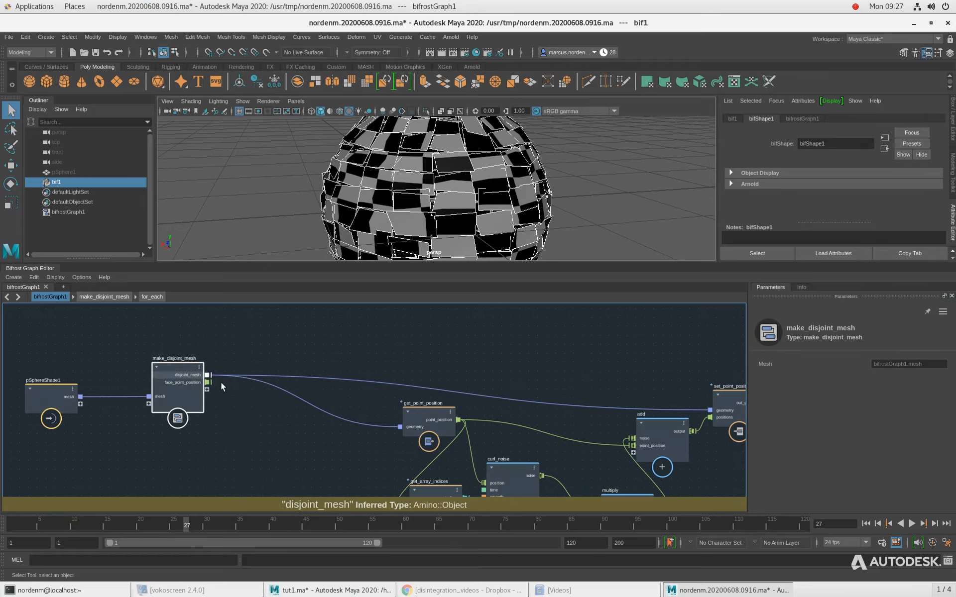
Inspect the properties on the disjoint_mesh connection into get_point_position with a temporary watchpoint, checking point_position_relative
right_click(270, 387)
left_click(287, 403)
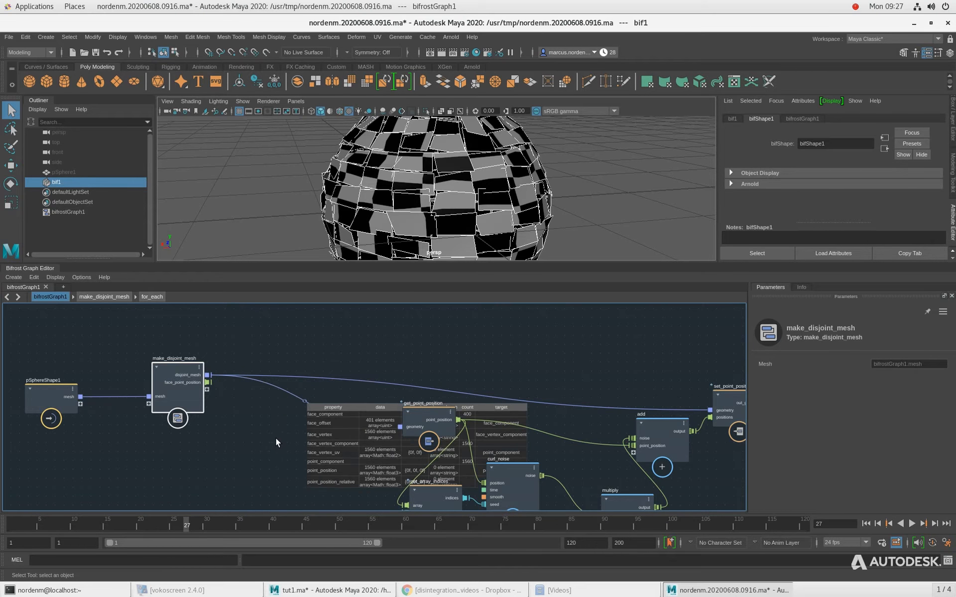
scroll(355, 465, "up", 3)
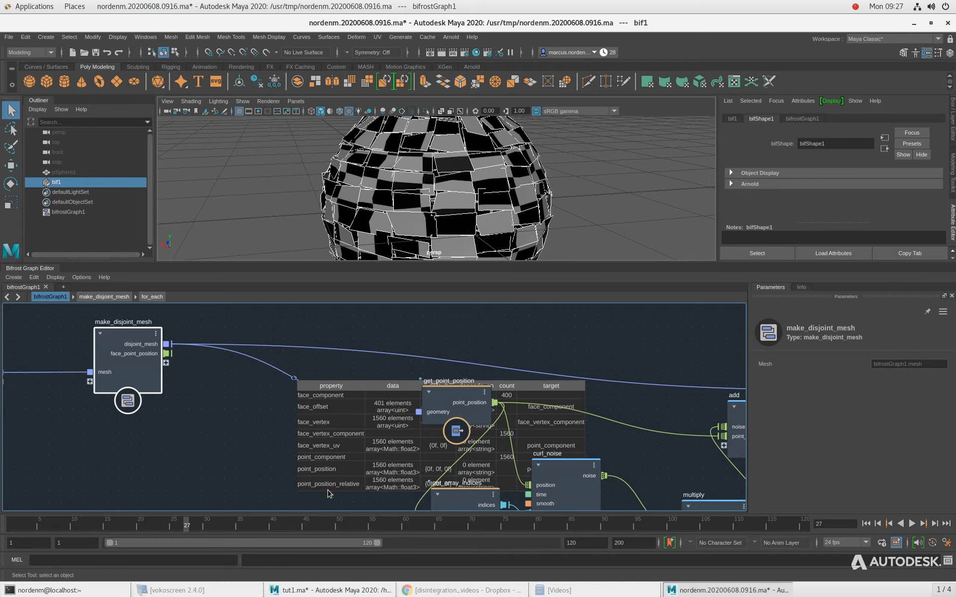
left_click(313, 489)
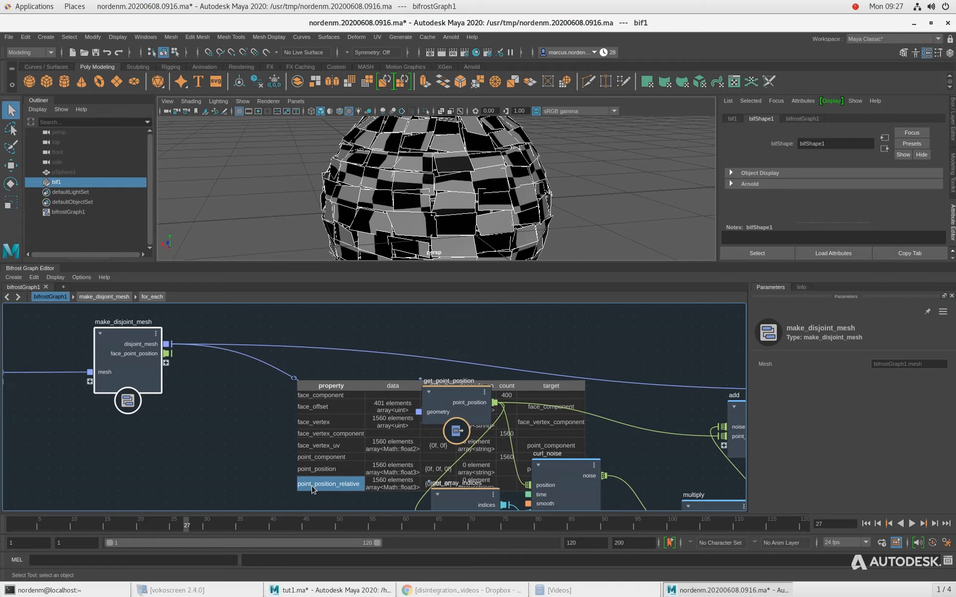
right_click(294, 378)
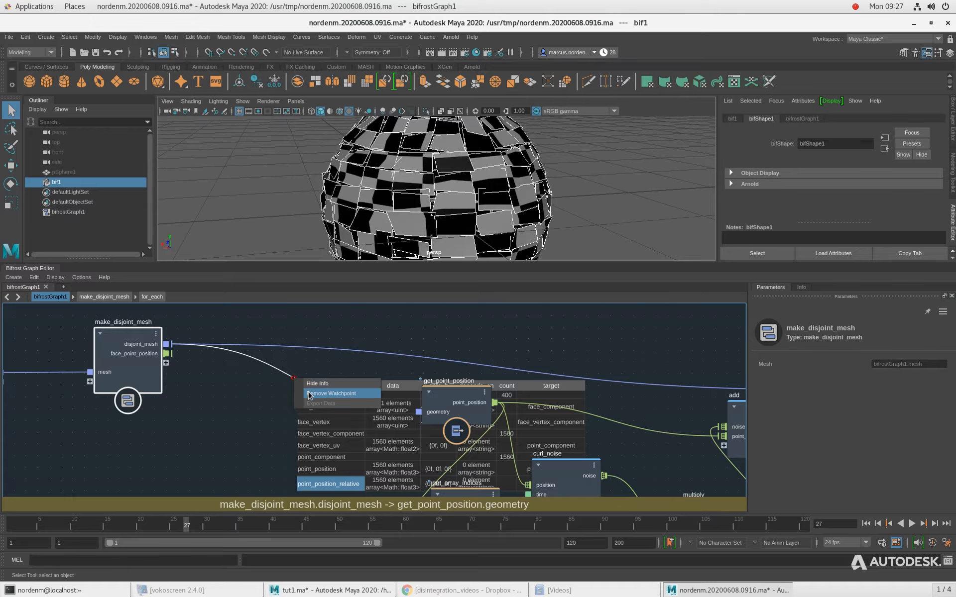
left_click(332, 393)
Add a construct_points node and connect make_disjoint_mesh's face_point_position to its point_position
left_click(239, 395)
key("a")
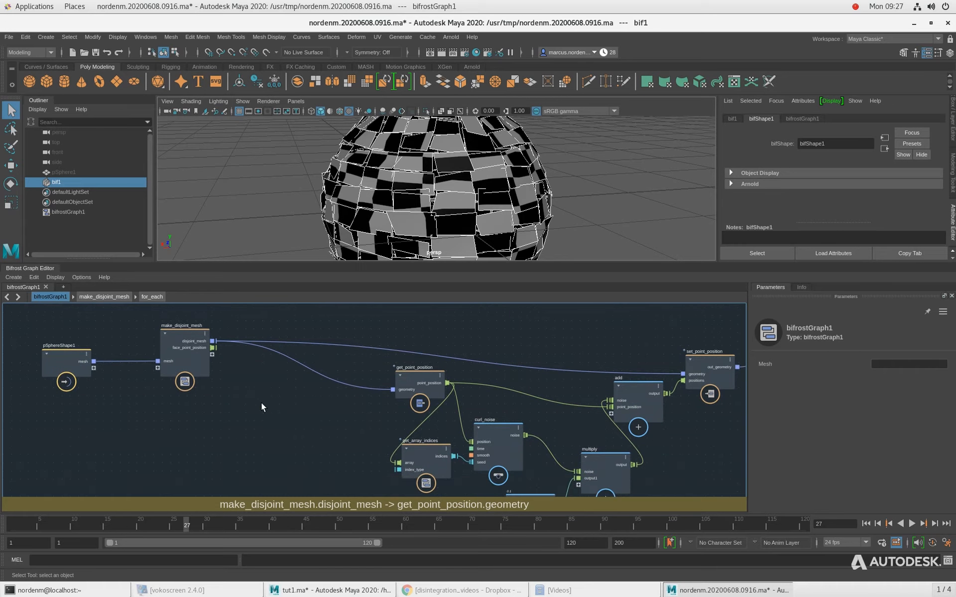
key("Tab")
type("constr")
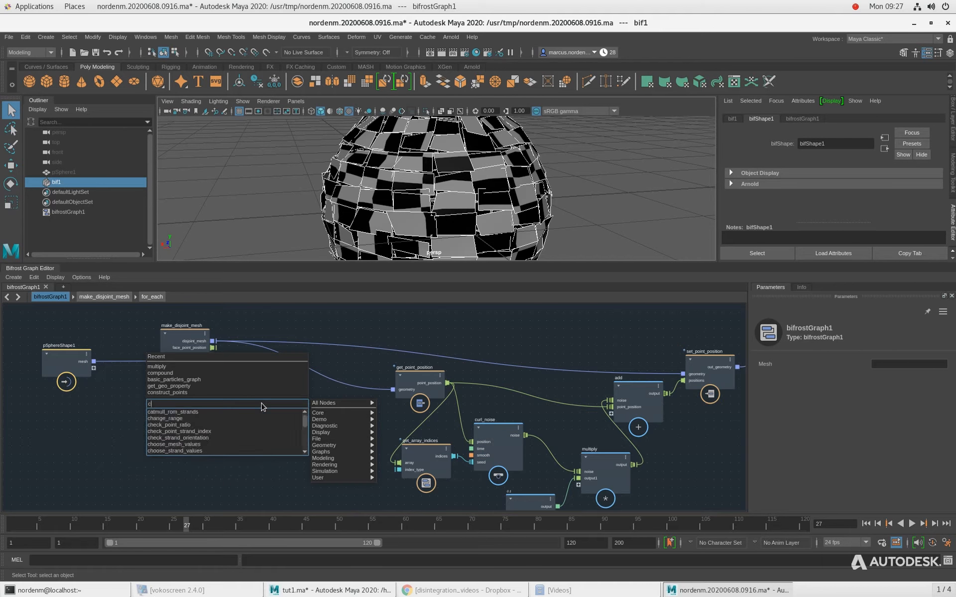
key("Down")
key("Down")
key("Return")
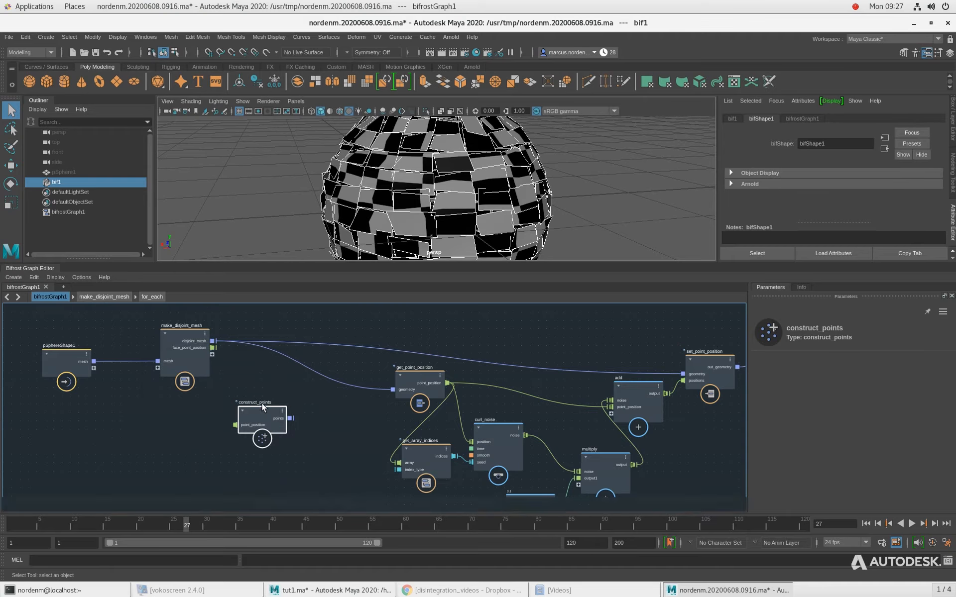
scroll(228, 388, "up", 1)
left_click_drag(214, 346, 236, 430)
middle_click_drag(353, 417, 266, 427, "alt")
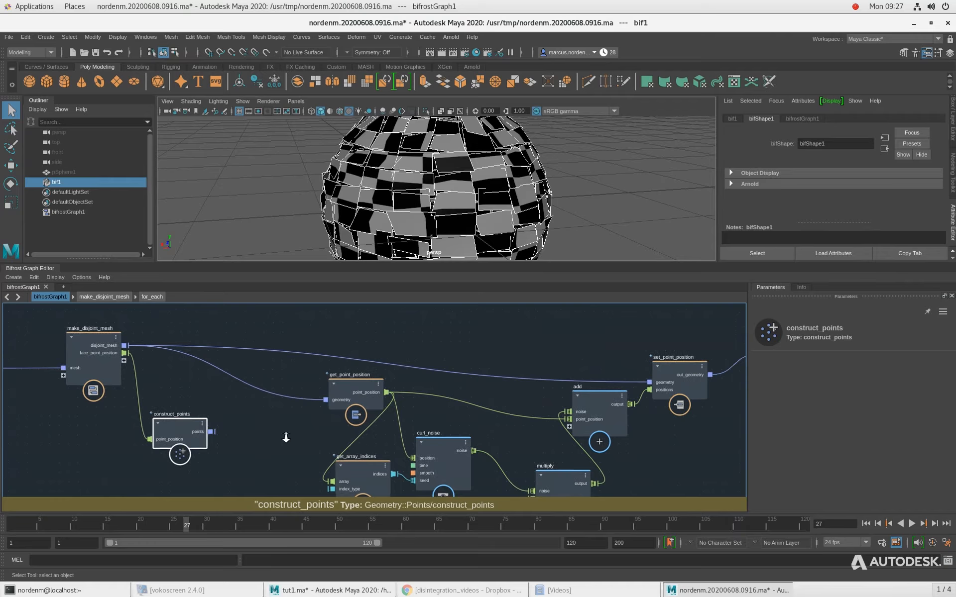
Shift set_point_position up and add a second output node fed by construct_points' points
scroll(285, 438, "down", 1)
left_click_drag(626, 383, 620, 356)
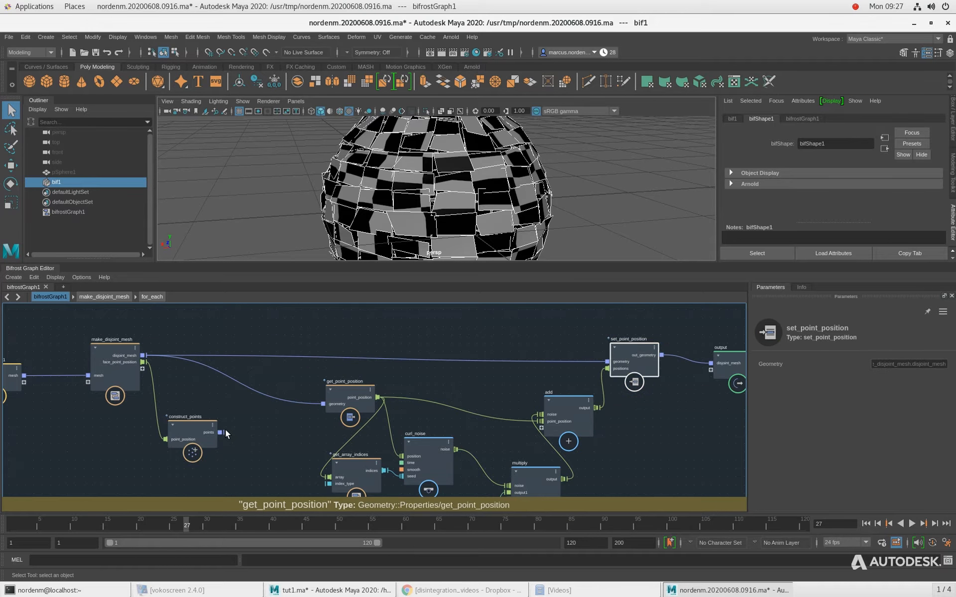
left_click(274, 428)
middle_click_drag(264, 470, 302, 422, "alt")
key("Tab")
type("out")
key("Return")
left_click_drag(258, 384, 277, 439)
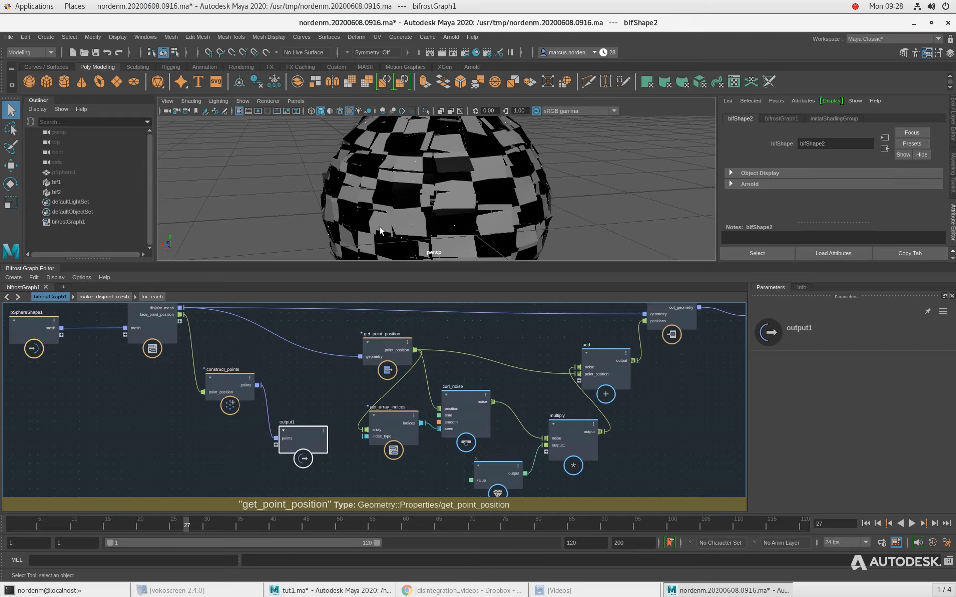
Hide the bif1 mesh object so that only the constructed points remain displayed
left_click_drag(384, 229, 547, 195, "alt")
scroll(552, 194, "up", 10)
scroll(533, 194, "down", 10)
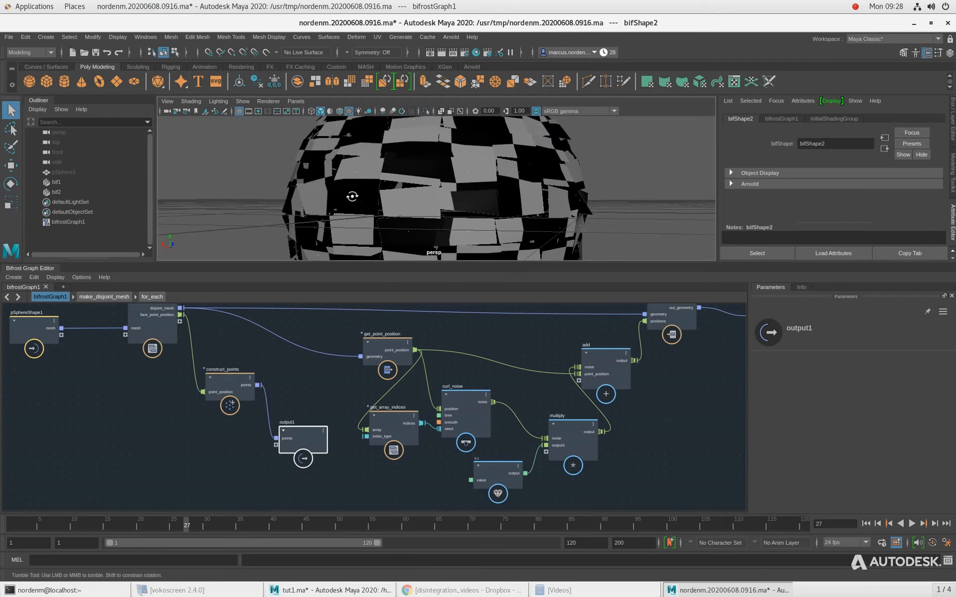
left_click(60, 183)
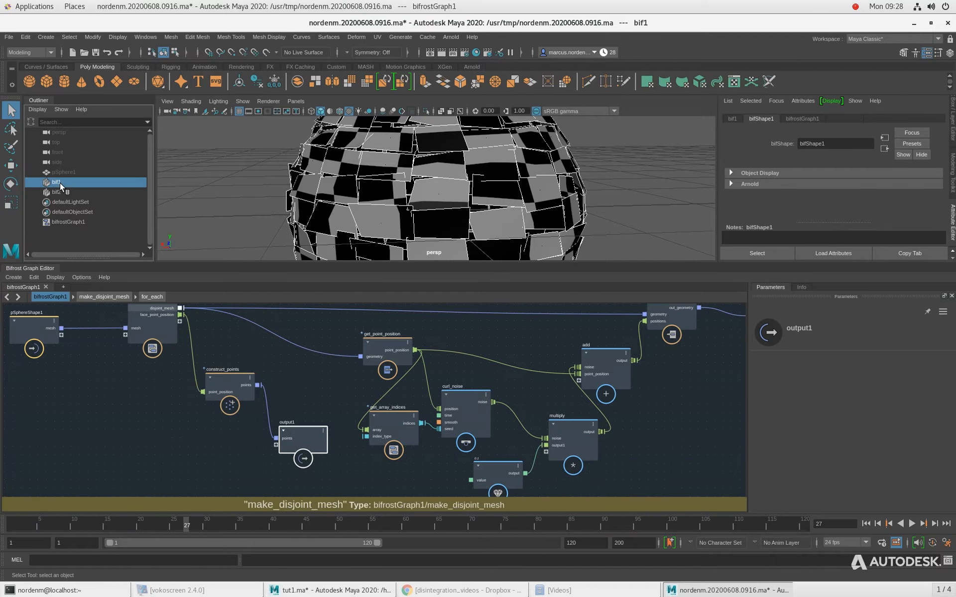
key("ctrl+h")
mouse_move(398, 199)
left_mouse_down("alt")
mouse_move(415, 191)
mouse_move(408, 212)
left_mouse_up("alt")
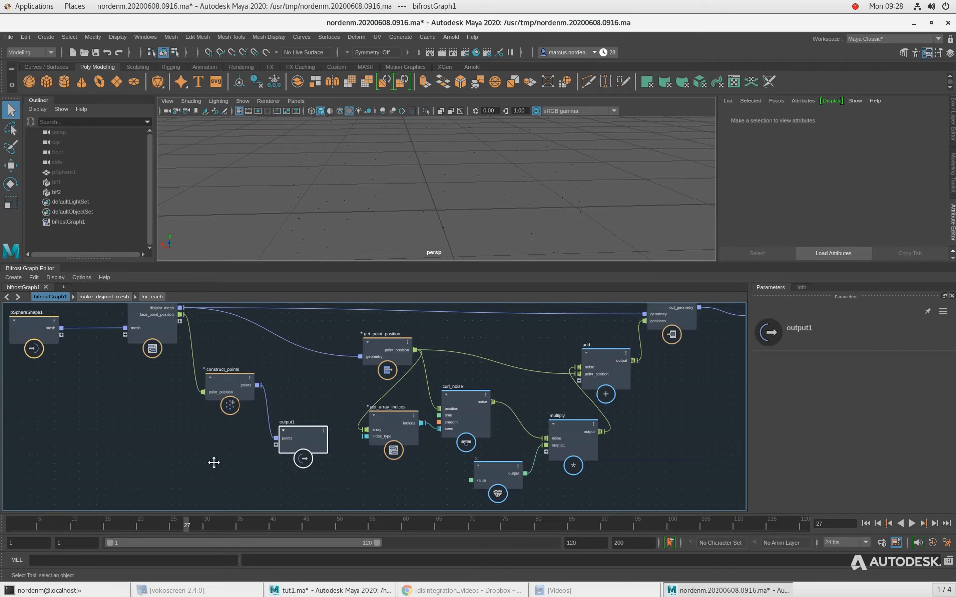
Add a point_scope_3rev node below construct_points
middle_click_drag(215, 463, 224, 431, "alt")
left_click(184, 454)
key("Tab")
type("poiunt")
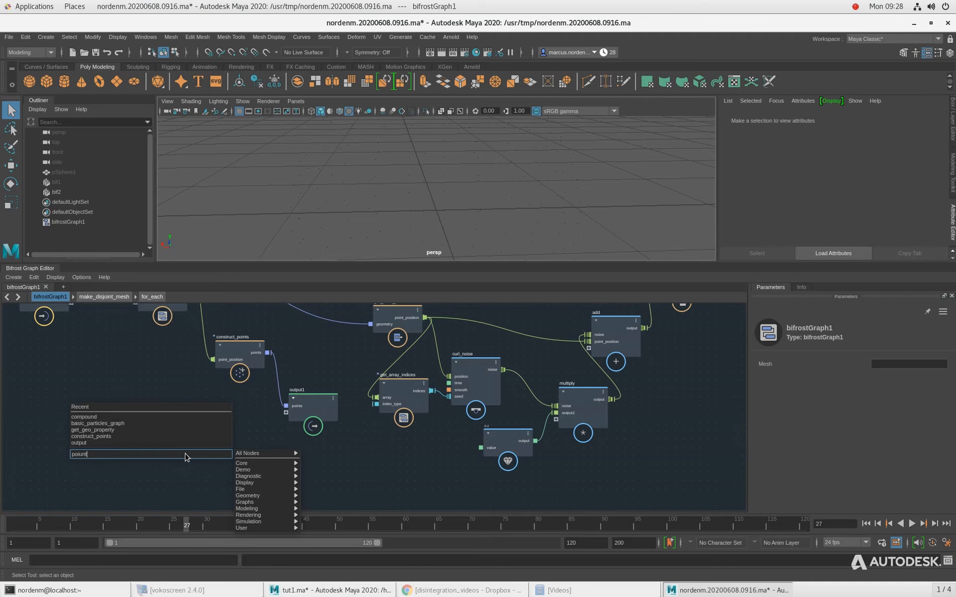
key("BackSpace")
key("BackSpace")
key("BackSpace")
key("Down")
key("Down")
key("Down")
key("Down")
key("Down")
key("Down")
key("Down")
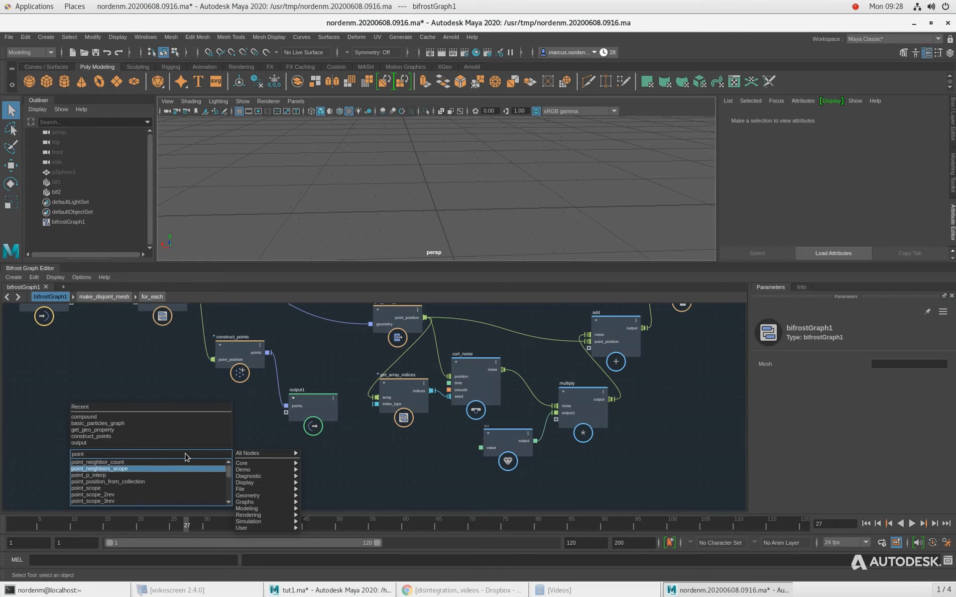
key("Return")
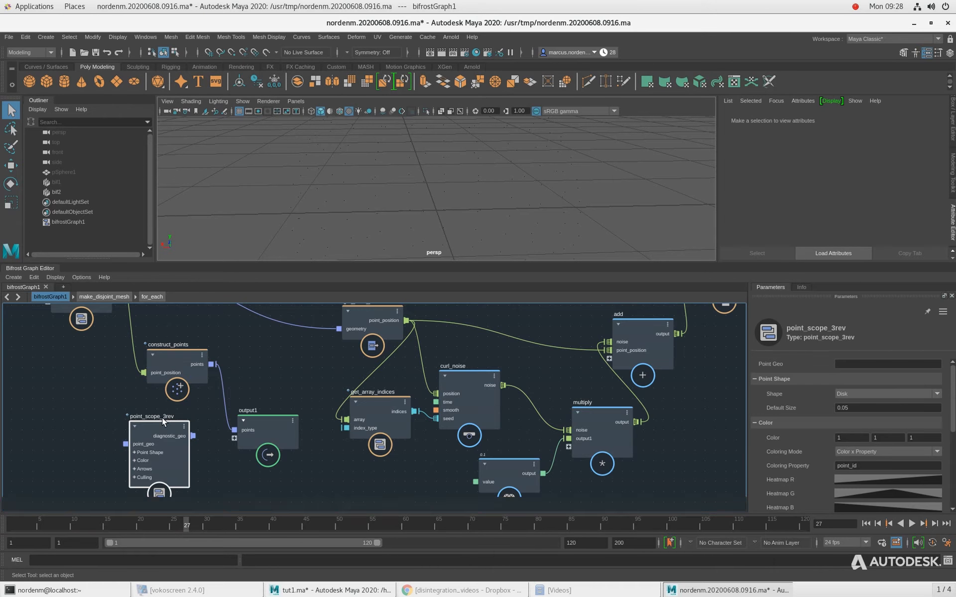
Arrange the point nodes and route construct_points' points through point_scope_3rev, with its diagnostic_geo feeding output1
left_click_drag(146, 449, 163, 455)
left_click_drag(265, 427, 283, 372)
left_click_drag(172, 363, 104, 374)
left_click_drag(192, 451, 241, 433)
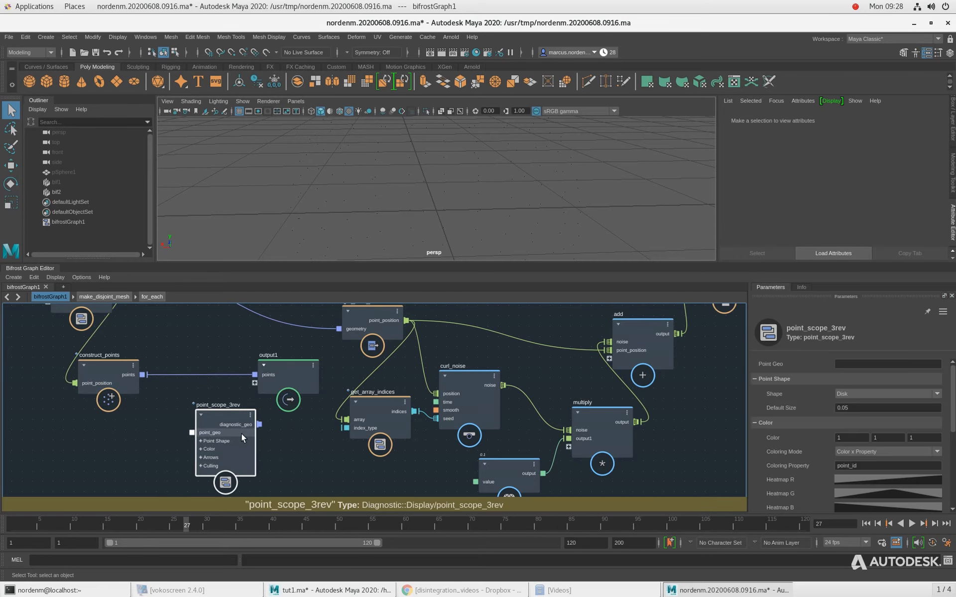
left_click_drag(106, 371, 252, 384)
right_click_drag(426, 228, 330, 196, "alt")
left_click_drag(326, 198, 383, 195, "alt")
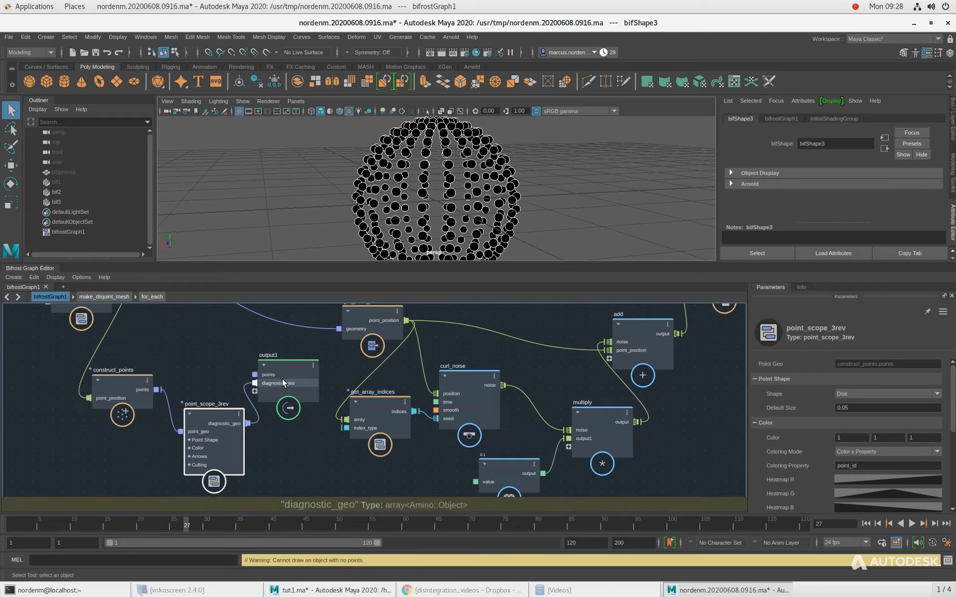
left_click_drag(286, 383, 305, 470)
left_click(222, 444)
left_click(306, 466)
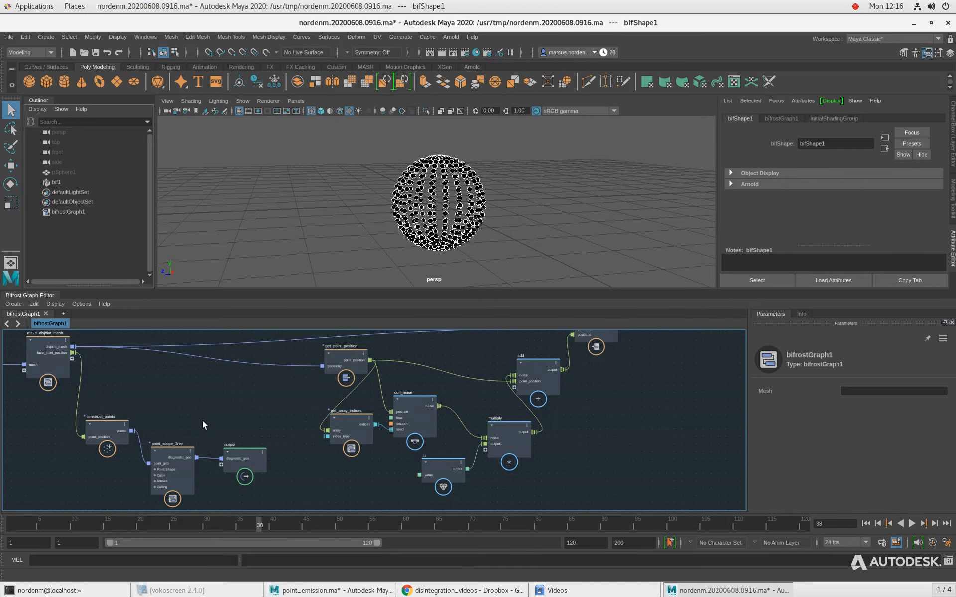
Nudge point_scope_3rev closer to construct_points and shift make_disjoint_mesh slightly upward
scroll(167, 406, "up", 1)
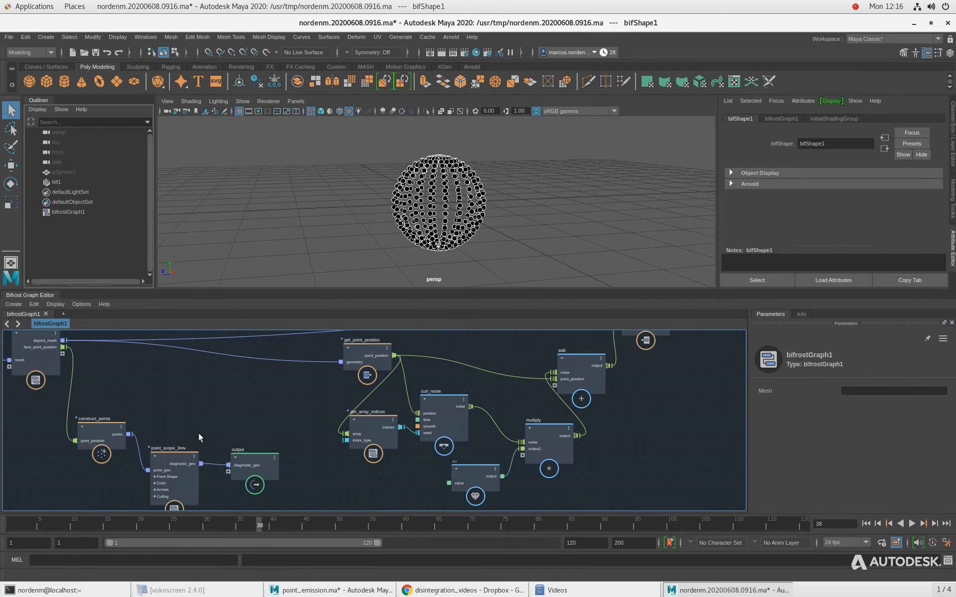
left_click_drag(376, 189, 419, 205, "alt")
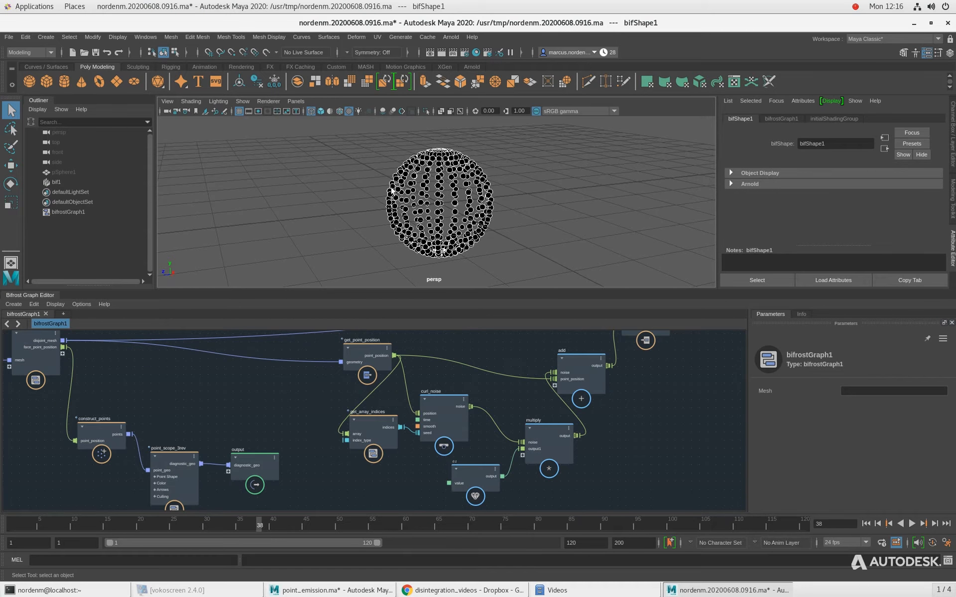
mouse_move(176, 385)
middle_mouse_down()
mouse_move(179, 401)
mouse_move(182, 388)
middle_mouse_up()
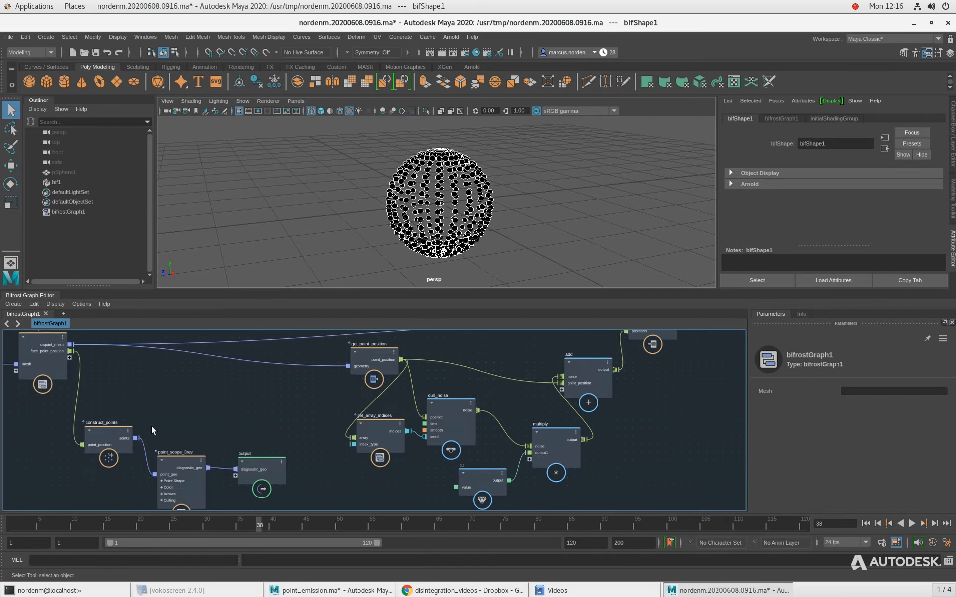
left_click_drag(188, 470, 181, 452)
left_click_drag(264, 363, 349, 366)
middle_click_drag(288, 405, 287, 416)
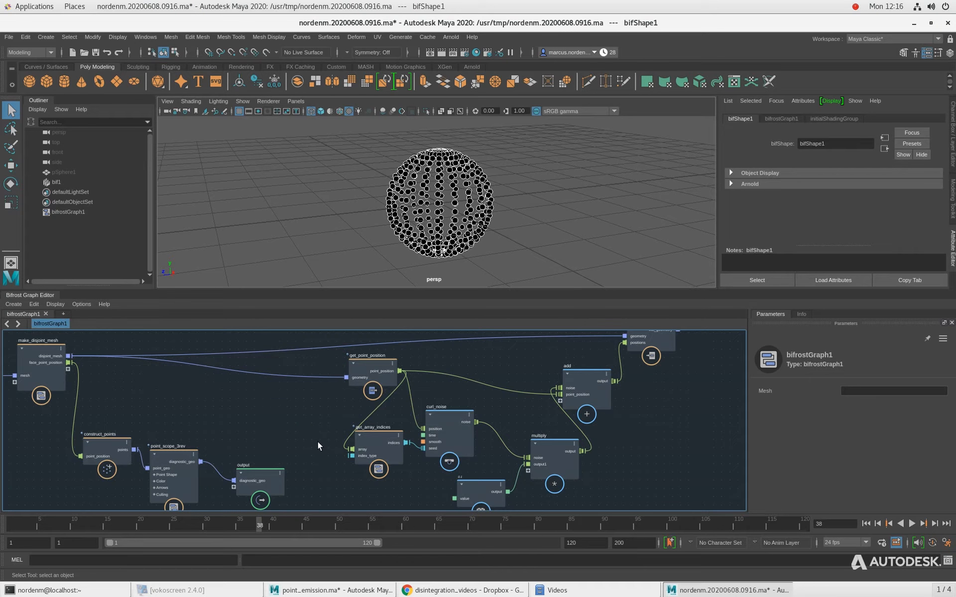
middle_click_drag(285, 419, 281, 430)
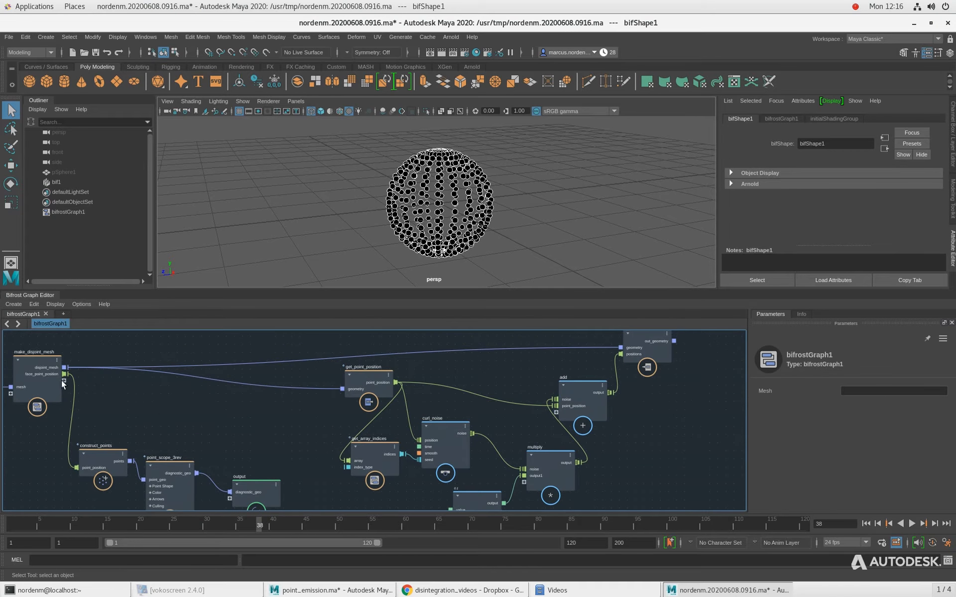
left_click_drag(61, 381, 55, 375)
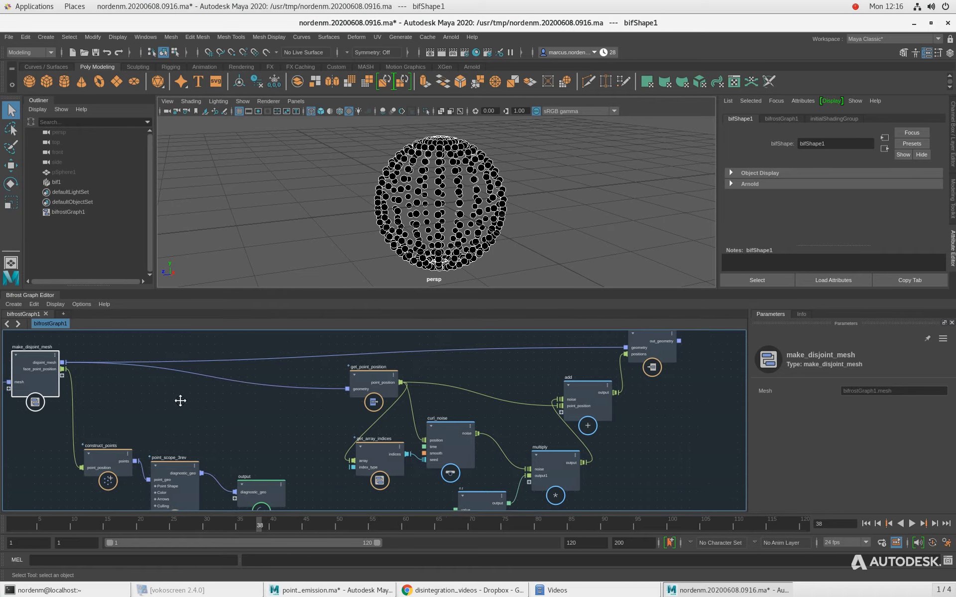
Open make_disjoint_mesh, review its point_position_relative property node and output ports, and return to bifrostGraph1
double_click(71, 358)
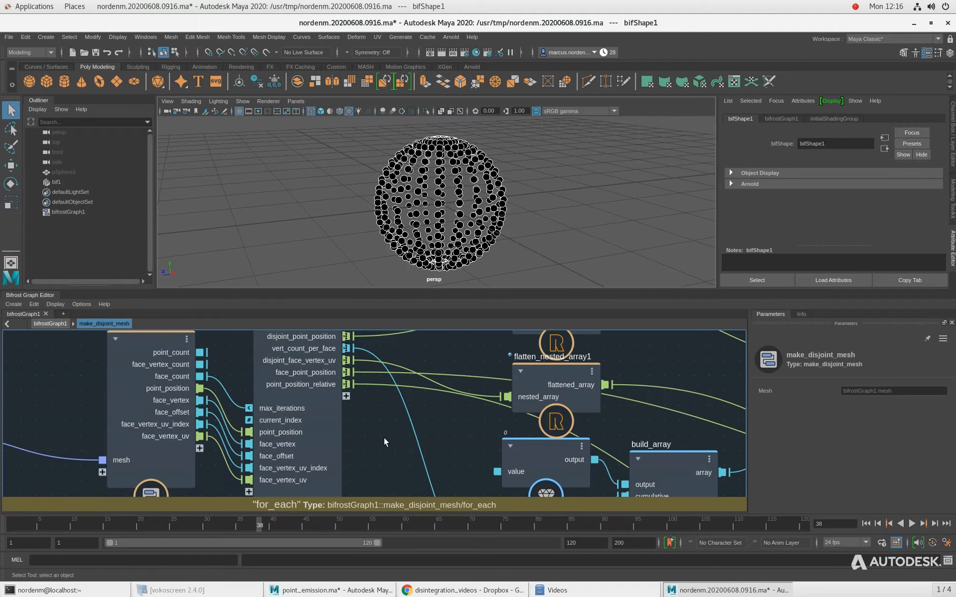
scroll(384, 437, "down", 5)
scroll(460, 365, "up", 5)
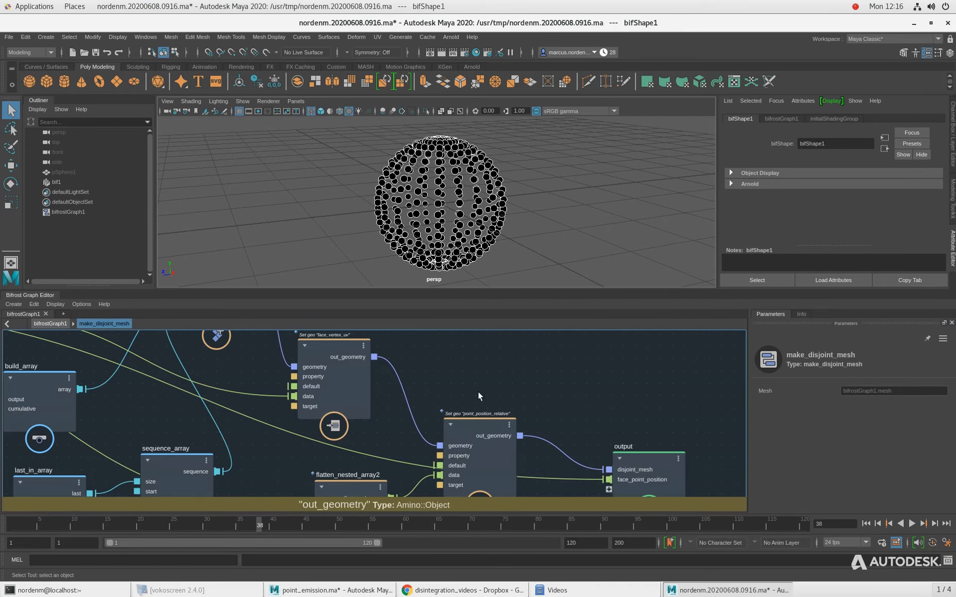
middle_click_drag(478, 392, 484, 331)
left_click(475, 365)
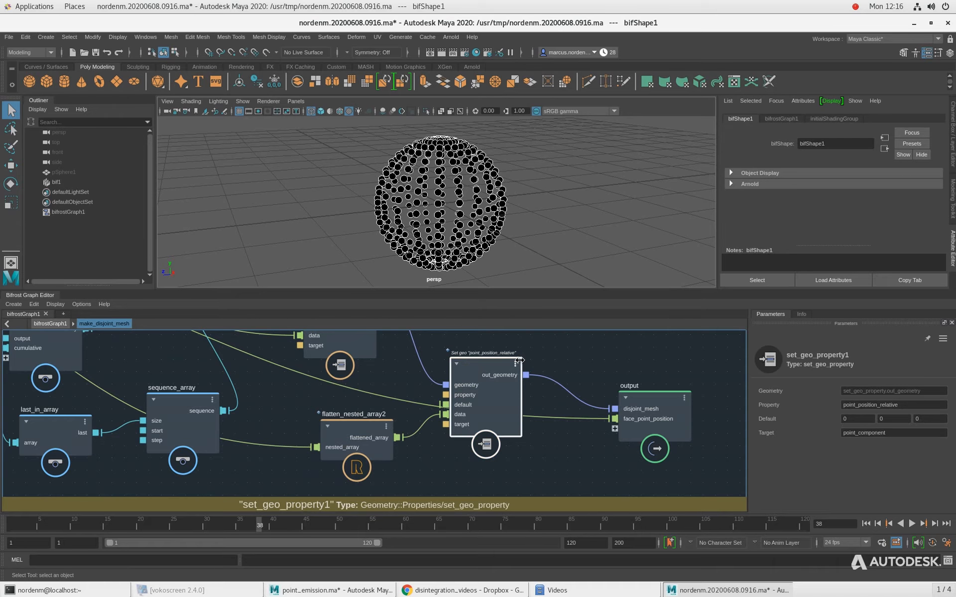
left_click(47, 324)
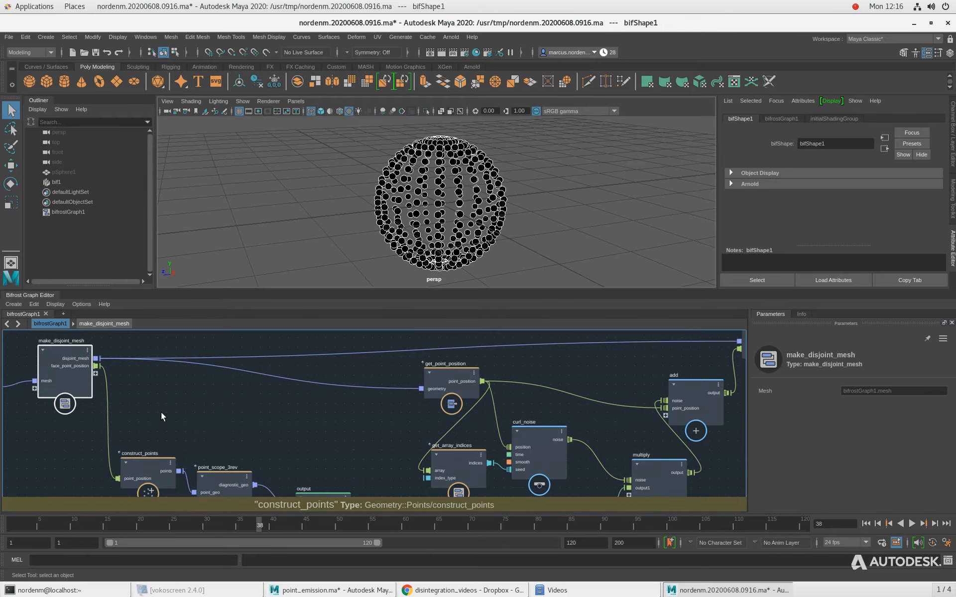
Examine the top-level graph from make_disjoint_mesh through the point scope and noise nodes to set_point_position
scroll(279, 446, "down", 3)
middle_click_drag(314, 446, 276, 437)
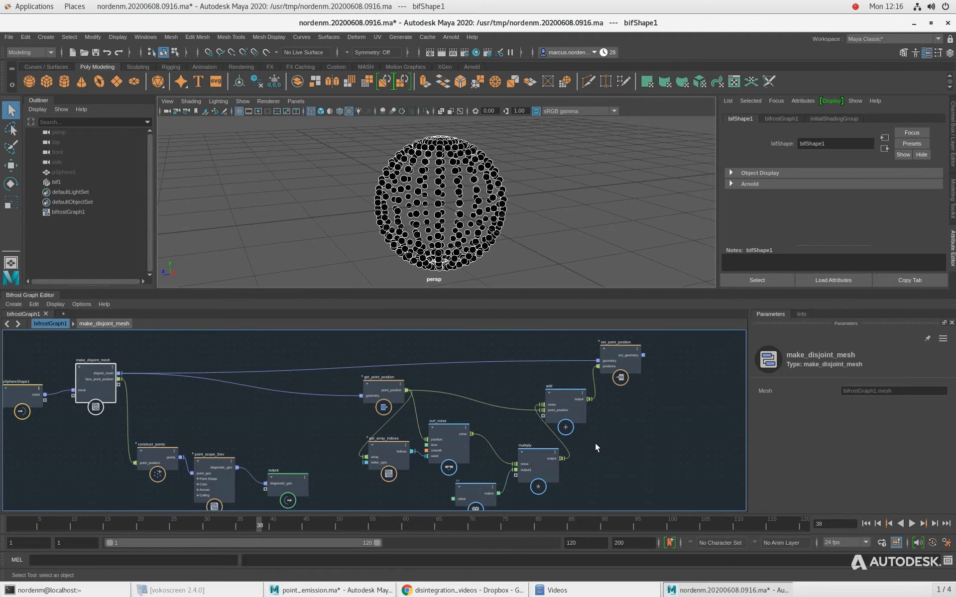
middle_click_drag(318, 441, 249, 399)
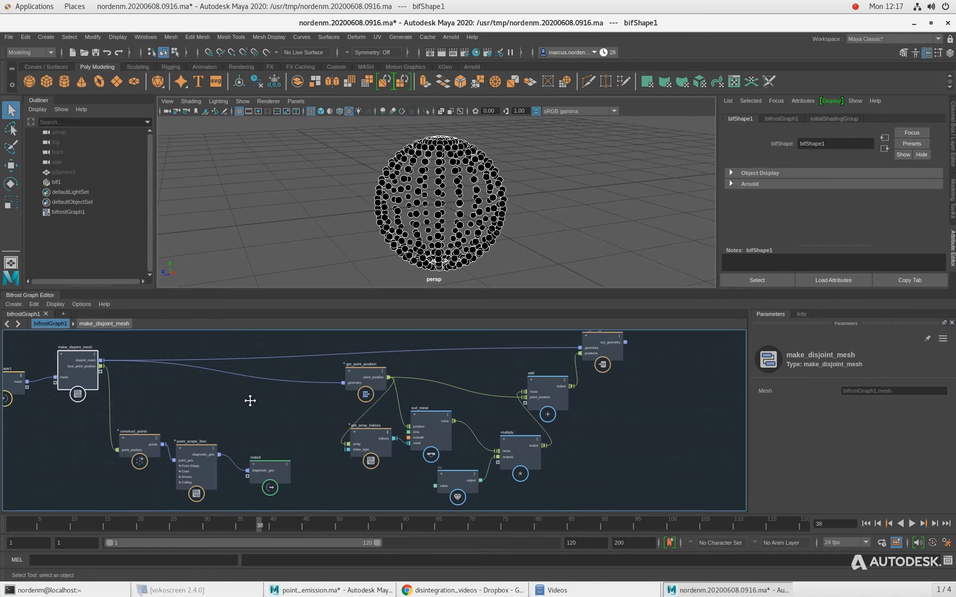
scroll(275, 412, "down", 2)
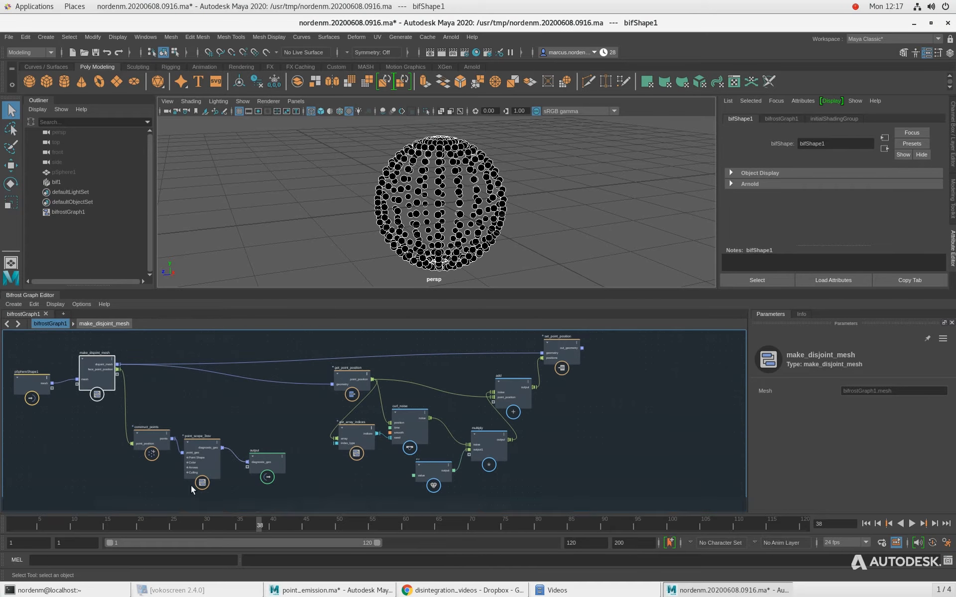
middle_click_drag(305, 411, 245, 409)
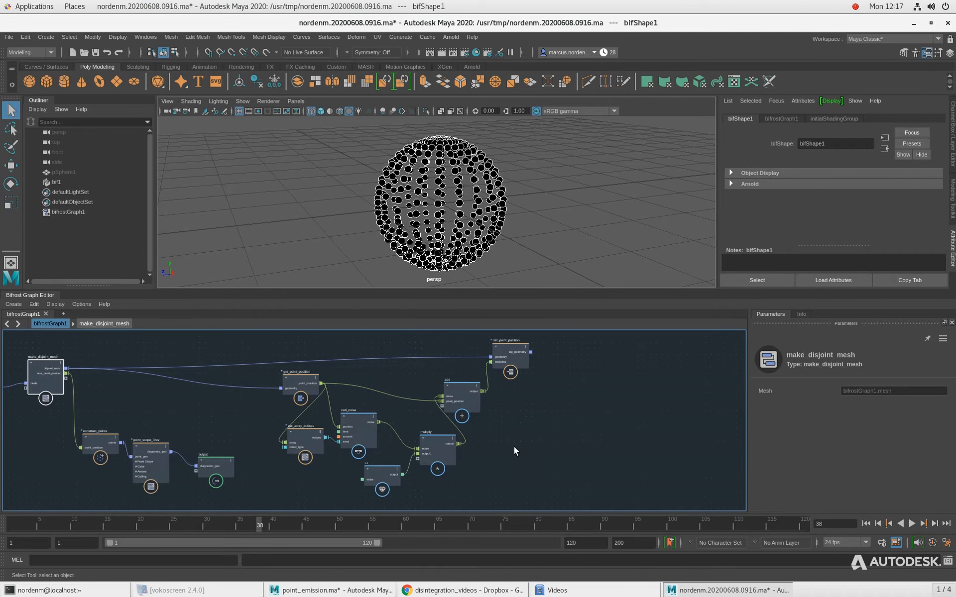
middle_click_drag(520, 457, 524, 434)
middle_click_drag(412, 476, 437, 455)
scroll(367, 467, "up", 2)
mouse_move(324, 469)
middle_mouse_down()
mouse_move(327, 448)
mouse_move(258, 532)
middle_mouse_up()
Add a compound to the top-level graph and name it drive_mesh_faces_with_points
left_click(565, 423)
key("Tab")
type("comp")
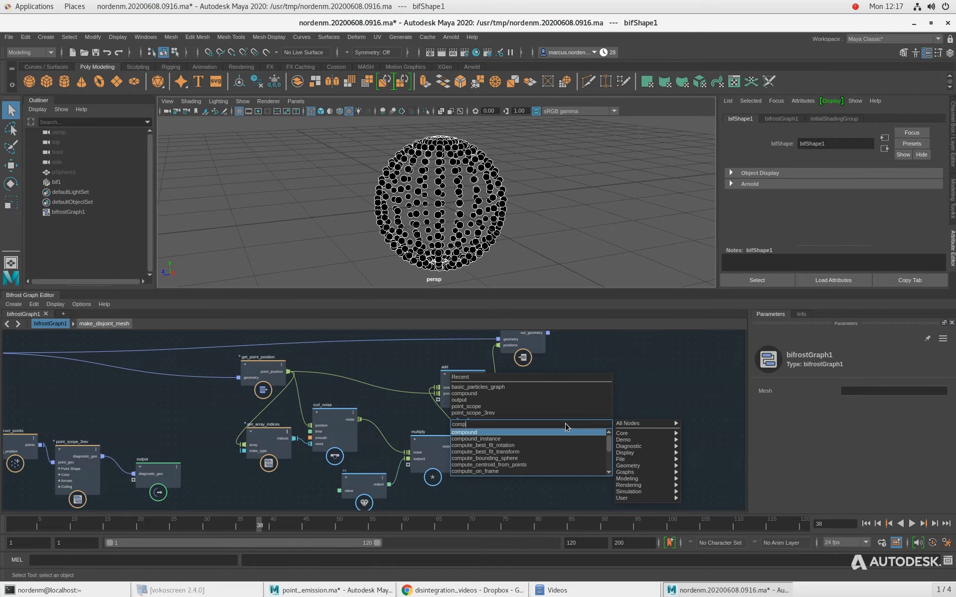
key("Return")
type("drive_mesh")
type("_faces_")
type("with_points")
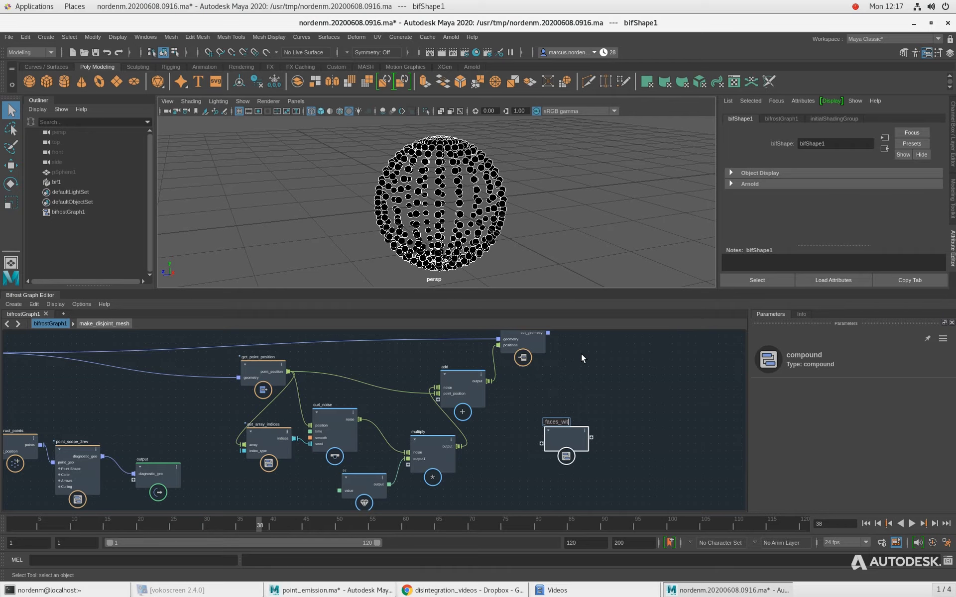
key("Return")
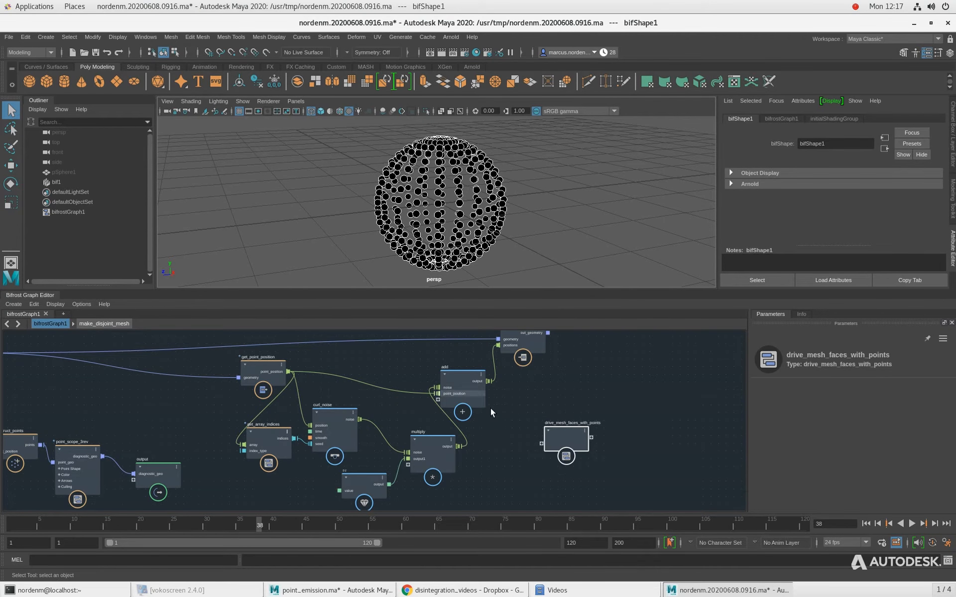
Place the drive_mesh_faces_with_points compound between make_disjoint_mesh and get_point_position, above the point scope nodes
middle_click_drag(488, 445, 524, 429)
left_click_drag(578, 417, 268, 477)
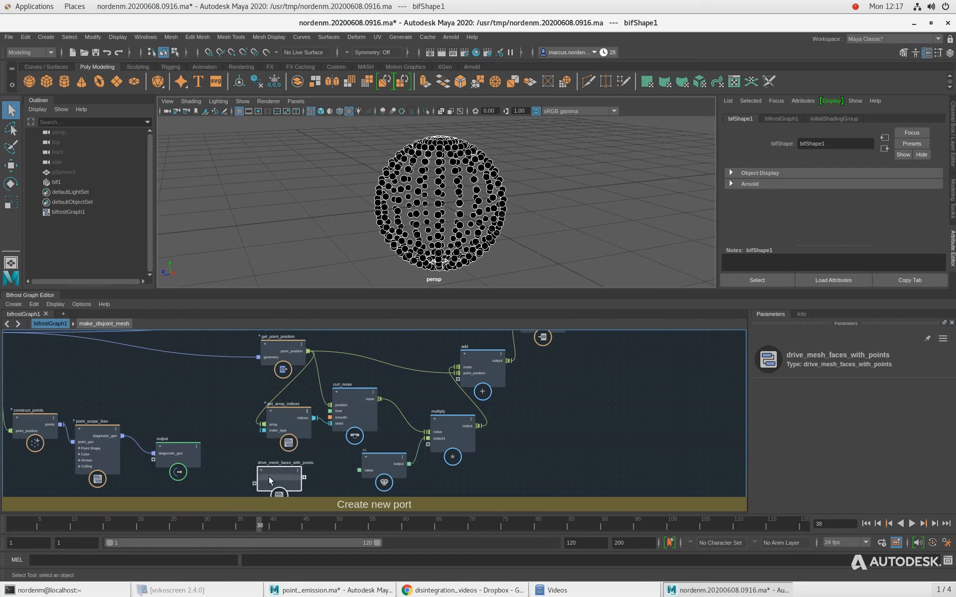
middle_click_drag(224, 447, 363, 447)
left_click_drag(341, 427, 278, 390)
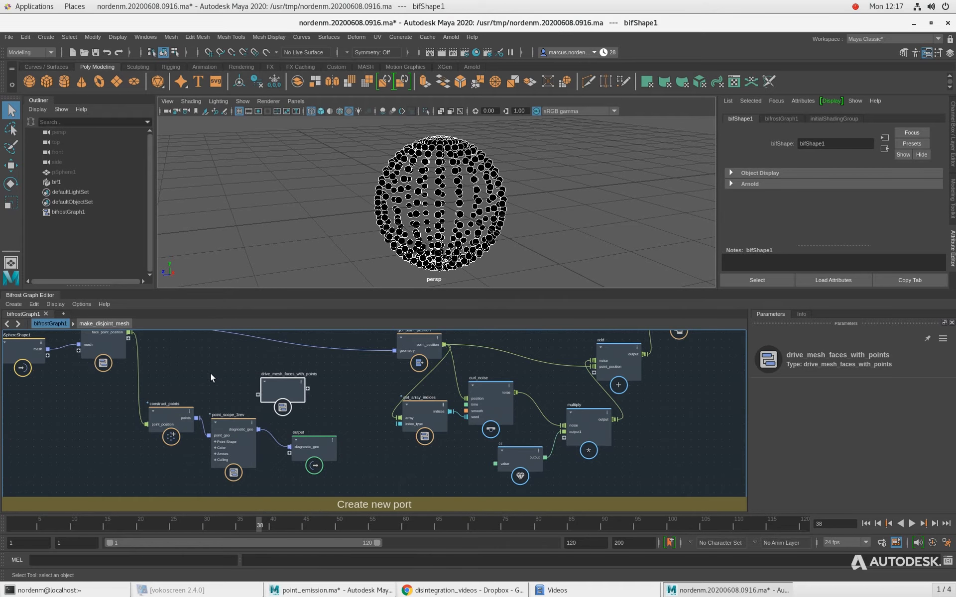
scroll(210, 374, "up", 2)
middle_click_drag(189, 385, 199, 395)
scroll(199, 396, "up", 1)
left_click_drag(313, 398, 331, 381)
middle_click_drag(210, 365, 222, 422)
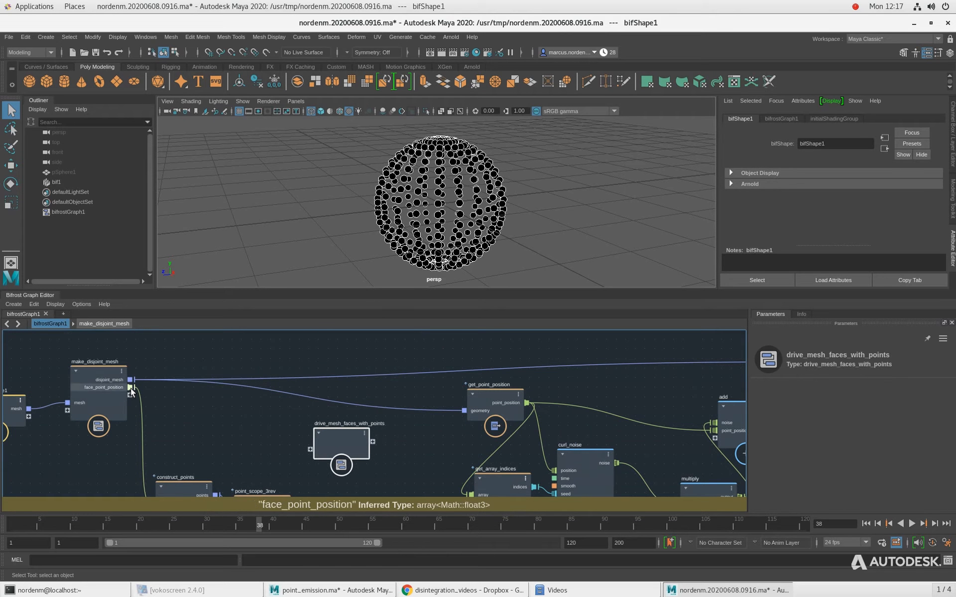
Connect make_disjoint_mesh's disjoint_mesh and construct_points' points to new input ports on drive_mesh_faces_with_points
left_click_drag(130, 379, 315, 451)
middle_click_drag(215, 456, 206, 434)
left_click_drag(206, 472, 289, 413)
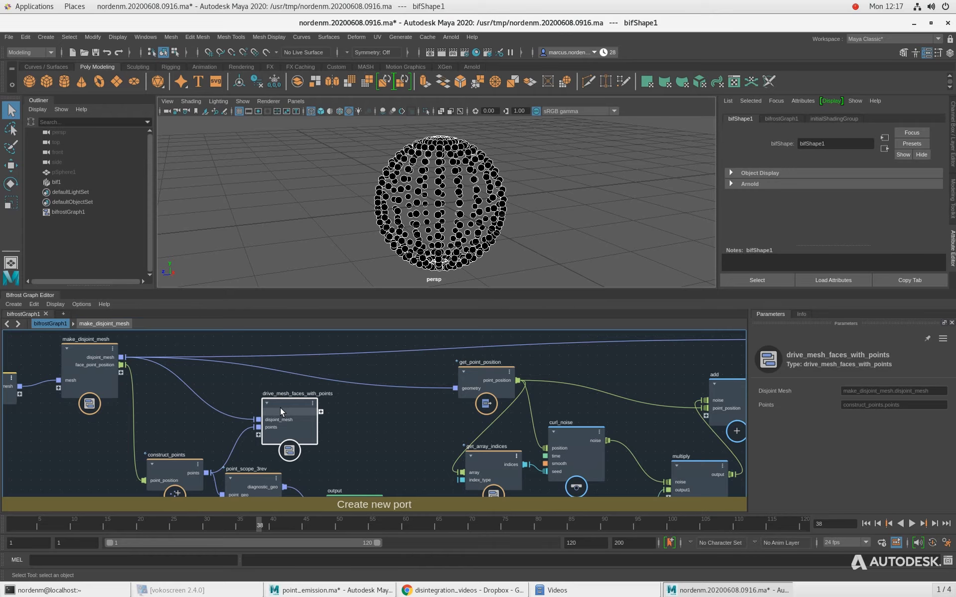
Open the drive_mesh_faces_with_points compound and spread its input and output nodes apart
double_click(280, 407)
scroll(381, 391, "down", 3)
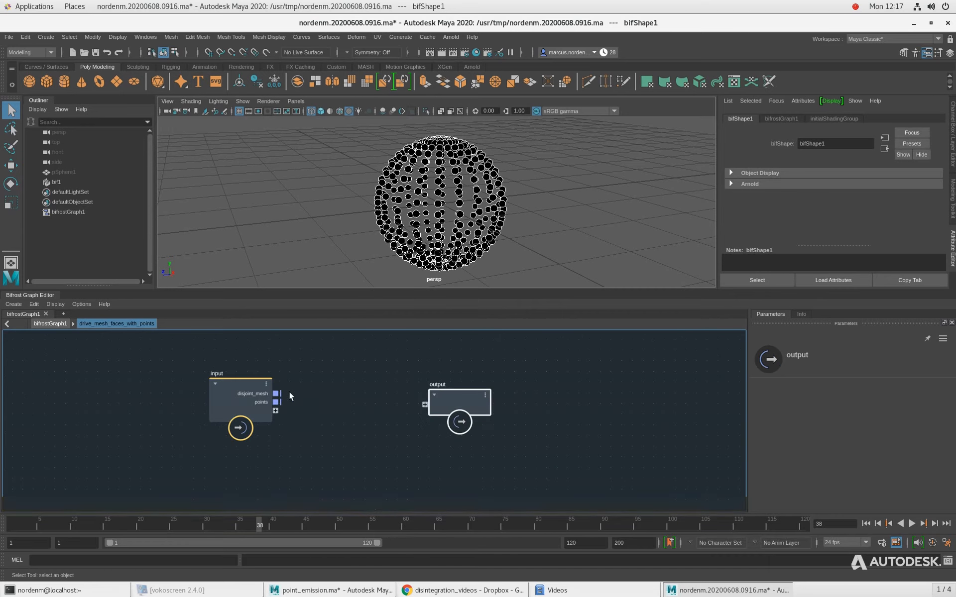
left_click_drag(244, 403, 203, 410)
left_click_drag(449, 400, 501, 395)
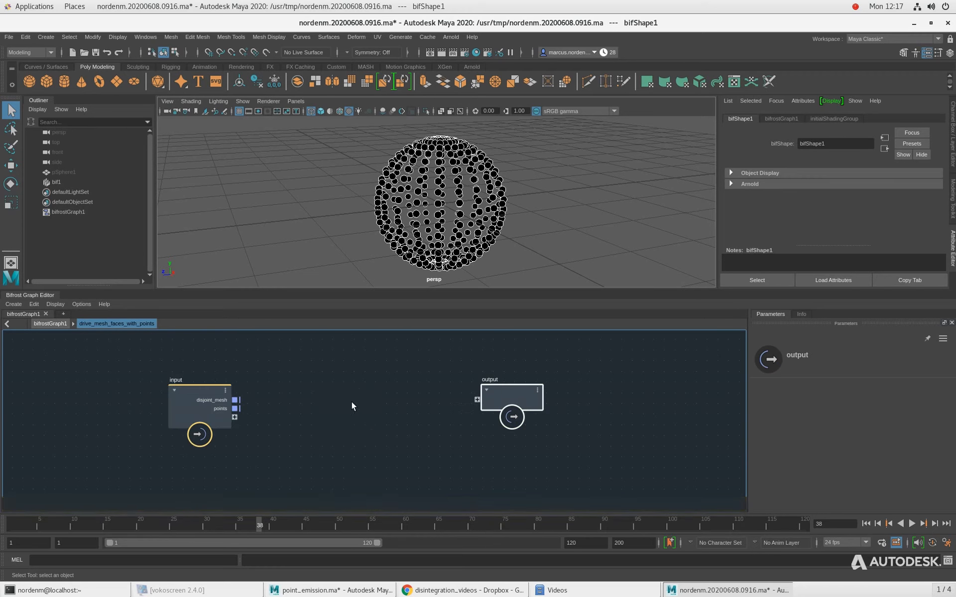
middle_click_drag(350, 401, 315, 395)
Add a get_mesh_structure node between the compound's input and output nodes
left_click(272, 374)
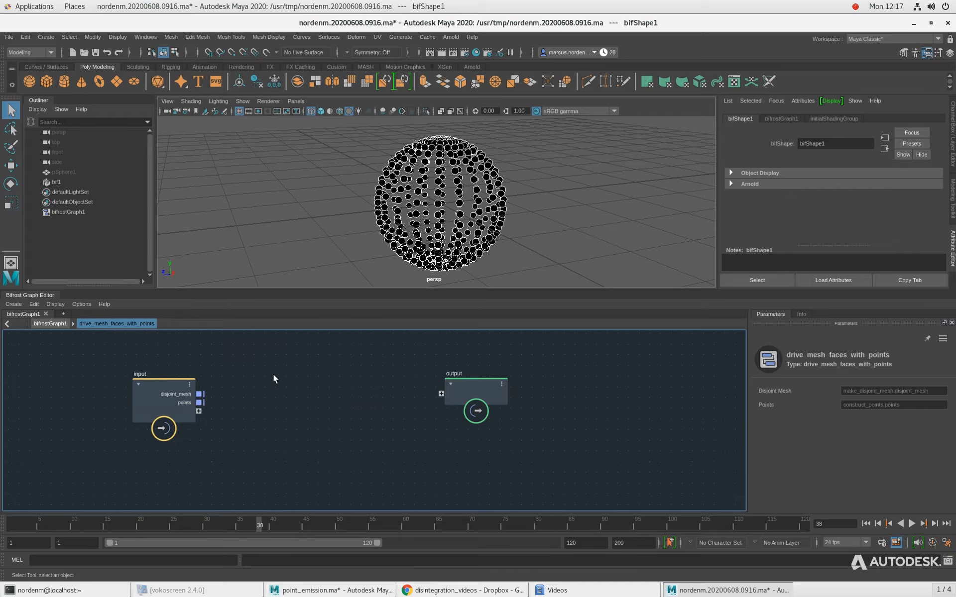
key("Tab")
type("g")
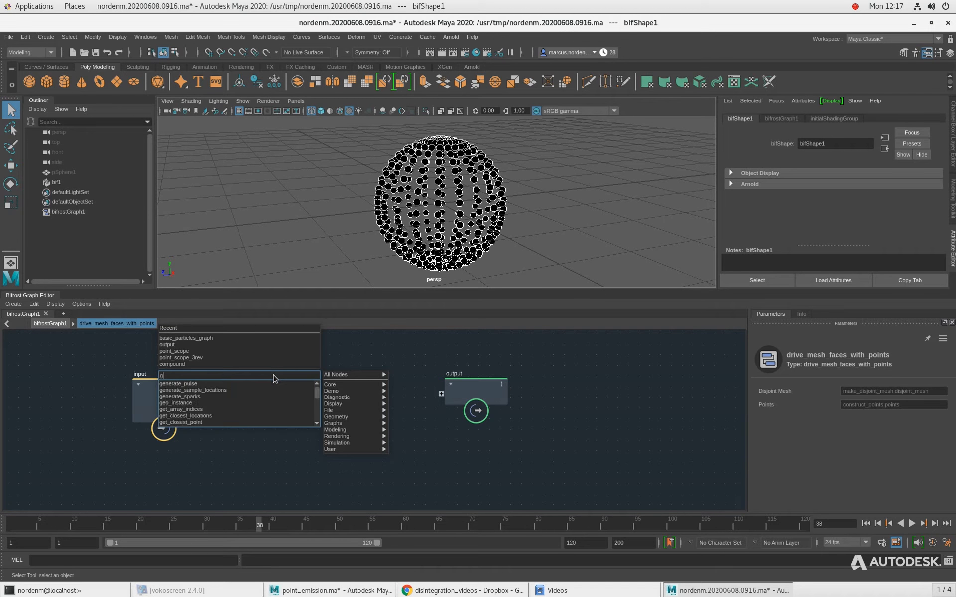
type("et_mesh")
key("Down")
key("Return")
Arrange the input and get_mesh_structure nodes and connect disjoint_mesh to get_mesh_structure's mesh port
left_click_drag(159, 411, 113, 410)
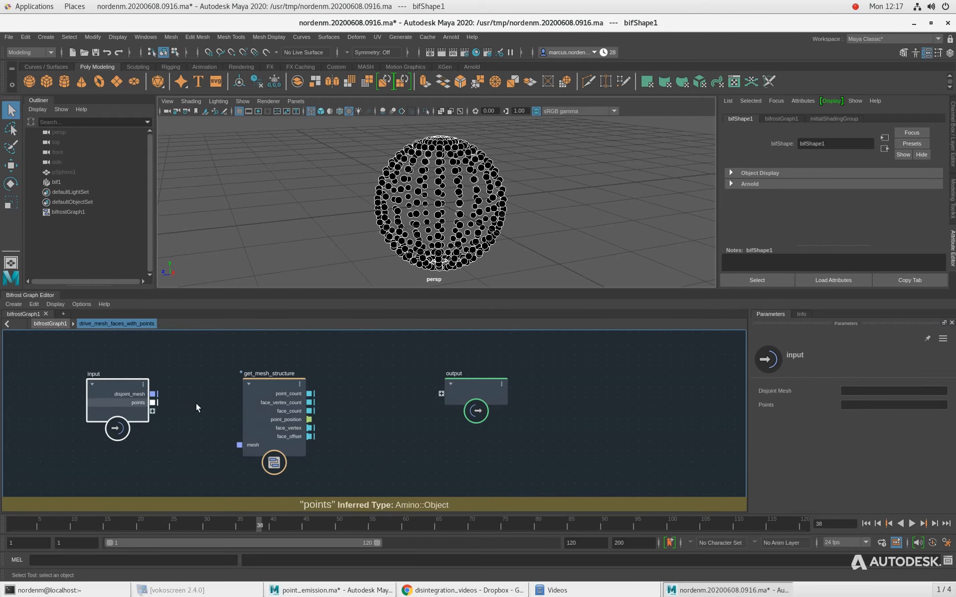
left_click_drag(293, 423, 279, 410)
left_click_drag(116, 393, 119, 413)
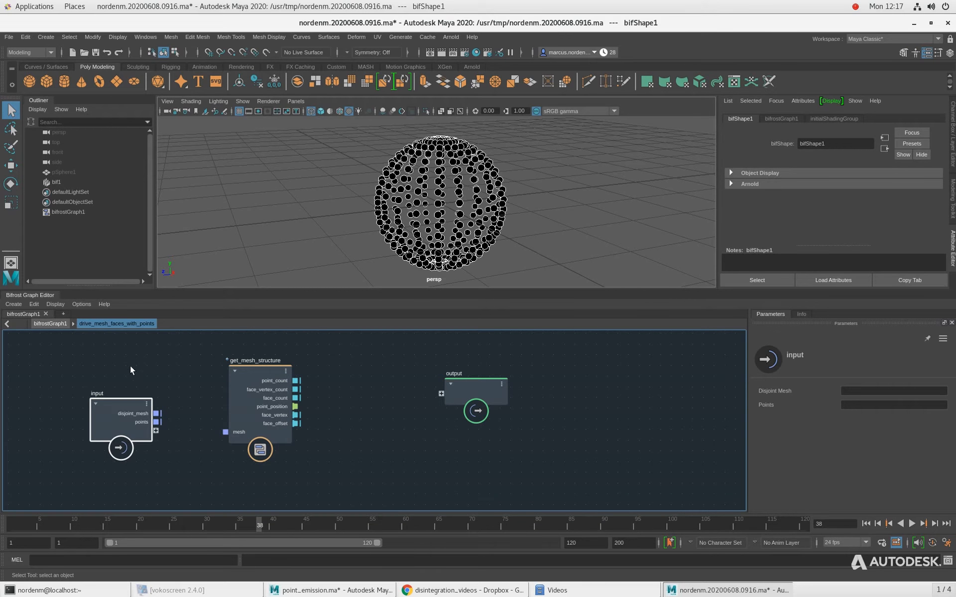
left_click_drag(124, 426, 219, 418)
left_click_drag(259, 385, 238, 368)
Add a get_point_position node below get_mesh_structure and connect the input's points to its geometry port
left_click(232, 465)
key("Tab")
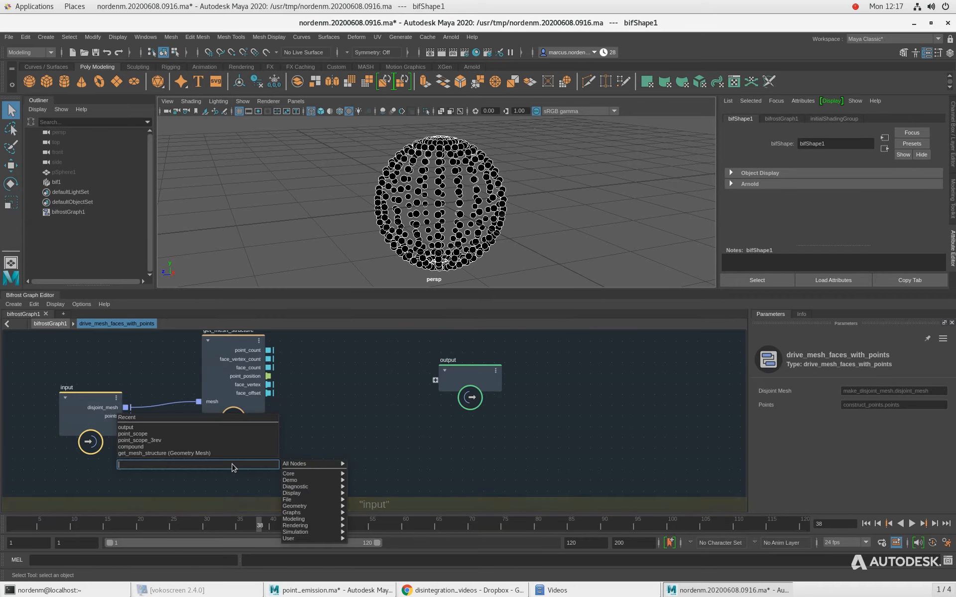
type("get_poin")
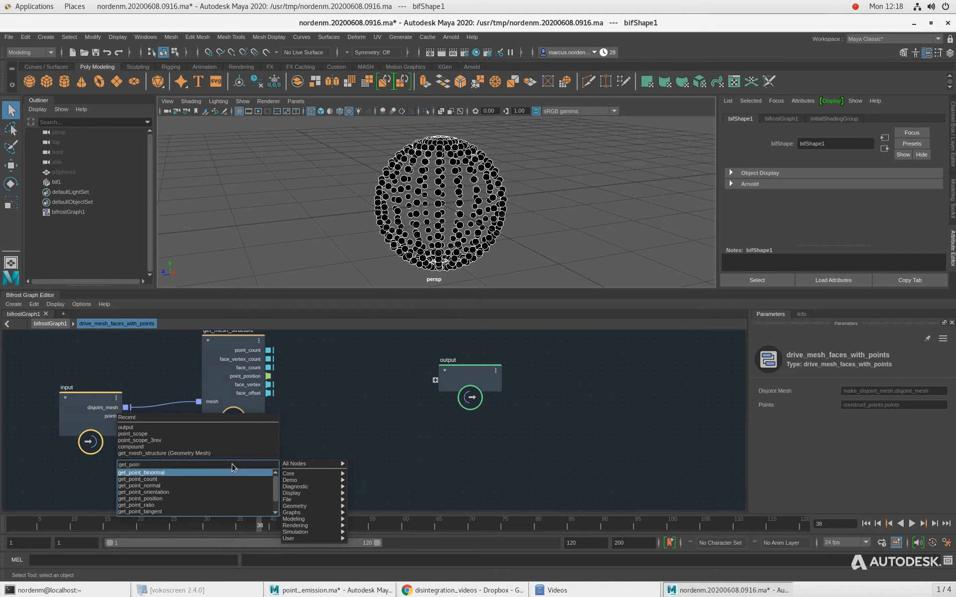
key("Down")
key("Down")
key("Down")
key("Down")
key("Return")
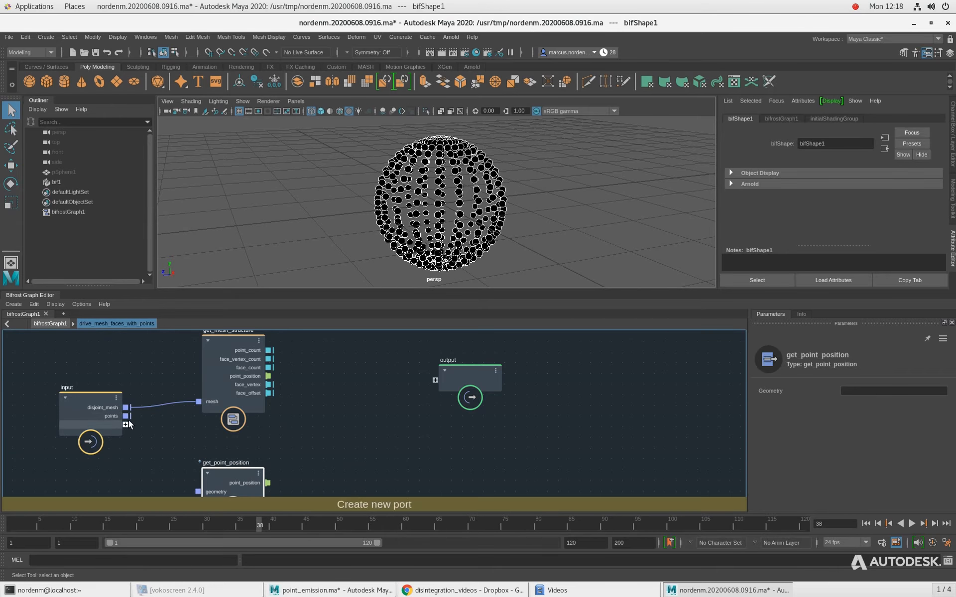
left_click_drag(125, 416, 218, 479)
Reposition get_mesh_structure above the input node, leaving room between it and get_point_position
left_click_drag(226, 375, 216, 364)
middle_click_drag(335, 393, 334, 420, "alt")
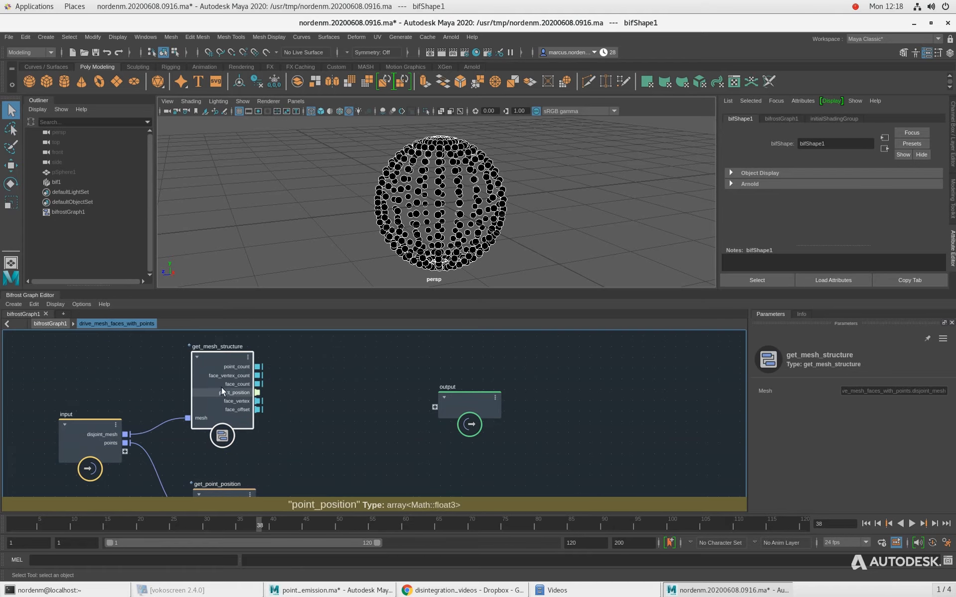
left_click_drag(221, 387, 229, 384)
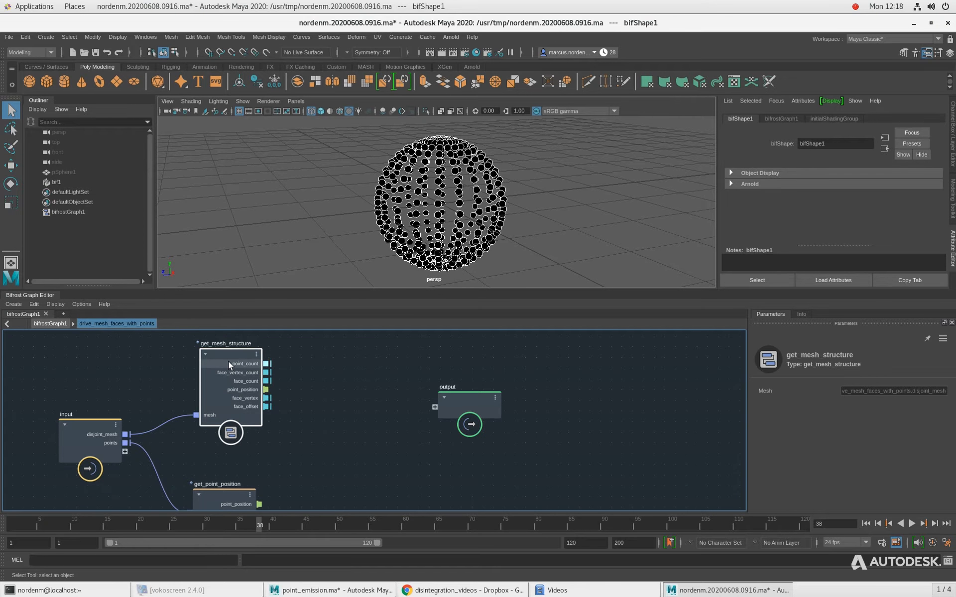
left_click_drag(228, 361, 225, 357)
mouse_move(340, 391)
middle_mouse_down("alt")
mouse_move(341, 401)
mouse_move(337, 382)
middle_mouse_up("alt")
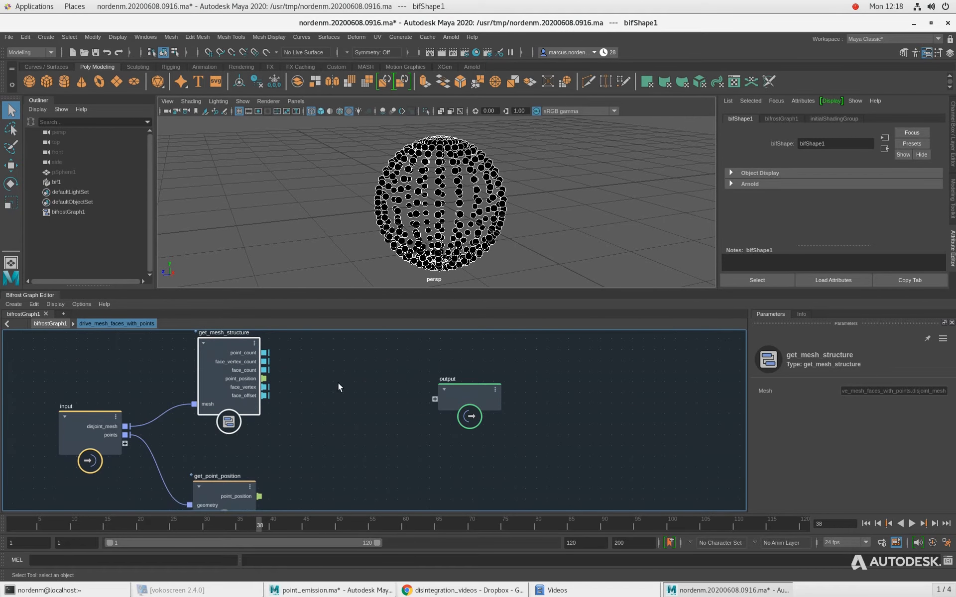
Add a get_geo_property node and connect the input's disjoint_mesh to its geometry port
left_click(329, 426)
key("Tab")
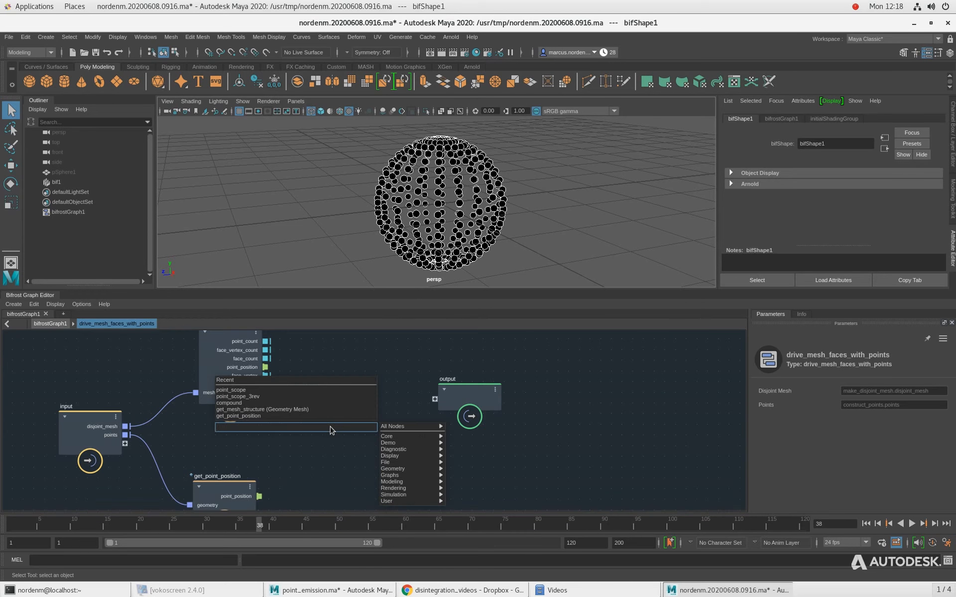
type("get_geo")
key("Down")
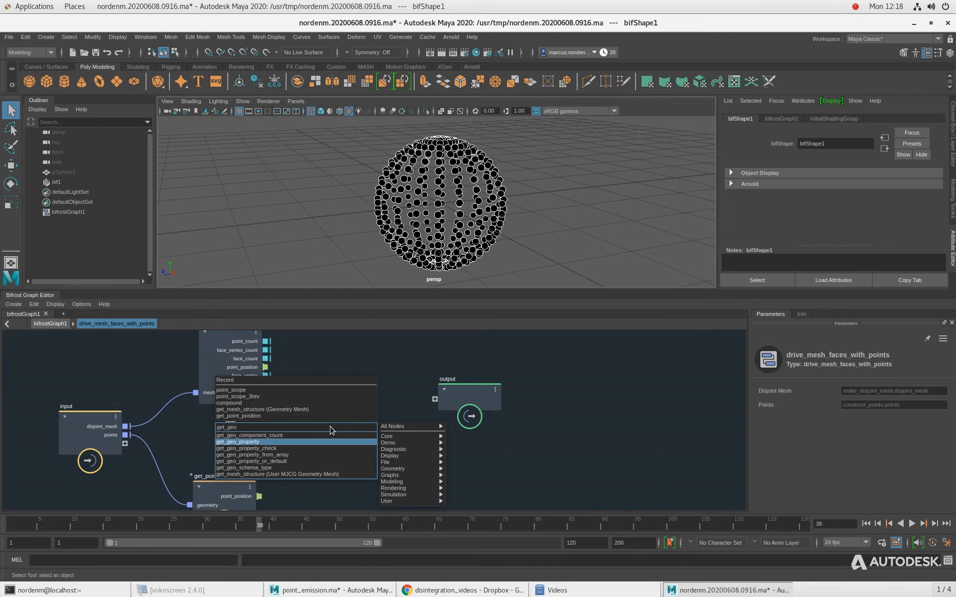
key("Return")
left_click_drag(332, 451, 340, 416)
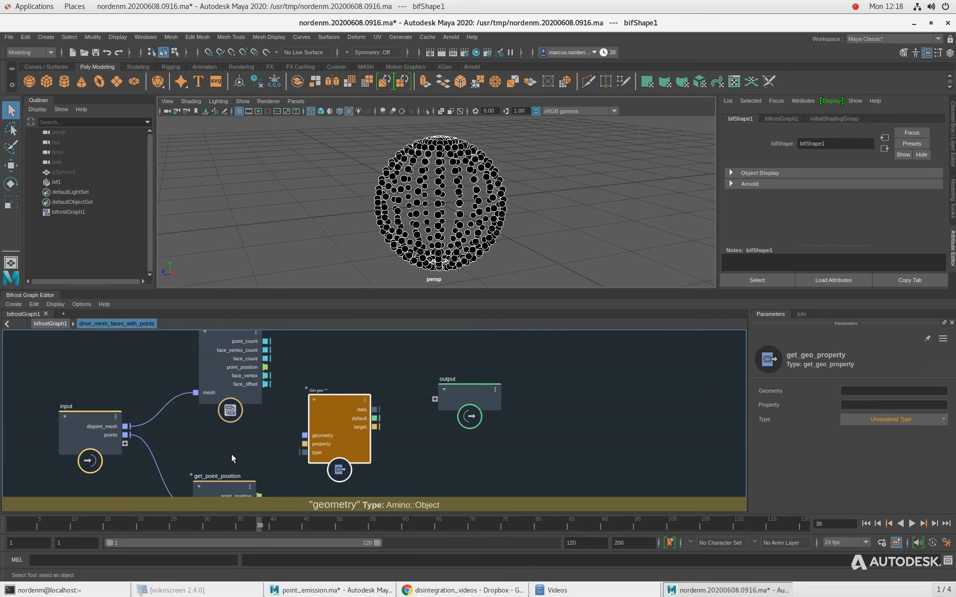
left_click_drag(125, 427, 304, 436)
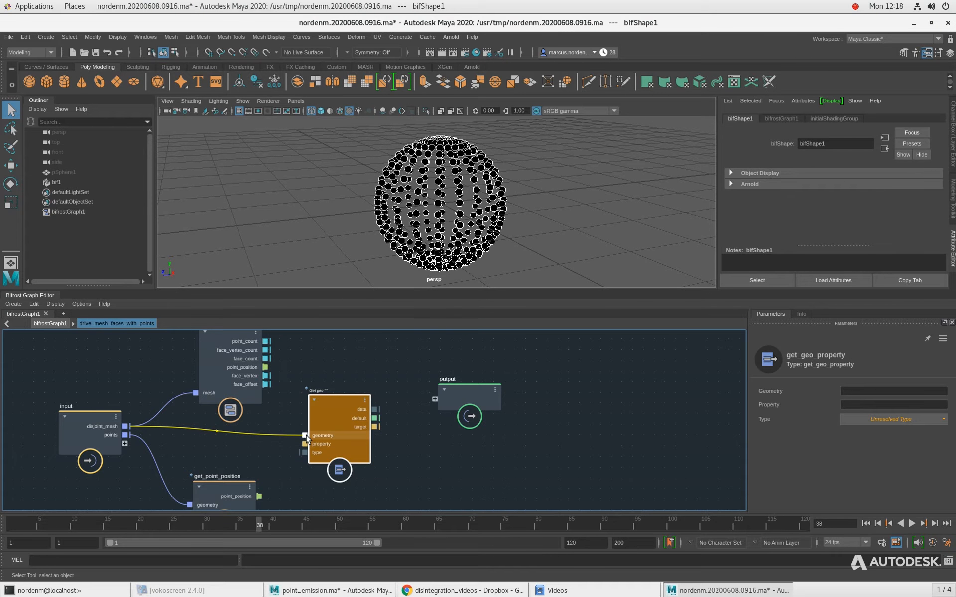
Set the value type of get_geo_property's type port to array<Math::float3>
right_click(317, 452)
mouse_move(344, 466)
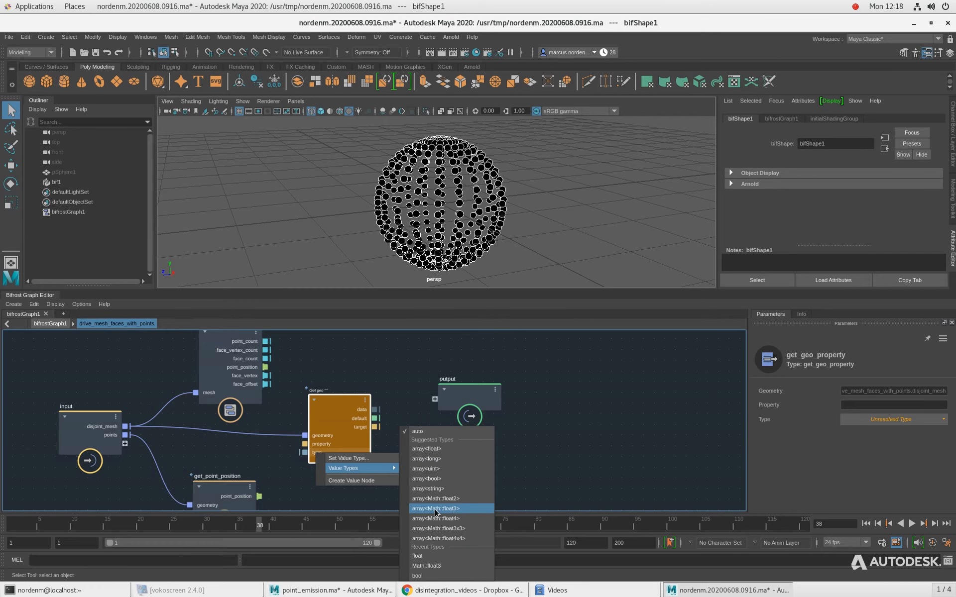
left_click(458, 508)
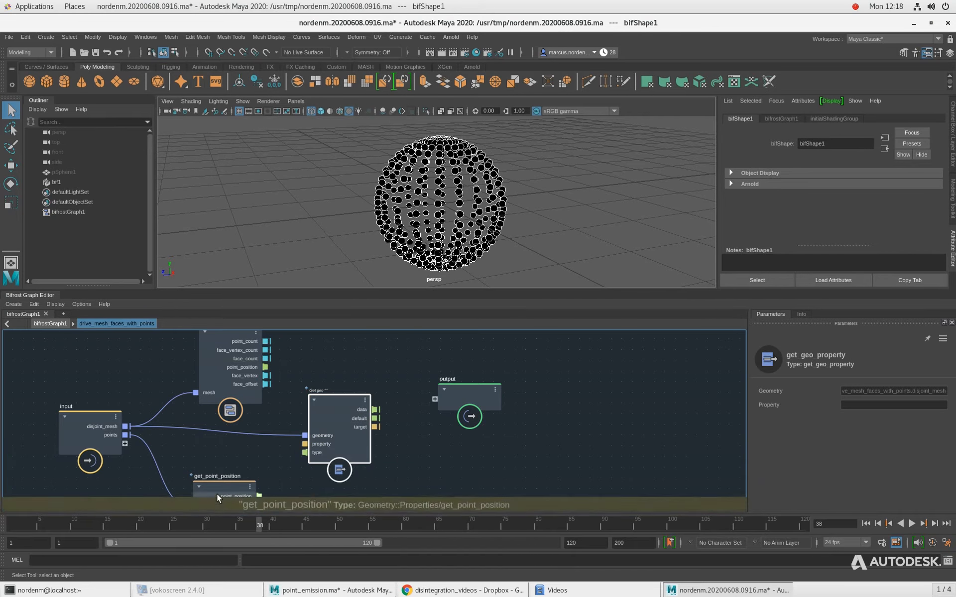
Place get_geo_property between get_mesh_structure and get_point_position and set its property to point_position_relative
left_click_drag(217, 493, 222, 509)
left_click_drag(231, 383, 225, 373)
left_click_drag(337, 403, 240, 420)
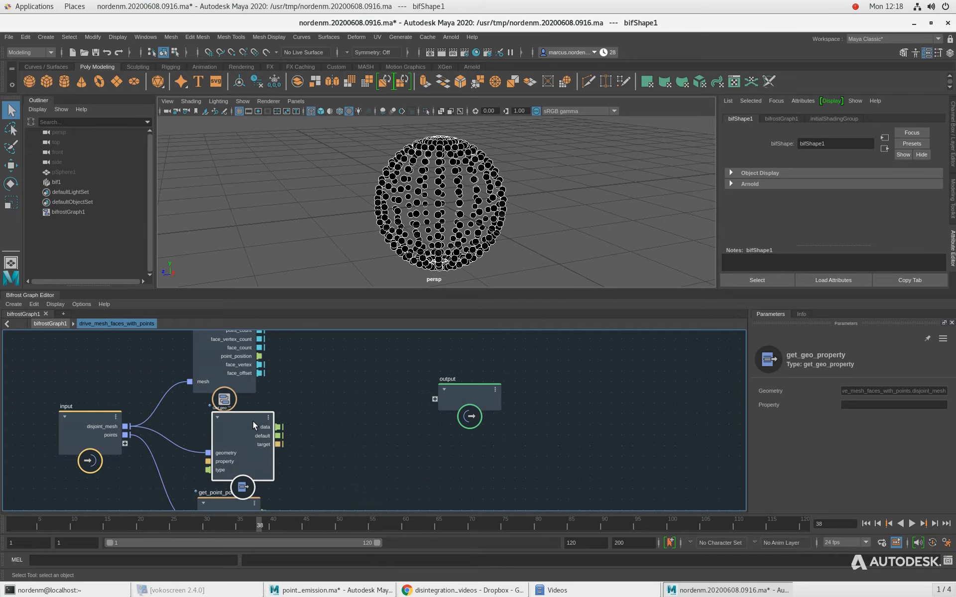
left_click(845, 405)
type("point_position_relative")
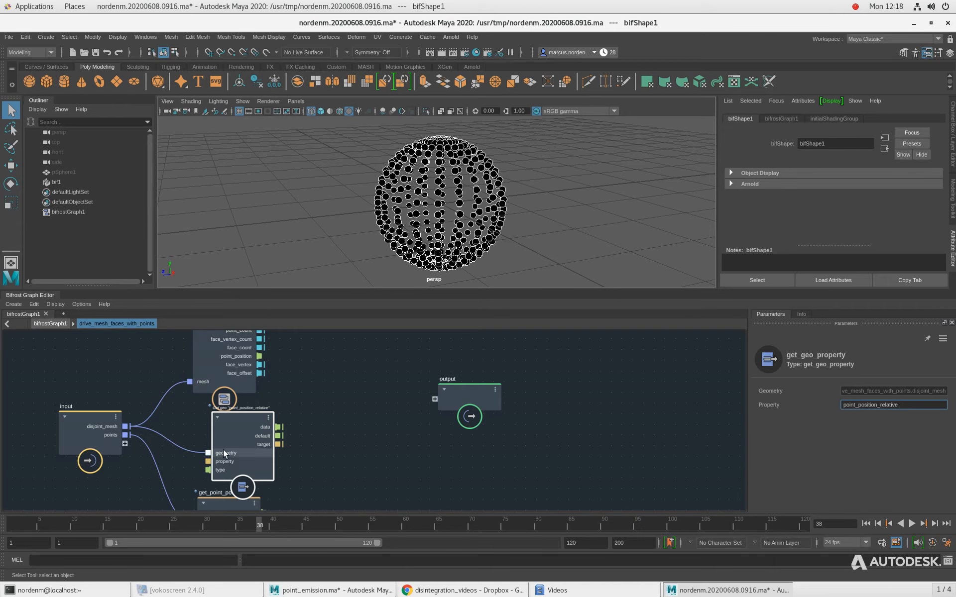
Align get_mesh_structure, get_geo_property and get_point_position in one column and enlarge the graph editor area
scroll(348, 401, "down", 2)
middle_click_drag(339, 409, 342, 433, "alt")
left_click_drag(247, 384, 253, 371)
left_click_drag(262, 449, 256, 437)
middle_click_drag(348, 428, 343, 368, "alt")
left_click_drag(253, 456, 313, 473)
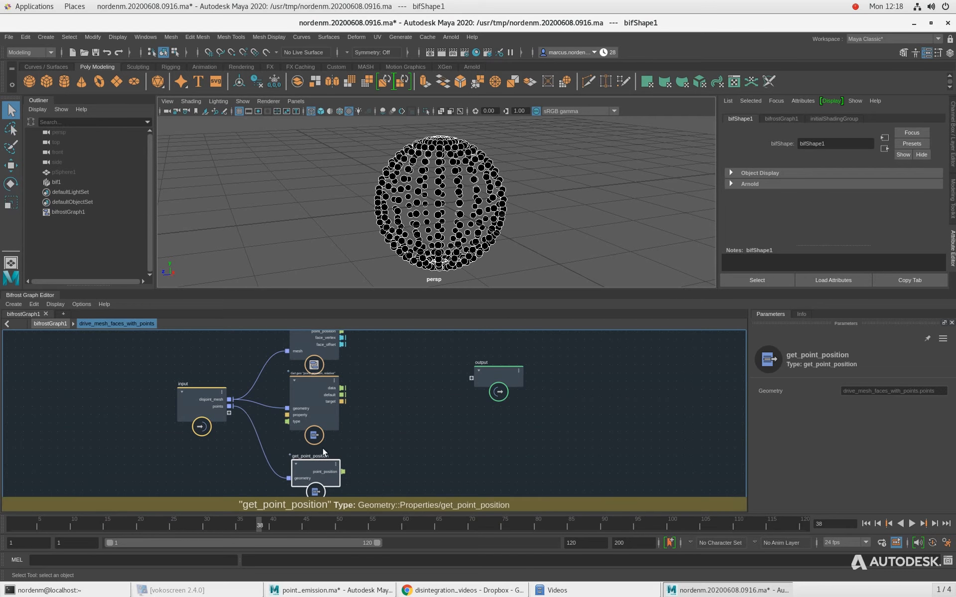
left_click_drag(386, 288, 386, 227)
middle_click_drag(396, 359, 346, 404, "alt")
right_click_drag(346, 404, 373, 434, "alt")
Add a for_each node between get_mesh_structure and the output node
left_click(348, 345)
key("Tab")
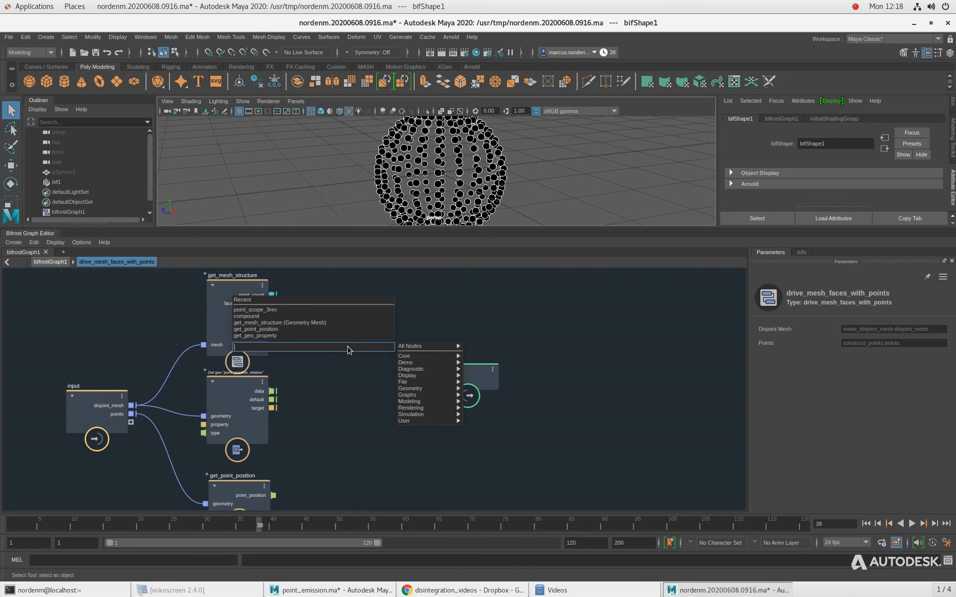
type("for")
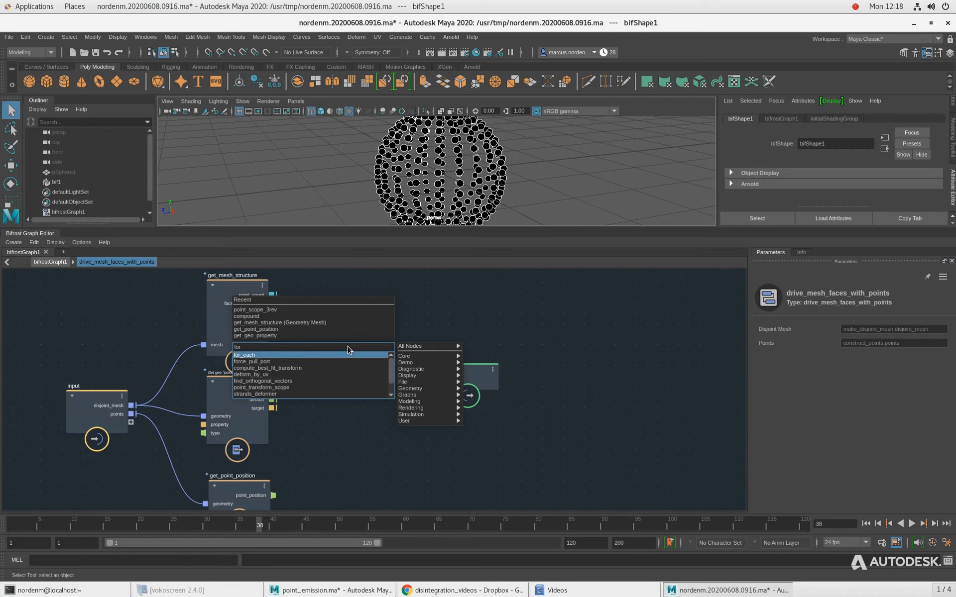
key("Return")
left_click_drag(329, 351, 348, 360)
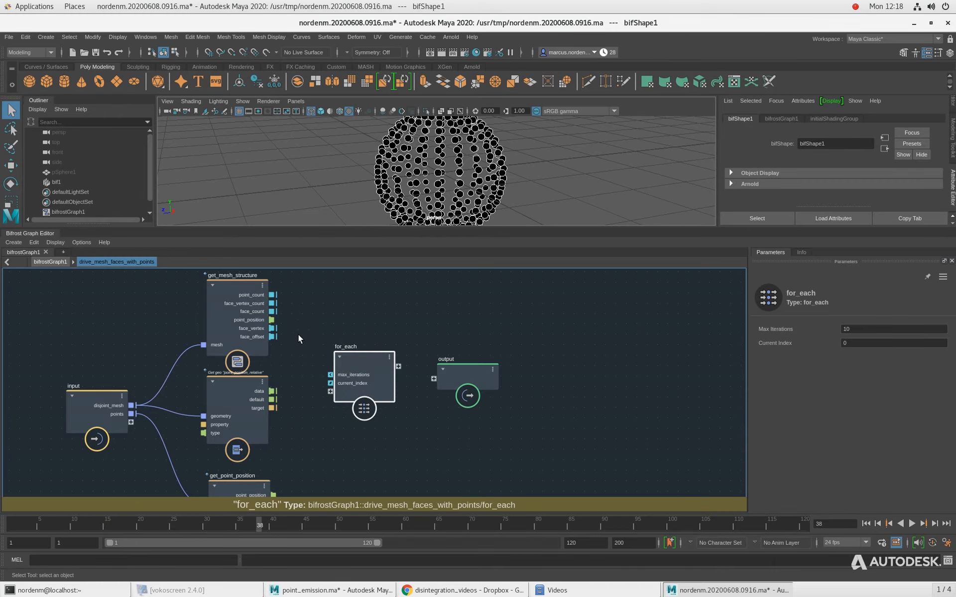
Connect get_mesh_structure's face_count to for_each's max_iterations, and face_vertex and face_offset to new for_each input ports
left_click_drag(273, 313, 356, 369)
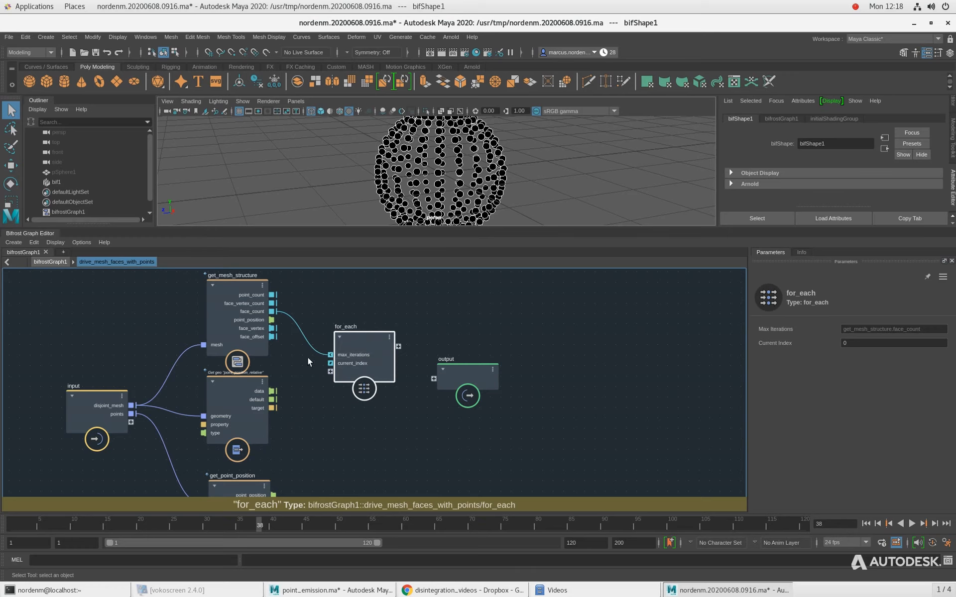
left_click_drag(273, 329, 333, 370)
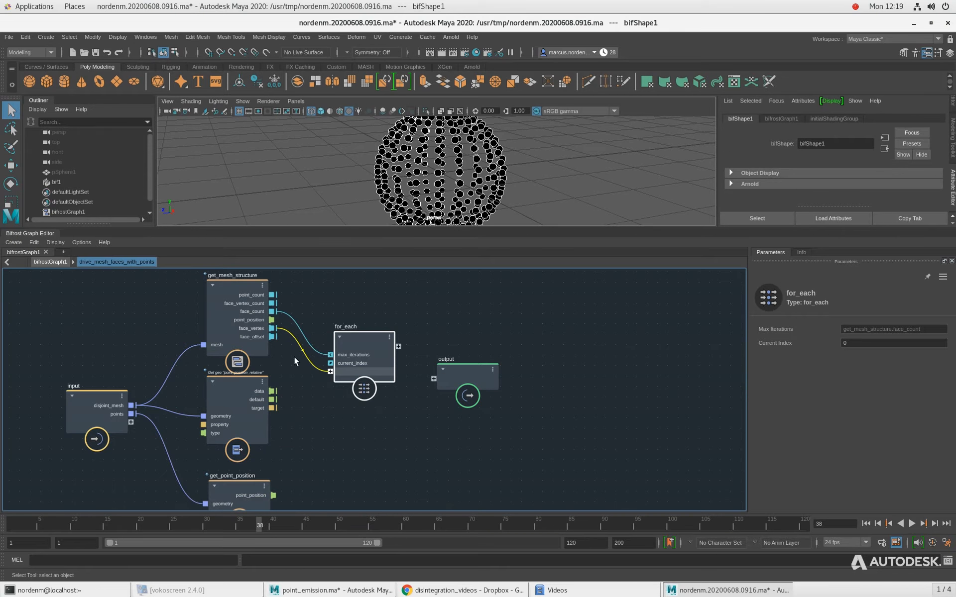
left_click_drag(272, 337, 333, 387)
Move the output node farther from for_each and adjust the positions of for_each and get_mesh_structure
left_click_drag(375, 359, 389, 343)
left_click_drag(475, 392, 597, 394)
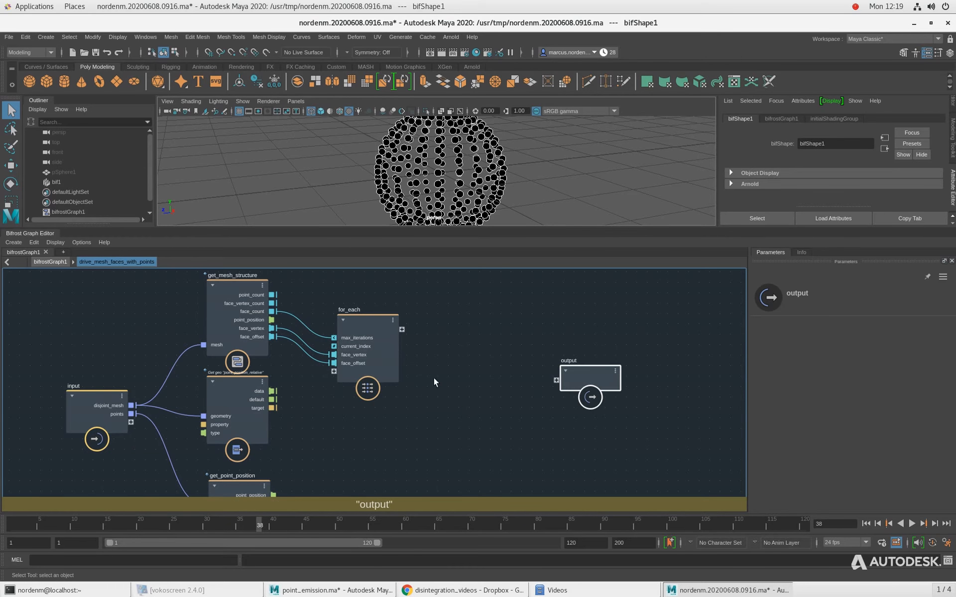
left_click(363, 344)
left_click_drag(362, 342, 364, 342)
left_click_drag(240, 315, 240, 310)
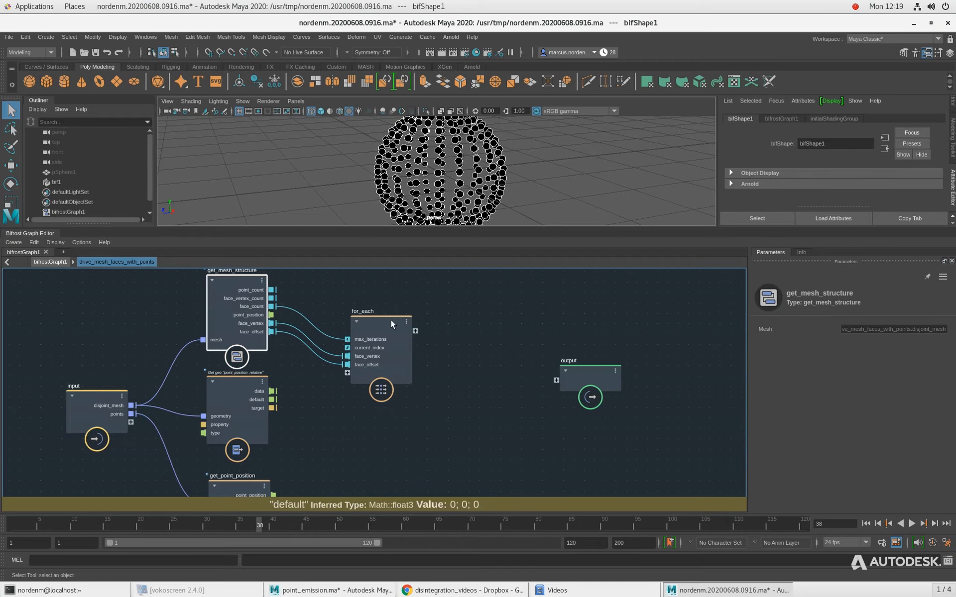
Connect get_geo_property's data output to a new for_each input port and rename that port point_position_relative
left_click_drag(228, 387, 228, 393)
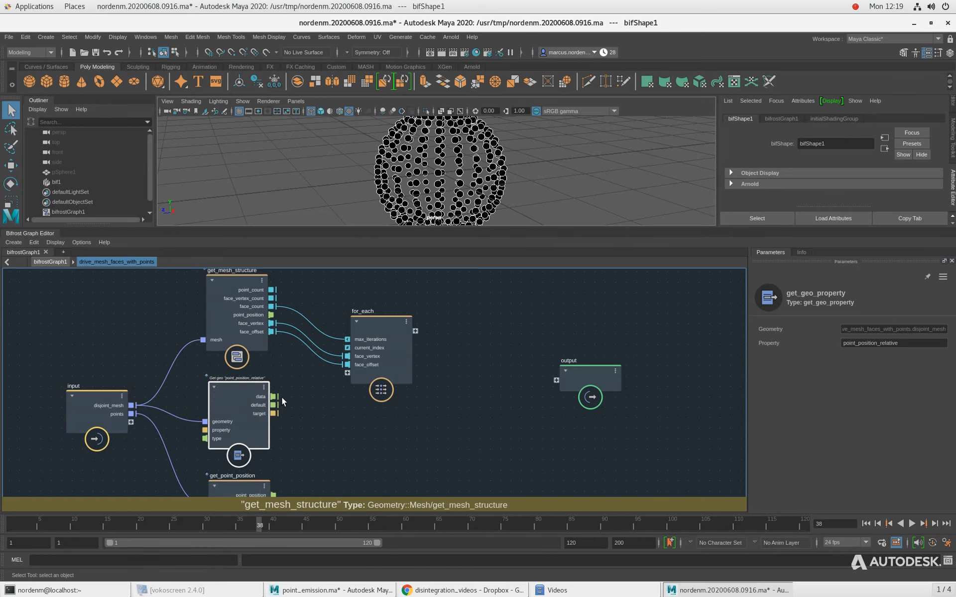
left_click_drag(273, 397, 347, 372)
middle_click_drag(342, 458, 339, 436)
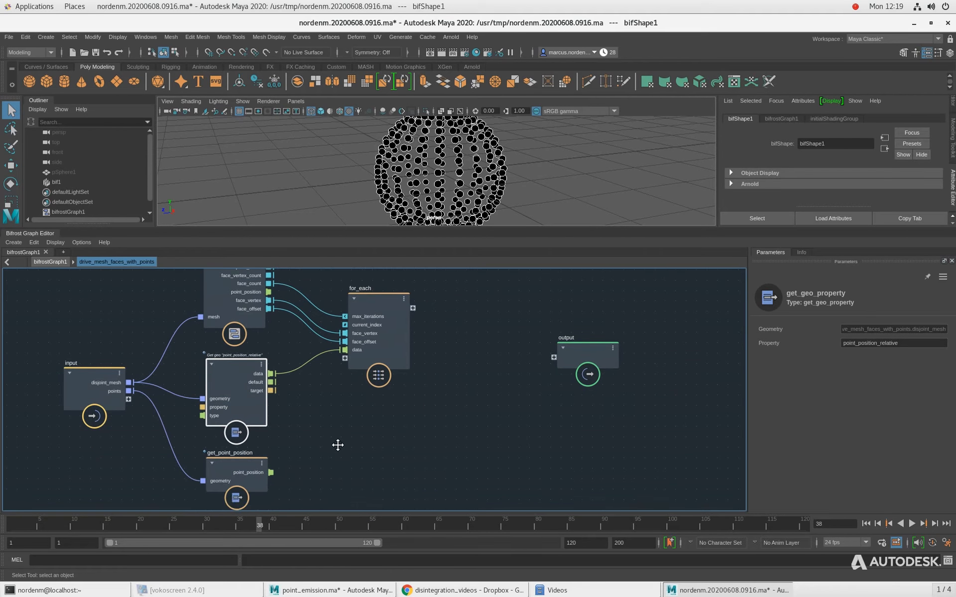
right_click(359, 350)
left_click(381, 352)
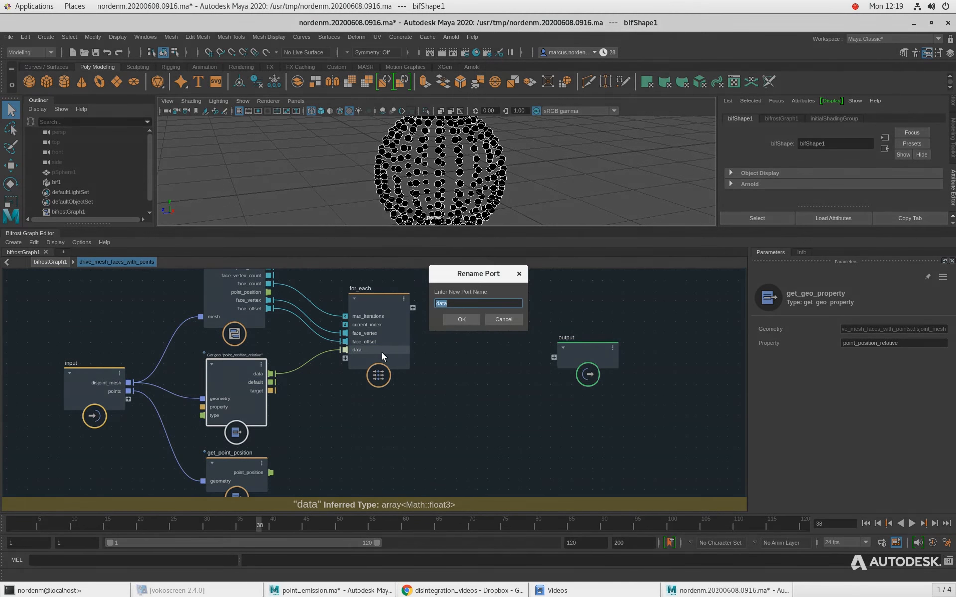
type("point_")
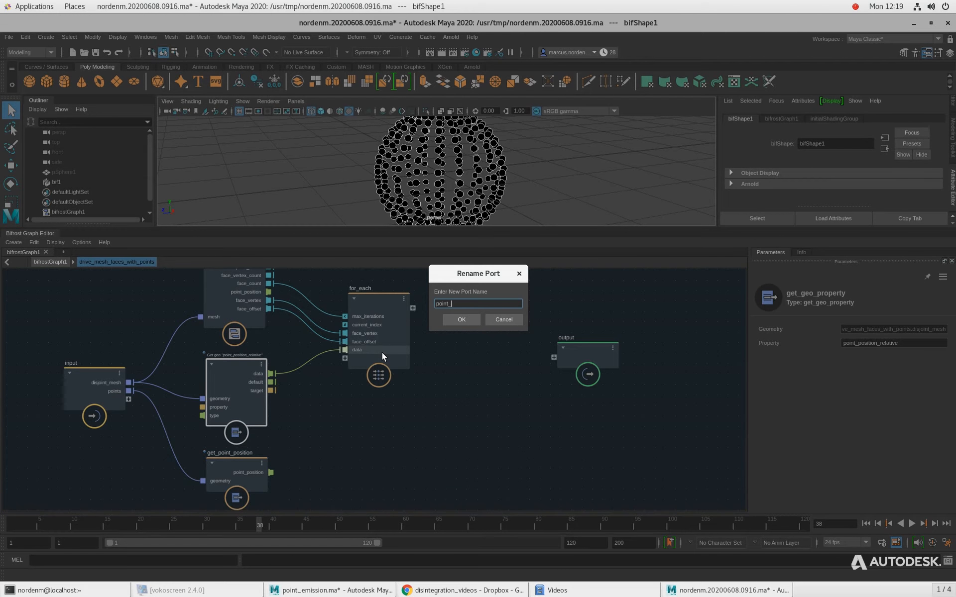
type("position_relative")
key("Return")
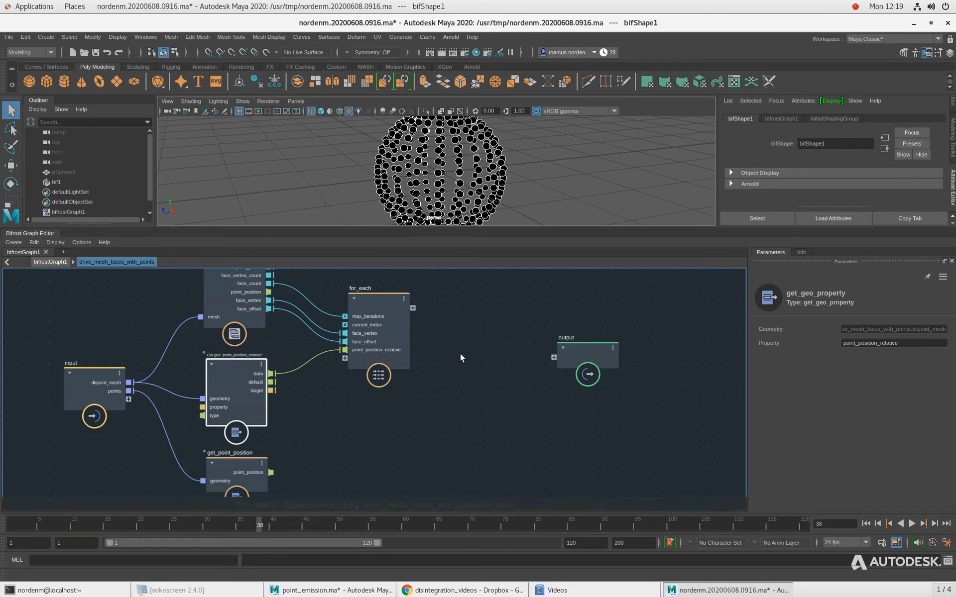
Connect get_point_position's point_position output to a new for_each input port and rename that port particles_point_position
middle_click_drag(449, 406, 443, 418)
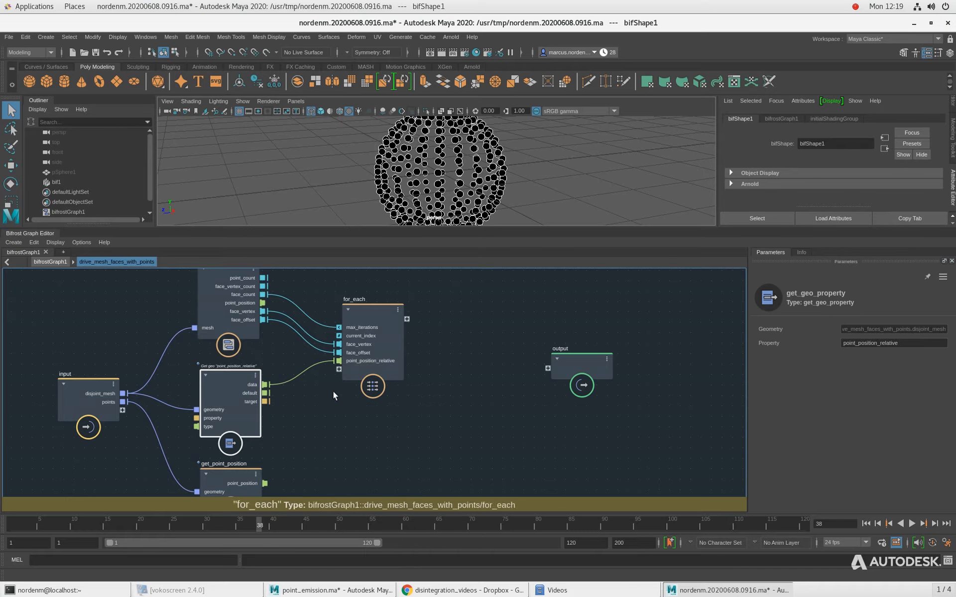
left_click(265, 486)
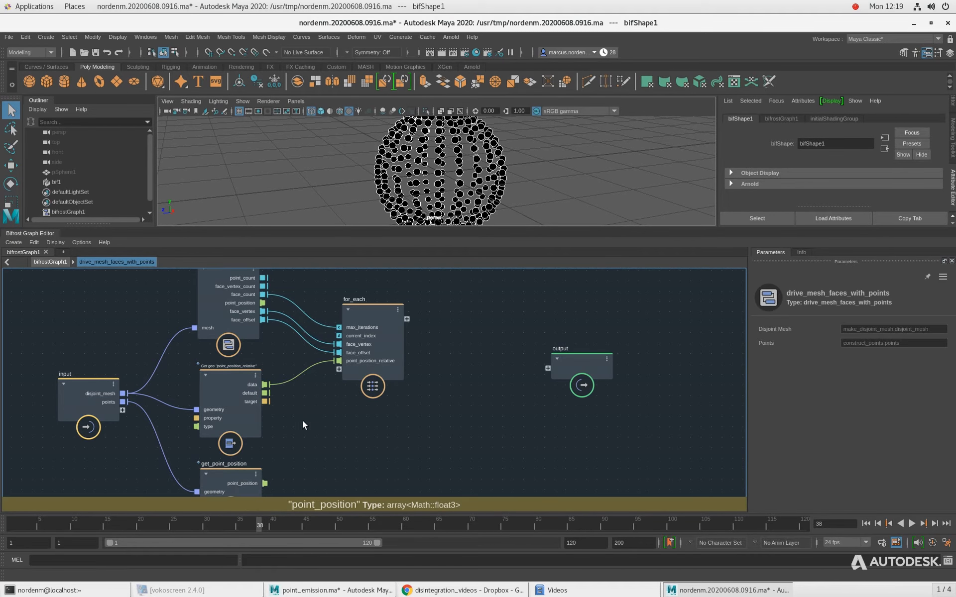
left_click_drag(265, 483, 339, 369)
right_click(366, 371)
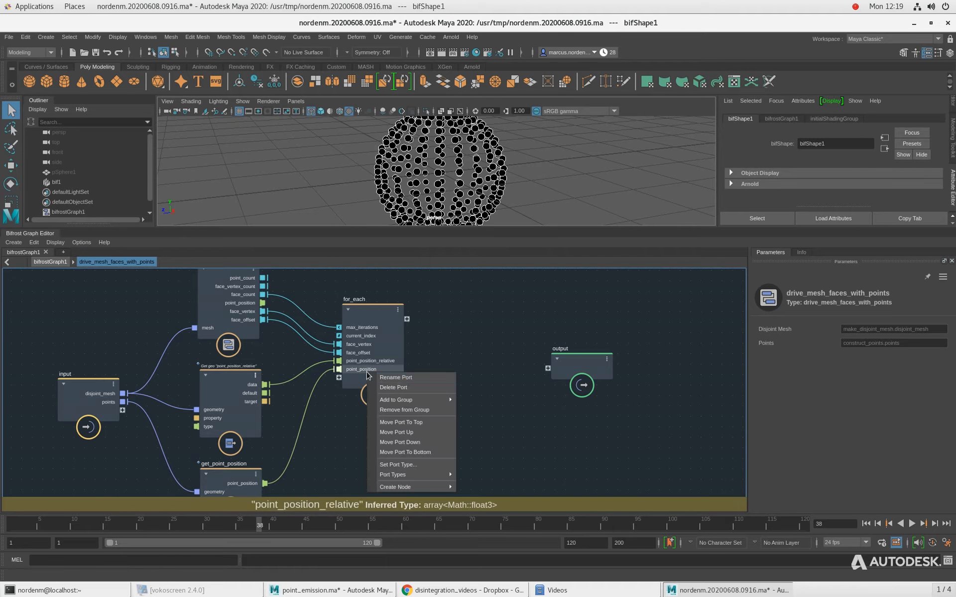
left_click(400, 380)
type("particles_point_position")
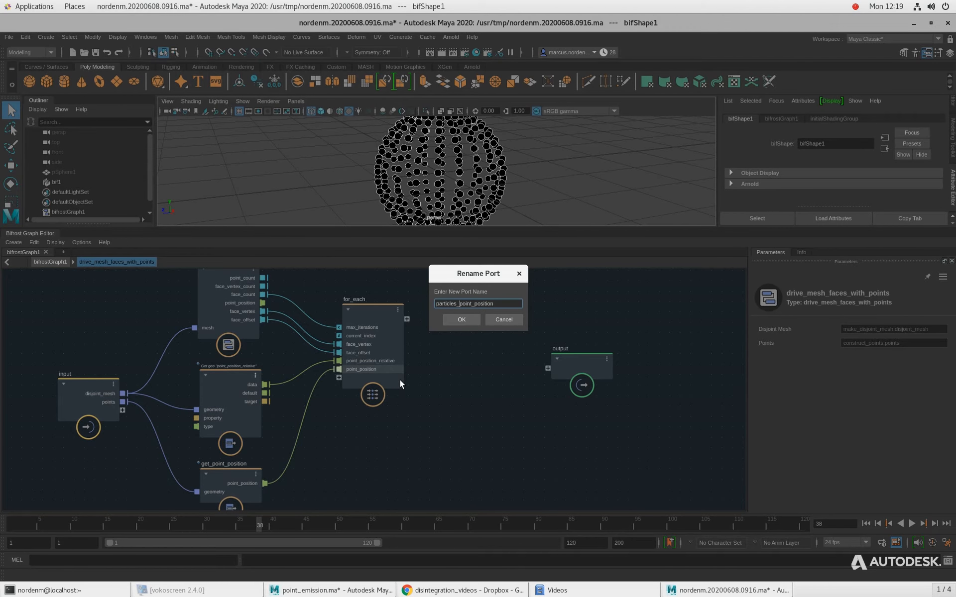
key("Return")
Open the for_each compound and spread its input and output nodes apart to make room between them
double_click(369, 312)
left_click_drag(294, 361, 127, 355)
left_click_drag(421, 335, 525, 358)
scroll(414, 357, "down", 3)
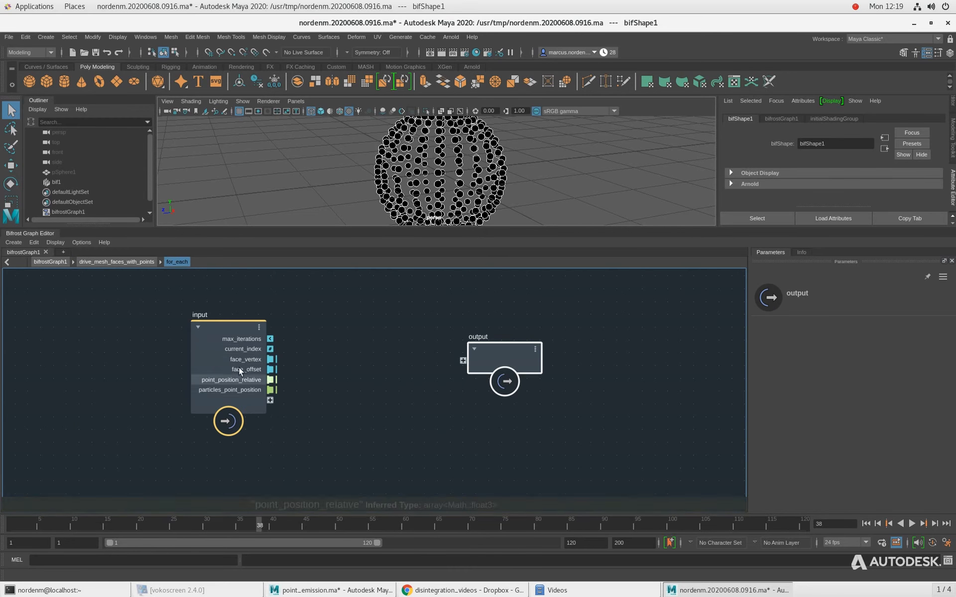
left_click_drag(238, 369, 152, 378)
left_click_drag(499, 356, 564, 361)
scroll(391, 381, "down", 1)
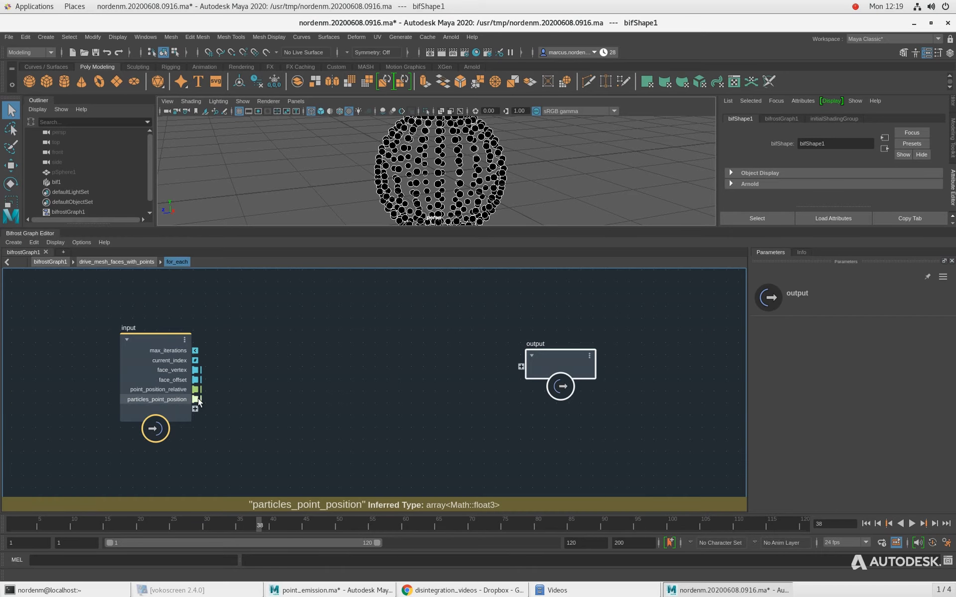
Add an access_offset_array node, connecting face_offset to its offset_array and current_index to its index
left_click(282, 340)
key("Tab")
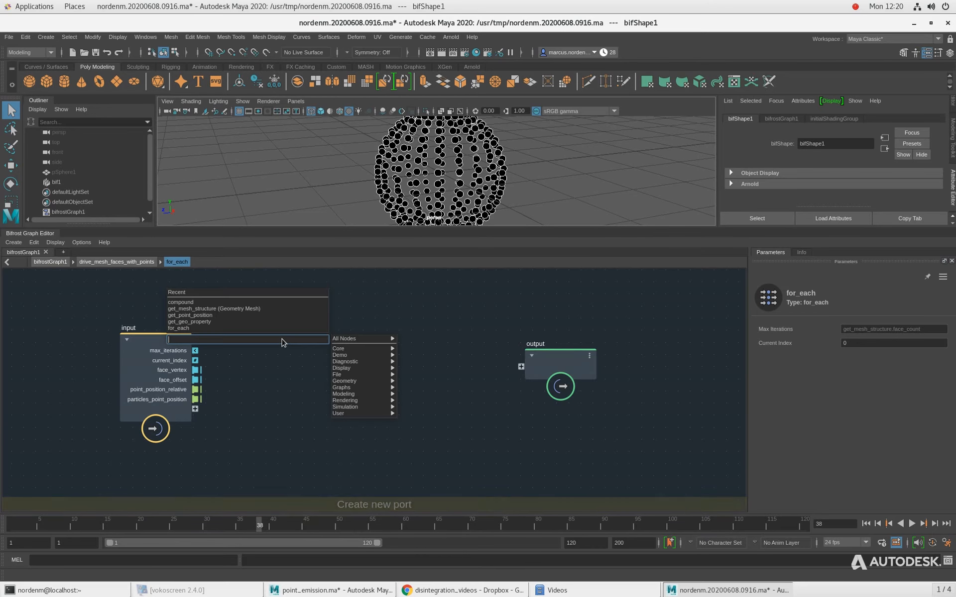
type("acc")
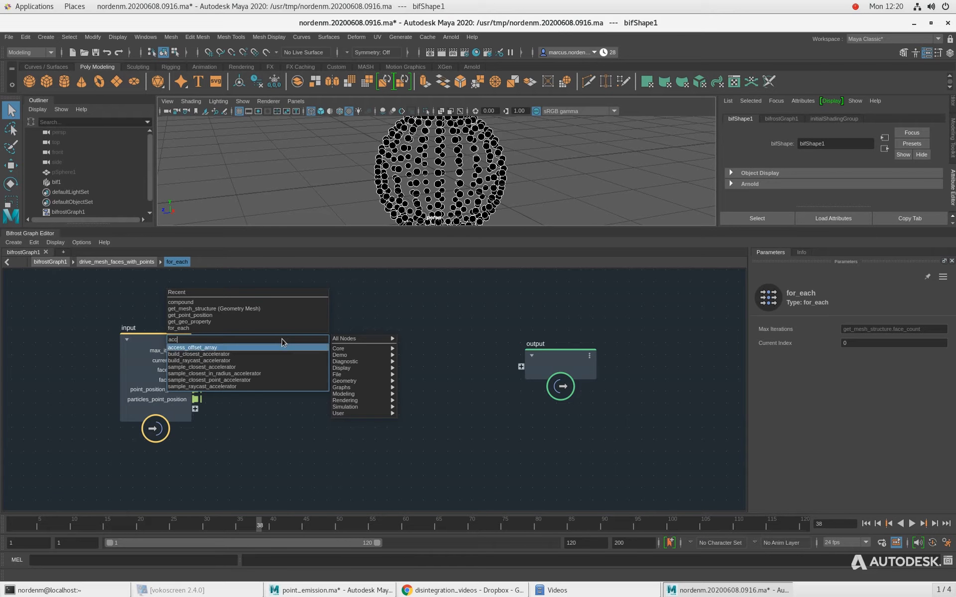
key("Return")
scroll(266, 330, "up", 1)
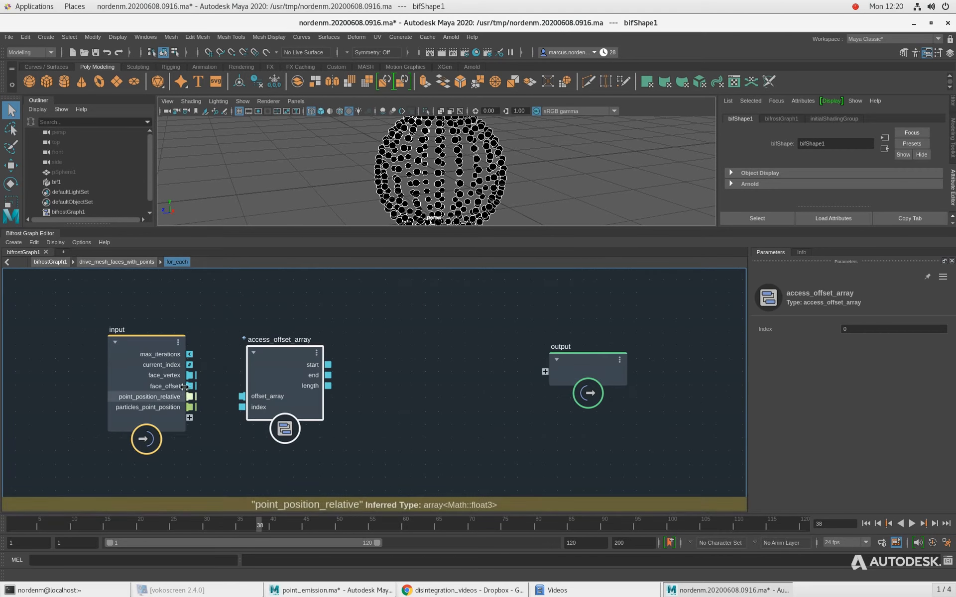
left_click_drag(189, 386, 246, 396)
left_click_drag(306, 345, 323, 321)
left_click_drag(189, 375, 259, 383)
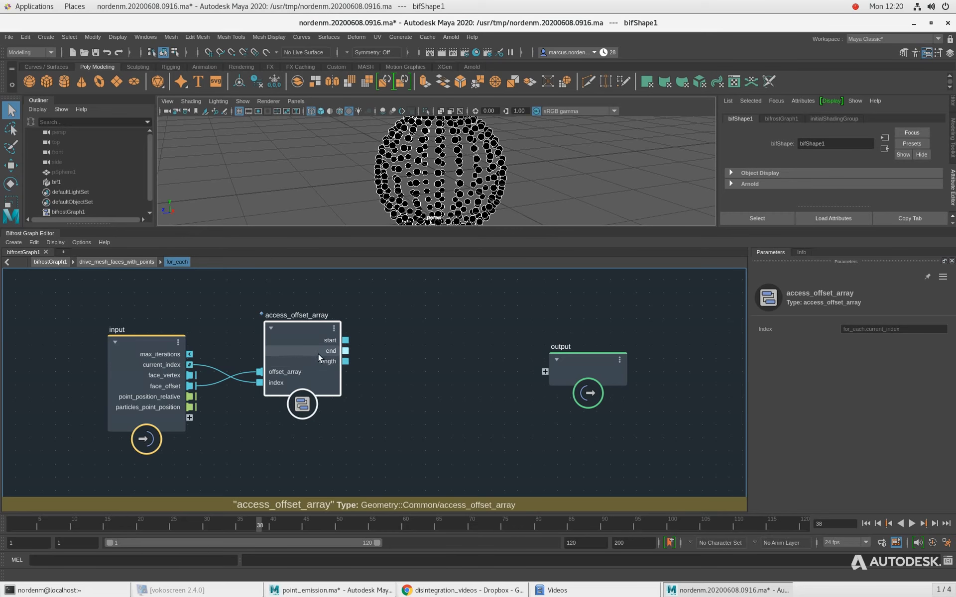
left_click_drag(318, 353, 311, 341)
Add a slice_array node between access_offset_array and the output node
left_click(395, 351)
key("Tab")
type("slice")
key("Down")
key("Return")
right_click_drag(390, 336, 433, 341, "alt")
left_click_drag(430, 367, 475, 322)
Connect access_offset_array's start and end to slice_array's start and stop, and face_vertex to its array input
left_click_drag(327, 328, 388, 361)
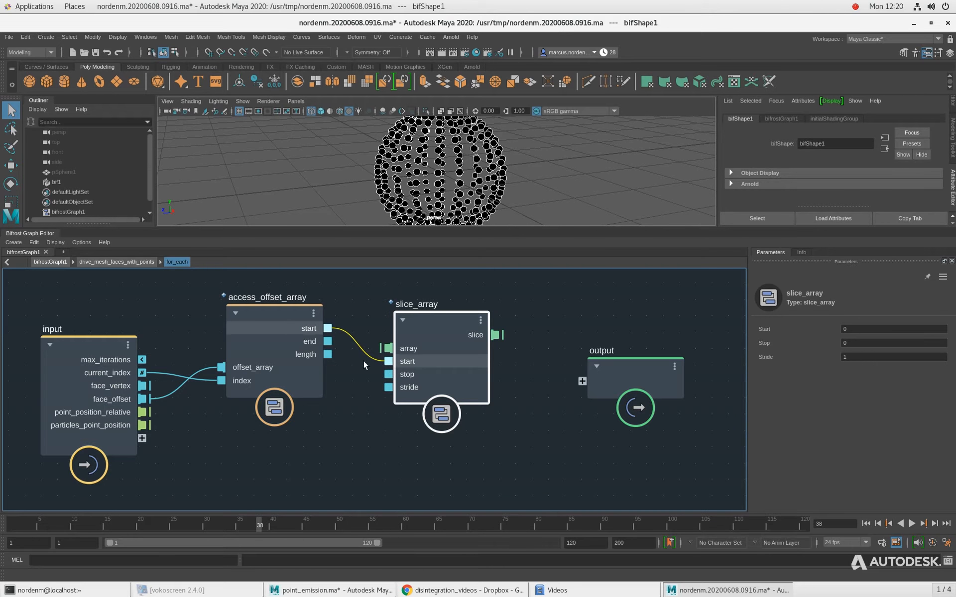
left_click_drag(327, 341, 388, 375)
left_click_drag(434, 344, 439, 335)
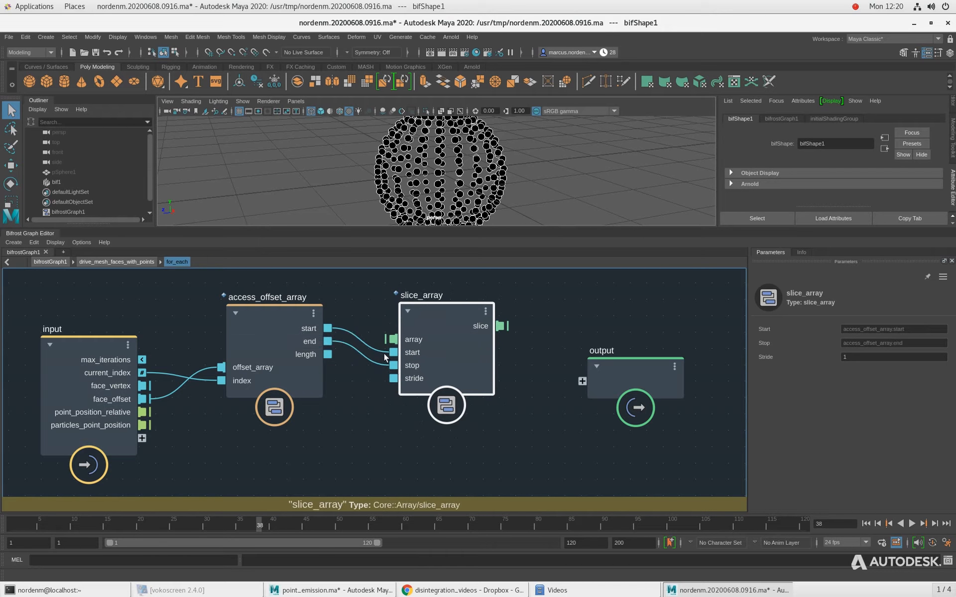
left_click_drag(144, 385, 392, 339)
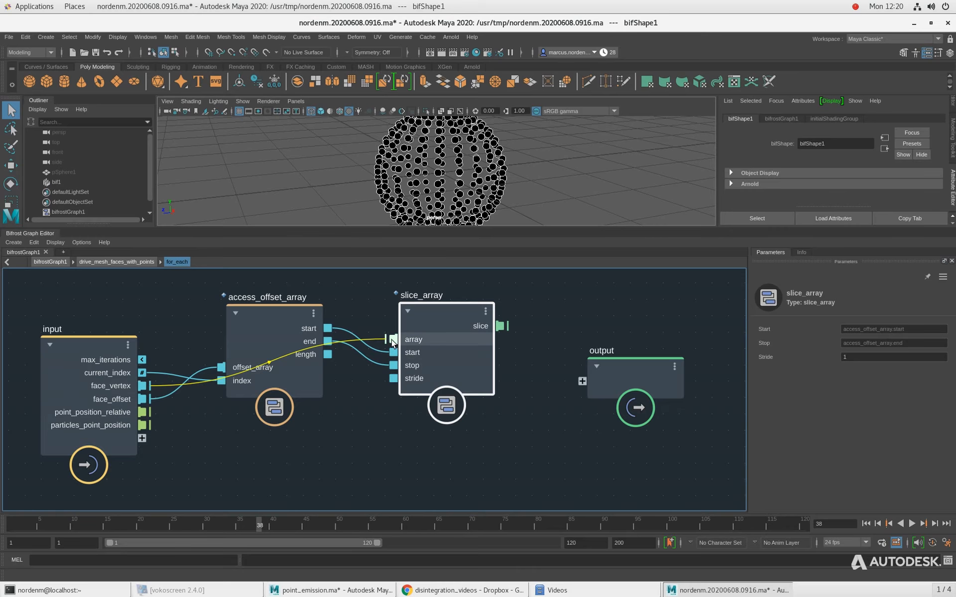
left_click(244, 321)
left_click_drag(244, 321, 227, 306)
left_click_drag(443, 342, 439, 340)
Add a get_from_array node after slice_array and move the output node farther away to make room
right_click(324, 440)
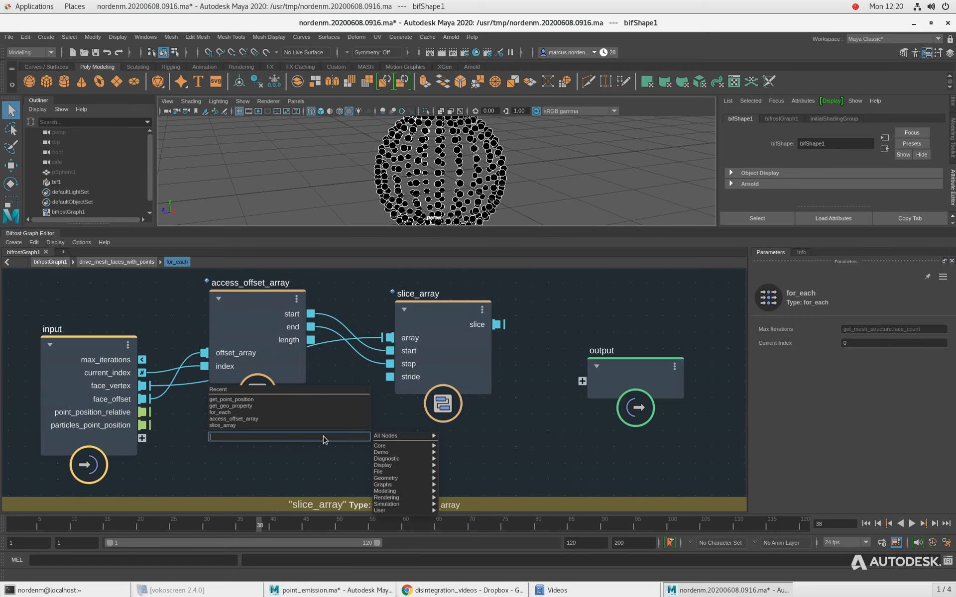
type("get_from")
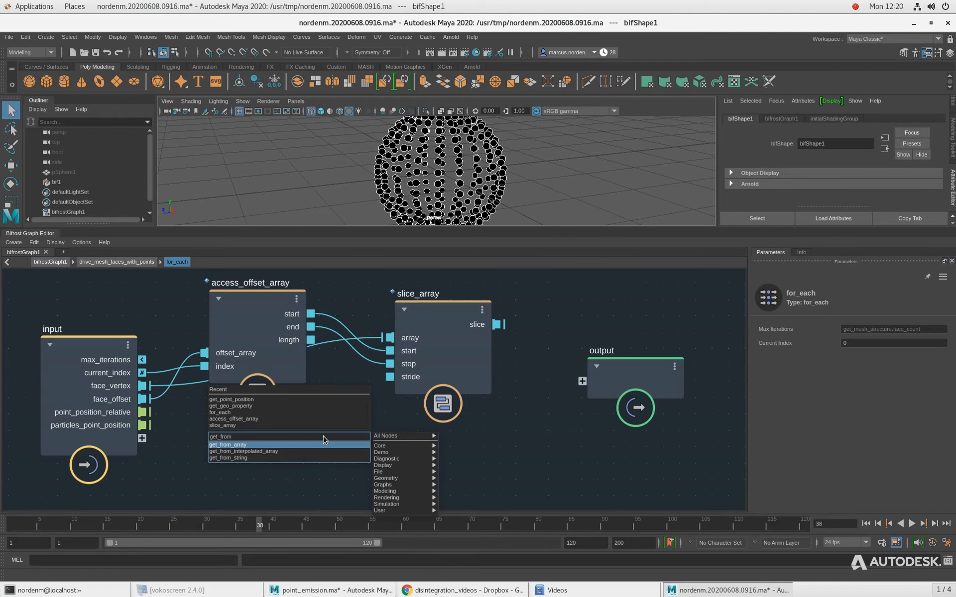
key("Return")
scroll(299, 420, "down", 3)
left_click_drag(357, 448, 476, 434)
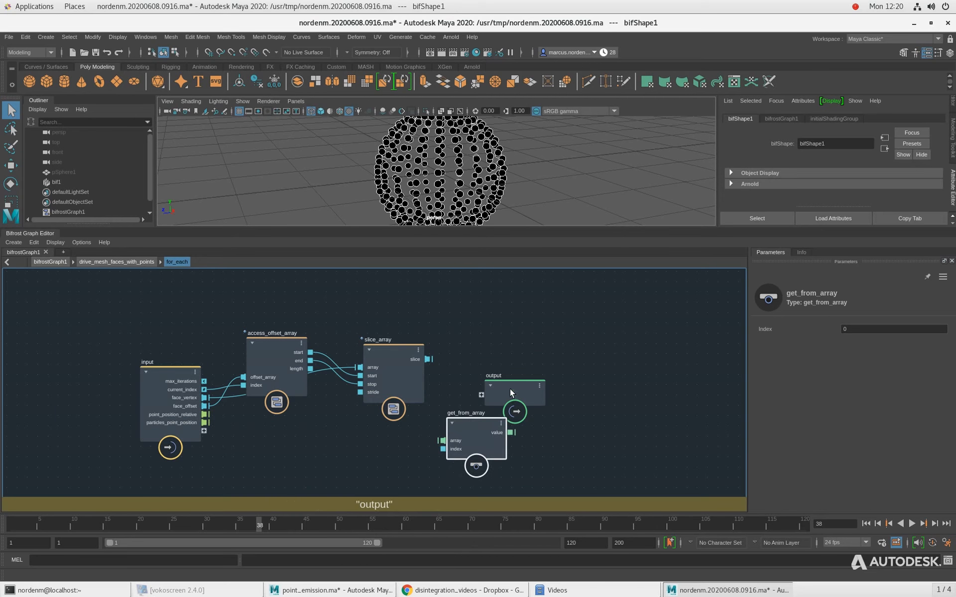
left_click_drag(510, 390, 650, 386)
left_click_drag(473, 442, 496, 373)
Connect slice_array's slice to get_from_array's index and point_position_relative to its array, and tidy the node layout
scroll(458, 327, "up", 3)
left_click_drag(419, 368, 467, 394)
left_click_drag(133, 438, 465, 384)
left_click(373, 363)
left_click_drag(373, 364, 369, 322)
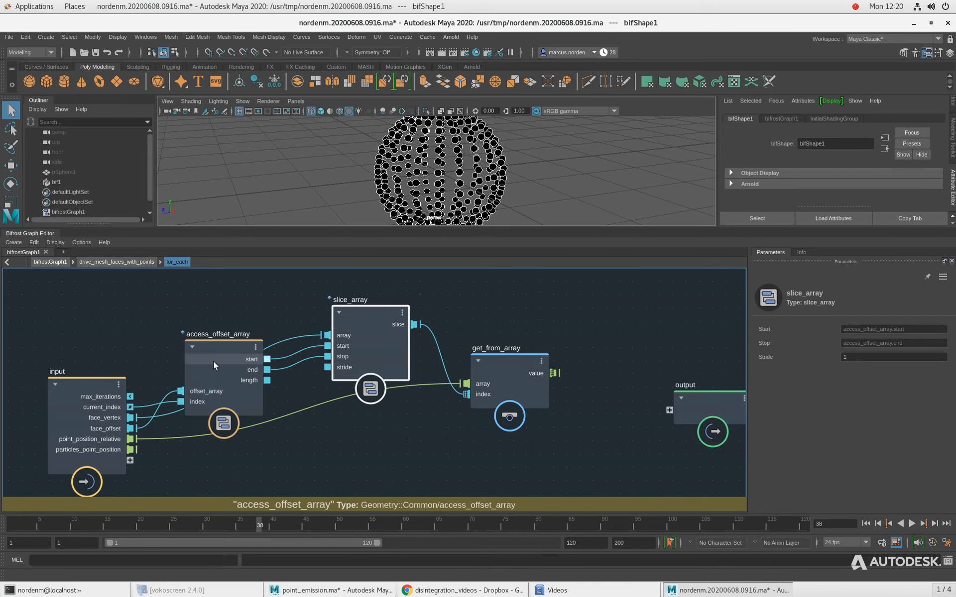
left_click_drag(213, 360, 203, 317)
left_click_drag(485, 383, 488, 396)
Add an add node before the output node and connect get_from_array's value to it
middle_click_drag(409, 467, 347, 442)
left_click(503, 446)
key("Tab")
type("add")
key("Return")
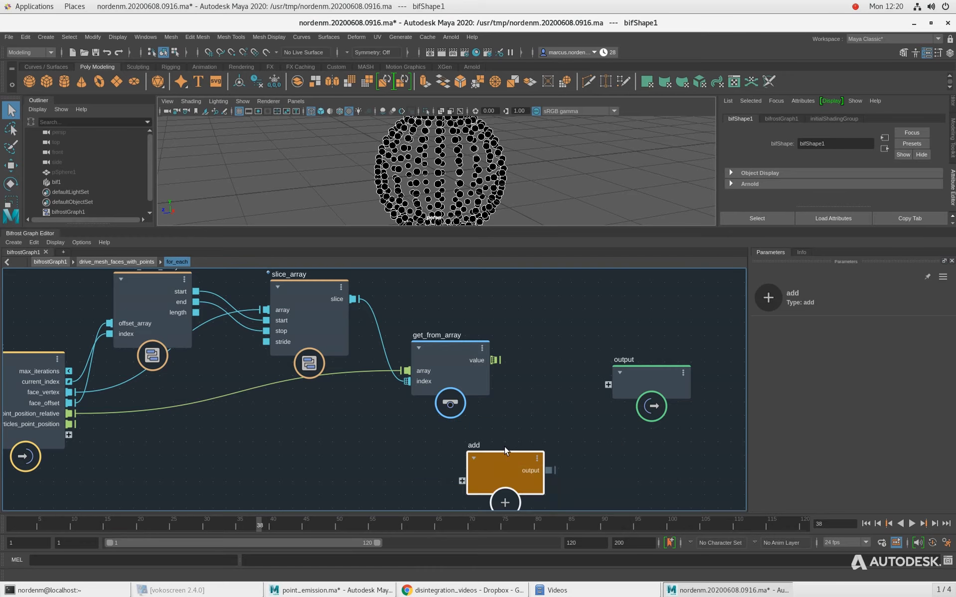
left_click_drag(504, 450, 572, 433)
left_click_drag(498, 364, 533, 448)
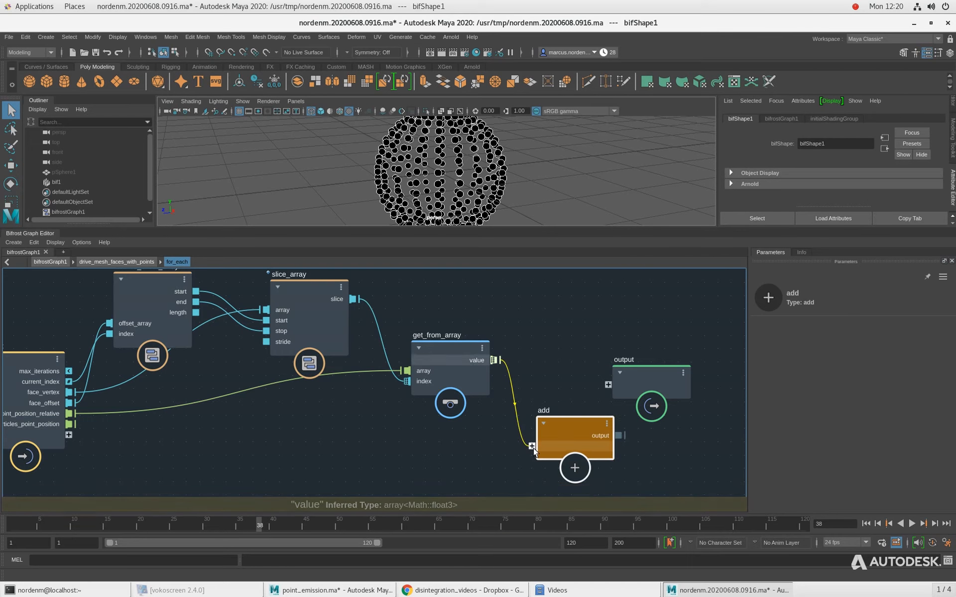
left_click_drag(648, 380, 691, 412)
left_click_drag(551, 445, 546, 429)
Try to connect the input node's particles_point_position to the add node
middle_click_drag(196, 451, 196, 432)
middle_click_drag(56, 424, 98, 424)
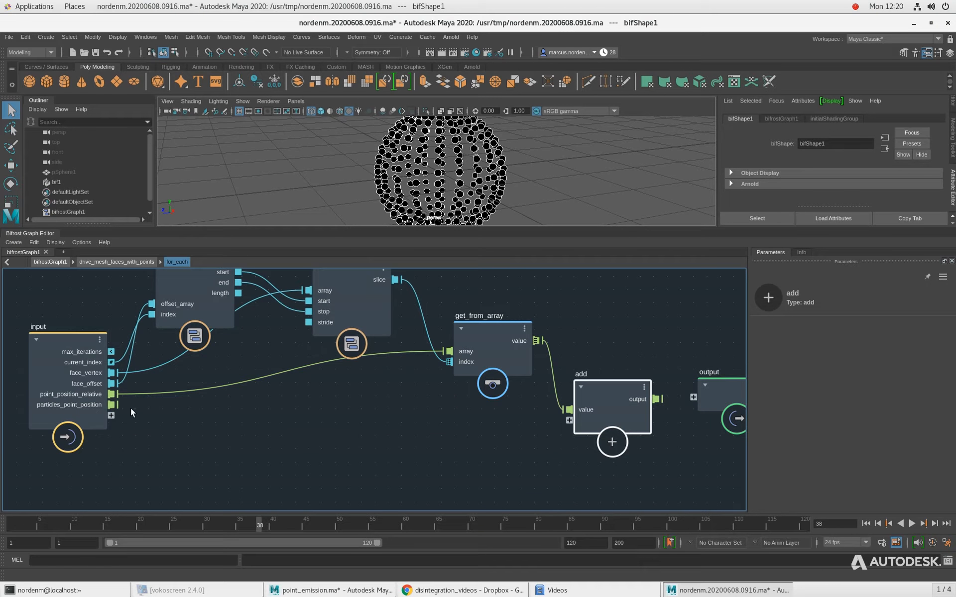
left_click_drag(113, 404, 529, 434)
left_click_drag(530, 342, 521, 340)
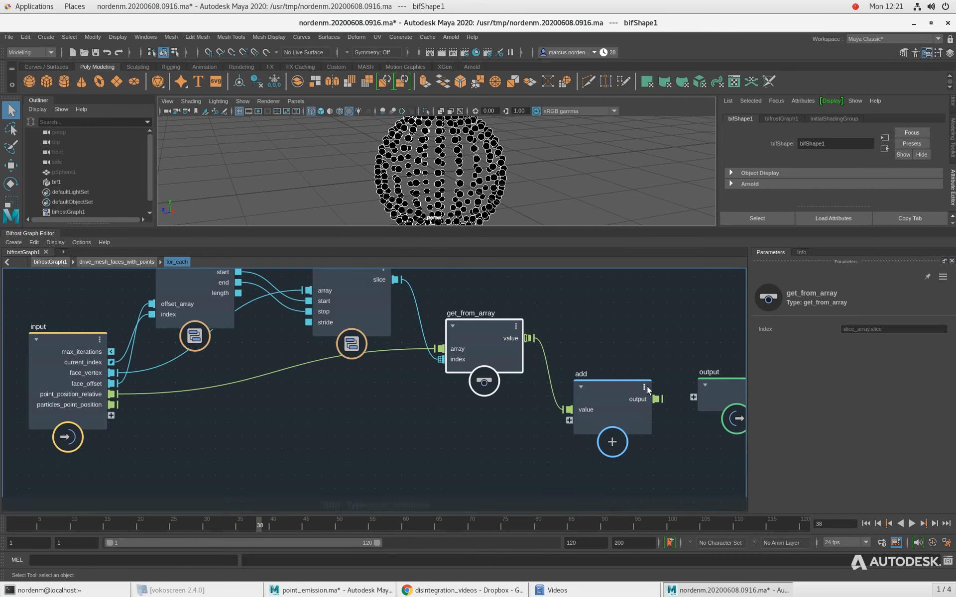
middle_click_drag(605, 364, 588, 366, "alt")
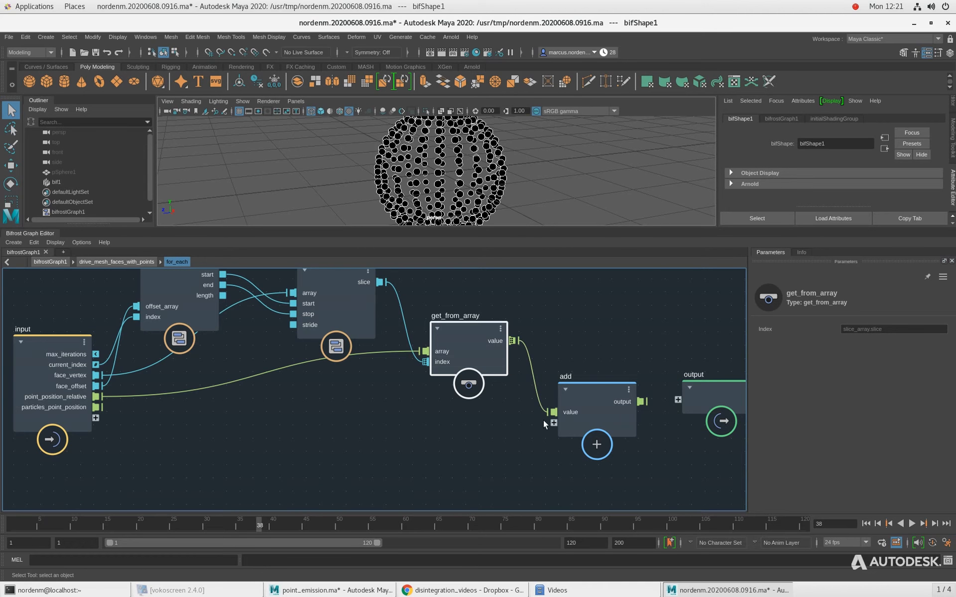
middle_click_drag(569, 348, 557, 343)
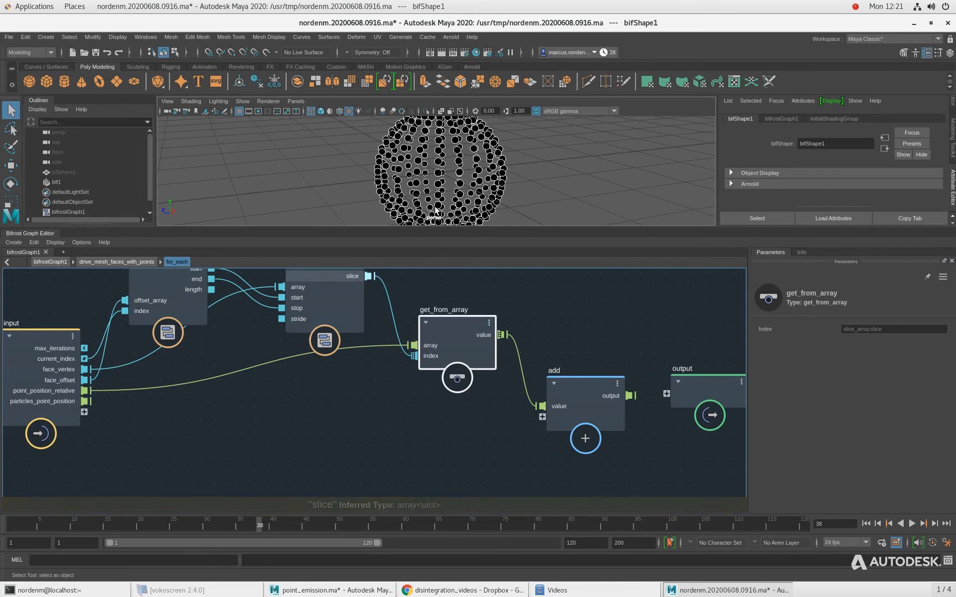
middle_click_drag(386, 396, 397, 414)
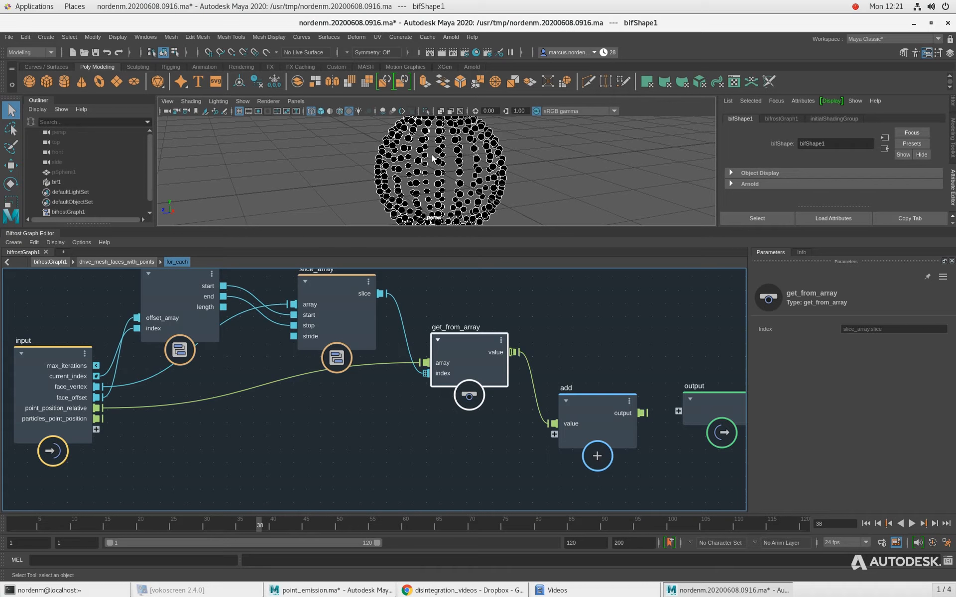
Set the input node's particles_point_position port as an iteration target and nudge the input and add nodes
right_click(73, 418)
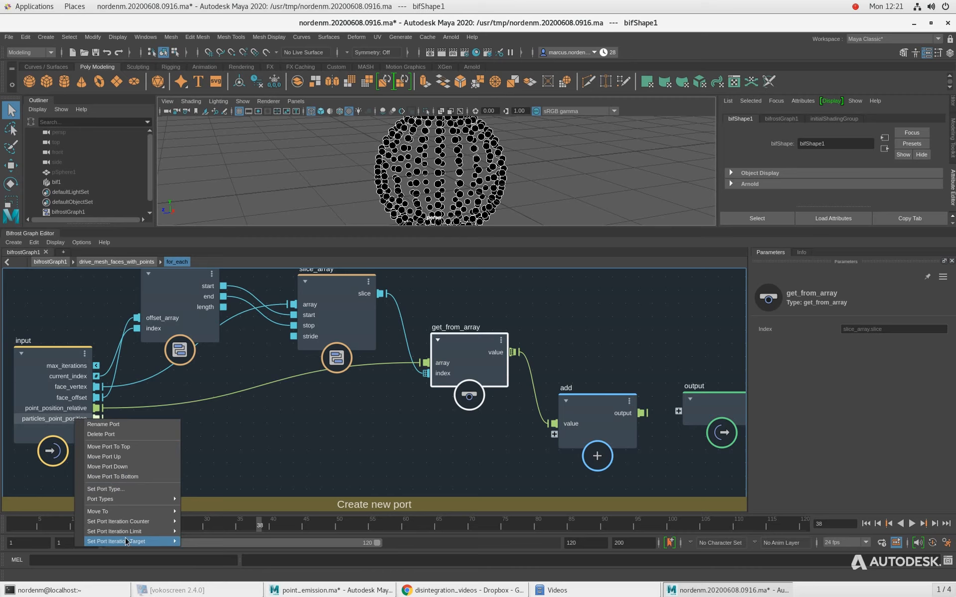
mouse_move(124, 541)
left_click(189, 543)
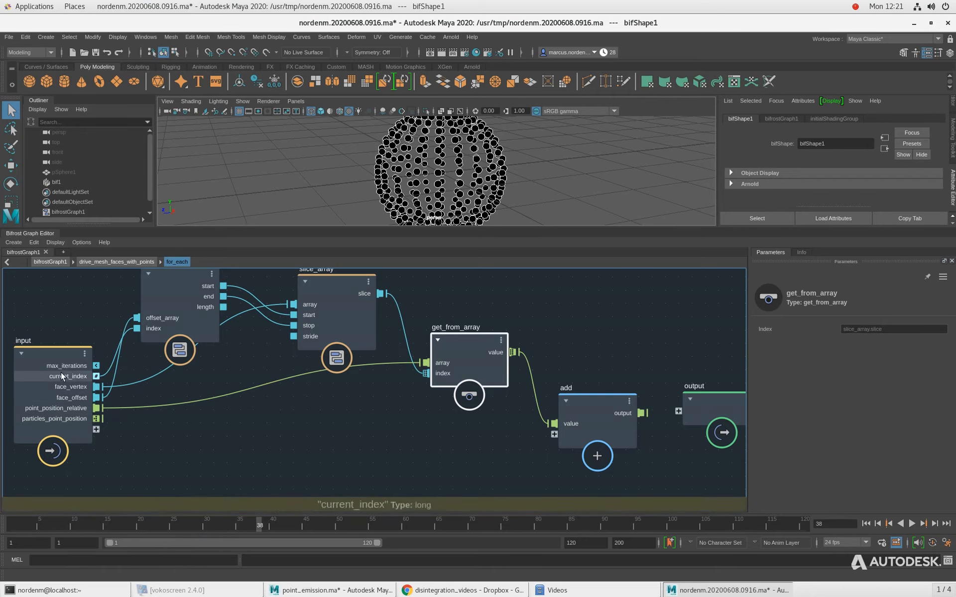
left_click_drag(48, 358, 52, 357)
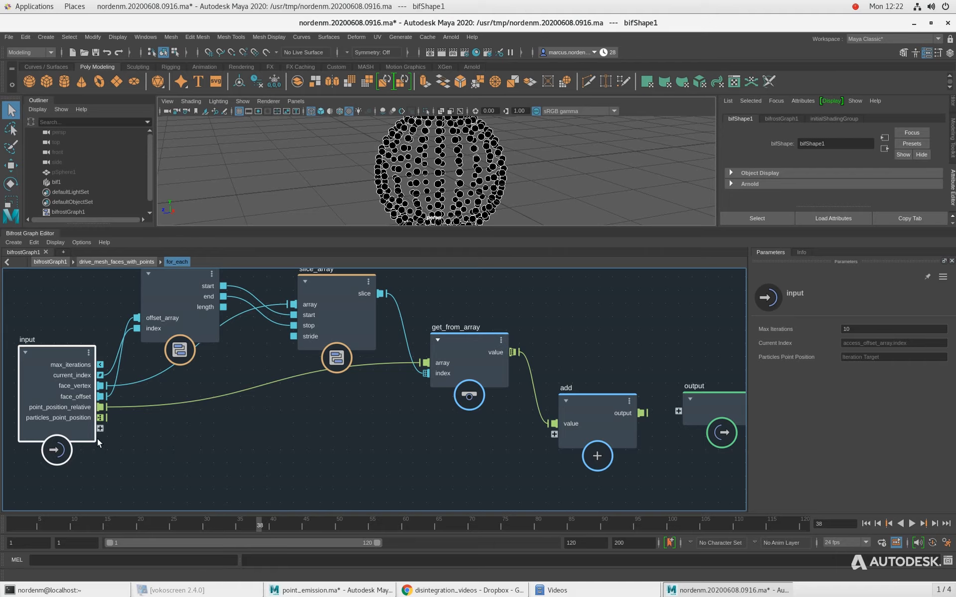
middle_click_drag(199, 430, 189, 431)
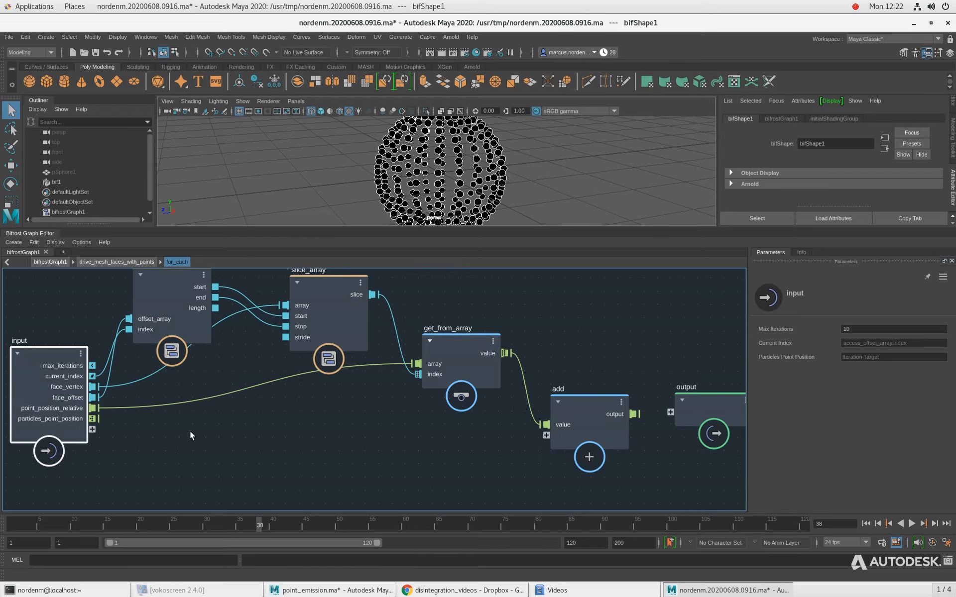
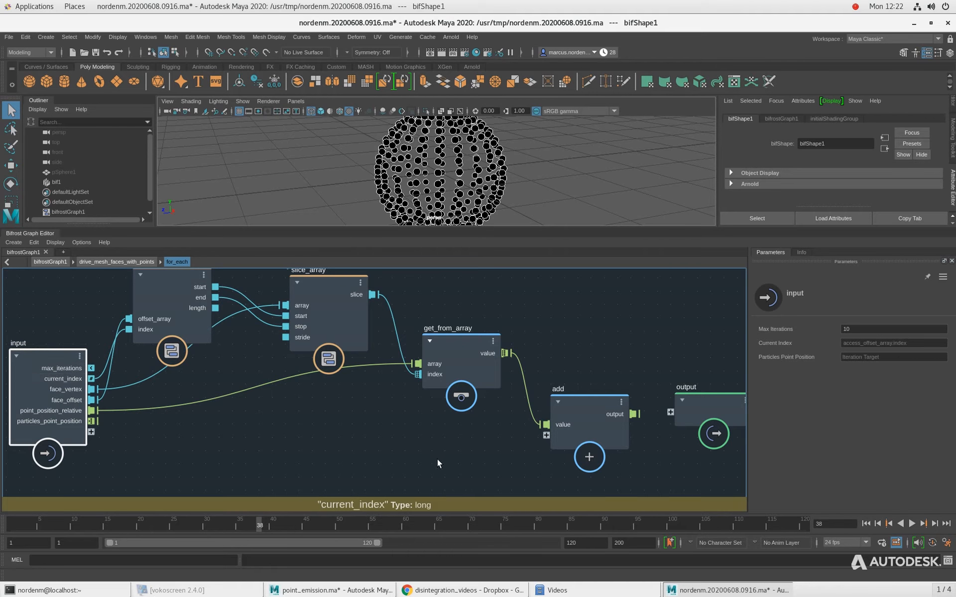
middle_click_drag(437, 463, 419, 459)
left_click_drag(542, 422, 544, 421)
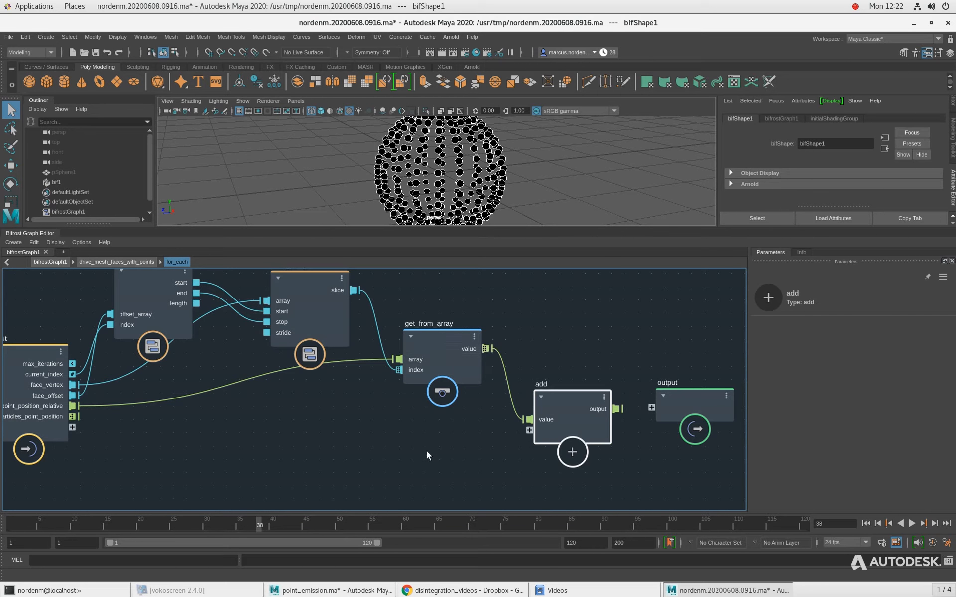
Connect the input node's particles_point_position to a new port on the add node
middle_click_drag(397, 433, 397, 435, "alt")
left_click(39, 353)
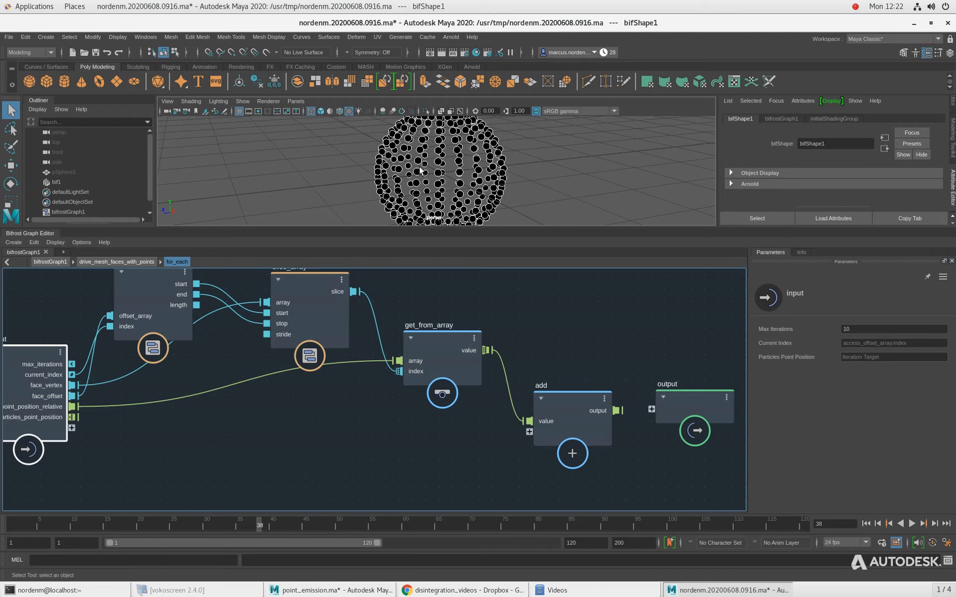
left_click_drag(72, 417, 531, 432)
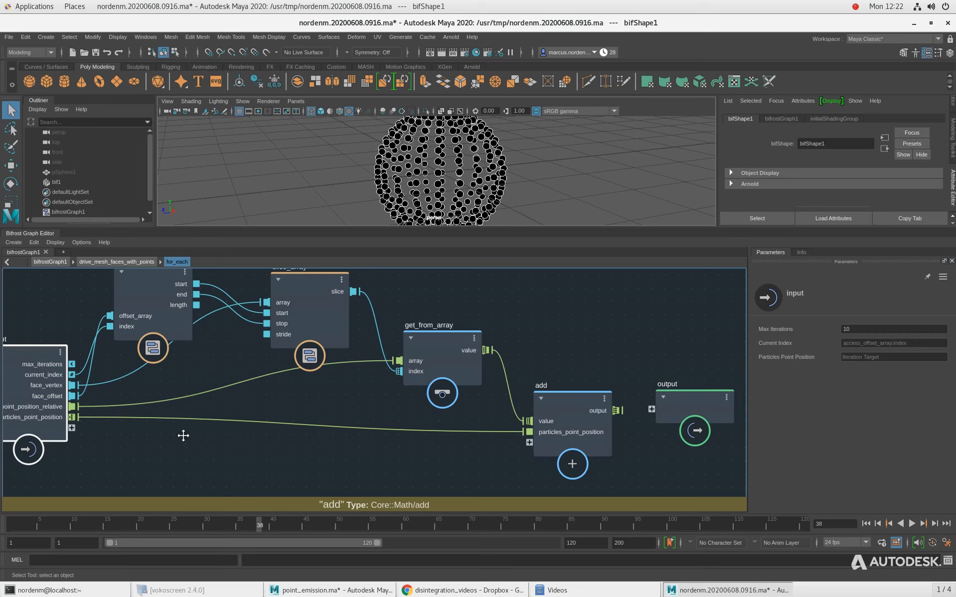
Set the iteration target of the input node's particles_point_position port to false
middle_click_drag(183, 436, 231, 433)
right_click(99, 416)
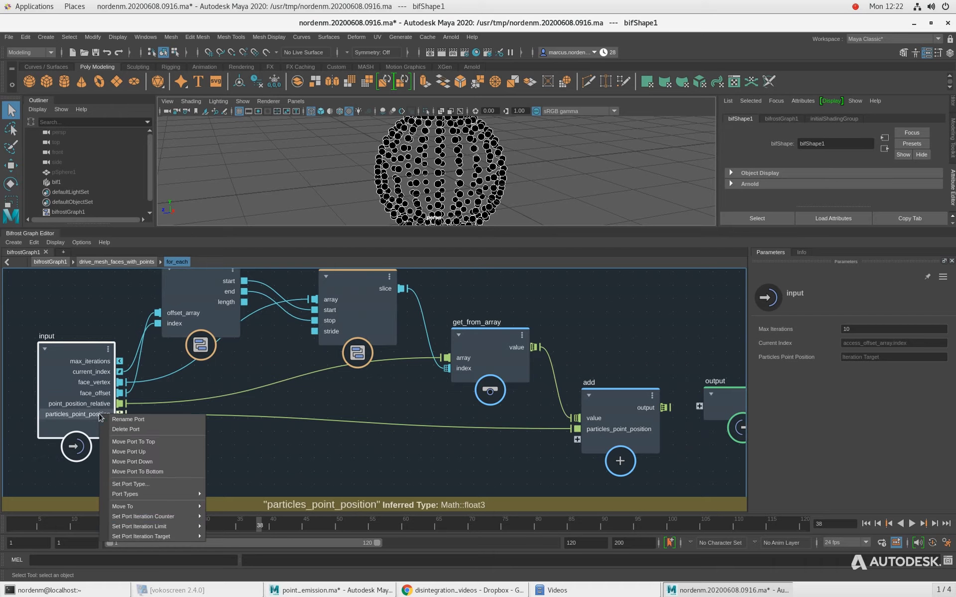
mouse_move(155, 531)
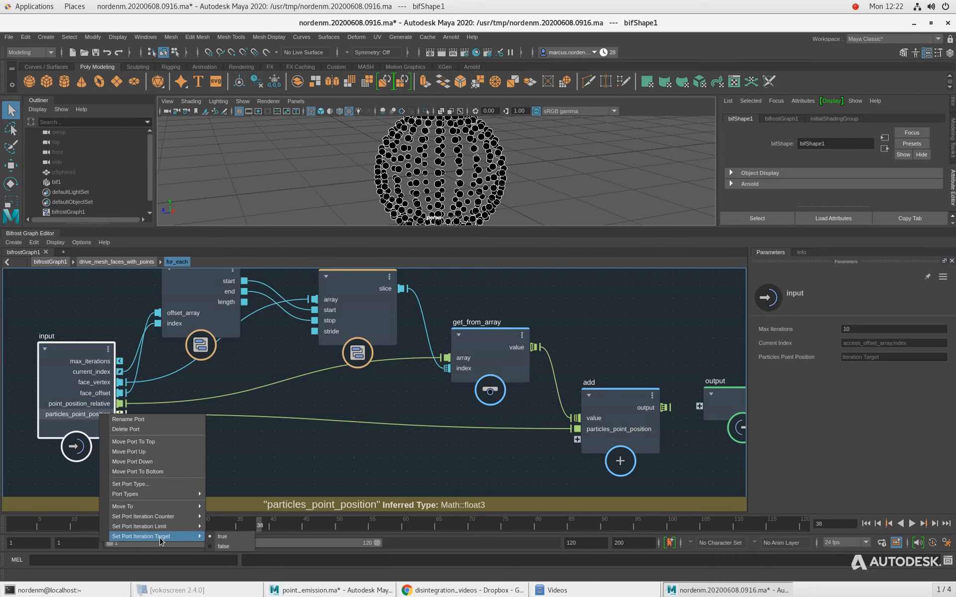
left_click(228, 547)
Add a second get_from_array node in the empty area between the input and add nodes, below the existing connections
middle_click_drag(209, 457, 229, 450)
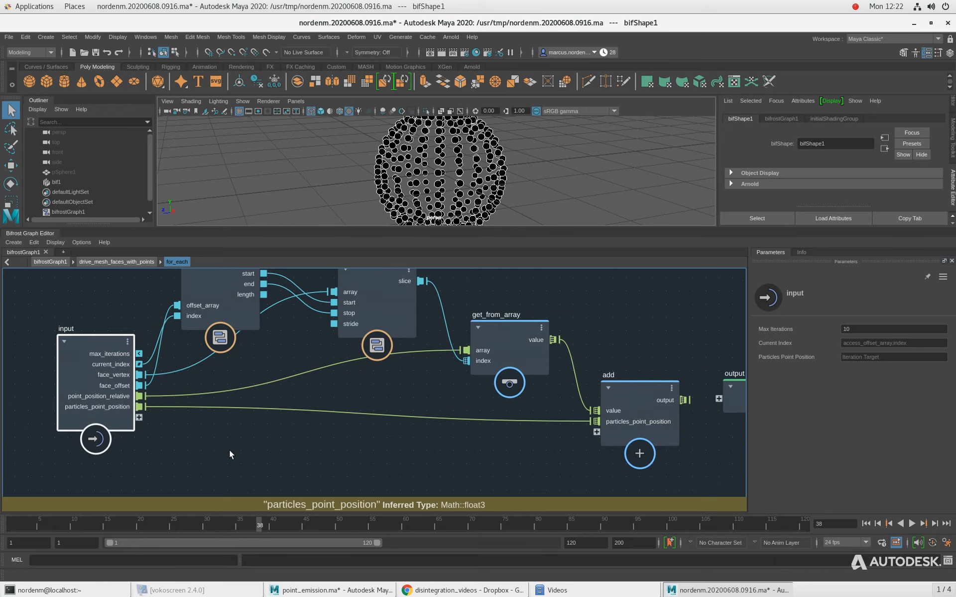
left_click(229, 450)
key("Tab")
type("get_from")
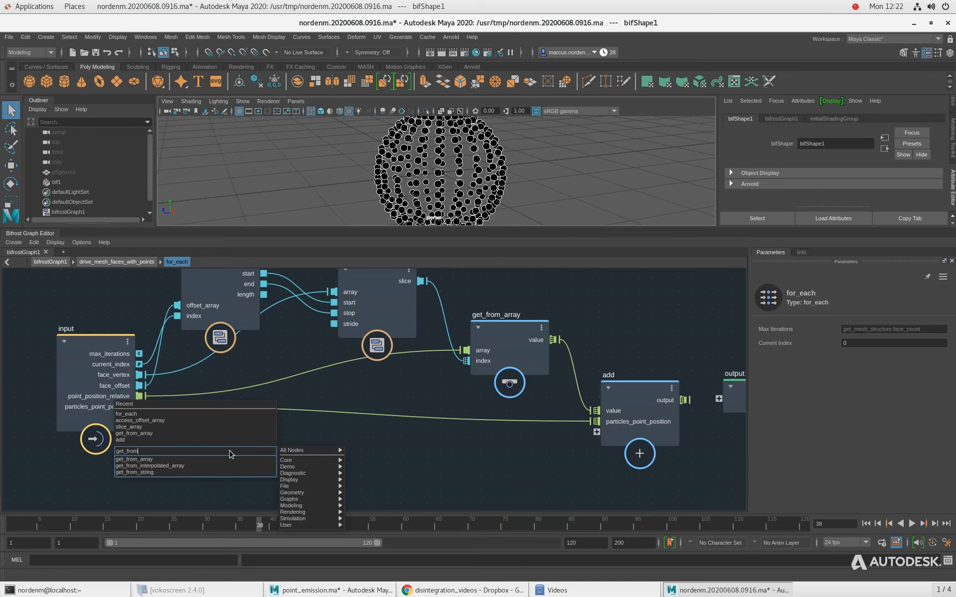
key("Return")
left_click_drag(241, 470, 290, 443)
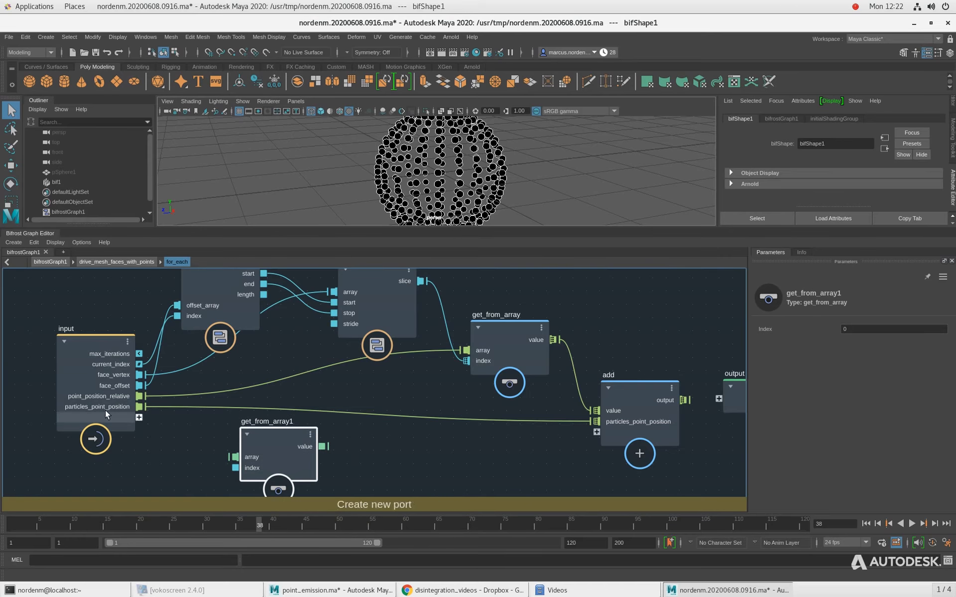
Connect the input node's particles_point_position to the new get_from_array node's array and current_index to its index
left_click_drag(139, 406, 235, 457)
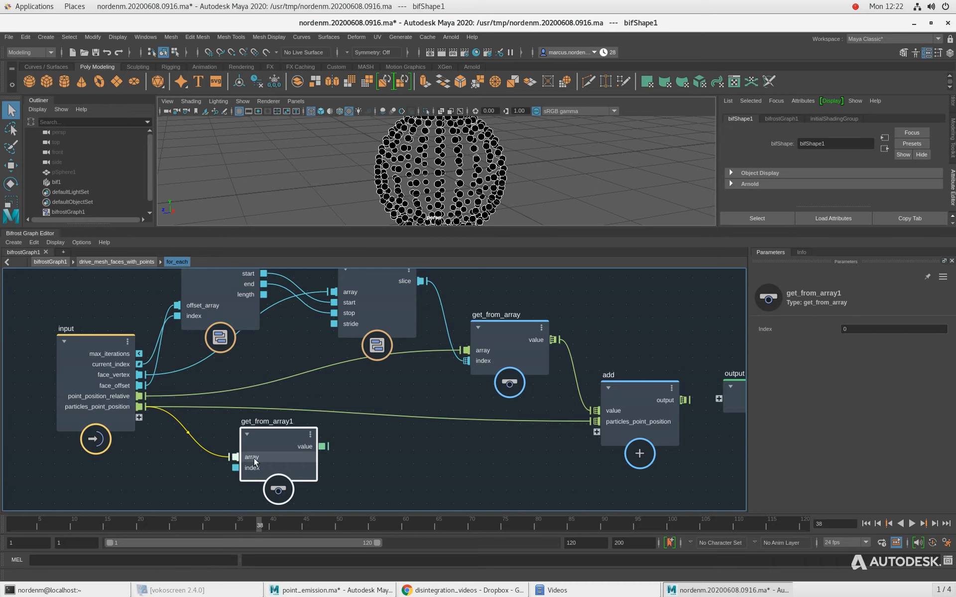
left_click_drag(296, 446, 292, 437)
left_click_drag(139, 363, 231, 458)
Connect the new get_from_array node's value to the add node's particles_point_position, replacing the direct connection, and nudge the new node
left_click_drag(316, 437, 596, 421)
mouse_move(285, 426)
left_mouse_down()
mouse_move(287, 446)
mouse_move(293, 425)
left_mouse_up()
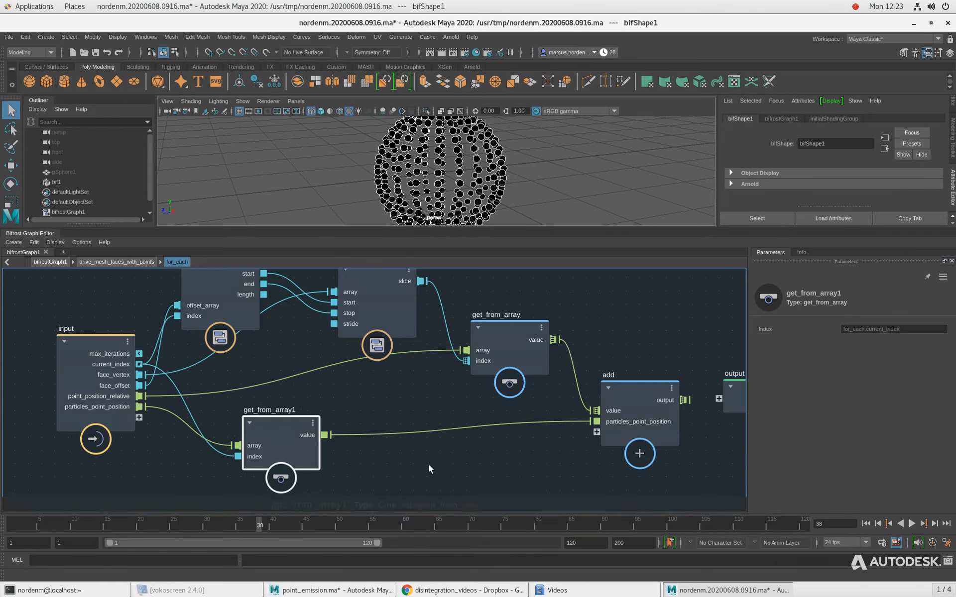
middle_click_drag(528, 447, 500, 449, "alt")
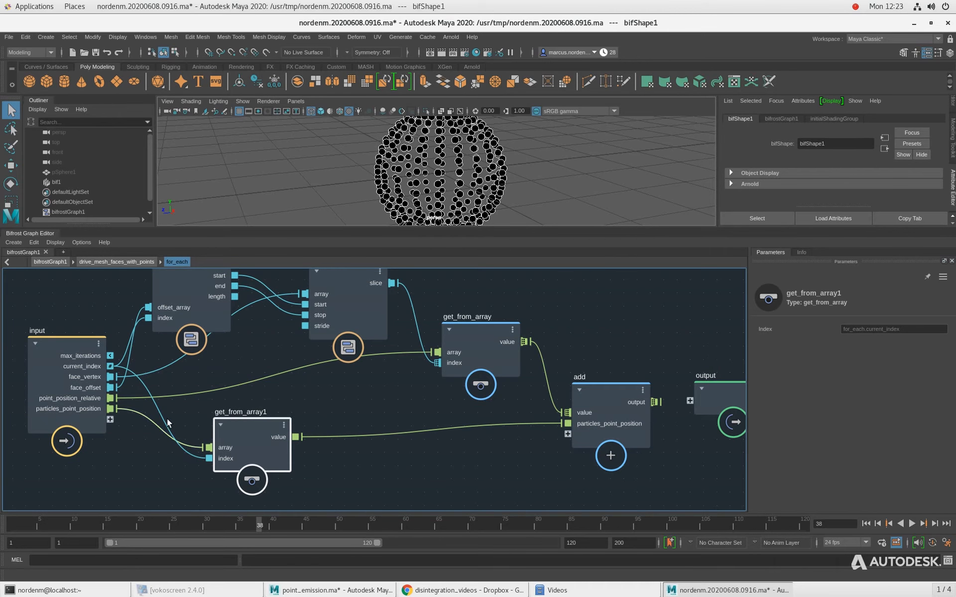
Cut the connections of the get_from_array1 node and delete it from the for_each compound
left_click_drag(200, 413, 176, 467, "ctrl+alt+shift")
left_click_drag(342, 398, 340, 490, "ctrl+alt+shift")
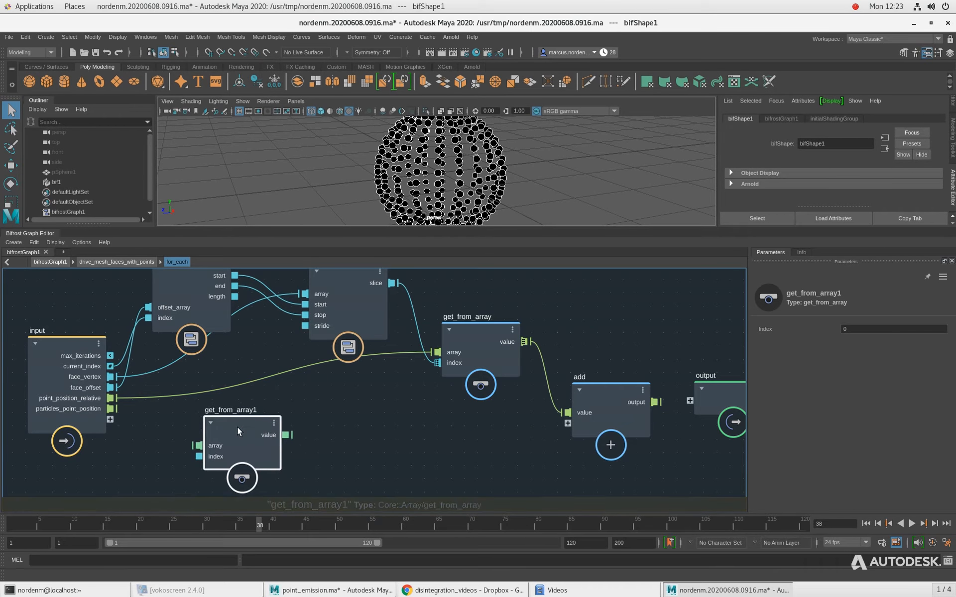
key("Delete")
Make the particles_point_position input port an iteration target and connect it directly to the add node
right_click(88, 410)
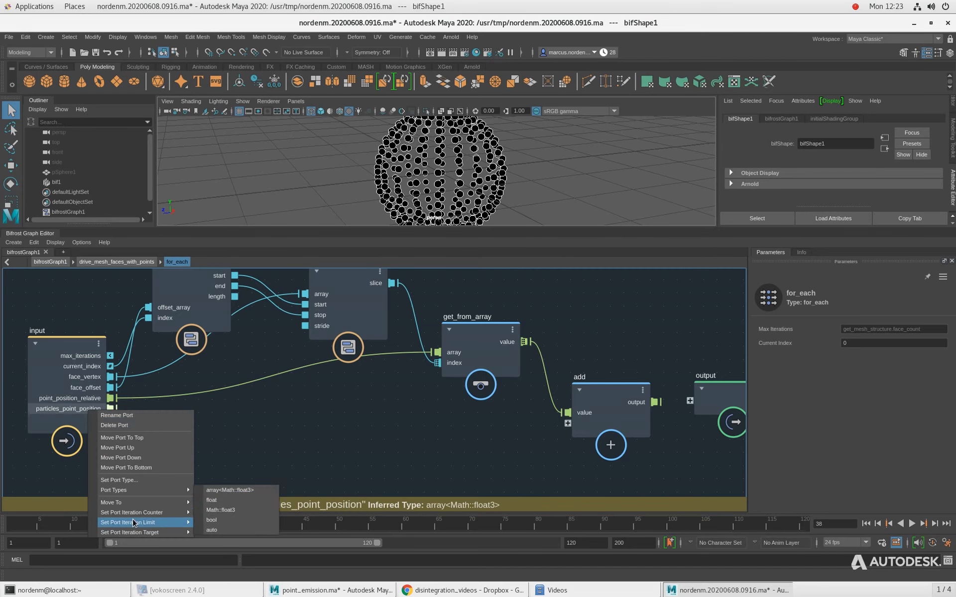
mouse_move(133, 532)
left_click(211, 532)
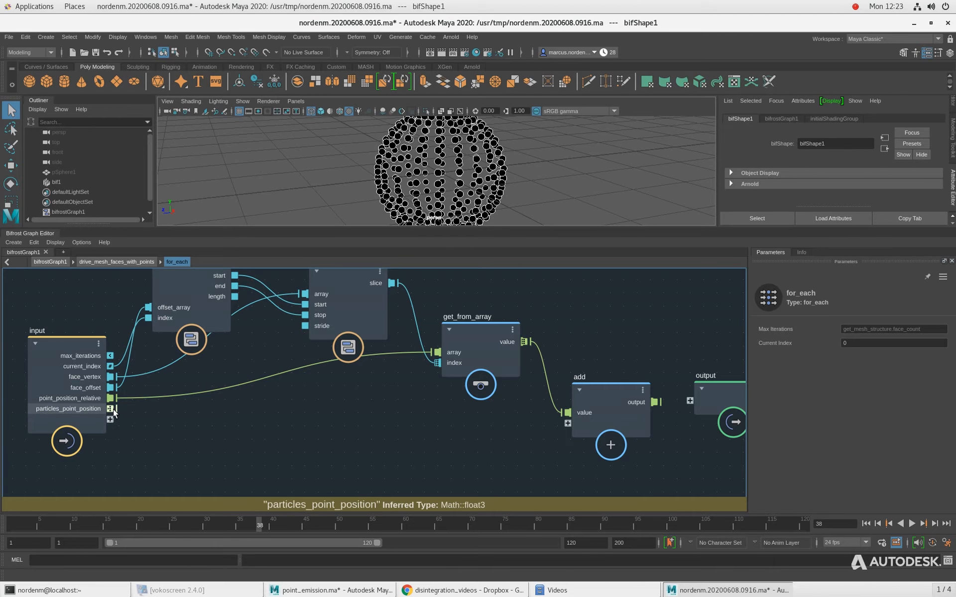
left_click_drag(112, 409, 566, 424)
Connect the add result to the for_each output node and tidy the positions of access_offset_array and slice_array
middle_click_drag(419, 460, 345, 475, "alt")
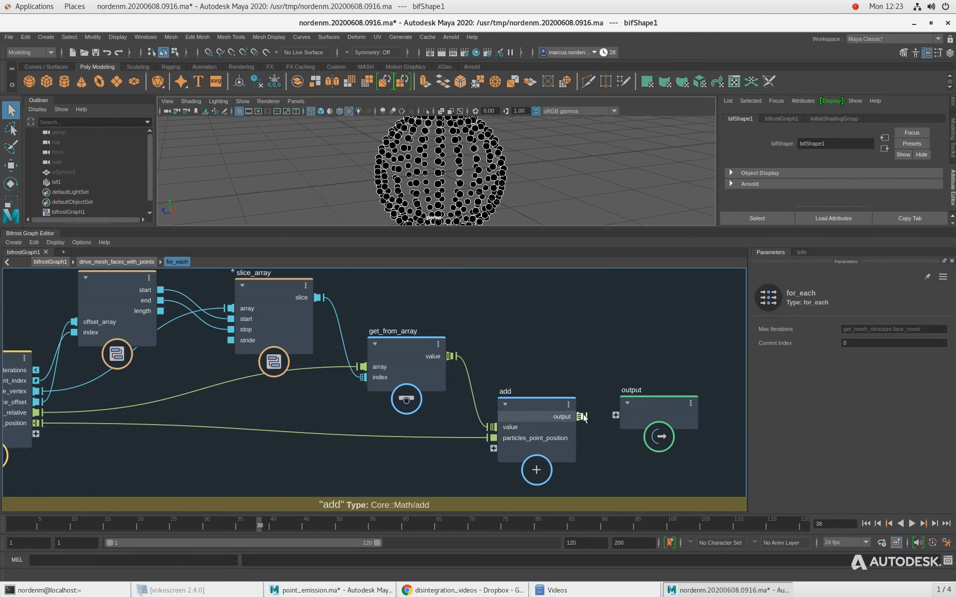
left_click_drag(580, 418, 617, 413)
scroll(306, 459, "down", 2)
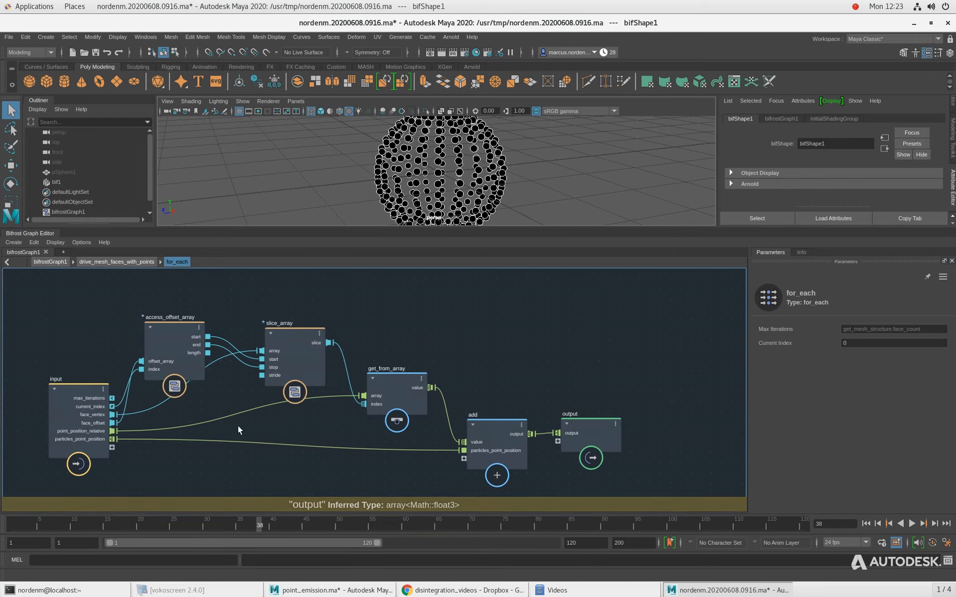
left_click_drag(174, 339, 181, 339)
left_click_drag(282, 340, 265, 354)
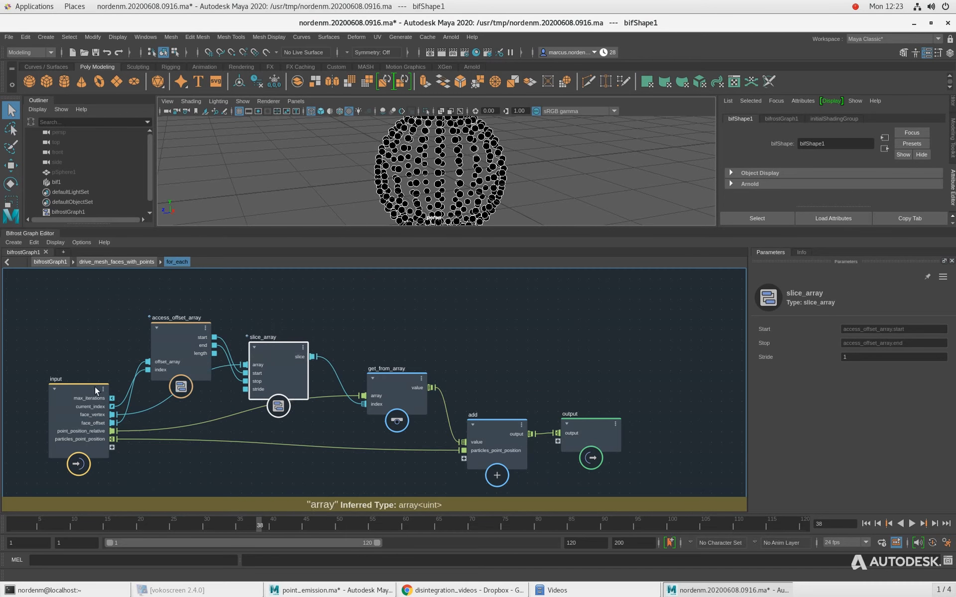
Review the for_each network from the input ports through slice_array, get_from_array and add to the output
scroll(94, 386, "up", 2)
middle_click_drag(549, 326, 519, 286, "alt")
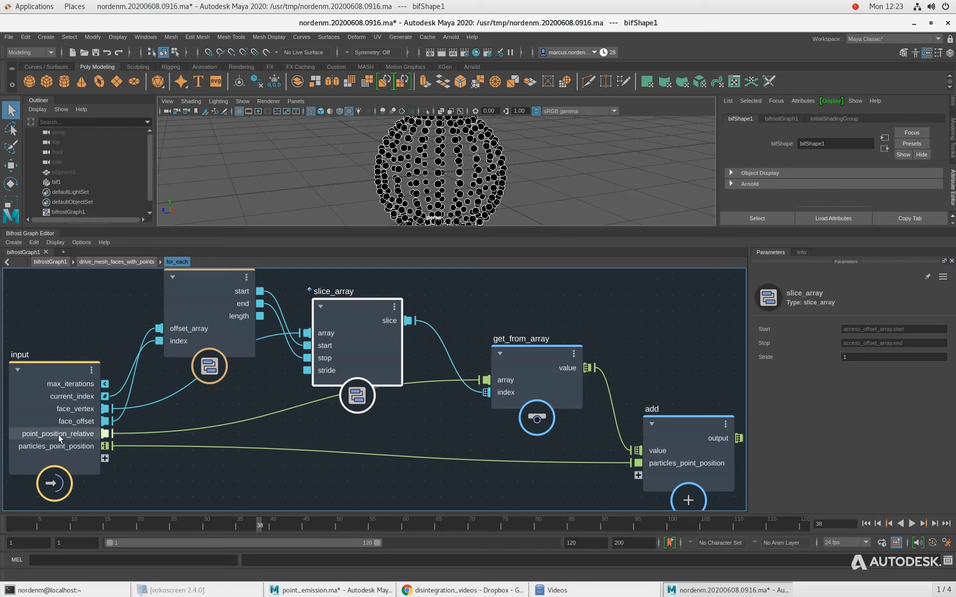
scroll(435, 418, "down", 1)
middle_click_drag(436, 418, 380, 397, "alt")
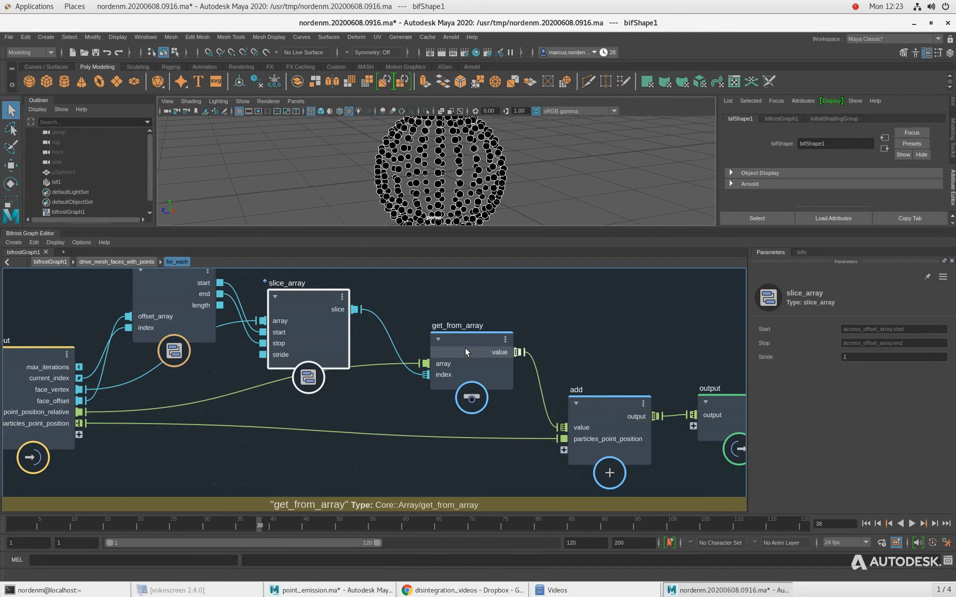
left_click_drag(465, 348, 461, 345)
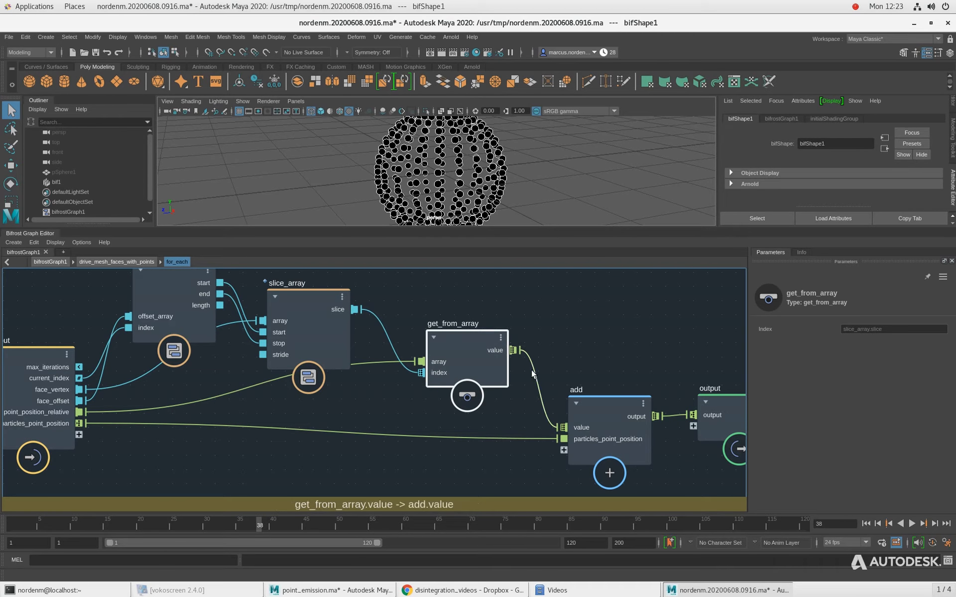
middle_click_drag(89, 441, 99, 441, "alt")
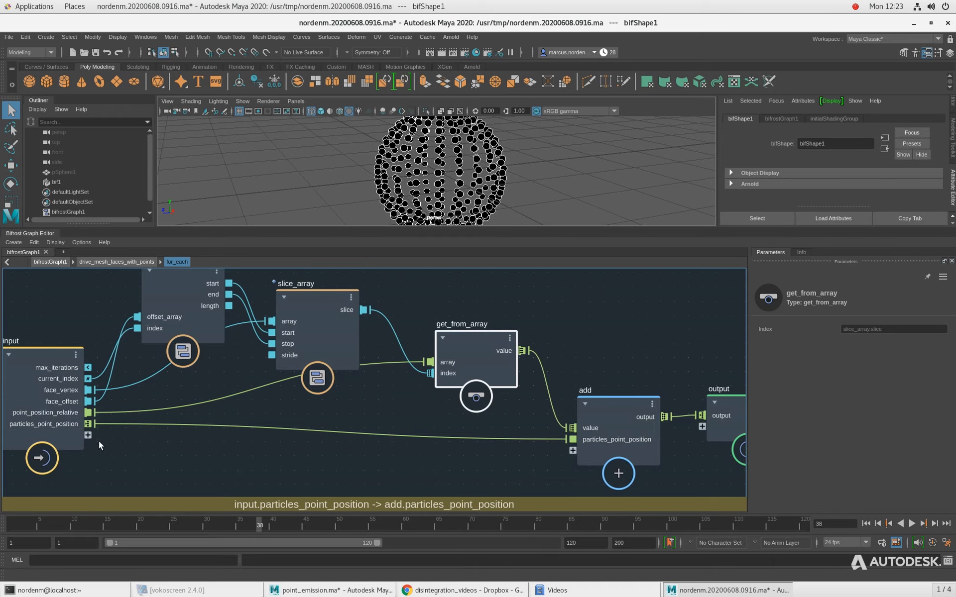
middle_click_drag(575, 403, 522, 387, "alt")
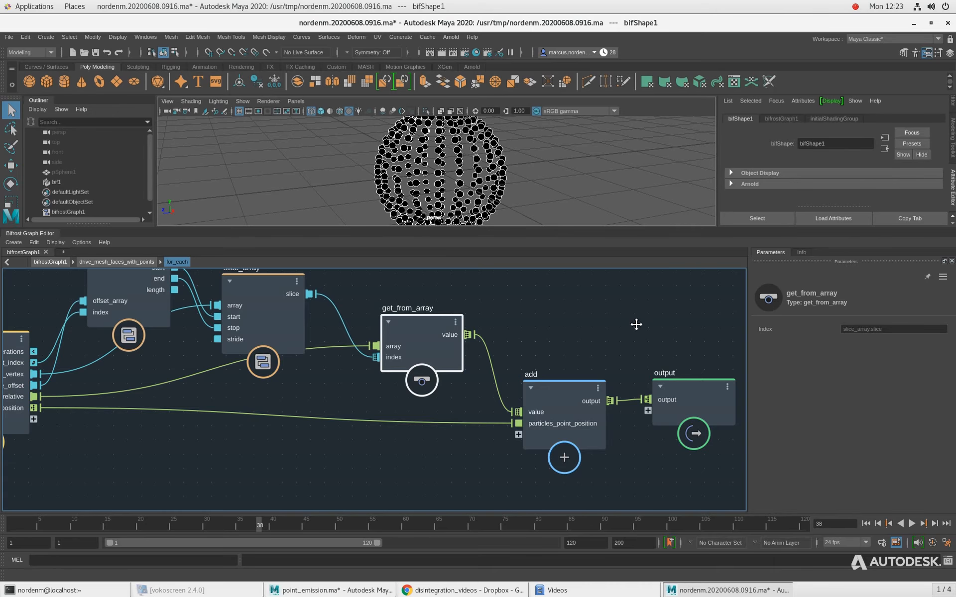
middle_click_drag(637, 324, 608, 327, "alt")
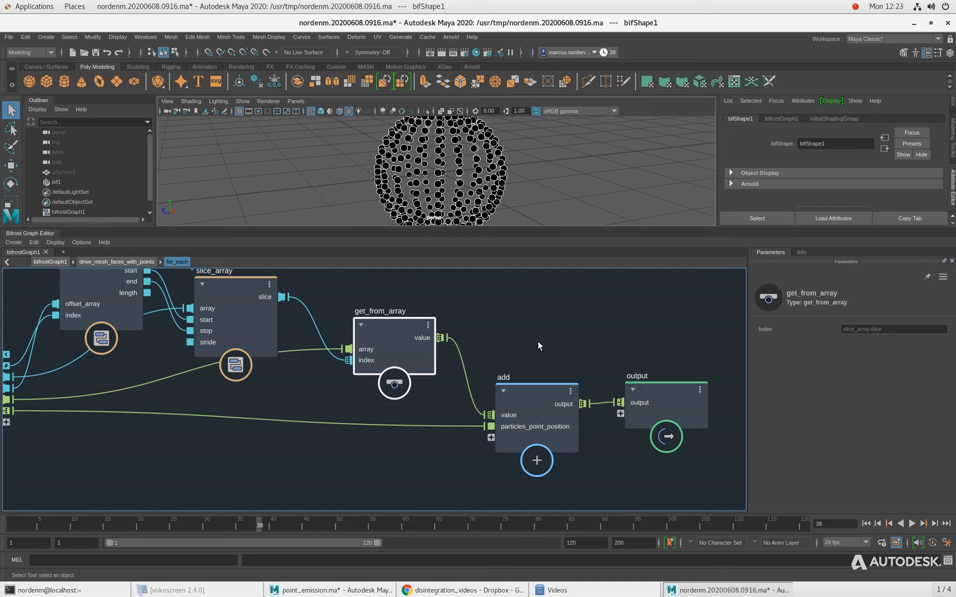
left_click_drag(542, 396, 538, 393)
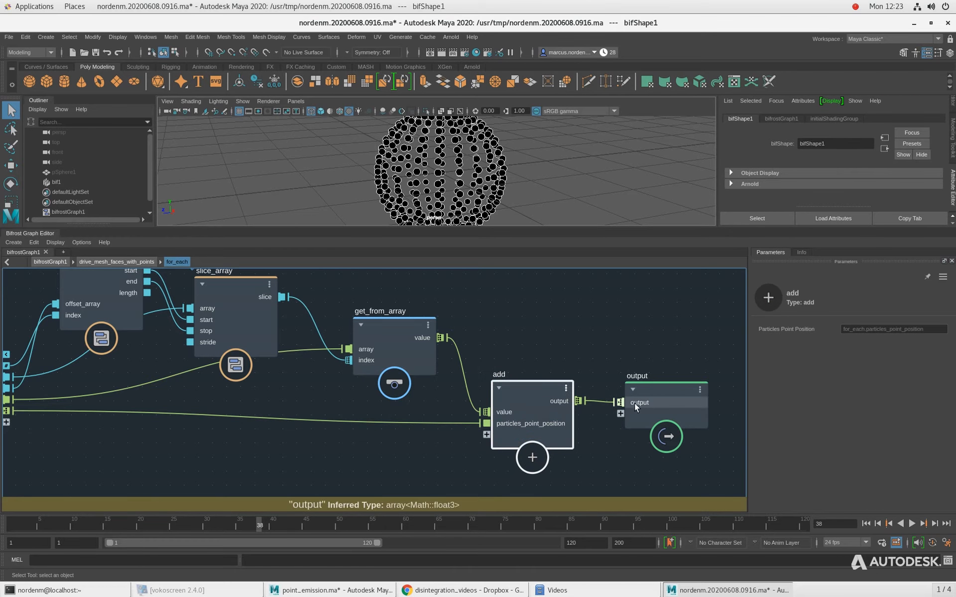
Go back up to the drive_mesh_faces_with_points compound, add a flatten_nested_array node and feed the for_each output into its nested_array
left_click(139, 262)
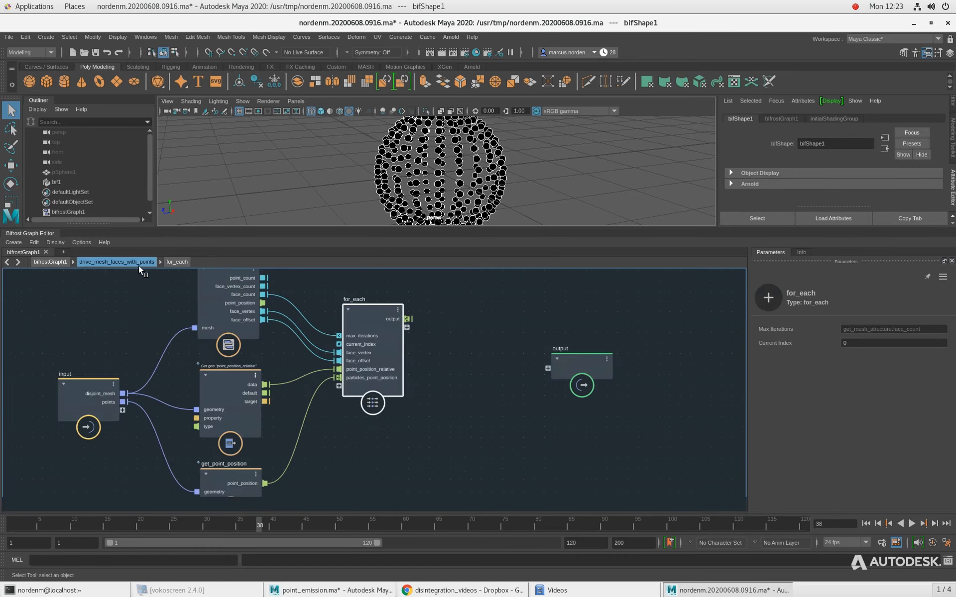
right_click_drag(407, 362, 429, 364, "alt")
middle_click_drag(442, 343, 450, 363, "alt")
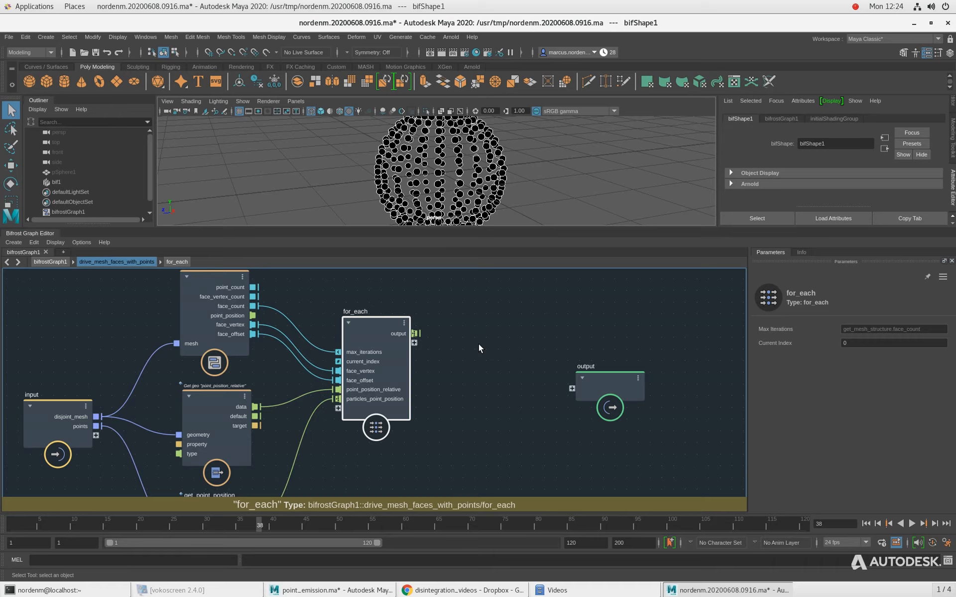
middle_click_drag(484, 317, 485, 332, "alt")
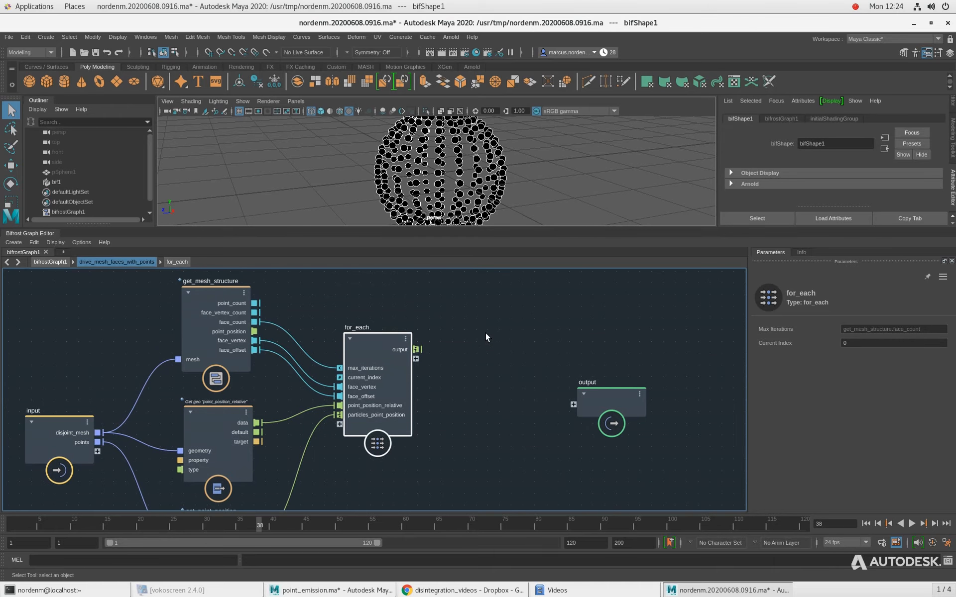
left_click(486, 334)
key("Tab")
type("nes")
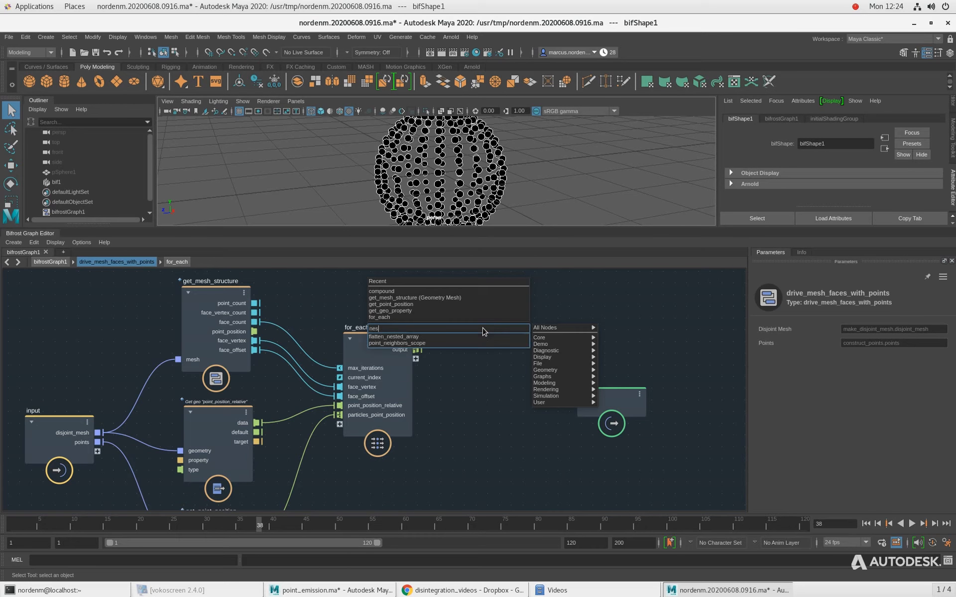
key("Down")
key("Return")
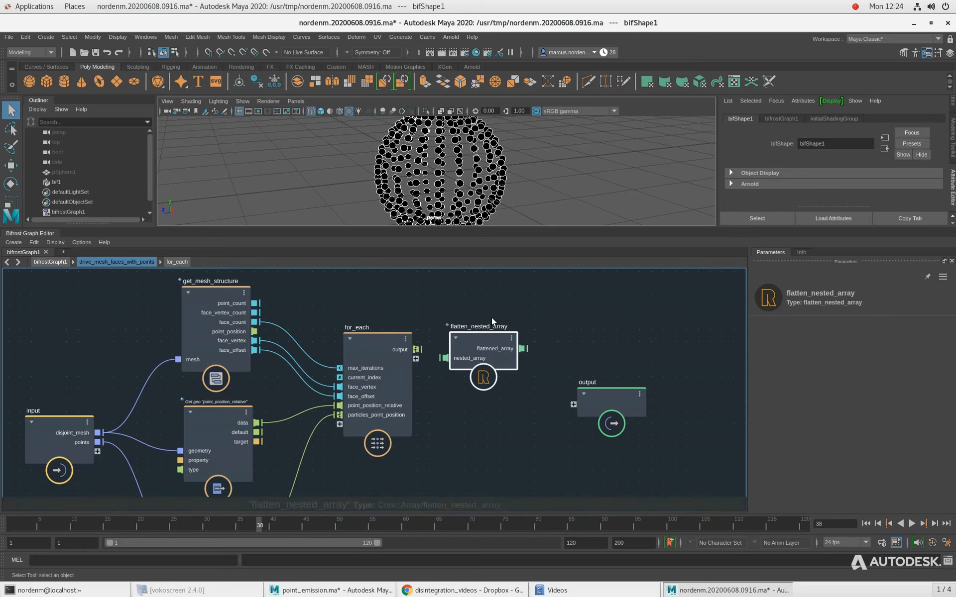
scroll(461, 336, "up", 2)
left_click_drag(410, 354, 472, 337)
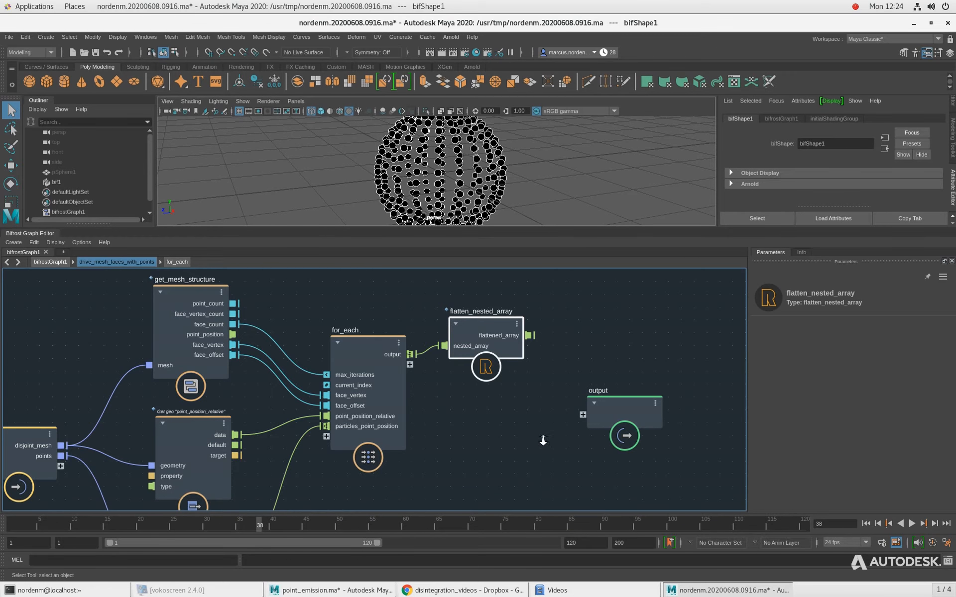
Reposition the flatten_nested_array node beside for_each and move the output node farther away to make room between them
scroll(541, 442, "down", 3)
middle_click_drag(505, 463, 438, 446)
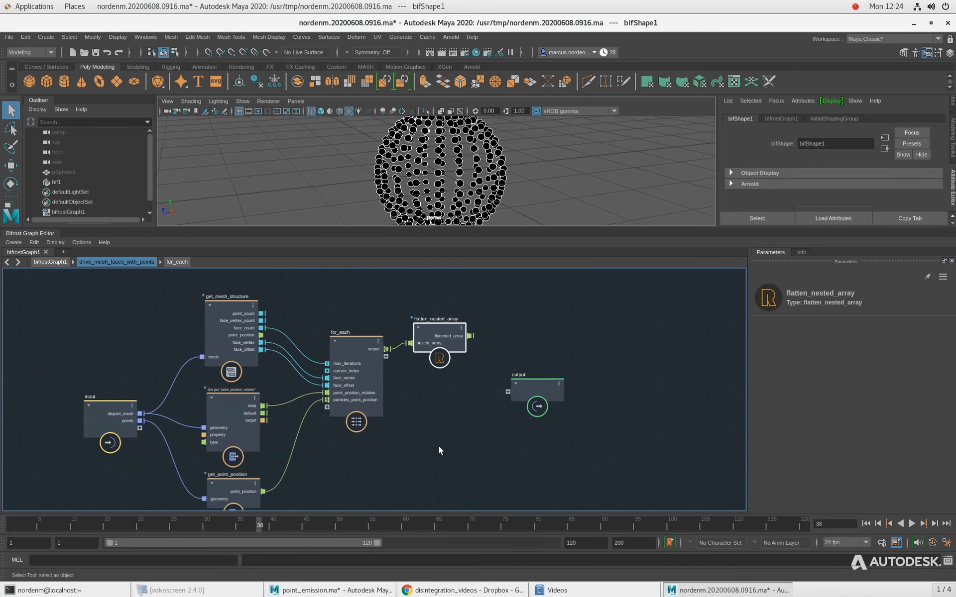
scroll(433, 446, "up", 2)
left_click_drag(426, 310, 429, 323)
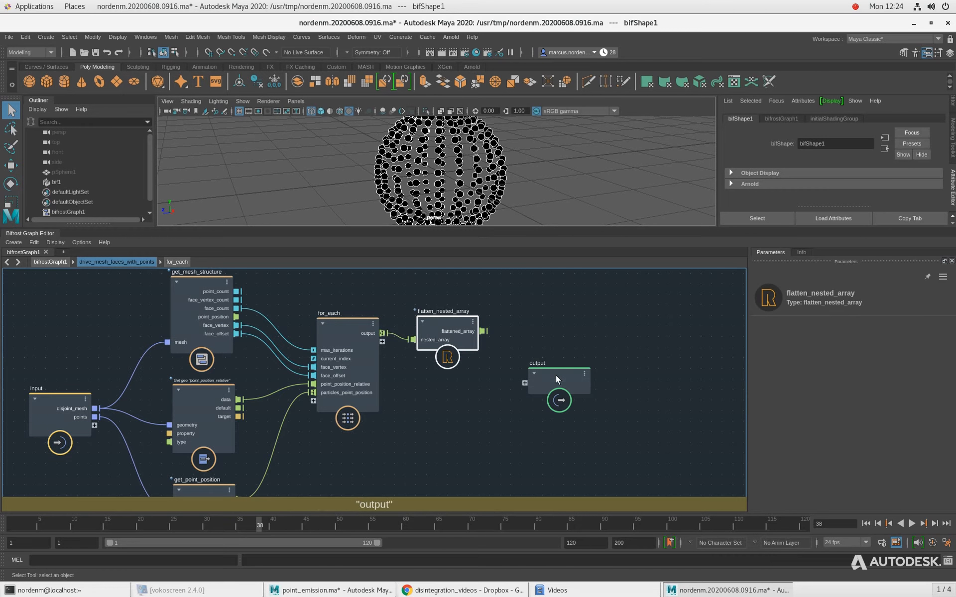
left_click_drag(555, 375, 595, 325)
middle_click_drag(457, 446, 479, 427)
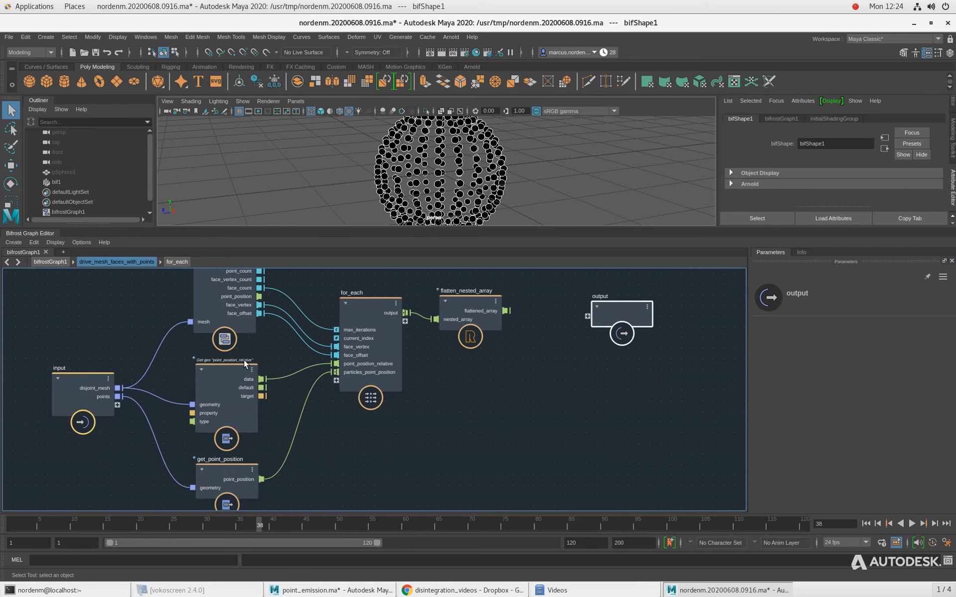
middle_click_drag(518, 392, 511, 442)
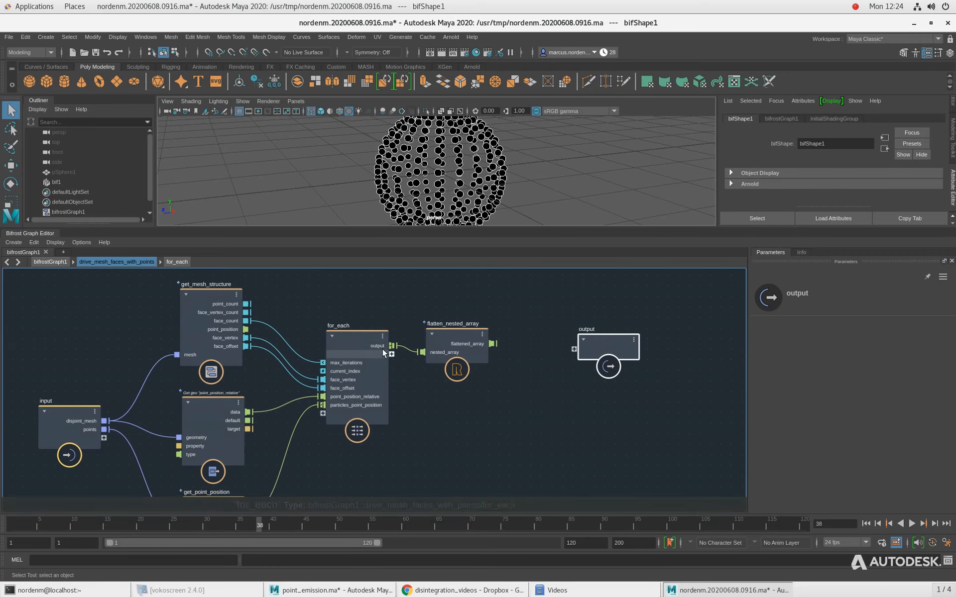
Add a set_point_position node to the drive_mesh_faces_with_points compound
left_click(453, 458)
key("Tab")
type("set_poin")
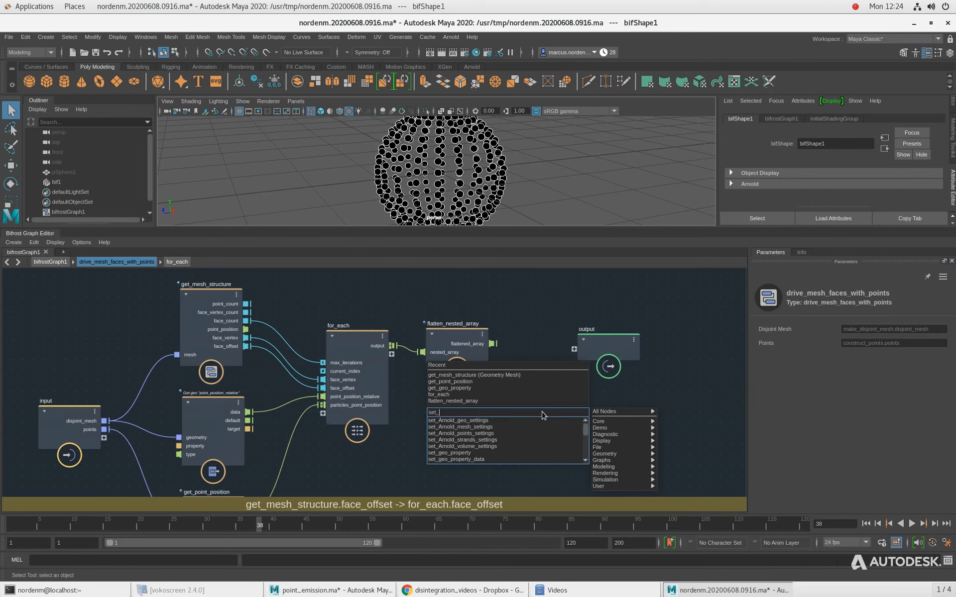
key("Down")
key("Down")
key("Down")
key("Down")
key("Return")
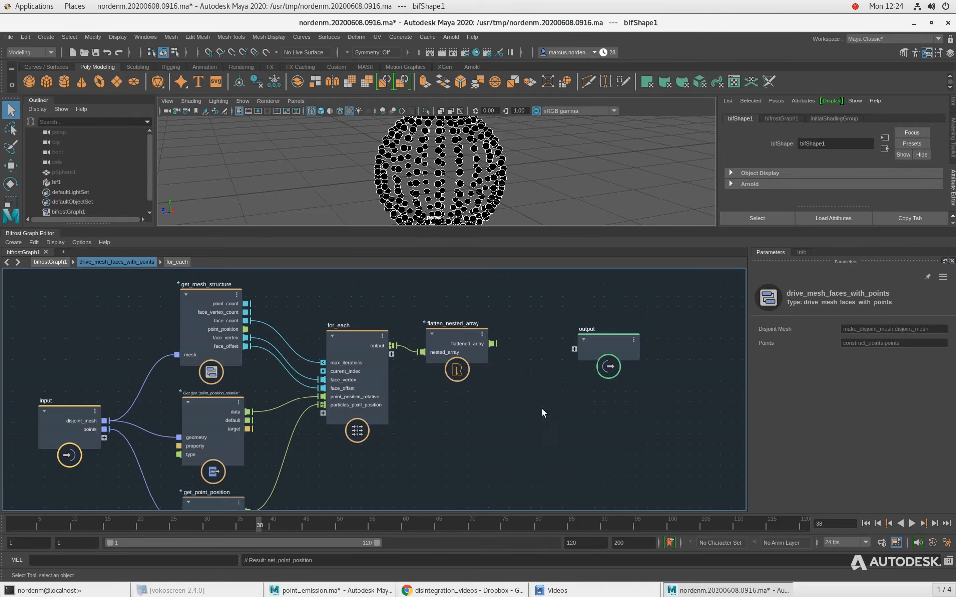
Place set_point_position before the output node, connecting flattened_array to its positions and the input's disjoint_mesh to its geometry
left_click_drag(555, 419, 691, 354)
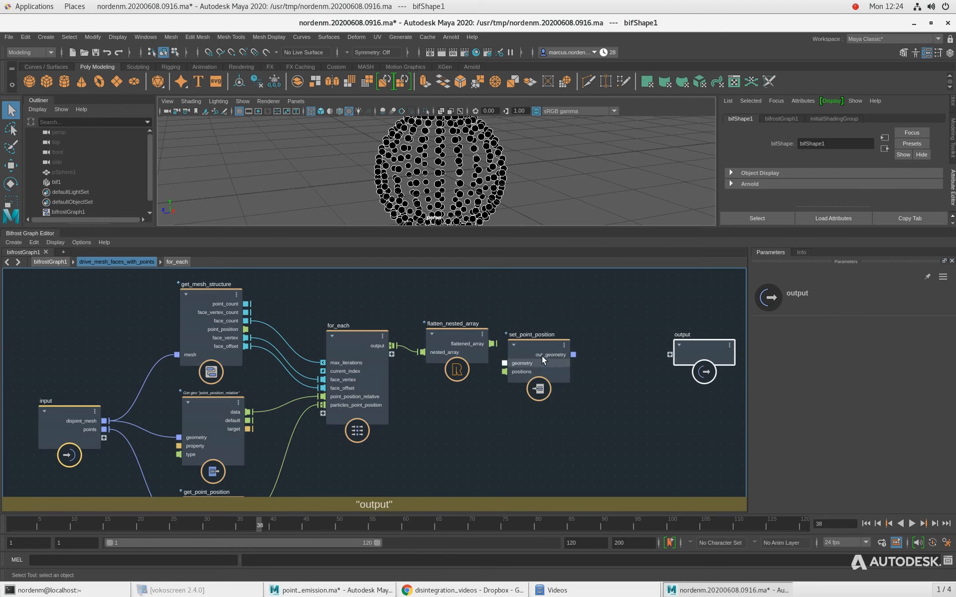
left_click_drag(541, 356, 577, 326)
left_click_drag(492, 344, 539, 343)
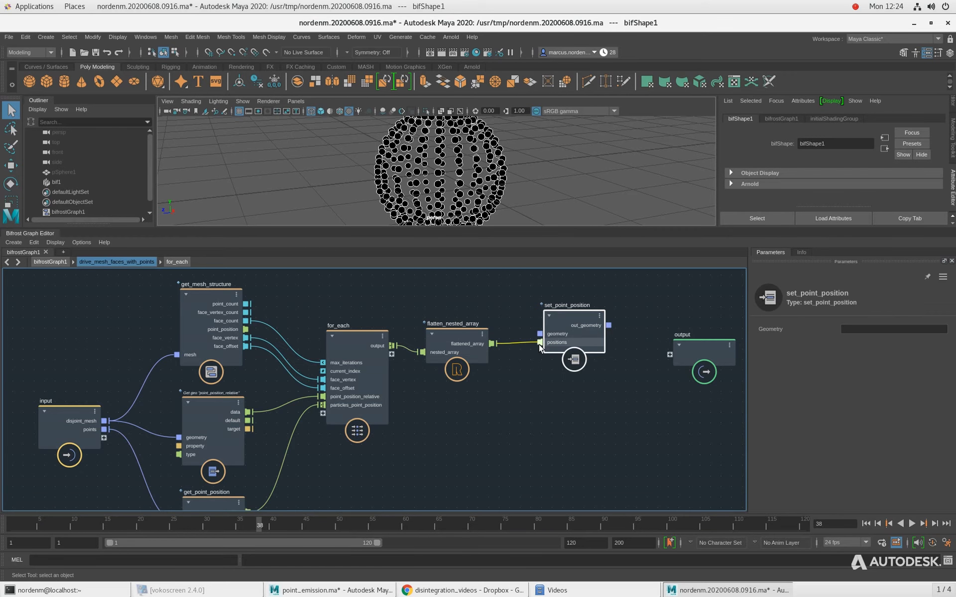
key("a")
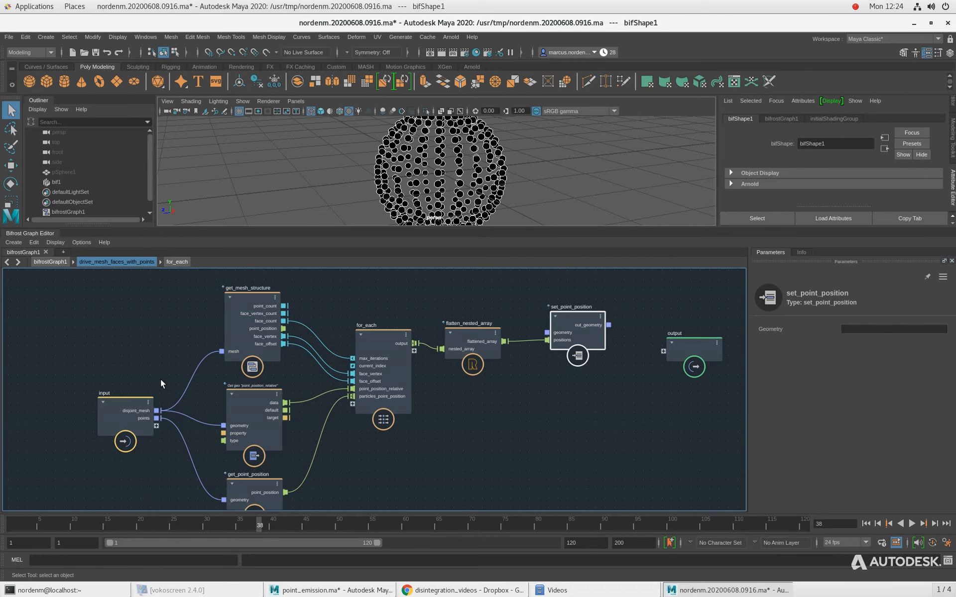
left_click_drag(111, 423, 547, 332)
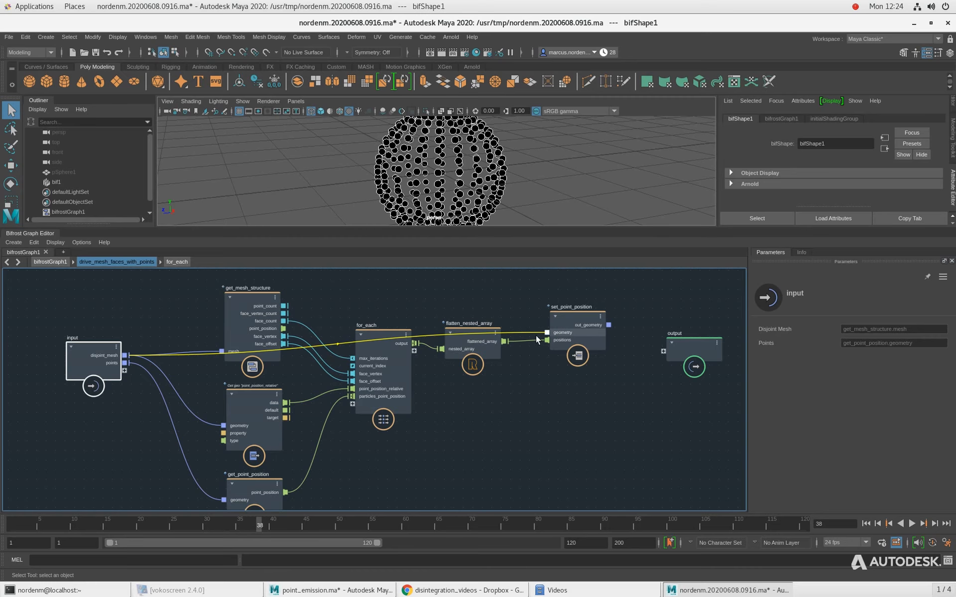
Rearrange the nodes so the disjoint_mesh wire to set_point_position runs straight above the mesh structure, property and for_each nodes
left_click_drag(77, 352, 84, 319)
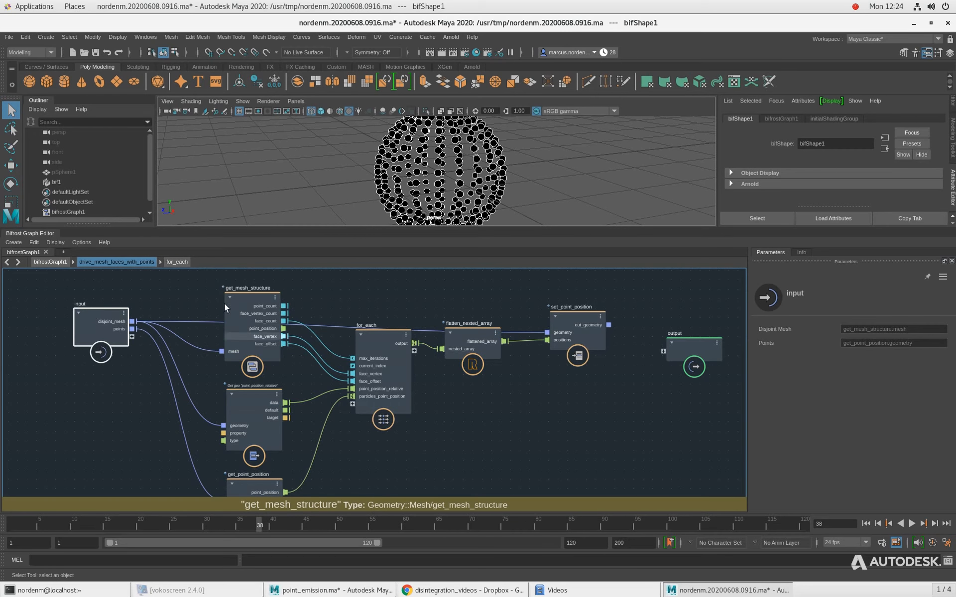
left_click_drag(237, 276, 489, 491)
left_click_drag(475, 333, 474, 395)
left_click(556, 394)
left_click(571, 336)
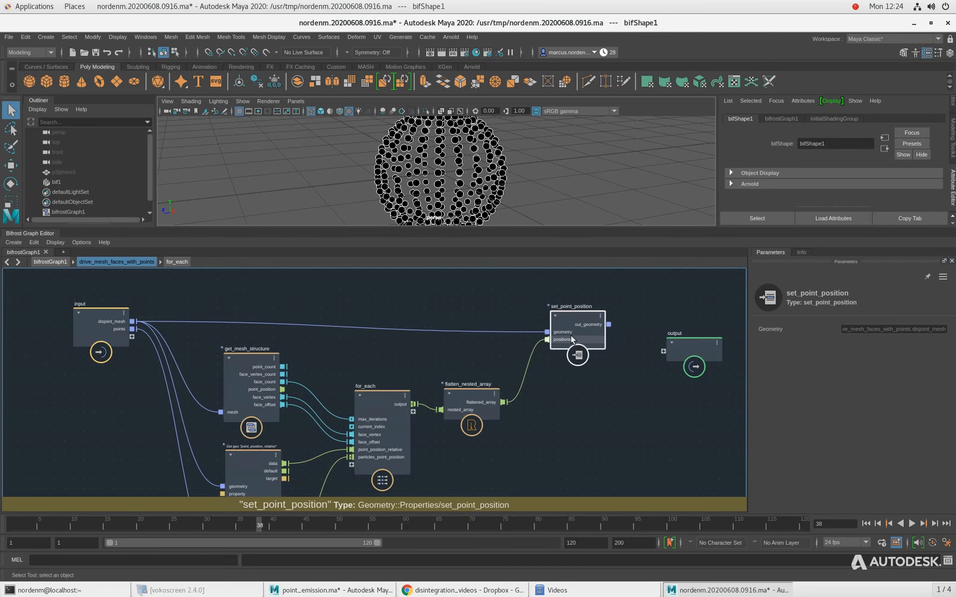
left_click_drag(570, 335, 567, 316)
left_click_drag(128, 328, 128, 318)
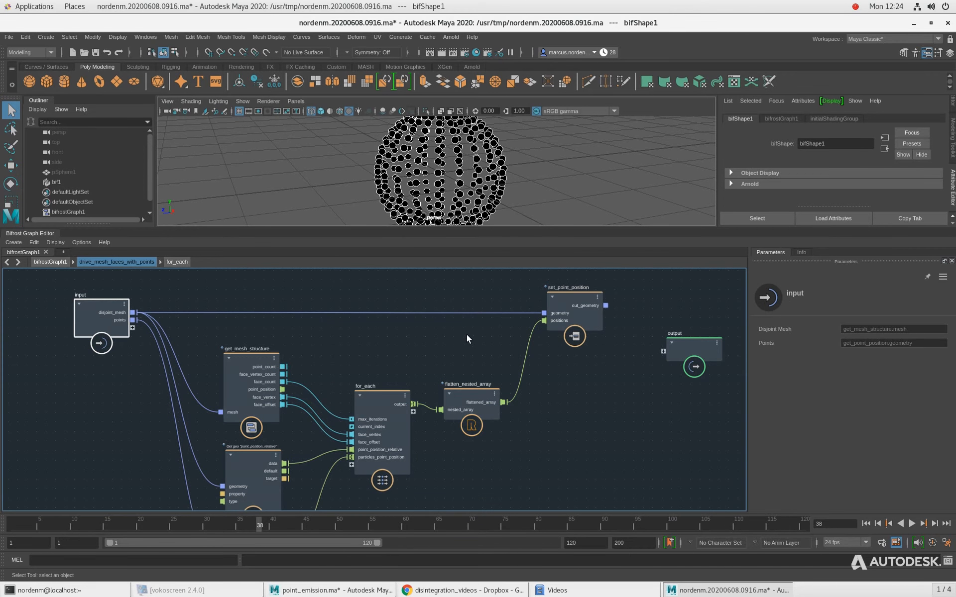
middle_click_drag(450, 381, 451, 360)
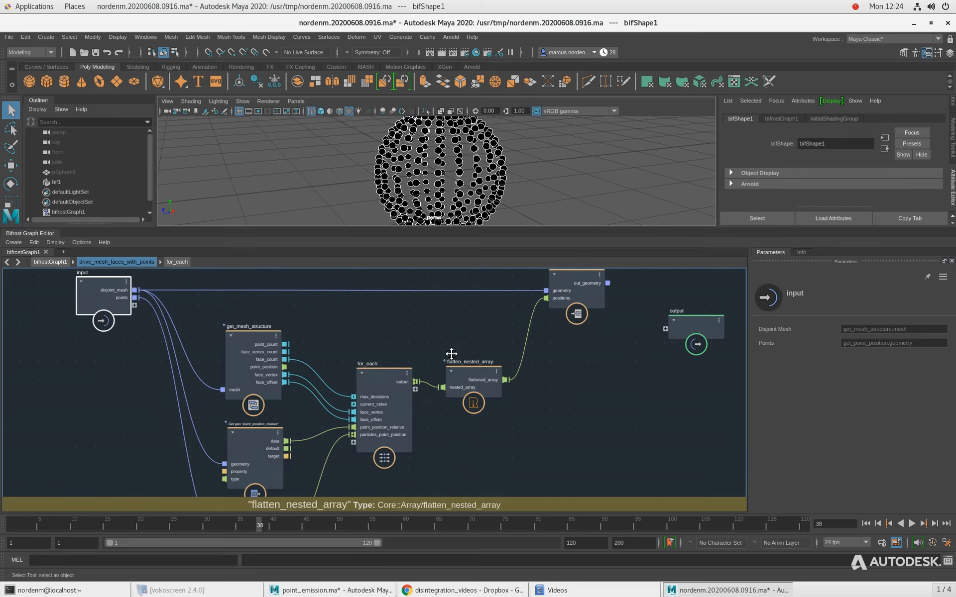
middle_click_drag(450, 463, 455, 437)
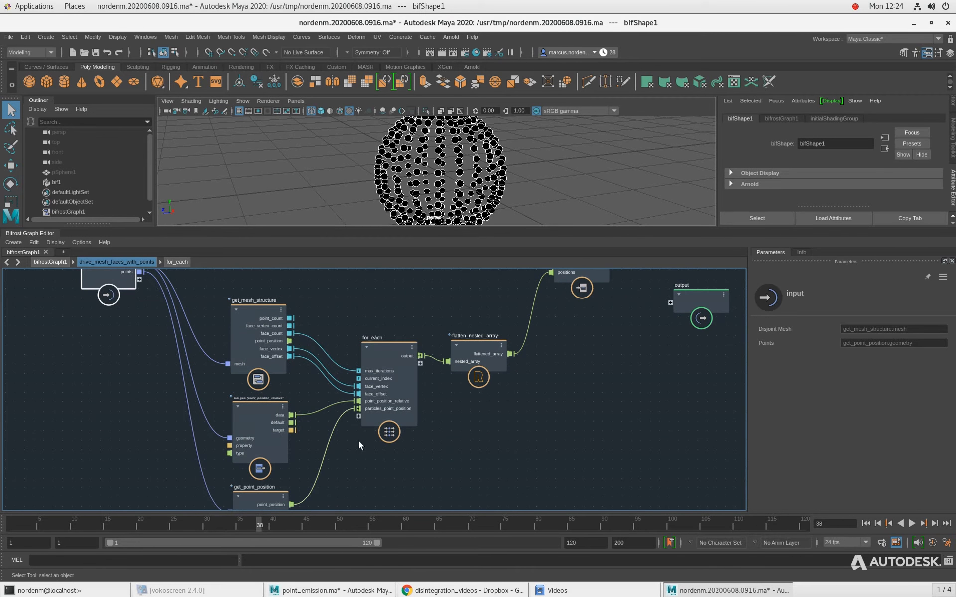
middle_click_drag(464, 395, 451, 429)
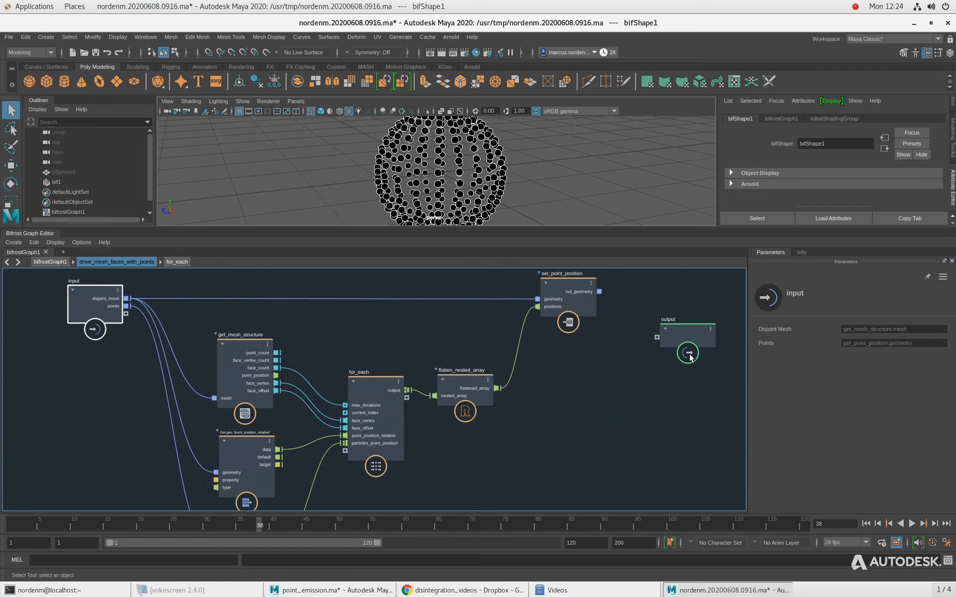
Connect set_point_position's out_geometry to the compound's output node and return to the top-level bifrostGraph1
left_click_drag(693, 350, 679, 312)
left_click_drag(622, 297, 678, 297)
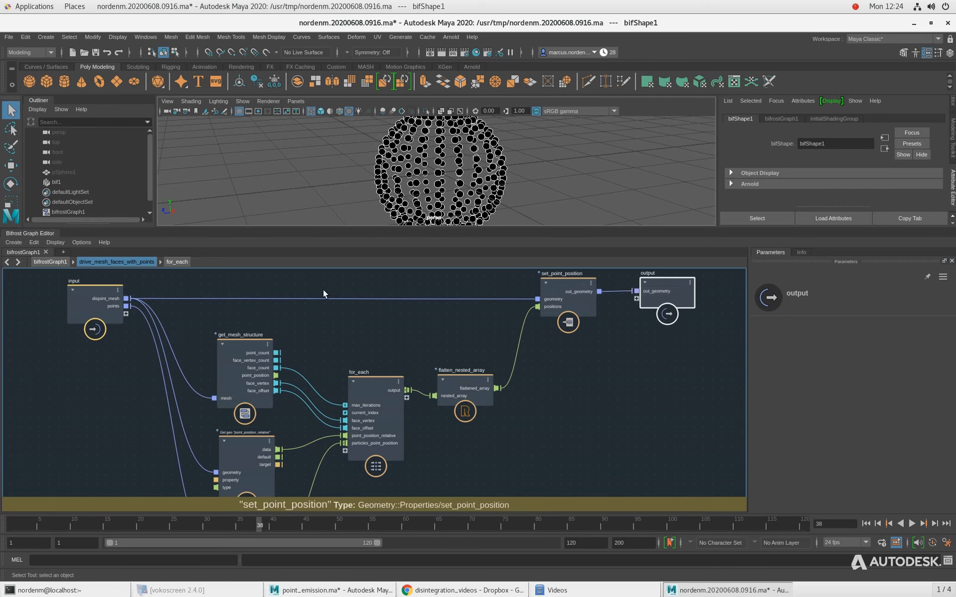
left_click(63, 262)
Space out the drive_mesh_faces_with_points, point_scope_3rev, output and get_point_position nodes in the top-level graph
left_click_drag(311, 353, 299, 350)
left_click_drag(252, 429, 258, 462)
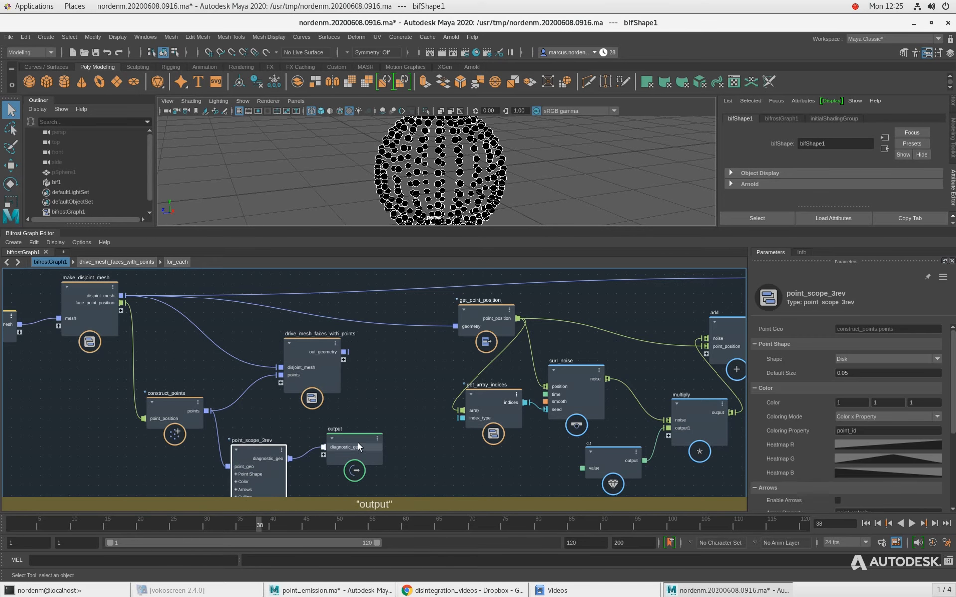
left_click_drag(357, 443, 386, 468)
left_click_drag(323, 368, 300, 365)
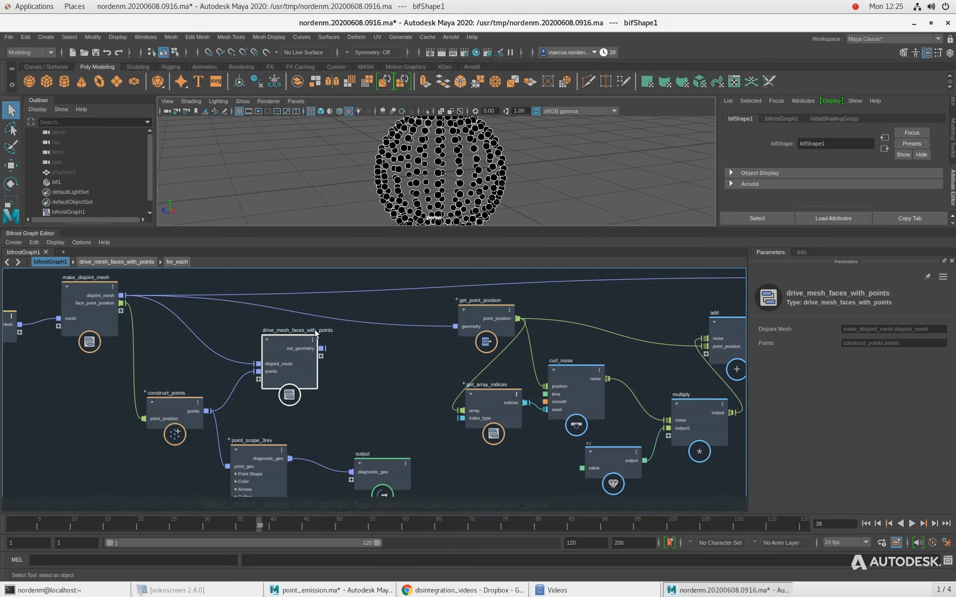
middle_click_drag(384, 352, 261, 357)
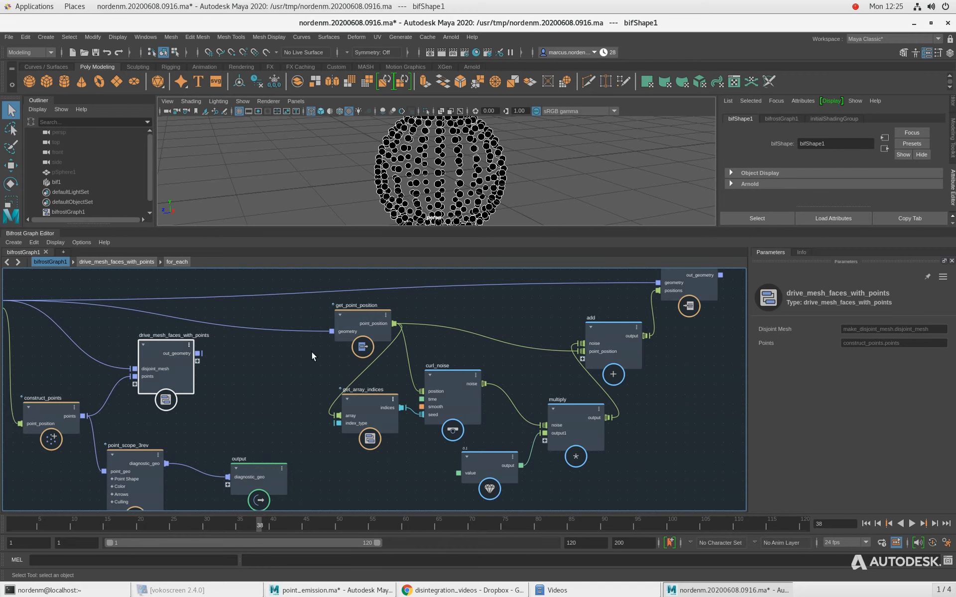
left_click(276, 336)
middle_click_drag(453, 313, 429, 331)
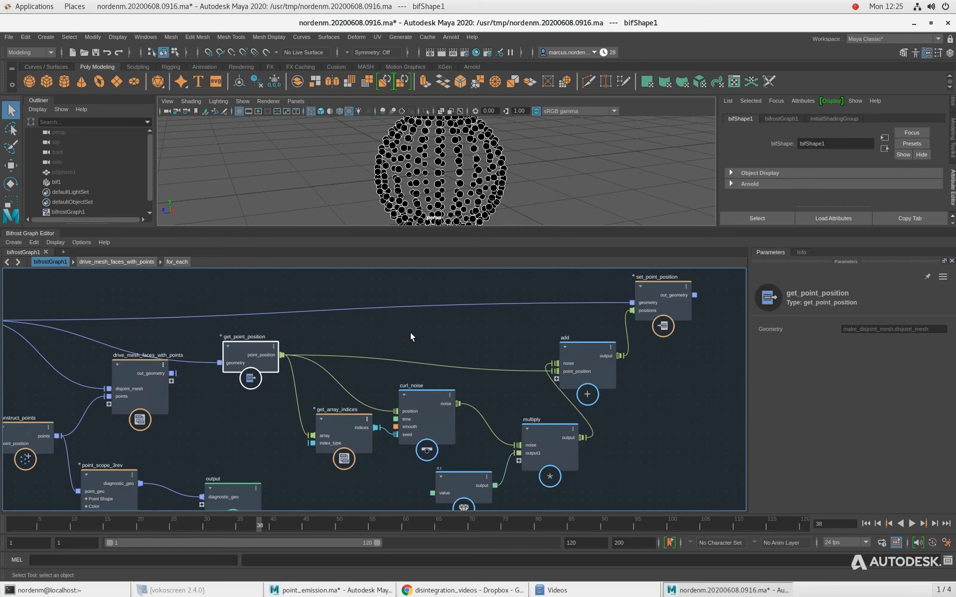
left_click(342, 421)
middle_click_drag(350, 335, 397, 330)
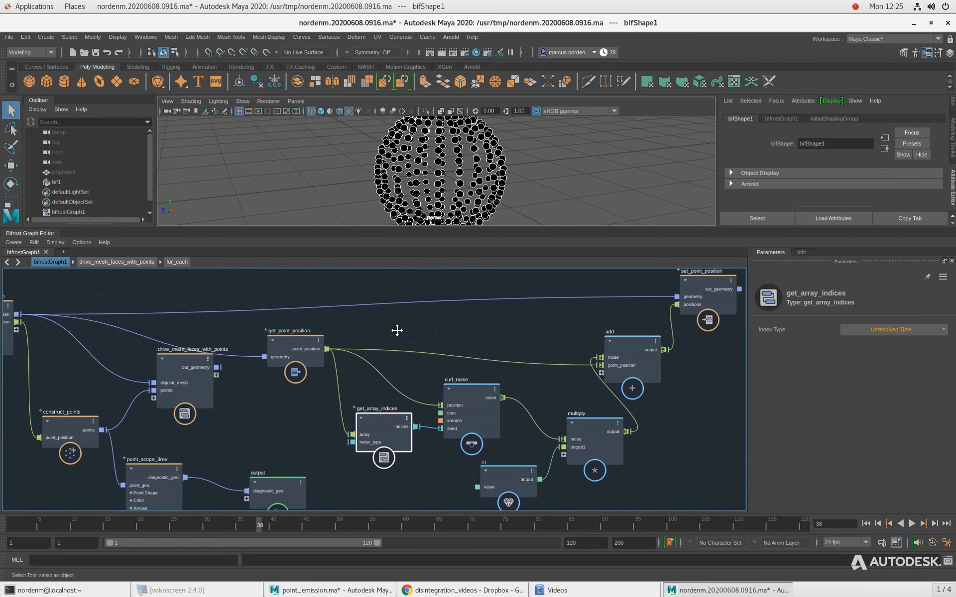
left_click_drag(182, 373, 233, 403)
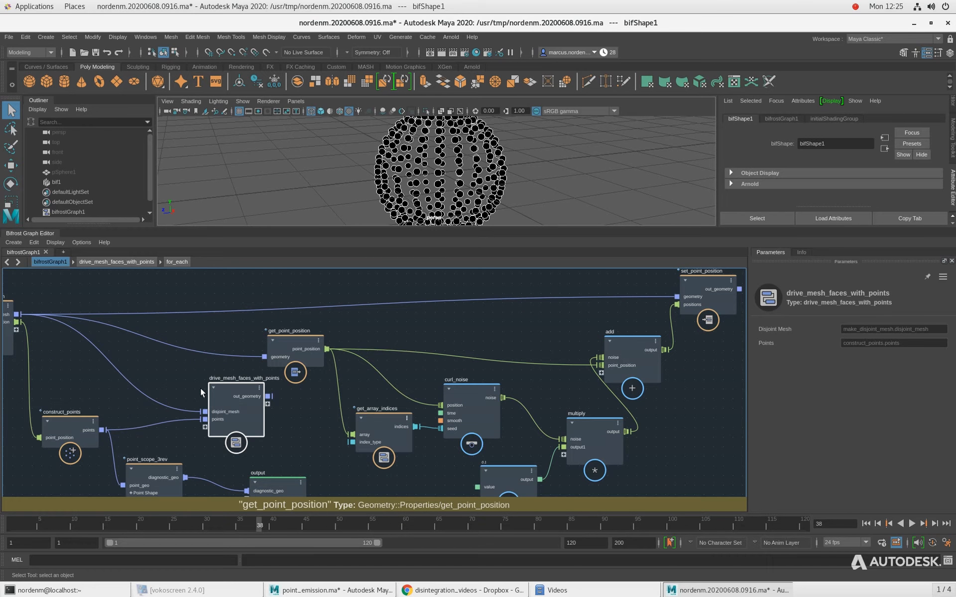
Delete the get_array_indices node and the leftover connection from point_position to curl_noise's seed
middle_click_drag(76, 385, 106, 385)
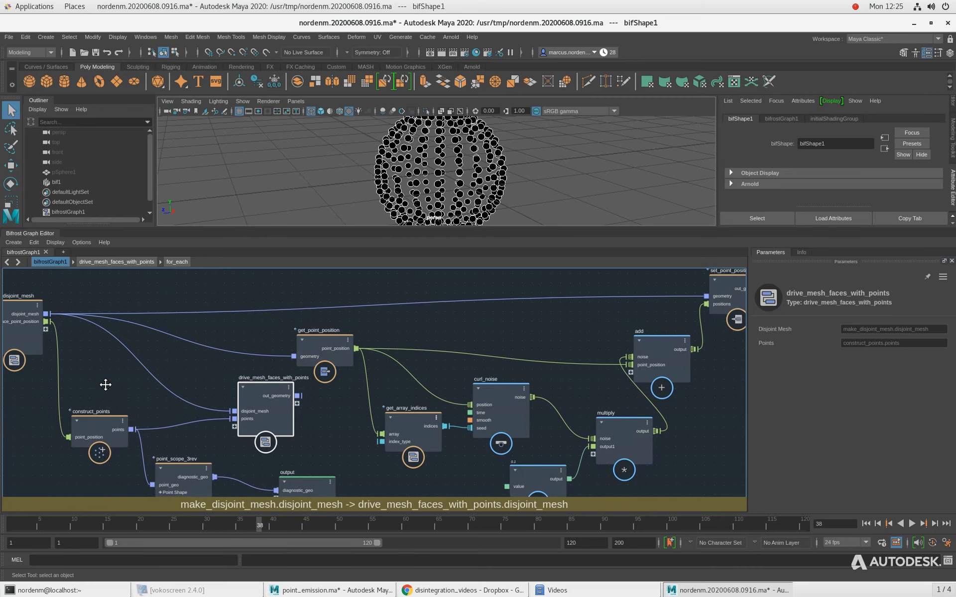
middle_click_drag(126, 308, 151, 311)
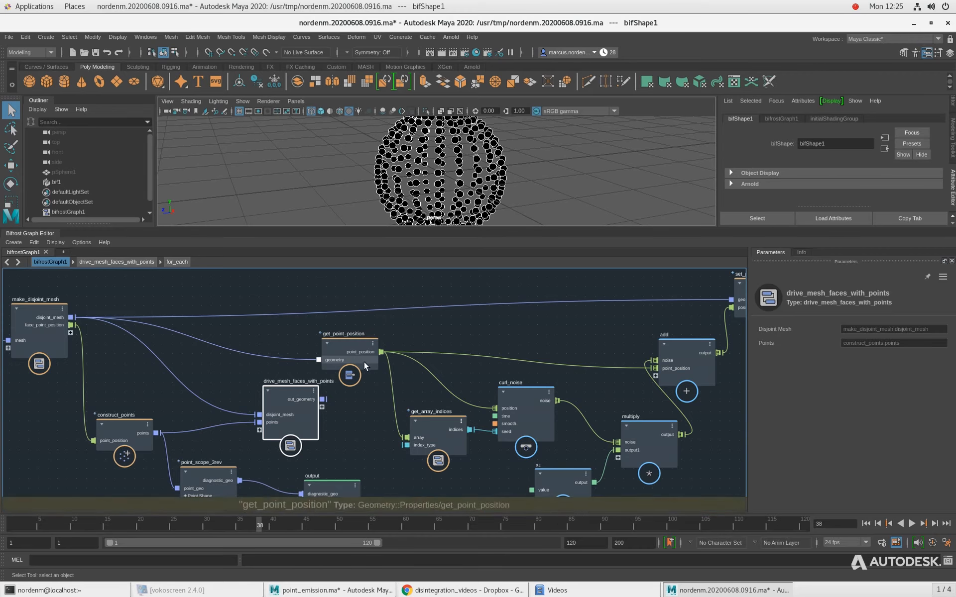
middle_click_drag(414, 463, 418, 435)
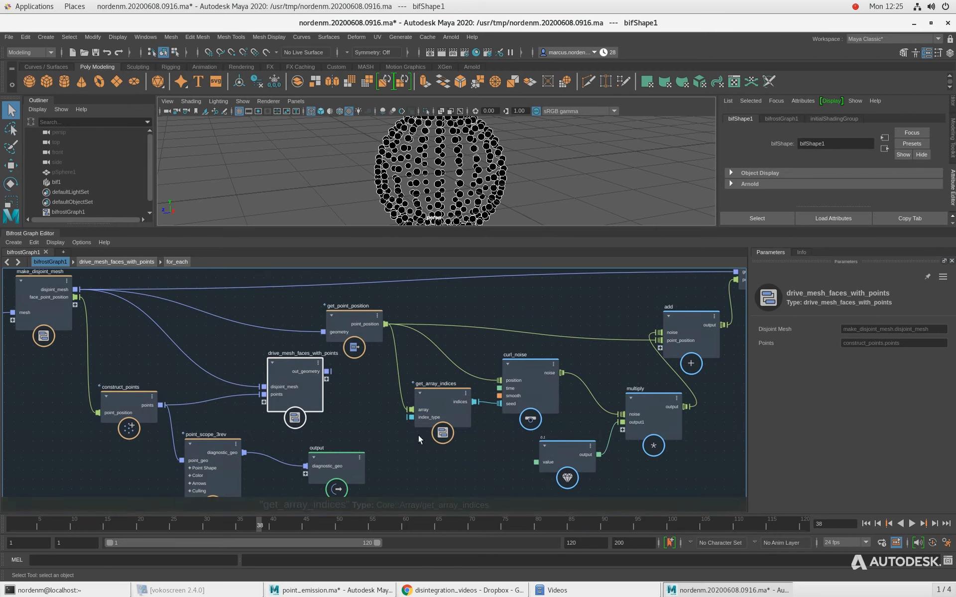
left_click(443, 402)
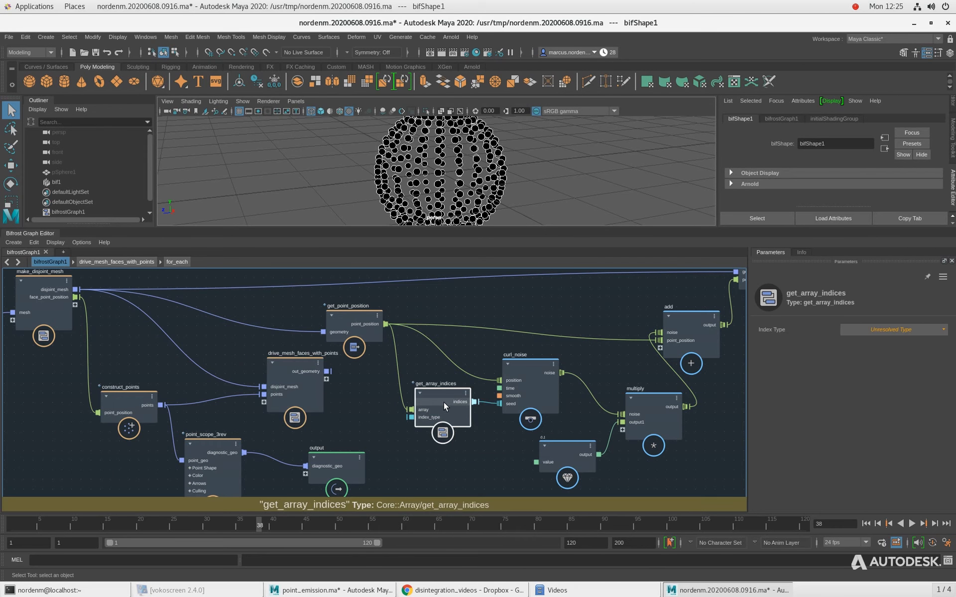
left_click_drag(443, 402, 441, 416)
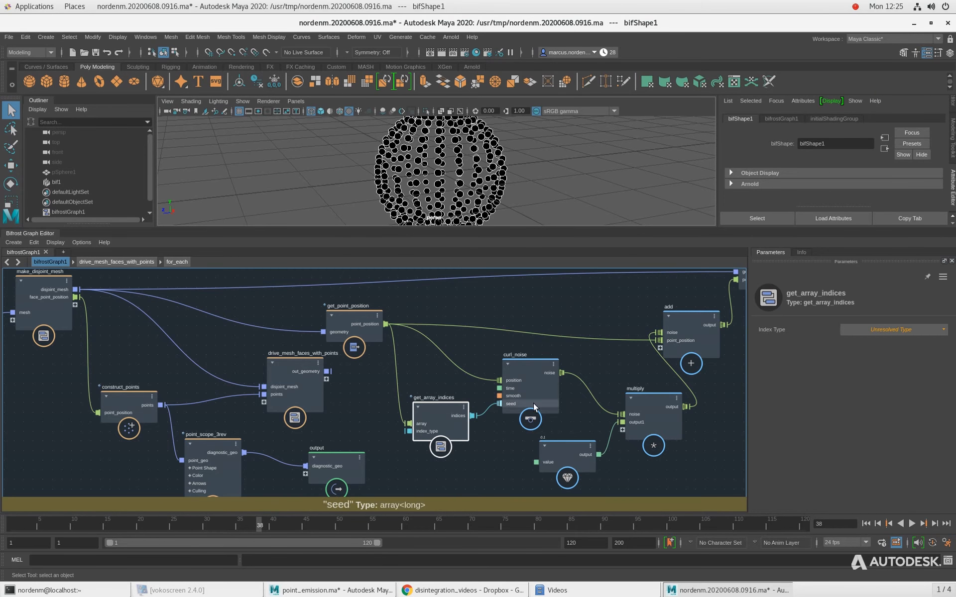
key("Delete")
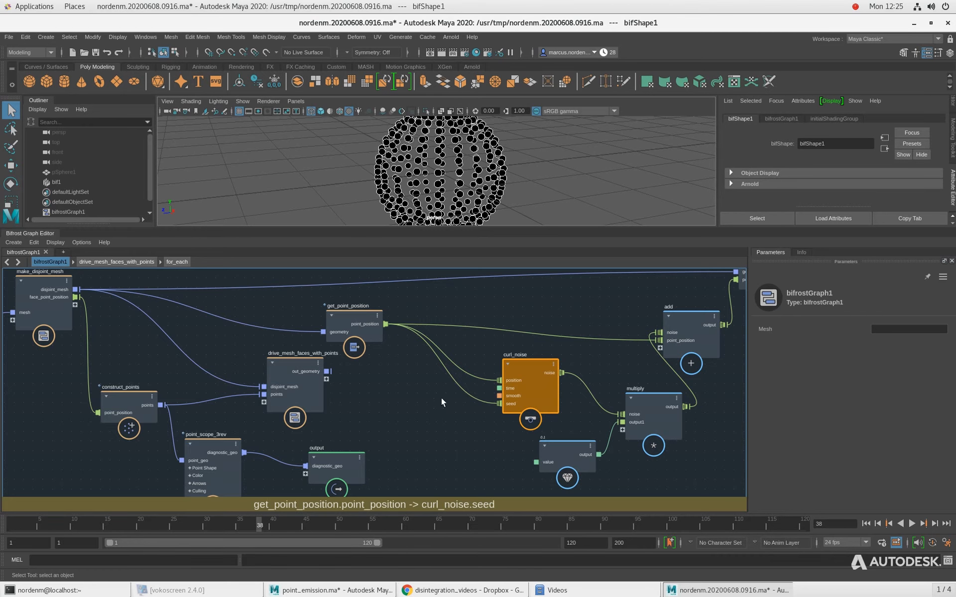
left_click(468, 396)
key("Delete")
Move curl_noise and get_point_position closer to make_disjoint_mesh, and place drive_mesh_faces_with_points below get_point_position
left_click_drag(530, 370, 501, 362)
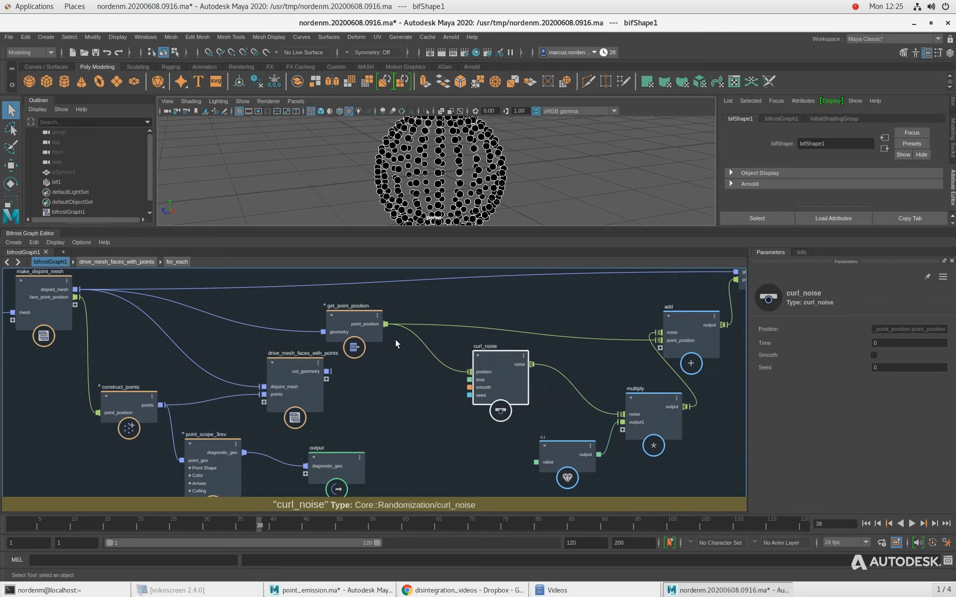
left_click_drag(358, 324, 348, 319)
left_click_drag(514, 377, 488, 362)
left_click_drag(306, 370, 343, 380)
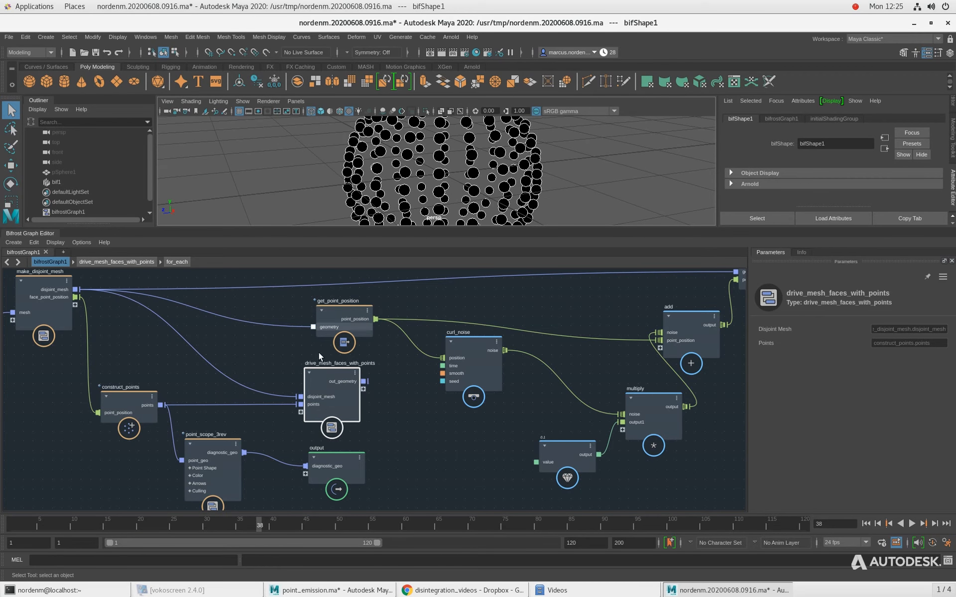
left_click(325, 317)
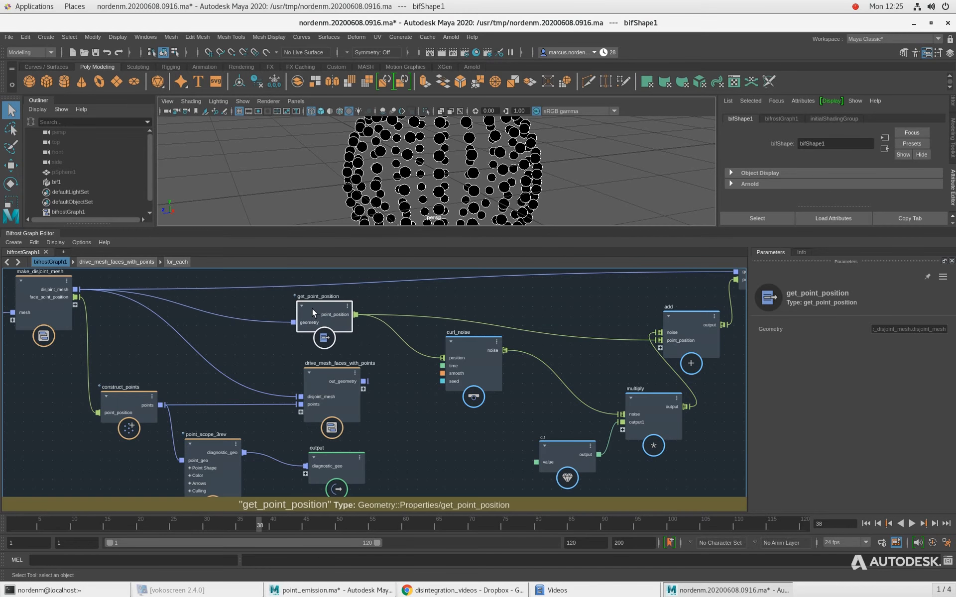
Raise construct_points slightly and connect its points output to get_point_position's geometry in place of the disjoint mesh
middle_click_drag(139, 365, 168, 357)
left_click_drag(133, 387, 112, 379)
left_click_drag(170, 388, 312, 310)
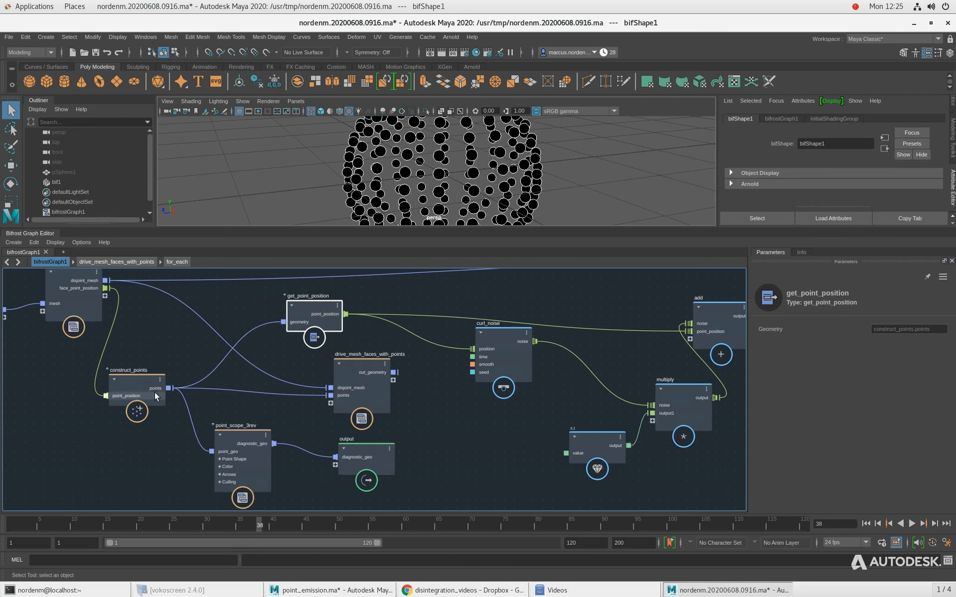
Pull the multiply, 0.1 value and add nodes closer to curl_noise and adjust get_point_position's placement
middle_click_drag(415, 396, 363, 403, "alt")
left_click_drag(466, 361, 463, 368)
left_click_drag(257, 320, 289, 315)
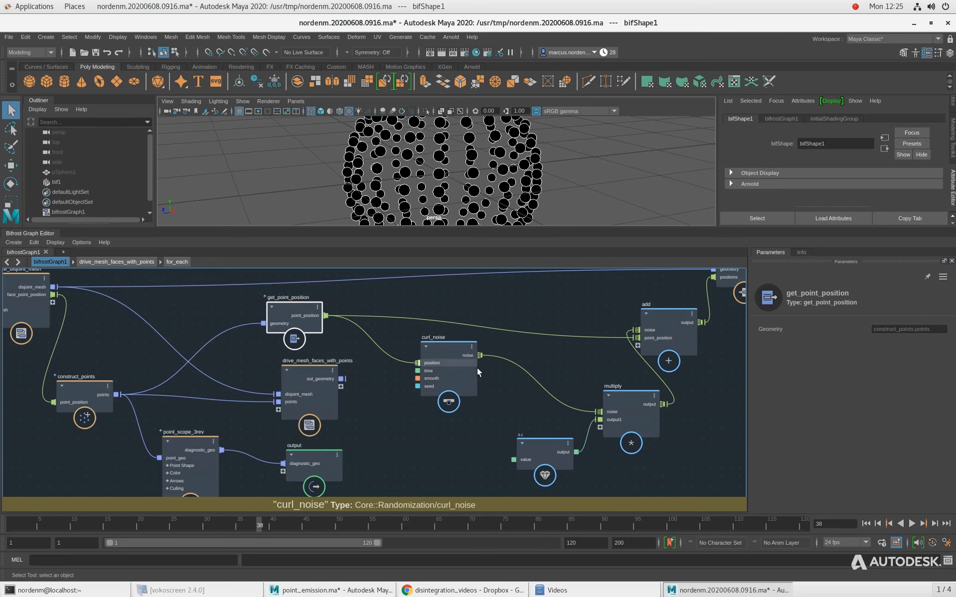
left_click_drag(611, 431, 533, 434)
left_click(587, 378)
left_click_drag(662, 324, 585, 310)
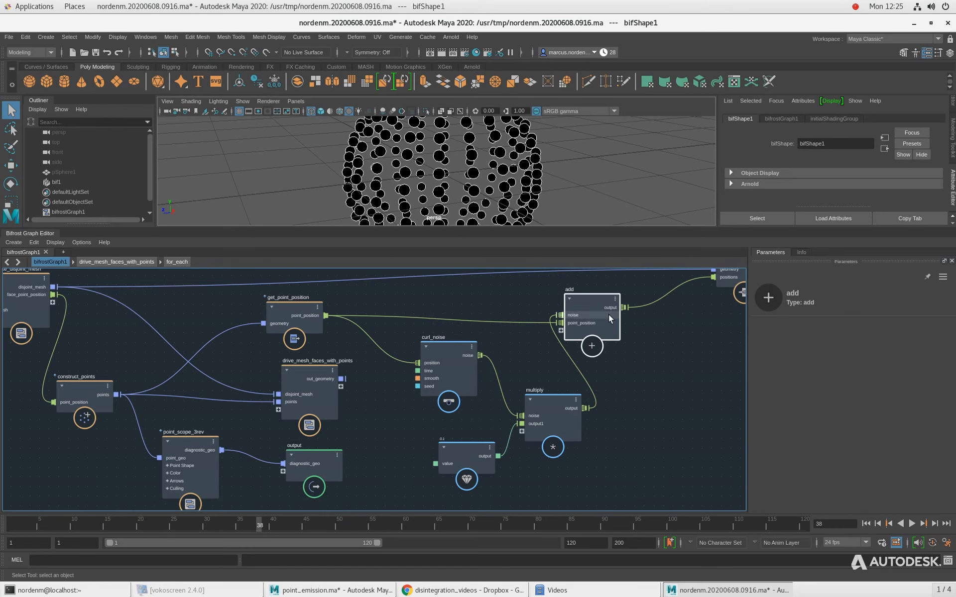
Move set_point_position close to the add node and connect construct_points' points to its geometry input
middle_click_drag(459, 390, 391, 395, "alt")
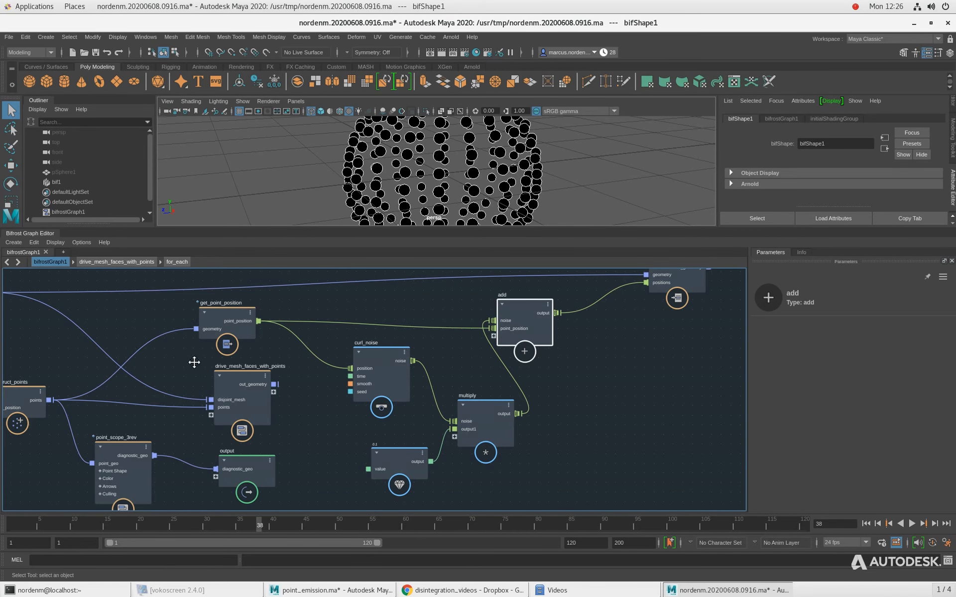
middle_click_drag(192, 363, 214, 364)
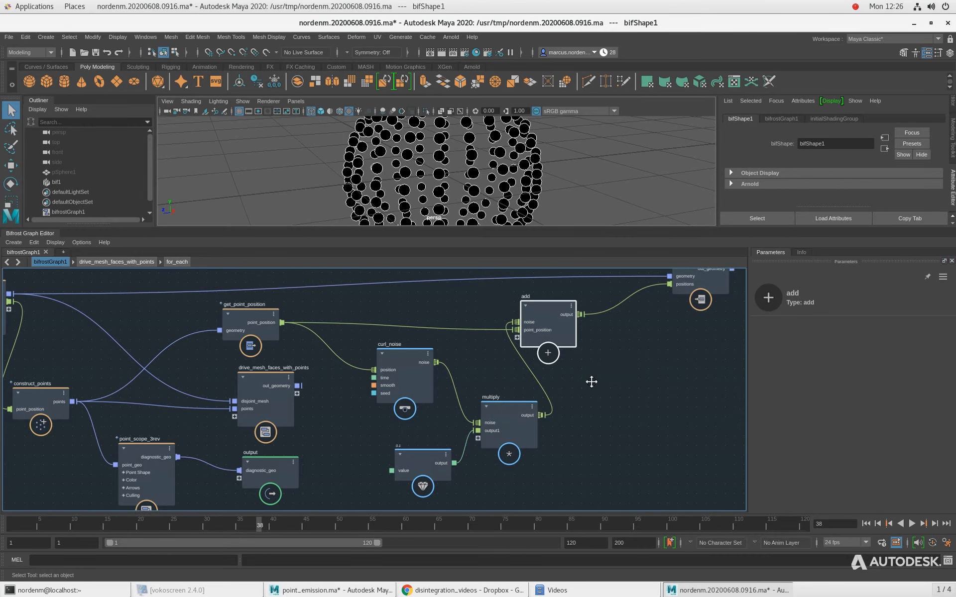
middle_click_drag(591, 382, 491, 414)
left_click_drag(600, 307, 557, 312)
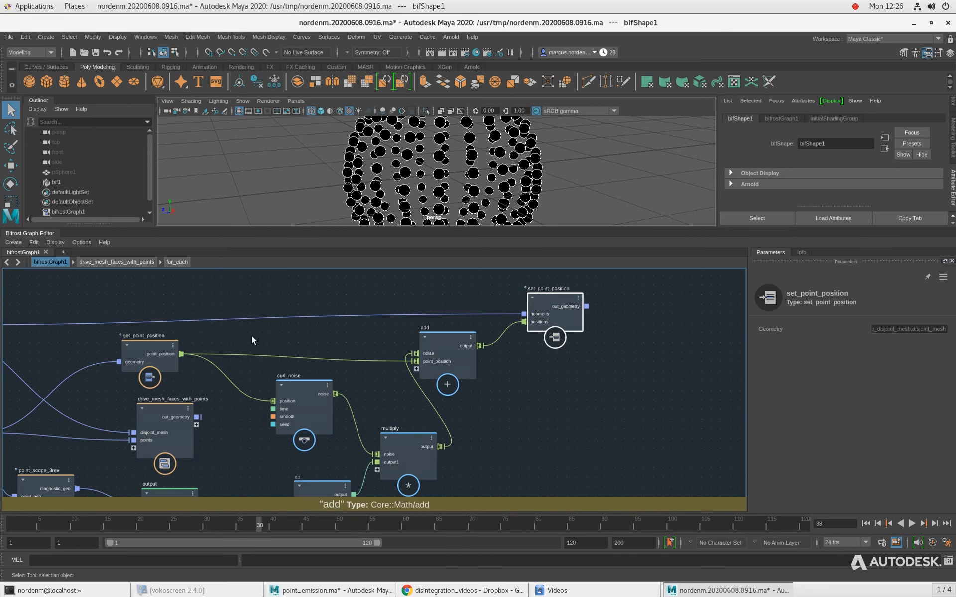
middle_click_drag(252, 335, 478, 324)
left_click_drag(202, 423, 542, 323)
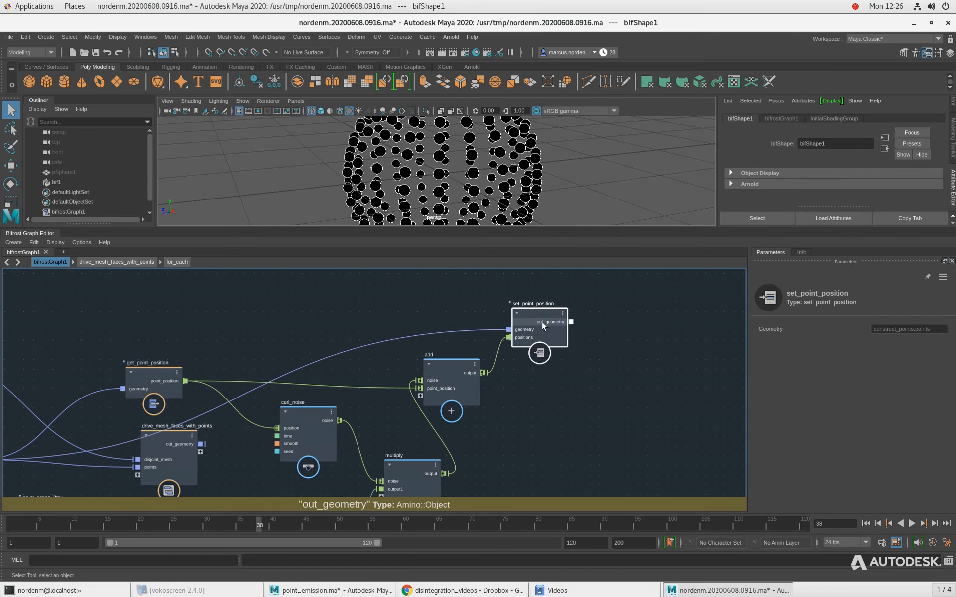
Move drive_mesh_faces_with_points to the far end of the graph, past the add and set_point_position nodes
middle_click_drag(427, 403, 504, 319)
scroll(349, 426, "down", 1)
left_click_drag(263, 373, 652, 395)
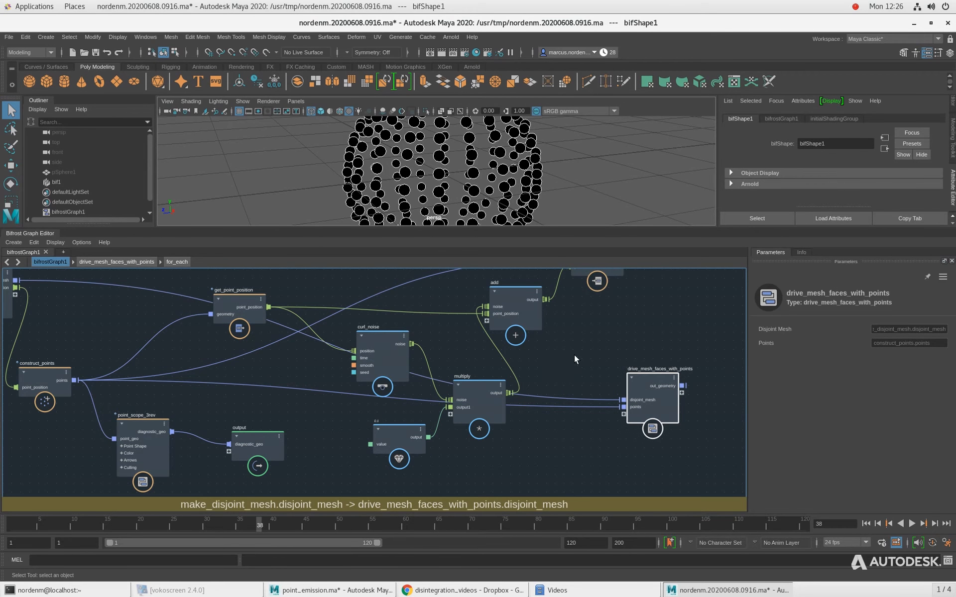
middle_click_drag(574, 355, 480, 420)
left_click_drag(569, 435, 638, 393)
left_click_drag(504, 318, 500, 324)
middle_click_drag(497, 472, 564, 384, "alt")
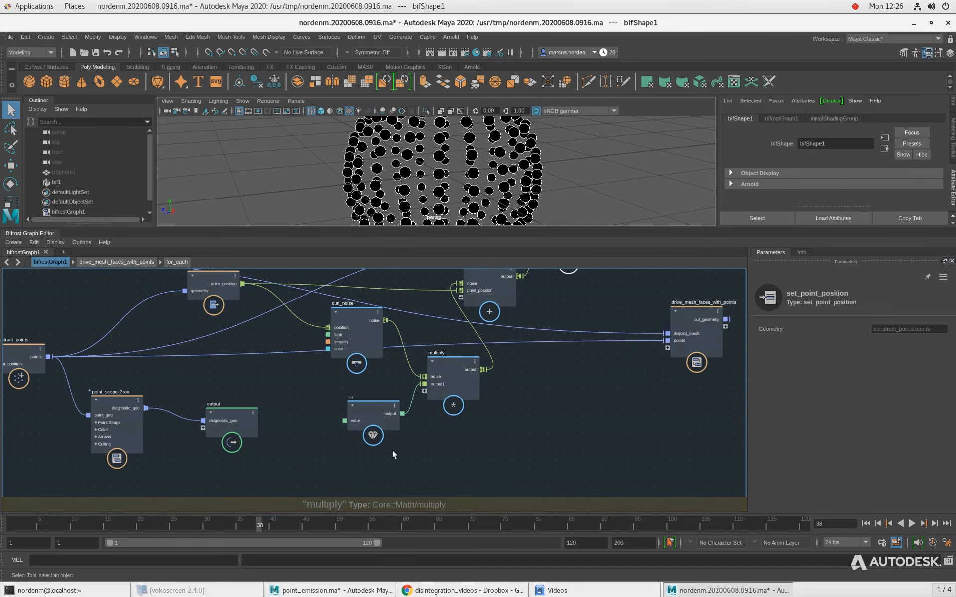
Move point_scope_3rev and the output node to the far end of the graph, past set_point_position
left_click_drag(223, 421, 620, 420)
left_click_drag(105, 432, 499, 442)
middle_click_drag(606, 378, 435, 423, "alt")
left_click_drag(483, 486, 485, 488)
left_click_drag(345, 429, 484, 470)
left_click_drag(338, 461, 533, 264)
middle_click_drag(470, 355, 451, 459, "alt")
left_click_drag(387, 382, 384, 364)
left_click_drag(518, 381, 516, 317)
Connect set_point_position's out_geometry to point_scope_3rev's point_geo and inspect the points in the viewport
left_click(465, 379)
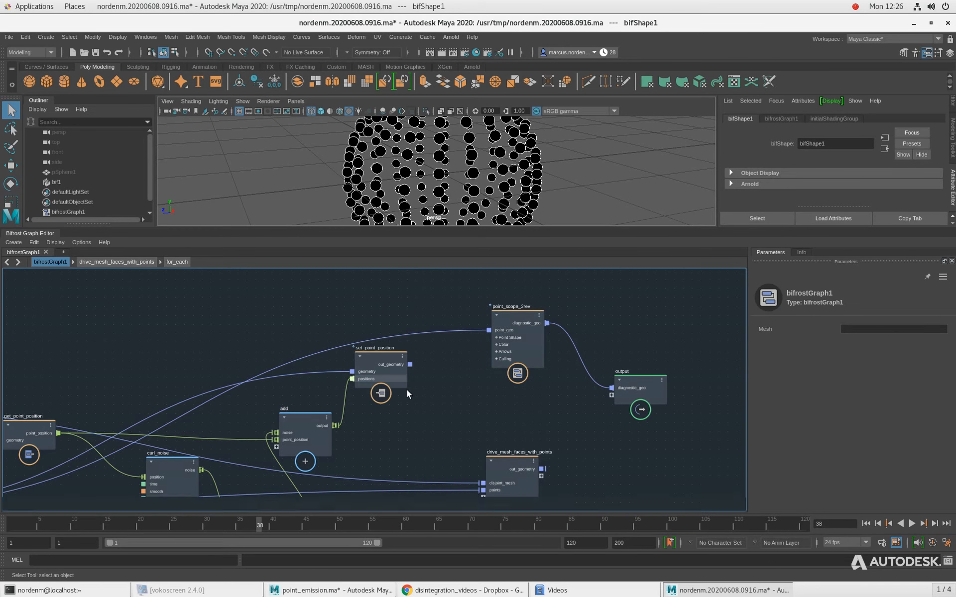
left_click_drag(411, 364, 489, 330)
left_click_drag(452, 173, 445, 174, "alt")
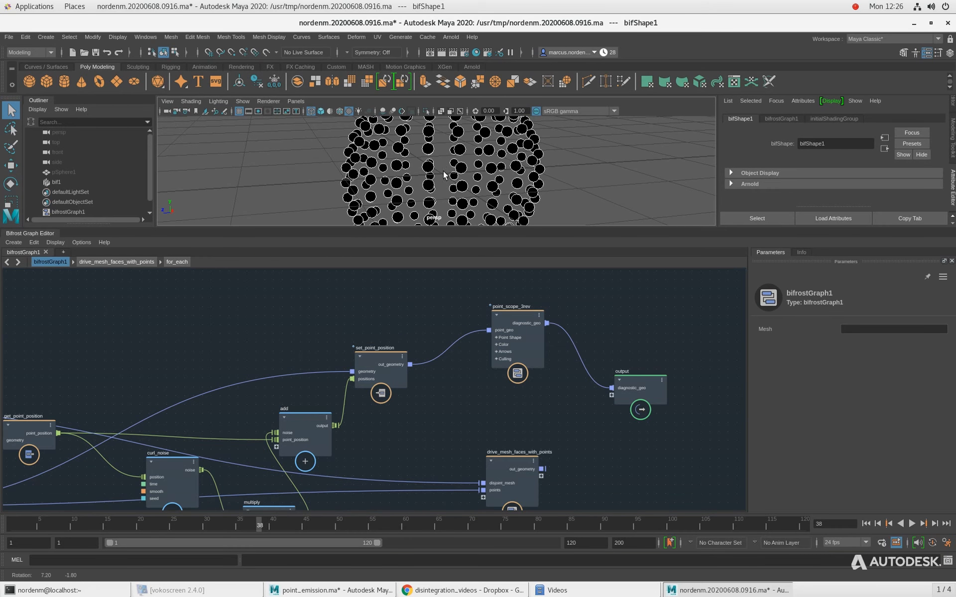
Move the multiply and 0.1 value nodes aside and connect curl_noise's noise directly to the add node's noise input
middle_click_drag(419, 469, 488, 360, "alt")
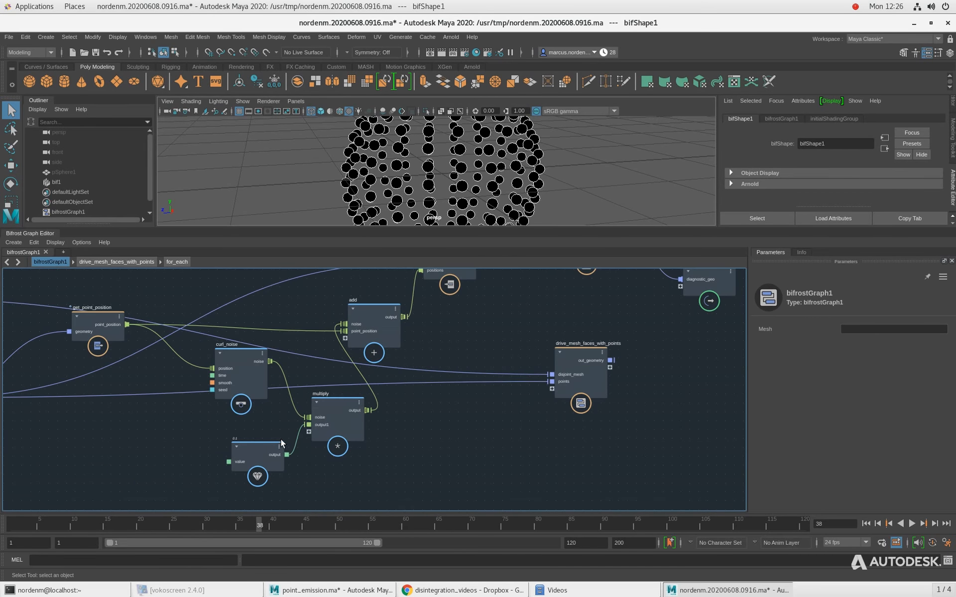
left_click_drag(339, 404, 338, 484)
left_click_drag(256, 450, 259, 488)
left_click_drag(270, 361, 347, 324)
Enlarge the viewport and reframe it to examine the whole displaced point cloud
left_click_drag(510, 186, 499, 302, "alt")
left_click_drag(485, 214, 501, 228, "alt")
scroll(460, 239, "up", 3)
right_click_drag(501, 228, 366, 218, "alt")
left_click_drag(366, 219, 469, 294, "alt")
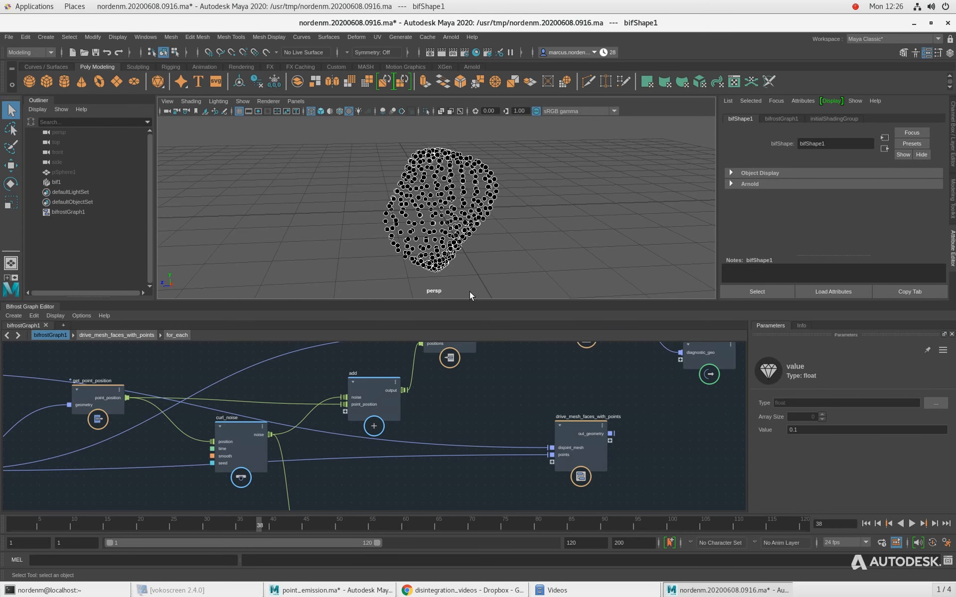
Delete the multiply and 0.1 value nodes
middle_click_drag(506, 372, 507, 336, "alt")
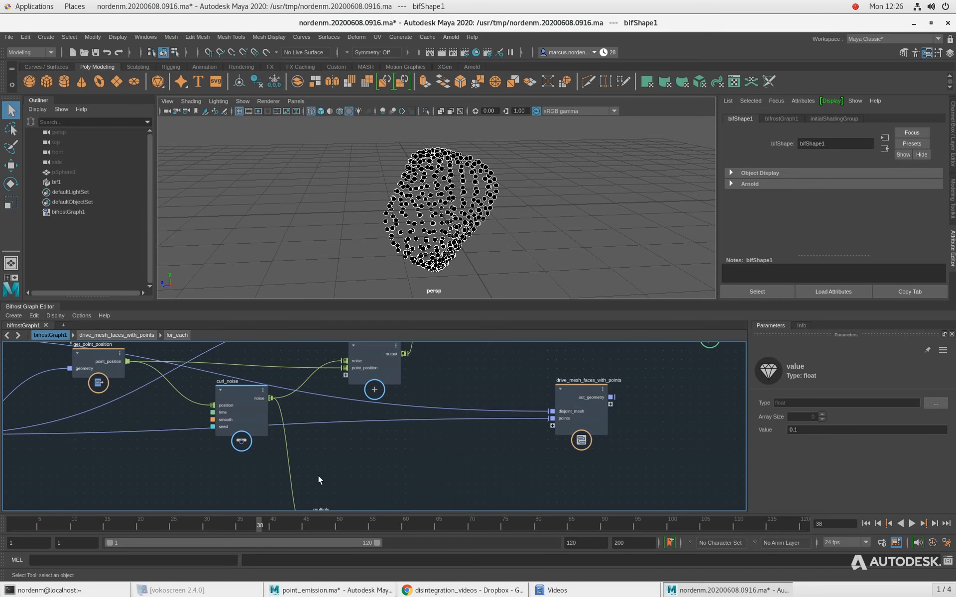
middle_click_drag(394, 478, 369, 437, "alt")
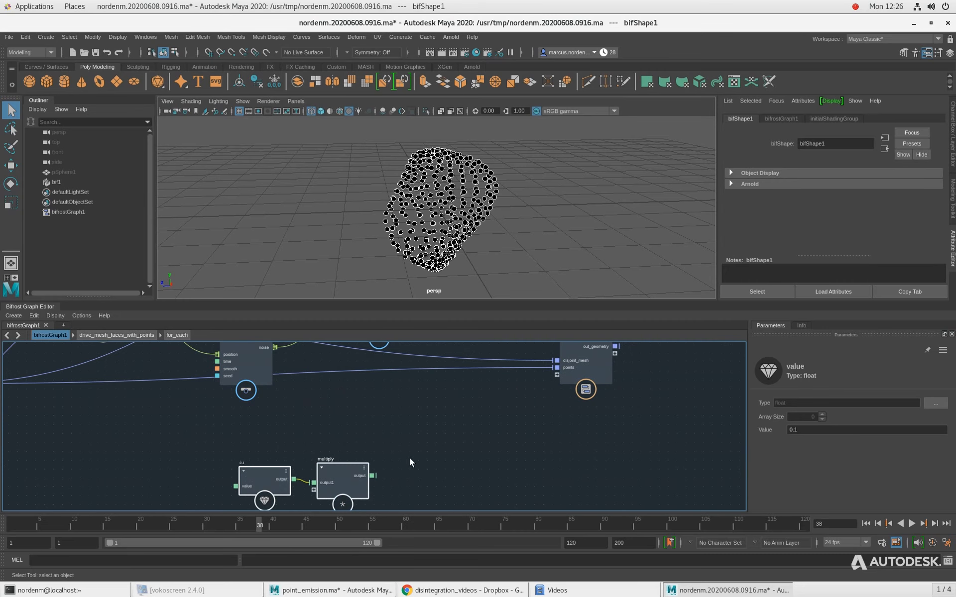
key("Delete")
Rearrange get_point_position, curl_noise, add and construct_points into a lower row of the graph
key("a")
right_click_drag(316, 391, 355, 403, "alt")
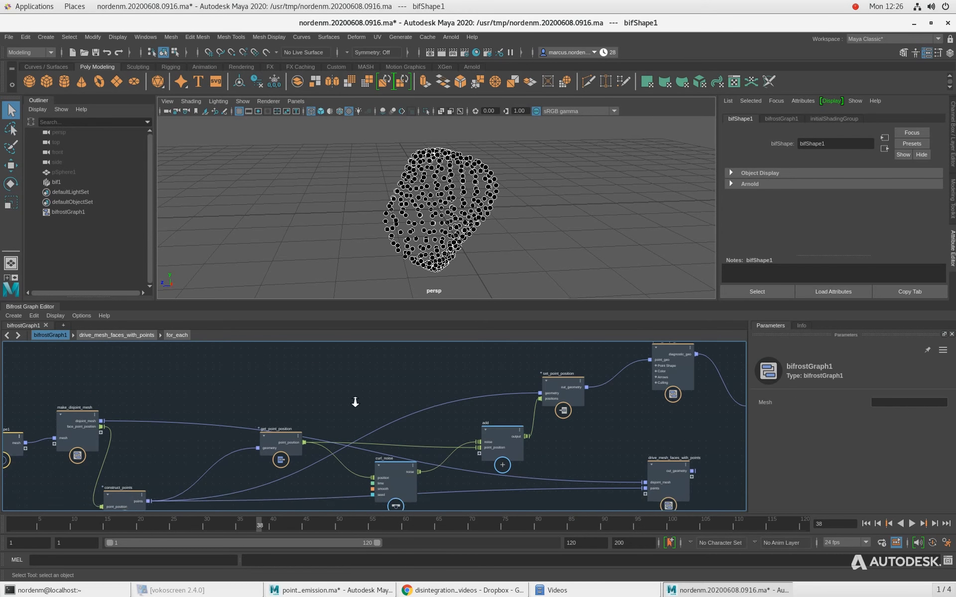
left_click_drag(279, 437, 228, 453)
middle_click_drag(278, 399, 280, 366, "alt")
left_click_drag(396, 456, 319, 504)
left_click_drag(241, 431, 232, 459)
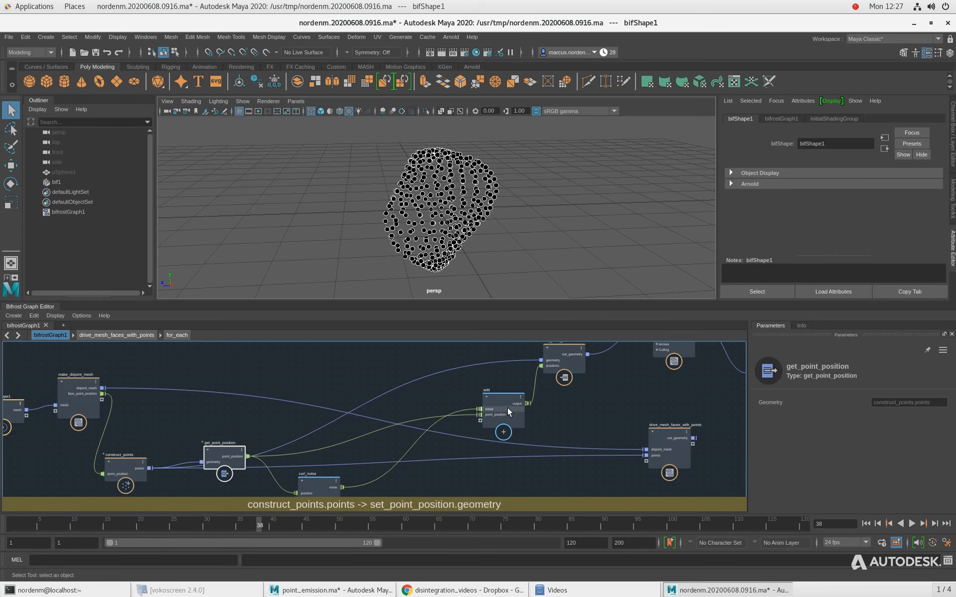
left_click_drag(508, 409, 495, 482)
middle_click_drag(369, 443, 396, 399, "alt")
left_click_drag(147, 424, 168, 436)
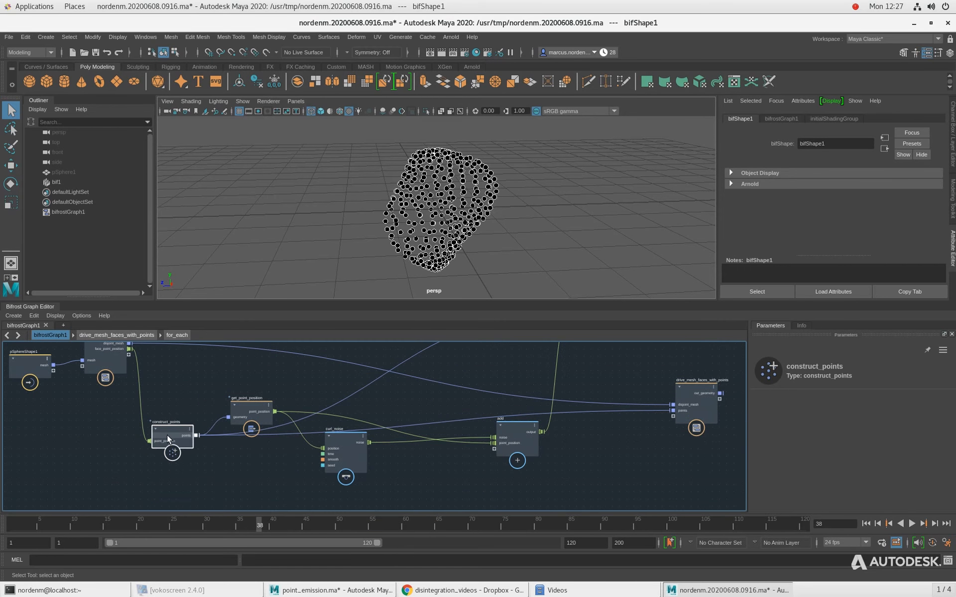
left_click_drag(253, 405, 254, 462)
Line up set_point_position beside the add node and move drive_mesh_faces_with_points above the point chain, nearer make_disjoint_mesh
middle_click_drag(567, 438, 536, 509, "alt")
left_click_drag(560, 384, 570, 510)
left_click_drag(653, 366, 372, 402)
middle_click_drag(373, 457, 383, 396, "alt")
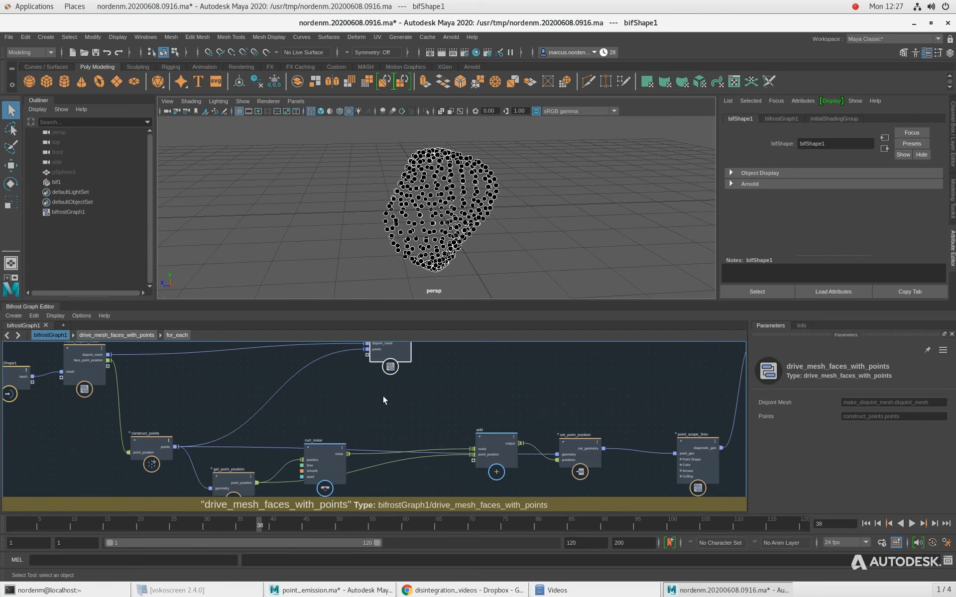
Pack get_point_position, curl_noise, add and set_point_position closer together beside construct_points
middle_click_drag(305, 425, 321, 385, "alt")
right_click_drag(321, 385, 386, 384, "alt")
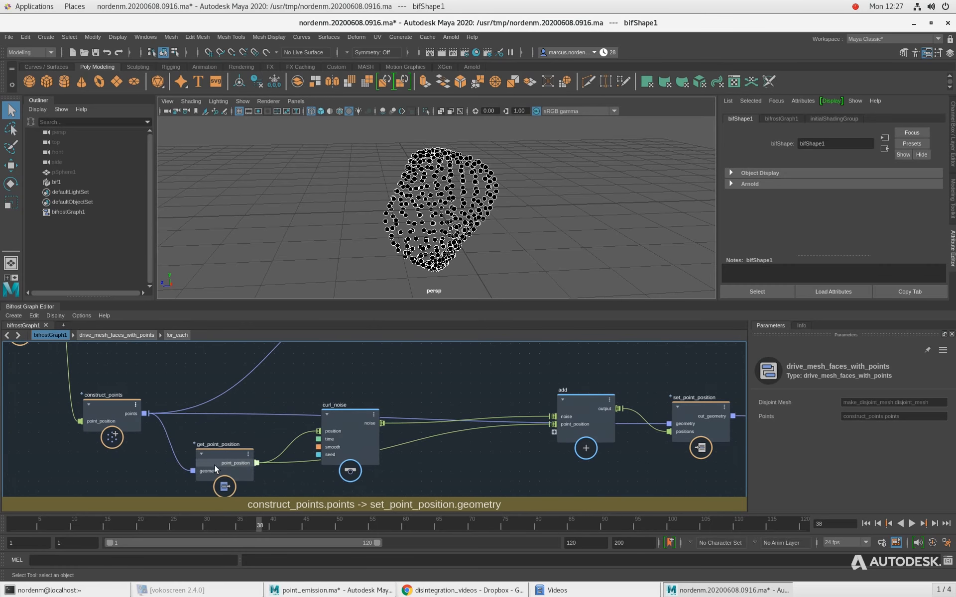
left_click_drag(214, 470, 194, 479)
left_click_drag(358, 431, 319, 456)
left_click_drag(590, 413, 410, 470)
left_click_drag(681, 421, 458, 424)
left_click_drag(110, 410, 109, 414)
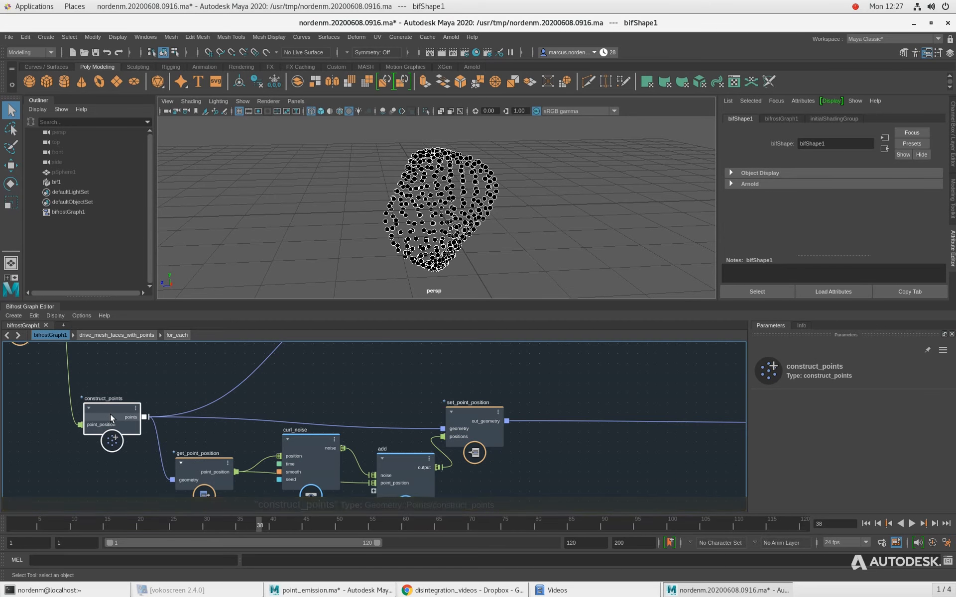
Move point_scope_3rev and the output node in close behind set_point_position
left_click_drag(482, 418, 483, 405)
right_click_drag(459, 457, 488, 463, "alt")
middle_click_drag(518, 463, 272, 463, "alt")
left_click_drag(545, 421, 303, 415)
left_click(417, 444)
key("a")
left_click_drag(655, 365, 485, 432)
key("a")
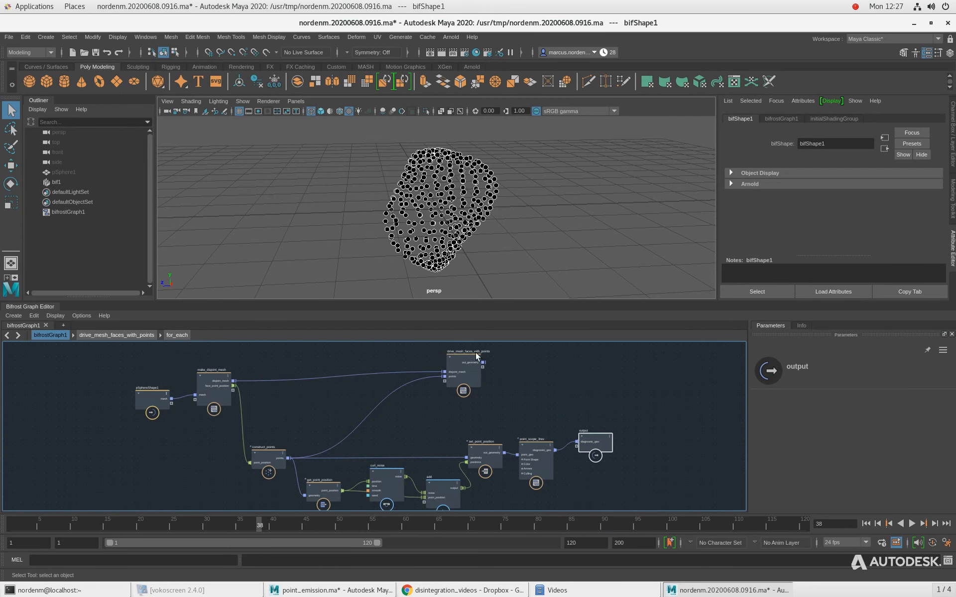
Move drive_mesh_faces_with_points further along the graph so it sits above the output node
right_click_drag(535, 411, 581, 417, "alt")
middle_click_drag(565, 439, 504, 451, "alt")
left_click_drag(375, 360, 540, 371)
left_click(500, 416)
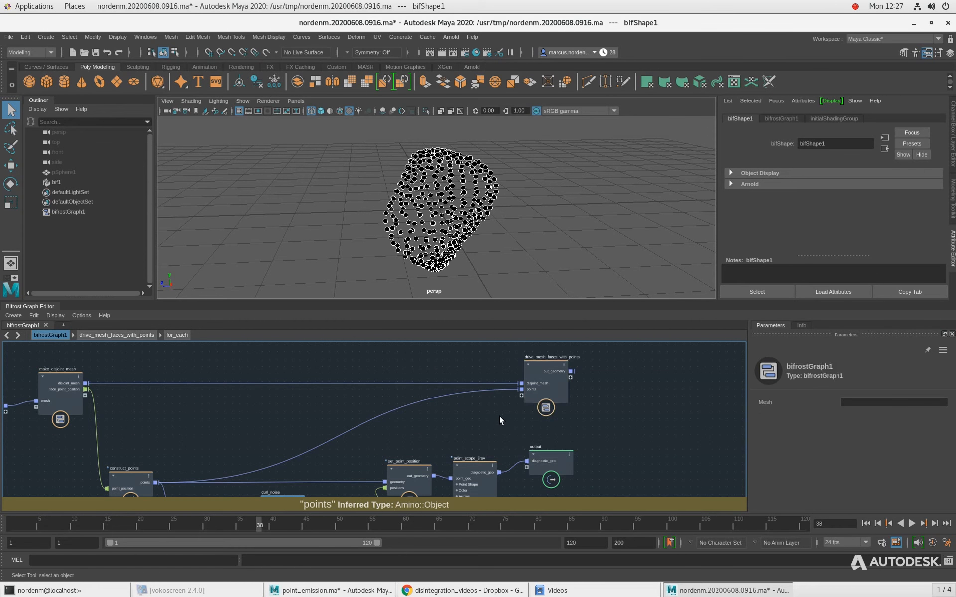
middle_click_drag(497, 429, 461, 426, "alt")
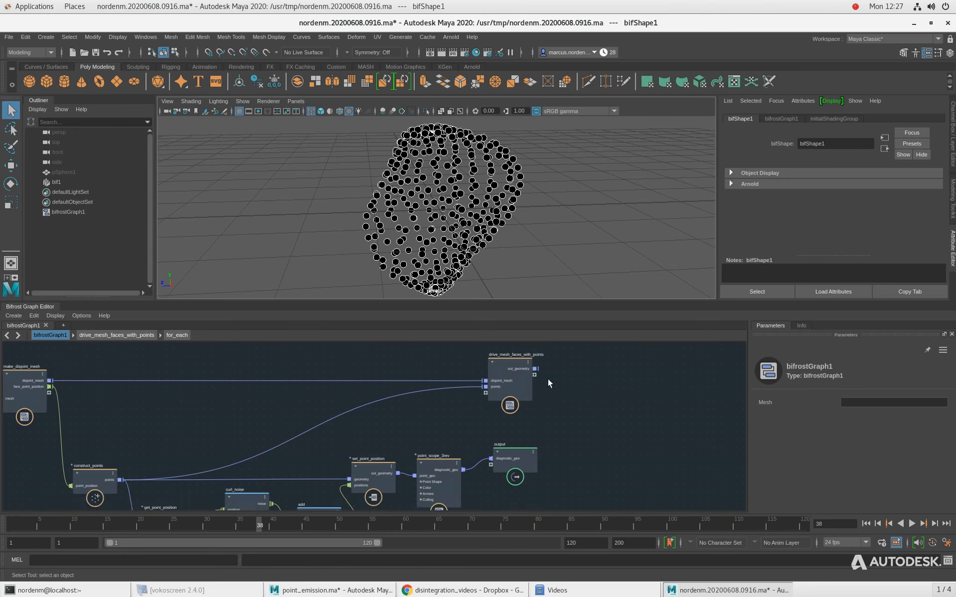
right_click_drag(408, 369, 453, 379, "alt")
mouse_move(532, 362)
left_mouse_down()
mouse_move(522, 384)
mouse_move(518, 376)
left_mouse_up()
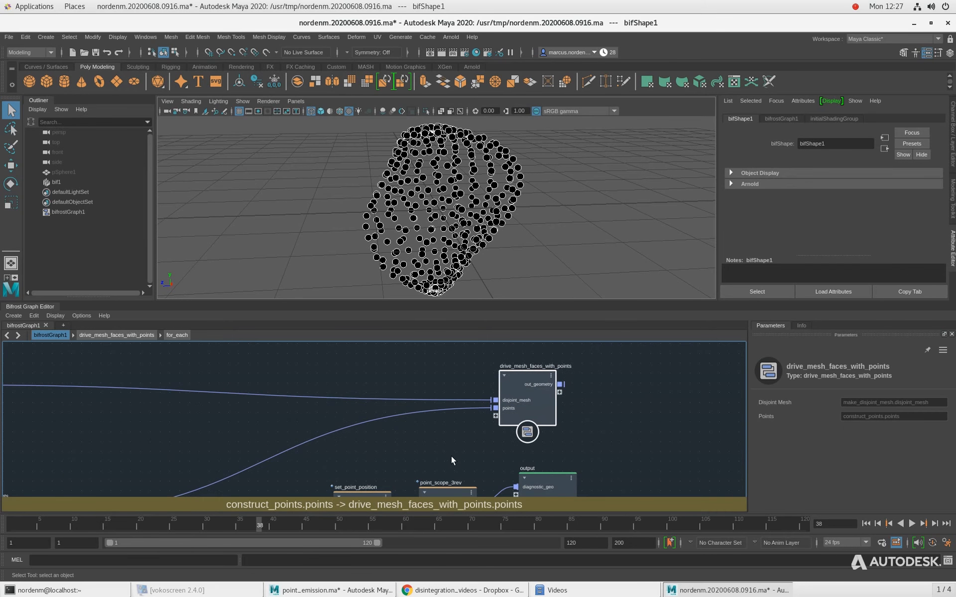
Feed set_point_position's out_geometry into drive_mesh_faces_with_points' points input and connect the latter's out_geometry to the output node
middle_click_drag(441, 446, 393, 408, "alt")
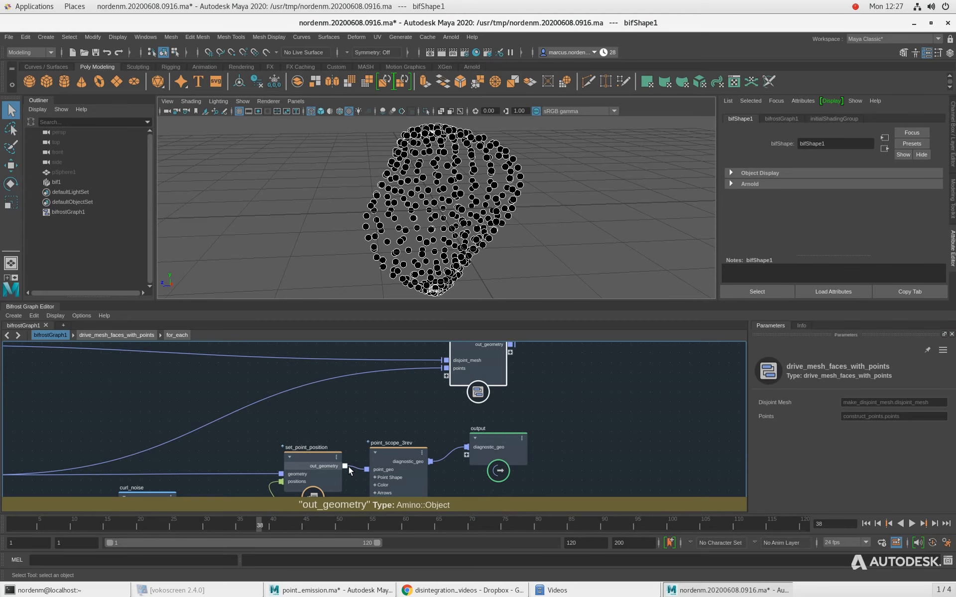
left_click_drag(346, 466, 446, 369)
left_click_drag(497, 441, 625, 406)
middle_click_drag(527, 363, 517, 395)
left_click_drag(500, 376, 584, 452)
Switch the viewport to shaded display and examine the displaced mesh faces up close from several angles
scroll(393, 222, "up", 5)
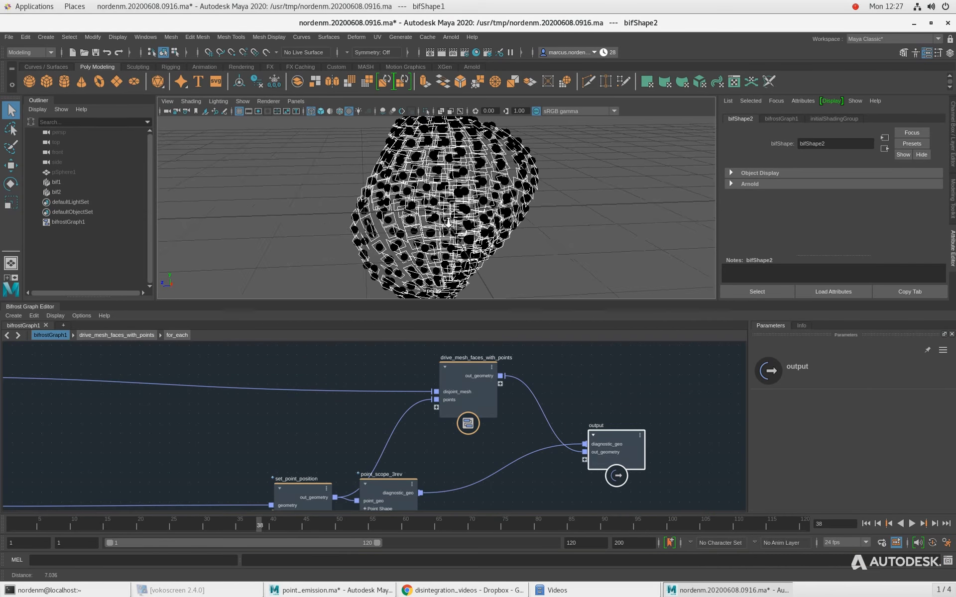
left_click_drag(393, 219, 380, 213, "alt")
key("5")
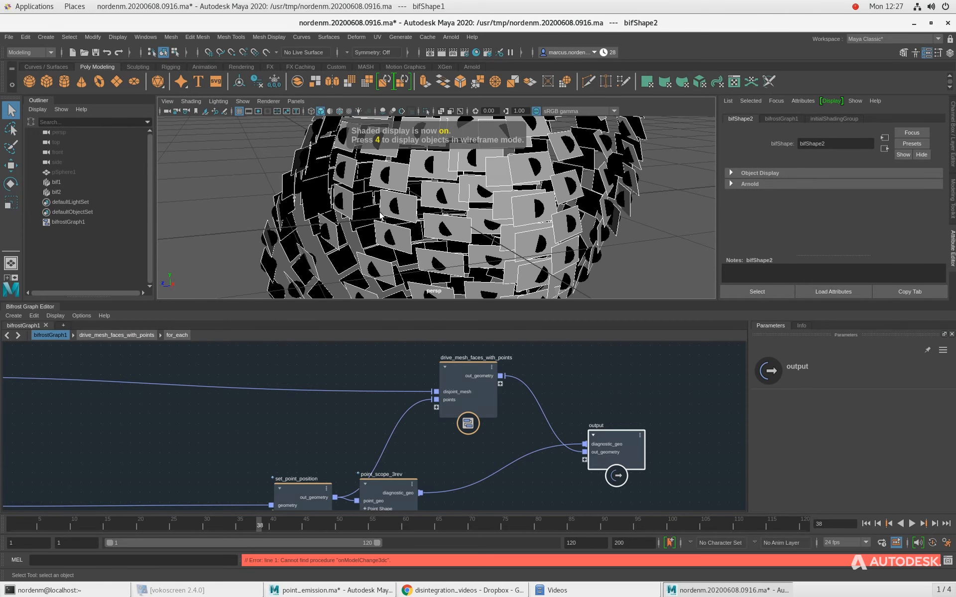
left_click_drag(541, 221, 438, 196, "alt")
right_click_drag(438, 197, 235, 180, "alt")
left_click_drag(234, 179, 409, 211, "alt")
right_click_drag(408, 211, 518, 214, "alt")
left_click_drag(519, 214, 543, 188, "alt")
right_click_drag(428, 194, 500, 201, "alt")
left_click_drag(501, 201, 490, 231, "alt")
right_click_drag(490, 232, 430, 202, "alt")
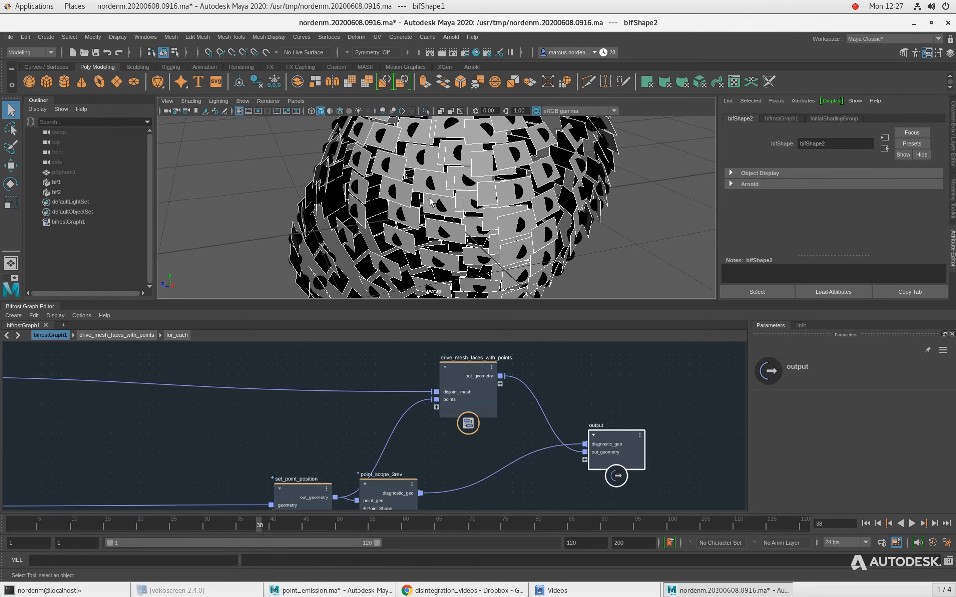
Trace the graph from make_disjoint_mesh through construct_points and set_point_position to drive_mesh_faces_with_points
right_click_drag(364, 407, 287, 402, "alt")
middle_click_drag(287, 402, 365, 408, "alt")
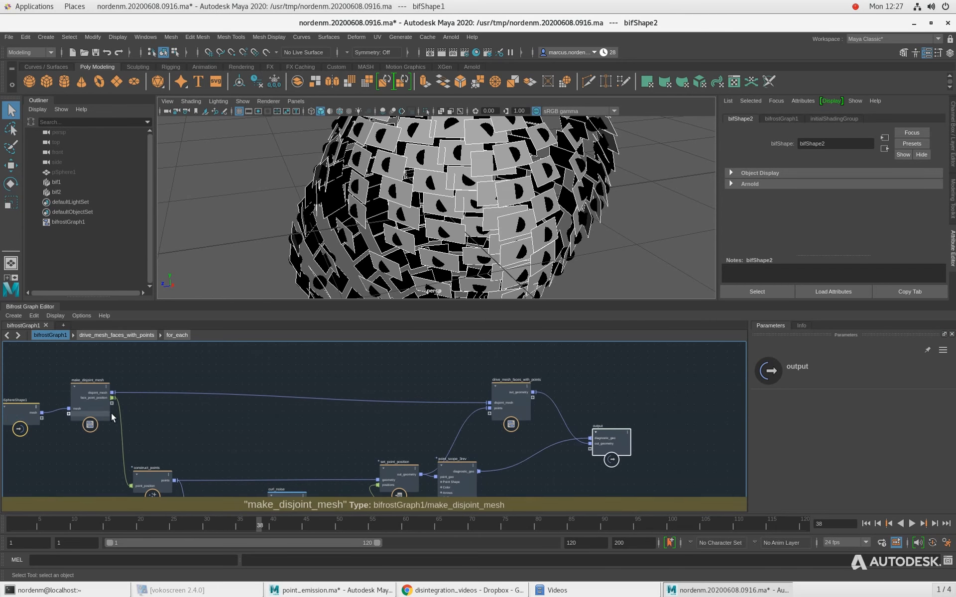
left_click_drag(86, 387, 87, 381)
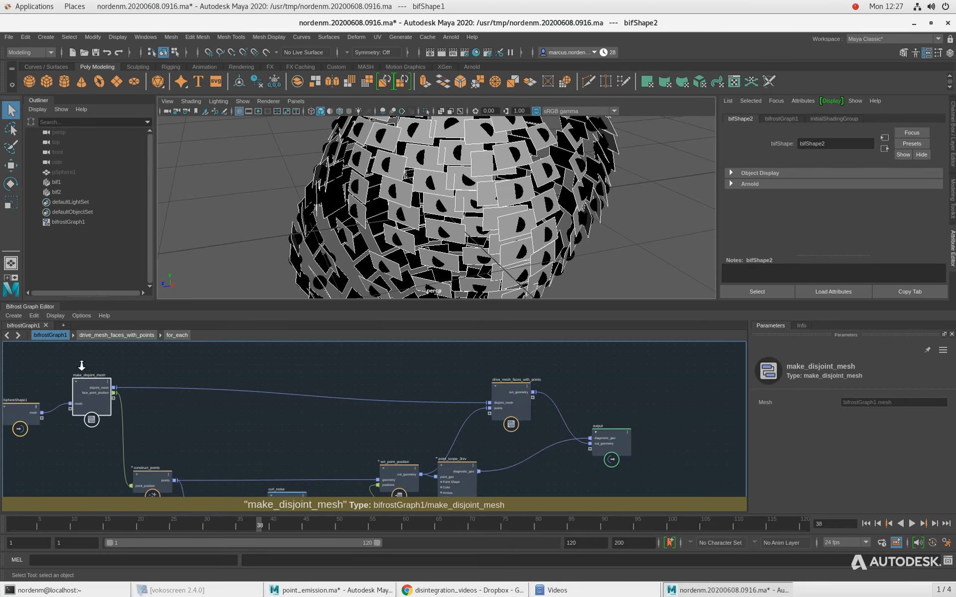
right_click_drag(81, 366, 100, 391, "alt")
left_click_drag(94, 391, 96, 392)
right_click_drag(284, 422, 273, 419, "alt")
left_click_drag(113, 395, 111, 396)
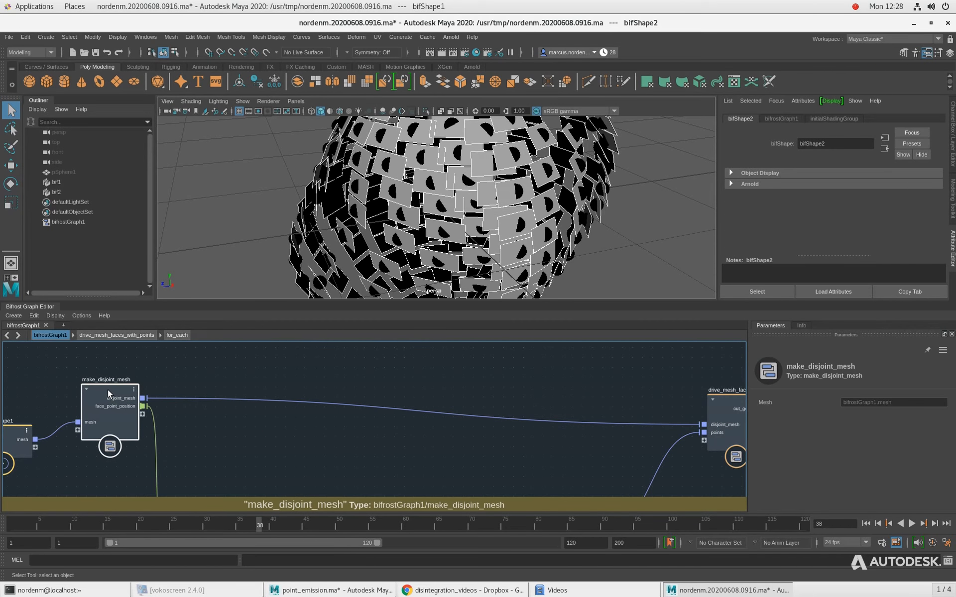
middle_click_drag(198, 443, 196, 411, "alt")
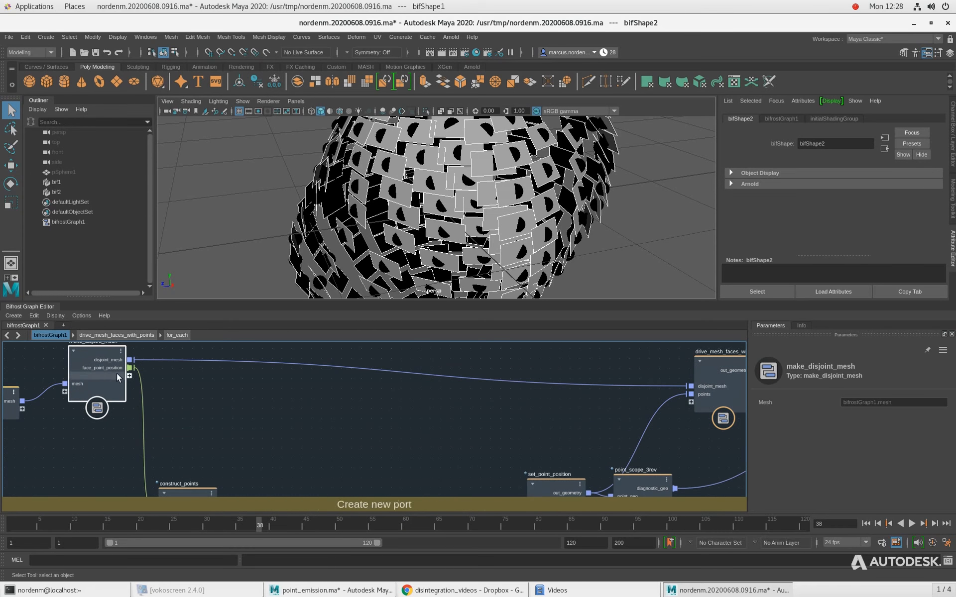
middle_click_drag(193, 462, 190, 361, "alt")
left_click(171, 426)
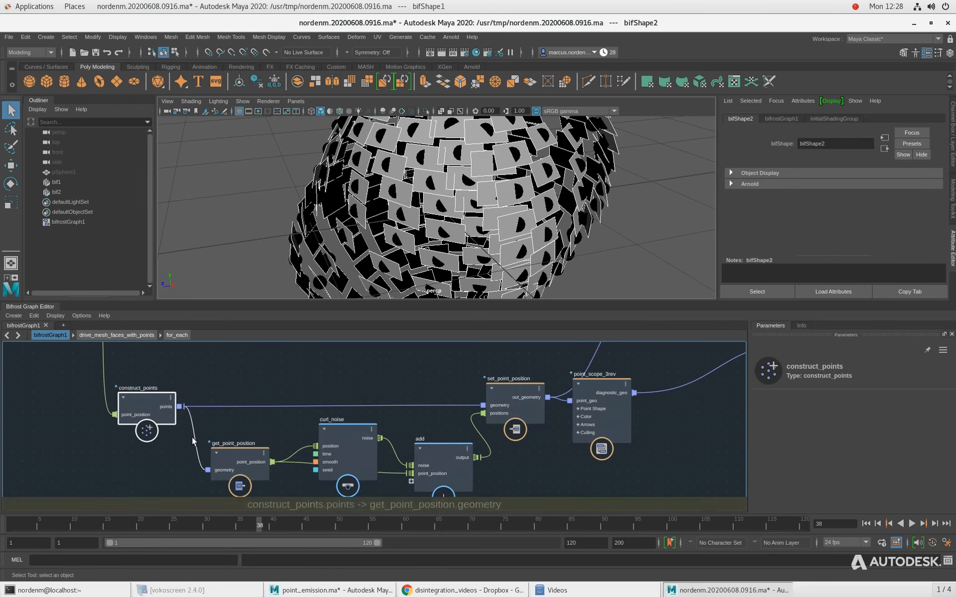
middle_click_drag(499, 348, 342, 465, "alt")
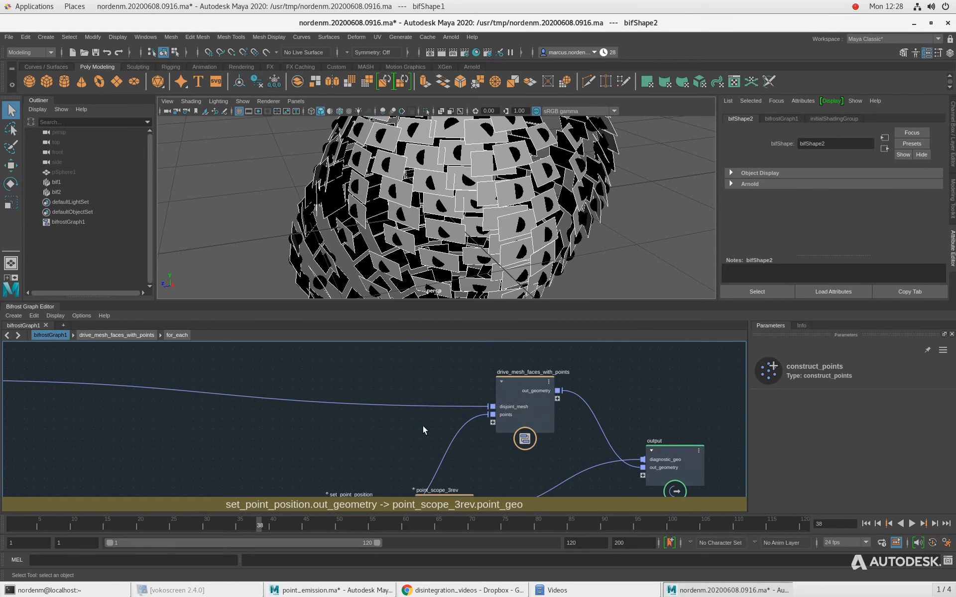
left_click_drag(510, 392, 498, 371)
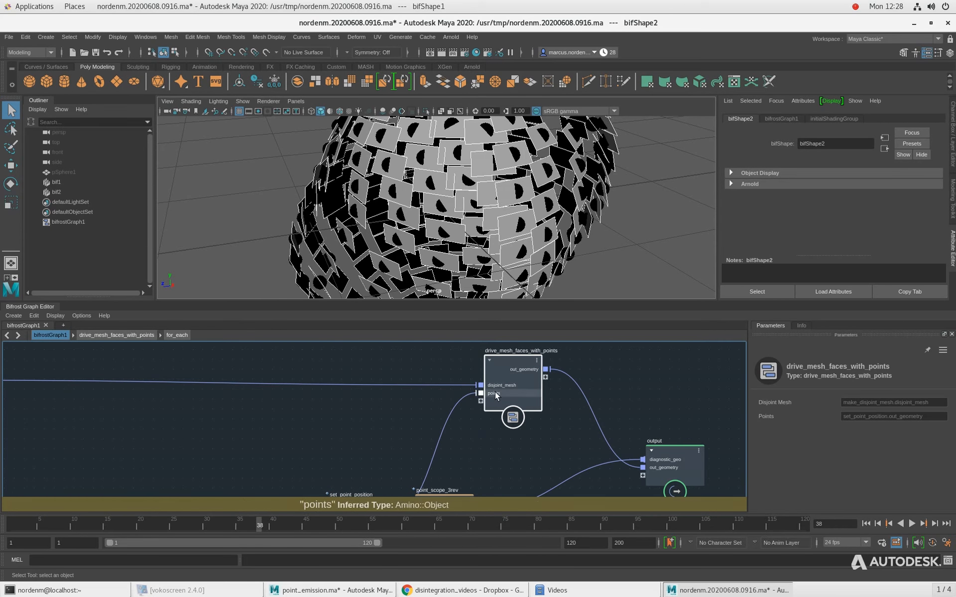
Turn on the display of assigned materials in the Outliner, and expand bif2 to inspect its lambert1 material
left_click_drag(432, 178, 463, 181, "alt")
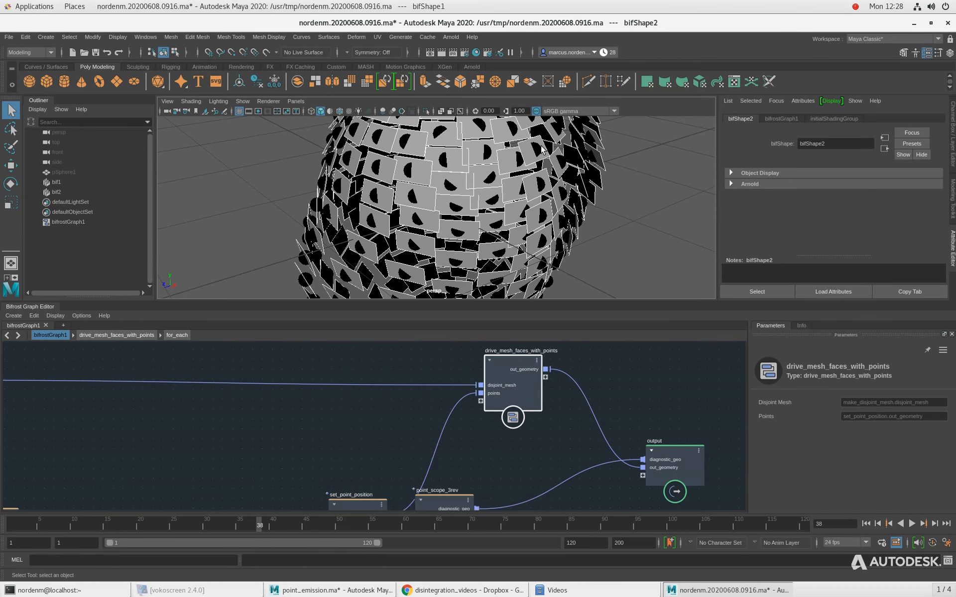
left_click_drag(383, 242, 409, 244, "alt")
mouse_move(409, 243)
right_mouse_down("alt")
mouse_move(481, 234)
mouse_move(409, 230)
right_mouse_up("alt")
middle_click_drag(185, 446, 293, 460)
left_click_drag(422, 231, 447, 213, "alt")
right_click_drag(424, 472, 363, 457, "alt")
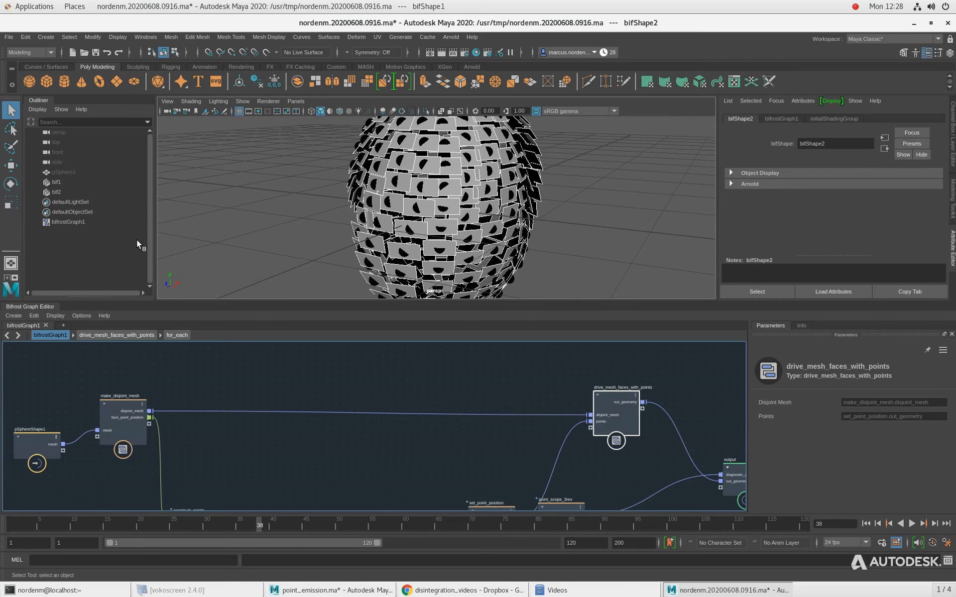
left_click(64, 181)
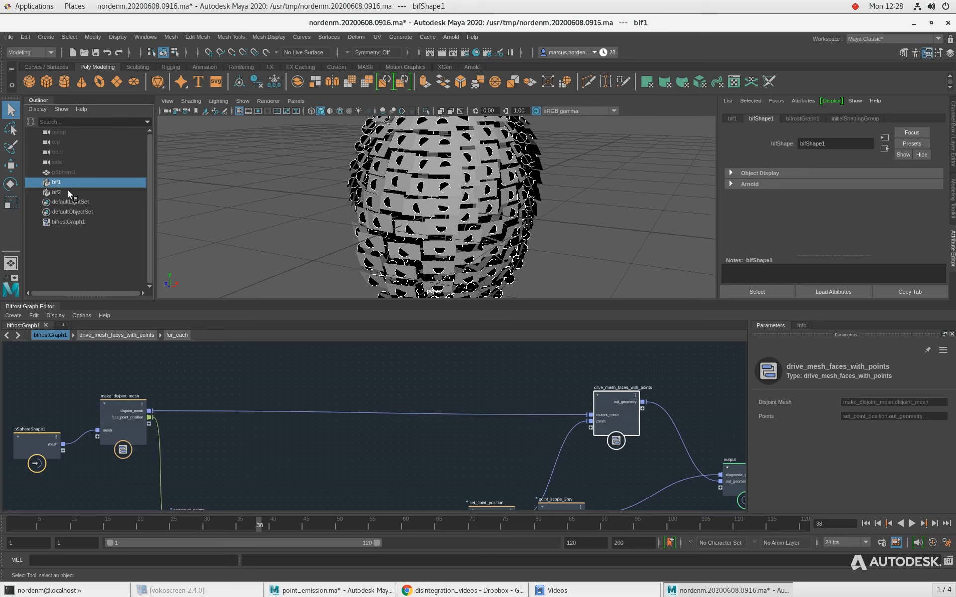
left_click(69, 191)
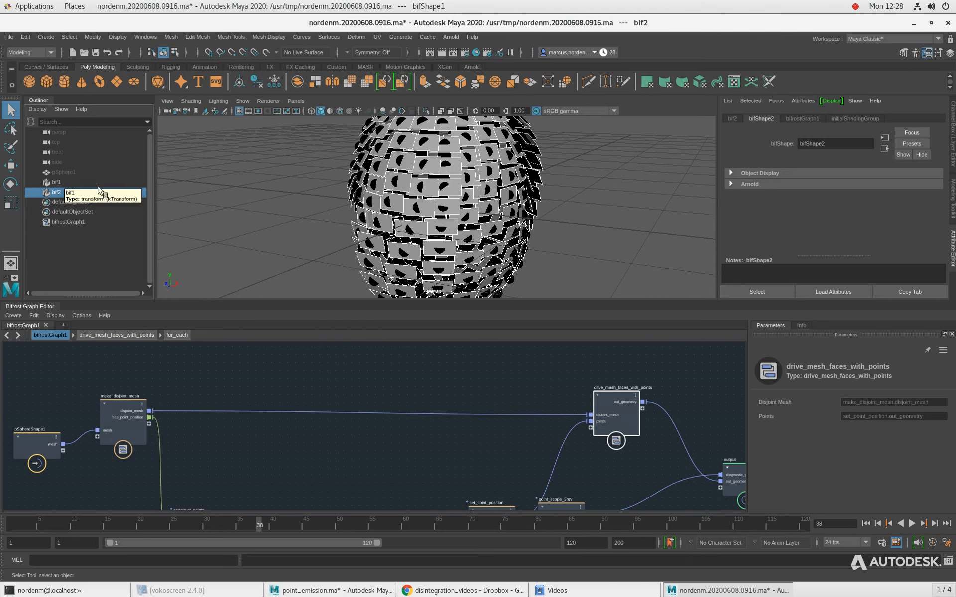
right_click(81, 193)
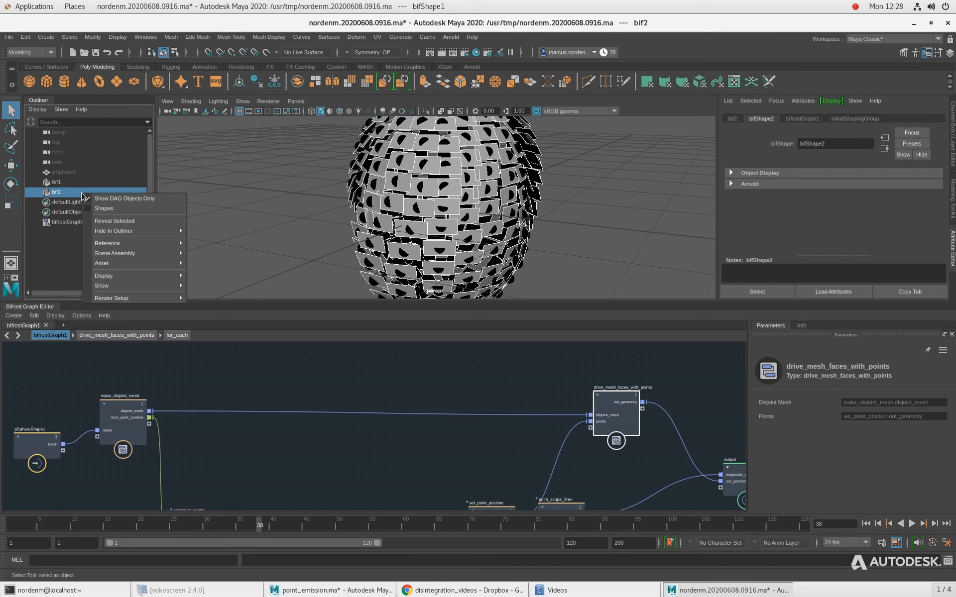
mouse_move(114, 275)
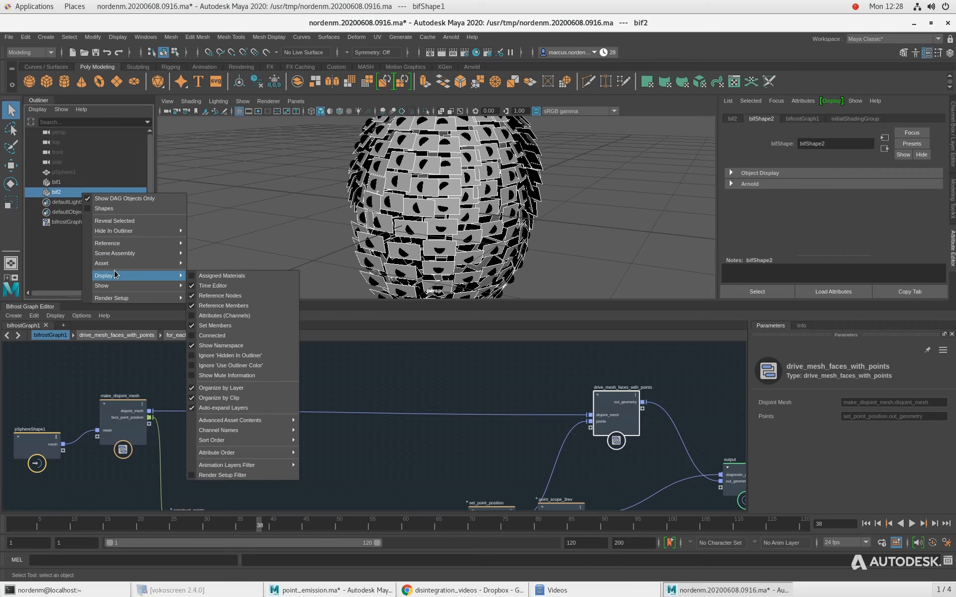
left_click(215, 277)
left_click(38, 193)
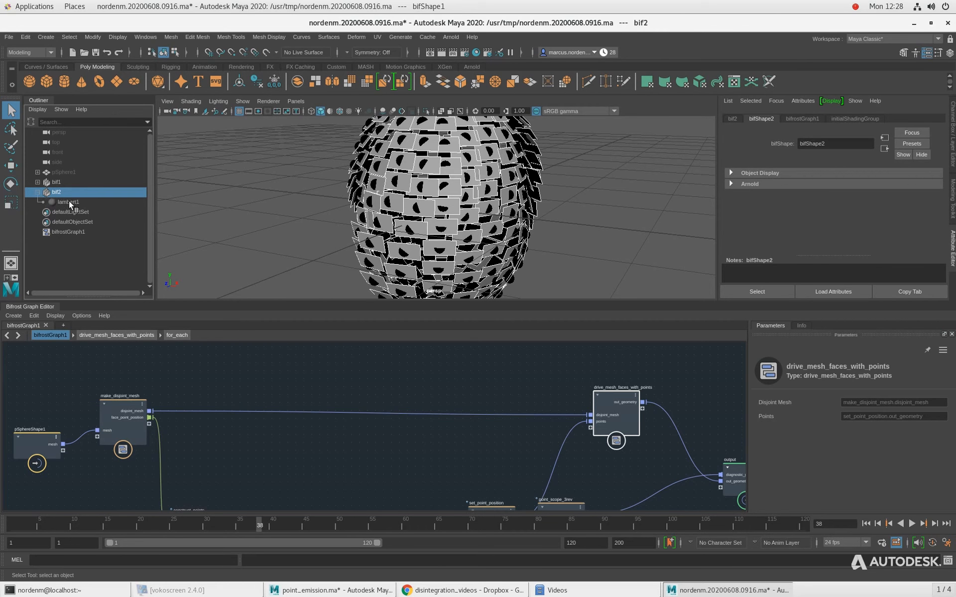
left_click(68, 202)
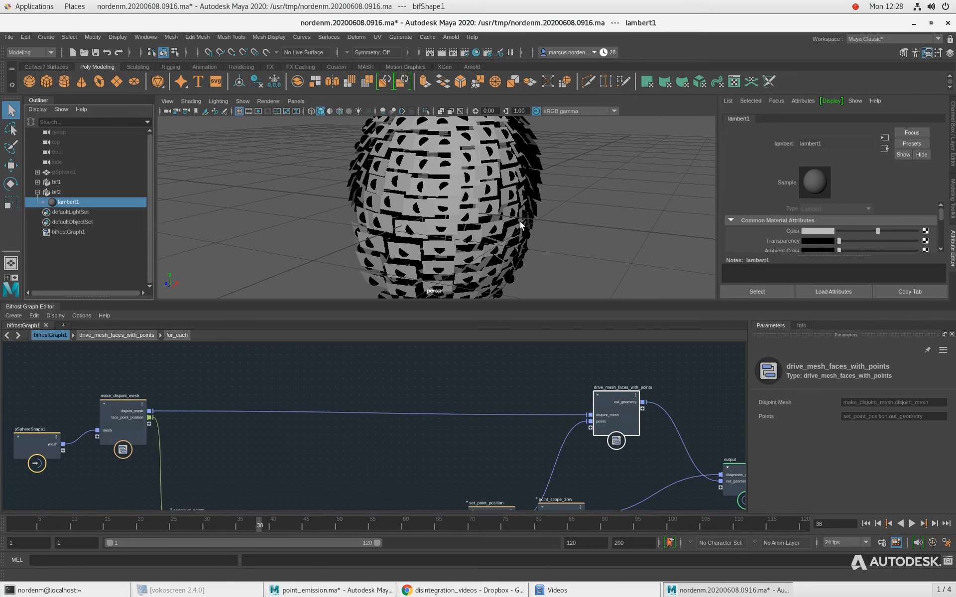
Assign the existing standardSurface1 material to bif2
left_click(104, 210)
left_click(99, 200)
left_click(434, 192)
right_click(432, 186)
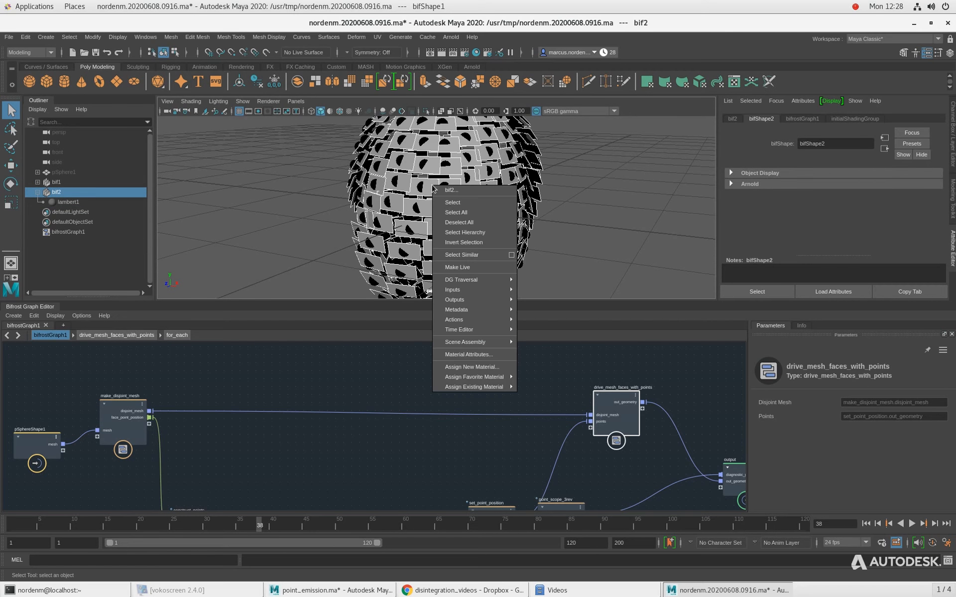
left_click(486, 354)
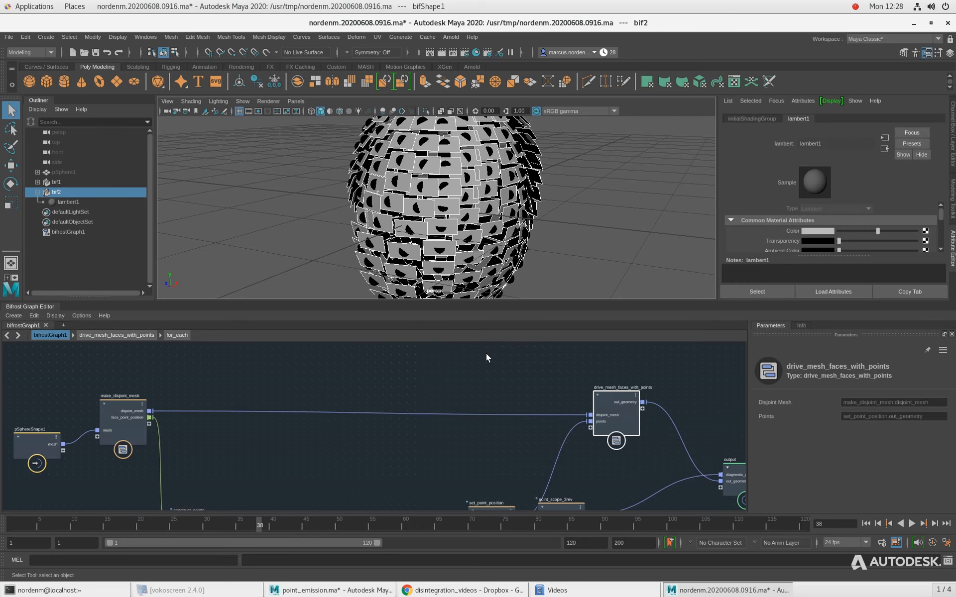
right_click(444, 190)
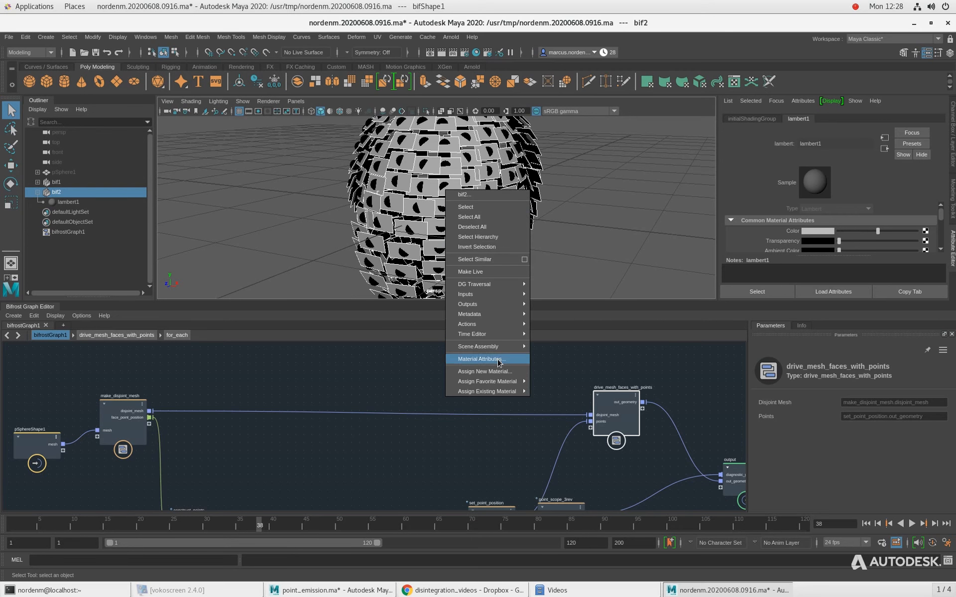
mouse_move(498, 383)
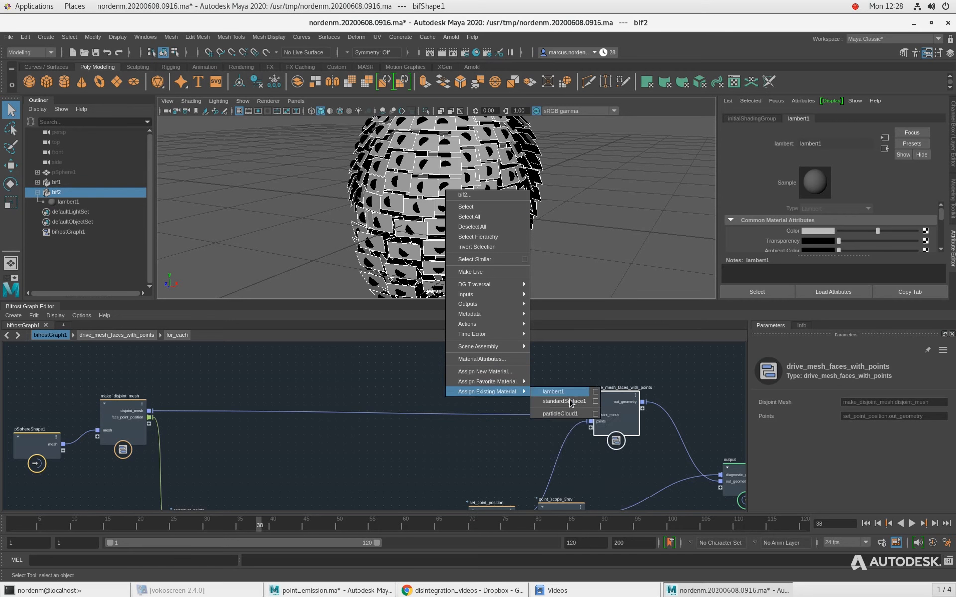
left_click(569, 398)
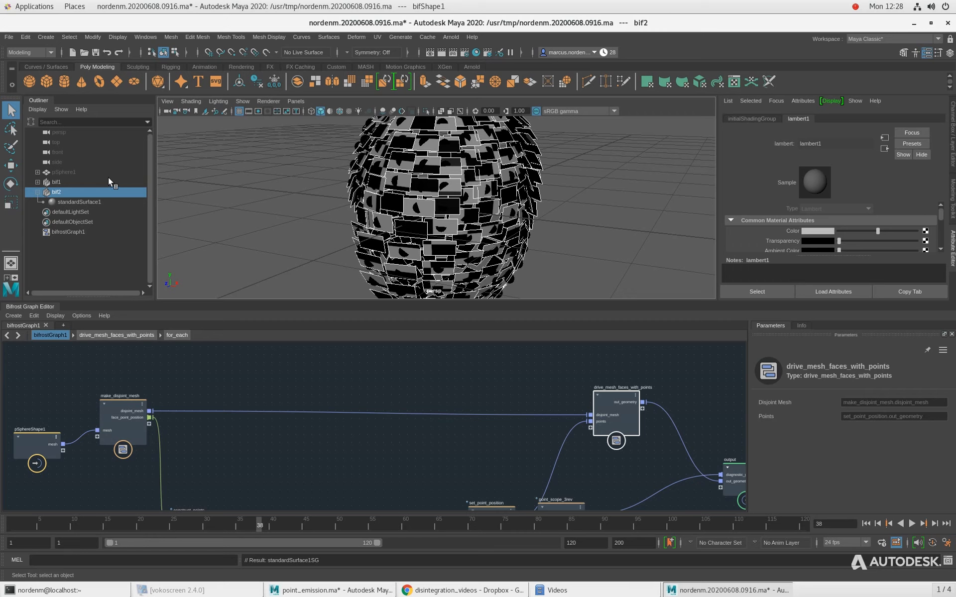
Hide the bif1 point display so only the driven mesh faces are shown, and inspect them
left_click(286, 155)
left_click_drag(410, 189, 366, 191, "alt")
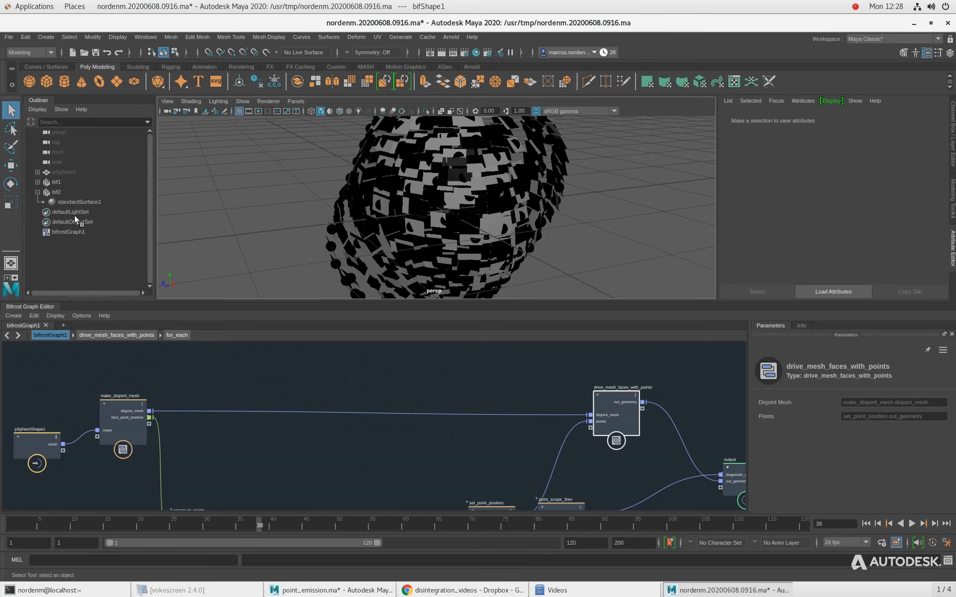
left_click(61, 182)
key("ctrl+h")
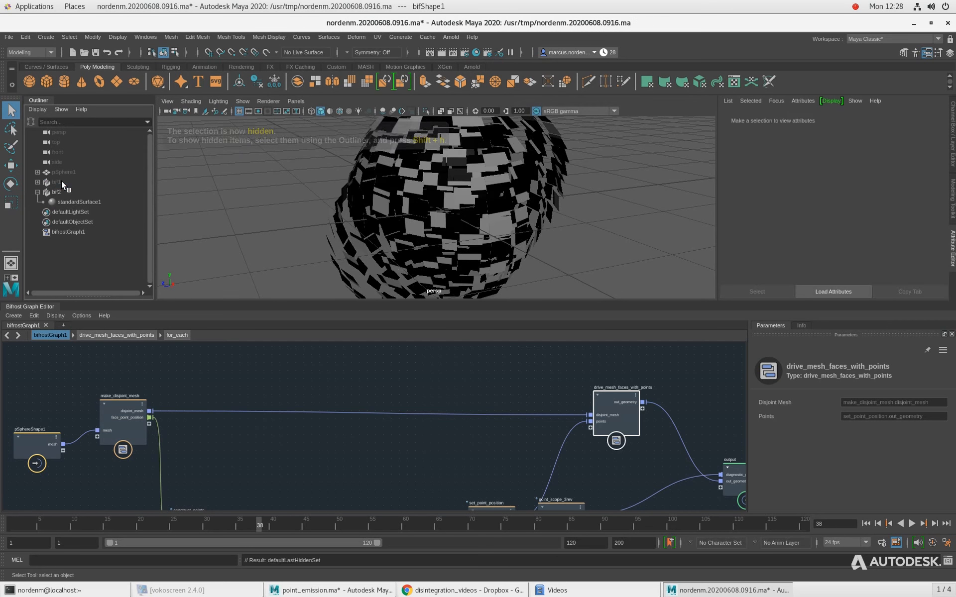
left_click_drag(458, 175, 501, 235, "alt")
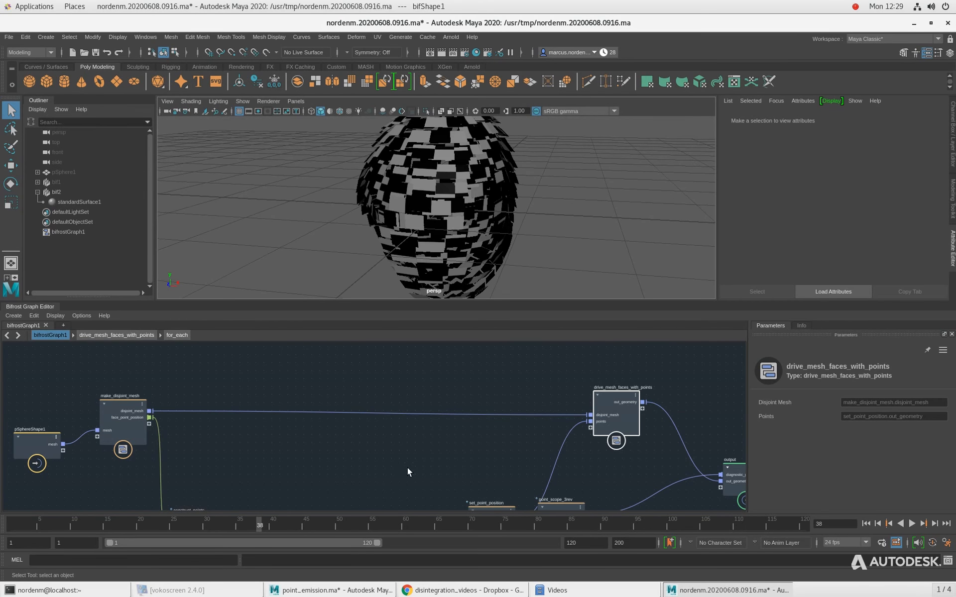
Examine the complete node network from pSphereShape1 to the output node
middle_click_drag(398, 449, 395, 425, "alt")
right_click_drag(502, 443, 426, 438, "alt")
middle_click_drag(426, 438, 330, 426, "alt")
right_click_drag(330, 426, 365, 431, "alt")
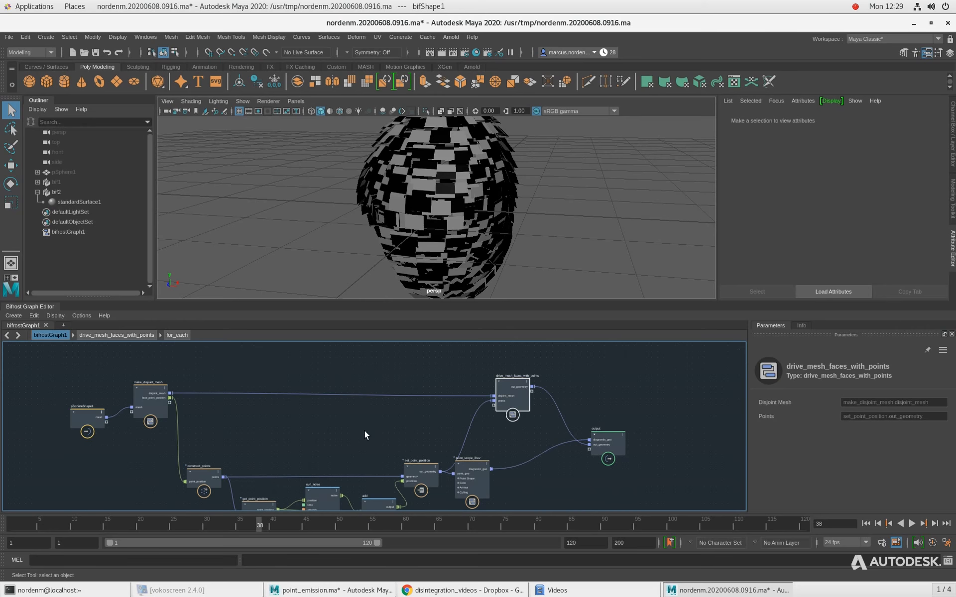
middle_click_drag(320, 434, 339, 409, "alt")
right_click_drag(328, 409, 399, 434, "alt")
middle_click_drag(399, 434, 401, 421, "alt")
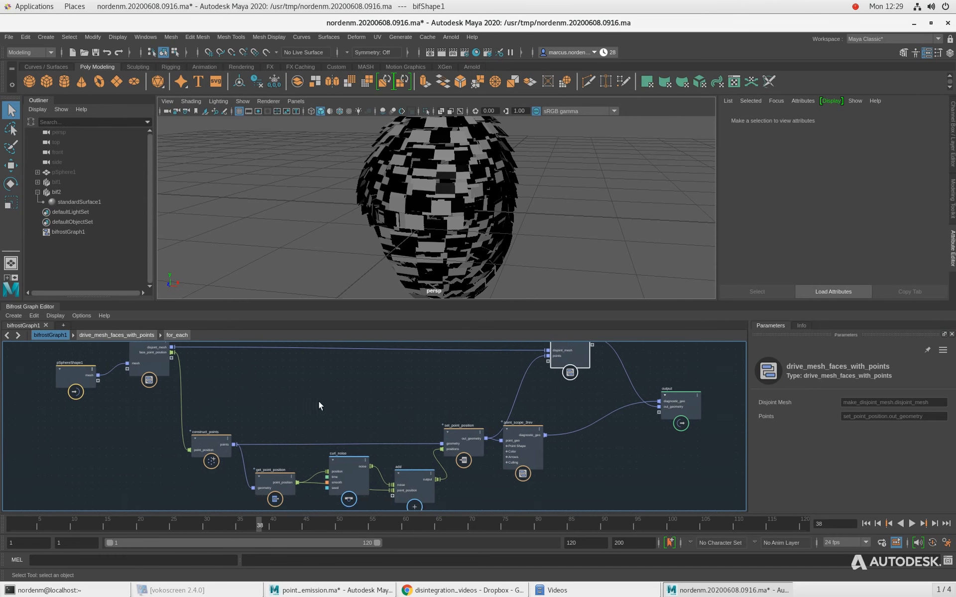
Examine the noise displacement nodes from construct_points to point_scope_3rev and view the driven mesh faces from another angle
right_click_drag(319, 406, 337, 408, "alt")
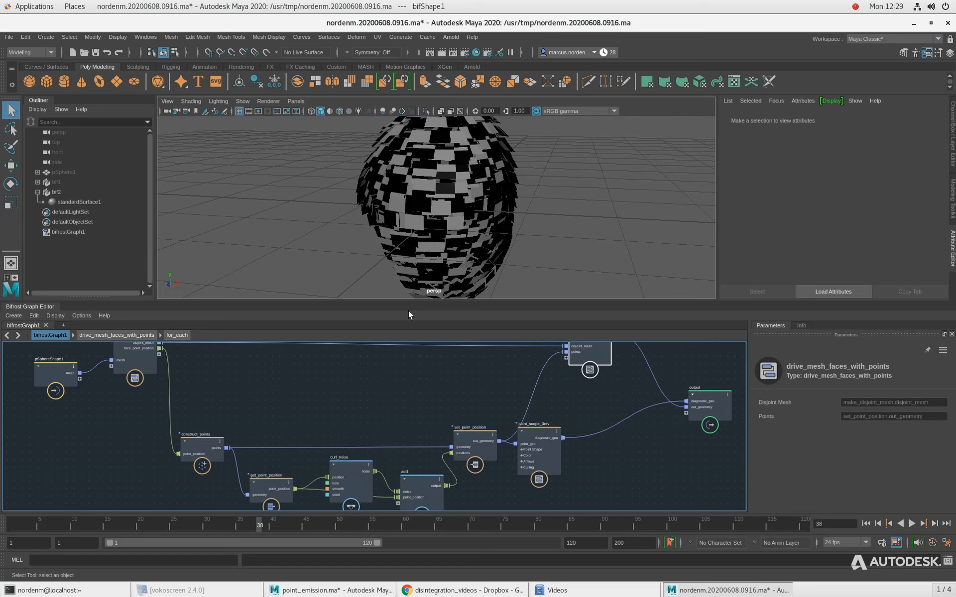
middle_click_drag(345, 409, 230, 393, "alt")
right_click_drag(230, 393, 290, 402, "alt")
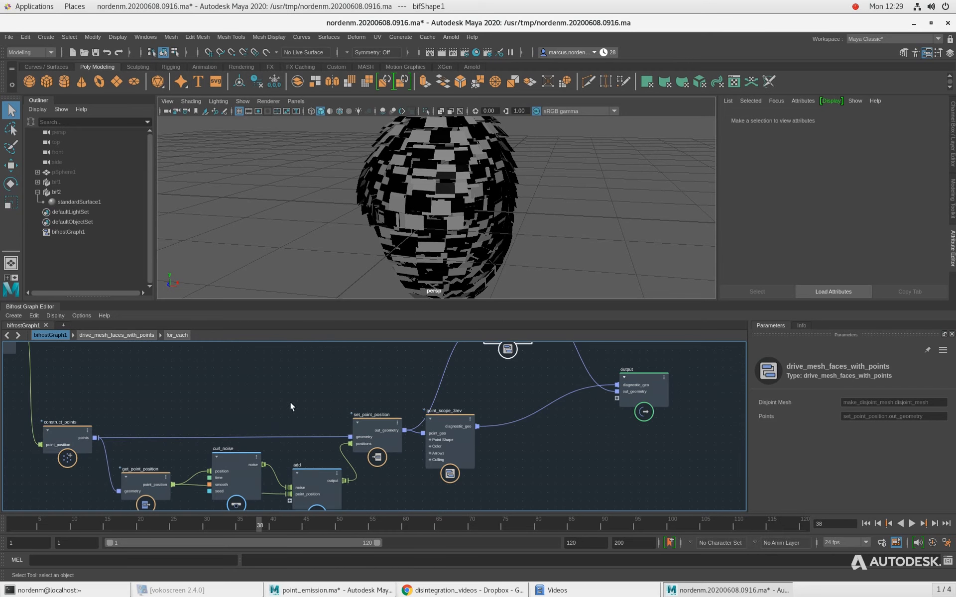
left_click_drag(141, 398, 462, 500)
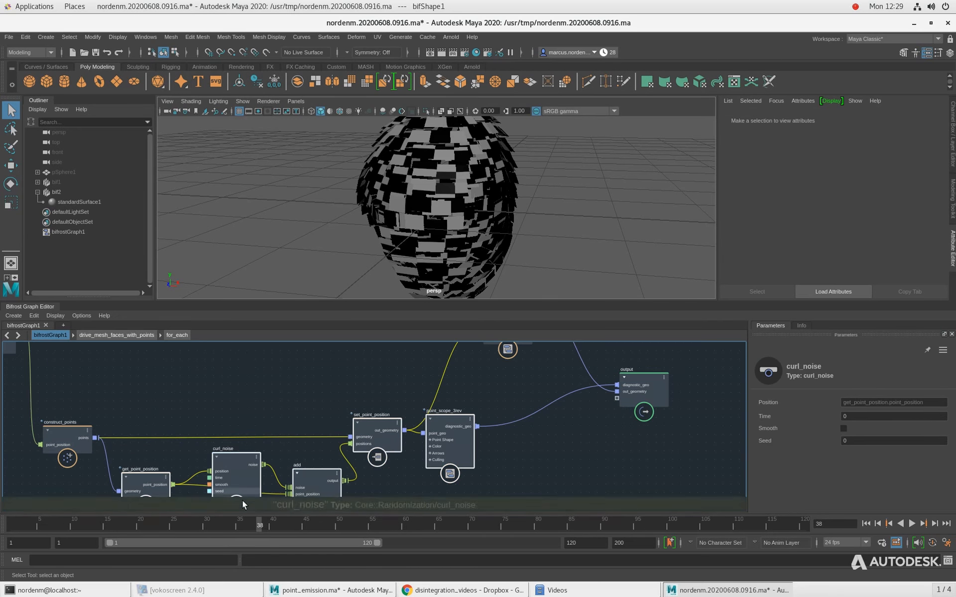
left_click_drag(375, 216, 412, 217, "alt")
middle_click_drag(212, 427, 231, 409, "alt")
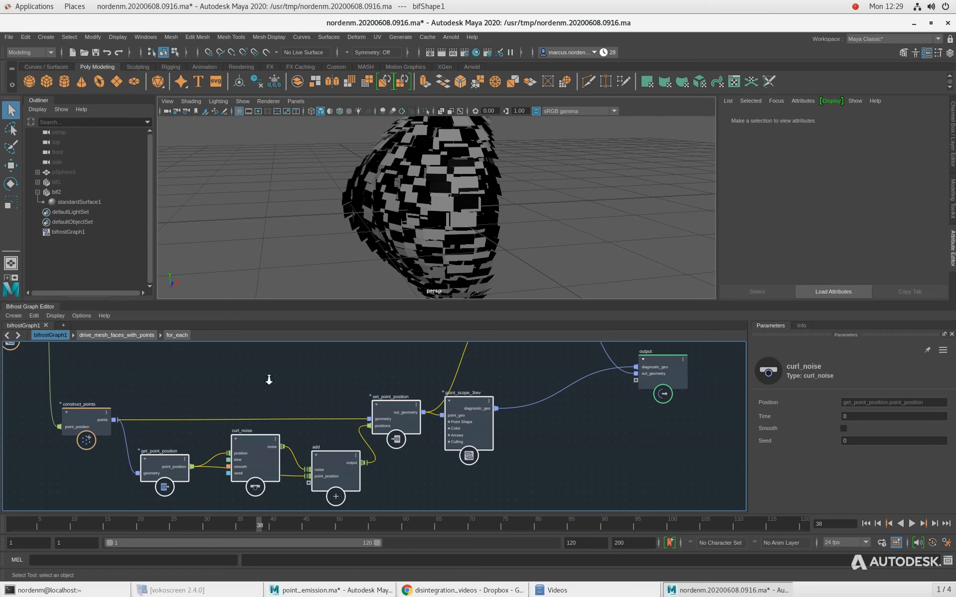
scroll(269, 380, "down", 1)
left_click(253, 387)
middle_click_drag(242, 374, 265, 397)
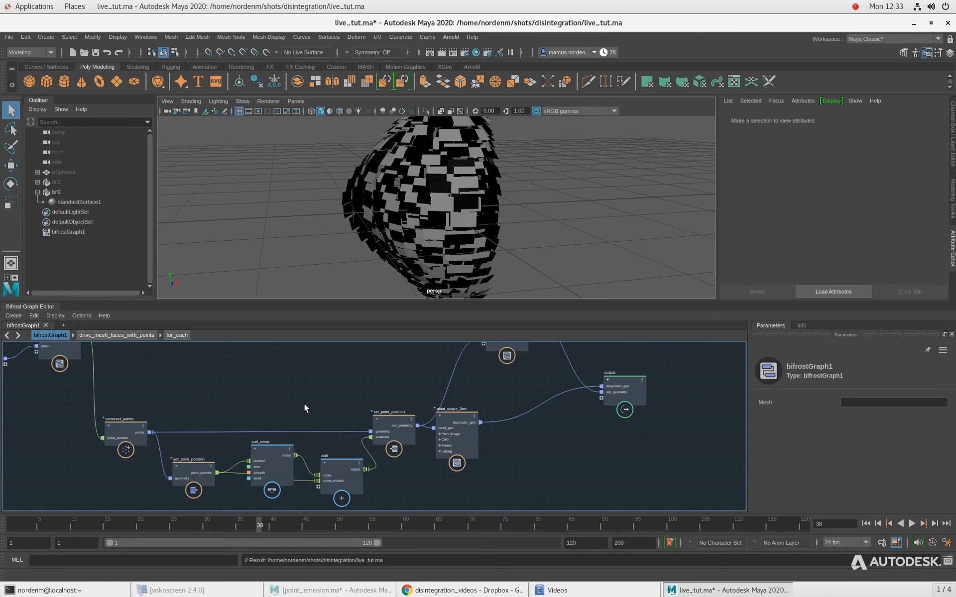
Add an empty compound node to bifrostGraph1 in the free space above the curl_noise node
scroll(253, 408, "up", 1)
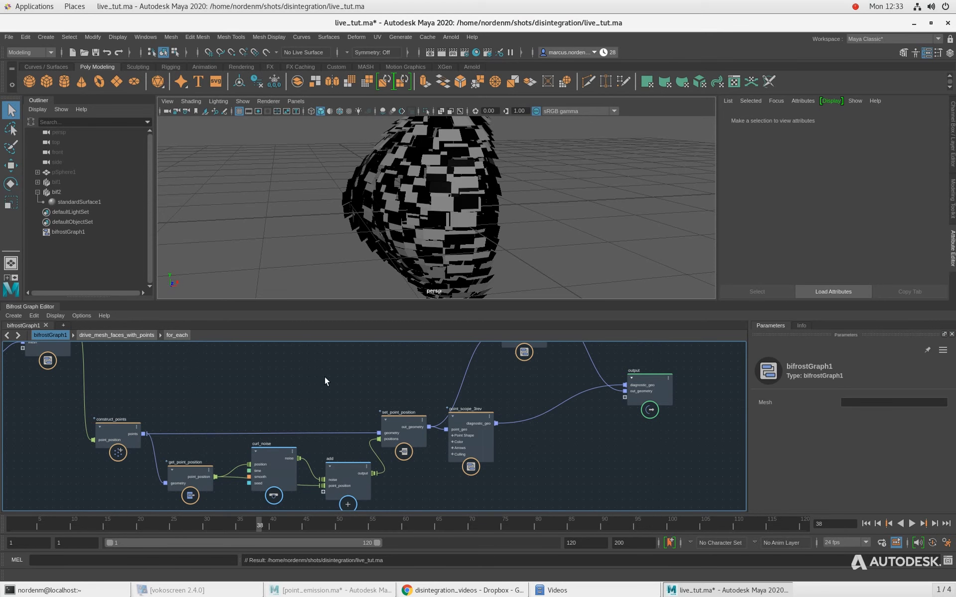
middle_click_drag(272, 392, 274, 384, "alt")
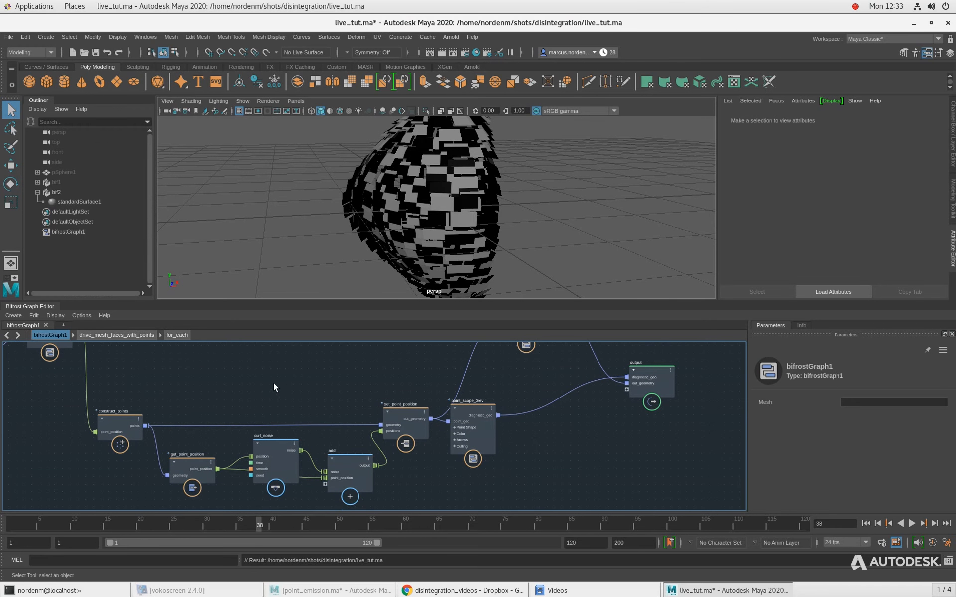
key("Tab")
type("compou")
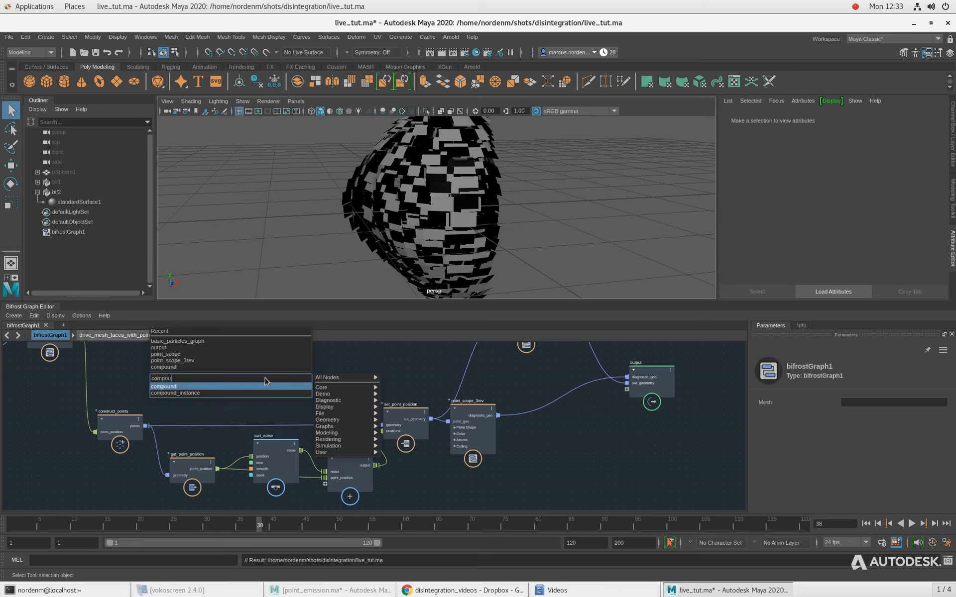
key("Return")
scroll(271, 386, "up", 2)
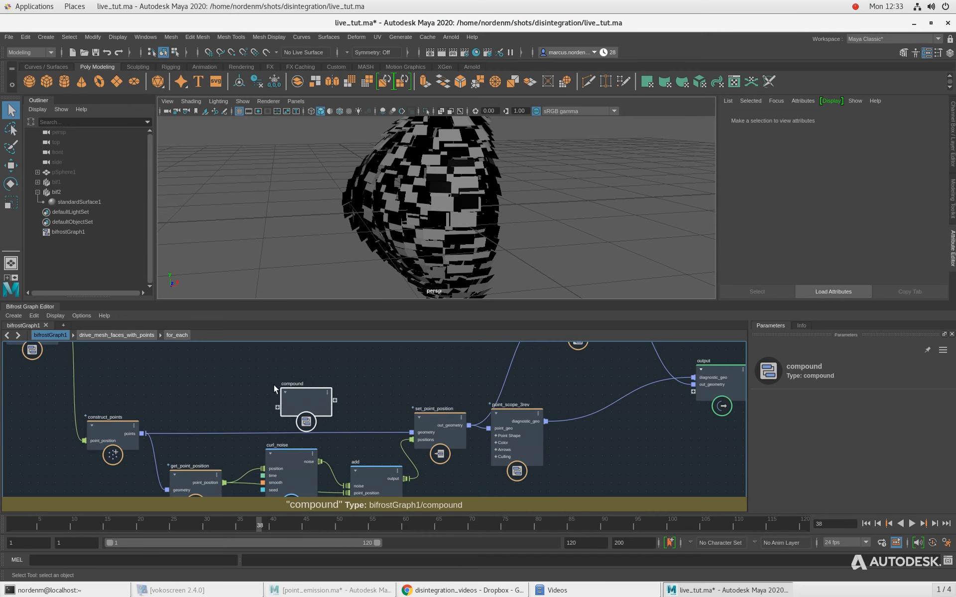
scroll(274, 386, "up", 1)
left_click_drag(317, 401, 322, 388)
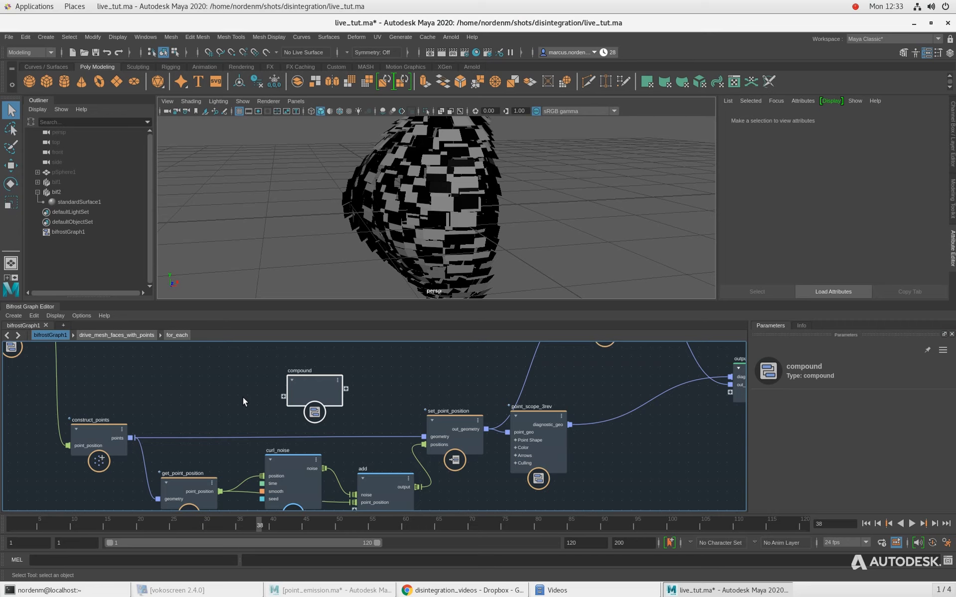
Rename the new compound node as forward_euler_step
double_click(298, 370)
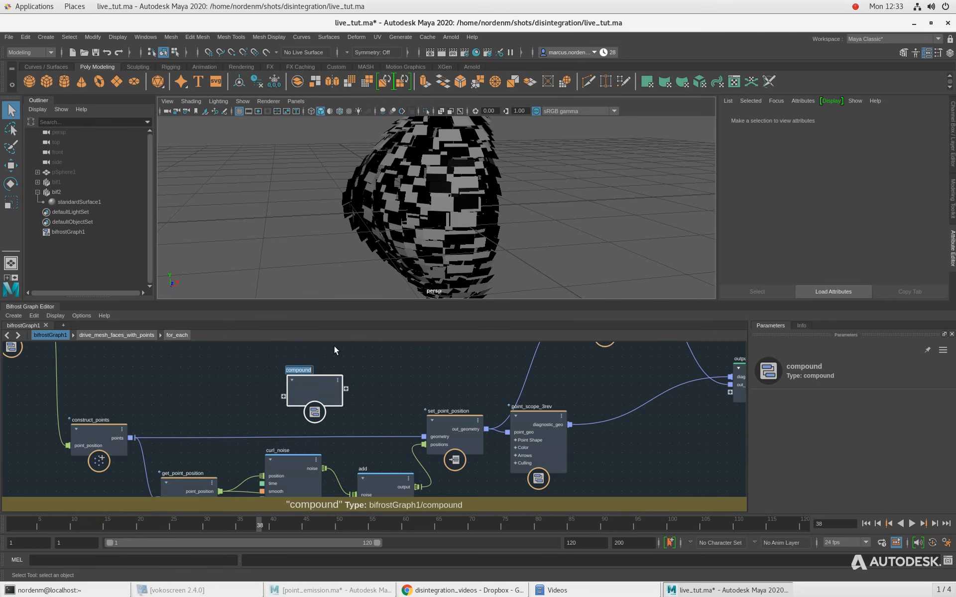
type("f")
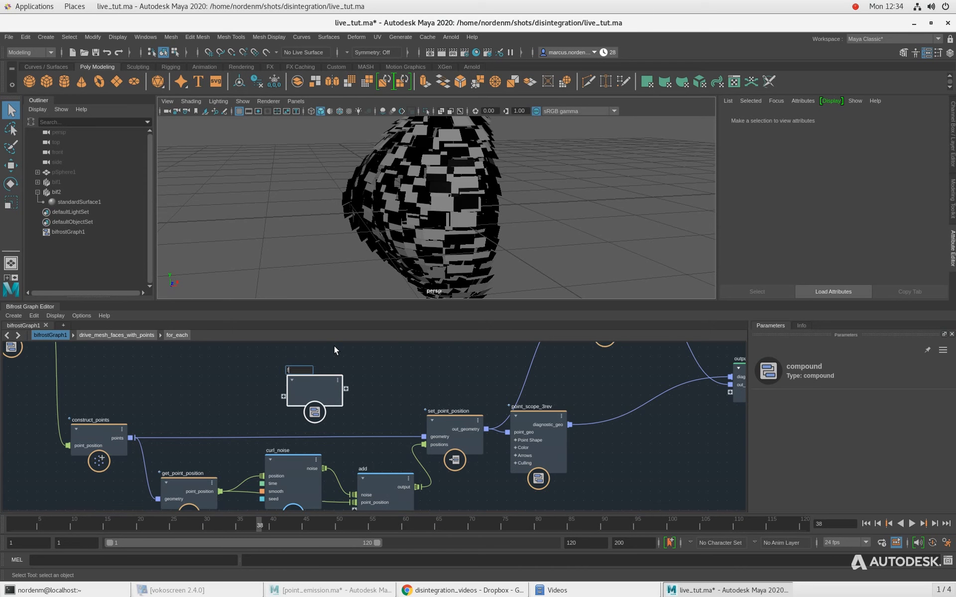
type("orward_euler_step")
key("Return")
Open the forward_euler_step compound and add a multiply node between its input and output nodes
double_click(310, 387)
left_click(390, 433)
mouse_move(237, 443)
left_mouse_down()
mouse_move(256, 432)
mouse_move(232, 431)
left_mouse_up()
scroll(445, 440, "down", 1)
left_click(342, 411)
key("Tab")
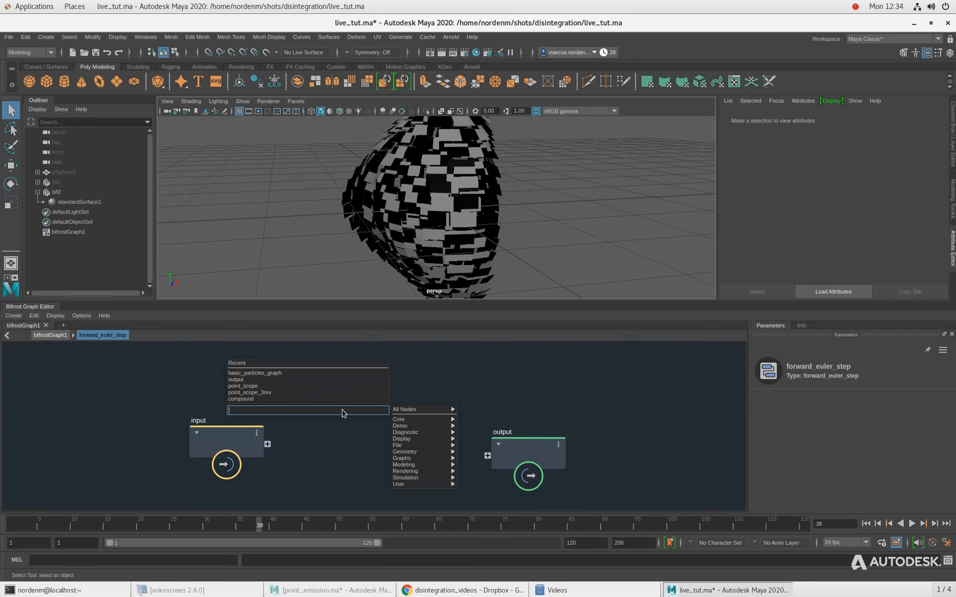
type("multiply")
key("Return")
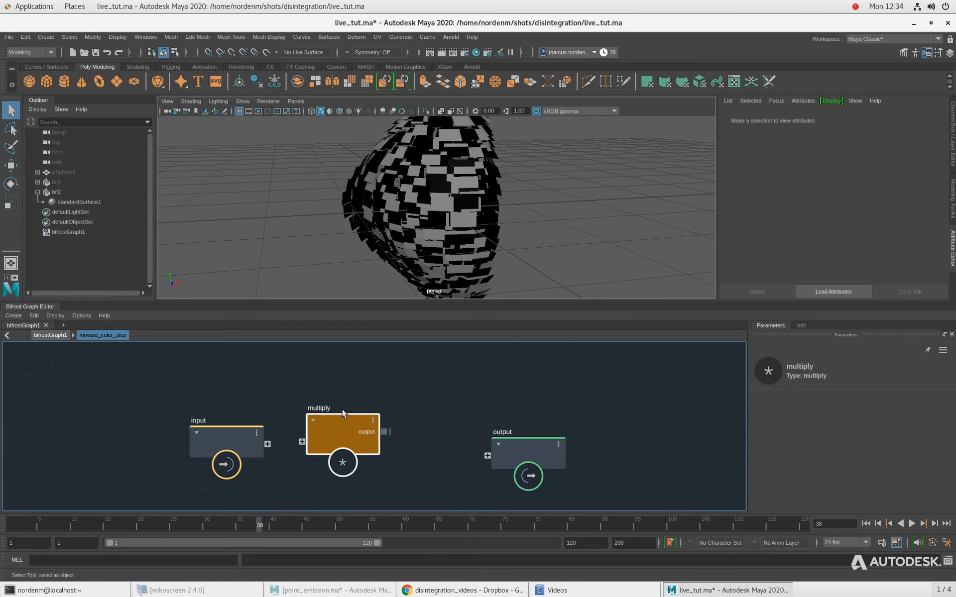
Move the input node away from multiply and connect two new input ports to the multiply node
left_click_drag(209, 442, 126, 429)
left_click_drag(185, 435, 301, 441)
left_click_drag(184, 442, 302, 453)
Rename the input node's first port as velocity and its second port as scale
right_click(169, 432)
left_click(184, 434)
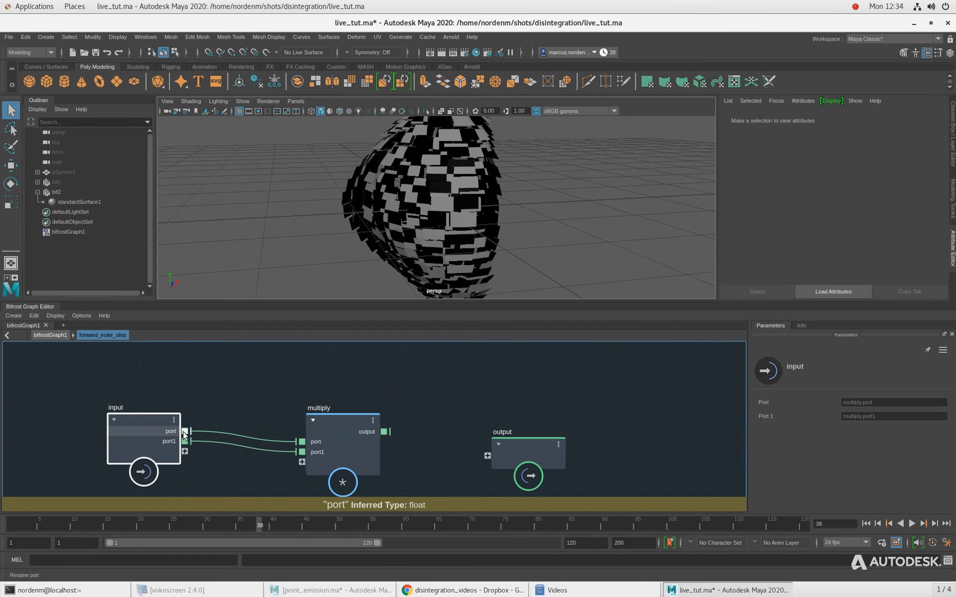
type("velocity")
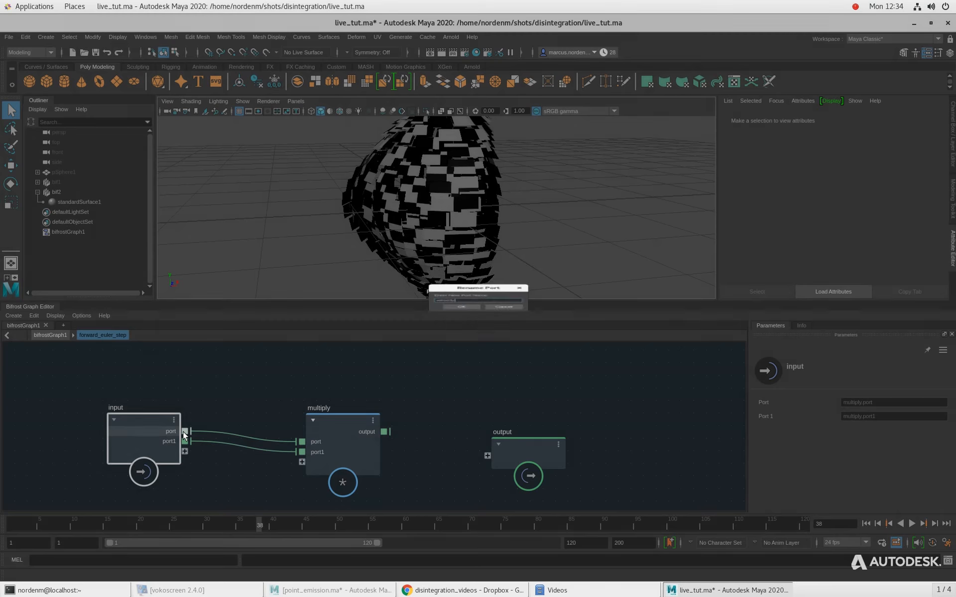
key("Return")
right_click(170, 442)
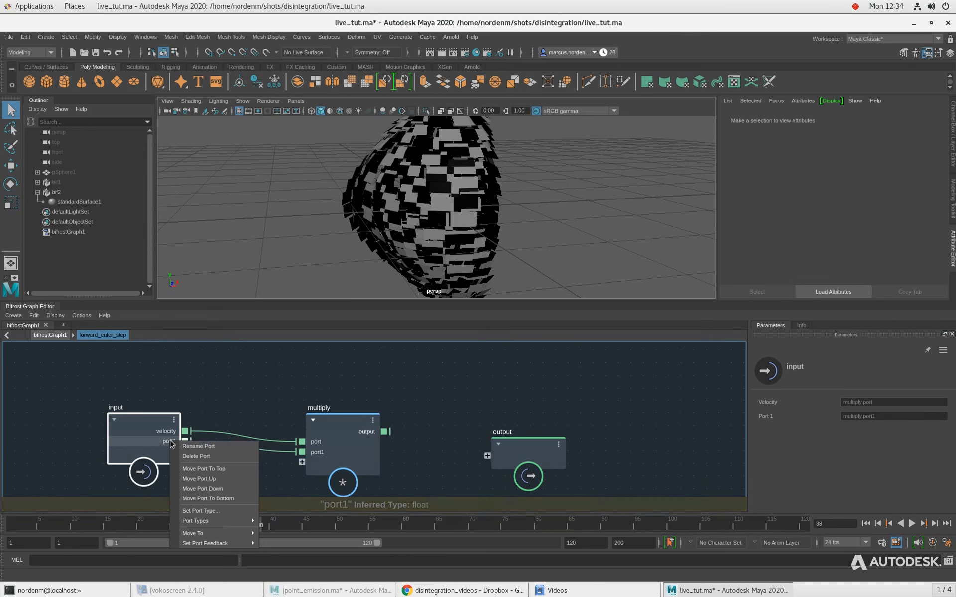
left_click(193, 447)
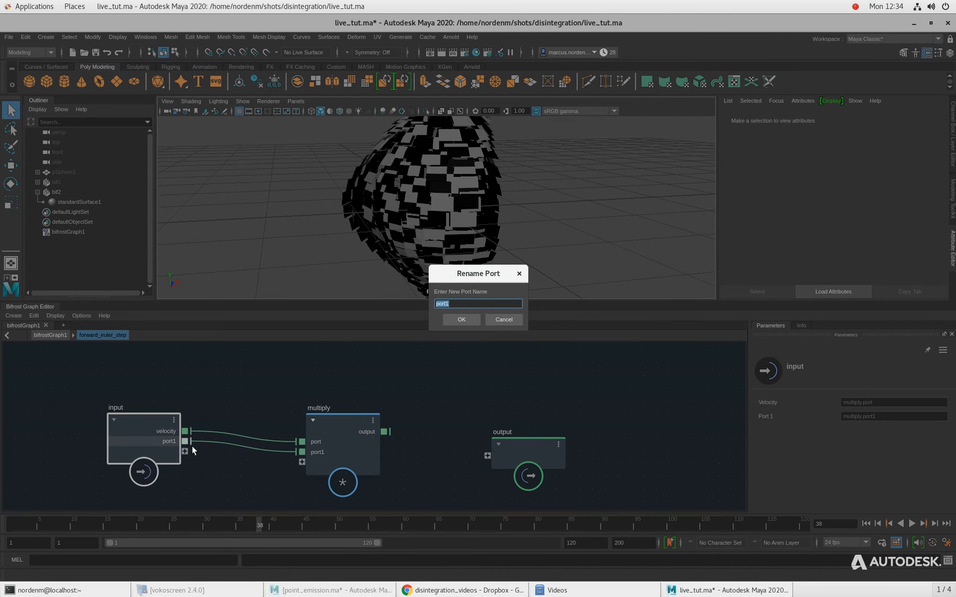
type("scale")
key("Return")
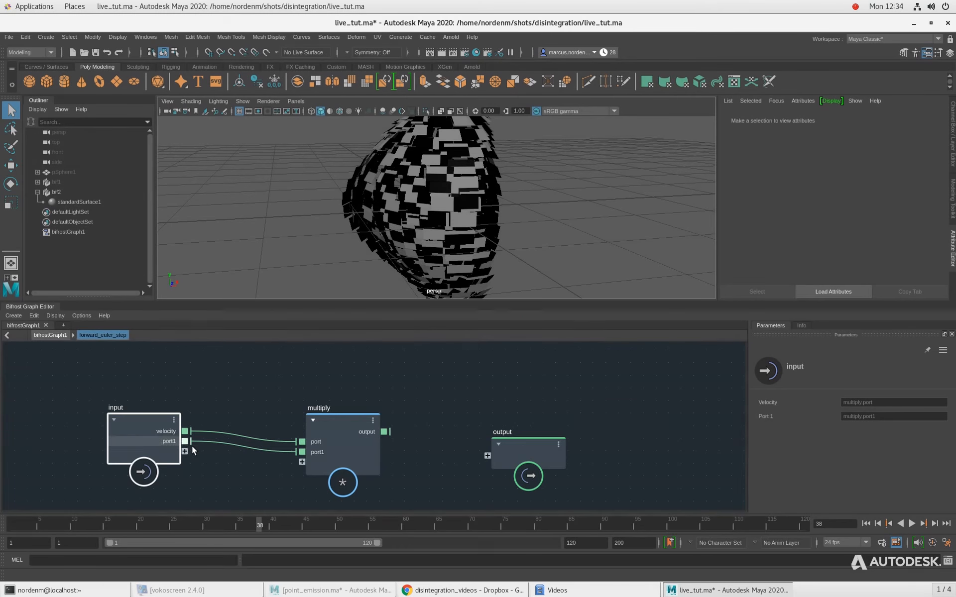
Move the multiply node higher and cut the connection from the scale port to it
left_click_drag(362, 444, 366, 416)
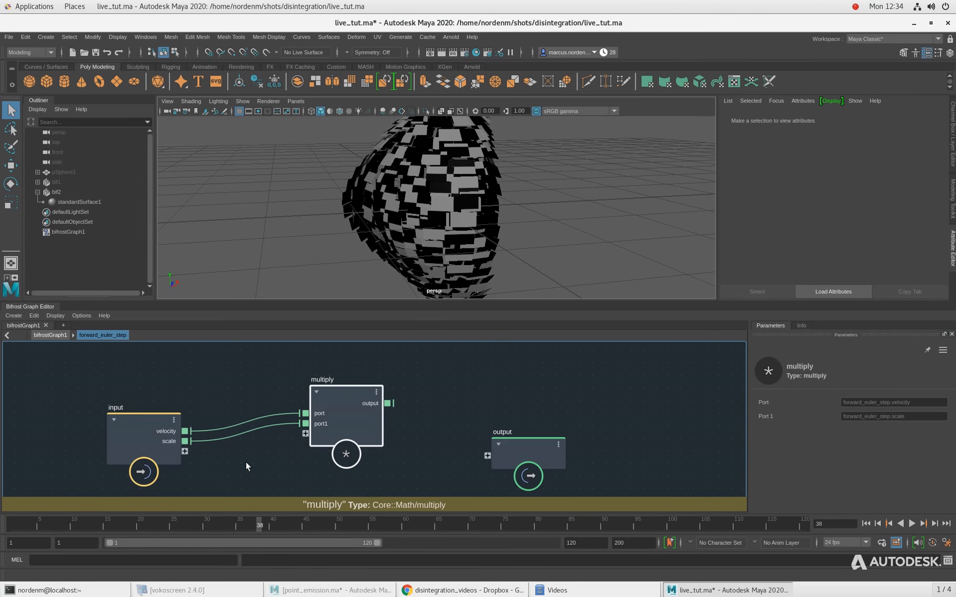
middle_click_drag(248, 463, 251, 445)
left_click_drag(269, 404, 271, 427, "ctrl+alt+shift")
Add a time node below multiply and connect its frame_length output to the multiply node
left_click(272, 453)
key("Tab")
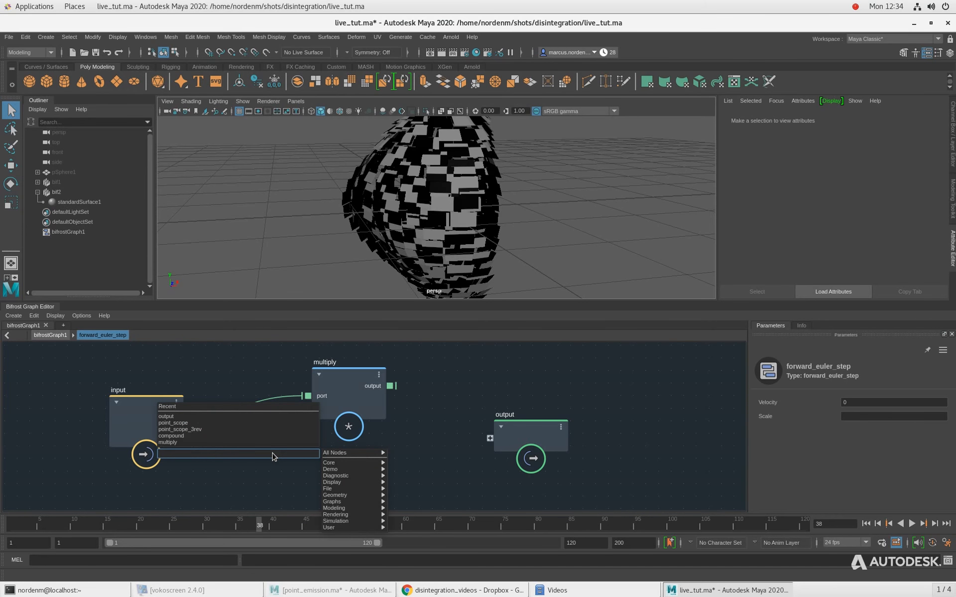
type("time")
key("Return")
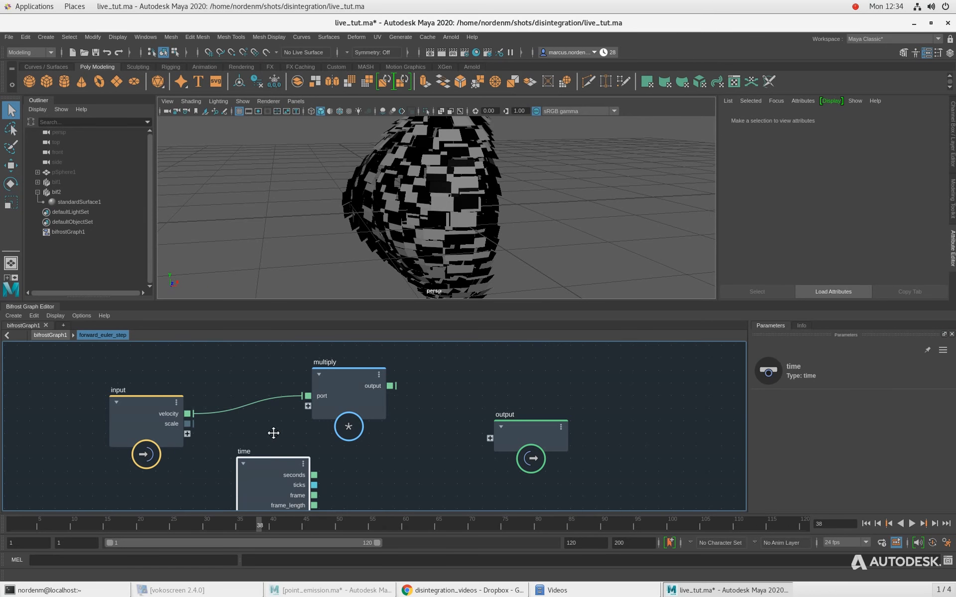
middle_click_drag(274, 433, 270, 409)
left_click_drag(259, 458, 230, 453)
left_click_drag(287, 479, 304, 381)
left_click_drag(284, 479, 304, 381)
Set the port type of the velocity input to Math::float3
right_click(168, 391)
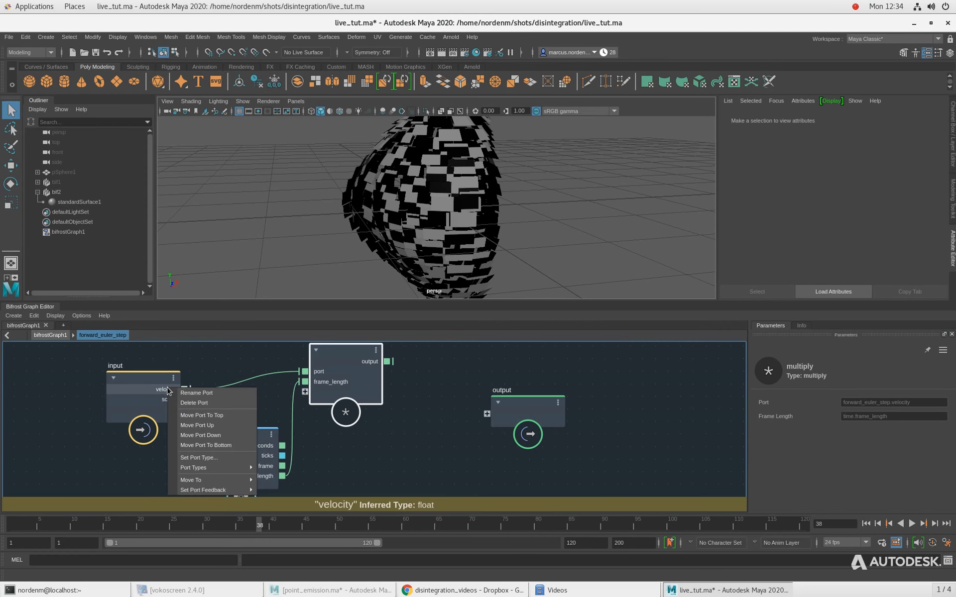
mouse_move(211, 469)
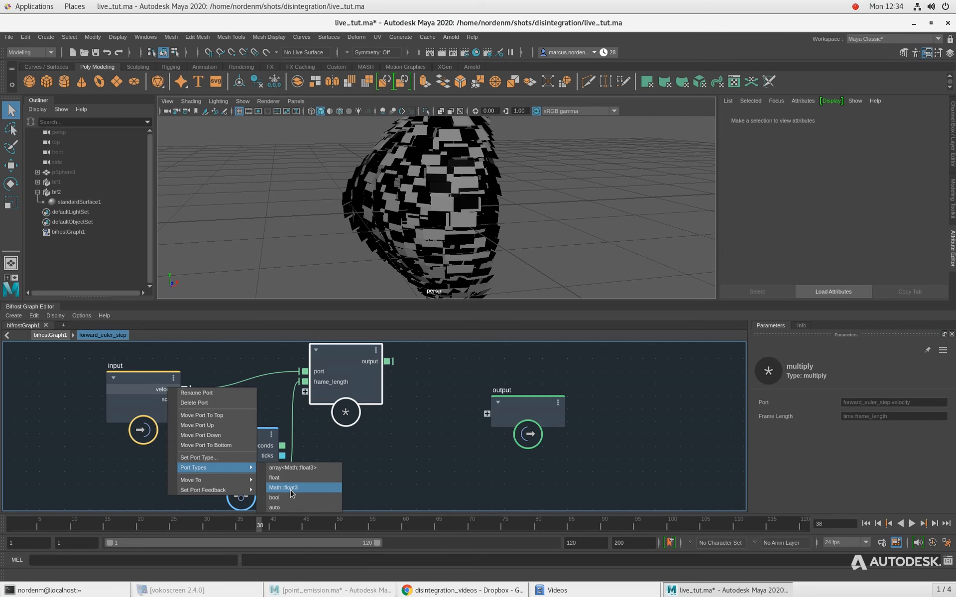
left_click(289, 488)
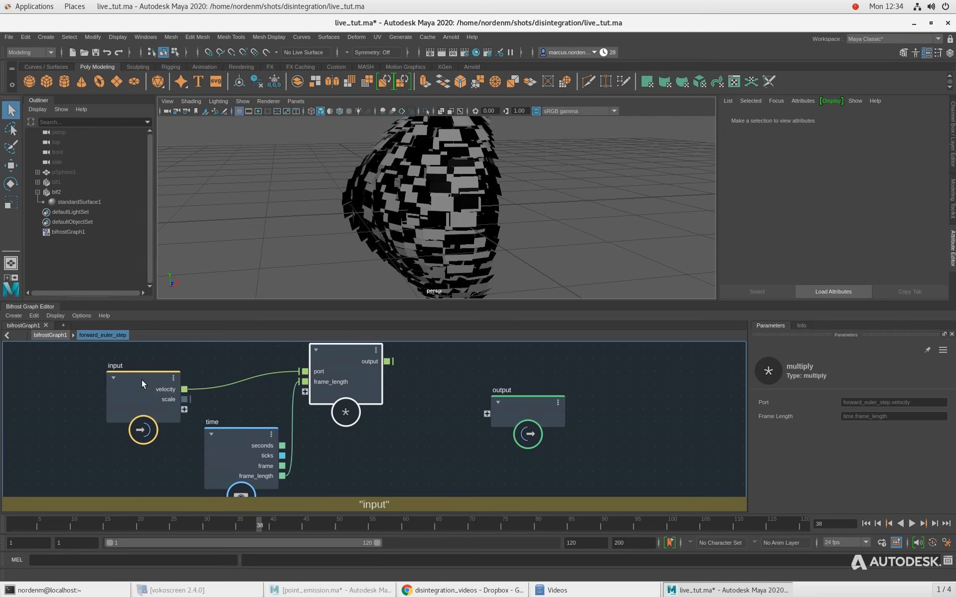
Rename the unused scale port on the input node as position
left_click_drag(145, 396, 145, 383)
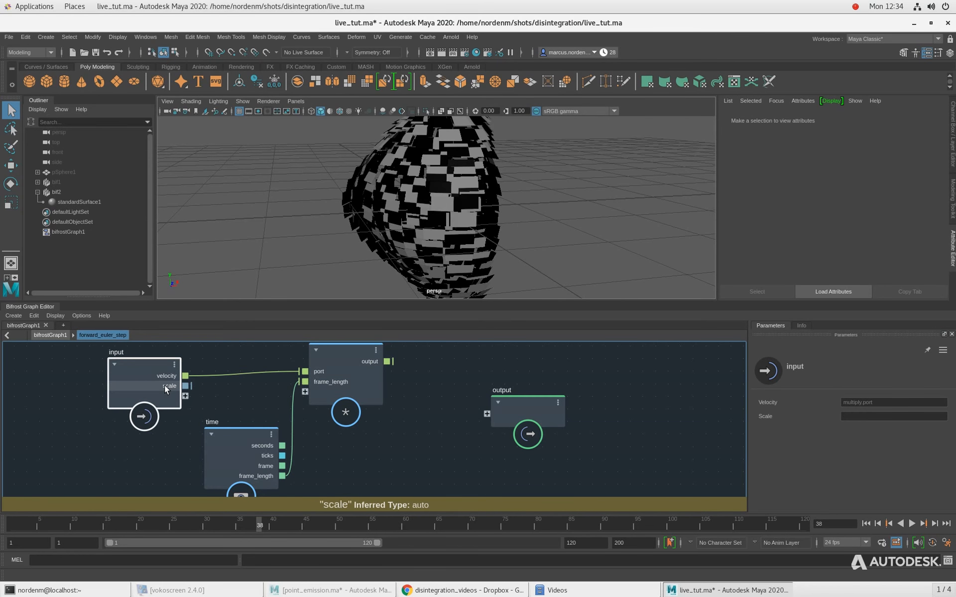
right_click(165, 387)
left_click(183, 393)
type("po")
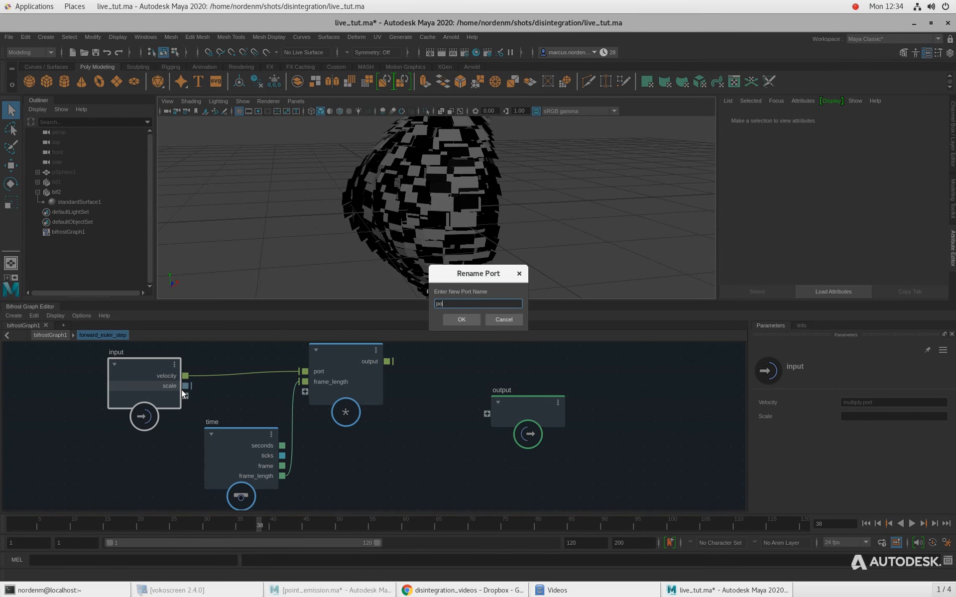
type("sition")
key("Return")
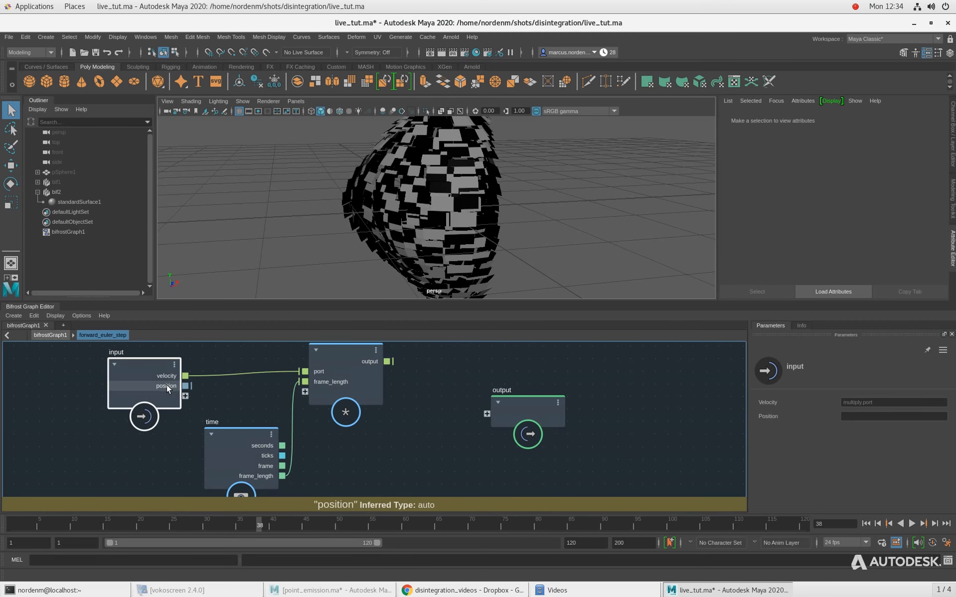
Set the position port's type to Math::float3, and rearrange the input and time nodes
right_click(169, 386)
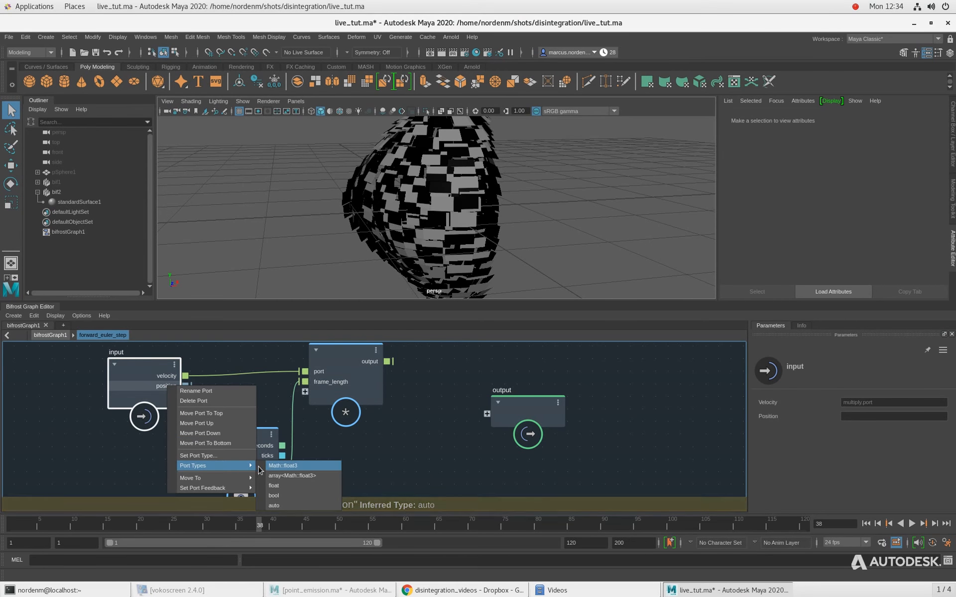
left_click(139, 446)
left_click_drag(144, 368, 110, 364)
left_click_drag(234, 448, 216, 415)
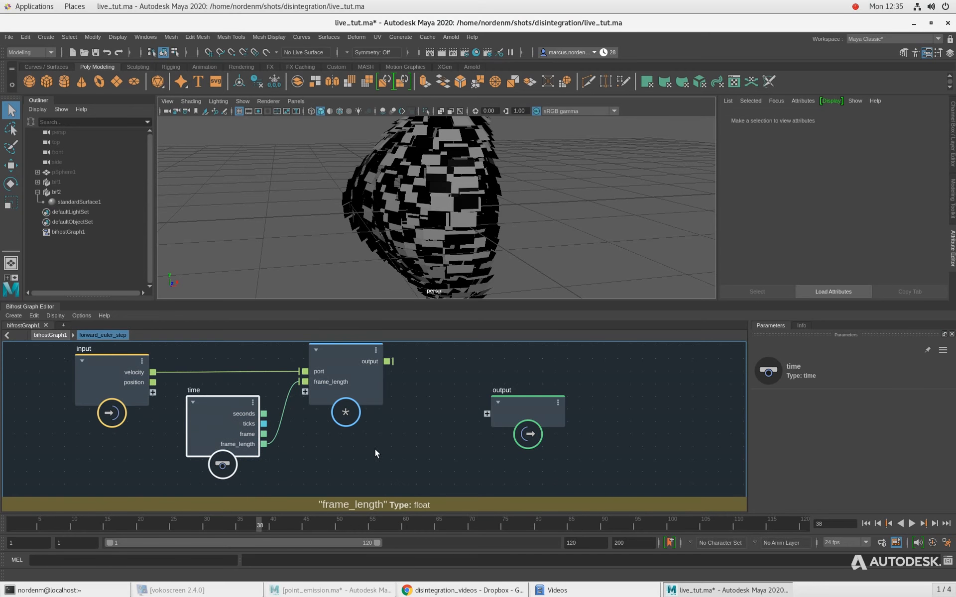
Add an add node and feed it the multiply output and the input node's position port
left_click(415, 419)
key("Tab")
type("add")
key("Return")
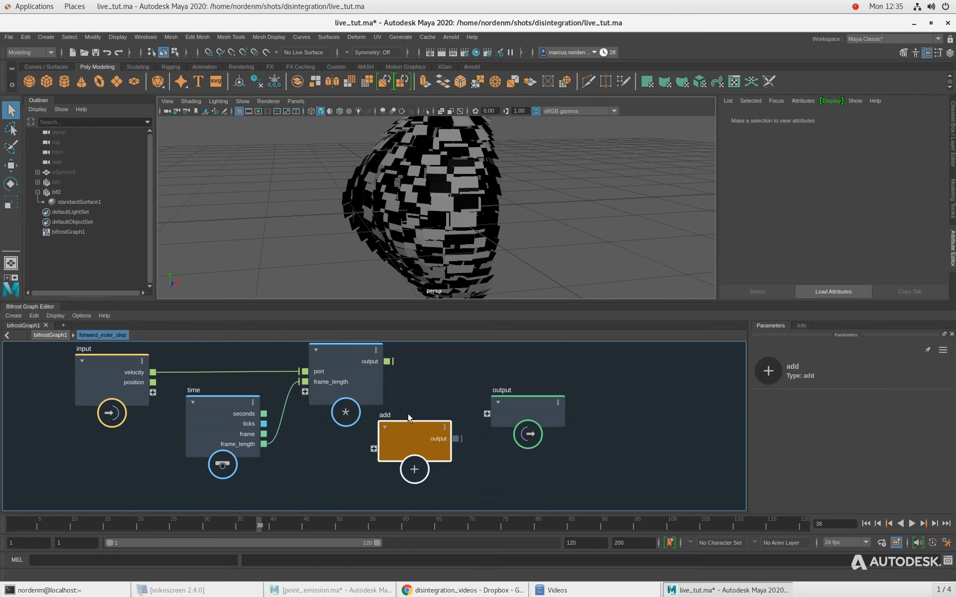
left_click_drag(388, 362, 436, 412)
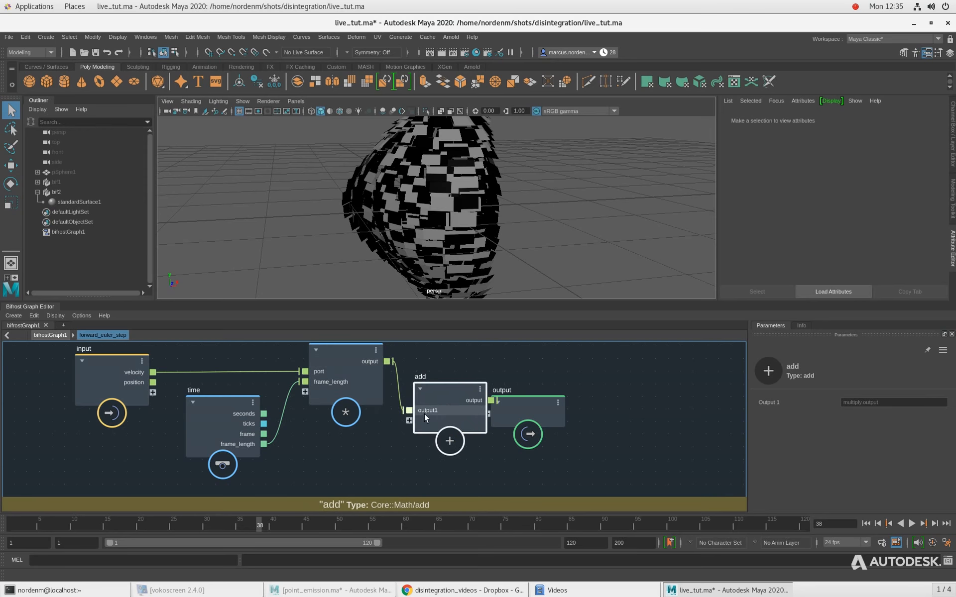
left_click_drag(153, 382, 418, 428)
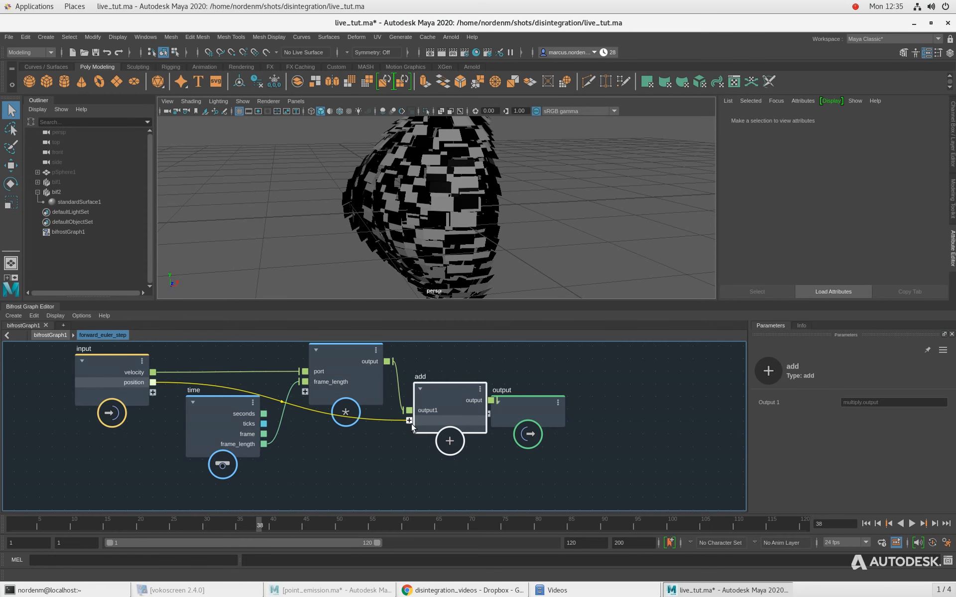
Connect the add node's result to the compound's output node and rename that output port as out_position
left_click_drag(533, 412, 573, 411)
middle_click_drag(499, 382, 487, 399, "alt")
left_click_drag(479, 417, 528, 420)
right_click(531, 412)
left_click(559, 416)
type("out_position")
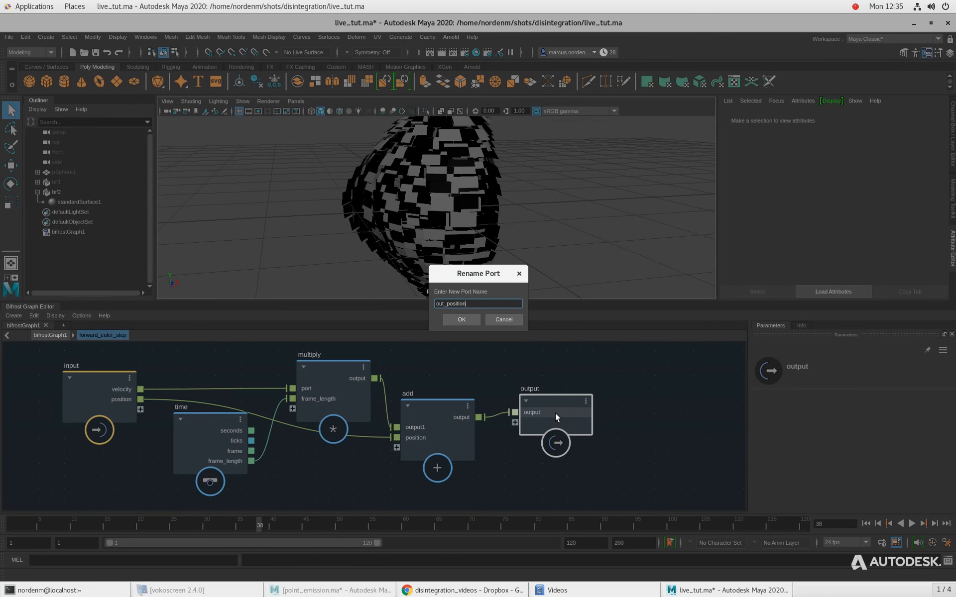
key("Return")
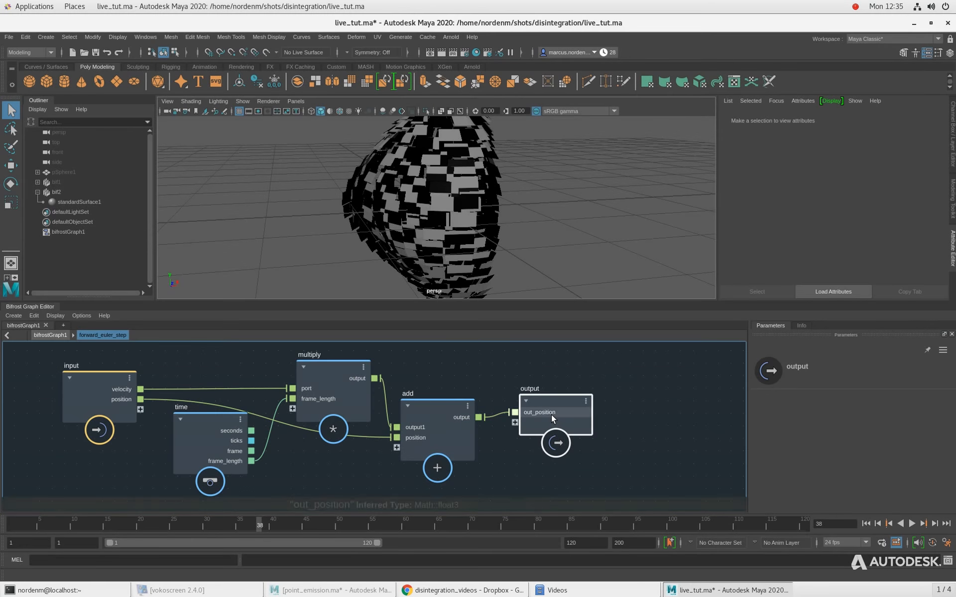
Return to the bifrostGraph1 level and connect get_point_position's point_position output to forward_euler_step's position port
left_click(50, 335)
left_click_drag(324, 406, 342, 398)
mouse_move(211, 413)
middle_mouse_down("alt")
mouse_move(208, 390)
mouse_move(210, 404)
middle_mouse_up("alt")
left_click_drag(188, 476, 301, 395)
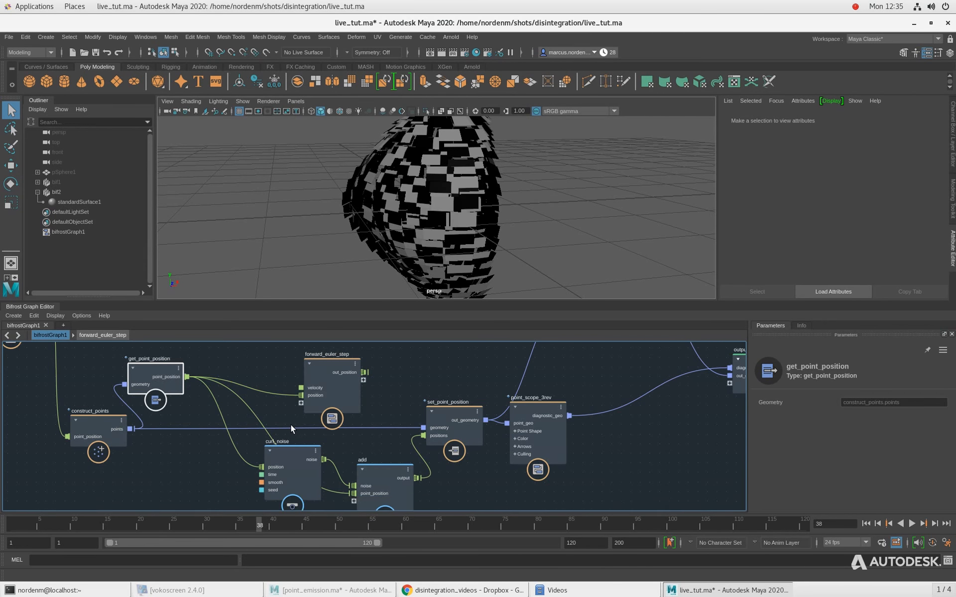
Connect curl_noise's noise to forward_euler_step's velocity and its out_position to set_point_position's positions, replacing and deleting the add node
left_click_drag(326, 362, 341, 365)
left_click_drag(293, 451, 422, 436)
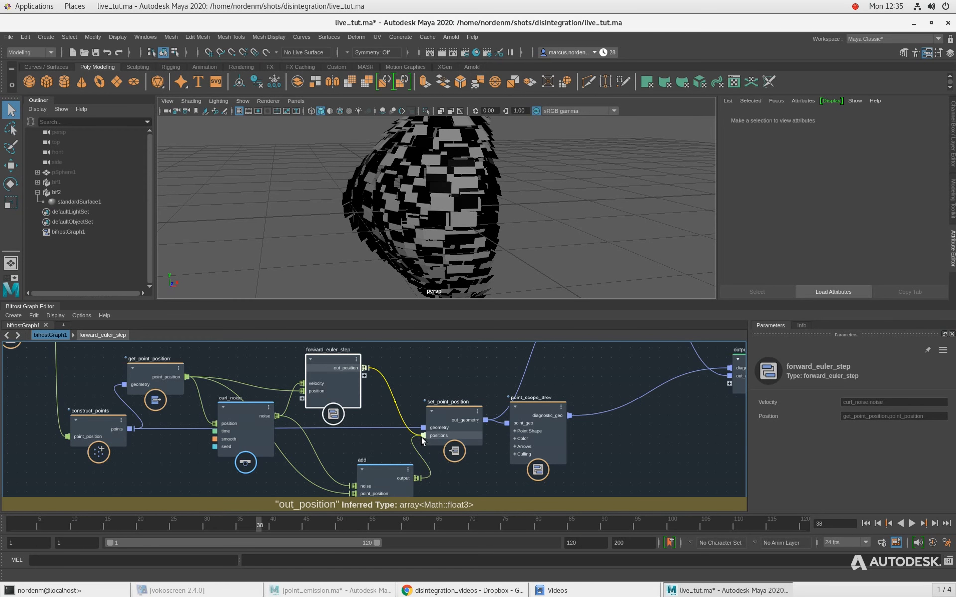
left_click(388, 473)
key("Delete")
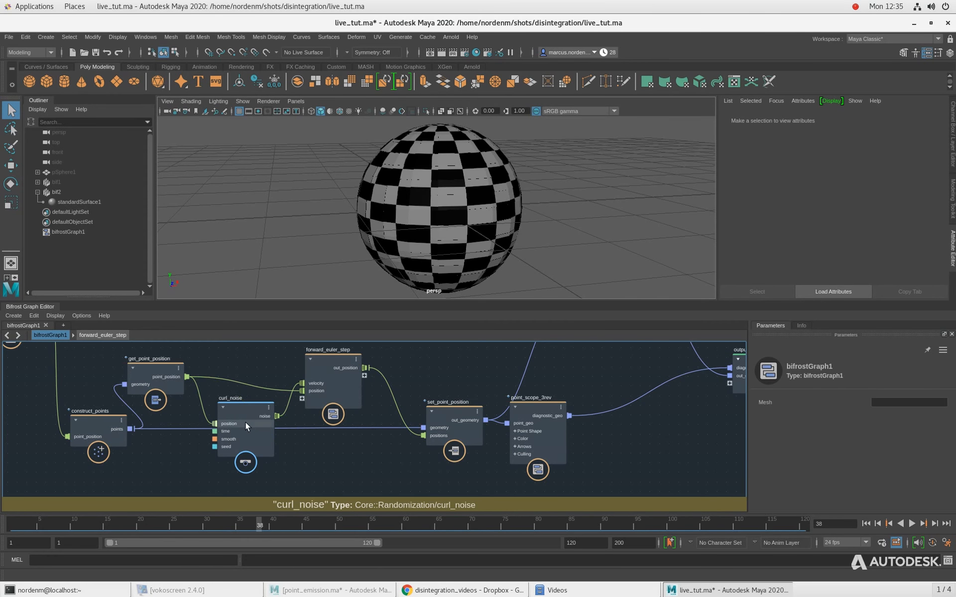
Rearrange the curl_noise, forward_euler_step, get_point_position and set_point_position nodes, leaving free space beside curl_noise
left_click_drag(245, 422, 267, 468)
left_click_drag(356, 396, 377, 405)
left_click_drag(158, 379, 194, 386)
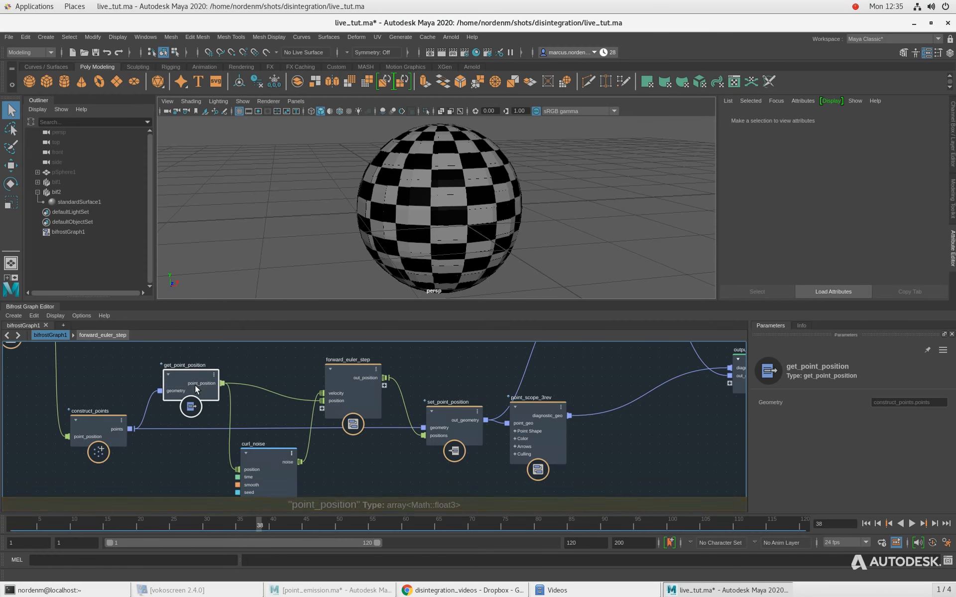
left_click_drag(458, 423, 462, 420)
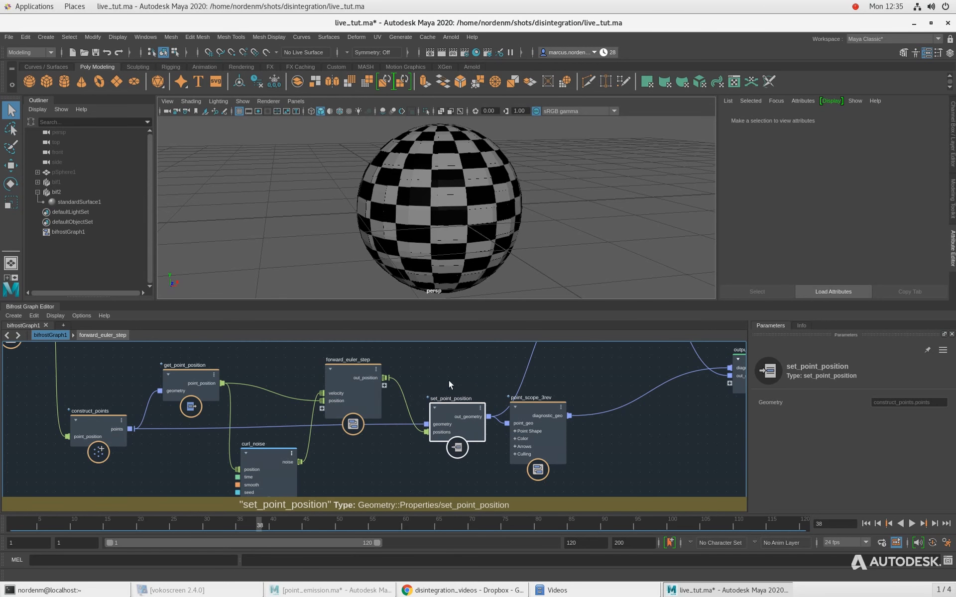
right_click_drag(408, 213, 470, 217, "alt")
mouse_move(469, 216)
left_mouse_down("alt")
mouse_move(437, 200)
mouse_move(472, 225)
left_mouse_up("alt")
right_click_drag(472, 225, 436, 220, "alt")
left_click_drag(273, 465, 273, 447)
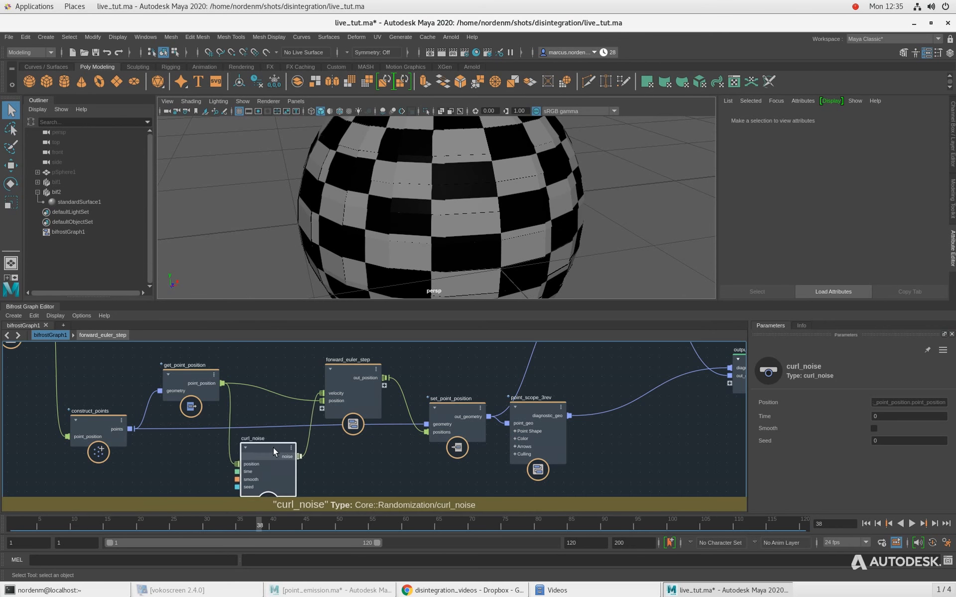
middle_click_drag(346, 479, 343, 452, "alt")
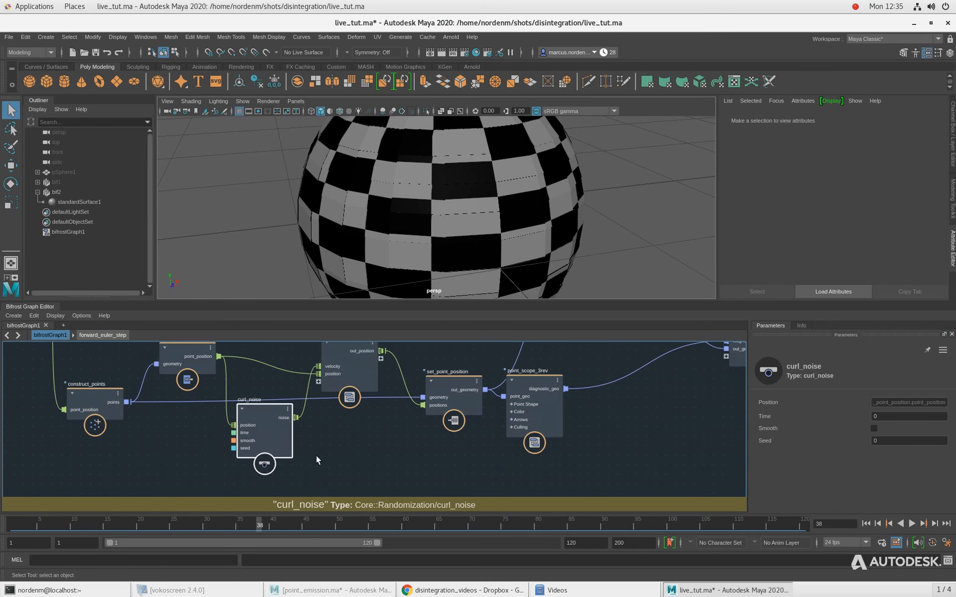
left_click_drag(394, 253, 422, 246, "alt")
right_click_drag(366, 458, 316, 455, "alt")
left_click_drag(284, 429, 280, 448)
Add a float value node beside curl_noise and set its value to 10
left_click(341, 459)
key("Tab")
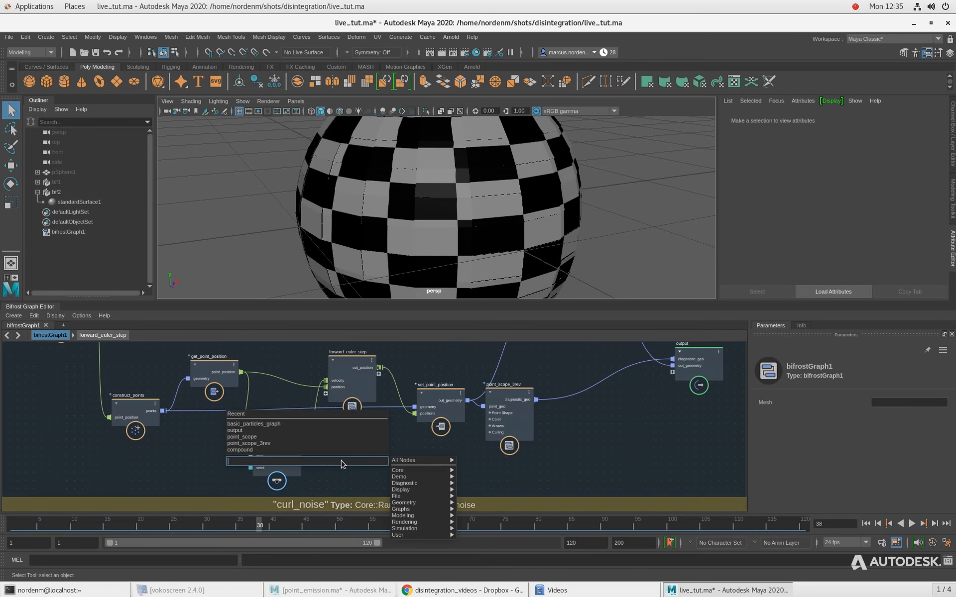
type("value")
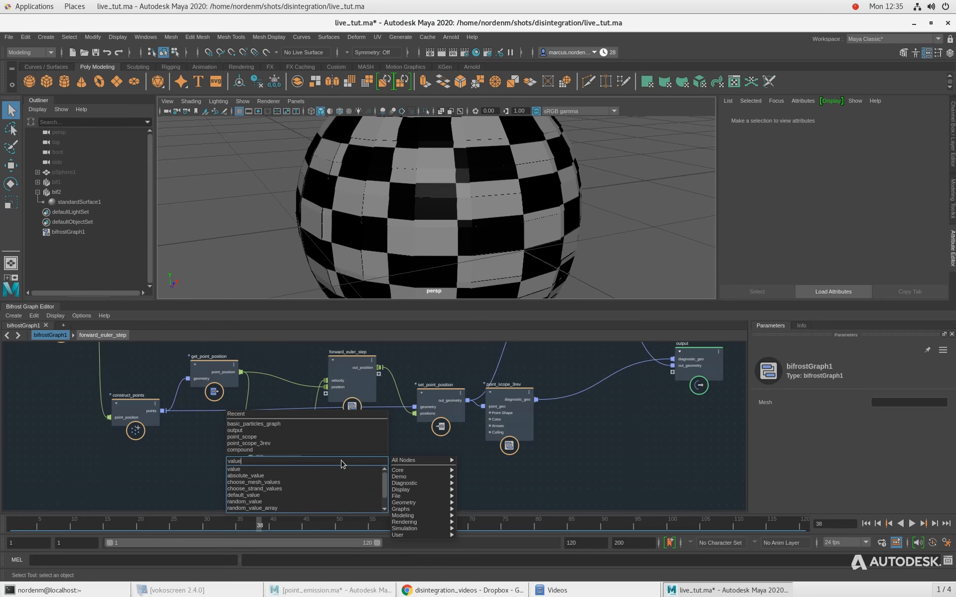
key("Return")
left_click(810, 429)
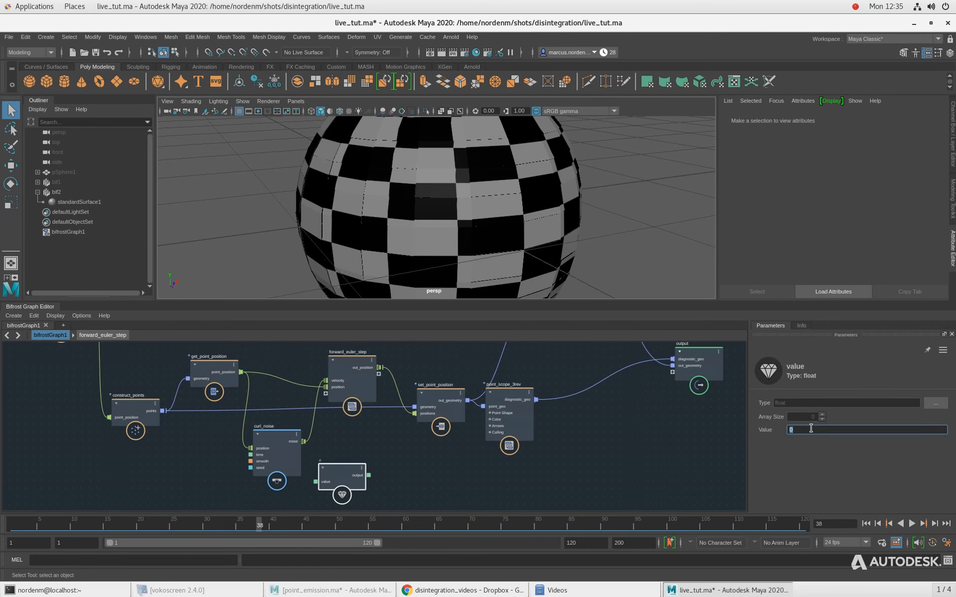
type("10")
Add a multiply node and feed it curl_noise's noise output and the value node's output
left_click(452, 462)
key("Tab")
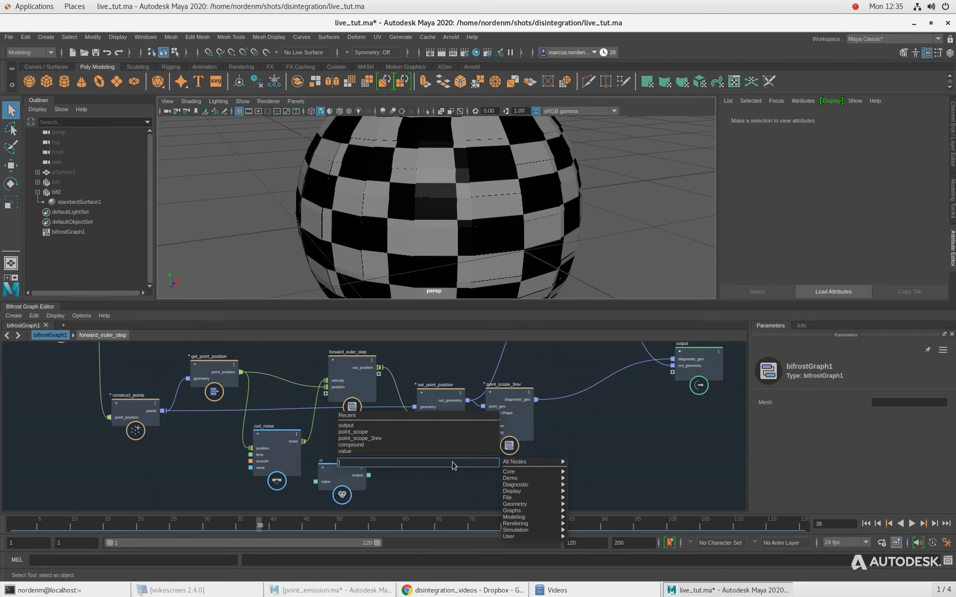
type("mu")
key("Down")
key("Return")
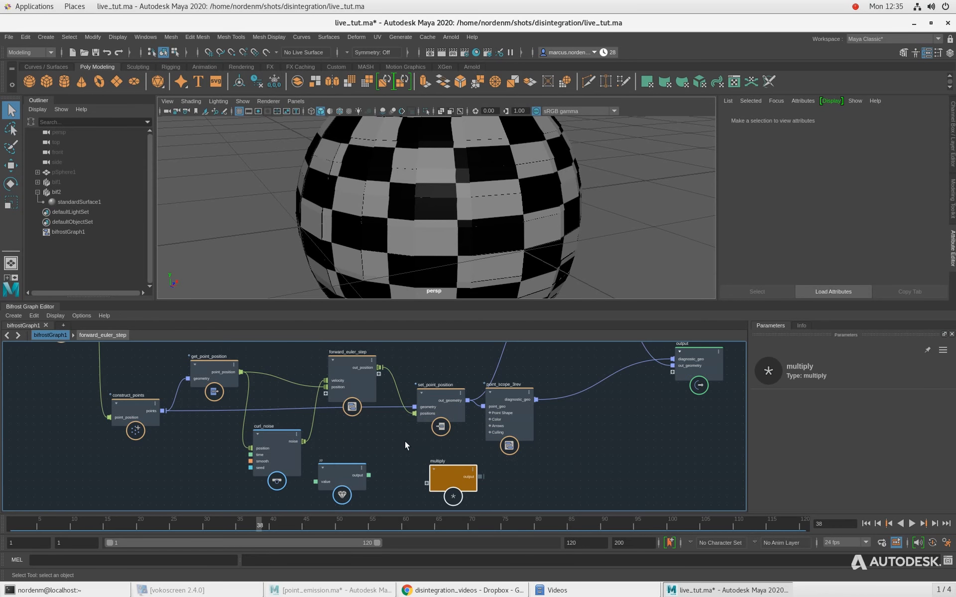
scroll(404, 441, "up", 1)
left_click_drag(294, 441, 435, 484)
left_click_drag(366, 478, 432, 494)
Connect the multiply output to forward_euler_step's velocity port and tidy the positions of the value, multiply and forward_euler_step nodes
left_click_drag(329, 483, 304, 504)
left_click_drag(447, 469, 321, 375)
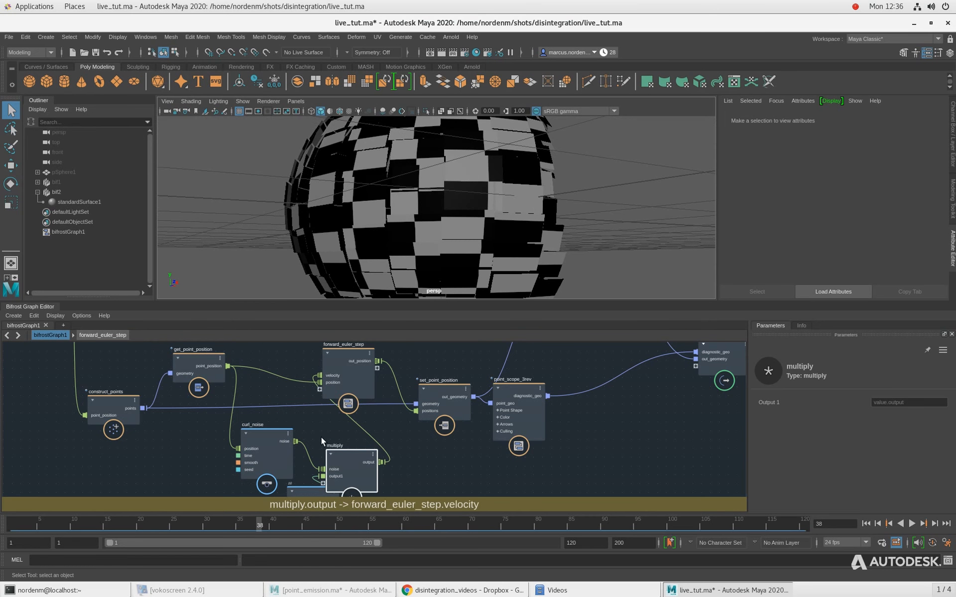
middle_click_drag(312, 425, 327, 389, "alt")
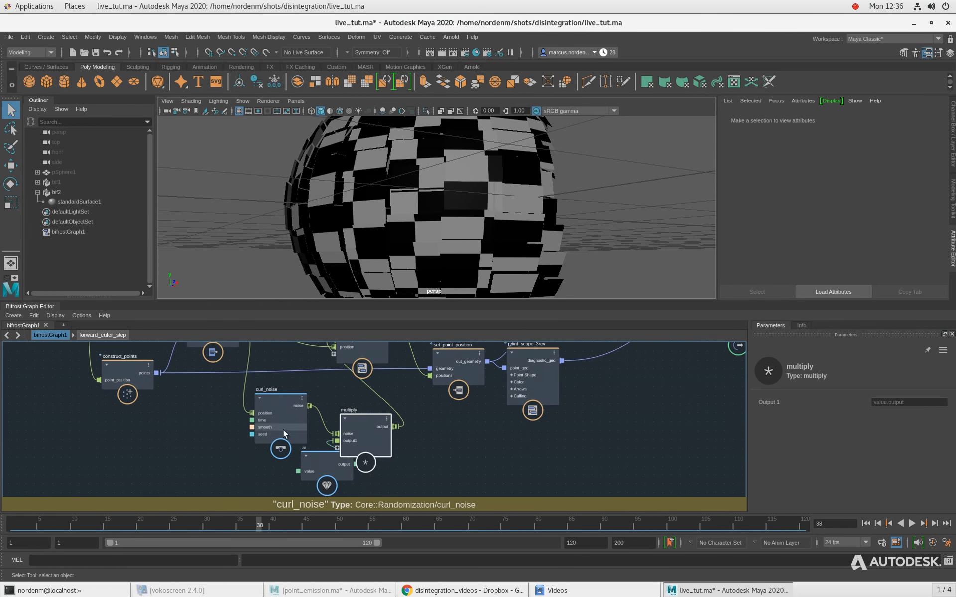
left_click_drag(317, 464, 306, 491)
middle_click_drag(325, 389, 327, 444, "alt")
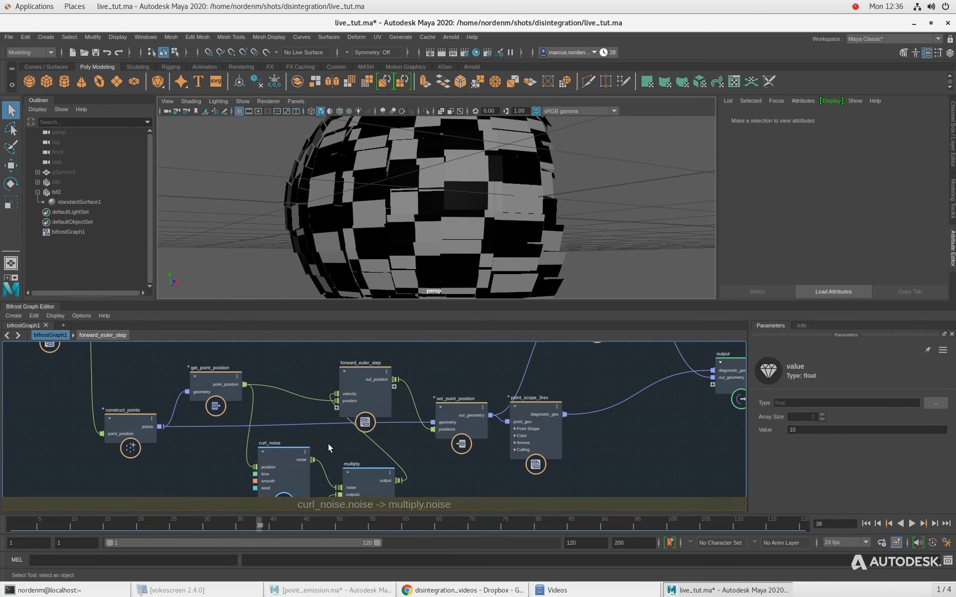
left_click(377, 380)
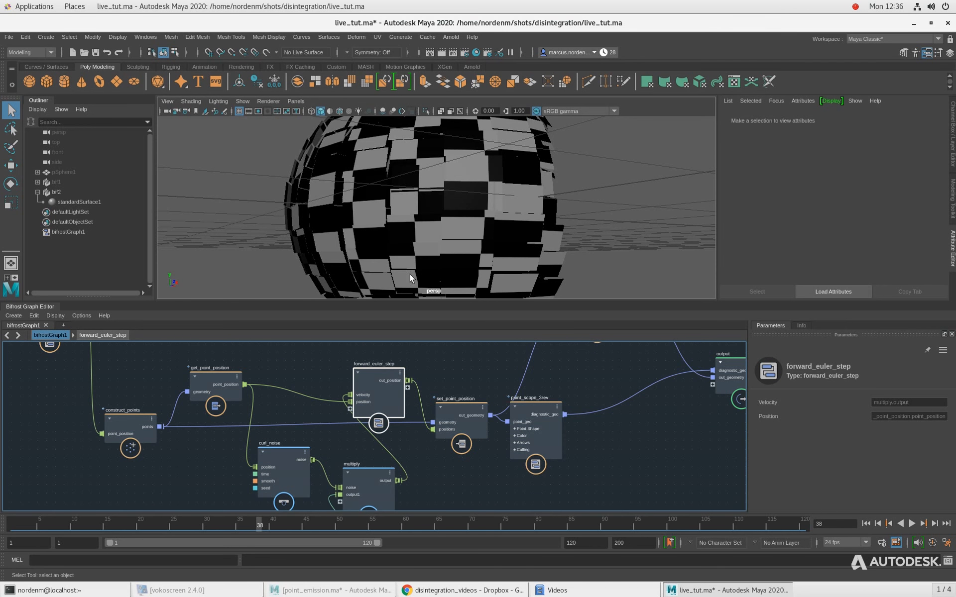
scroll(321, 373, "down", 2)
middle_click_drag(320, 373, 312, 380, "alt")
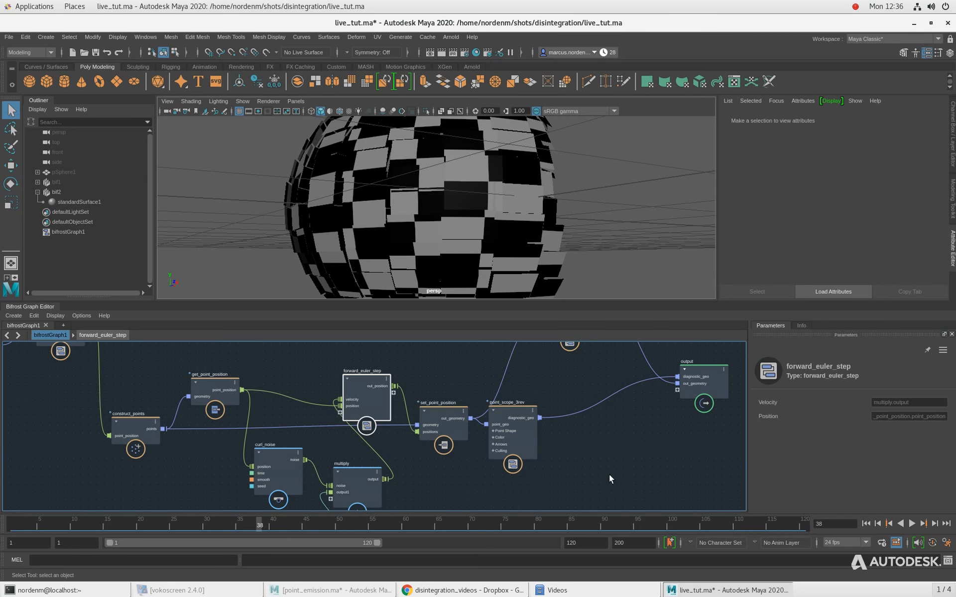
Return the timeline to frame 1
left_click(866, 523)
scroll(302, 376, "down", 1)
right_click_drag(303, 376, 297, 376, "alt")
mouse_move(298, 376)
middle_mouse_down("alt")
mouse_move(306, 399)
mouse_move(288, 391)
middle_mouse_up("alt")
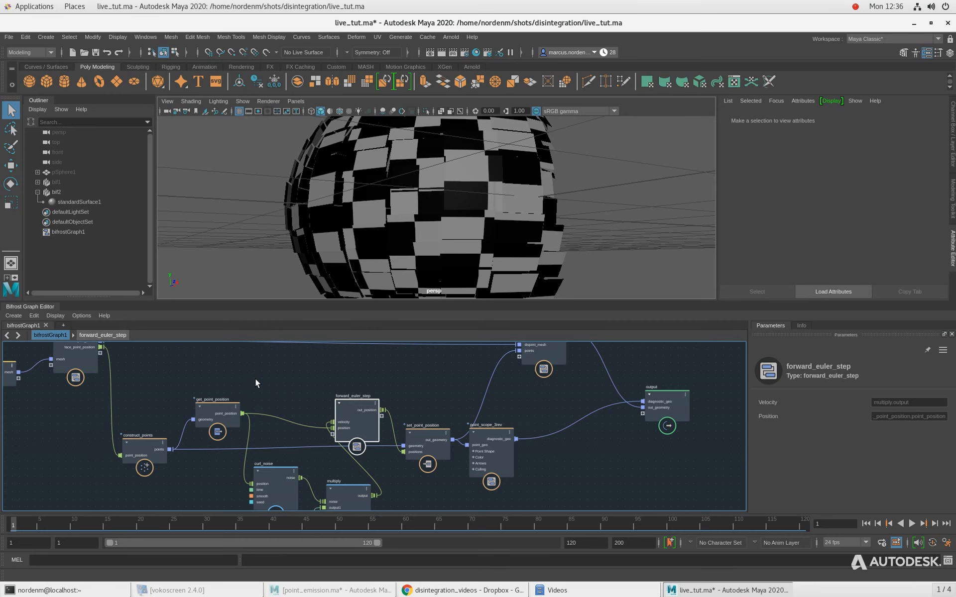
middle_click_drag(270, 383, 264, 385, "alt")
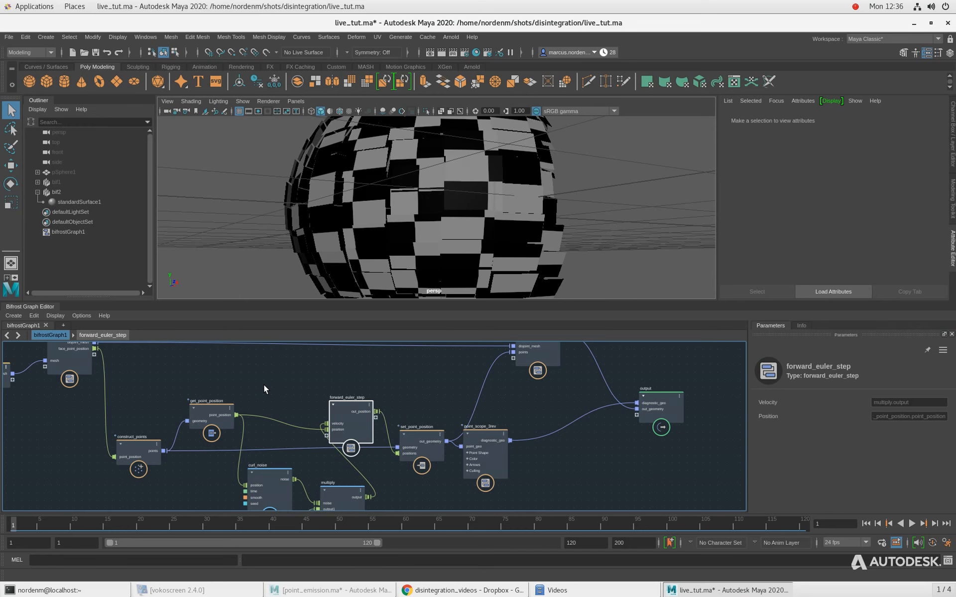
middle_click_drag(285, 371, 291, 381)
left_click(292, 386)
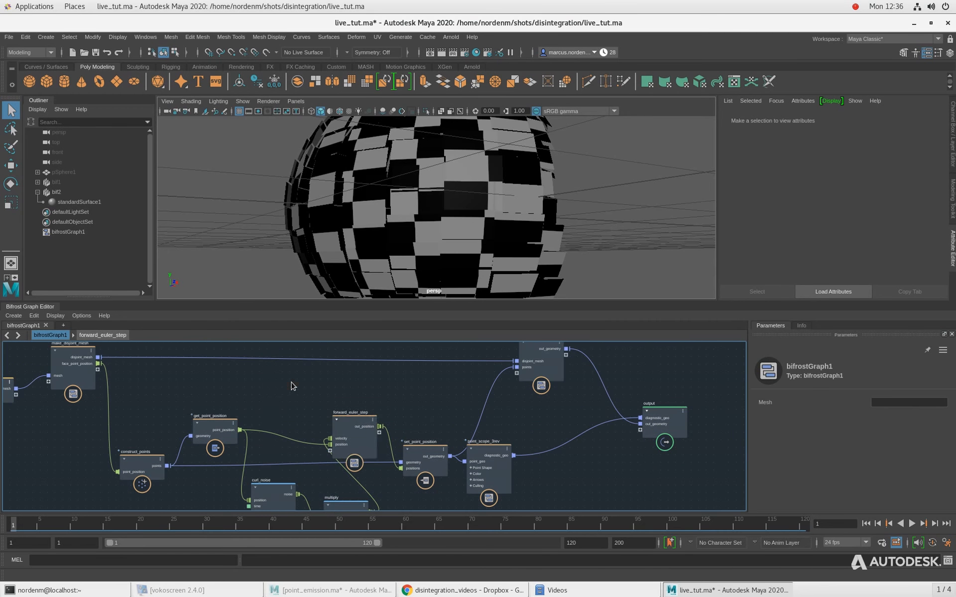
key("Tab")
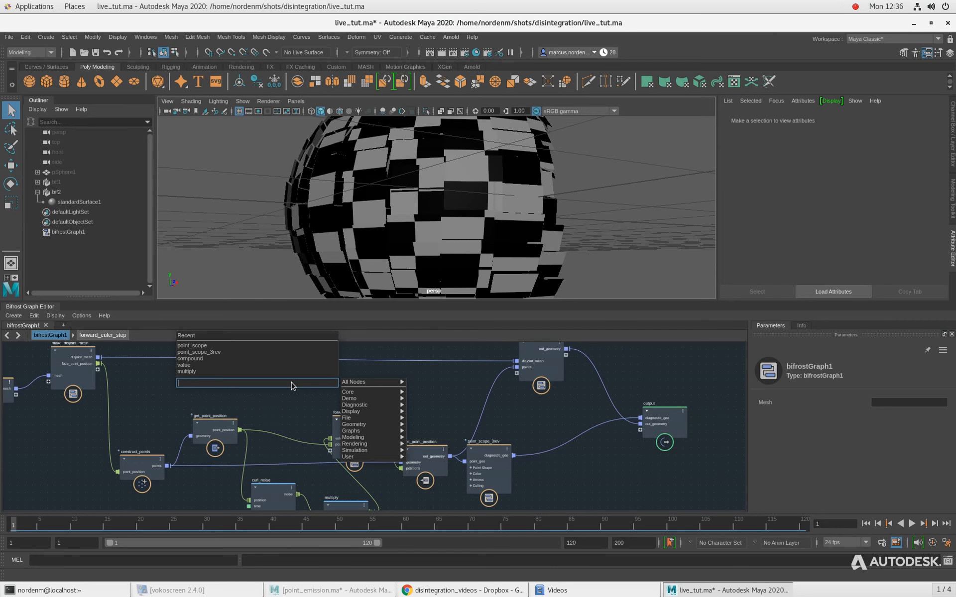
type("compound")
key("Return")
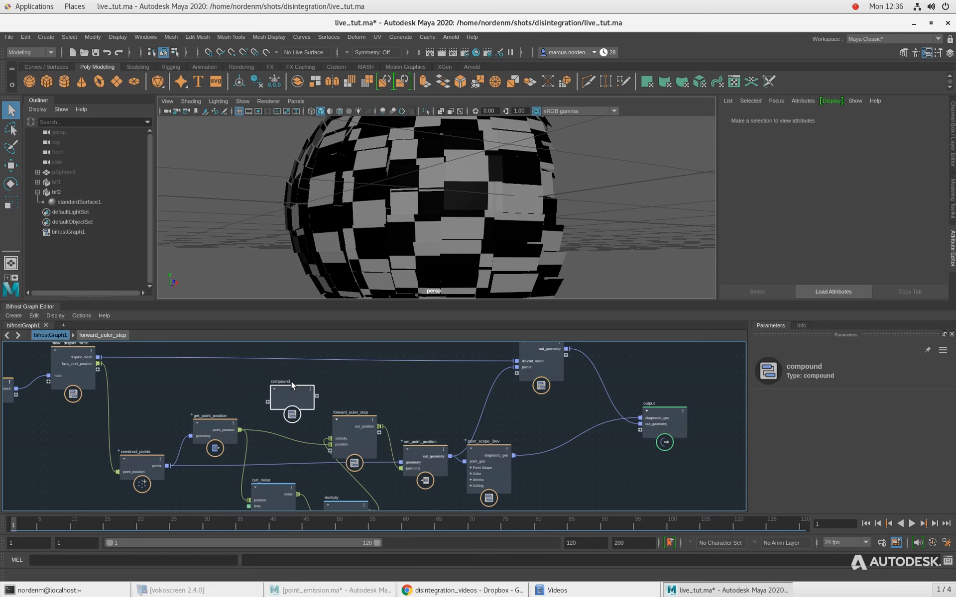
double_click(281, 382)
type("simple_sim")
key("Return")
middle_click_drag(238, 408, 236, 402, "alt")
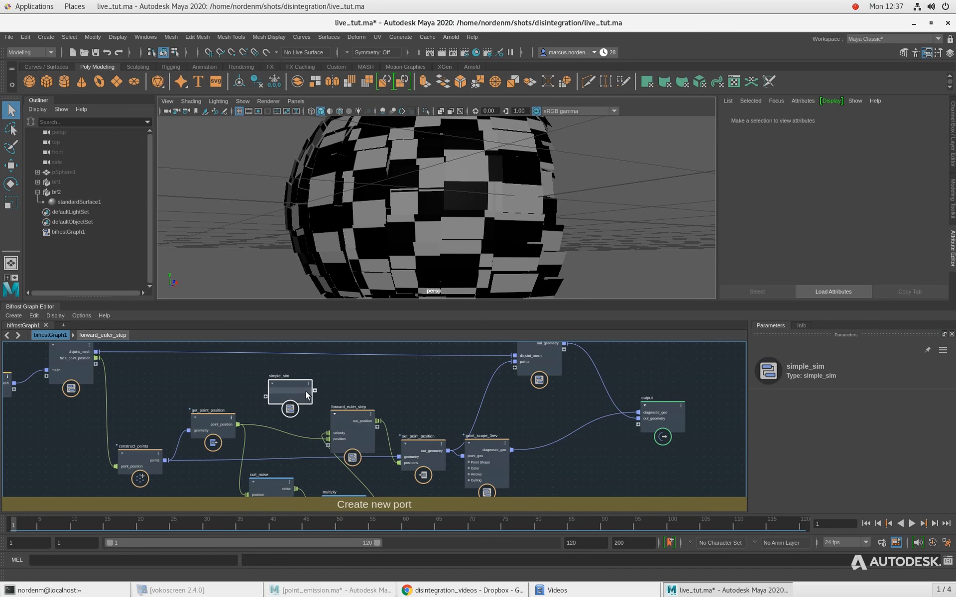
left_click_drag(287, 411, 262, 386)
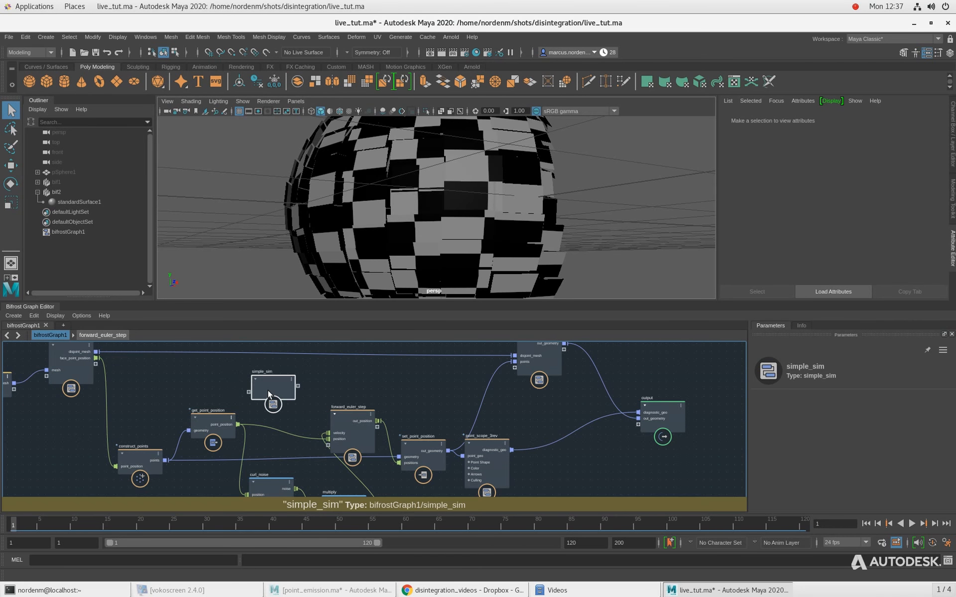
key("Delete")
Move the point_scope_3rev node farther away from set_point_position, clear of the position-update nodes
scroll(285, 396, "down", 1)
middle_click_drag(285, 392, 263, 373, "alt")
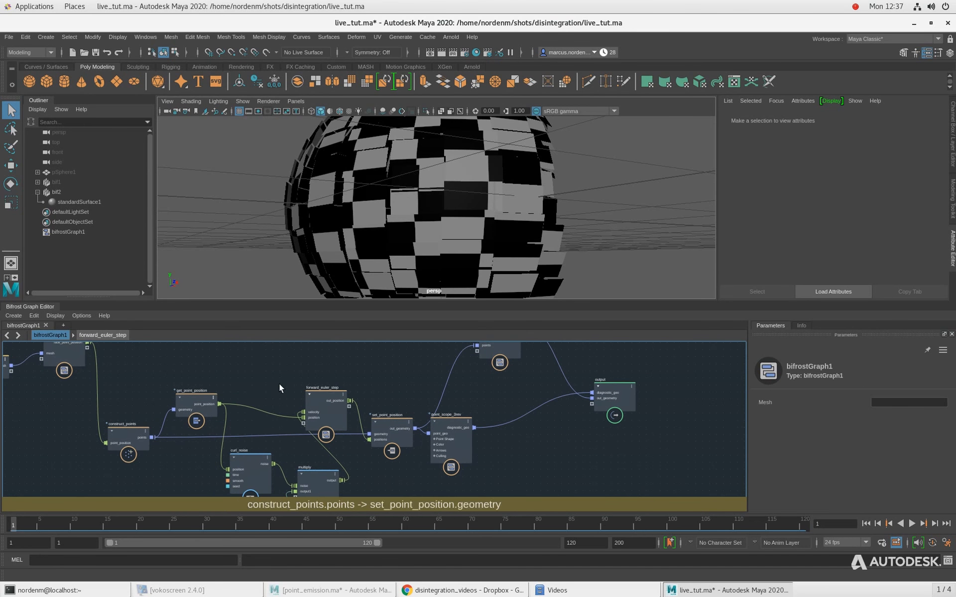
left_click(125, 433)
middle_click_drag(136, 385, 116, 381, "alt")
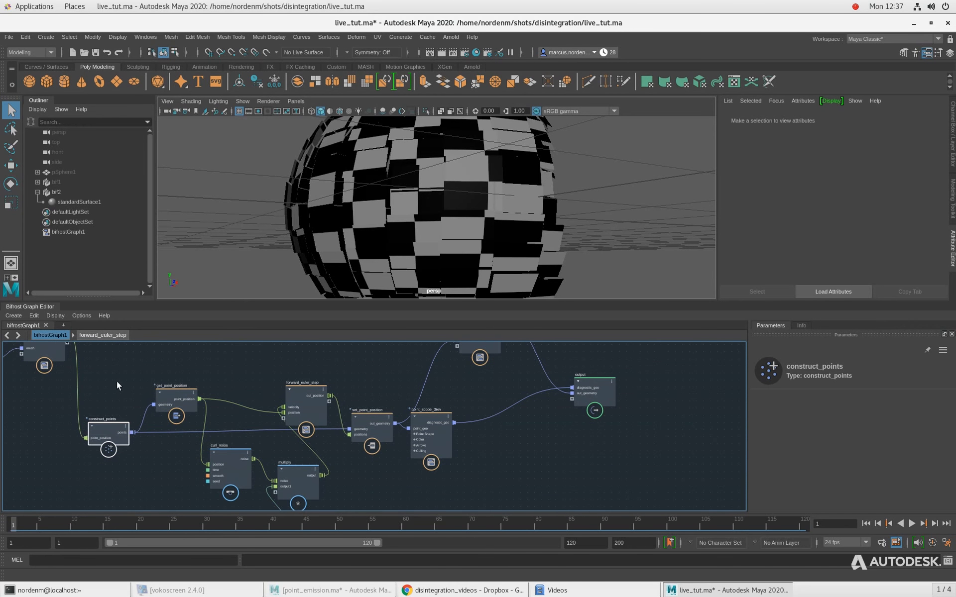
left_click(166, 448)
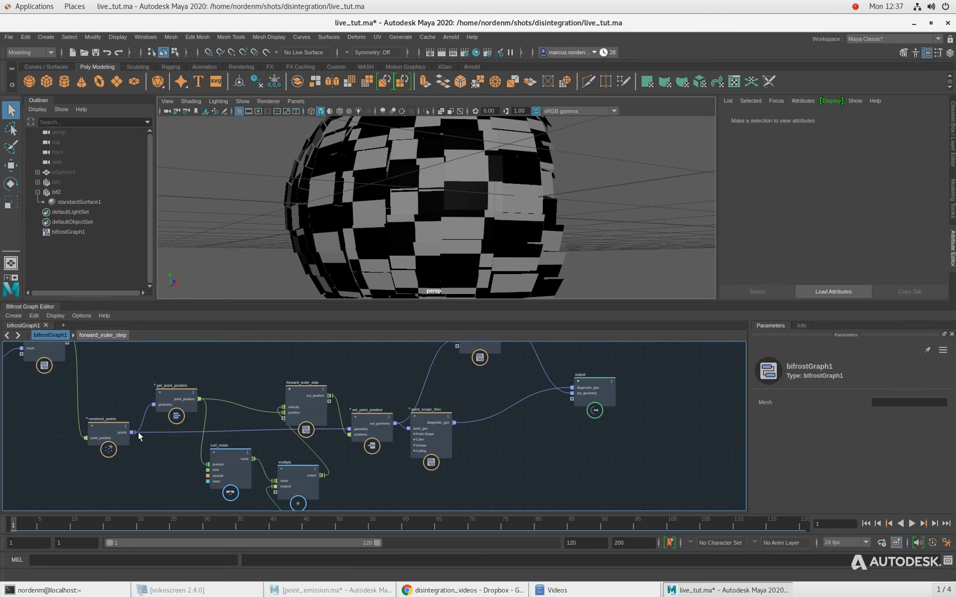
middle_click_drag(111, 398, 108, 414, "alt")
left_click(168, 425)
left_click(295, 410, "shift")
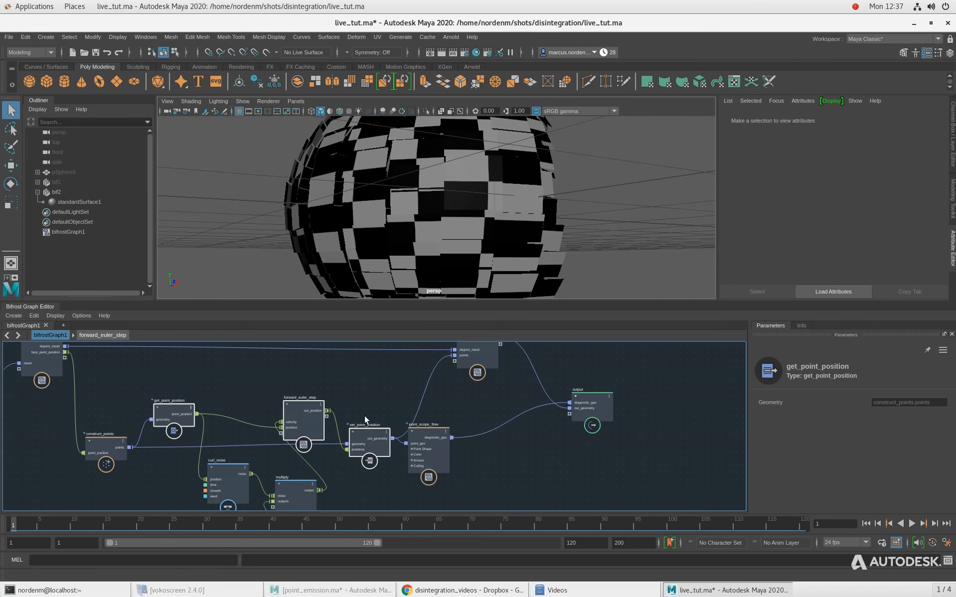
middle_click_drag(364, 416, 365, 360, "alt")
left_click_drag(427, 386, 480, 414)
Group the get_point_position, curl_noise, value, multiply, forward_euler_step and set_point_position nodes into one compound
left_click(216, 385)
left_click(174, 361)
left_click(293, 367, "shift")
left_click_drag(225, 419, 404, 469)
middle_click_drag(265, 498, 255, 443, "alt")
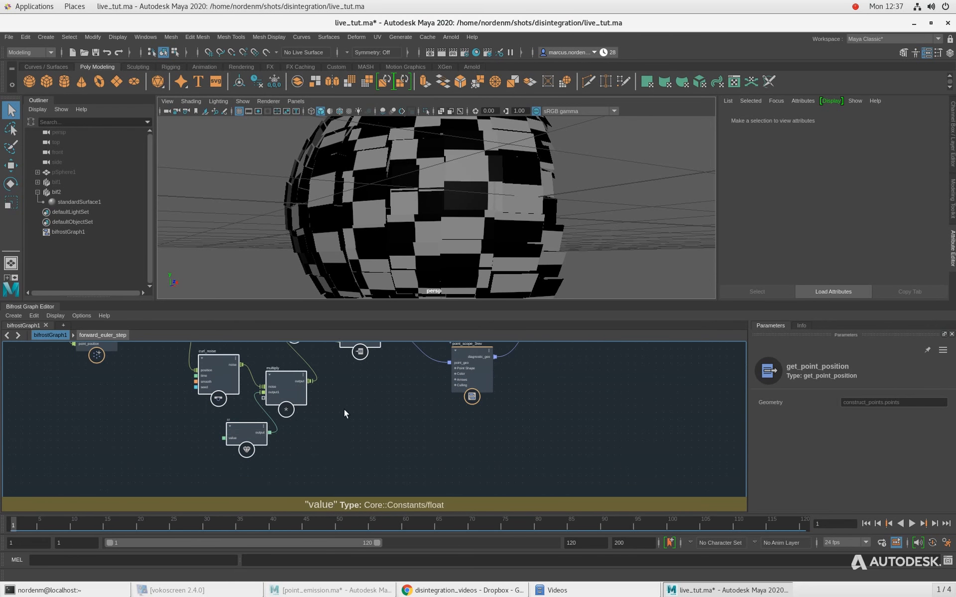
middle_click_drag(352, 401, 372, 463, "alt")
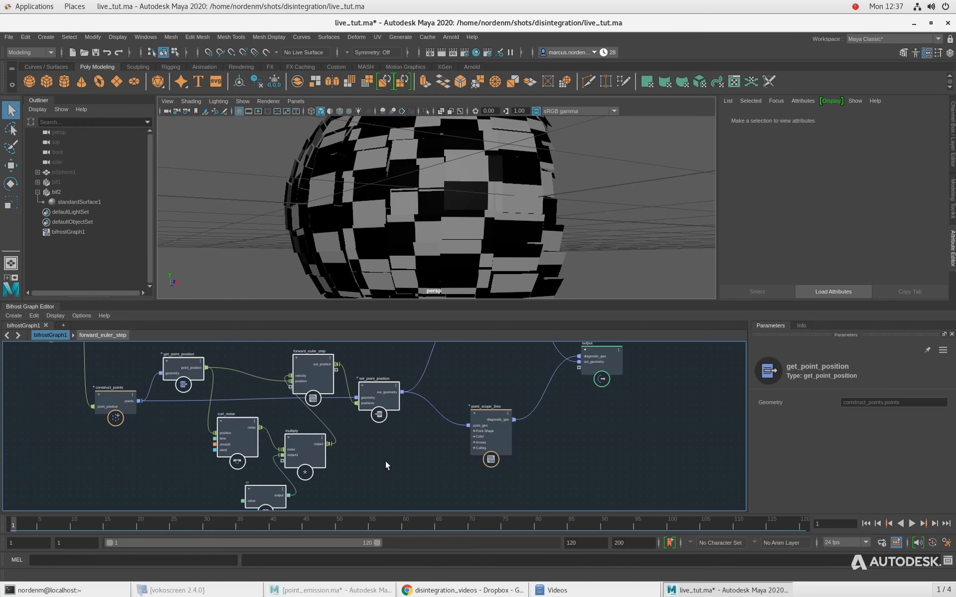
key("ctrl+g")
scroll(321, 477, "up", 1)
middle_click_drag(334, 440, 371, 486, "alt")
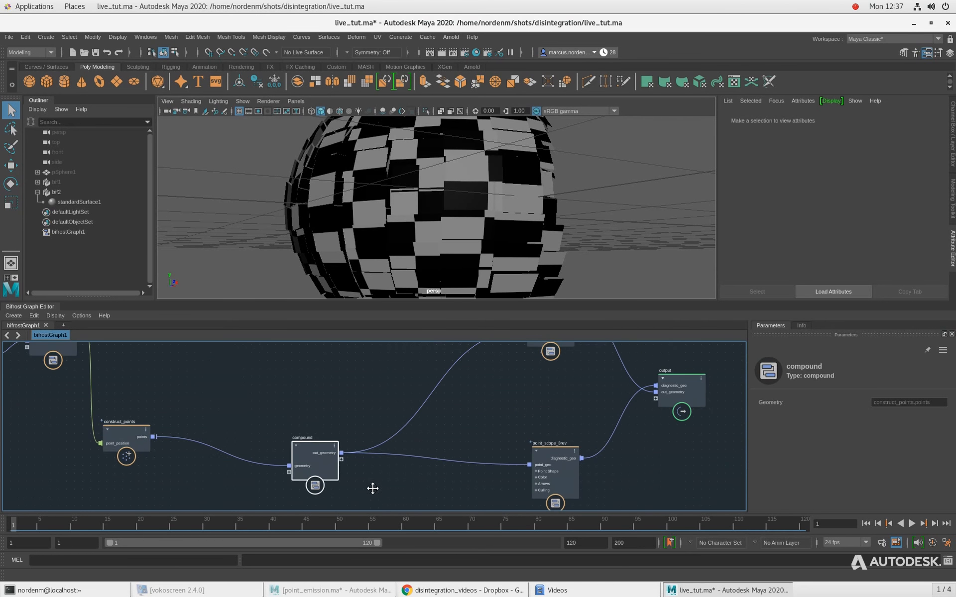
Place the new compound next to construct_points and bring the drive_mesh_faces_with_points, point_scope_3rev and output nodes closer to it
left_click_drag(314, 459, 264, 428)
scroll(319, 463, "up", 1)
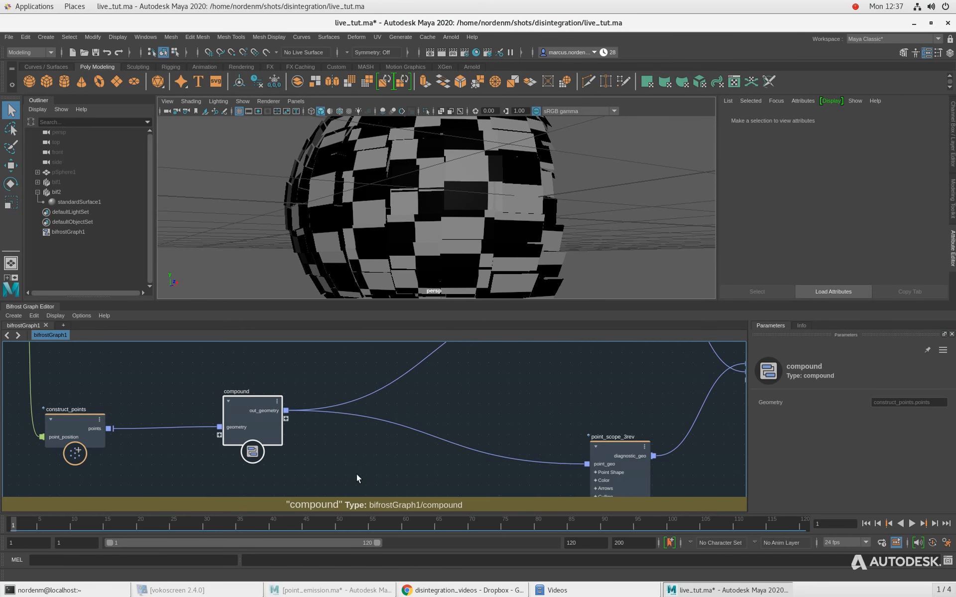
key("a")
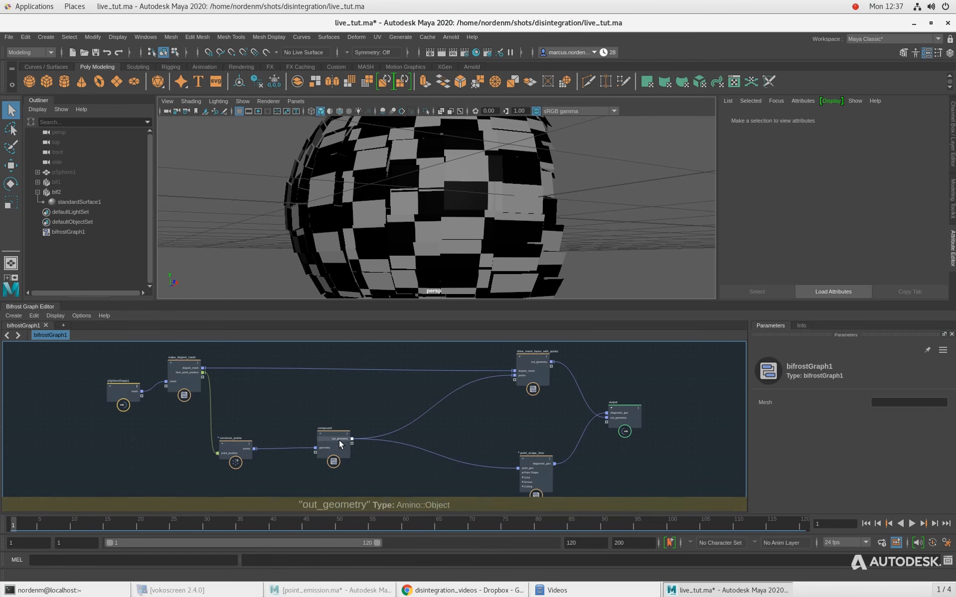
left_click_drag(339, 440, 306, 442)
left_click_drag(463, 354, 668, 501)
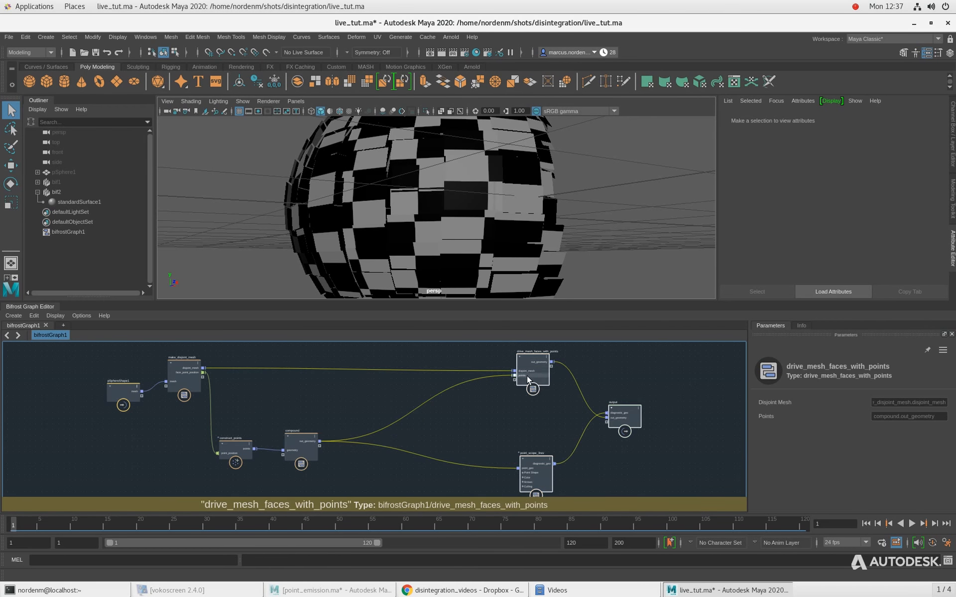
left_click_drag(526, 375, 367, 358)
left_click(369, 395)
scroll(360, 437, "up", 4)
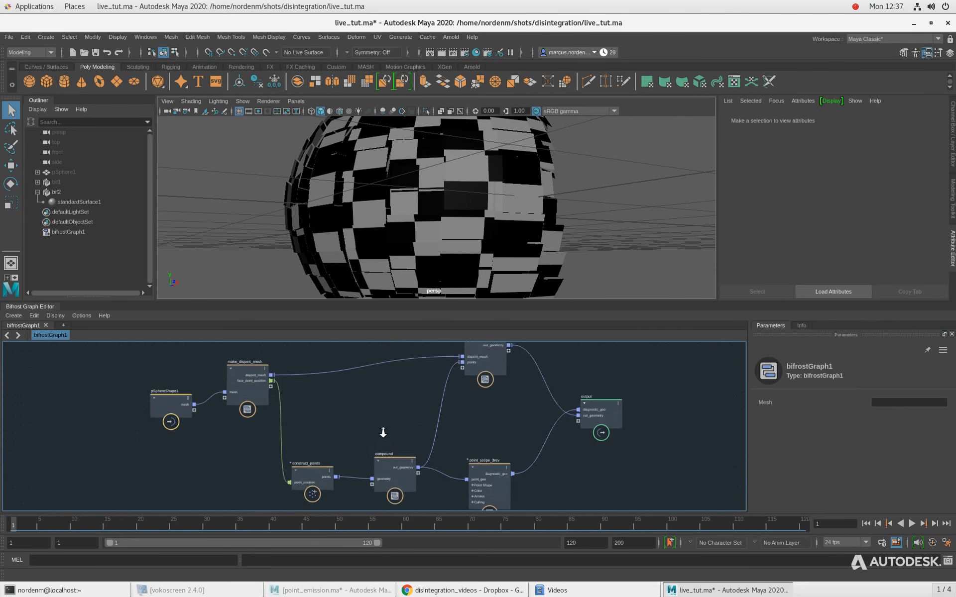
Rename the new compound next to construct_points as sim_face_points
left_click_drag(329, 445, 315, 432)
double_click(282, 413)
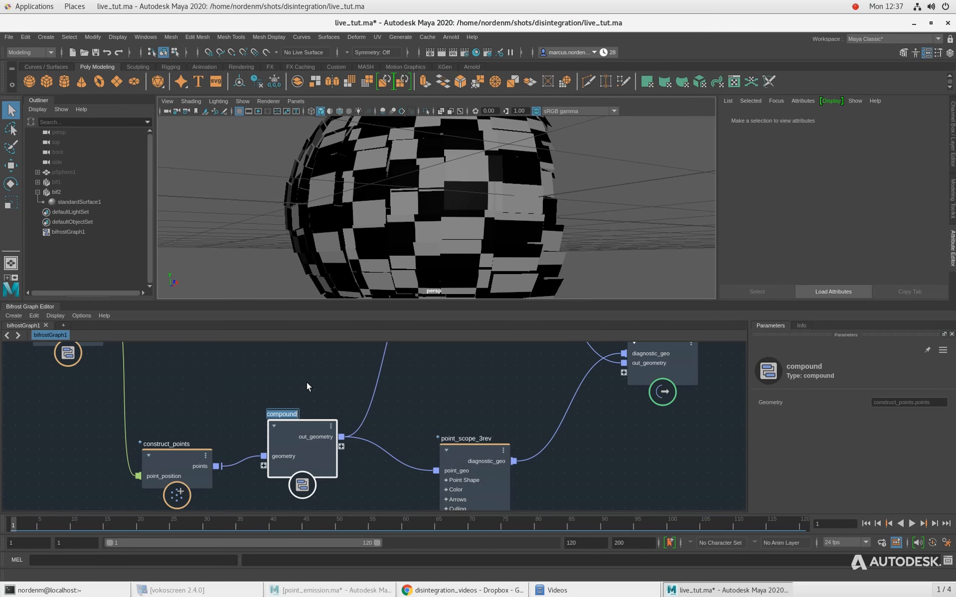
type("n_face_po")
type("ints")
key("Return")
Open the sim_face_points compound and spread its get_point_position, input and output nodes so they no longer overlap others or their connections
double_click(300, 431)
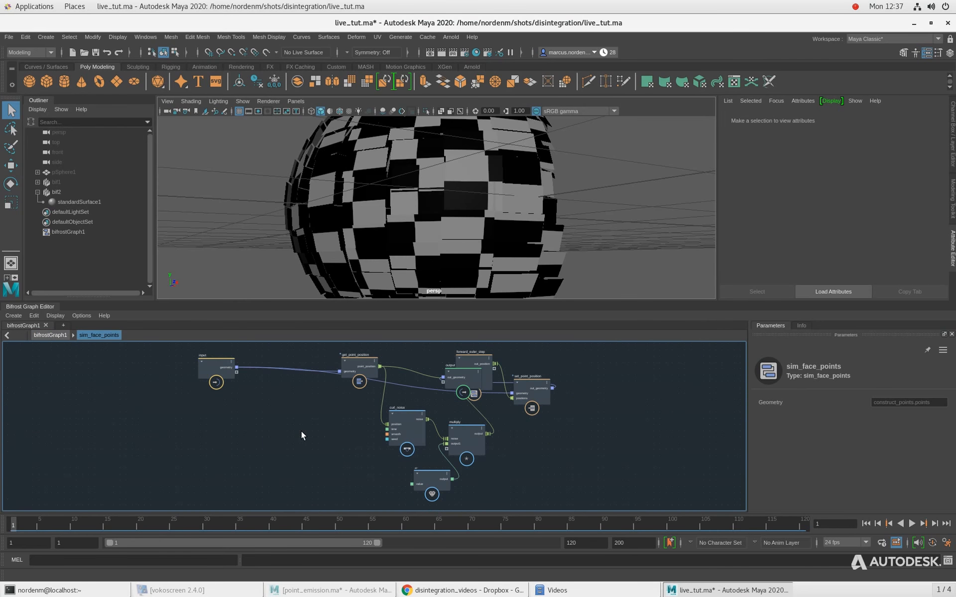
scroll(246, 421, "up", 3)
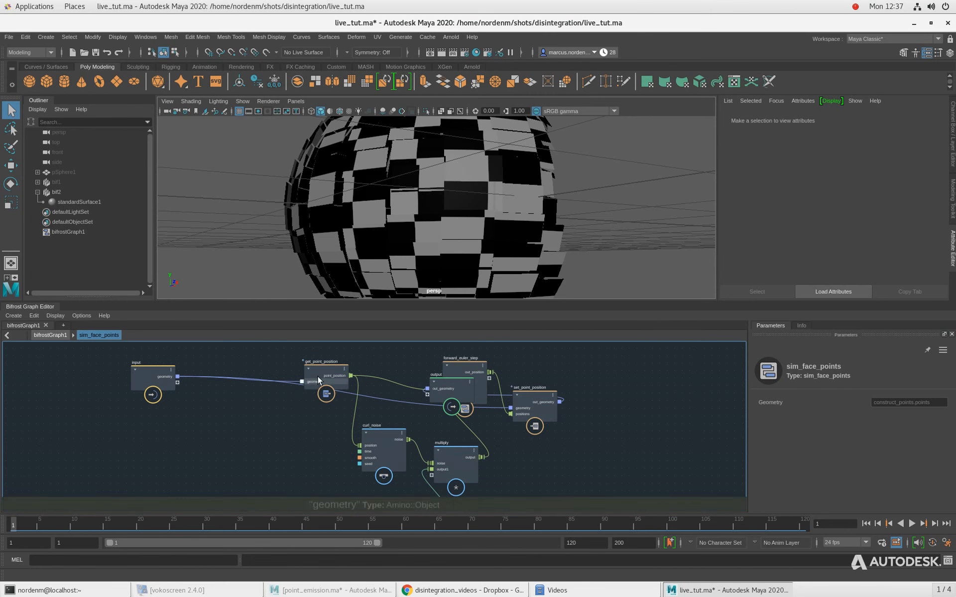
left_click(274, 358)
left_click_drag(144, 379, 203, 425)
left_click_drag(461, 396, 626, 401)
left_click(578, 463)
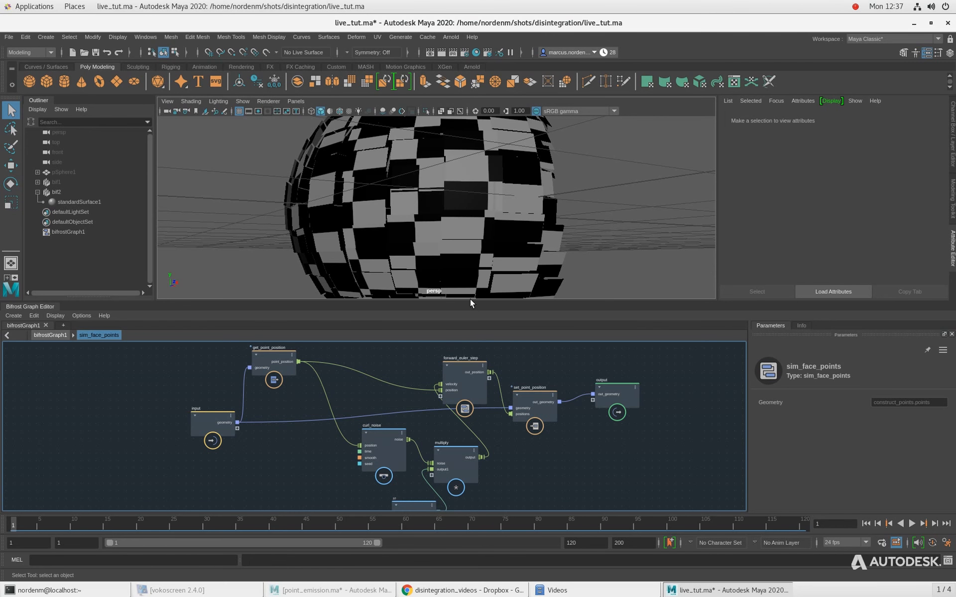
Enlarge the graph editor area and fine-tune the spacing of the get_point_position, output and input nodes
left_click_drag(473, 301, 473, 264)
middle_click_drag(525, 431, 499, 443)
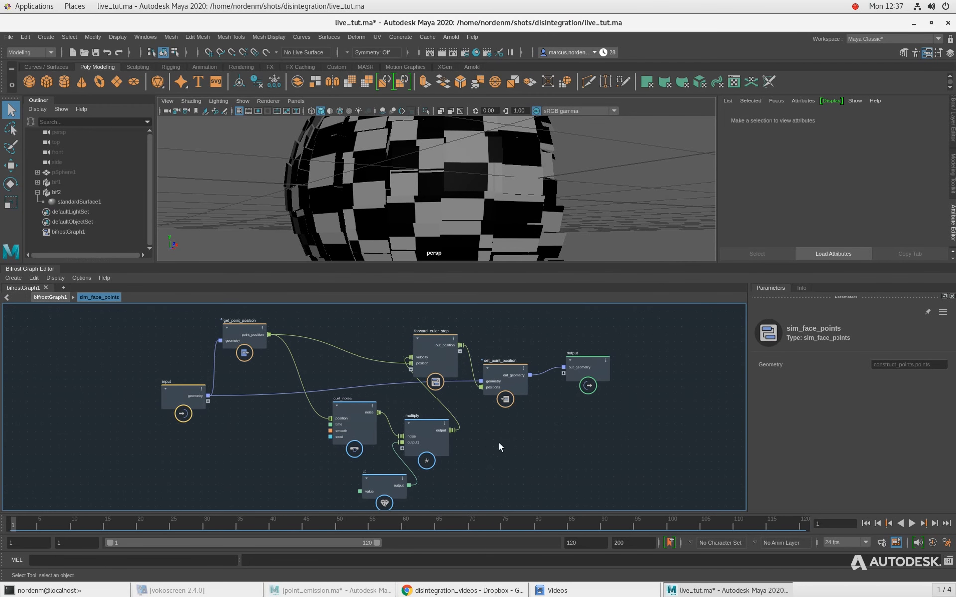
left_click_drag(256, 336, 274, 343)
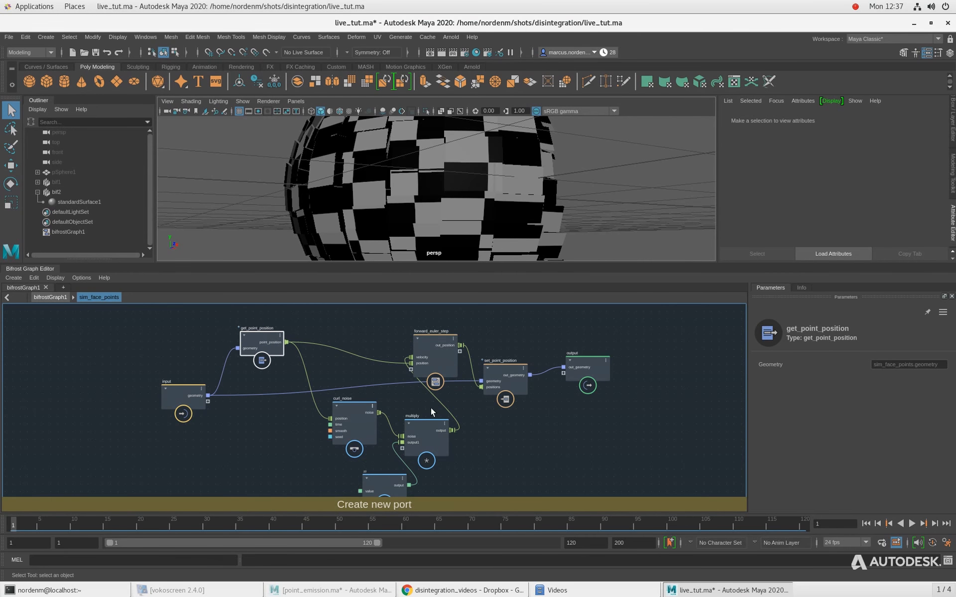
left_click(588, 370)
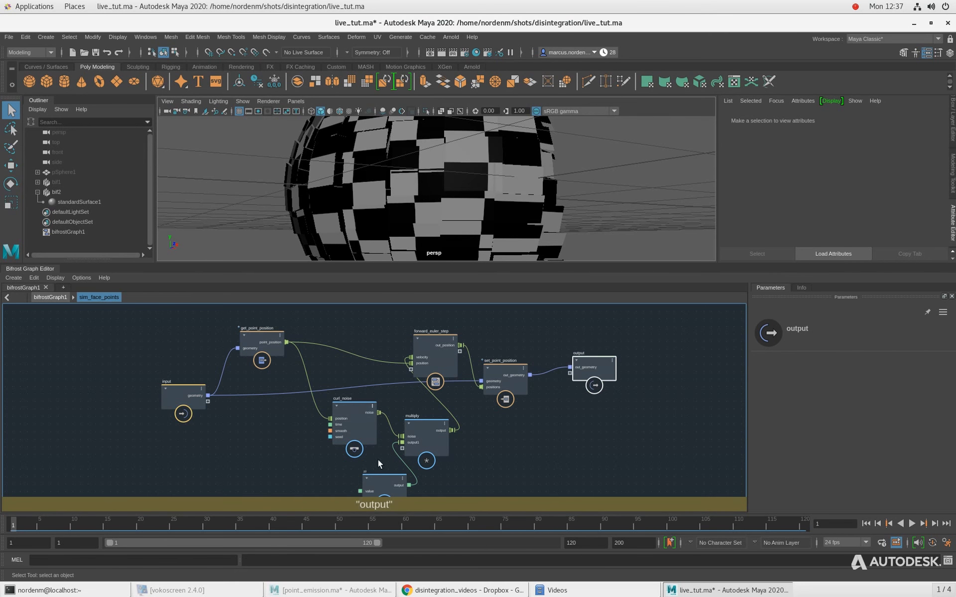
scroll(234, 448, "down", 2)
scroll(234, 446, "up", 3)
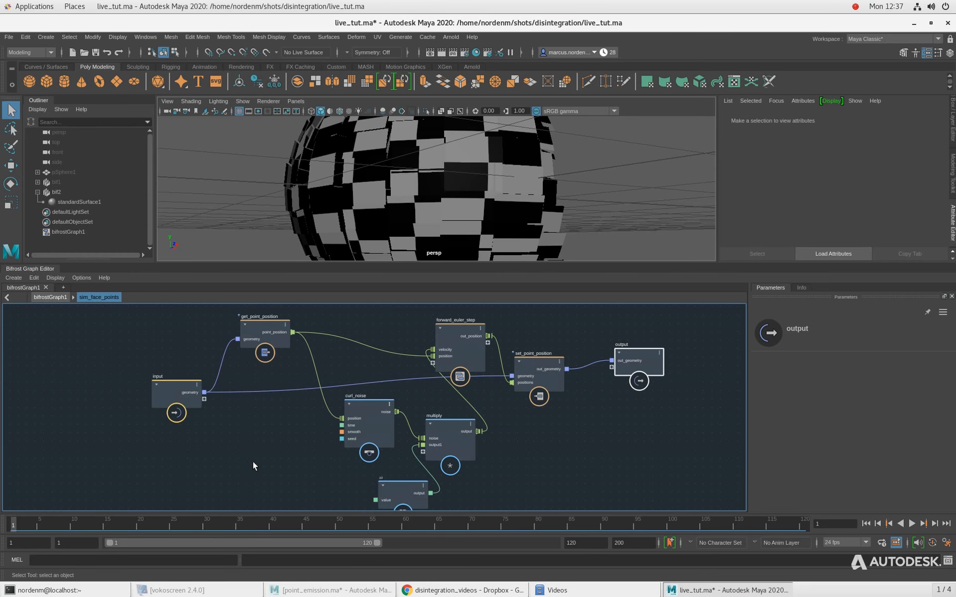
left_click_drag(178, 395, 156, 376)
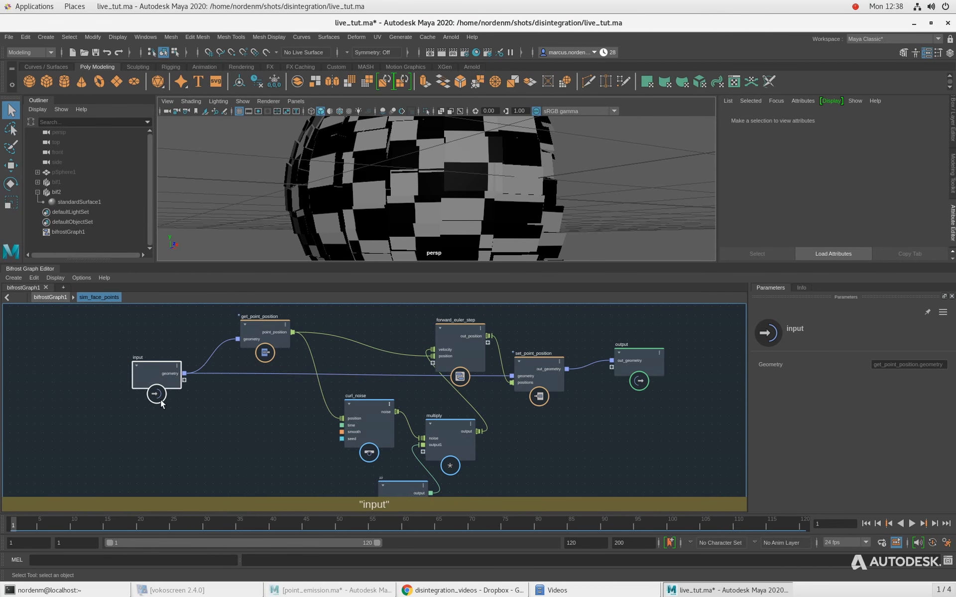
scroll(161, 403, "up", 2)
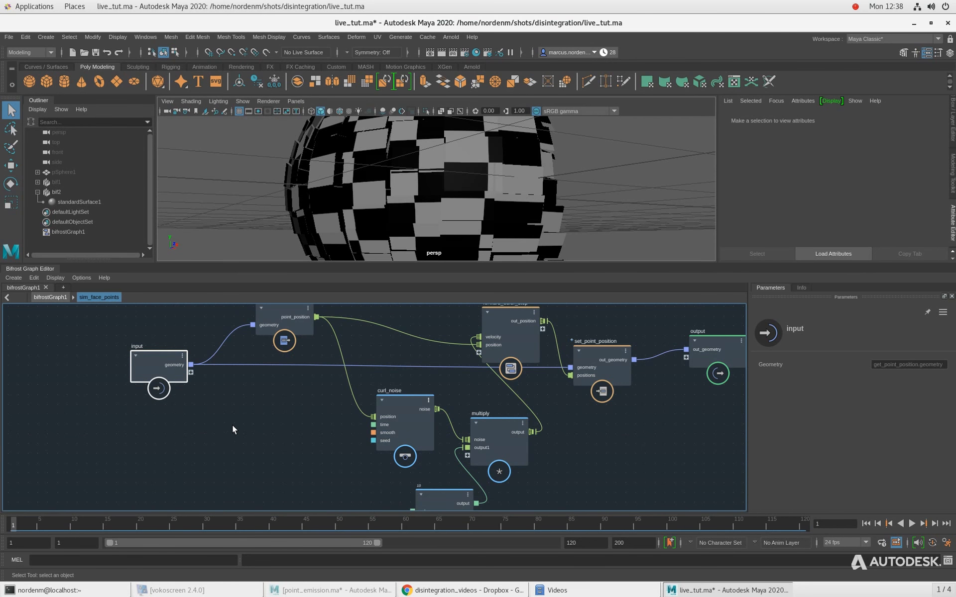
left_click(237, 397)
key("Tab")
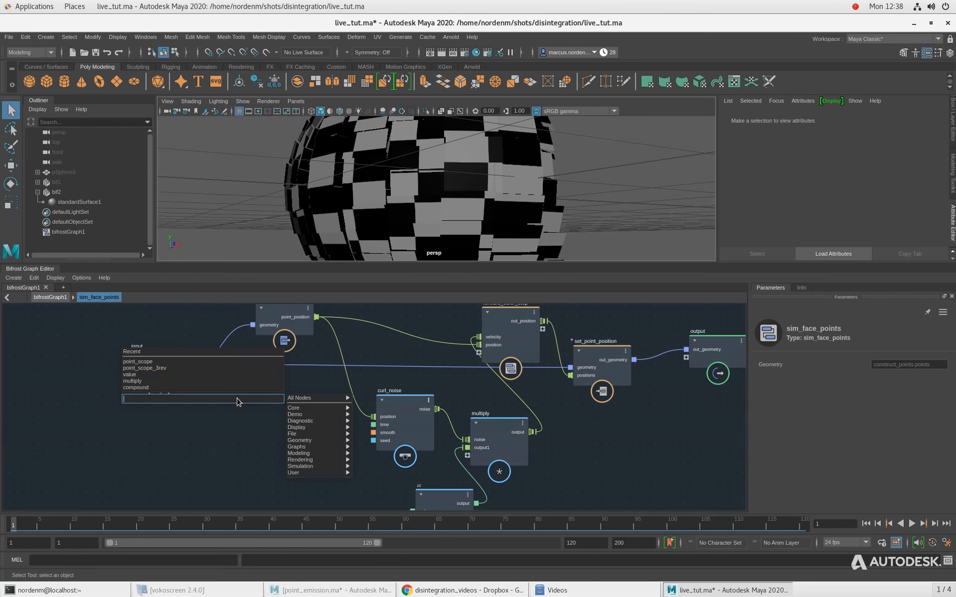
type("time")
left_click(218, 424)
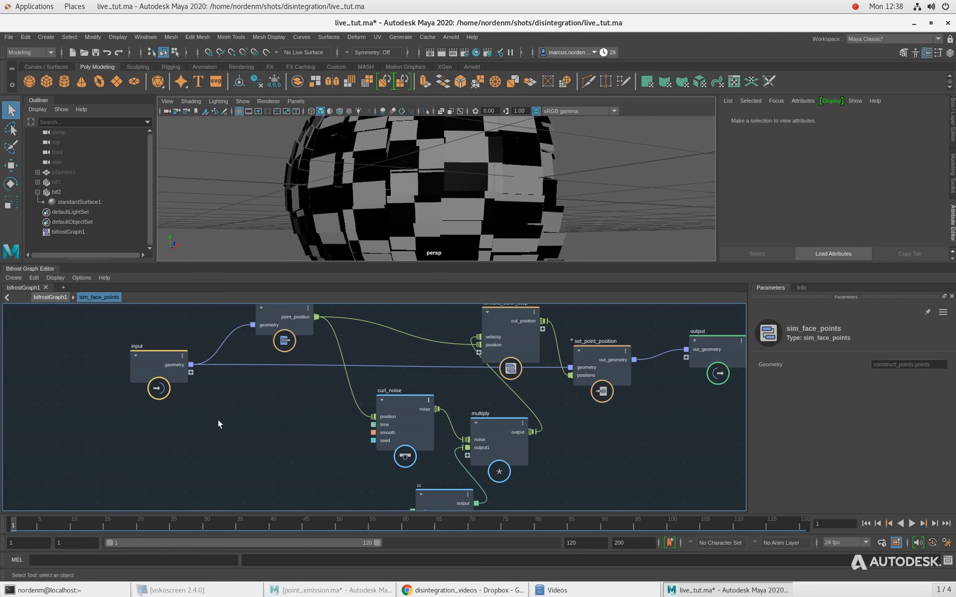
Add a time node inside sim_face_points and place it below the input node
middle_click_drag(383, 508, 387, 473, "alt")
middle_click_drag(577, 451, 579, 512, "alt")
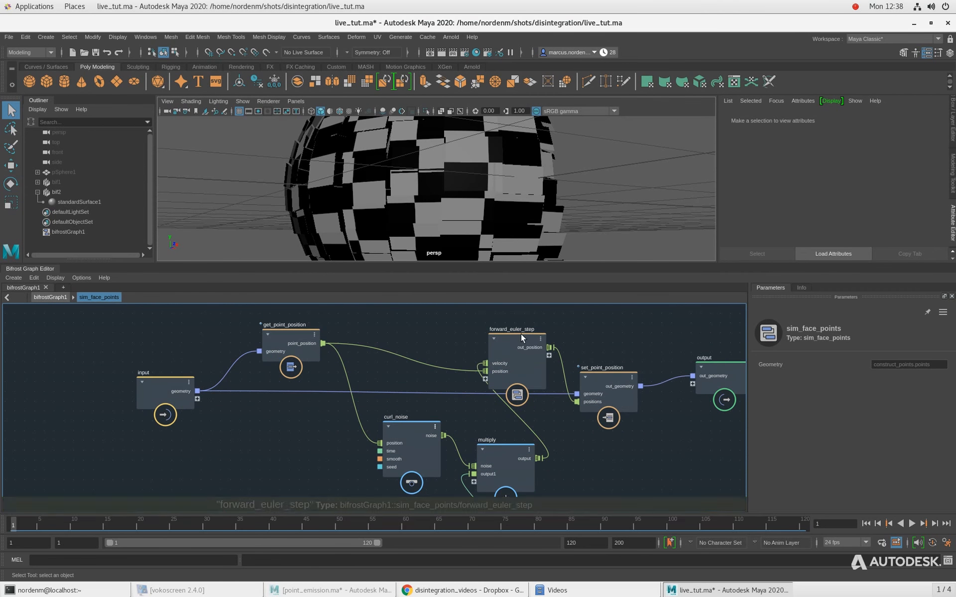
key("Tab")
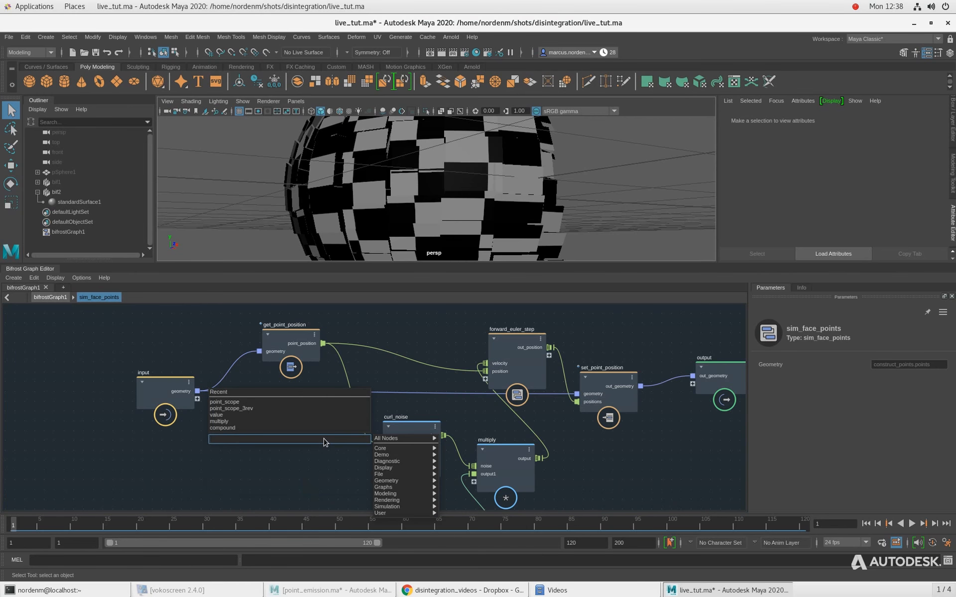
type("time")
key("Return")
left_click_drag(324, 466, 170, 466)
Add an equal node and place it beside the time node
left_click(326, 451)
key("Tab")
type("eq")
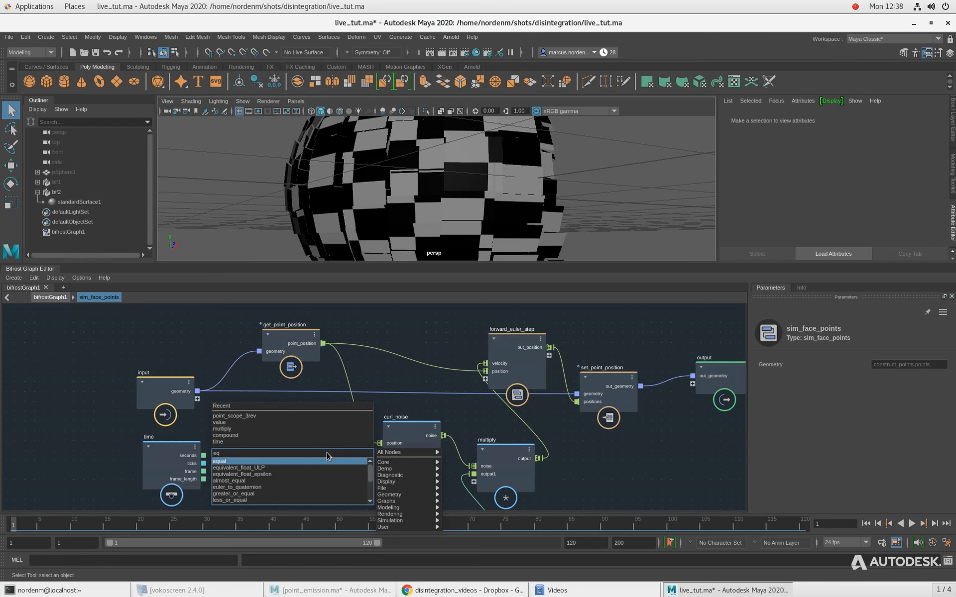
key("Return")
left_click_drag(311, 487, 259, 461)
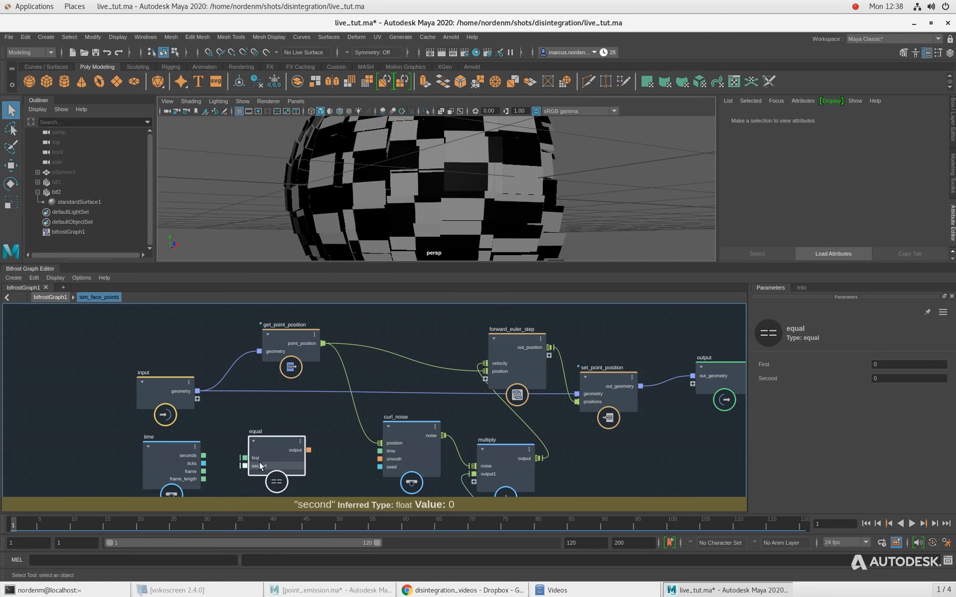
Add an if node between the equal and curl_noise nodes
left_click(328, 437)
key("Tab")
type("if")
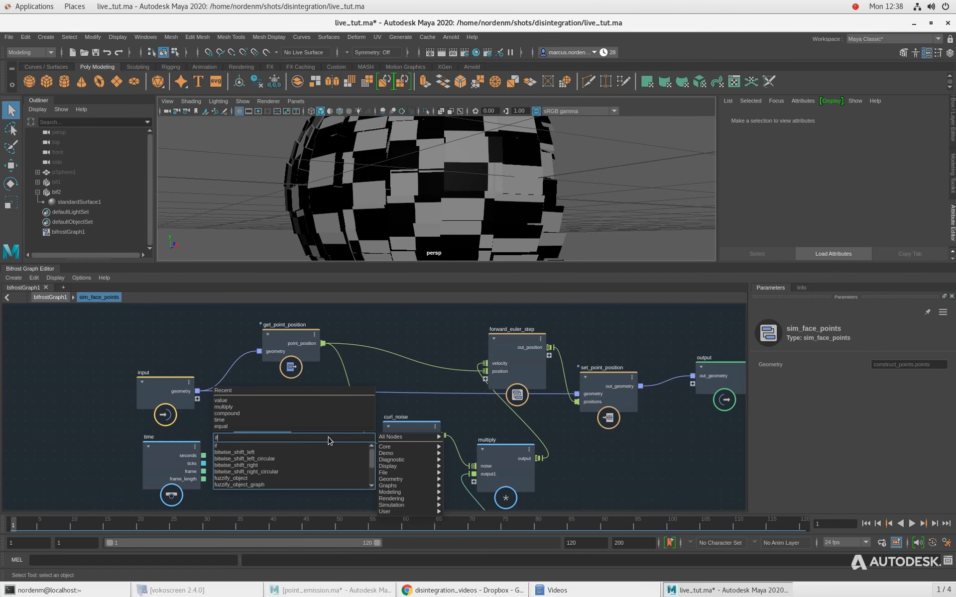
key("Return")
scroll(301, 422, "up", 1)
Space out the time and equal nodes and connect time's frame output to equal's first input
left_click_drag(147, 458, 111, 453)
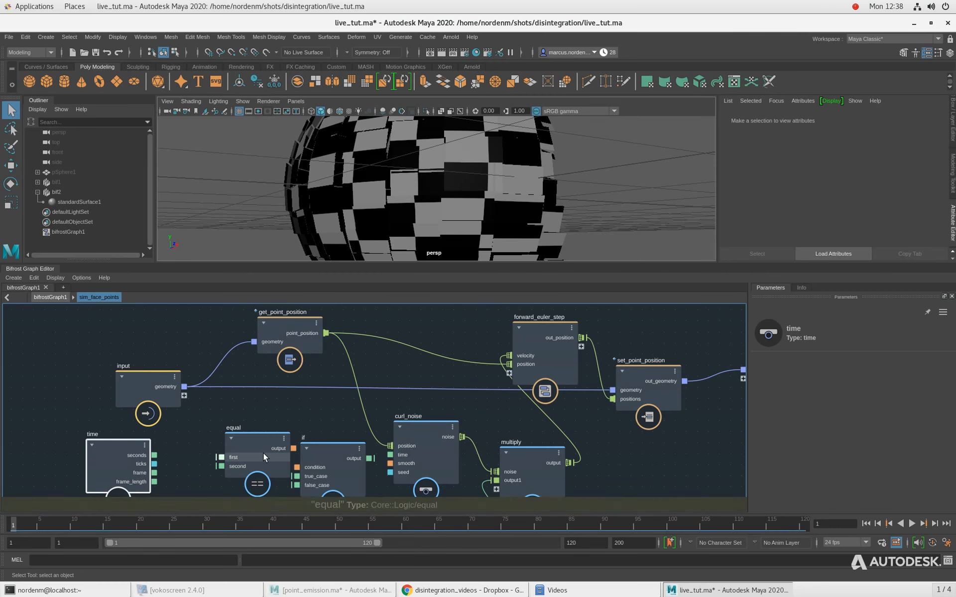
left_click_drag(262, 453, 240, 452)
left_click_drag(154, 473, 104, 448)
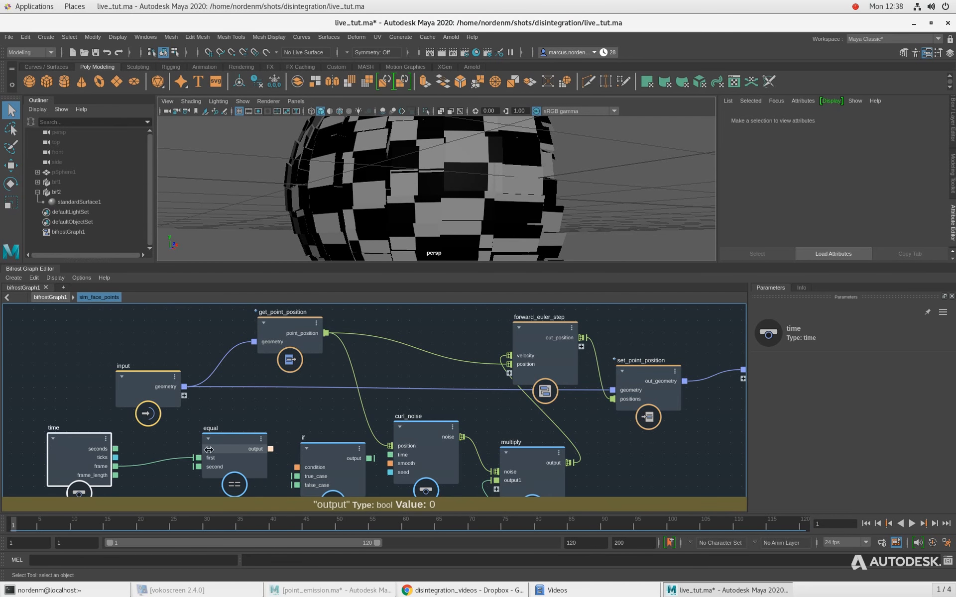
left_click_drag(242, 440, 223, 437)
Expose equal's second input as a new port on the compound's input node and rename that port start_frame
left_click_drag(148, 386, 76, 379)
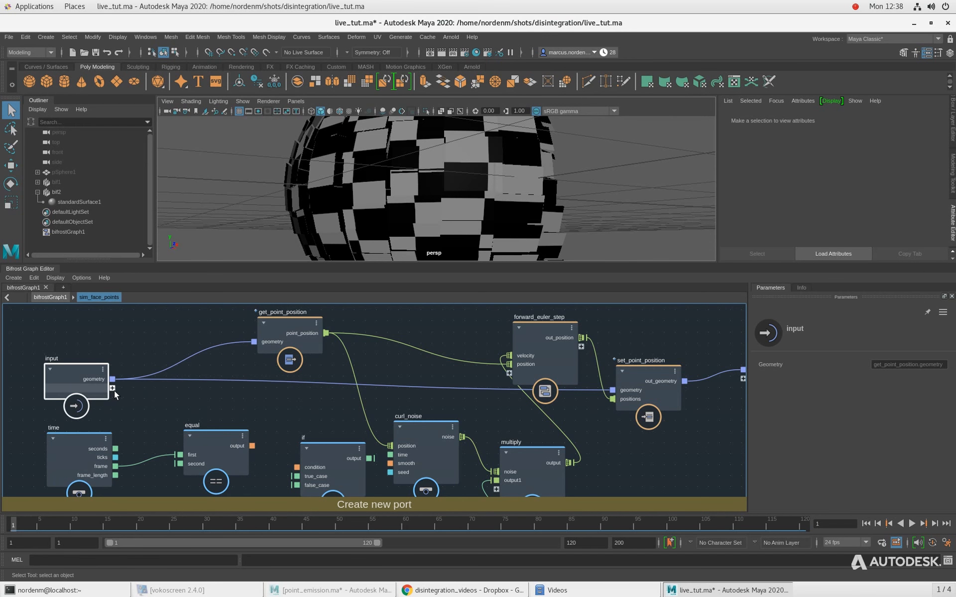
left_click_drag(166, 470, 180, 464)
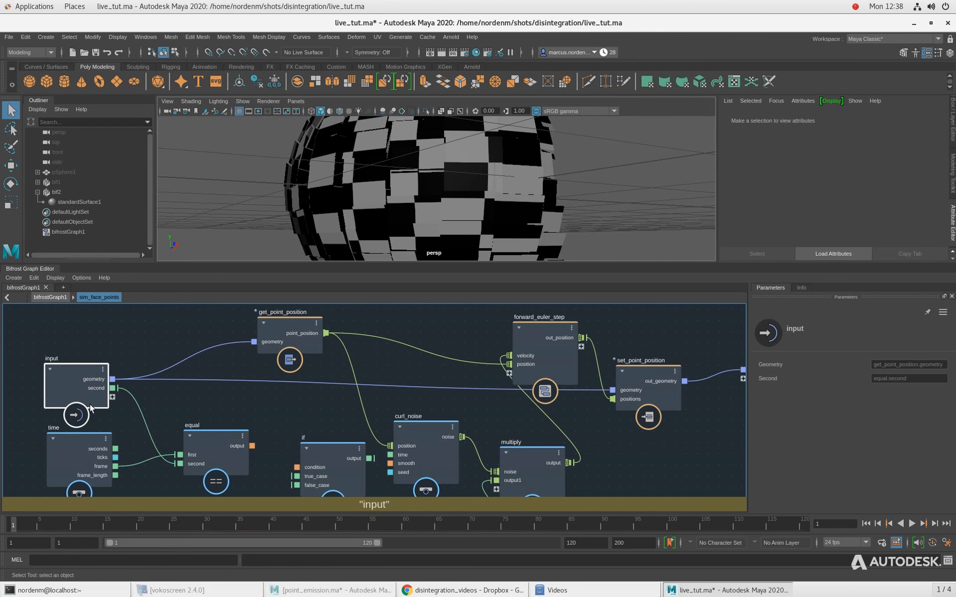
right_click(95, 388)
left_click(121, 392)
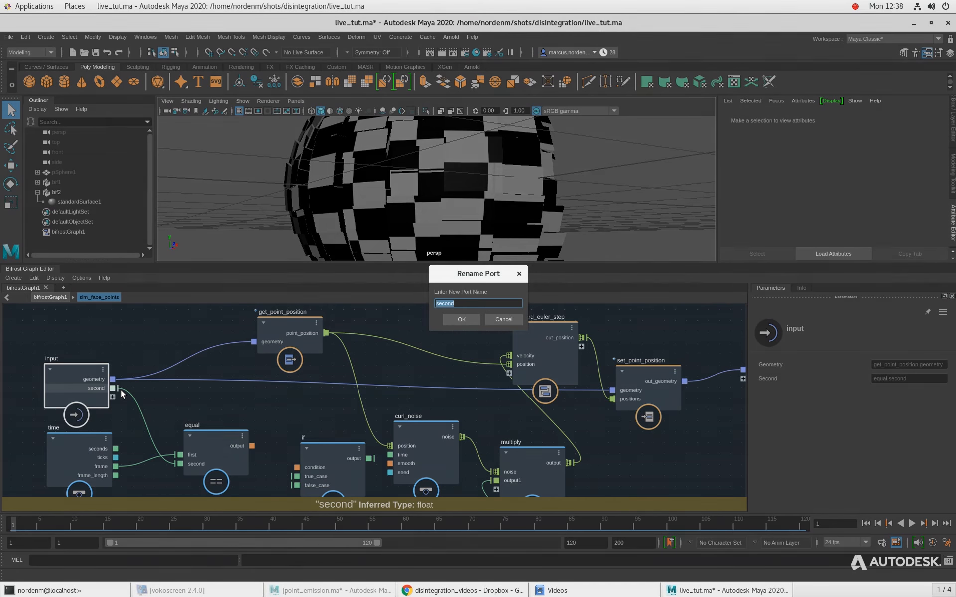
type("start_frame")
key("Return")
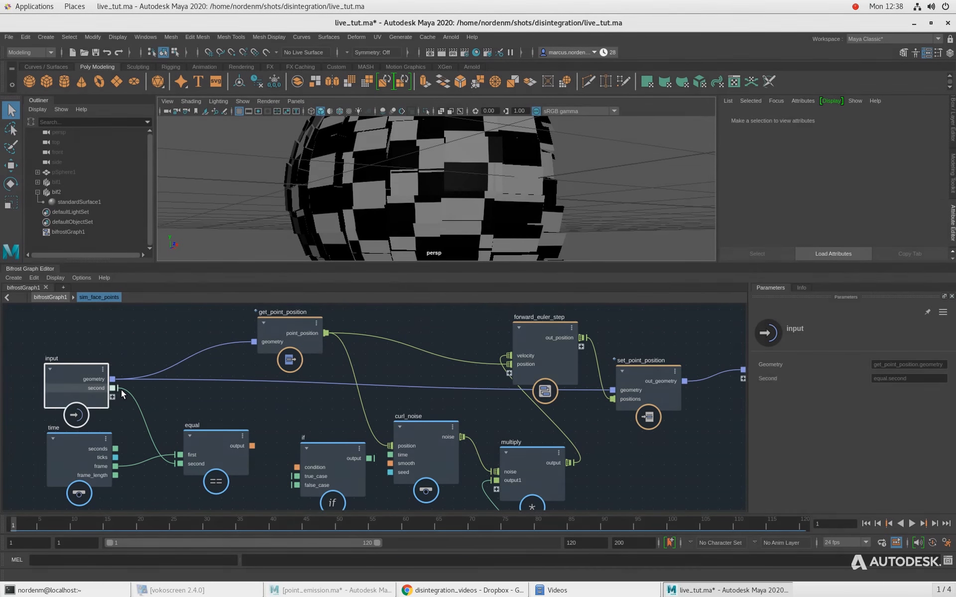
Connect equal's output to the if node's condition and tidy the input, time, equal and if nodes
left_click_drag(81, 374, 54, 369)
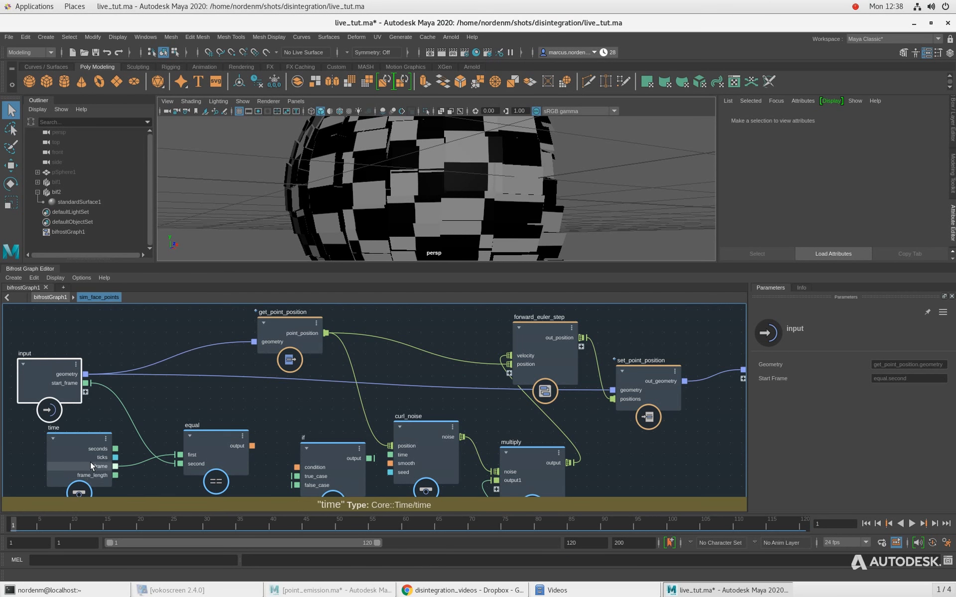
left_click_drag(91, 462, 101, 435)
left_click_drag(230, 465, 205, 449)
left_click_drag(115, 410, 116, 435)
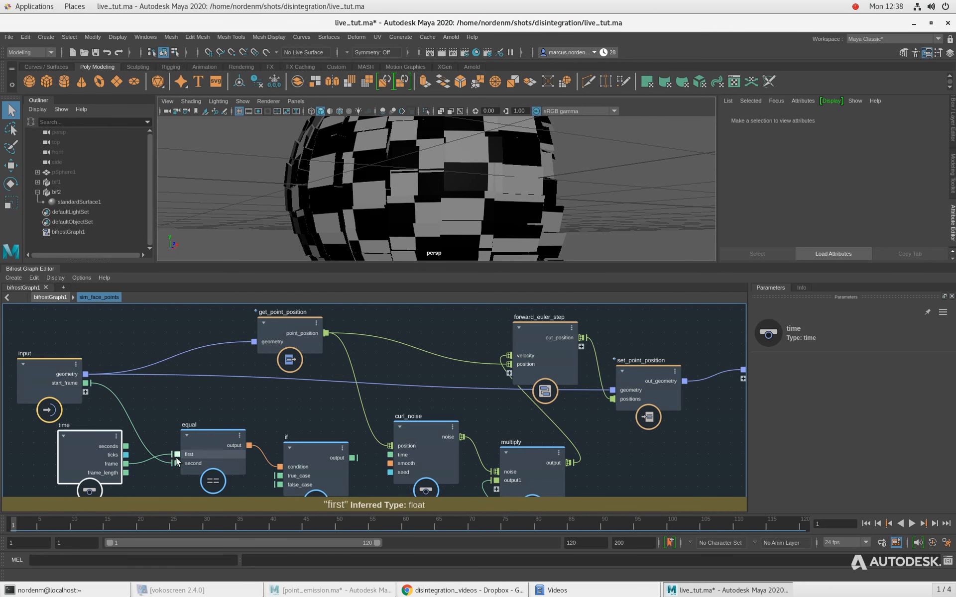
left_click(297, 455)
Group the time, equal and if nodes into a compound named switch_on_start_frame
scroll(202, 488, "down", 2)
middle_click_drag(232, 476, 221, 468, "alt")
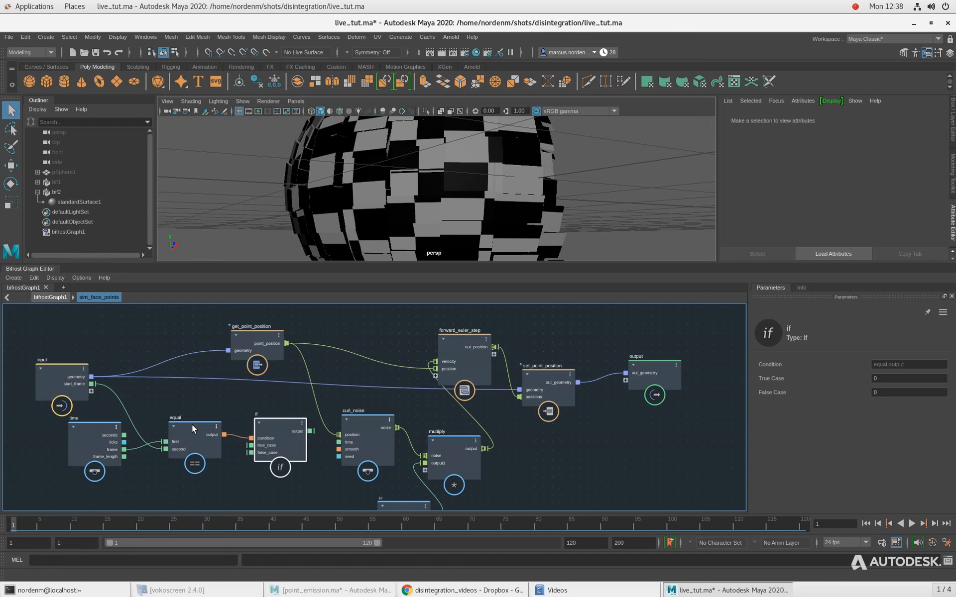
left_click_drag(97, 411, 272, 445)
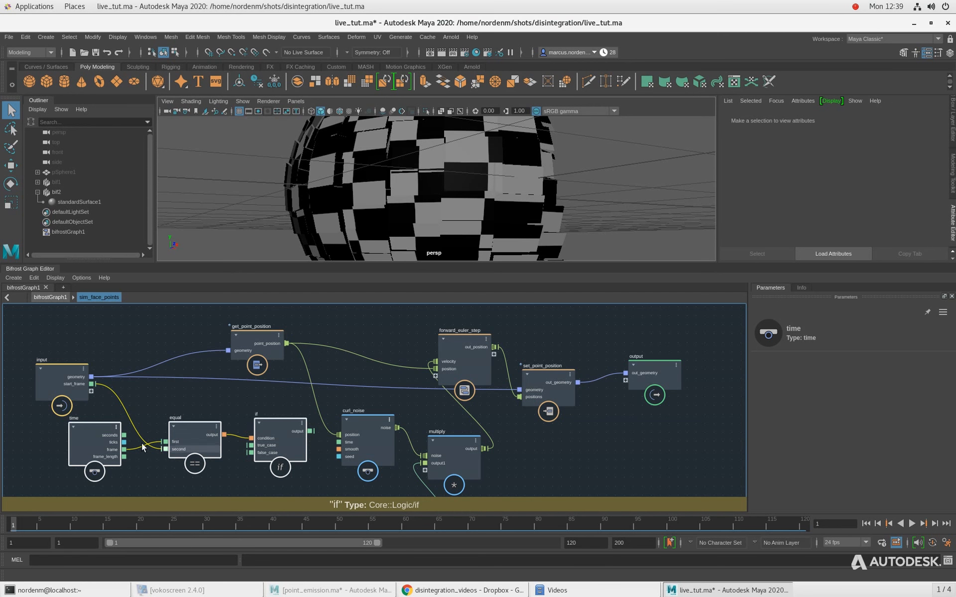
key("ctrl+g")
double_click(177, 416)
type("switch_on_start_frame")
key("Return")
Open switch_on_start_frame, bring its output node near the if node and connect if's output to it
double_click(217, 426)
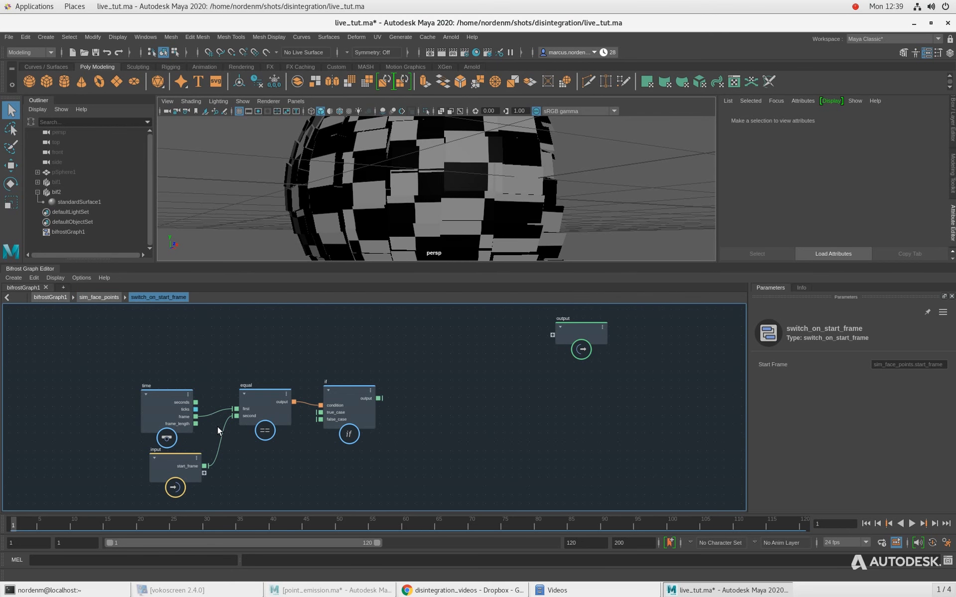
left_click_drag(584, 325, 455, 402)
scroll(428, 368, "up", 1)
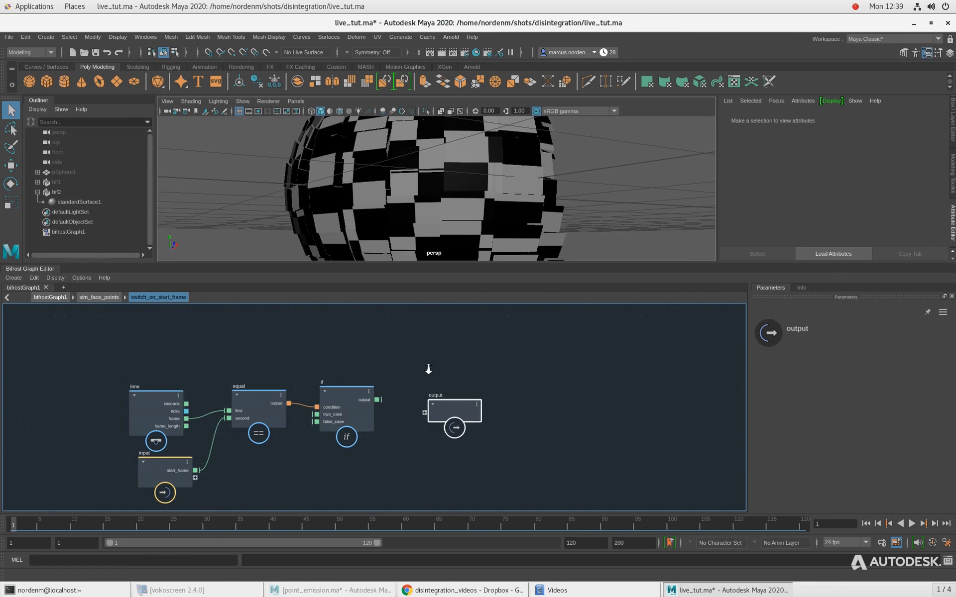
scroll(428, 369, "up", 1)
left_click_drag(370, 407, 454, 404)
Expose the if node's true_case and false_case as ports on the input node, and move time and equal clear of the connections
middle_click_drag(200, 478, 230, 429, "alt")
left_click_drag(125, 381, 114, 348)
left_click_drag(140, 459, 327, 376)
left_click_drag(246, 375, 240, 344)
left_click_drag(154, 452, 328, 385)
Rename the input node's true_case port to on_start_frame
right_click(141, 444)
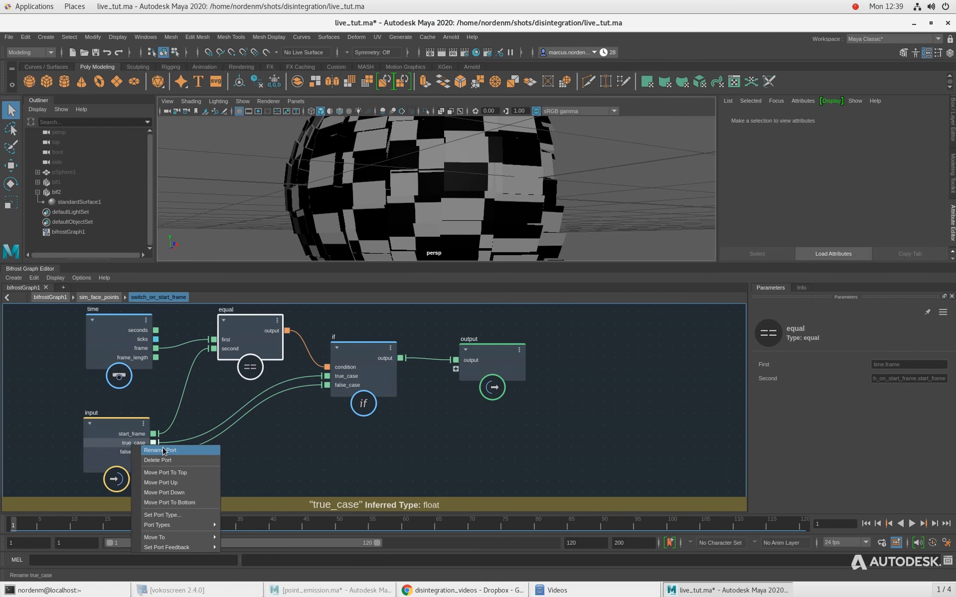
left_click(163, 450)
type("on_")
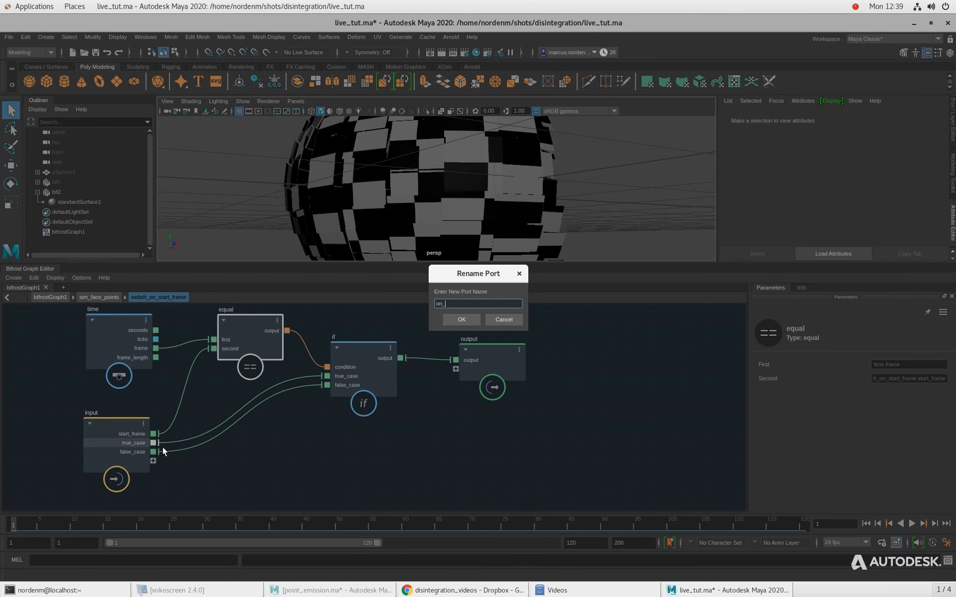
type("start_frame")
key("Return")
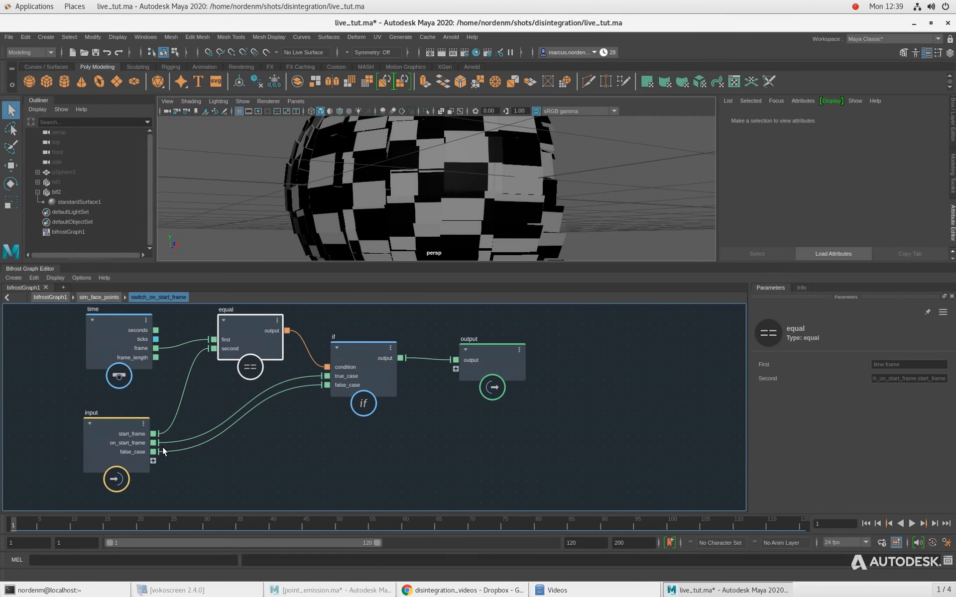
Rename the input node's false_case port to on_sim_frame and return to the sim_face_points level
right_click(141, 452)
left_click(153, 455)
type("on)_s")
key("BackSpace")
key("BackSpace")
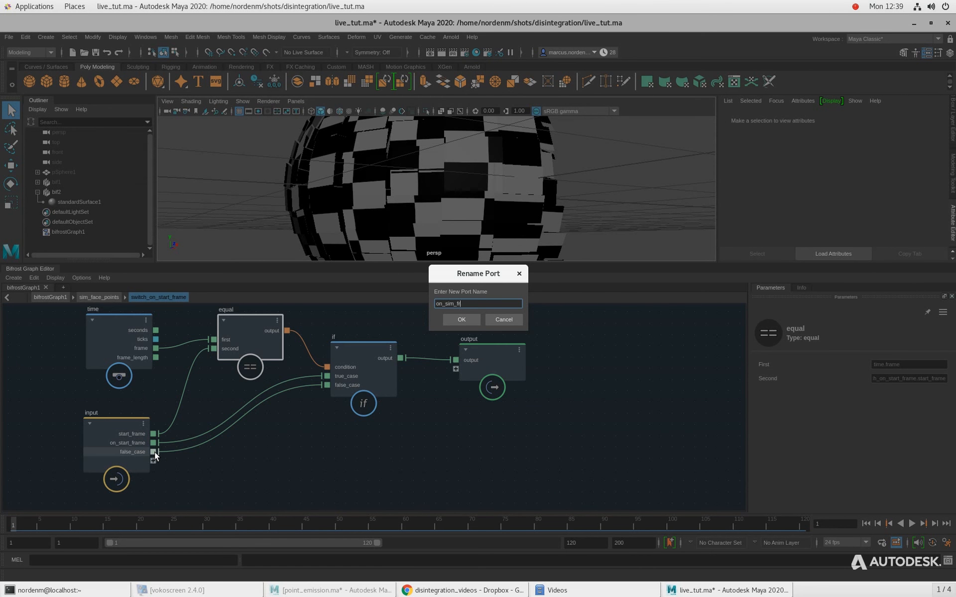
key("Return")
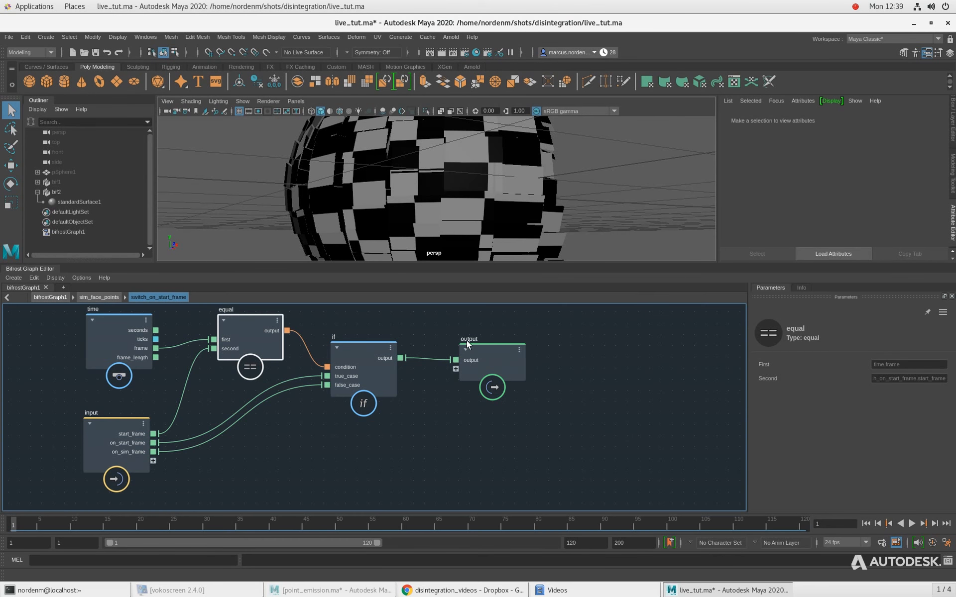
left_click(97, 297)
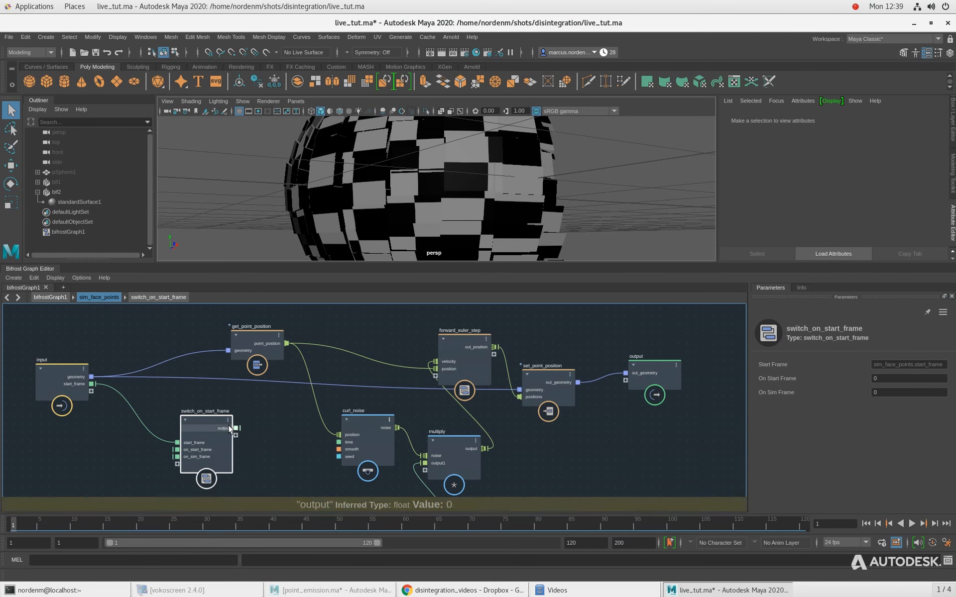
Reposition the switch_on_start_frame and get_point_position nodes and connect the input node's geometry to switch_on_start_frame's on_start_frame port
scroll(131, 458, "up", 3)
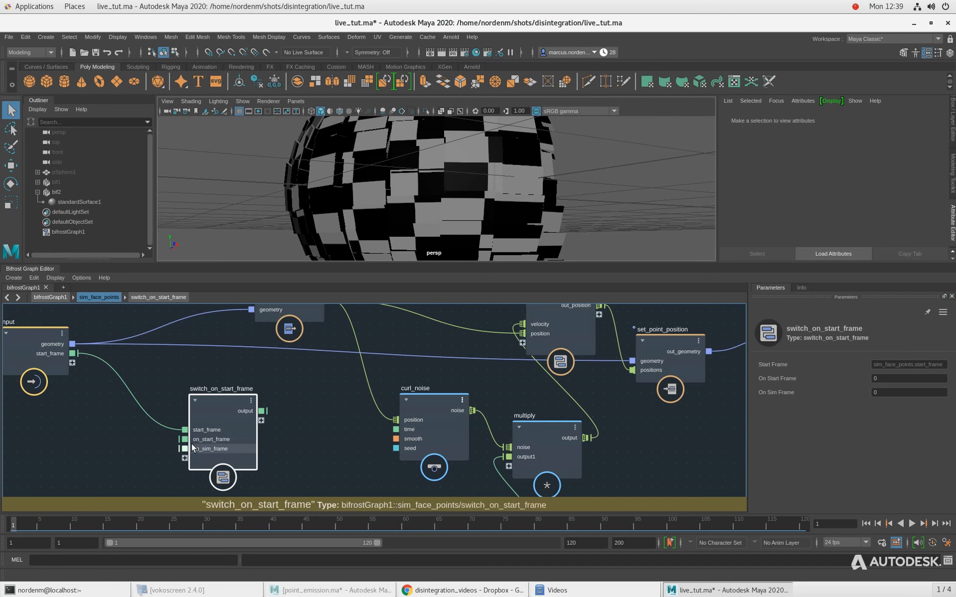
left_click_drag(236, 470, 234, 457)
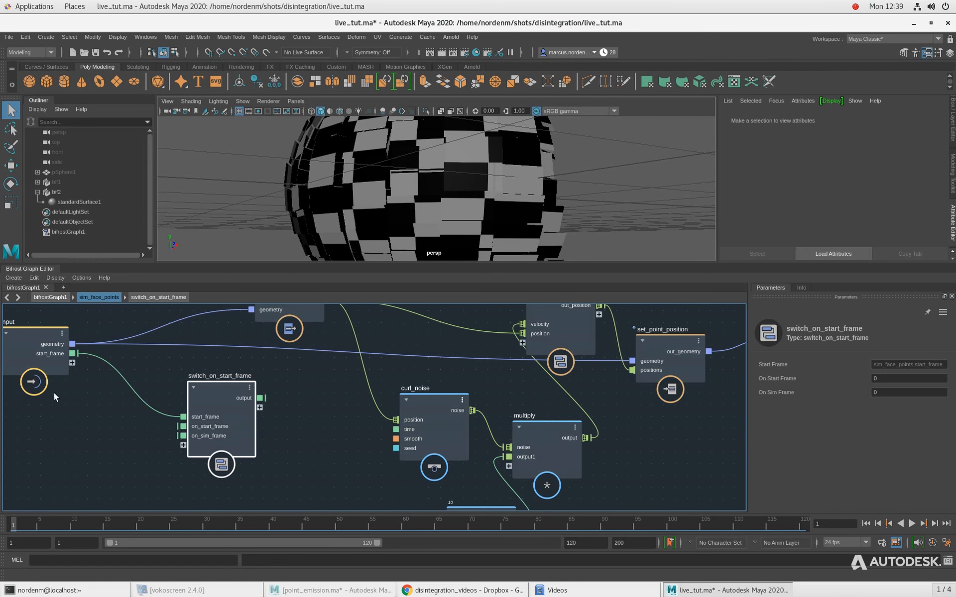
scroll(99, 416, "up", 2)
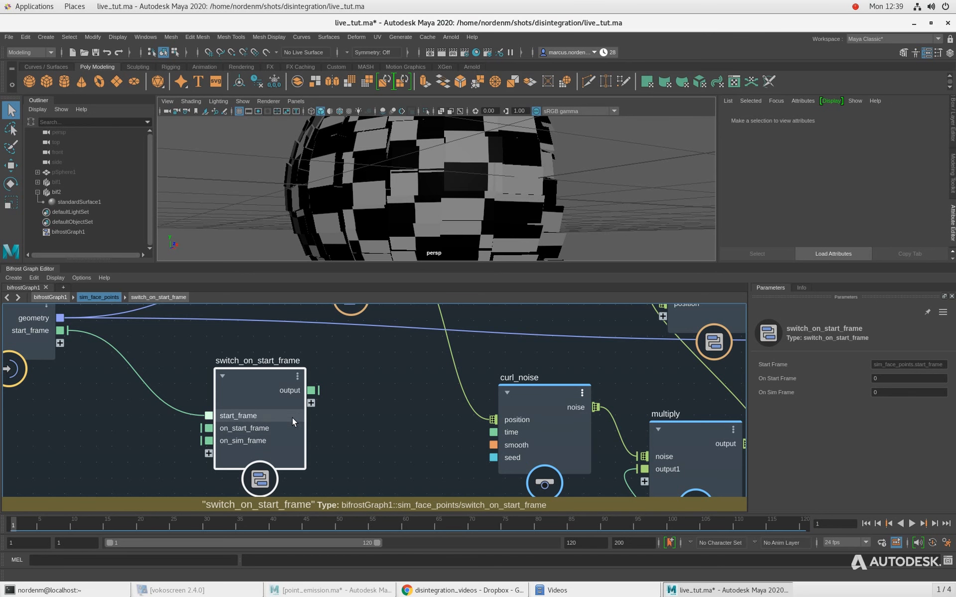
scroll(179, 438, "down", 1)
left_click_drag(234, 390, 228, 387)
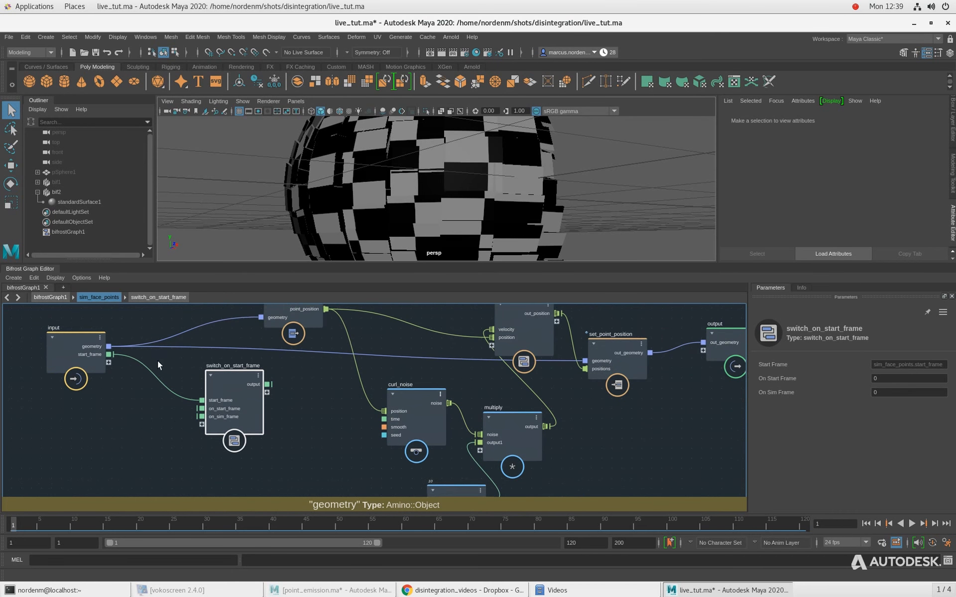
scroll(158, 360, "down", 1)
left_click_drag(276, 335, 194, 329)
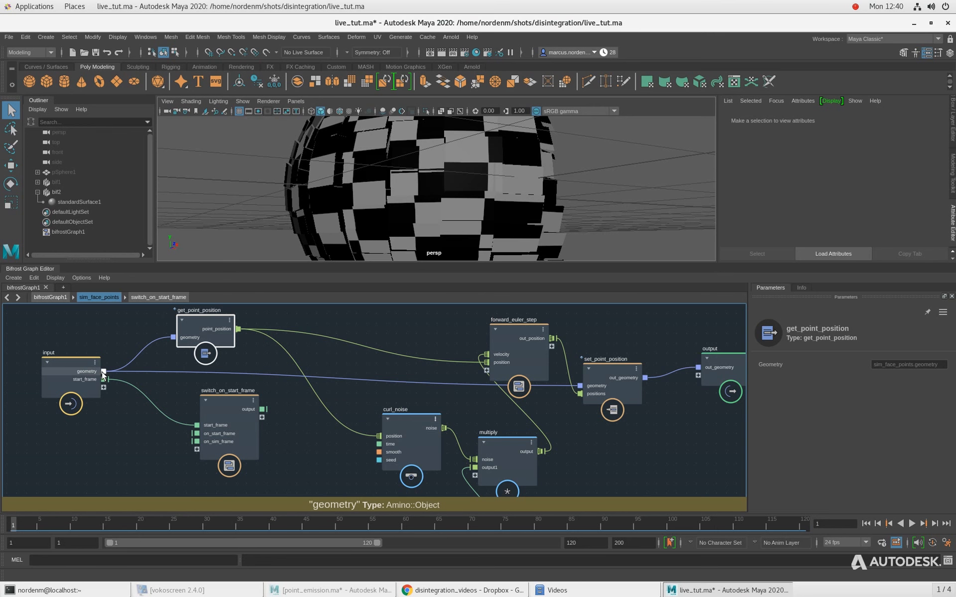
left_click_drag(106, 374, 197, 435)
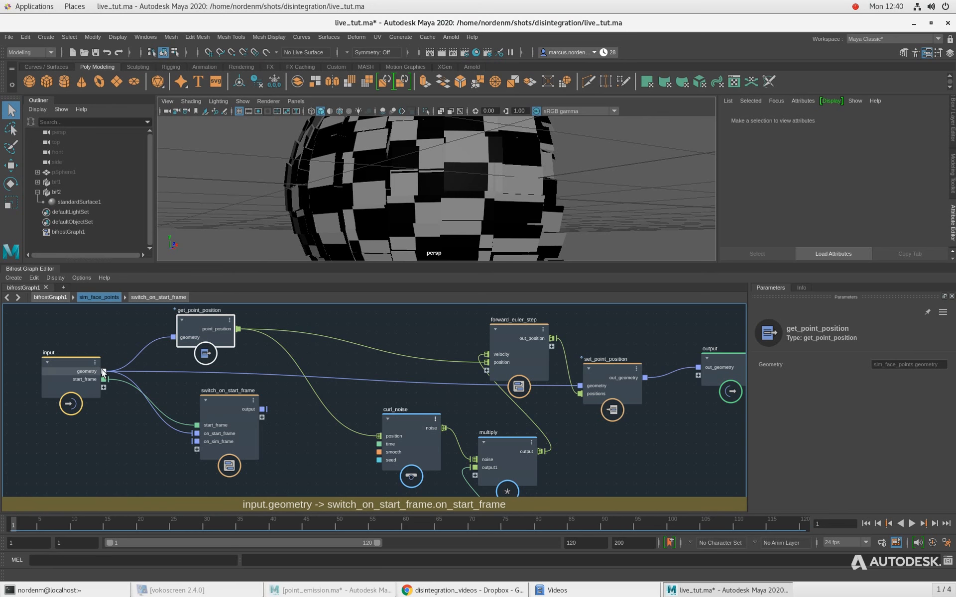
At the bifrostGraph1 level, rename sim_face_points' geometry port to initial_points and re-enter the compound
left_click(47, 296)
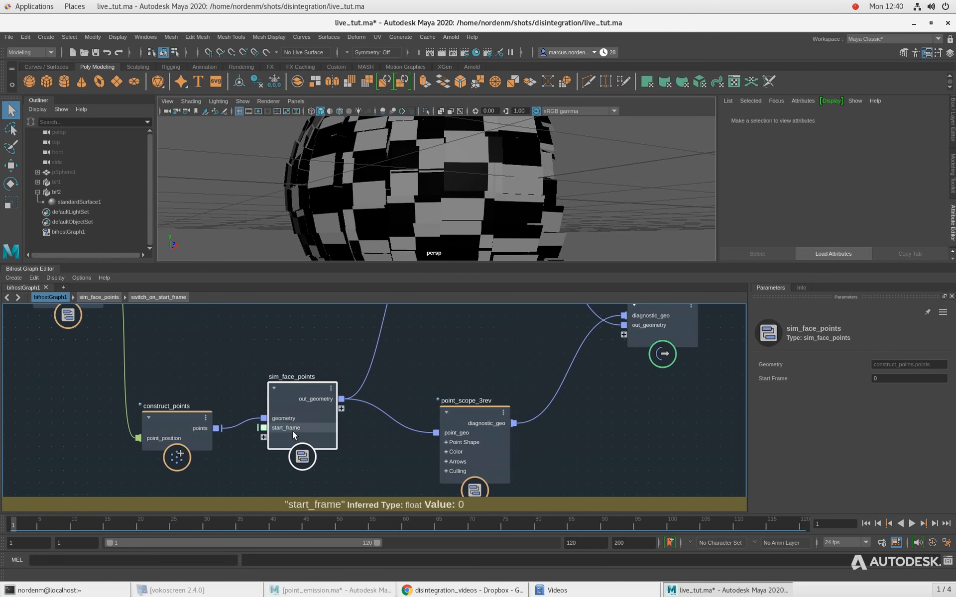
right_click(278, 417)
left_click(308, 421)
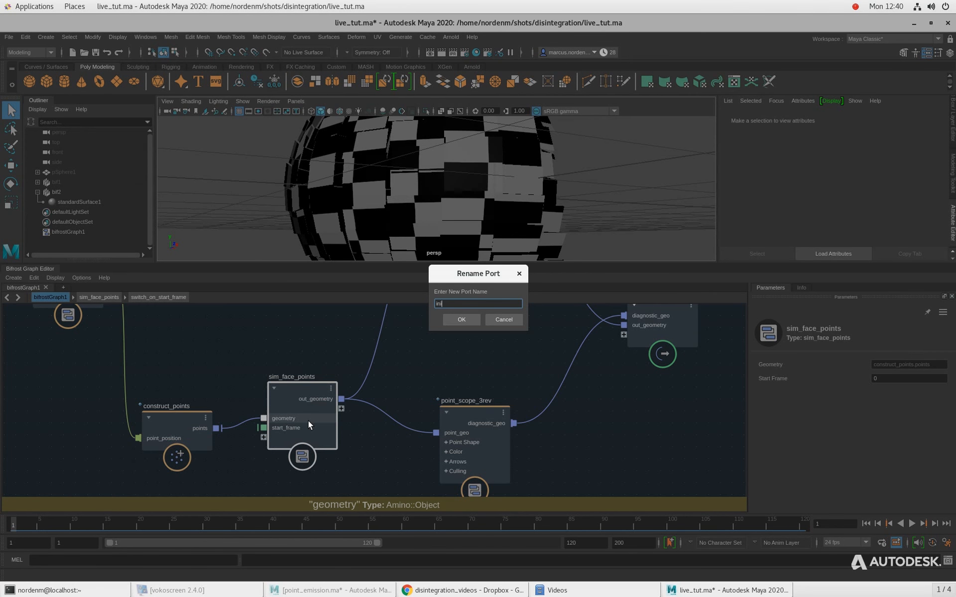
type("initial_points")
key("Return")
mouse_move(260, 372)
middle_mouse_down()
mouse_move(244, 429)
mouse_move(257, 376)
middle_mouse_up()
left_click(172, 426)
double_click(279, 417)
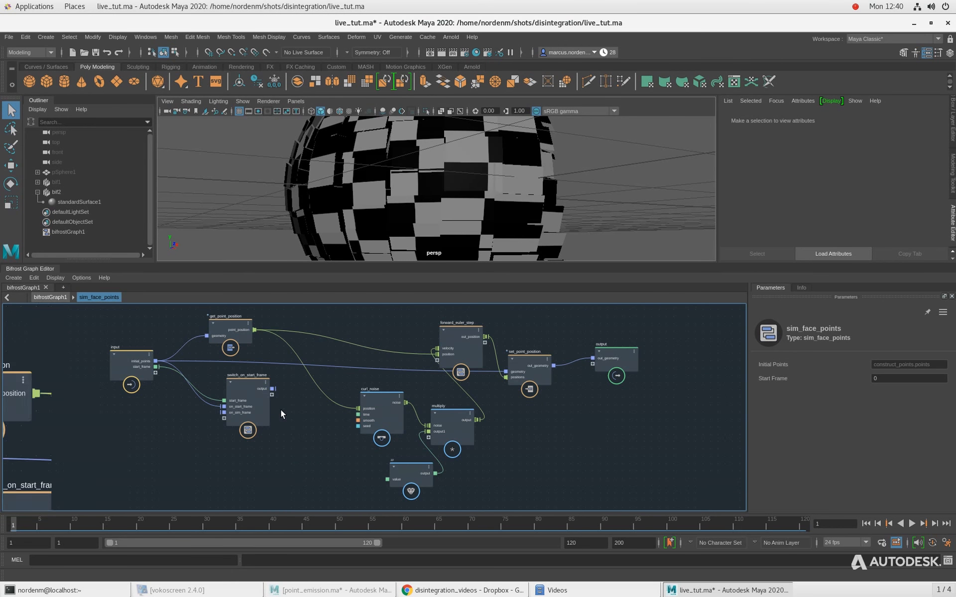
Expose switch_on_start_frame's on_sim_frame as a new port on the input node and rename that port to sim_points
scroll(197, 457, "up", 5)
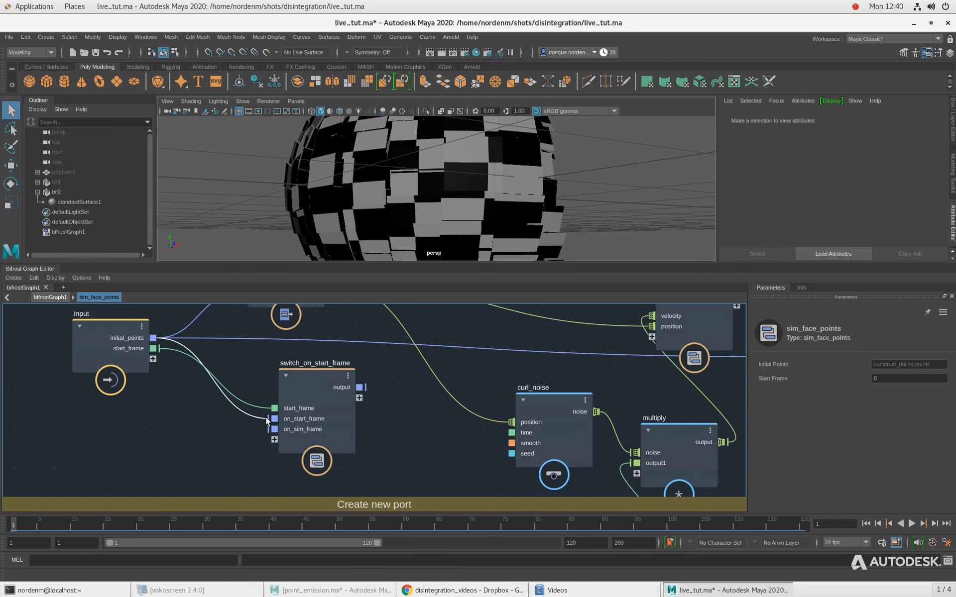
middle_click_drag(208, 411, 187, 431)
left_click_drag(313, 420, 313, 409)
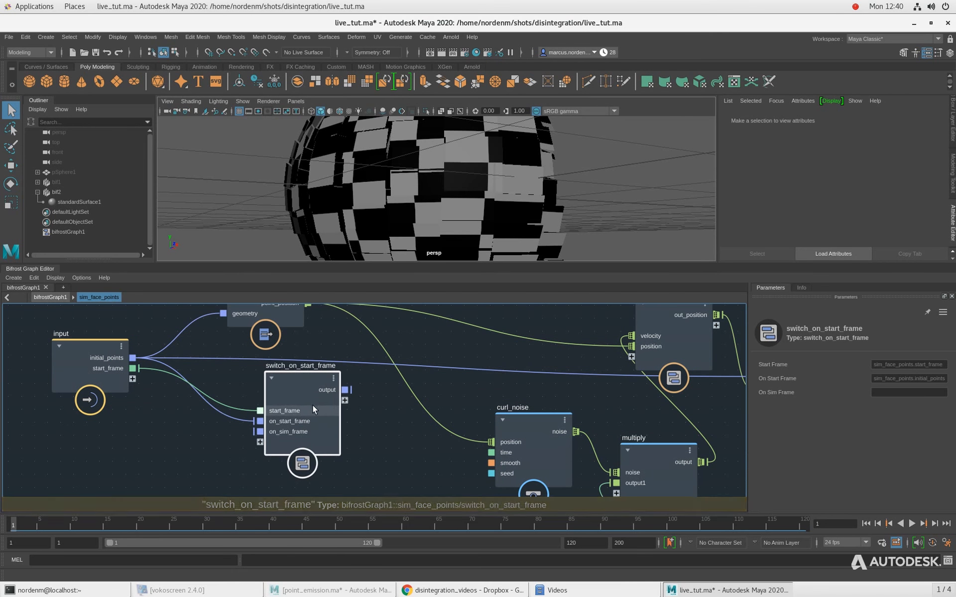
left_click_drag(133, 378, 260, 431)
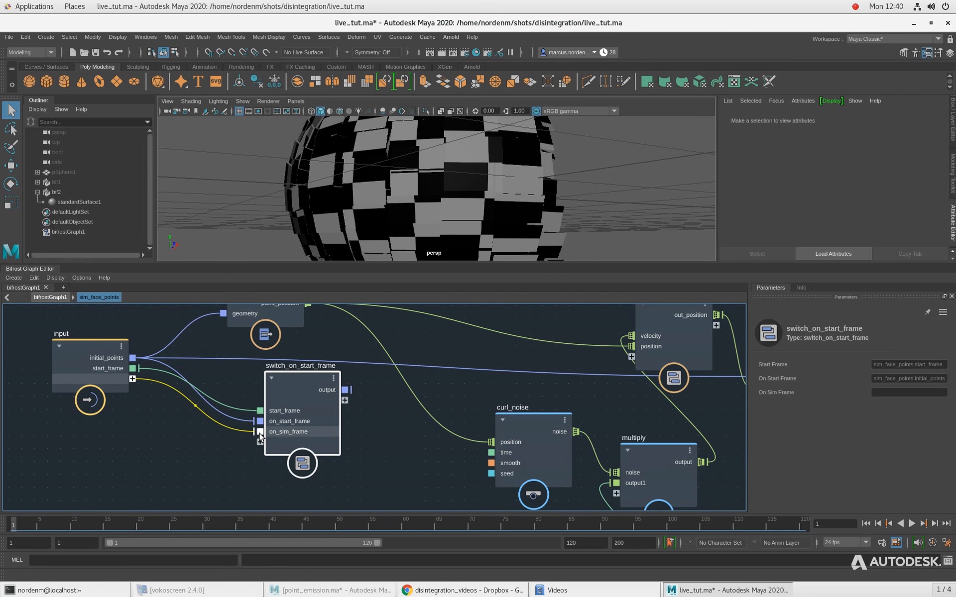
right_click(122, 380)
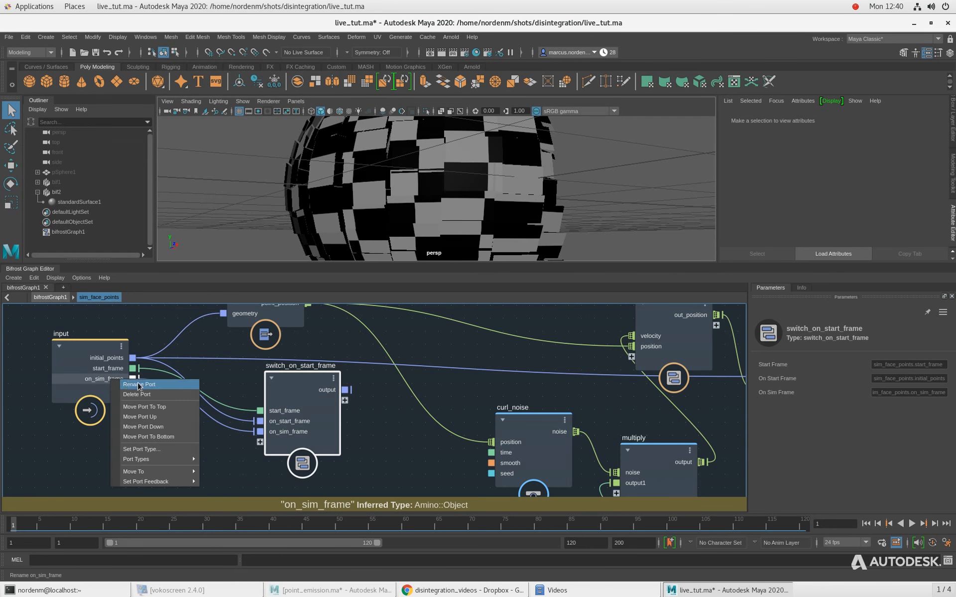
left_click(139, 385)
type("sim_points")
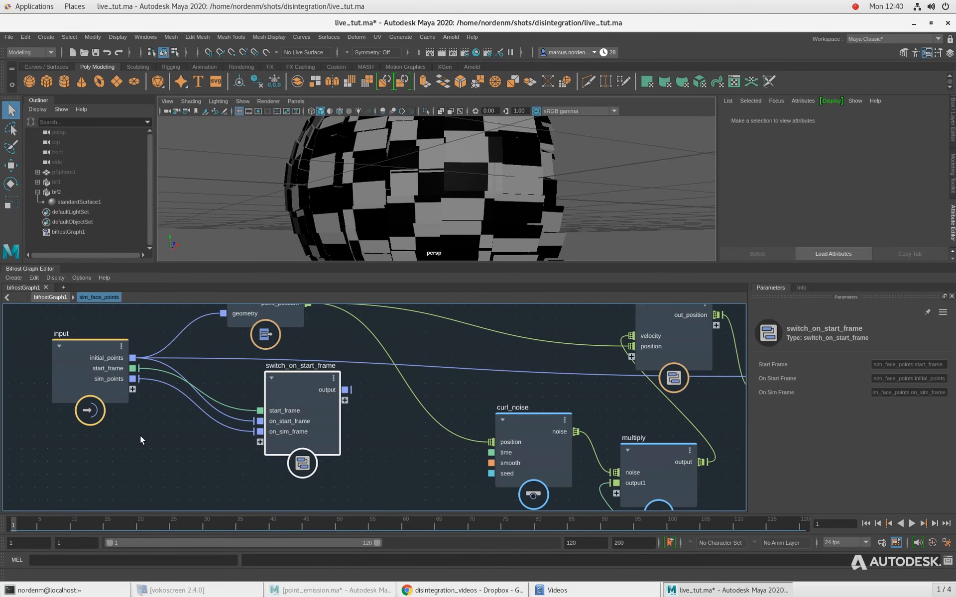
Connect switch_on_start_frame's output to get_point_position's geometry, placing the switch between the input and get_point_position nodes
middle_click_drag(194, 445, 183, 458, "alt")
middle_click_drag(393, 441, 321, 487, "alt")
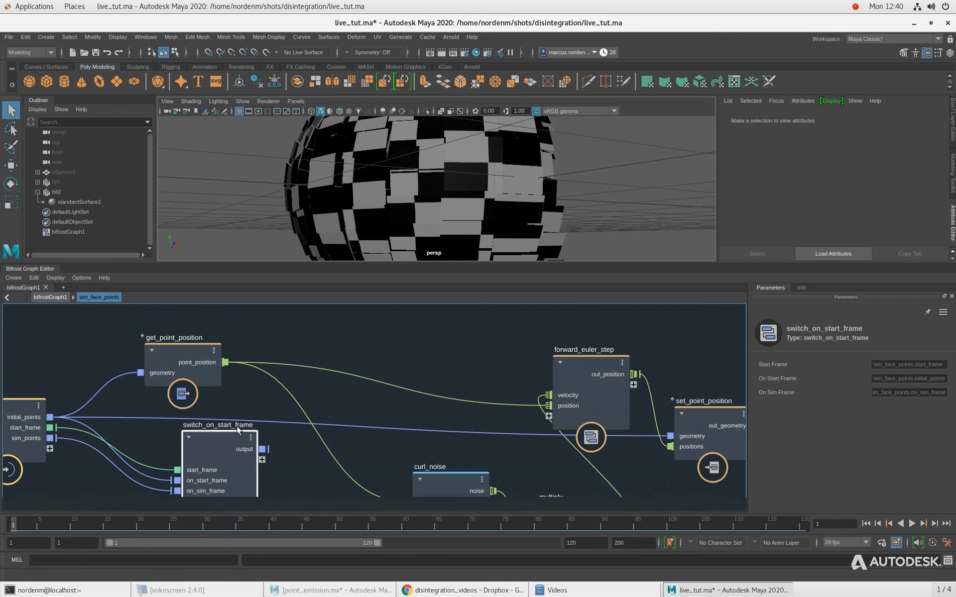
left_click_drag(237, 425, 159, 439)
left_click_drag(144, 387, 261, 477)
left_click_drag(146, 463, 181, 381)
left_click_drag(39, 416, 72, 409)
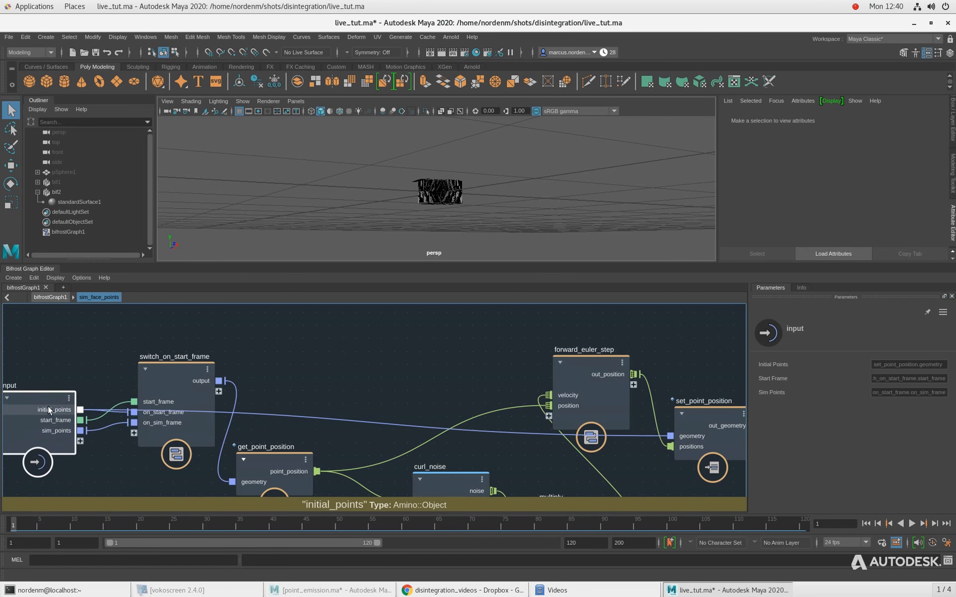
left_click_drag(190, 384, 187, 351)
scroll(288, 357, "up", 1)
middle_click_drag(288, 357, 327, 354)
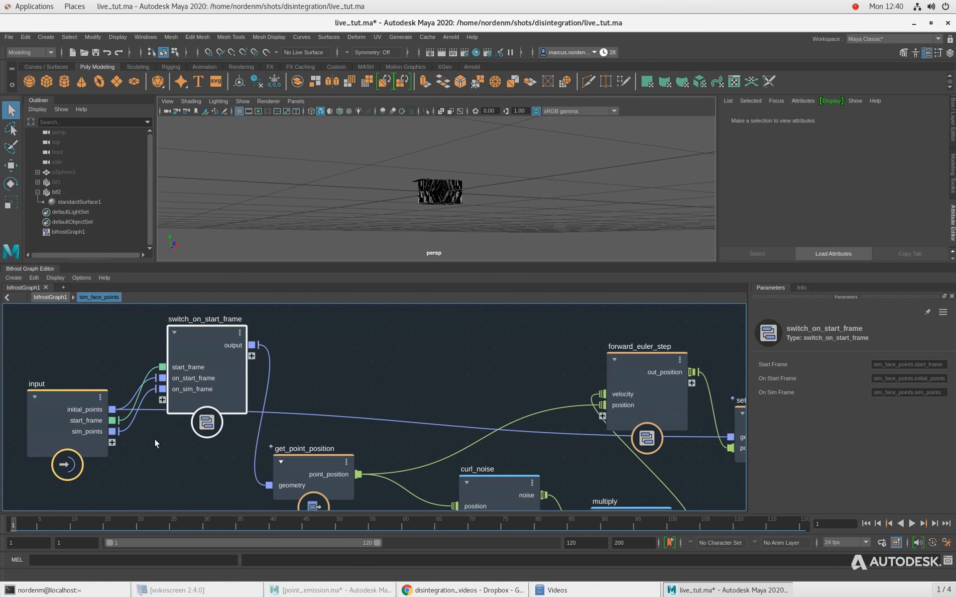
scroll(407, 386, "down", 1)
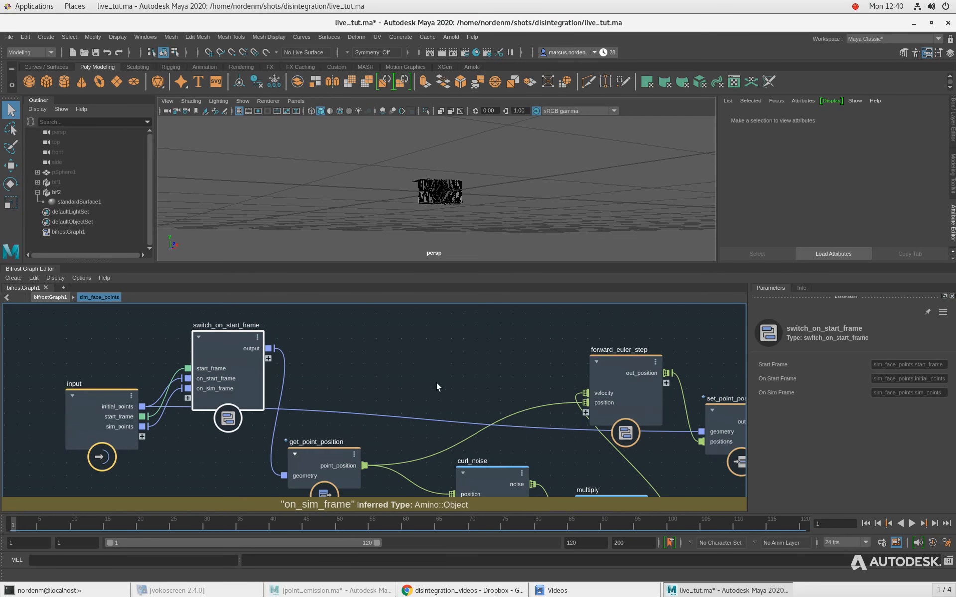
Rename the output node's out_geometry port to out_sim_points
middle_click_drag(437, 385, 225, 384)
scroll(226, 384, "down", 3)
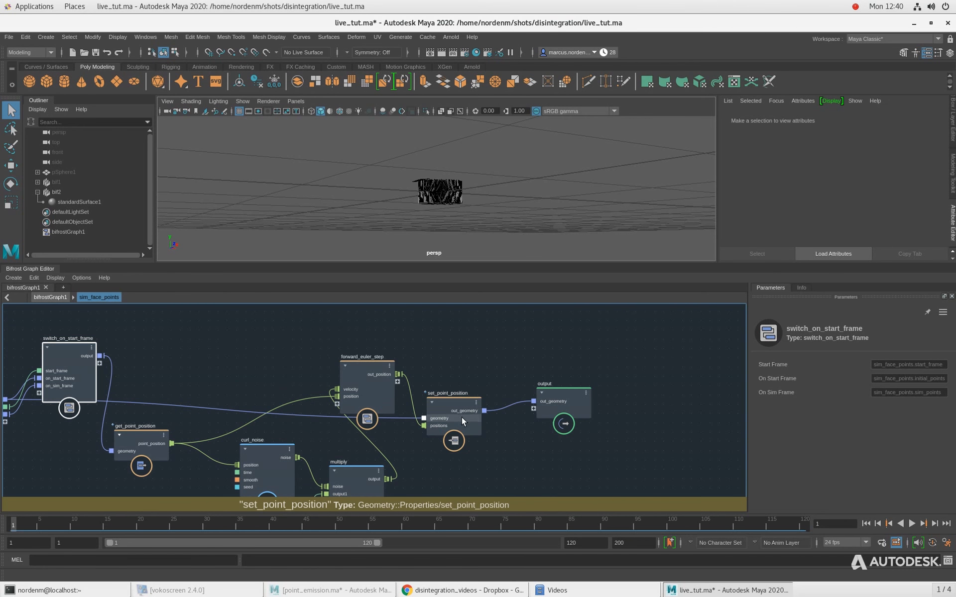
left_click_drag(462, 417, 458, 404)
right_click(549, 401)
left_click(584, 408)
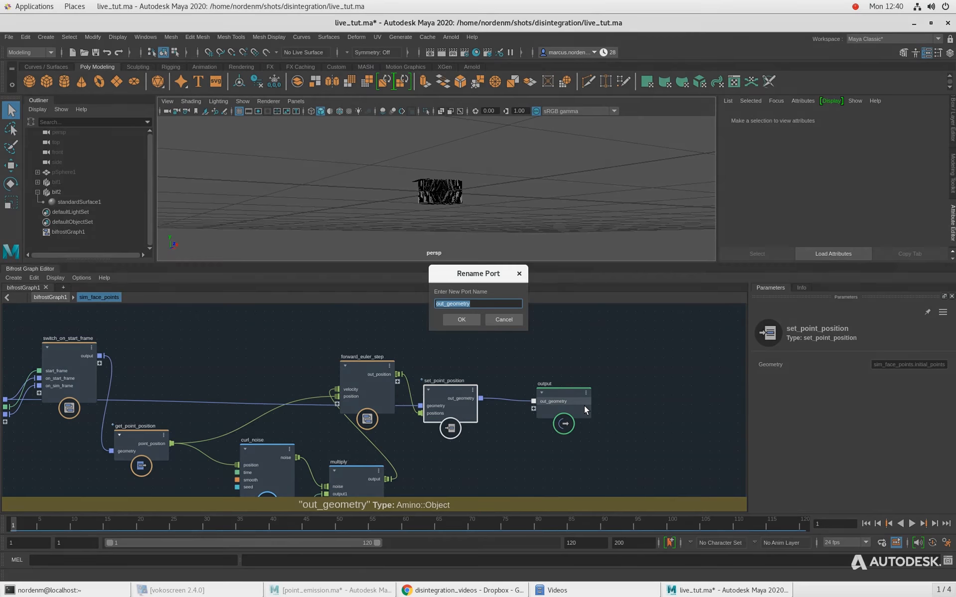
type("out)s")
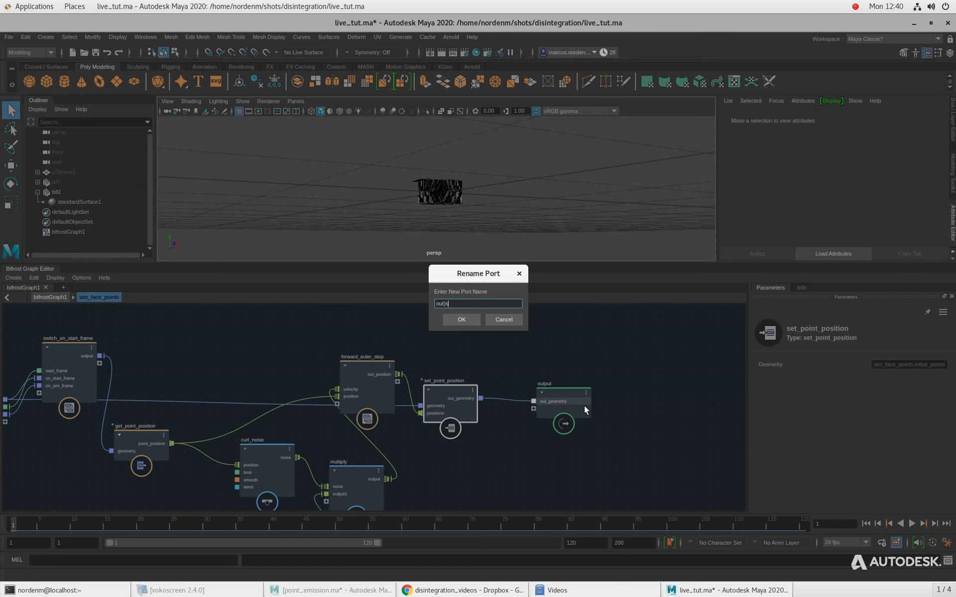
type("un_points")
key("Return")
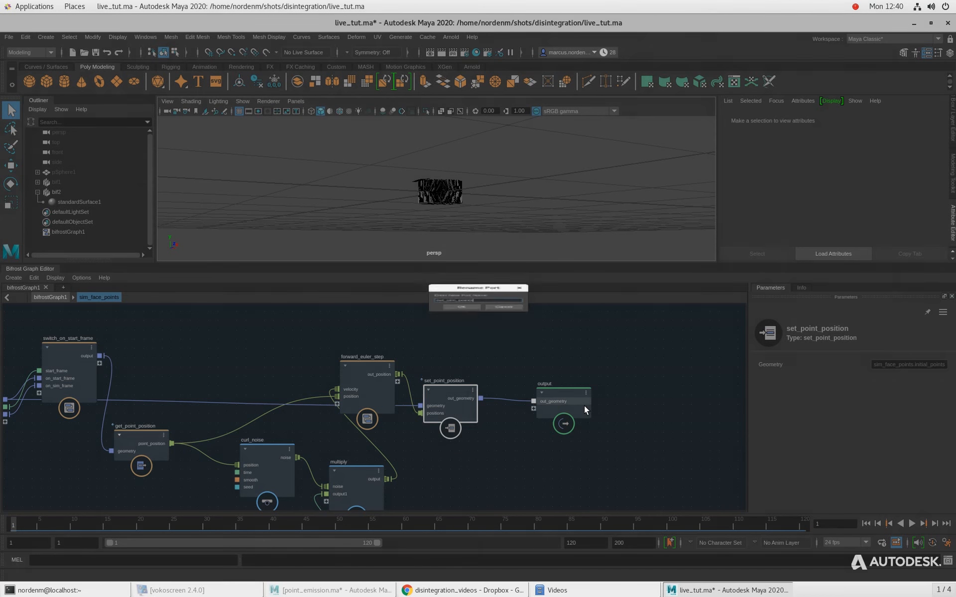
Rearrange the set_point_position, forward_euler_step and switch_on_start_frame nodes to follow the flow from input to output
left_click_drag(446, 405, 459, 406)
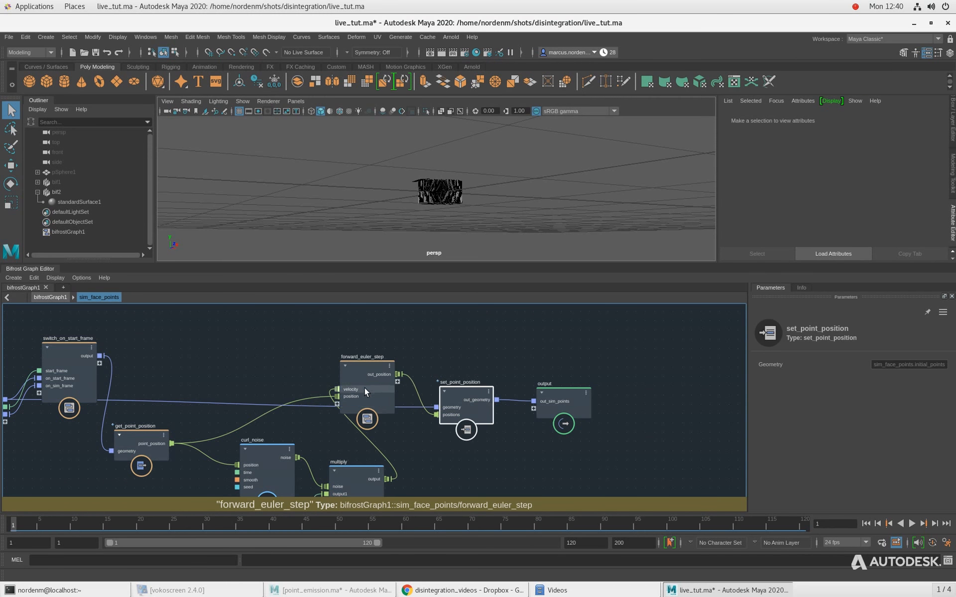
left_click_drag(364, 387, 400, 452)
left_click_drag(81, 369, 70, 449)
middle_click_drag(165, 426, 228, 397)
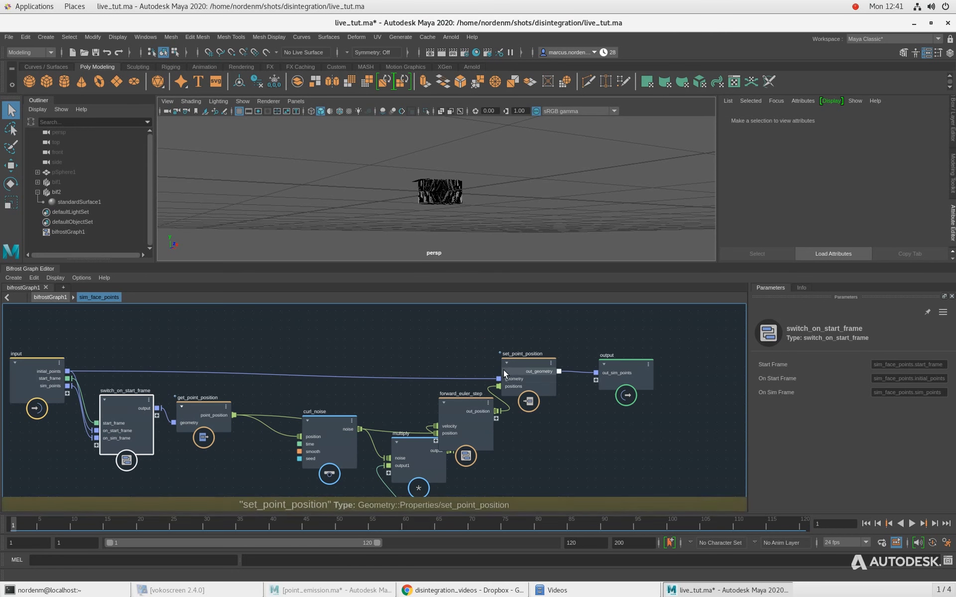
left_click_drag(503, 370, 510, 369)
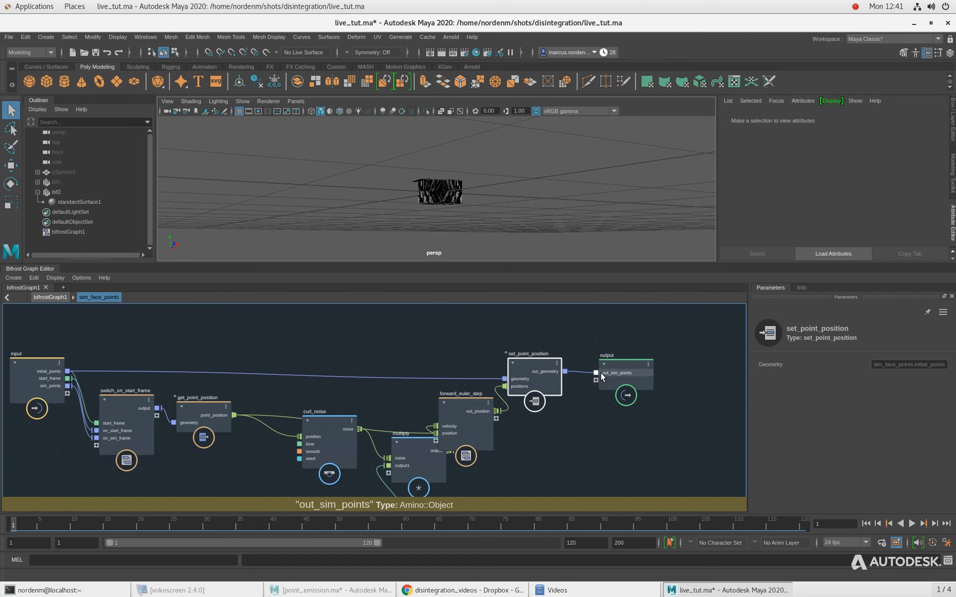
scroll(599, 372, "up", 1)
middle_click_drag(268, 322, 372, 321)
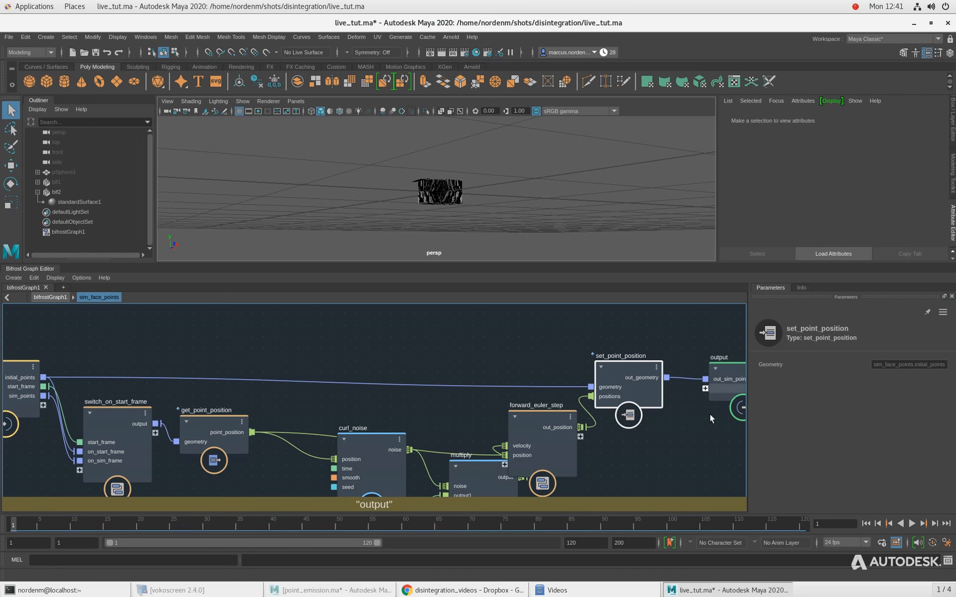
middle_click_drag(220, 392, 350, 392, "alt")
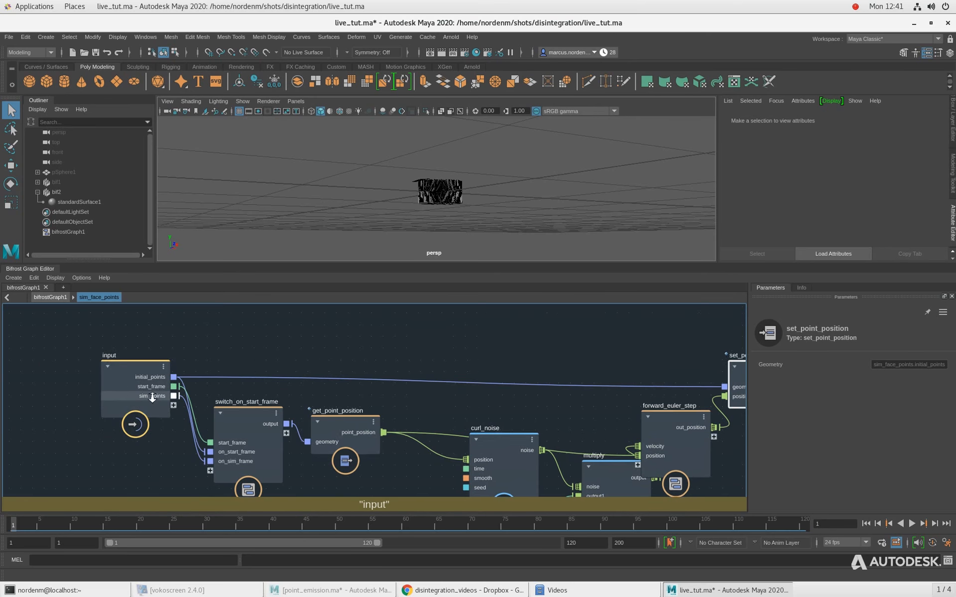
scroll(142, 393, "up", 2)
left_click_drag(287, 424, 290, 390)
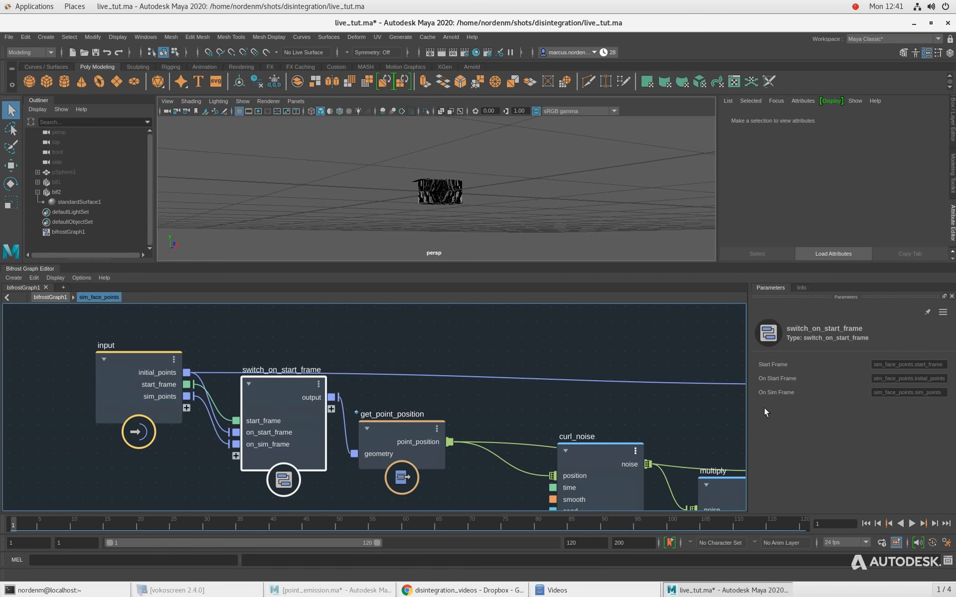
Set the port feedback of the output node's out_sim_points to the sim_points input port
middle_click_drag(585, 411, 508, 411, "alt")
scroll(492, 408, "down", 2)
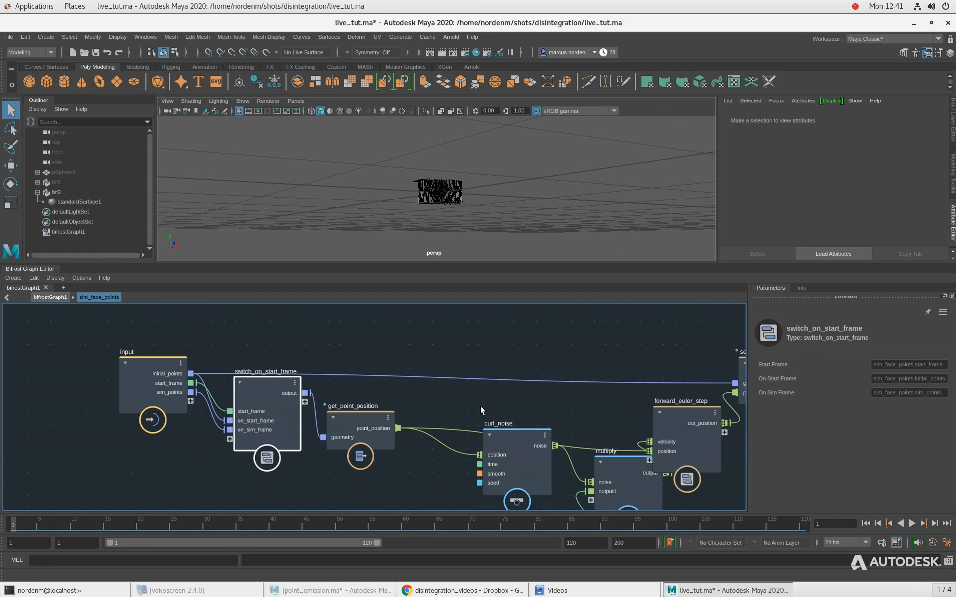
scroll(450, 399, "down", 2)
middle_click_drag(443, 407, 351, 408, "alt")
right_click(666, 375)
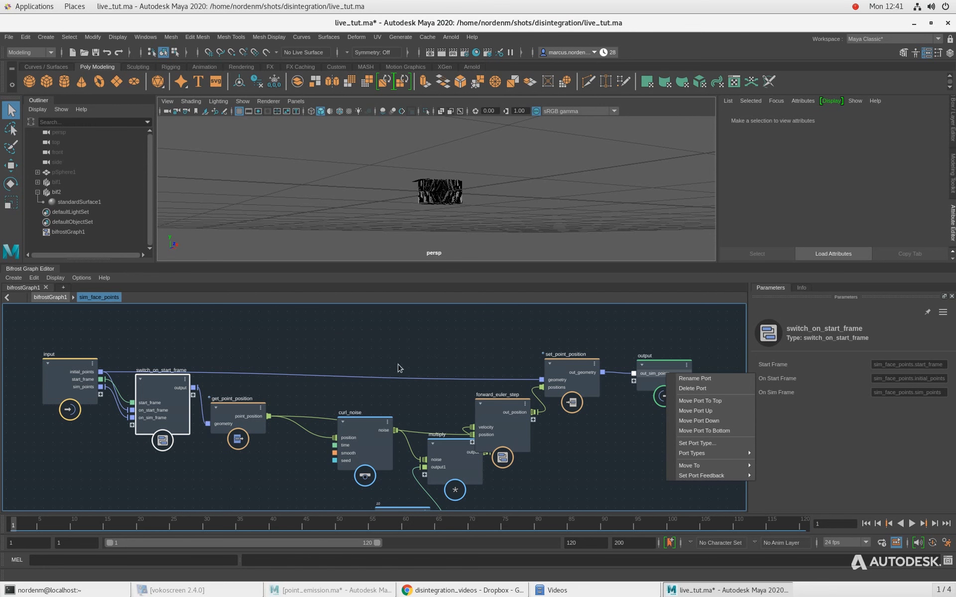
left_click(288, 345)
right_click(78, 388)
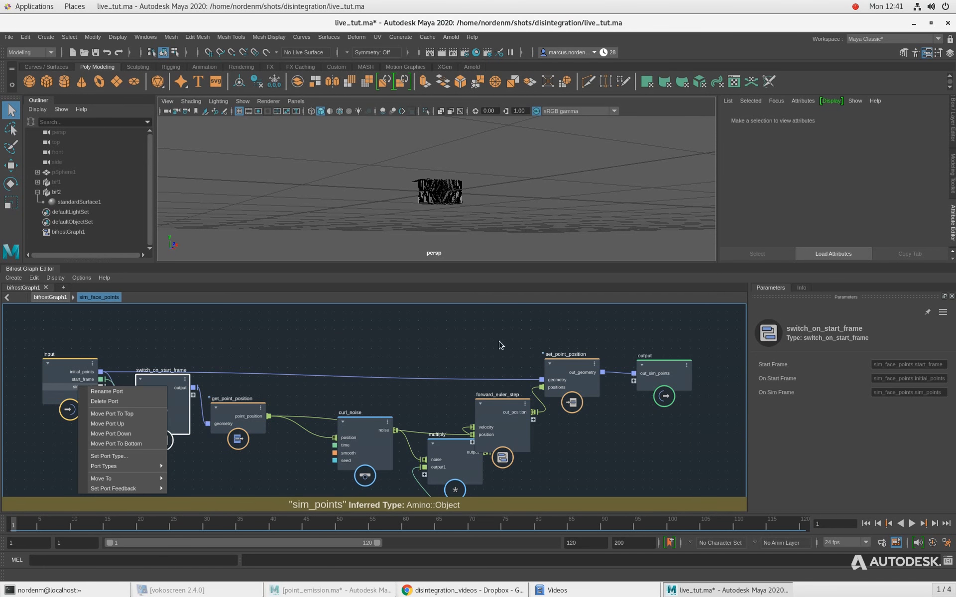
left_click(668, 330)
right_click(652, 375)
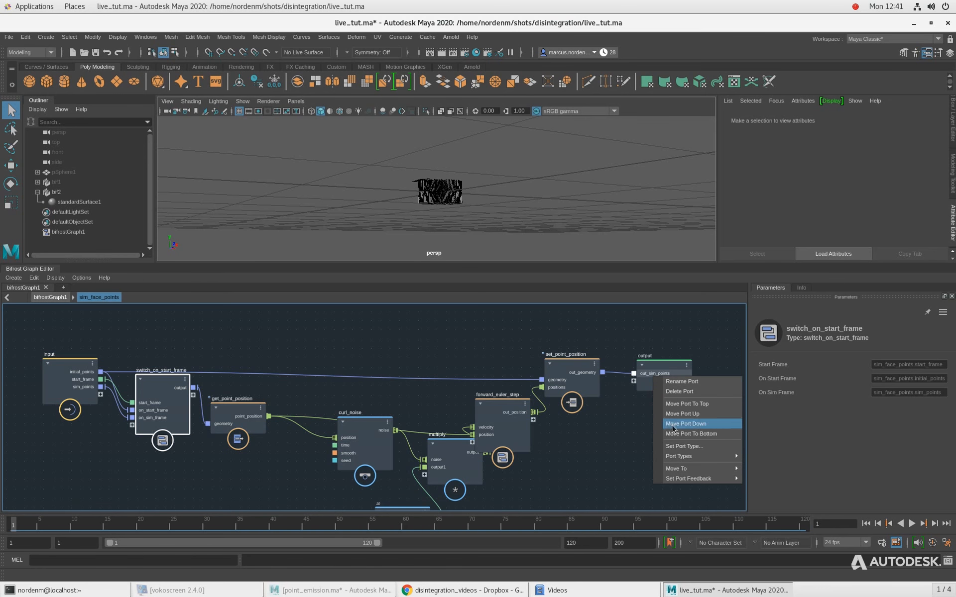
mouse_move(671, 479)
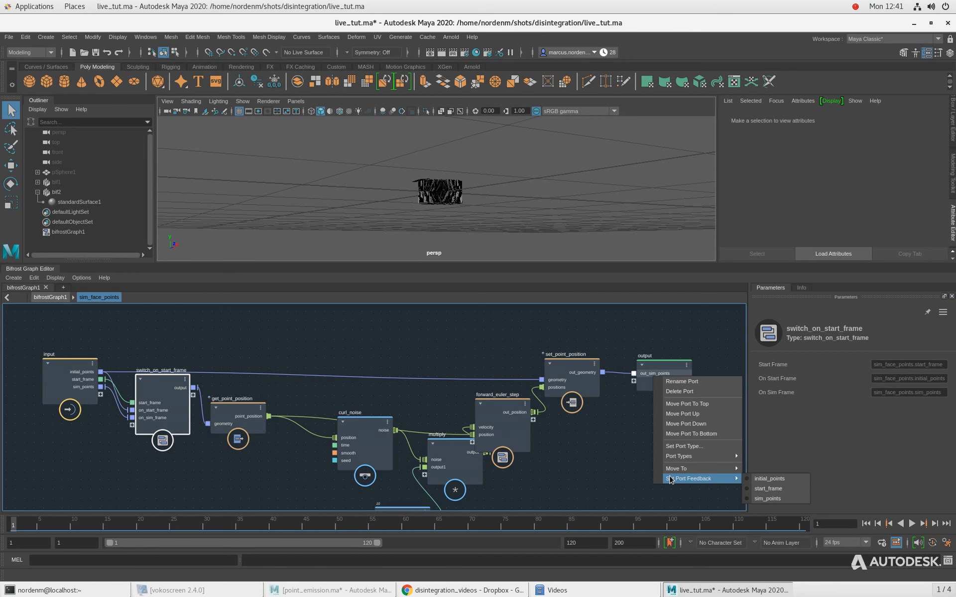
left_click(763, 498)
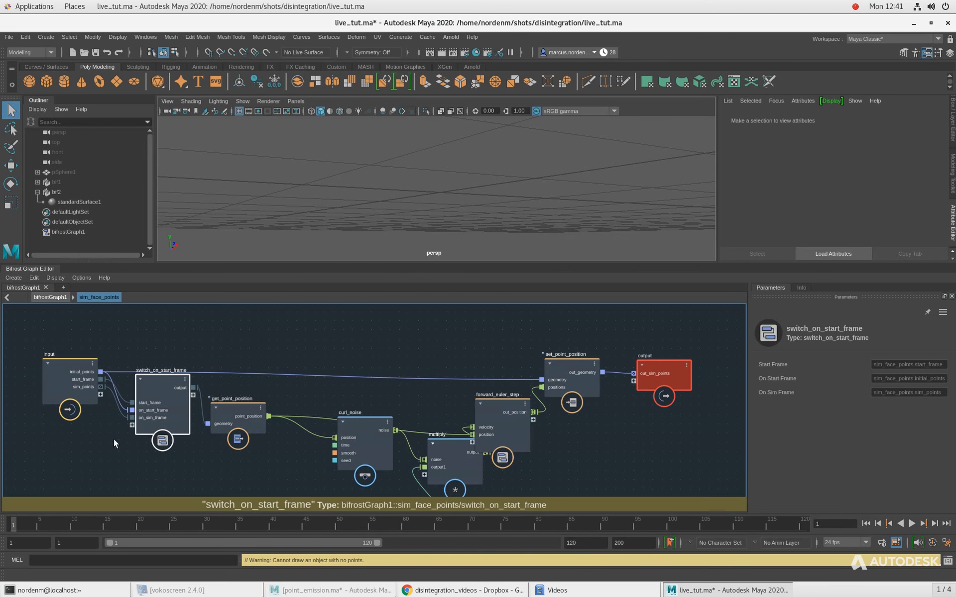
scroll(91, 403, "up", 3)
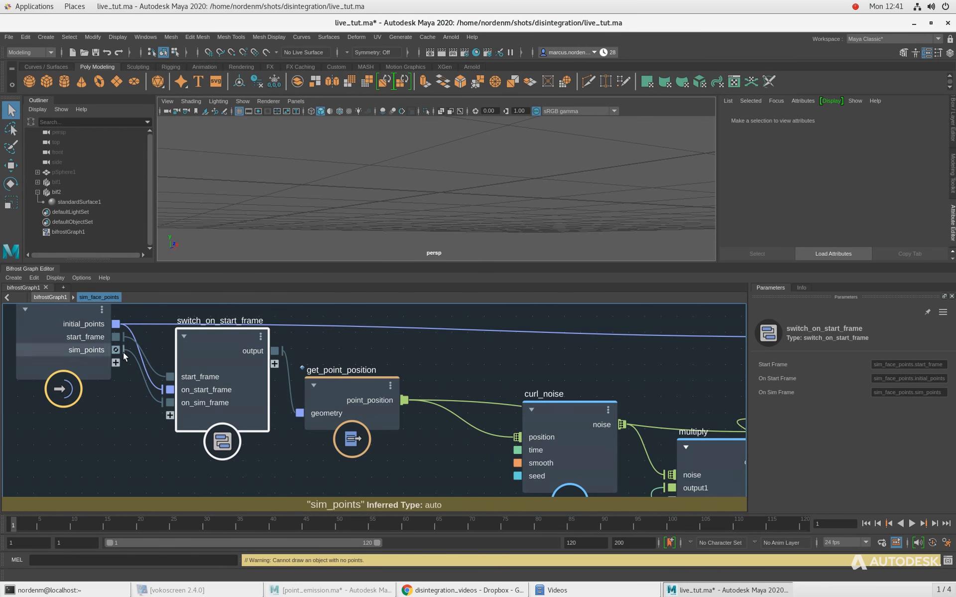
Set the port type of the input node's sim_points port to Object
scroll(149, 412, "down", 1)
middle_click_drag(131, 414, 166, 426, "alt")
right_click(124, 370)
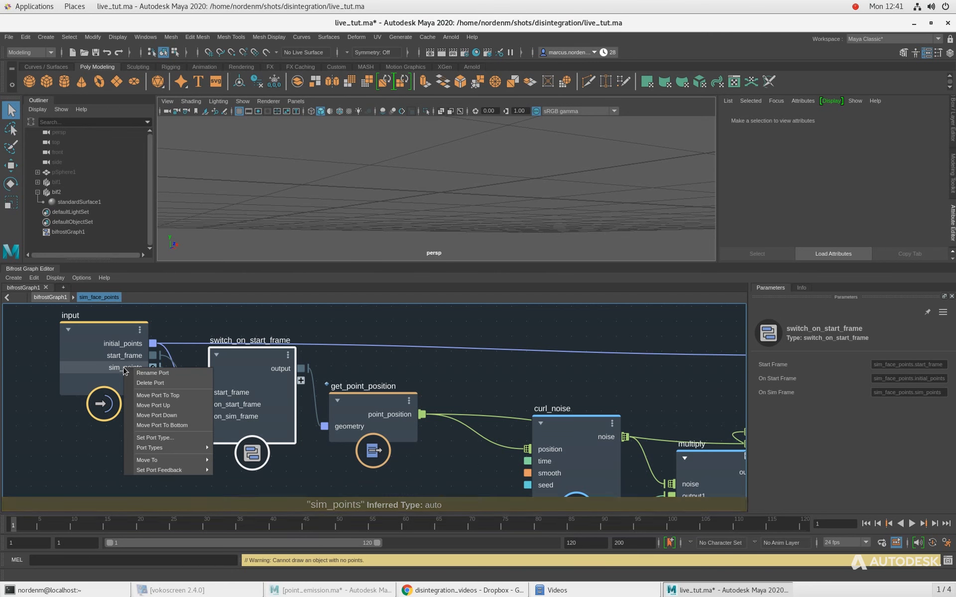
mouse_move(164, 447)
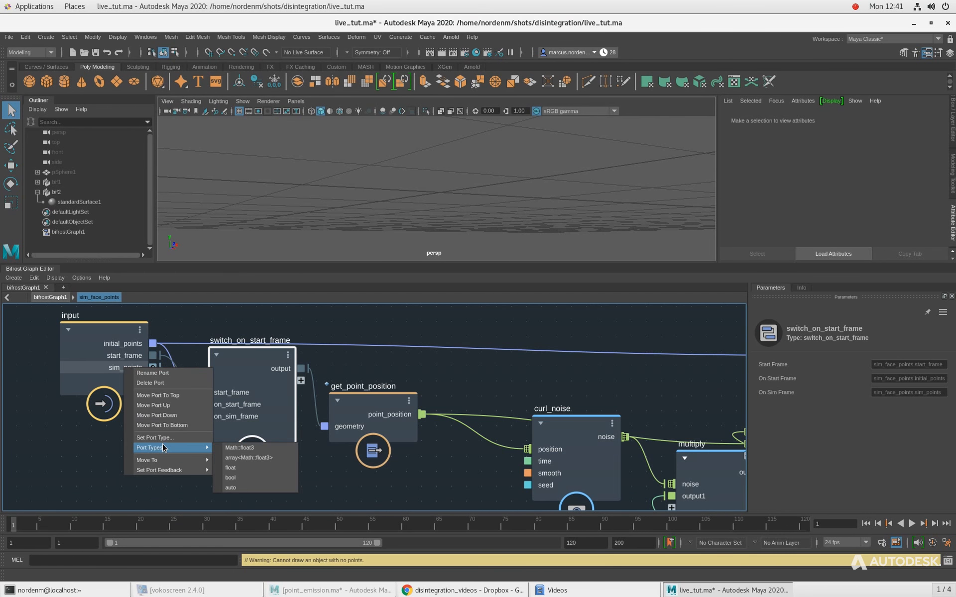
left_click(155, 438)
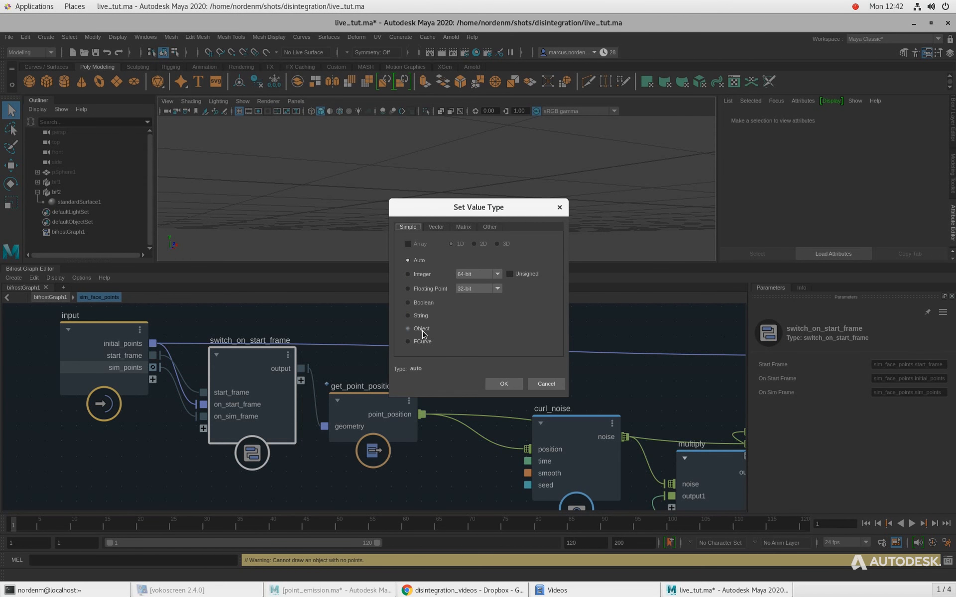
left_click(503, 384)
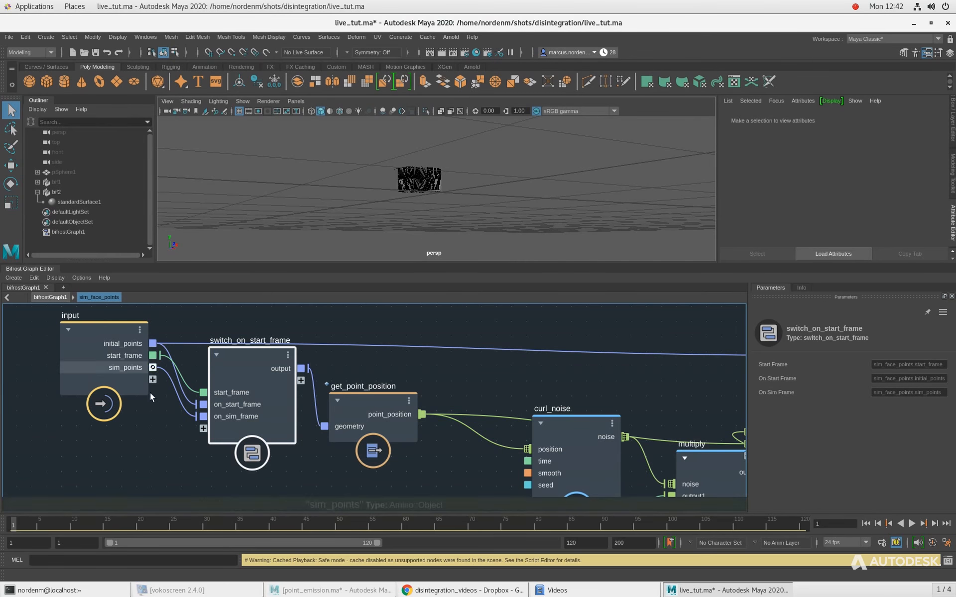
Rearrange the input, set_point_position, curl_noise and multiply nodes so the connections in the sim_face_points network are easier to follow
scroll(150, 392, "down", 2)
middle_click_drag(394, 377, 234, 369, "alt")
scroll(601, 420, "down", 1)
middle_click_drag(629, 435, 634, 430, "alt")
middle_click_drag(363, 396, 400, 395, "alt")
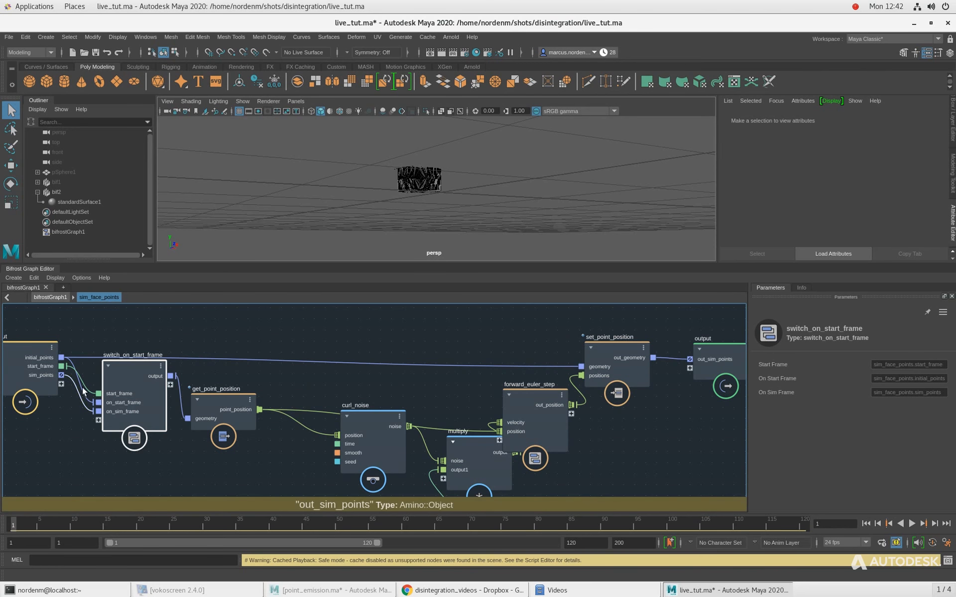
left_click_drag(11, 365, 33, 350)
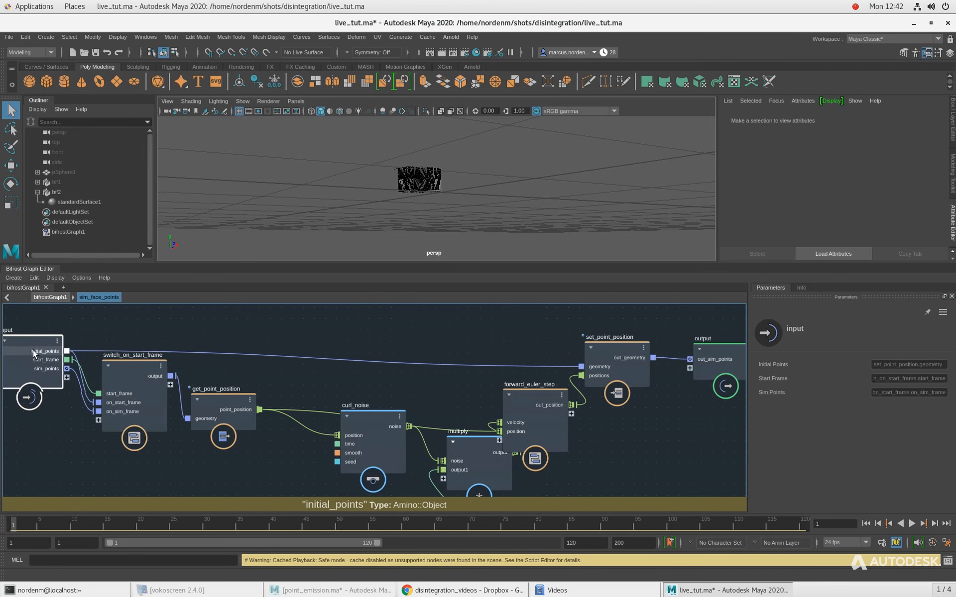
left_click_drag(642, 368, 639, 348)
left_click_drag(472, 463, 463, 464)
left_click_drag(368, 454, 341, 474)
middle_click_drag(432, 415, 435, 403, "alt")
left_click_drag(479, 452, 469, 465)
middle_click_drag(433, 408, 470, 425, "alt")
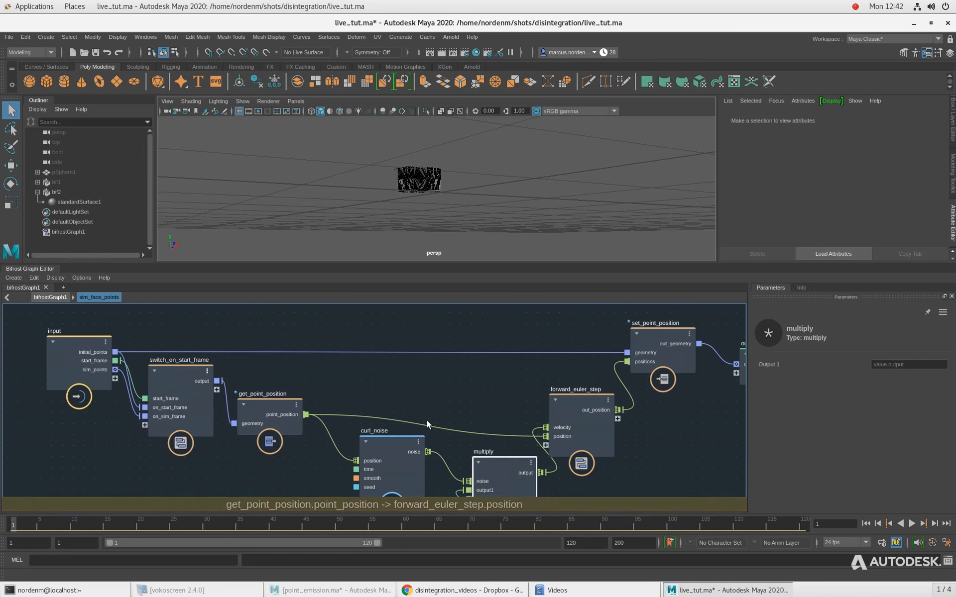
left_click(75, 365)
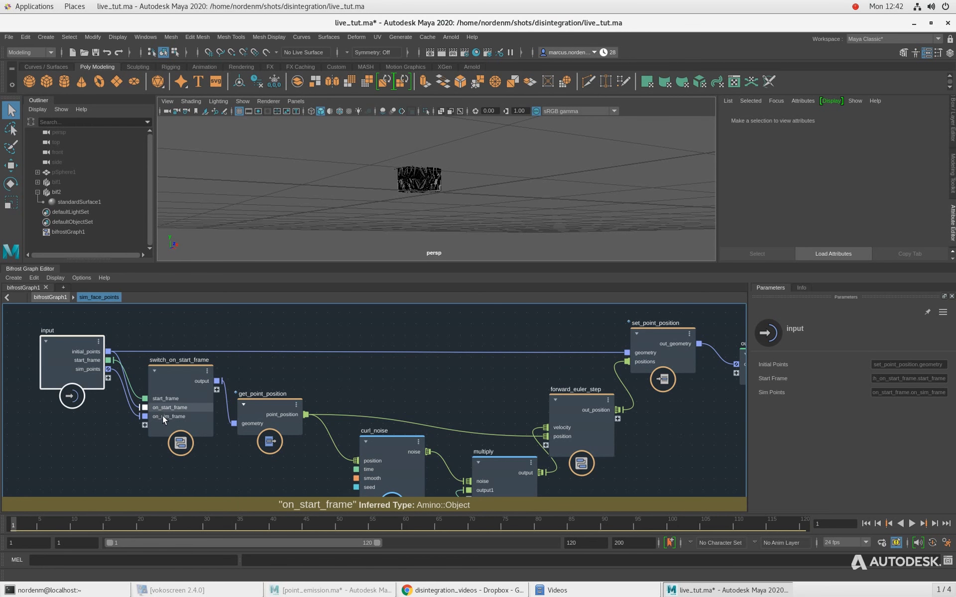
Move the output node up level with set_point_position to straighten their connection
middle_click_drag(432, 453, 389, 430, "alt")
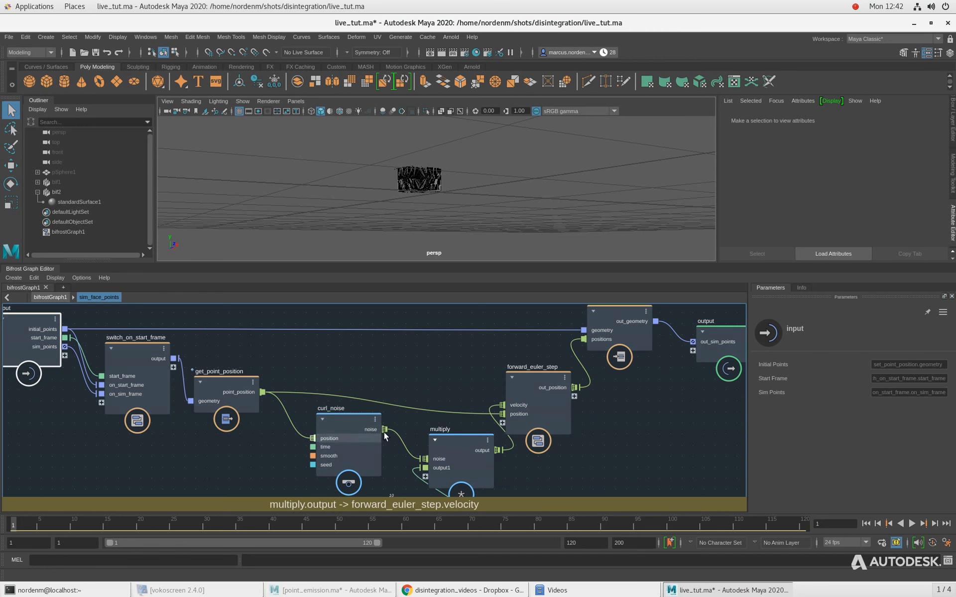
middle_click_drag(564, 323, 461, 366, "alt")
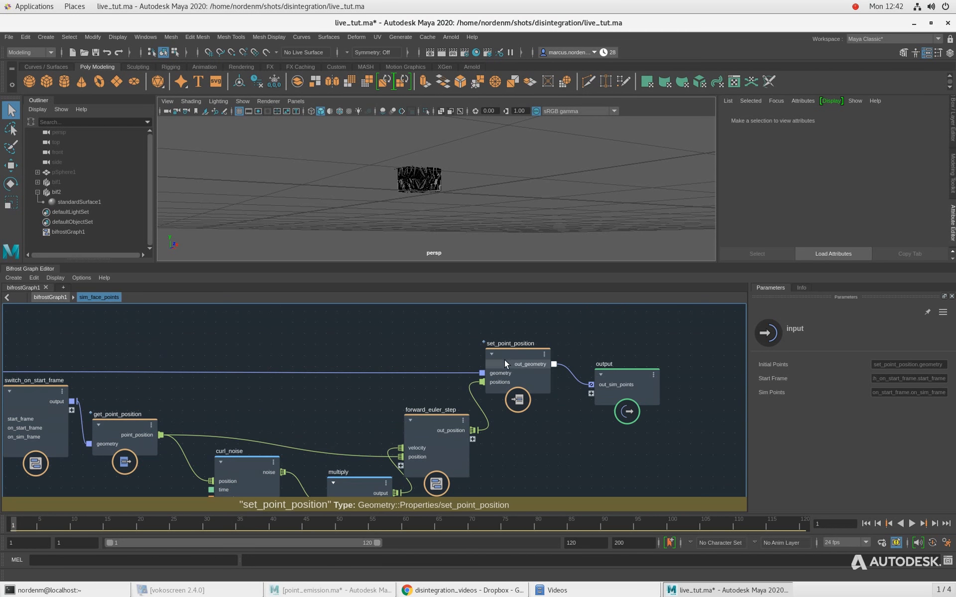
left_click_drag(626, 395, 624, 372)
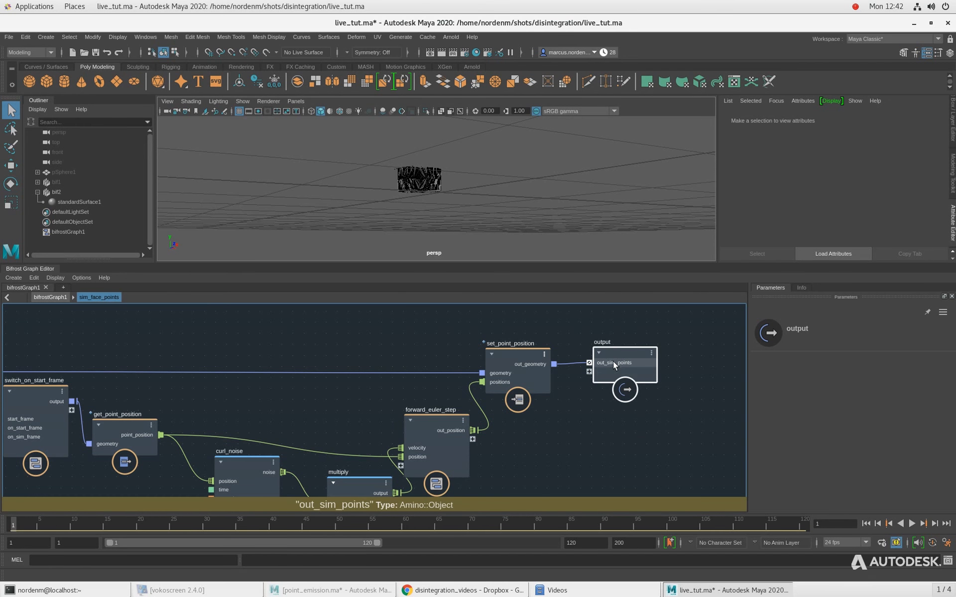
Examine the feedback loop in sim_face_points, from out_sim_points back to sim_points and through the start-frame switch to set_point_position
middle_click_drag(361, 403, 477, 387, "alt")
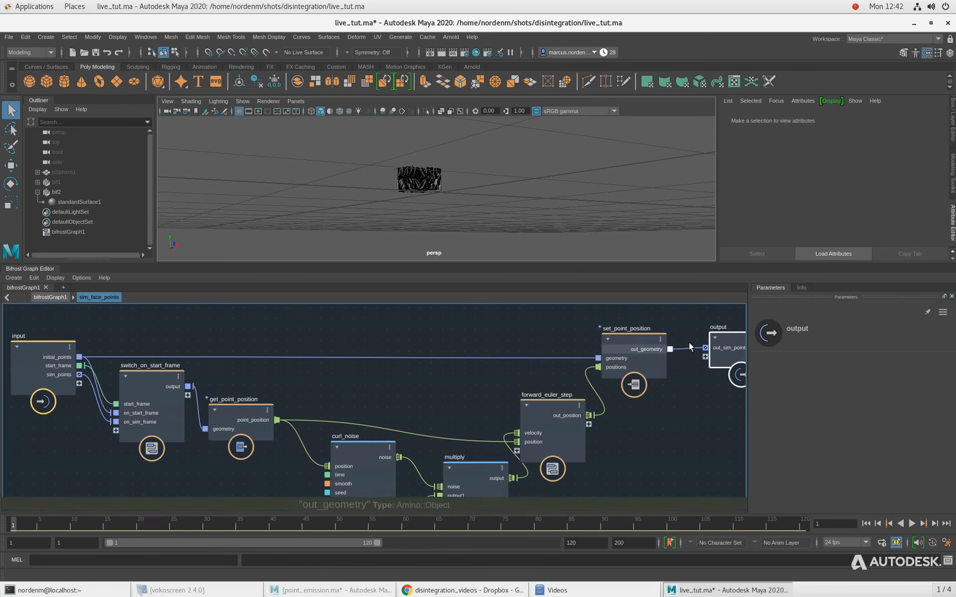
right_click_drag(683, 344, 697, 343, "alt")
middle_click_drag(679, 335, 657, 331, "alt")
right_click_drag(658, 331, 735, 353, "alt")
right_click_drag(683, 442, 603, 443, "alt")
middle_click_drag(416, 441, 697, 408, "alt")
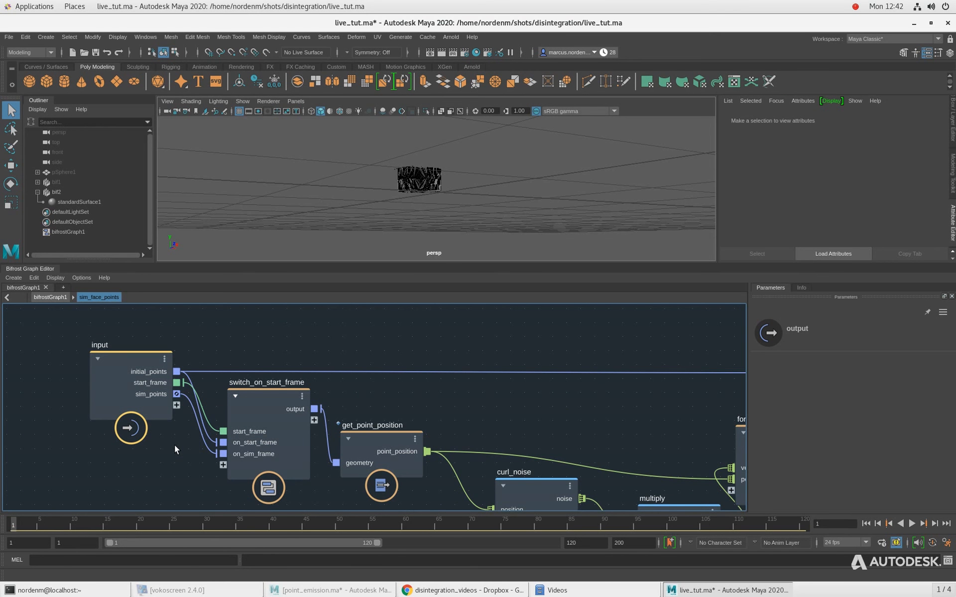
middle_click_drag(175, 445, 108, 449, "alt")
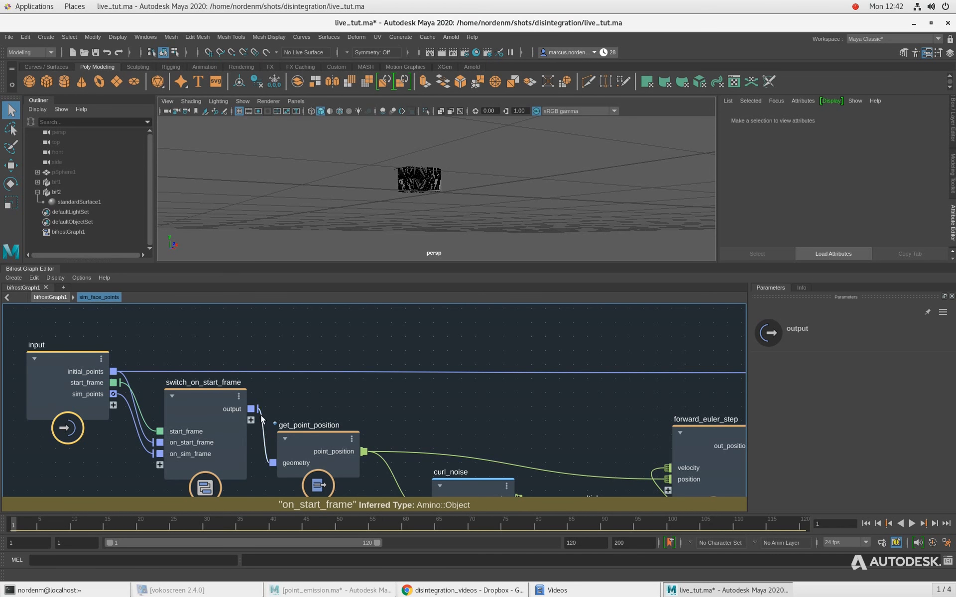
key("a")
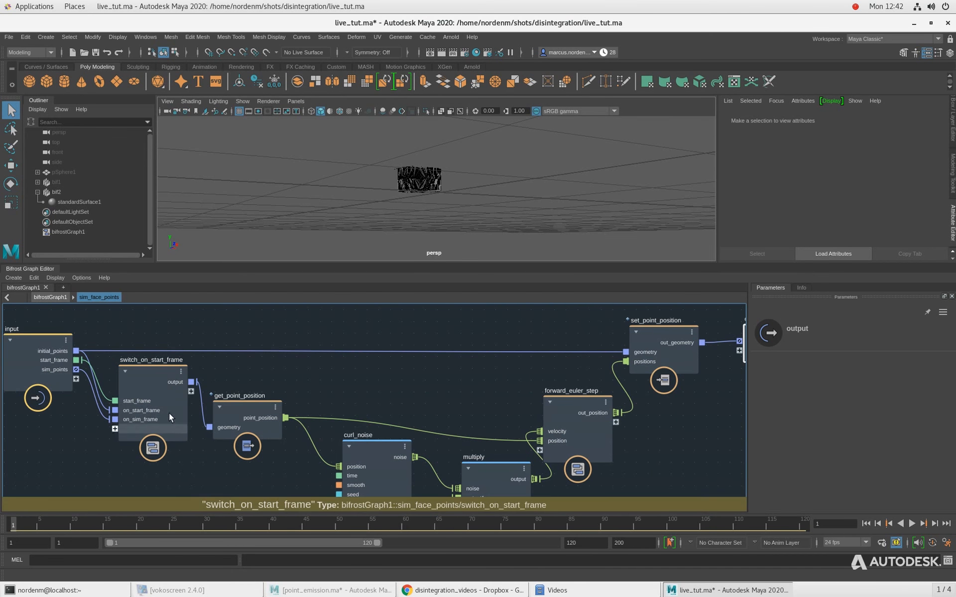
middle_click_drag(380, 414, 310, 392, "alt")
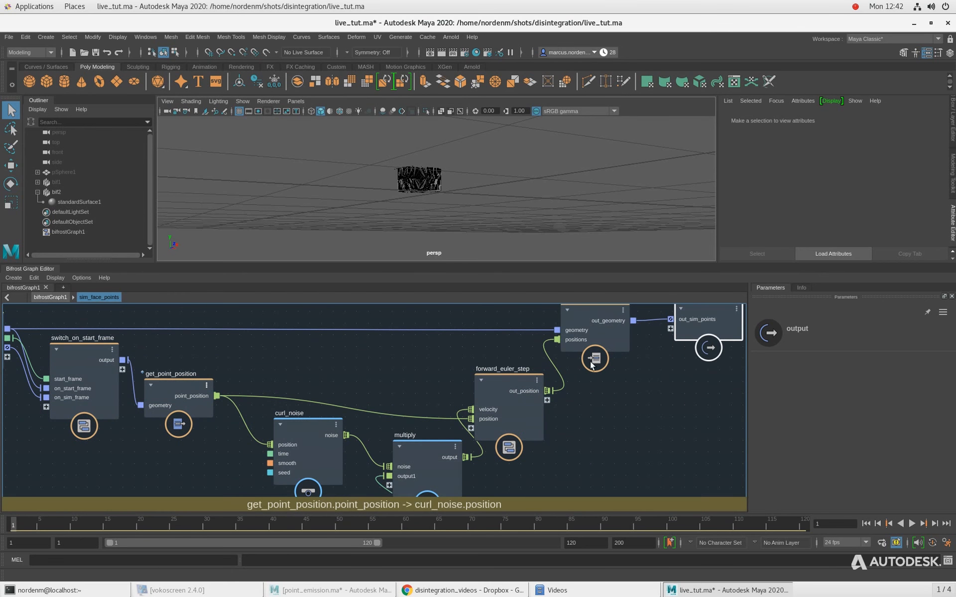
middle_click_drag(660, 396, 635, 438, "alt")
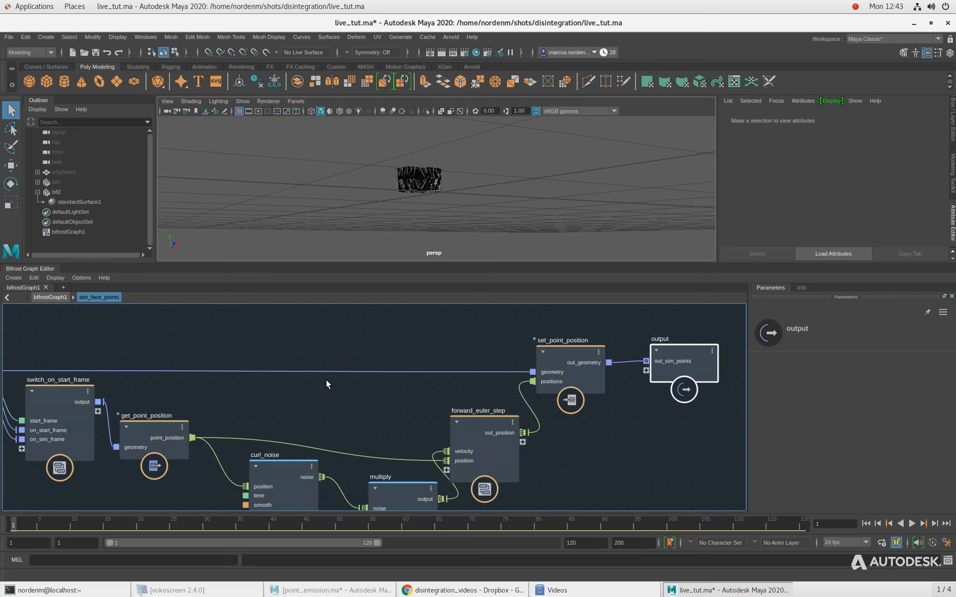
scroll(360, 435, "down", 2)
middle_click_drag(362, 432, 453, 401, "alt")
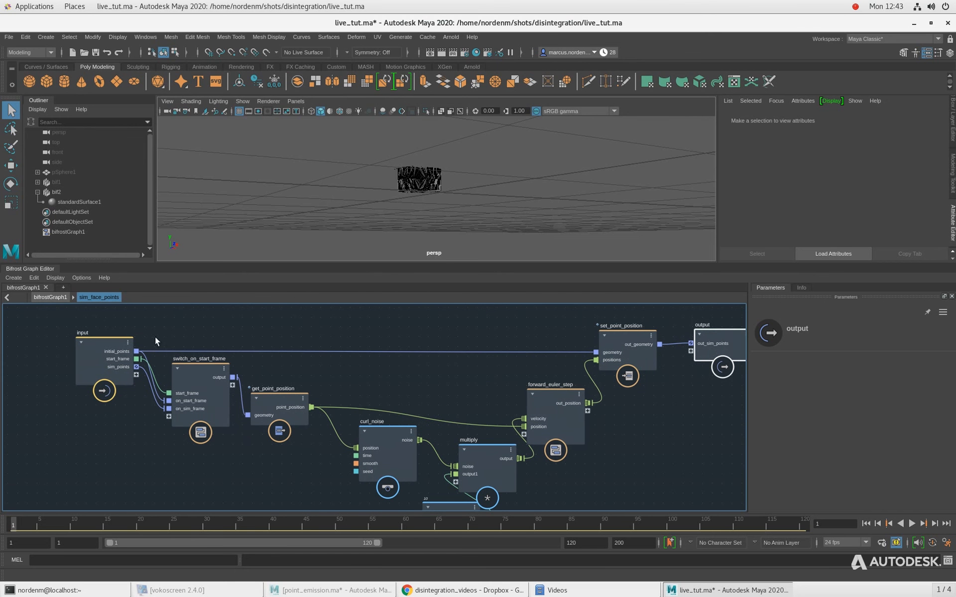
Return to the bifrostGraph1 level and adjust the placement of the sim_face_points and construct_points nodes
left_click(51, 297)
middle_click_drag(427, 368, 414, 386, "alt")
mouse_move(273, 420)
left_mouse_down()
mouse_move(264, 405)
mouse_move(272, 410)
left_mouse_up()
left_click_drag(166, 436, 157, 426)
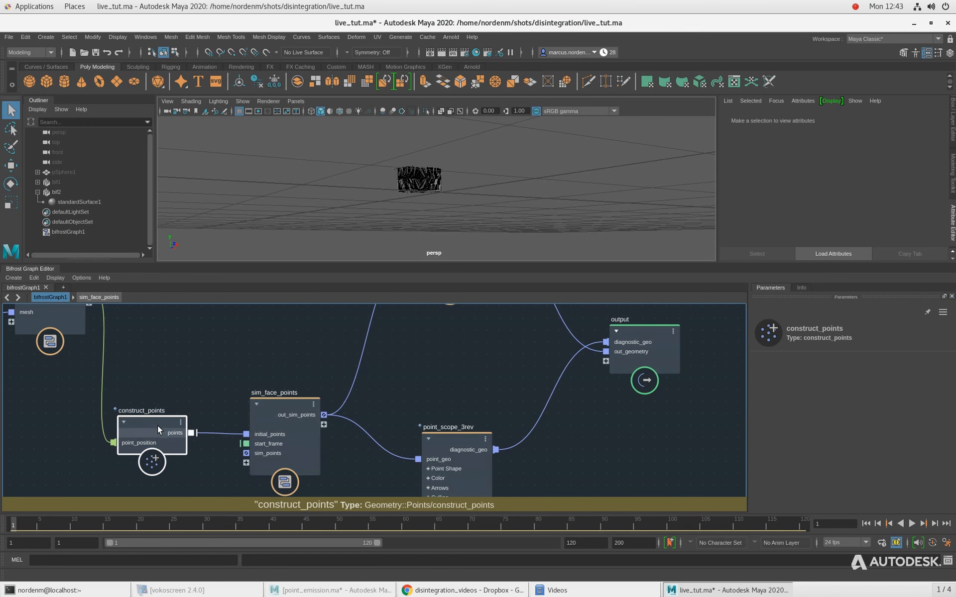
Reposition the sim_face_points node and set its Start Frame to 1
left_click_drag(280, 415, 269, 398)
left_click(891, 379)
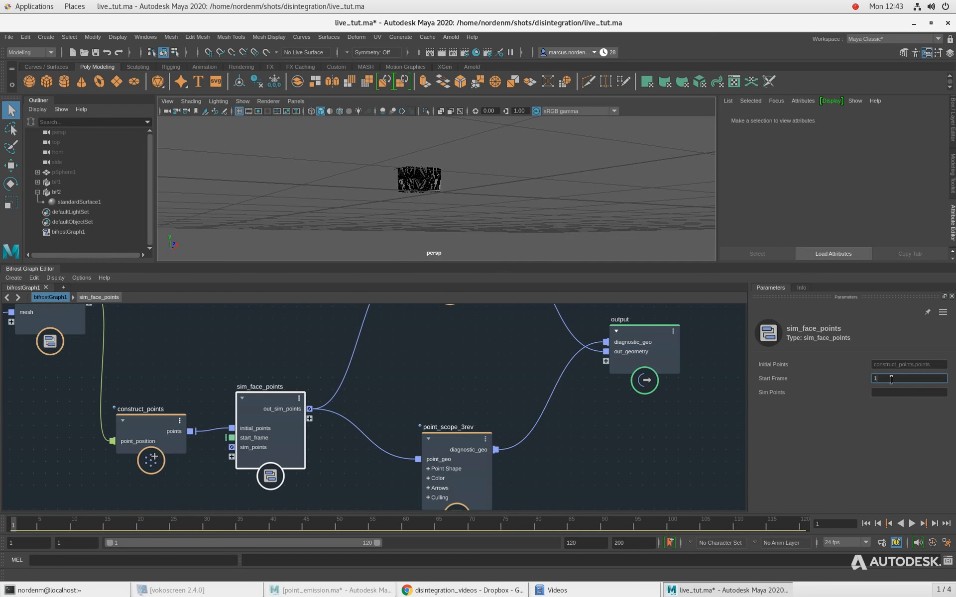
key("Return")
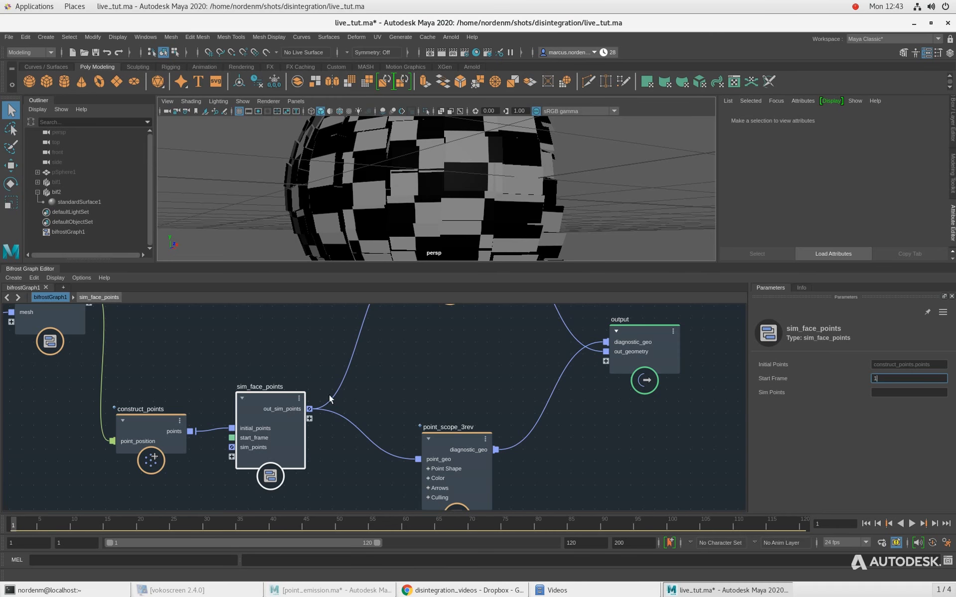
Play the simulation with the whole sphere in view to check how its faces drift apart
scroll(448, 438, "down", 5)
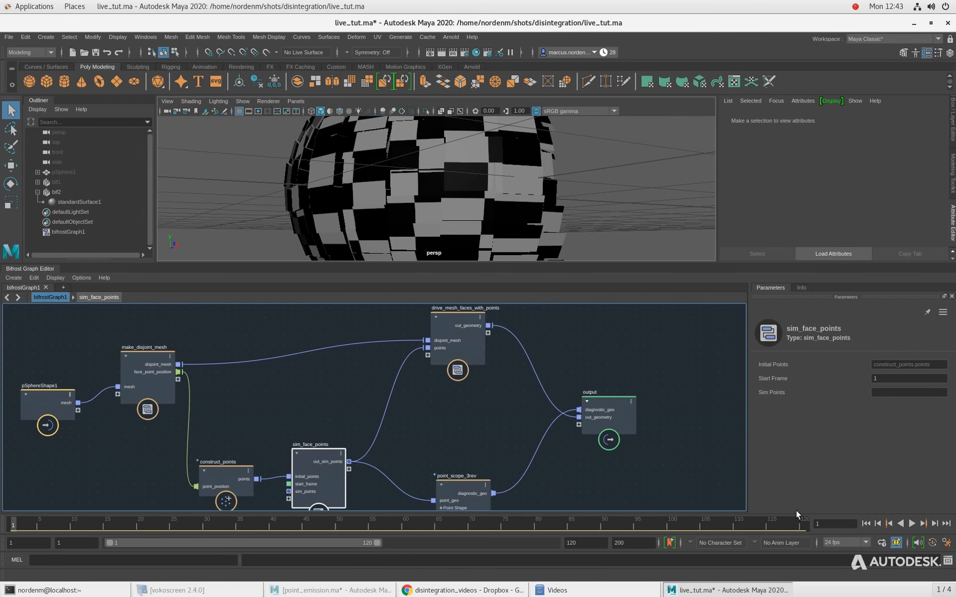
scroll(461, 151, "down", 5)
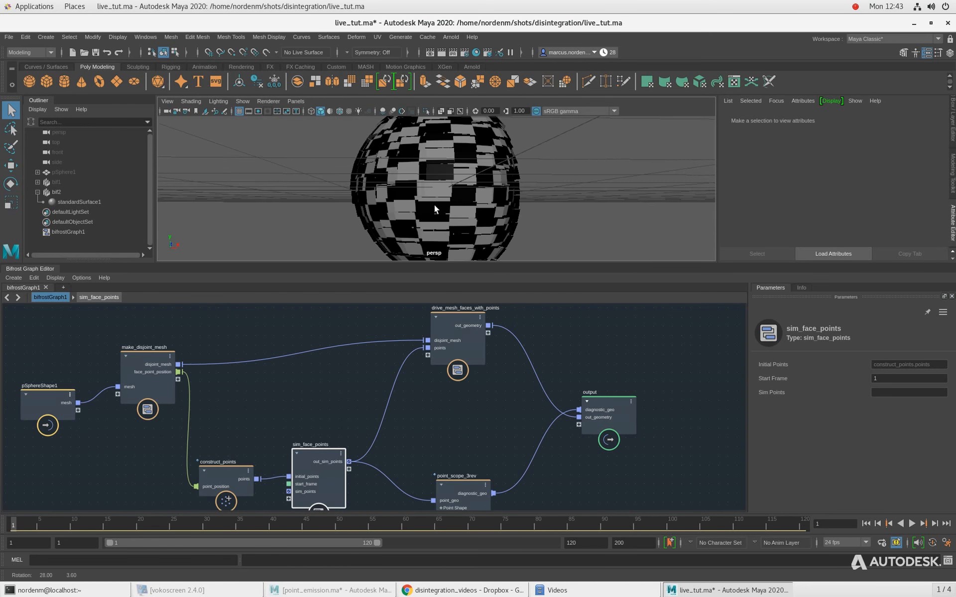
left_click(911, 523)
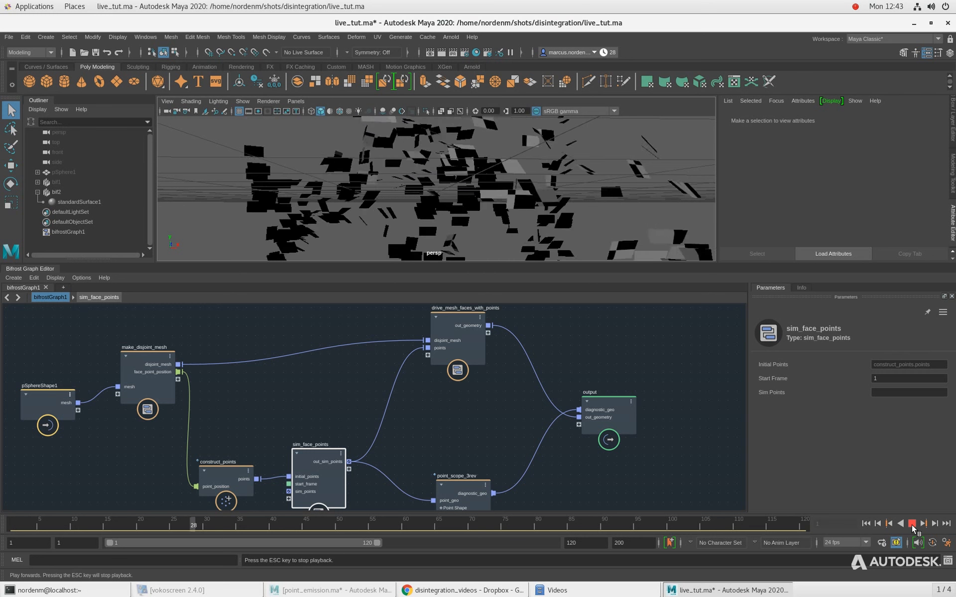
scroll(547, 186, "down", 5)
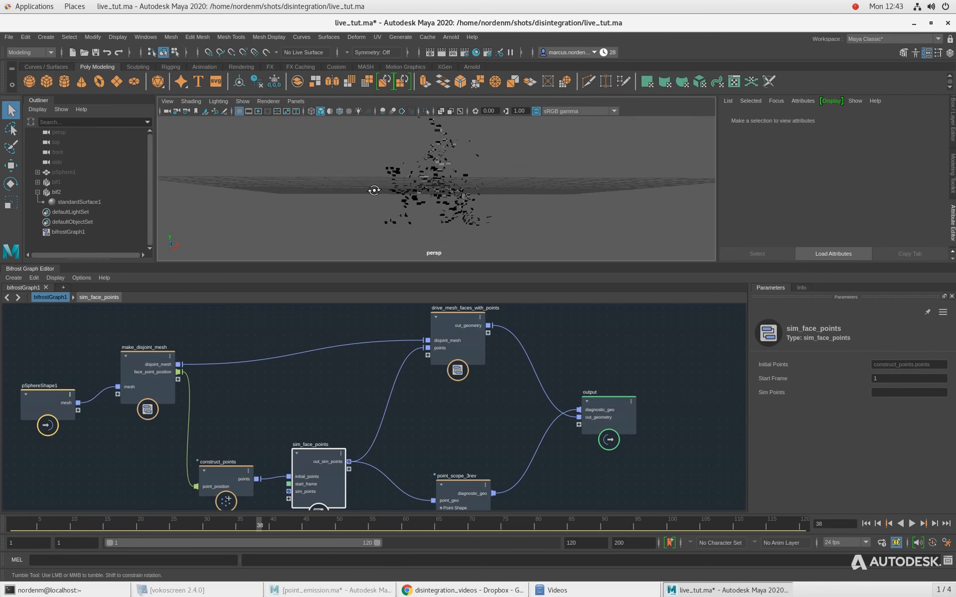
Rewind to frame 1 and replay the disintegration through to frame 120, inspecting the scattered faces
left_click(865, 522)
left_click(910, 524)
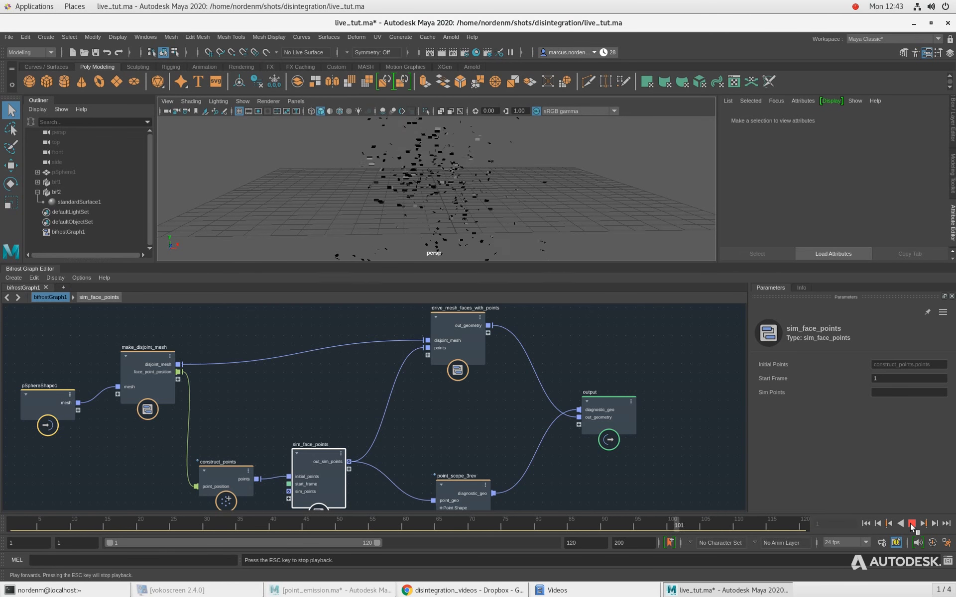
left_click(866, 524)
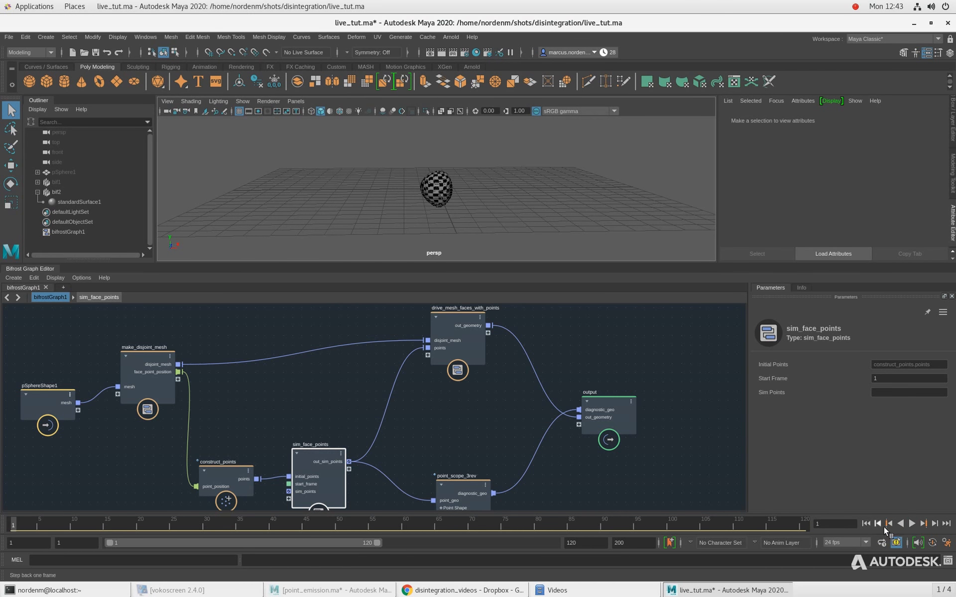
left_click(911, 523)
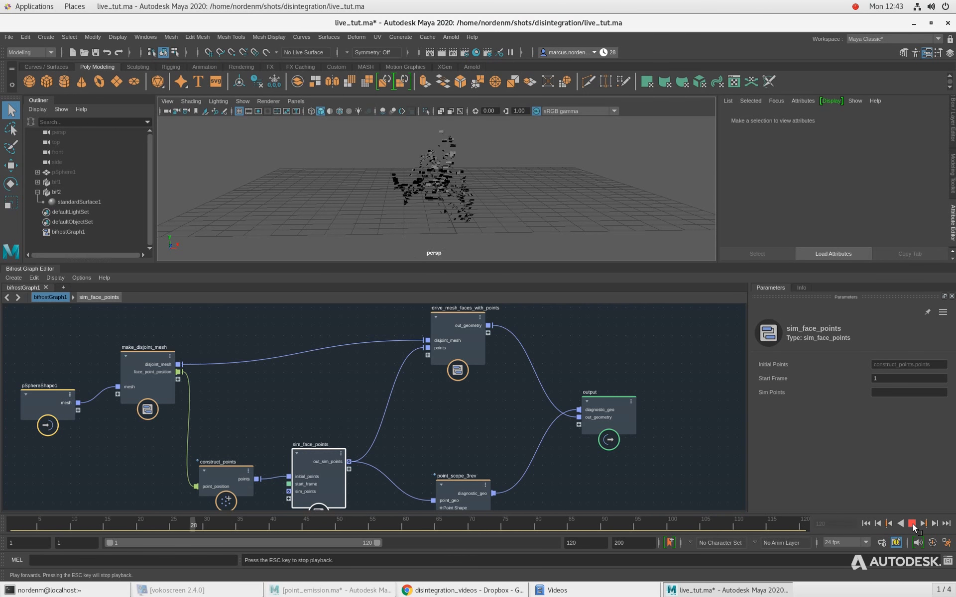
left_click(913, 525)
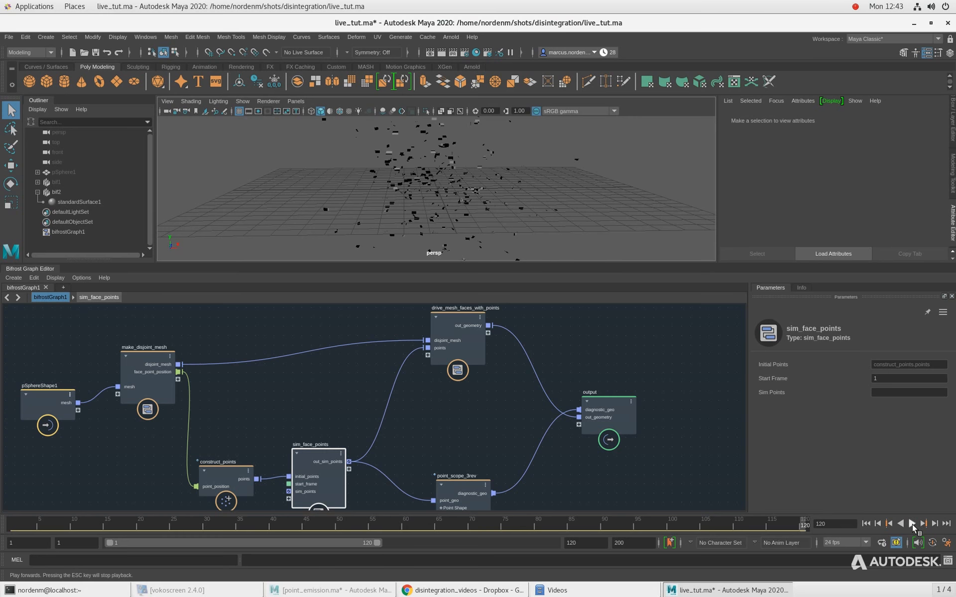
left_click_drag(474, 228, 469, 214, "alt")
Adjust the placement of the make_disjoint_mesh, sim_face_points and drive_mesh_faces_with_points nodes, reviewing the flow through the top-level graph
left_click_drag(140, 376, 138, 366)
scroll(138, 367, "up", 3)
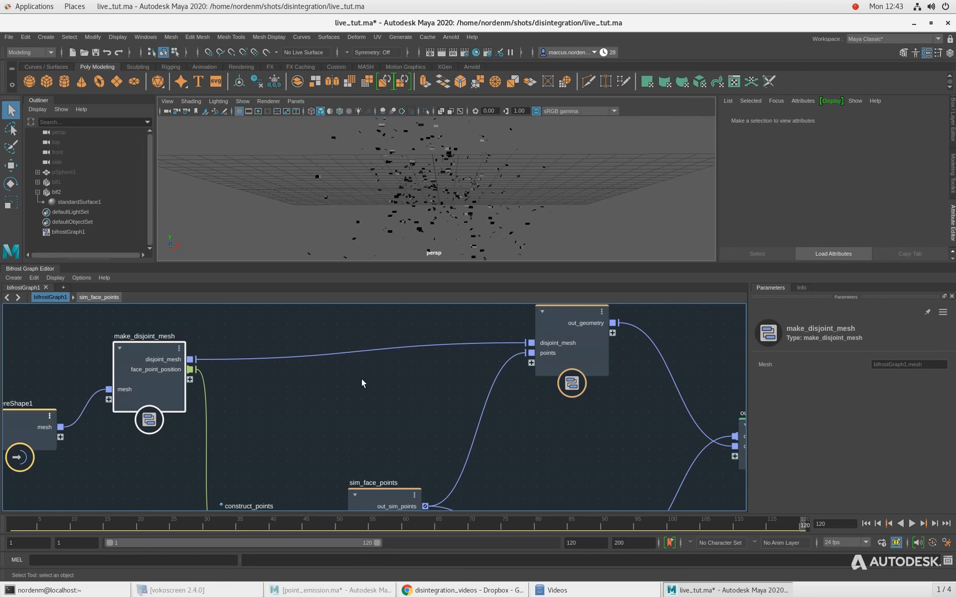
middle_click_drag(368, 448, 340, 387, "alt")
scroll(341, 387, "down", 2)
scroll(296, 389, "up", 1)
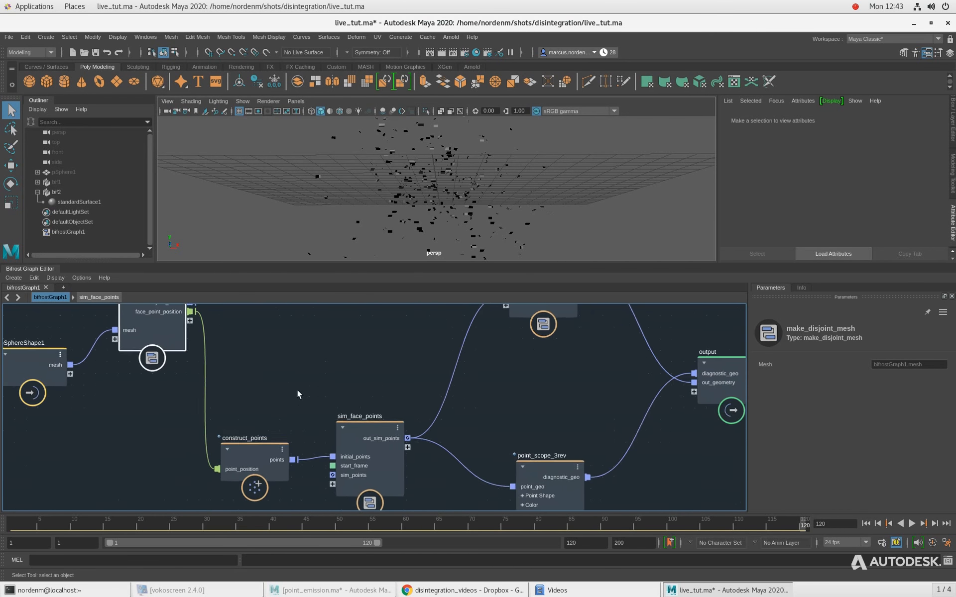
left_click_drag(362, 426, 359, 429)
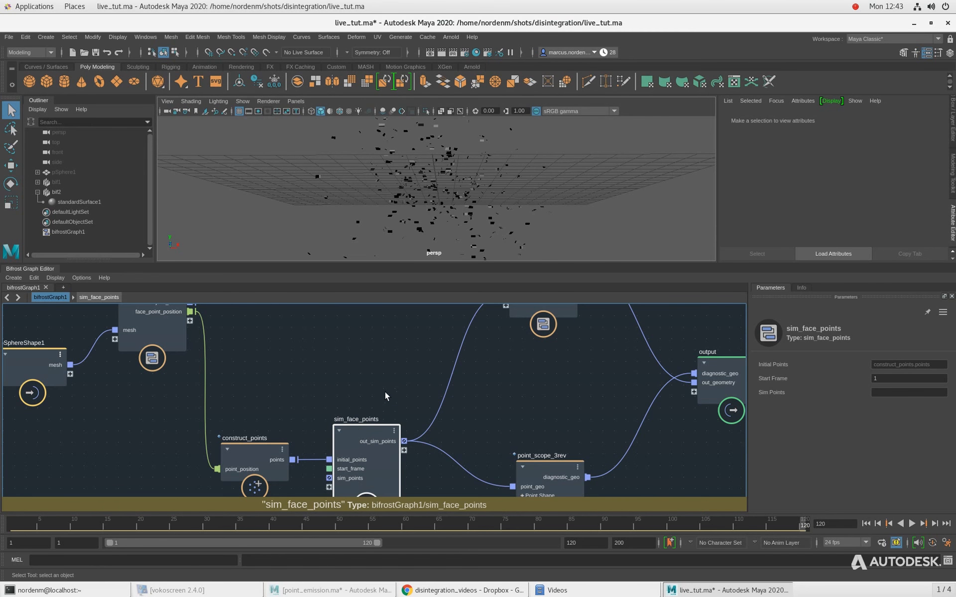
middle_click_drag(398, 355, 379, 408, "alt")
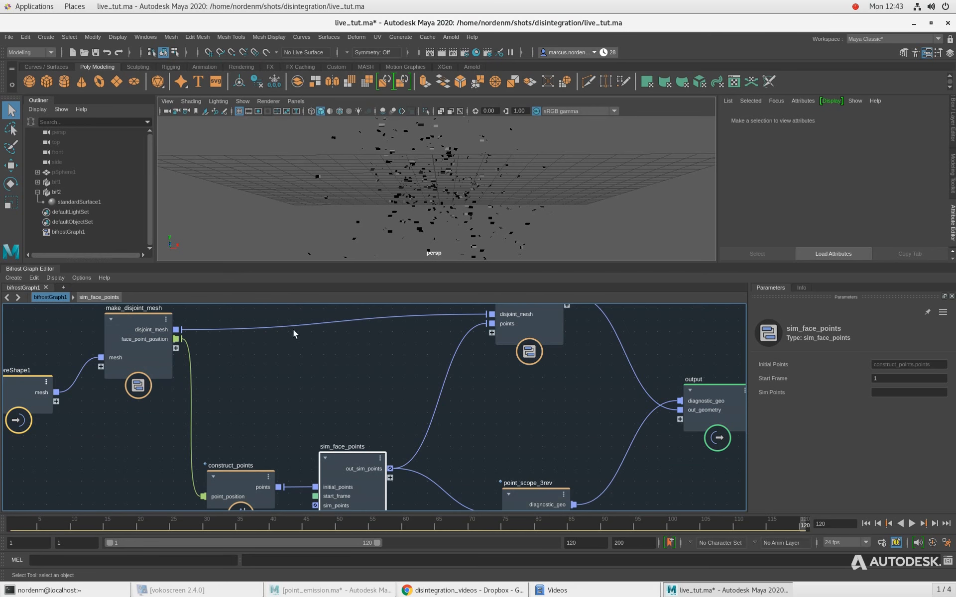
middle_click_drag(381, 371, 300, 425, "alt")
left_click_drag(435, 347, 434, 355)
right_click_drag(427, 333, 426, 353, "alt")
right_click_drag(319, 330, 413, 349, "alt")
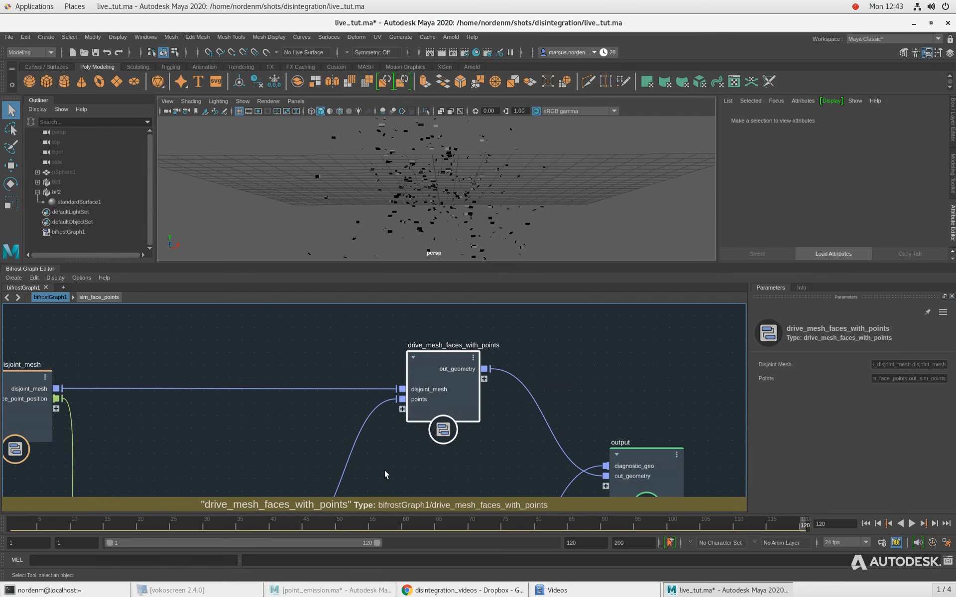
left_click_drag(416, 160, 322, 157, "alt")
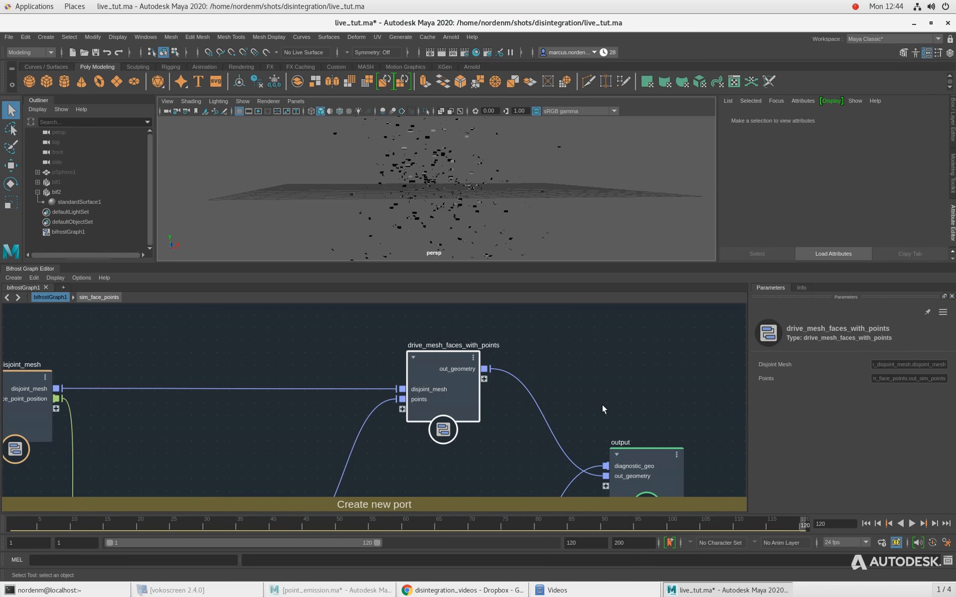
middle_click_drag(602, 404, 602, 370, "alt")
scroll(444, 441, "down", 5)
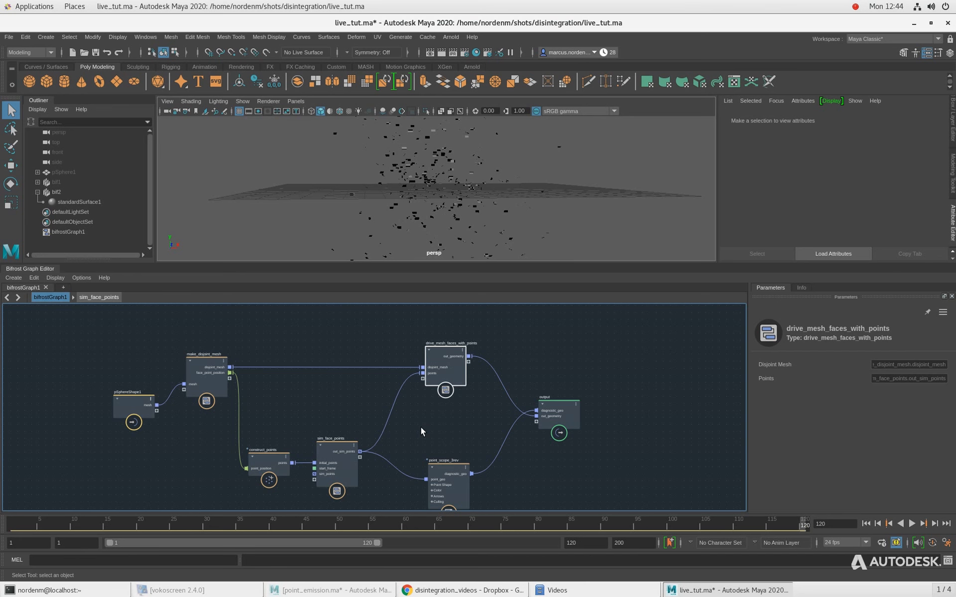
scroll(318, 389, "up", 2)
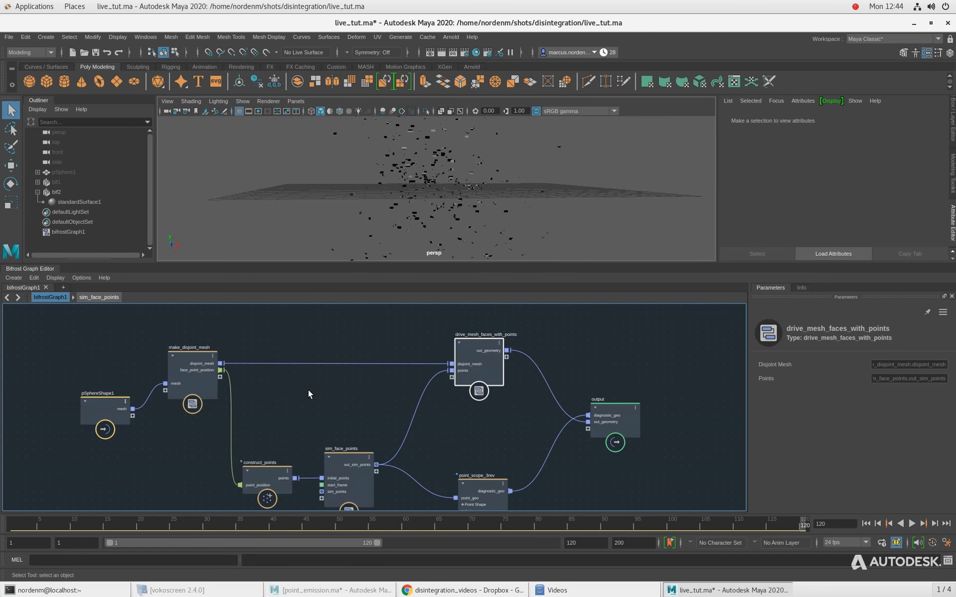
middle_click_drag(347, 422, 324, 407)
scroll(319, 399, "down", 1)
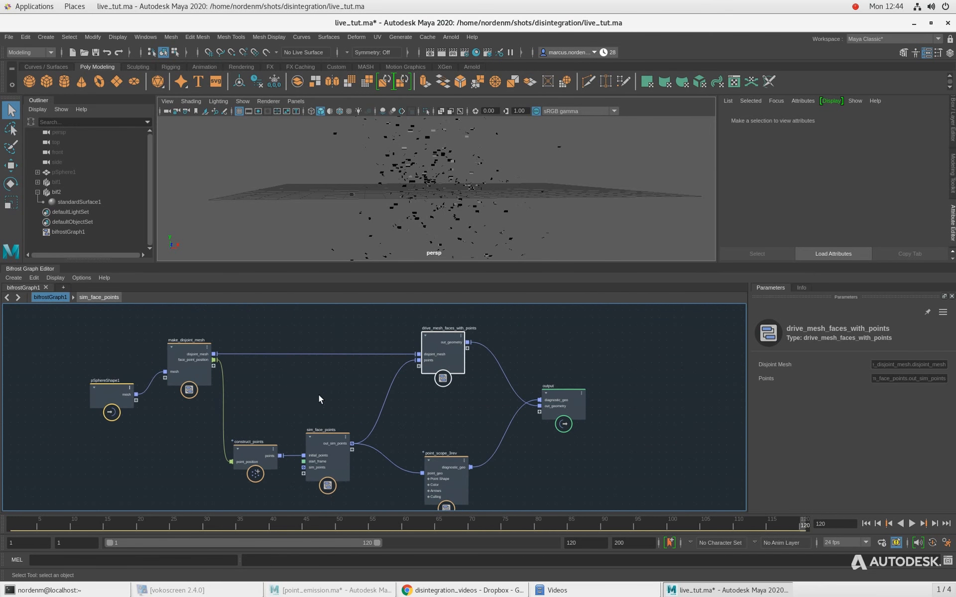
Rewind to frame 1 and advance one frame at a time to frame 14, checking how the sphere's faces break apart
left_click_drag(406, 183, 406, 197, "alt")
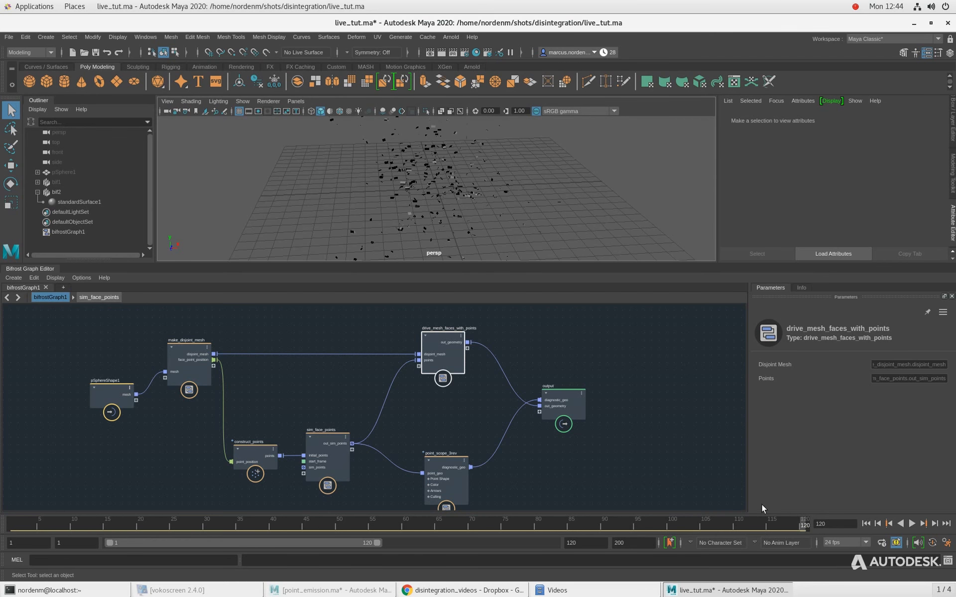
left_click(865, 524)
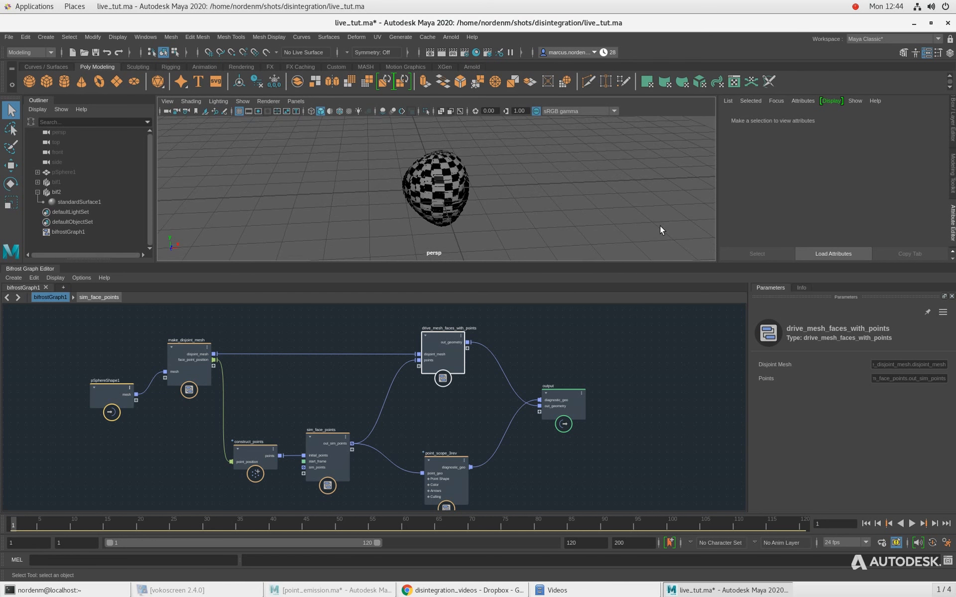
left_click(935, 524)
left_click(935, 523)
left_click(935, 524)
left_click(935, 524)
left_click(935, 523)
left_click(935, 523)
left_click(935, 523)
left_click(934, 523)
left_click(935, 523)
left_click(935, 523)
left_click(935, 524)
left_click(935, 524)
left_click(934, 524)
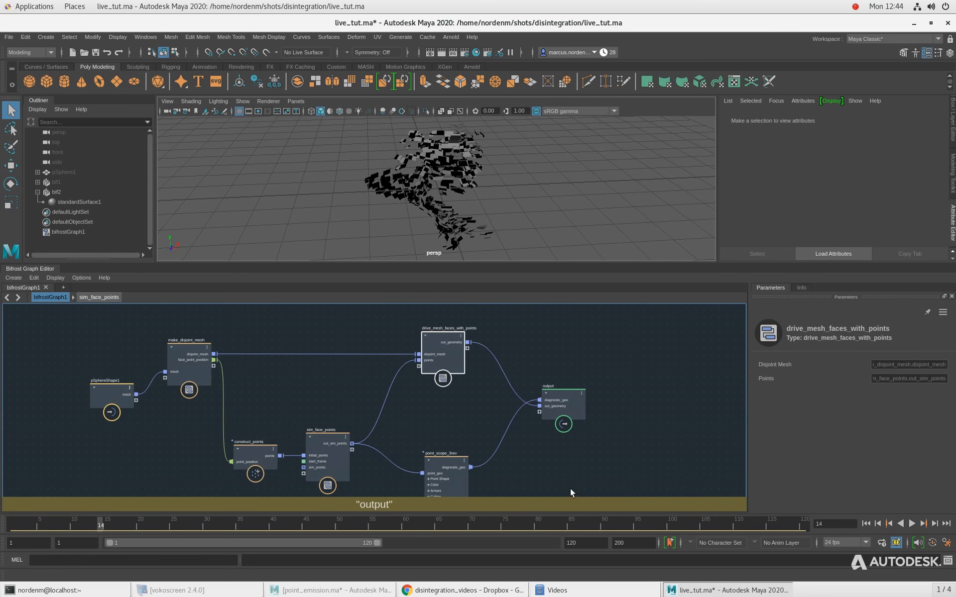
middle_click_drag(570, 462, 545, 455, "alt")
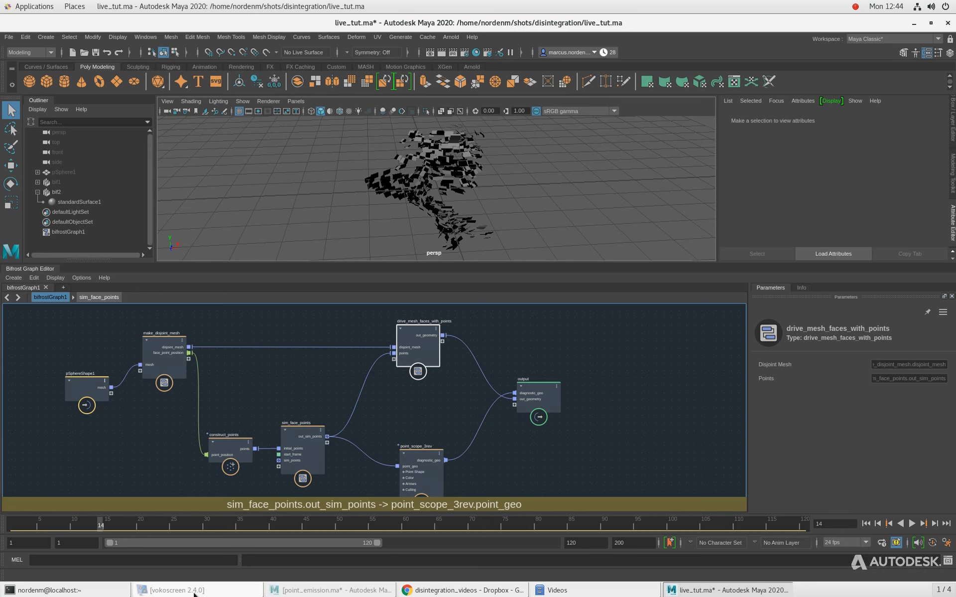